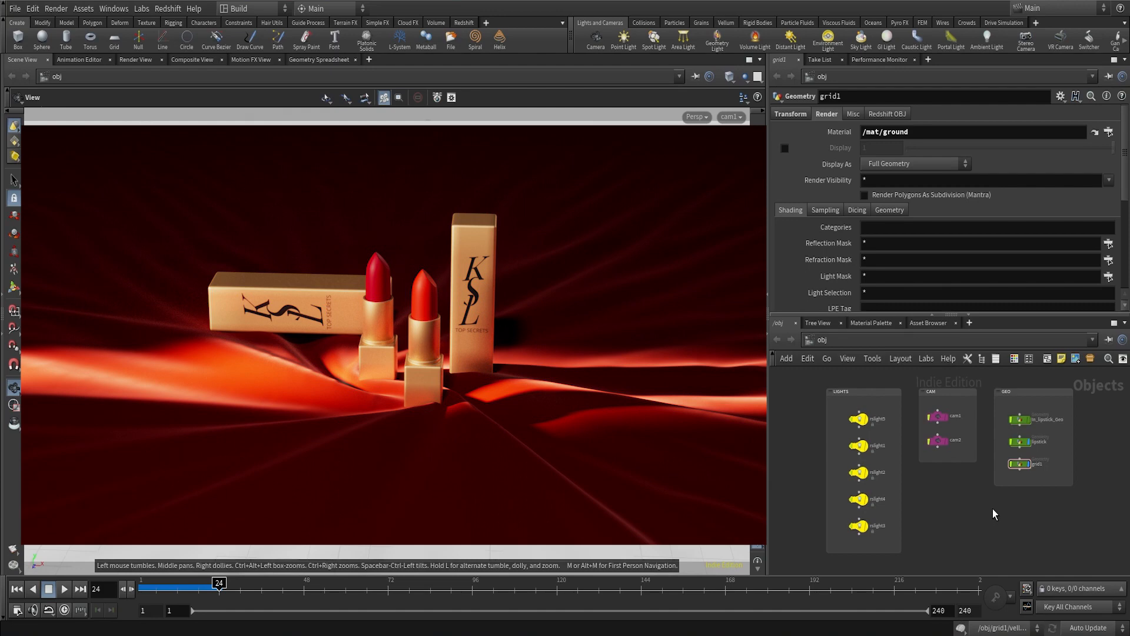
Hide the lipstick and grid1 geometry objects in the scene
{"action": "scroll", "coordinate": [969, 418], "scroll_direction": "up", "scroll_amount": 5}
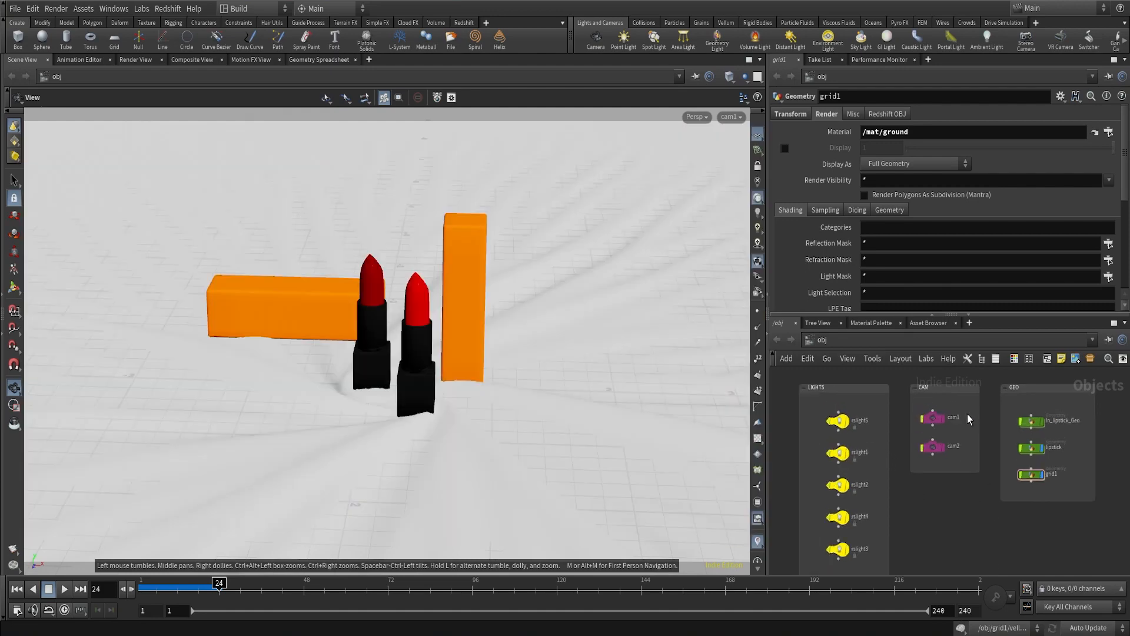
{"action": "scroll", "coordinate": [986, 451], "scroll_direction": "down", "scroll_amount": 3}
{"action": "middle_click_drag", "start_coordinate": [983, 458], "coordinate": [894, 427]}
{"action": "scroll", "coordinate": [954, 442], "scroll_direction": "up", "scroll_amount": 1}
{"action": "scroll", "coordinate": [955, 447], "scroll_direction": "up", "scroll_amount": 1}
{"action": "left_click", "coordinate": [1003, 440]}
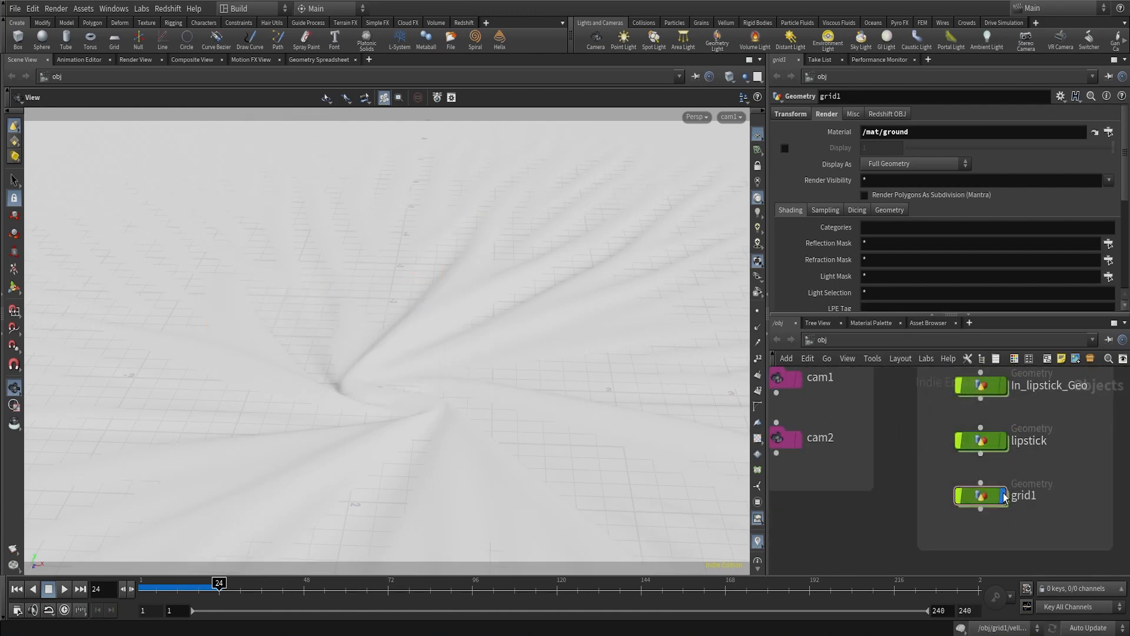
{"action": "left_click", "coordinate": [1002, 495]}
{"action": "scroll", "coordinate": [1087, 476], "scroll_direction": "down", "scroll_amount": 3}
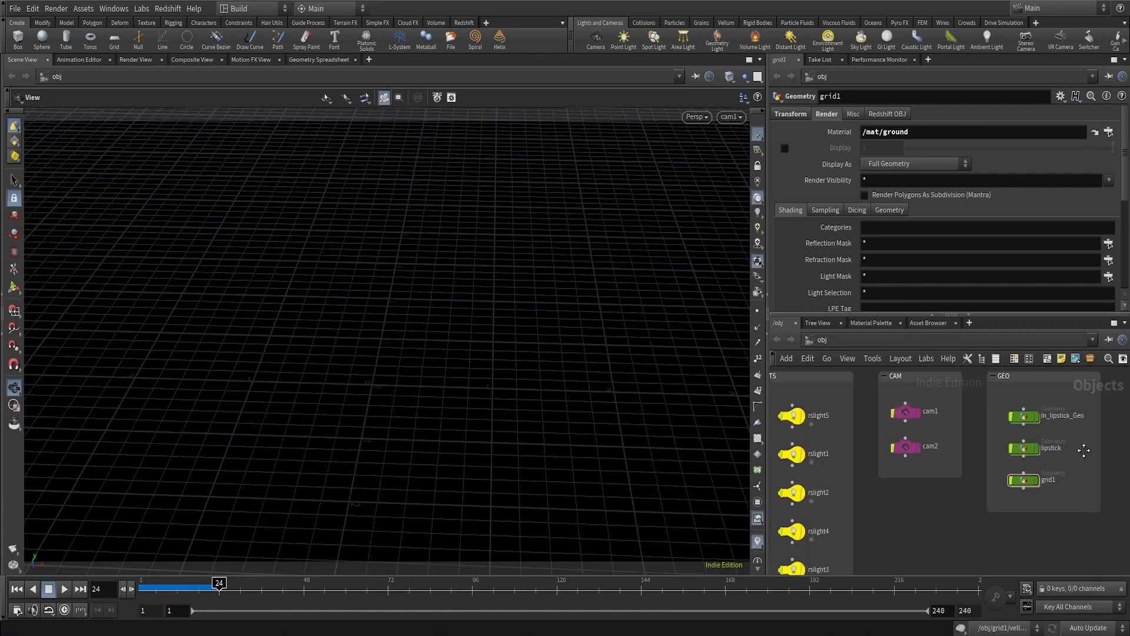
Open the In_lipstick_Geo network and inspect the source file path of the alembic1 node
{"action": "scroll", "coordinate": [1086, 447], "scroll_direction": "up", "scroll_amount": 2}
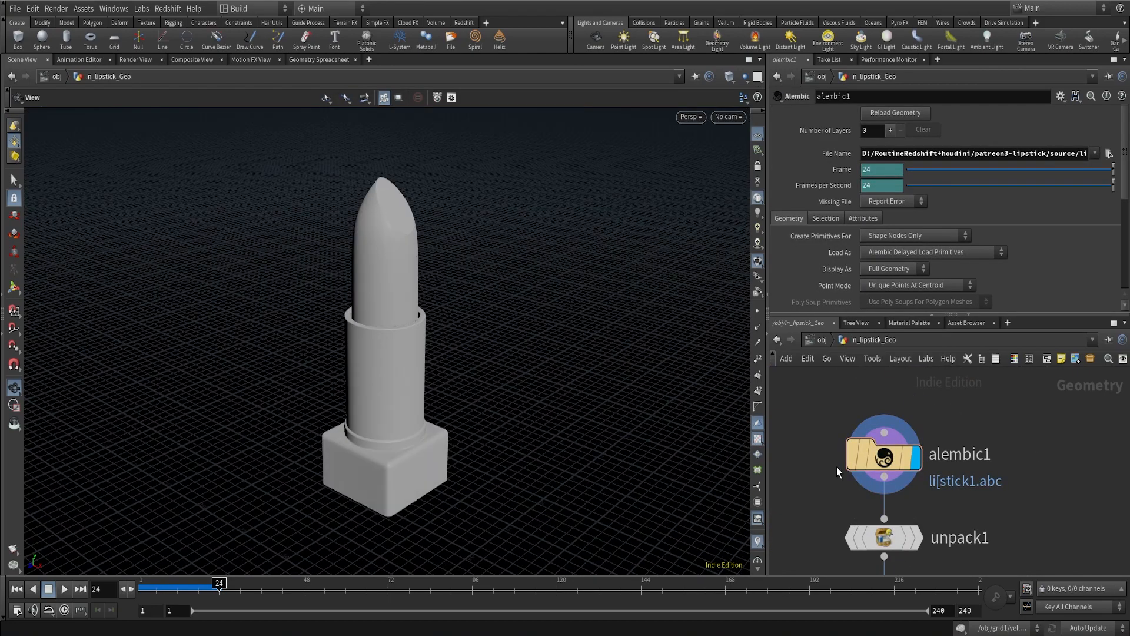
{"action": "left_click_drag", "start_coordinate": [392, 328], "coordinate": [344, 331]}
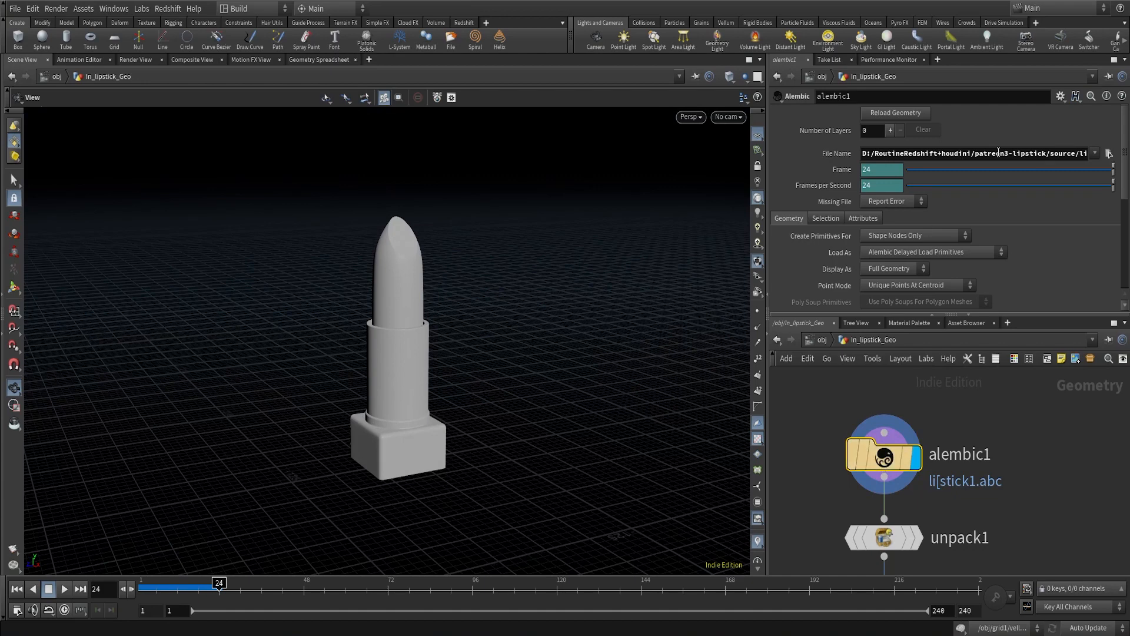
{"action": "left_click_drag", "start_coordinate": [1050, 155], "coordinate": [1088, 155]}
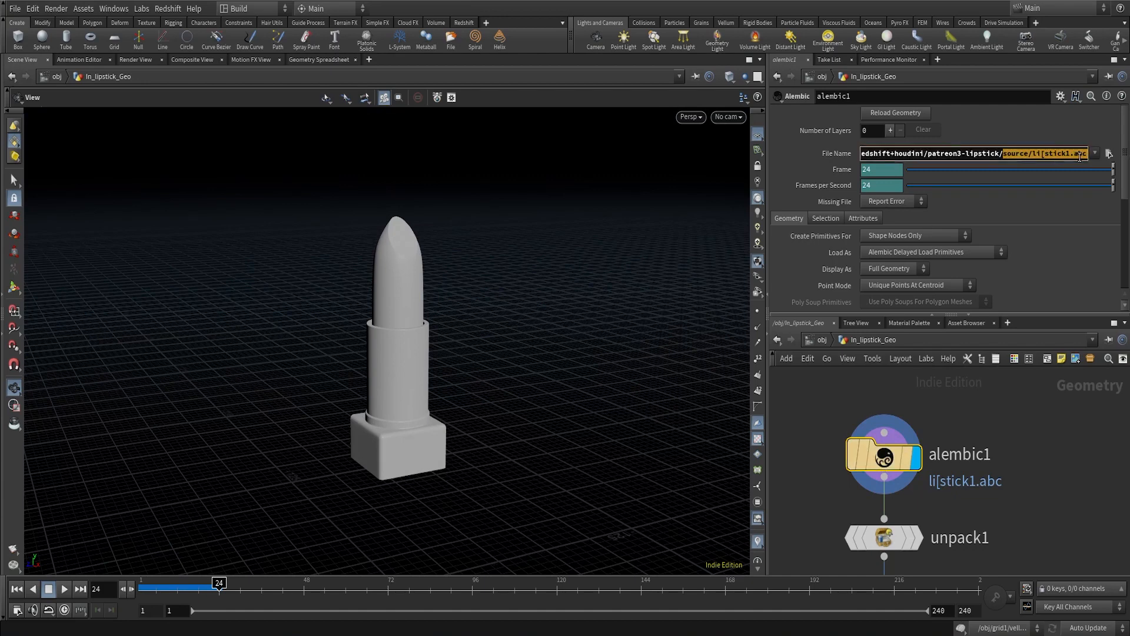
Display the unpack1 node's output and review its transferred attributes
{"action": "scroll", "coordinate": [1047, 474], "scroll_direction": "down", "scroll_amount": 2}
{"action": "middle_click_drag", "start_coordinate": [1047, 490], "coordinate": [1054, 437]}
{"action": "scroll", "coordinate": [1008, 464], "scroll_direction": "up", "scroll_amount": 3}
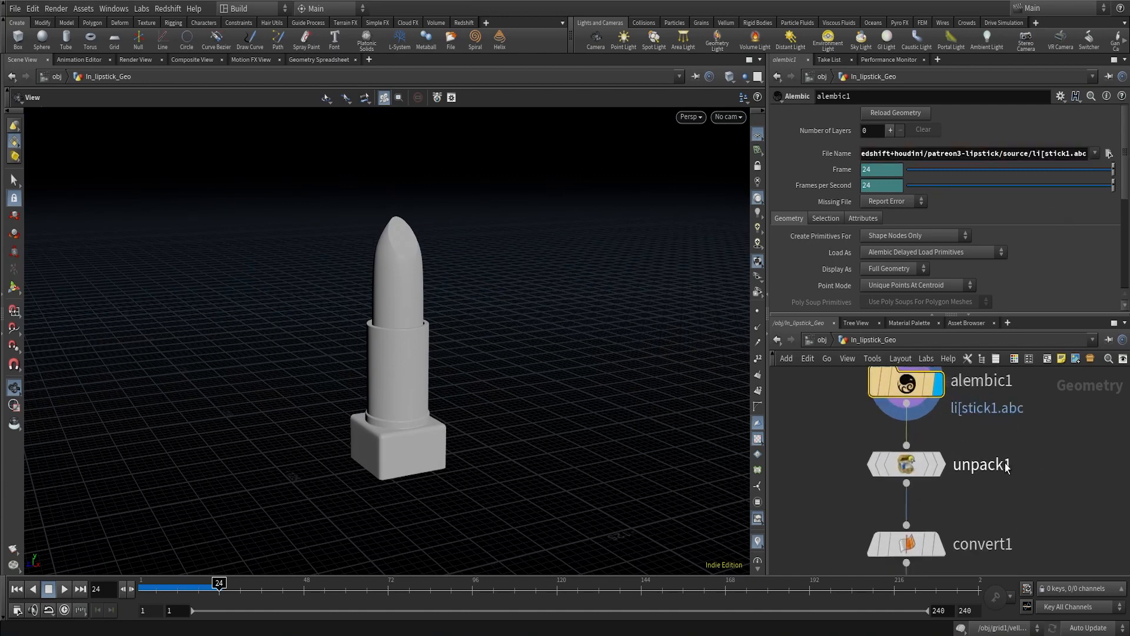
{"action": "left_click", "coordinate": [929, 465]}
{"action": "left_click", "coordinate": [889, 465]}
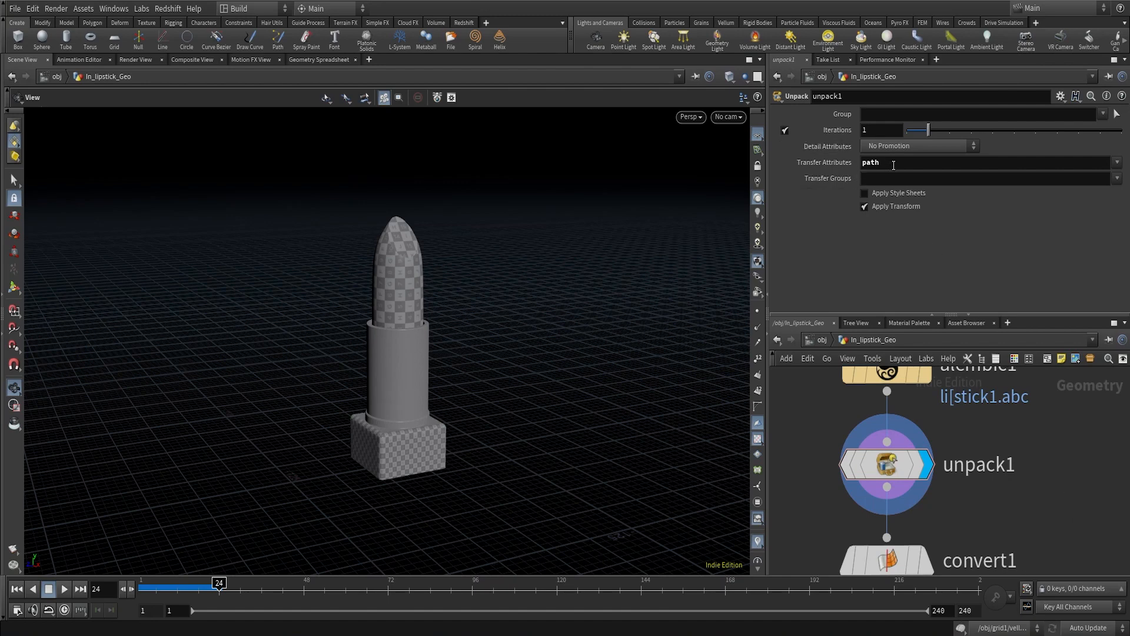
Display the convert1 node's output and inspect the converted lipstick model from several angles
{"action": "scroll", "coordinate": [841, 514], "scroll_direction": "up", "scroll_amount": 1}
{"action": "left_click", "coordinate": [841, 514]}
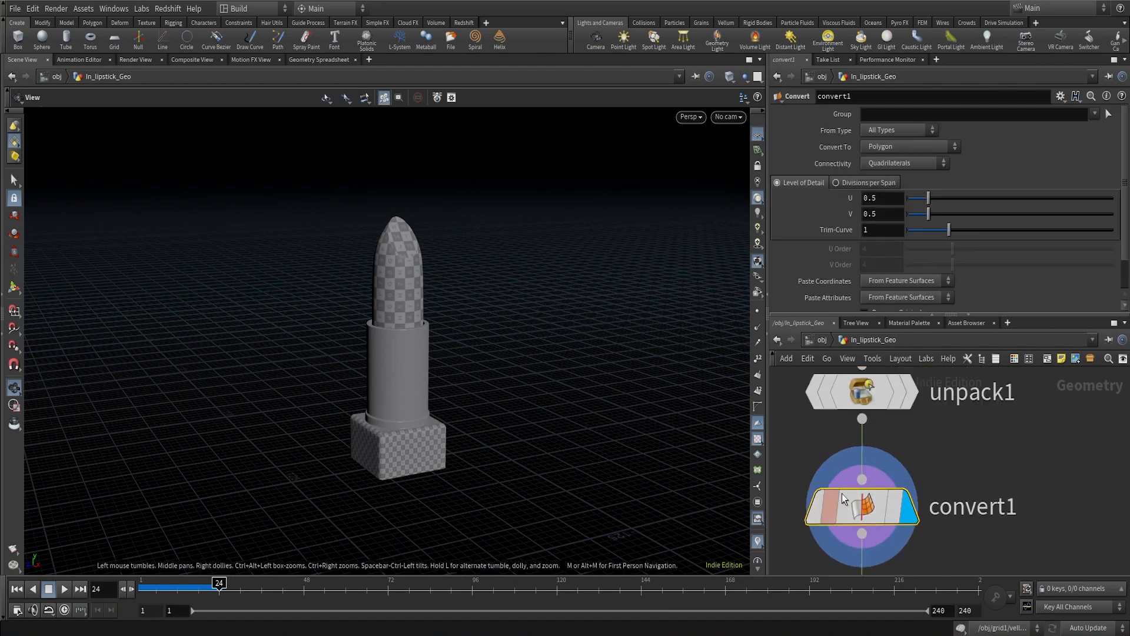
{"action": "left_click_drag", "start_coordinate": [365, 295], "coordinate": [399, 313]}
{"action": "right_click_drag", "start_coordinate": [463, 263], "coordinate": [555, 166]}
{"action": "middle_click_drag", "start_coordinate": [426, 357], "coordinate": [432, 293]}
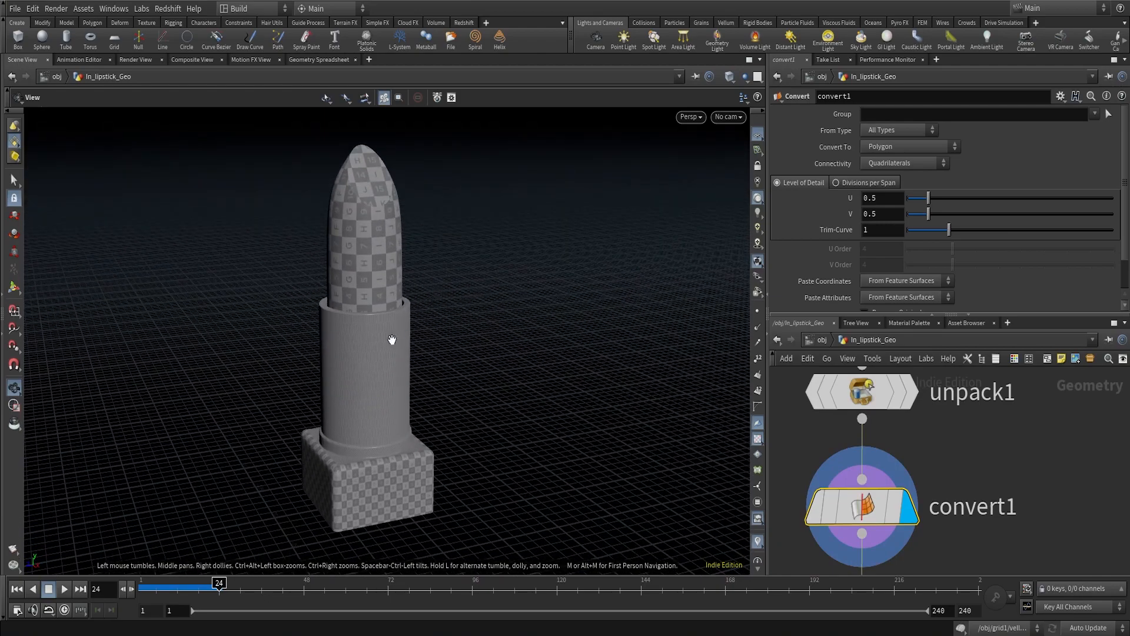
{"action": "left_click_drag", "start_coordinate": [382, 451], "coordinate": [379, 366]}
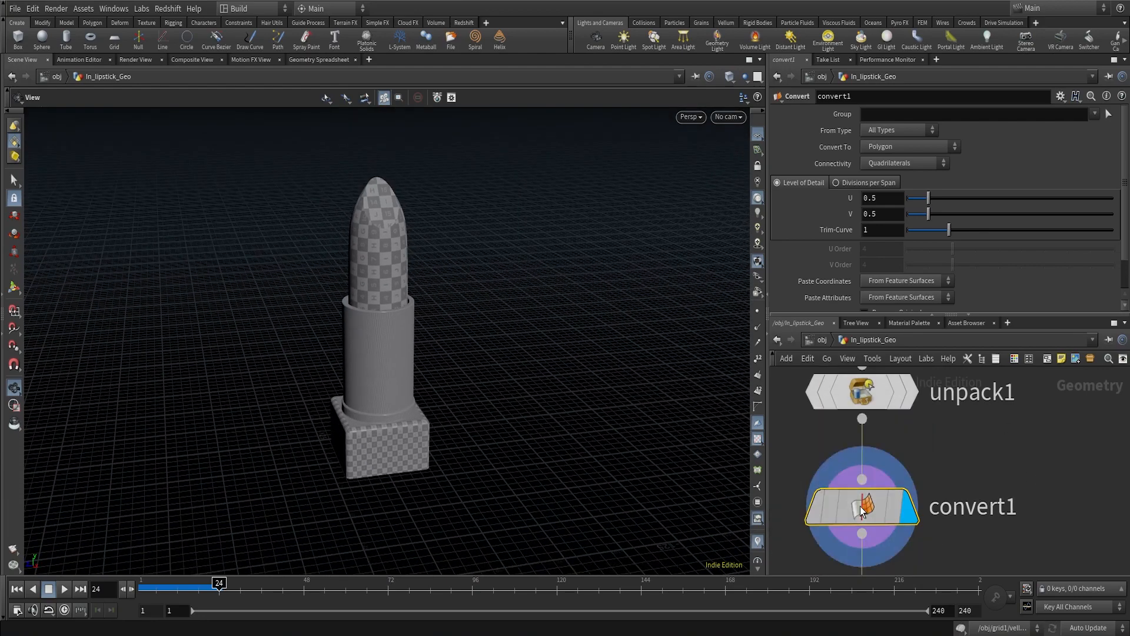
Display the attribute1 rename node and review its primitive attribute renames
{"action": "scroll", "coordinate": [1025, 490], "scroll_direction": "down", "scroll_amount": 4}
{"action": "scroll", "coordinate": [913, 474], "scroll_direction": "up", "scroll_amount": 5}
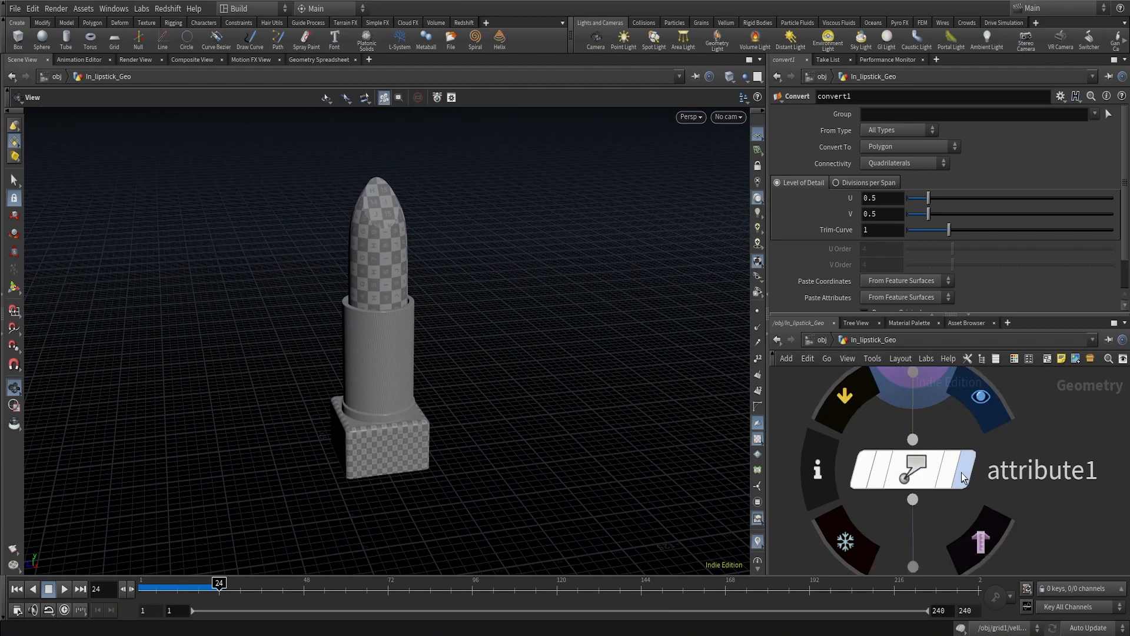
{"action": "left_click", "coordinate": [914, 475]}
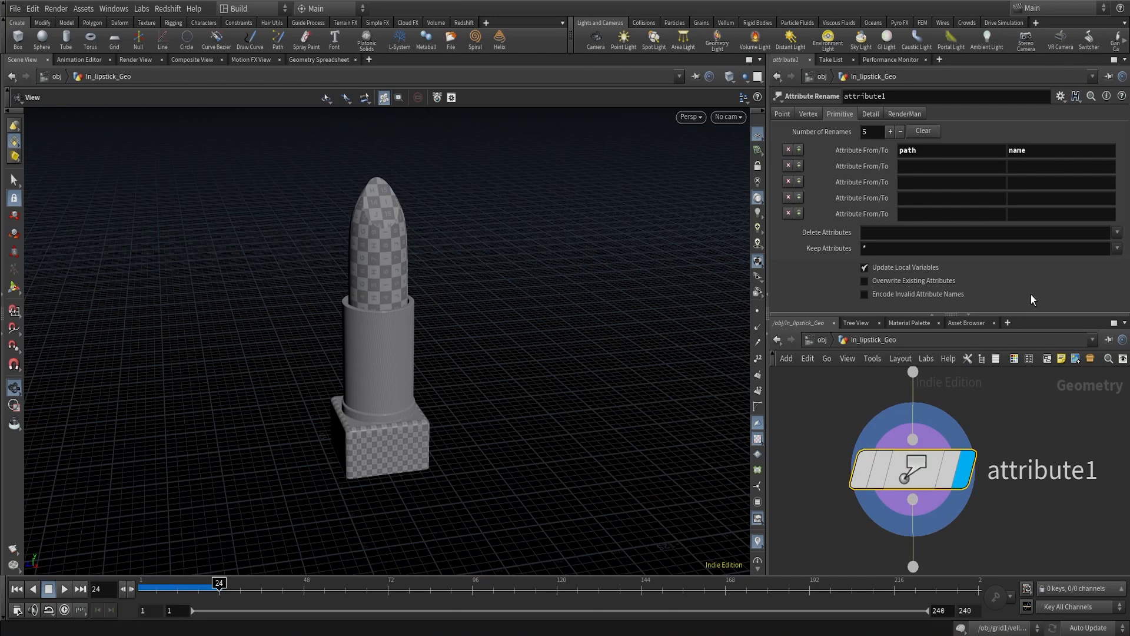
Display the transform1 node's output, review its uniform scale, and compare it with the attribute1 output
{"action": "scroll", "coordinate": [1014, 469], "scroll_direction": "down", "scroll_amount": 5}
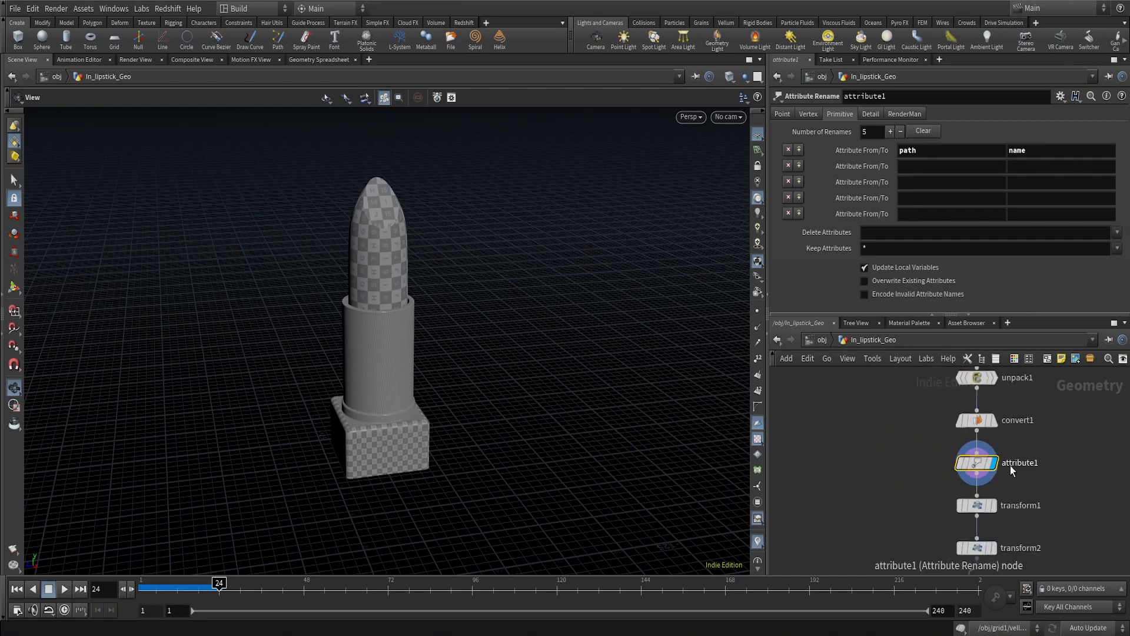
{"action": "middle_click_drag", "start_coordinate": [1015, 490], "coordinate": [1002, 462]}
{"action": "scroll", "coordinate": [991, 474], "scroll_direction": "up", "scroll_amount": 4}
{"action": "left_click", "coordinate": [971, 493]}
{"action": "left_click", "coordinate": [934, 490]}
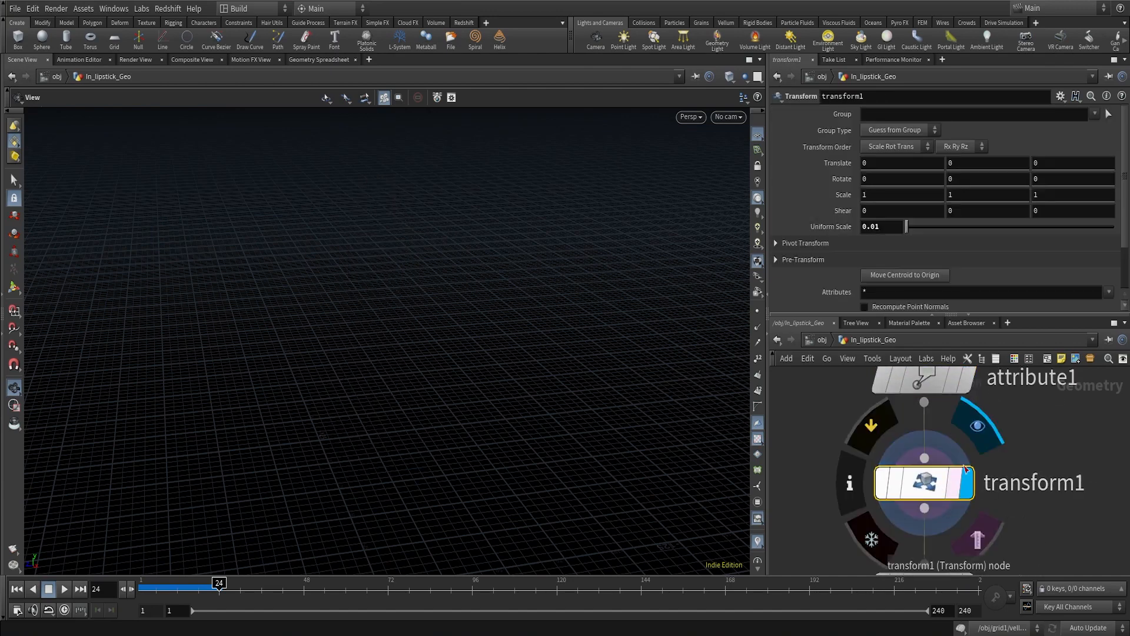
{"action": "left_click", "coordinate": [965, 380]}
{"action": "mouse_move", "coordinate": [398, 288]}
{"action": "left_mouse_down"}
{"action": "mouse_move", "coordinate": [330, 285]}
{"action": "mouse_move", "coordinate": [411, 277]}
{"action": "left_mouse_up"}
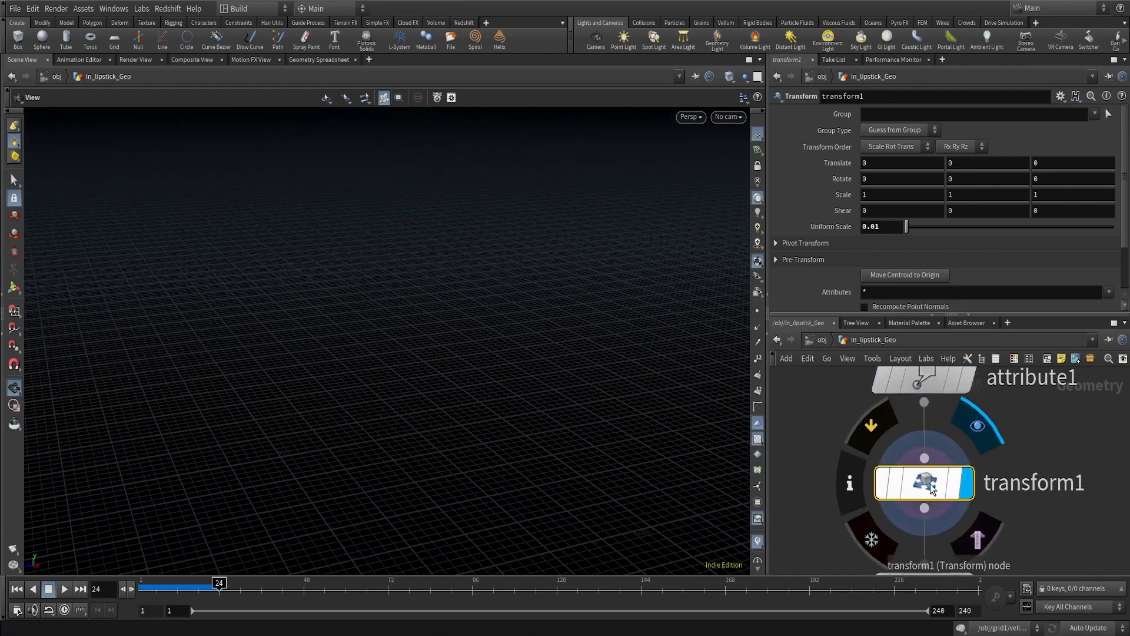
{"action": "left_click", "coordinate": [966, 484]}
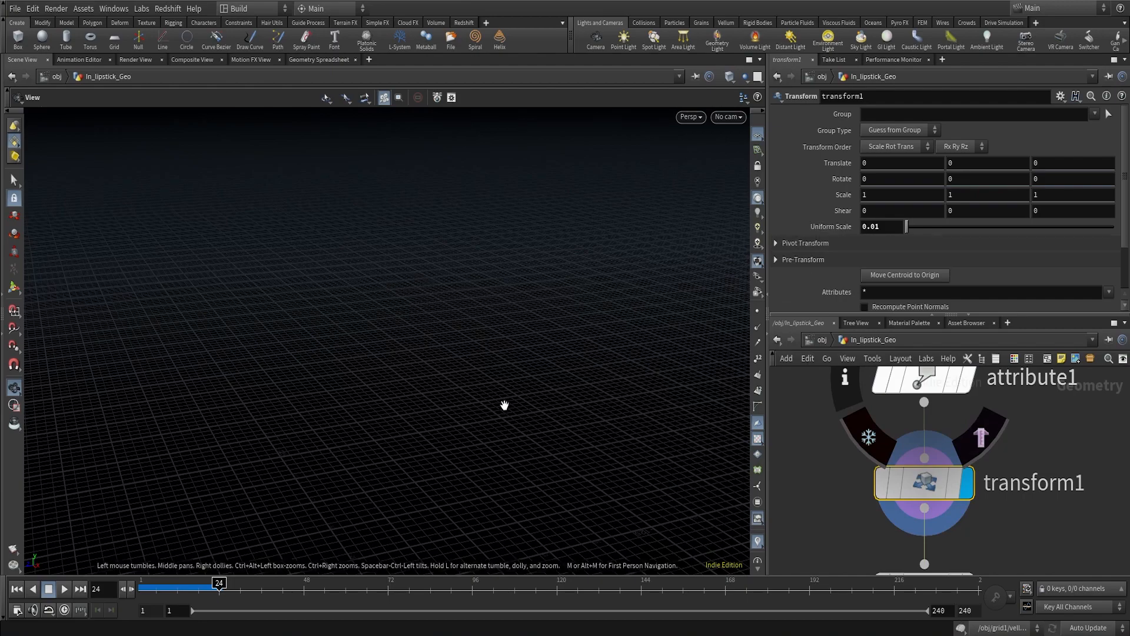
Frame the scaled-down transform1 lipstick in the viewport and view it from several angles
{"action": "key", "text": "g"}
{"action": "left_click_drag", "start_coordinate": [497, 404], "coordinate": [372, 353]}
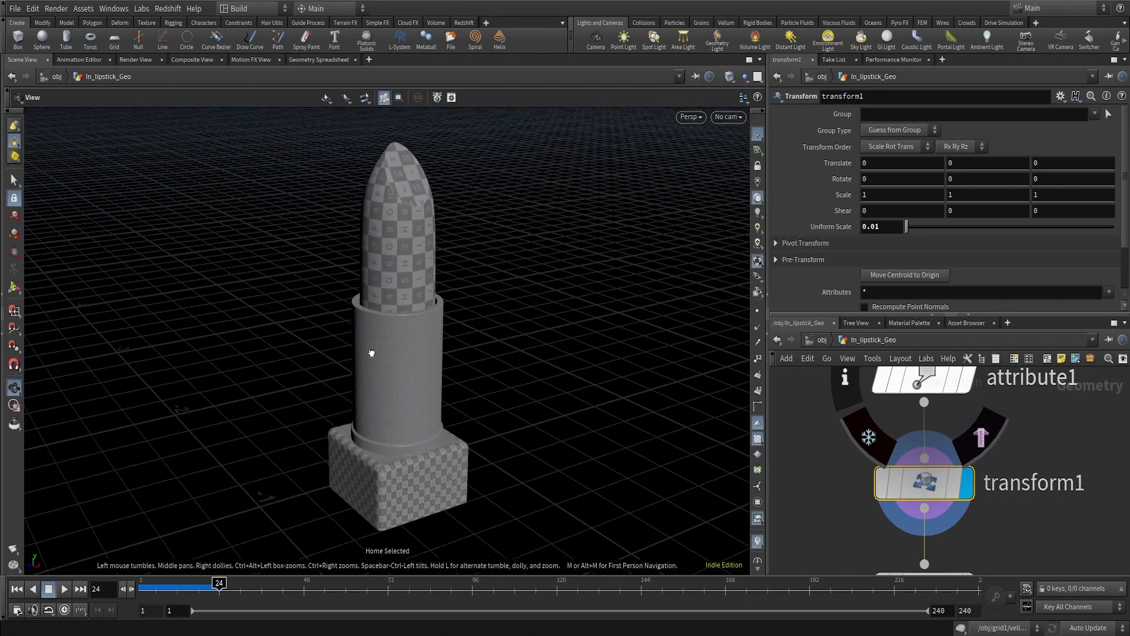
{"action": "right_click_drag", "start_coordinate": [414, 339], "coordinate": [320, 436]}
{"action": "middle_click_drag", "start_coordinate": [320, 436], "coordinate": [343, 336]}
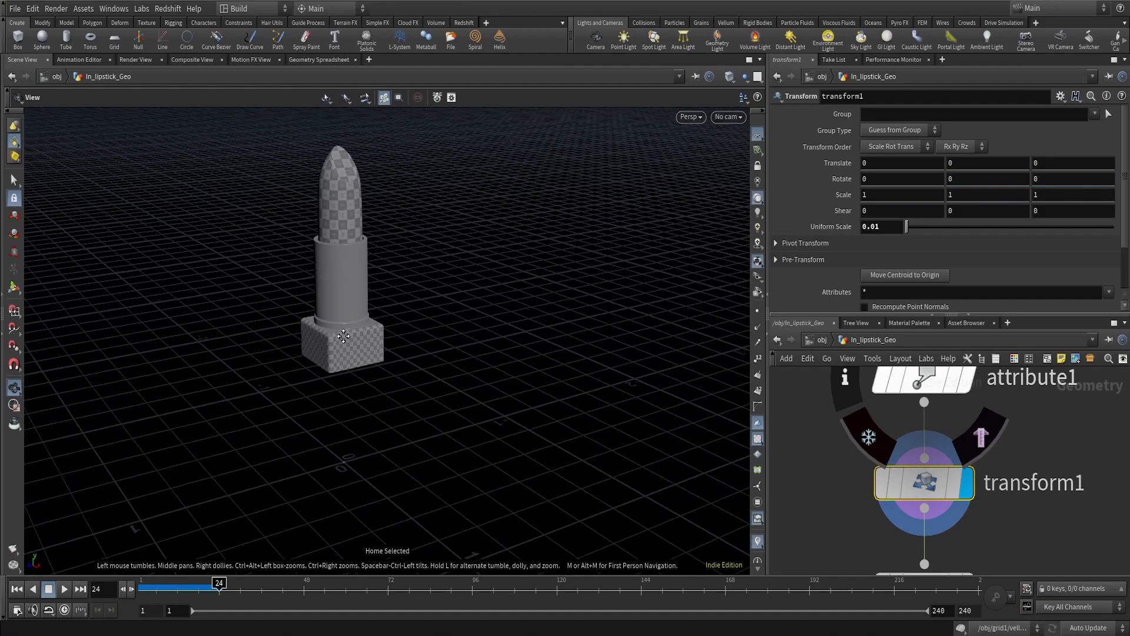
{"action": "left_click_drag", "start_coordinate": [336, 279], "coordinate": [350, 269]}
Display the transform2 node's output and examine its centring translate expressions and the lipstick's position on the grid
{"action": "scroll", "coordinate": [975, 451], "scroll_direction": "down", "scroll_amount": 3}
{"action": "middle_click_drag", "start_coordinate": [981, 530], "coordinate": [981, 482]}
{"action": "scroll", "coordinate": [982, 482], "scroll_direction": "up", "scroll_amount": 2}
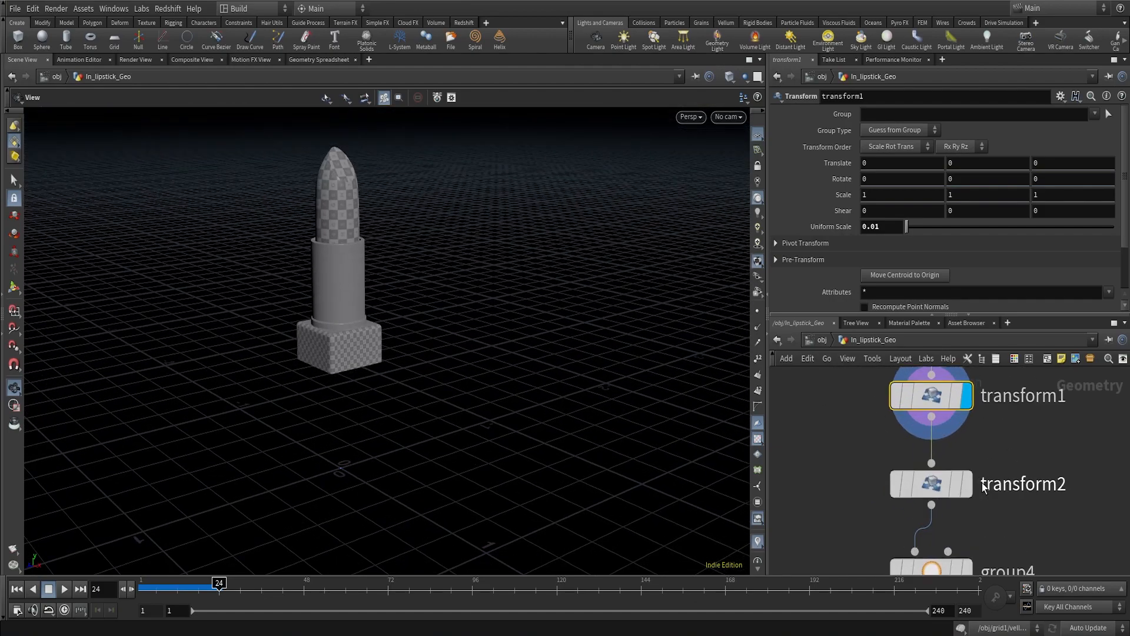
{"action": "left_click", "coordinate": [964, 485]}
{"action": "scroll", "coordinate": [963, 484], "scroll_direction": "up", "scroll_amount": 2}
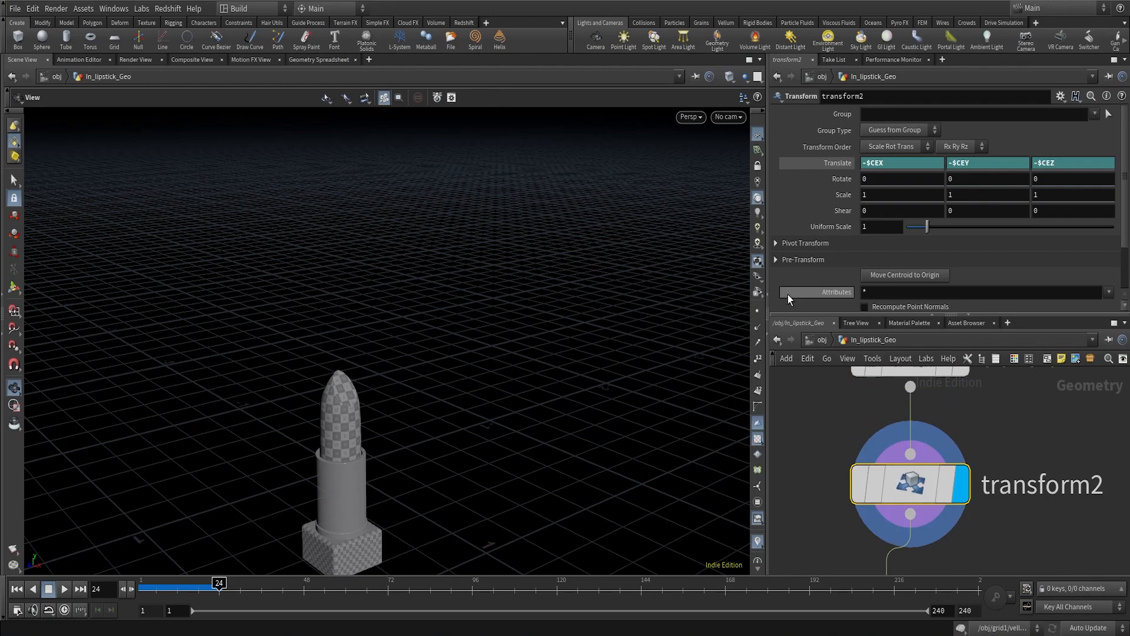
{"action": "middle_click_drag", "start_coordinate": [398, 515], "coordinate": [424, 328]}
{"action": "left_click_drag", "start_coordinate": [362, 405], "coordinate": [392, 364]}
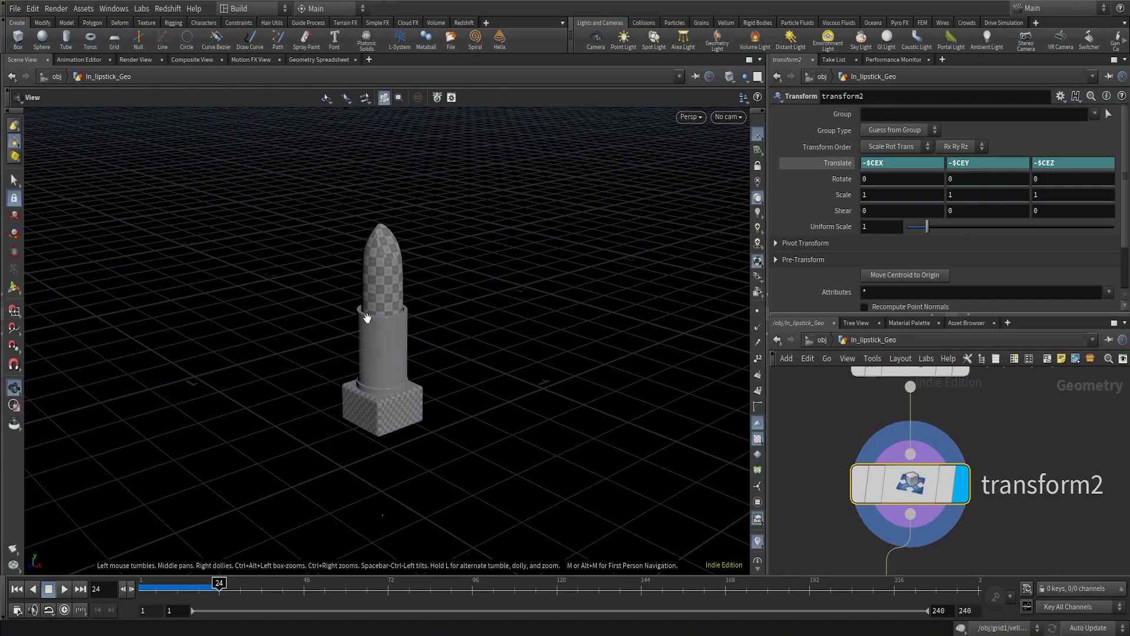
{"action": "left_click_drag", "start_coordinate": [388, 319], "coordinate": [377, 255]}
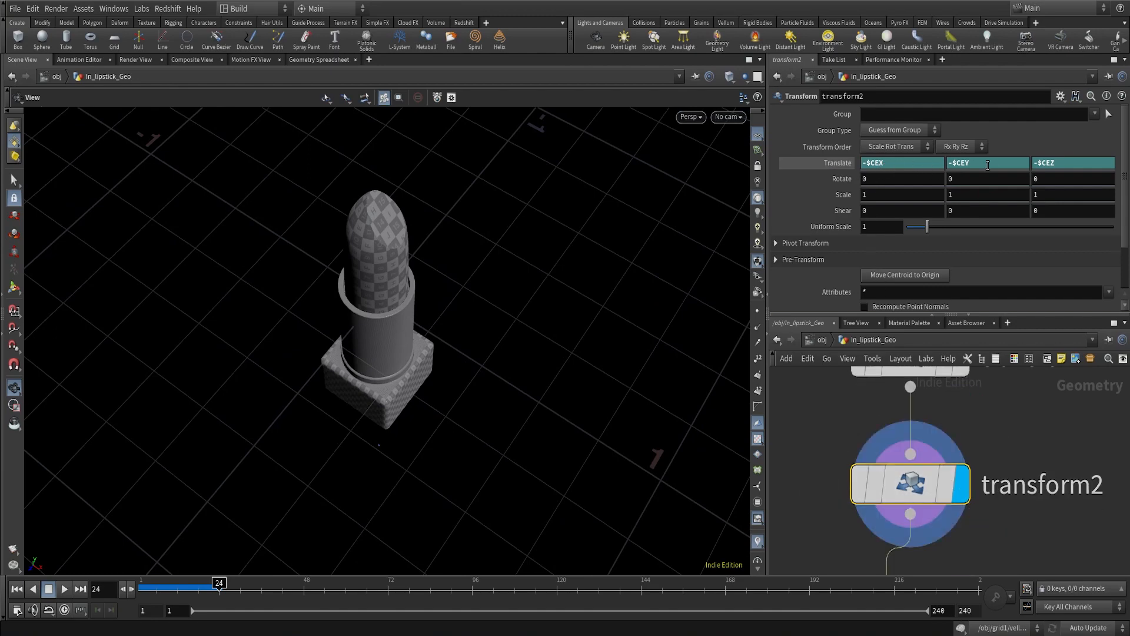
Display the group4 node's output to show its primitive group on the lipstick
{"action": "scroll", "coordinate": [1026, 500], "scroll_direction": "down", "scroll_amount": 4}
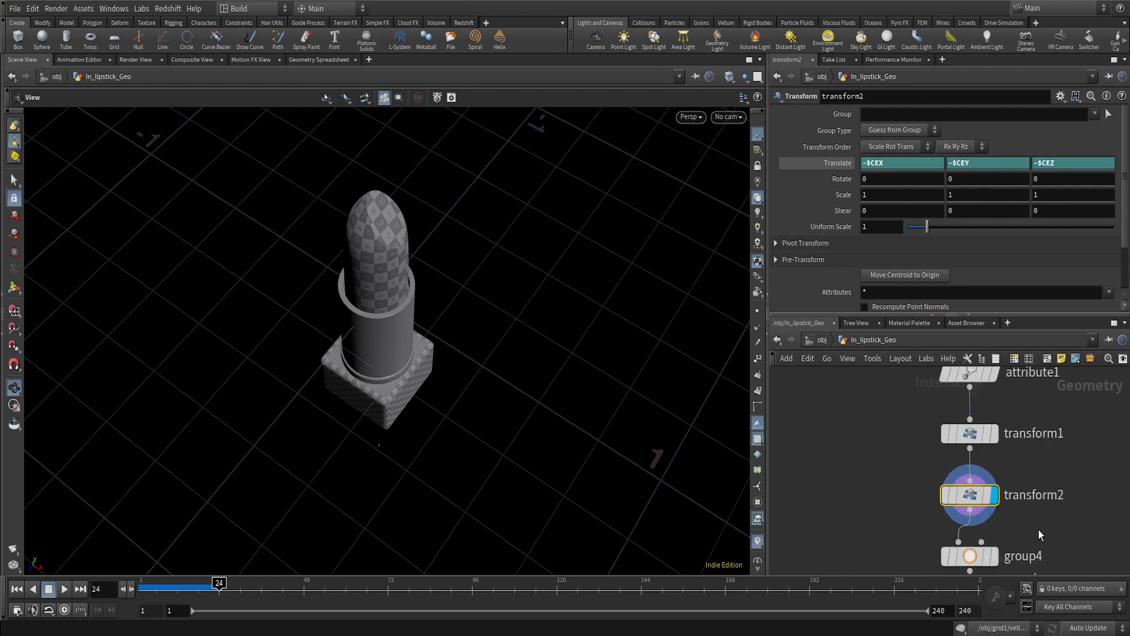
{"action": "middle_click_drag", "start_coordinate": [1040, 544], "coordinate": [1024, 468]}
{"action": "scroll", "coordinate": [994, 479], "scroll_direction": "up", "scroll_amount": 2}
{"action": "left_click", "coordinate": [973, 481]}
{"action": "left_click", "coordinate": [930, 481]}
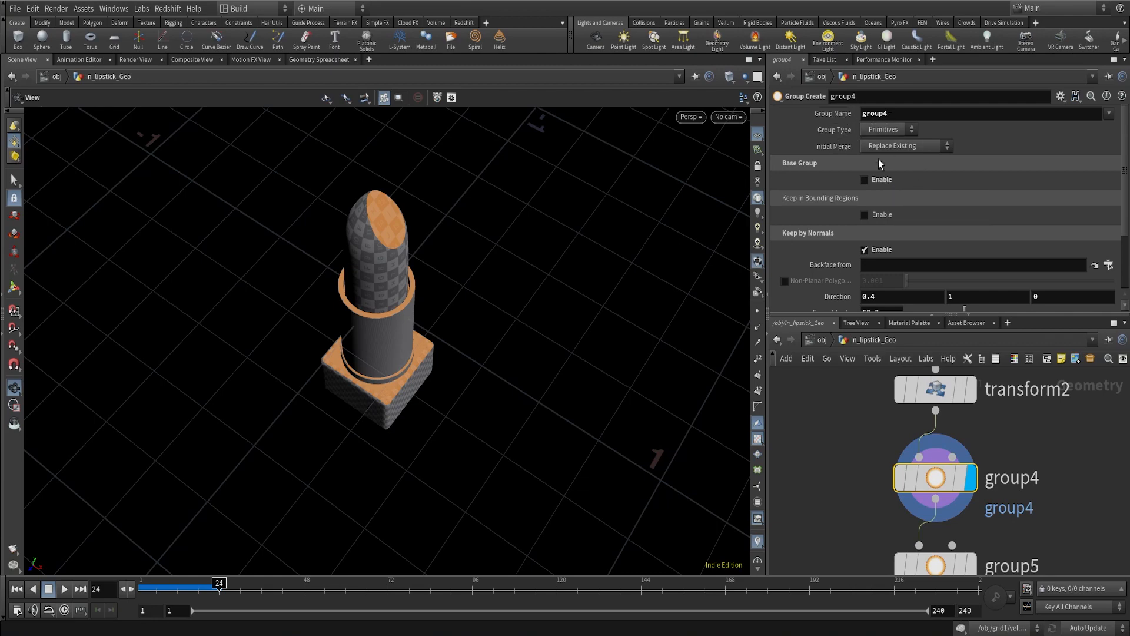
Examine group4's Keep by Normals settings and the grouped faces around the lipstick
{"action": "scroll", "coordinate": [833, 219], "scroll_direction": "down", "scroll_amount": 3}
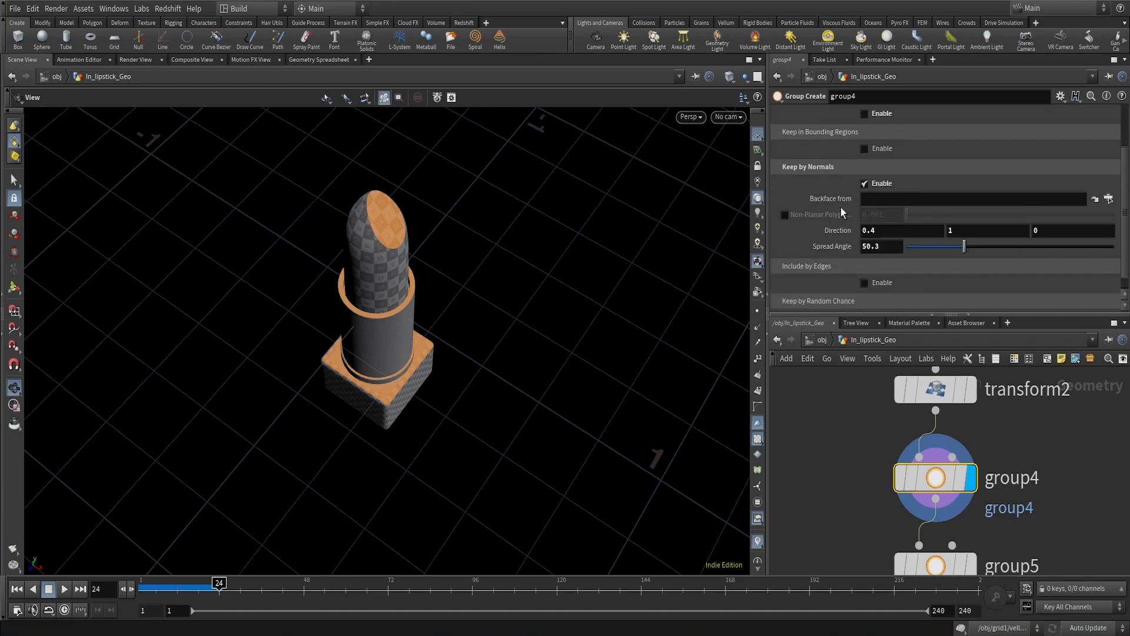
{"action": "scroll", "coordinate": [843, 213], "scroll_direction": "up", "scroll_amount": 3}
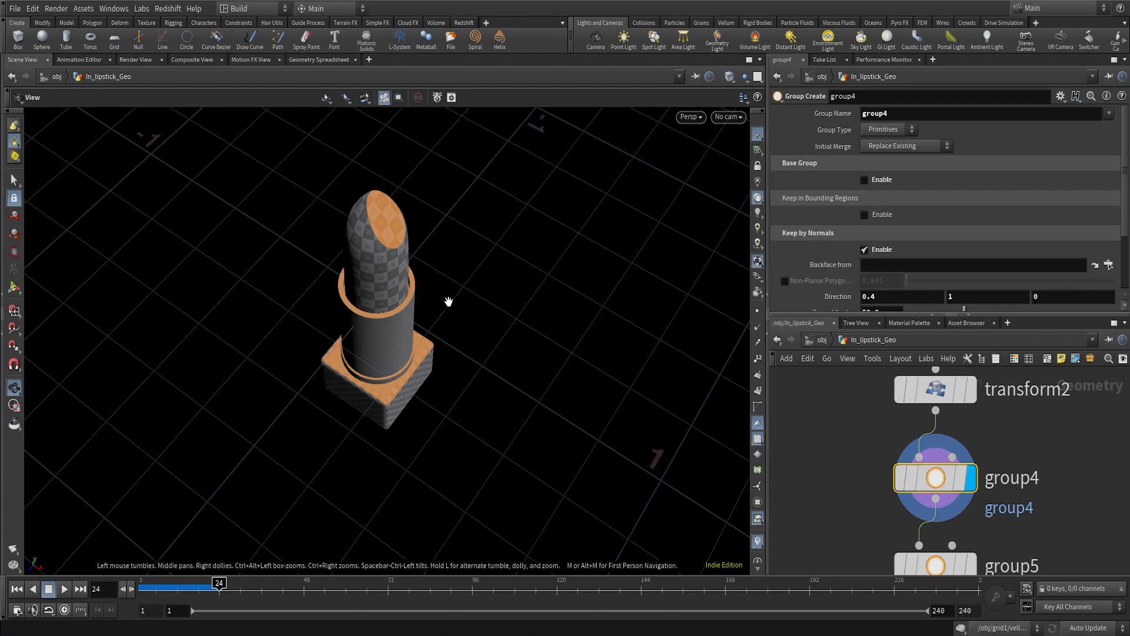
{"action": "left_click_drag", "start_coordinate": [434, 302], "coordinate": [354, 215]}
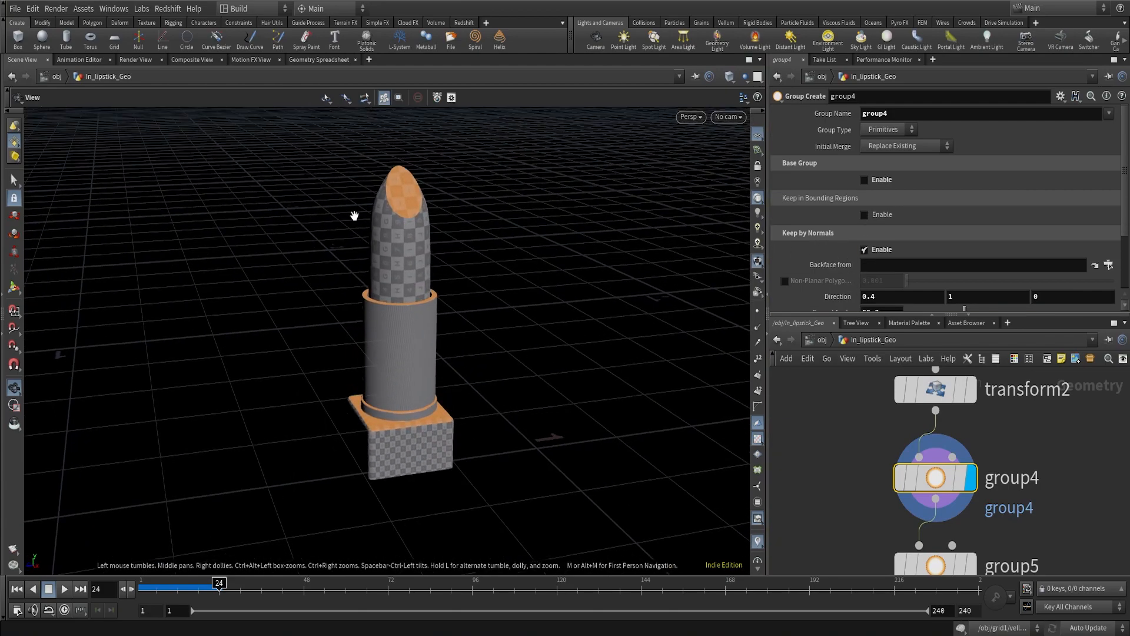
{"action": "scroll", "coordinate": [854, 256], "scroll_direction": "down", "scroll_amount": 3}
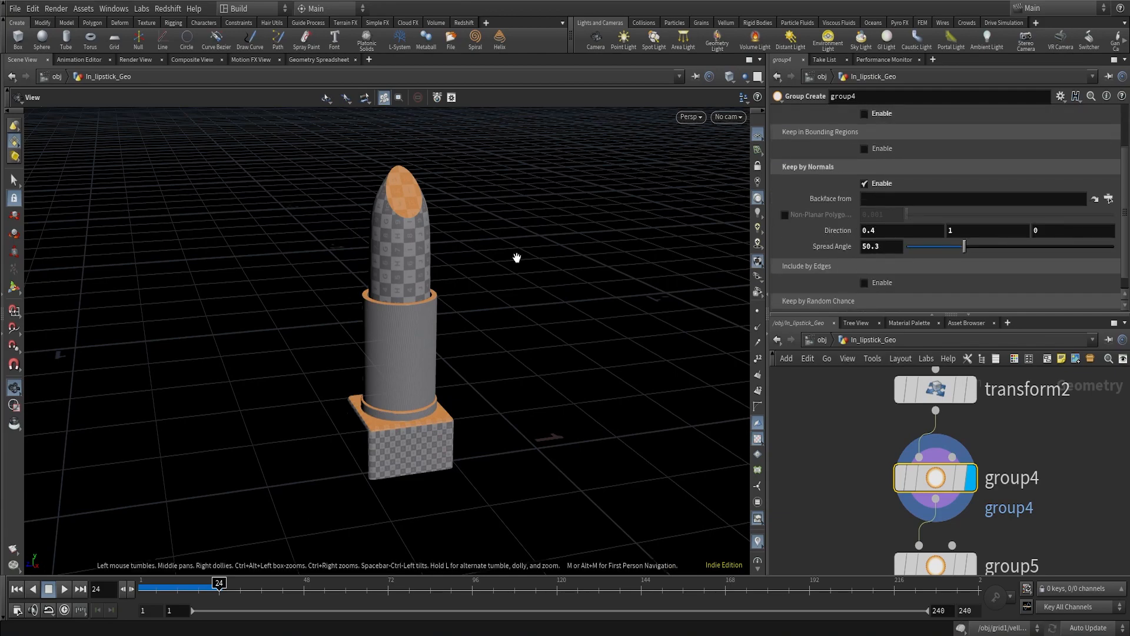
{"action": "left_click_drag", "start_coordinate": [396, 278], "coordinate": [550, 255]}
{"action": "left_click_drag", "start_coordinate": [418, 202], "coordinate": [579, 245]}
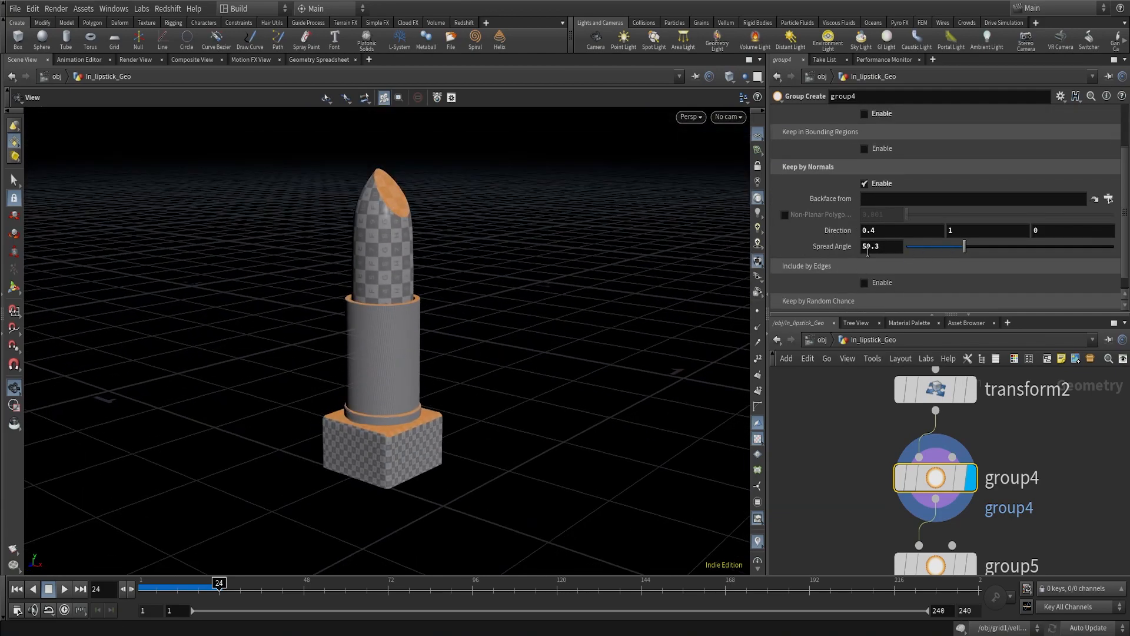
Try a much wider Spread Angle in group4's Keep by Normals settings and inspect the grouped faces
{"action": "left_click_drag", "start_coordinate": [964, 246], "coordinate": [1005, 246]}
{"action": "left_click_drag", "start_coordinate": [466, 268], "coordinate": [439, 260]}
{"action": "left_click_drag", "start_coordinate": [434, 220], "coordinate": [405, 277]}
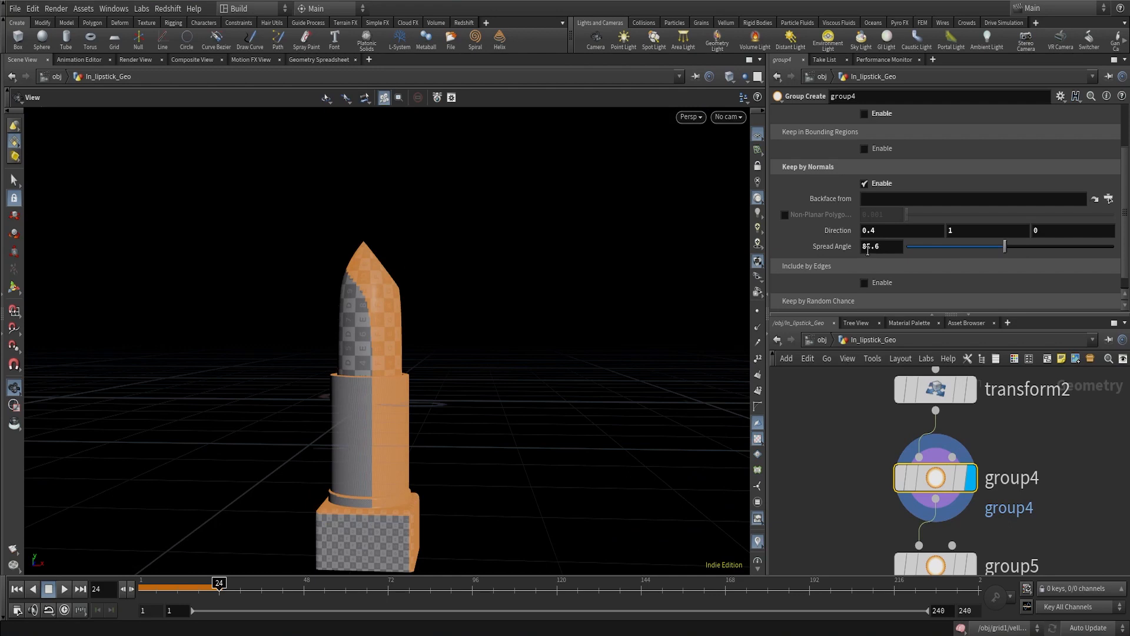
Set the Spread Angle of group4 back to 50.3
{"action": "left_click_drag", "start_coordinate": [999, 252], "coordinate": [963, 242]}
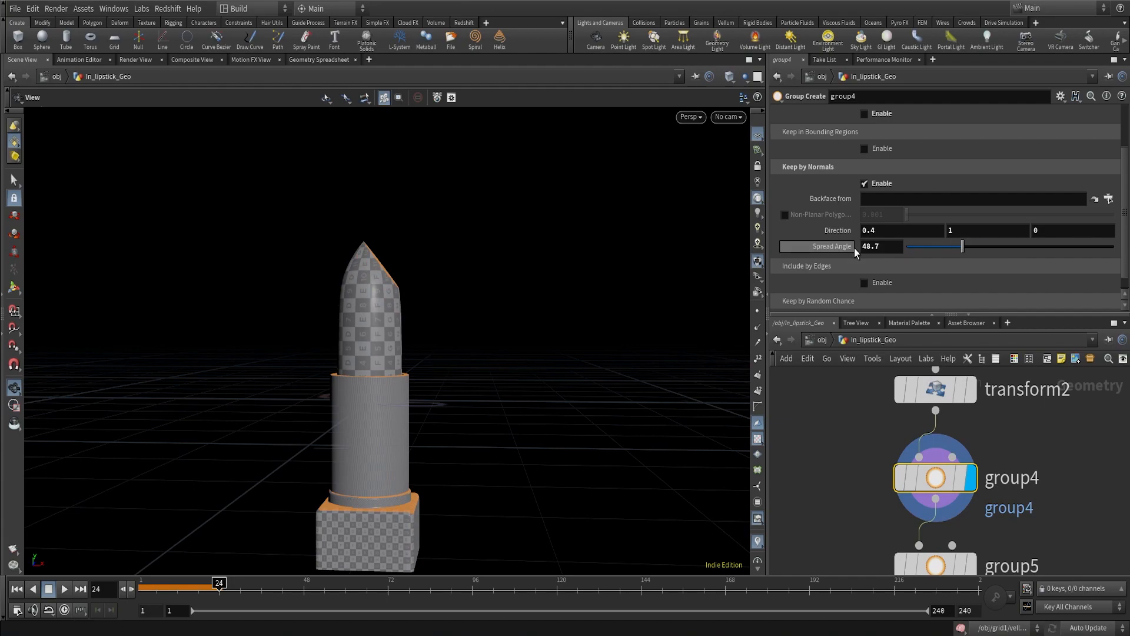
{"action": "left_click_drag", "start_coordinate": [888, 246], "coordinate": [770, 250]}
{"action": "type", "text": "50.3"}
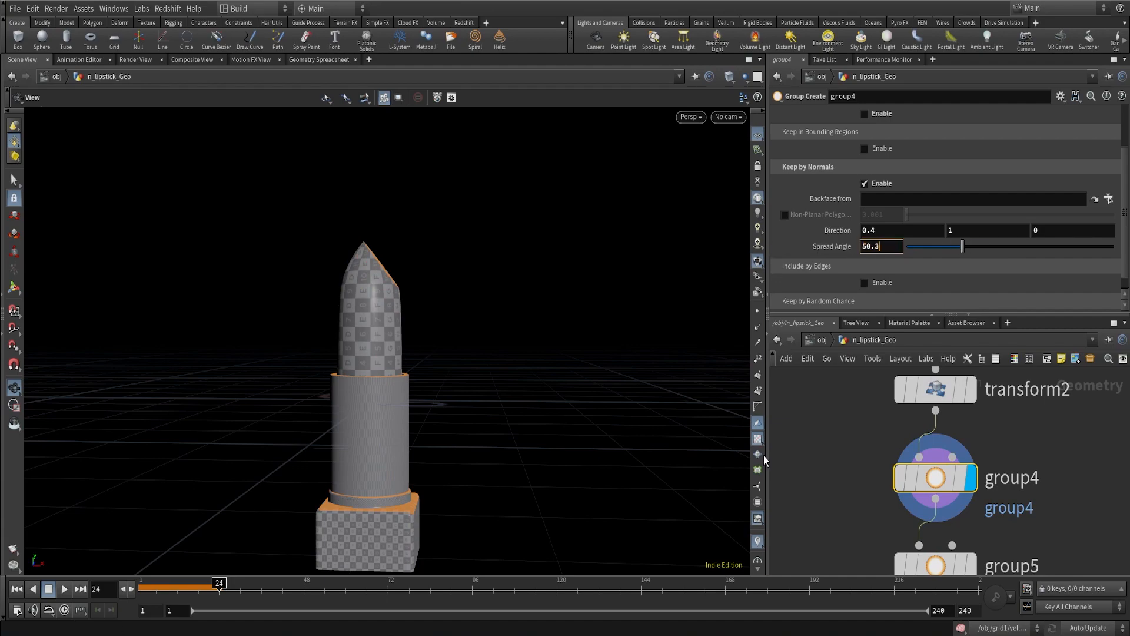
{"action": "key", "text": "Return"}
Inspect the group4 faces on the lipstick's slanted tip and the rim of its case up close
{"action": "left_click_drag", "start_coordinate": [424, 342], "coordinate": [389, 276]}
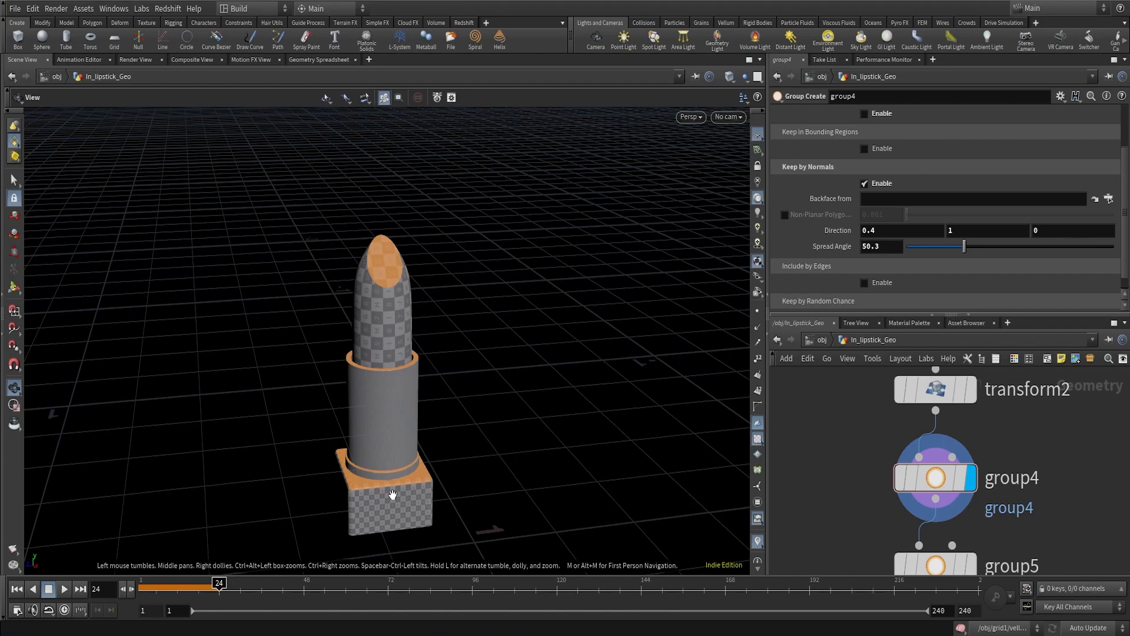
{"action": "left_click_drag", "start_coordinate": [380, 375], "coordinate": [406, 303]}
{"action": "right_click_drag", "start_coordinate": [406, 302], "coordinate": [567, 157]}
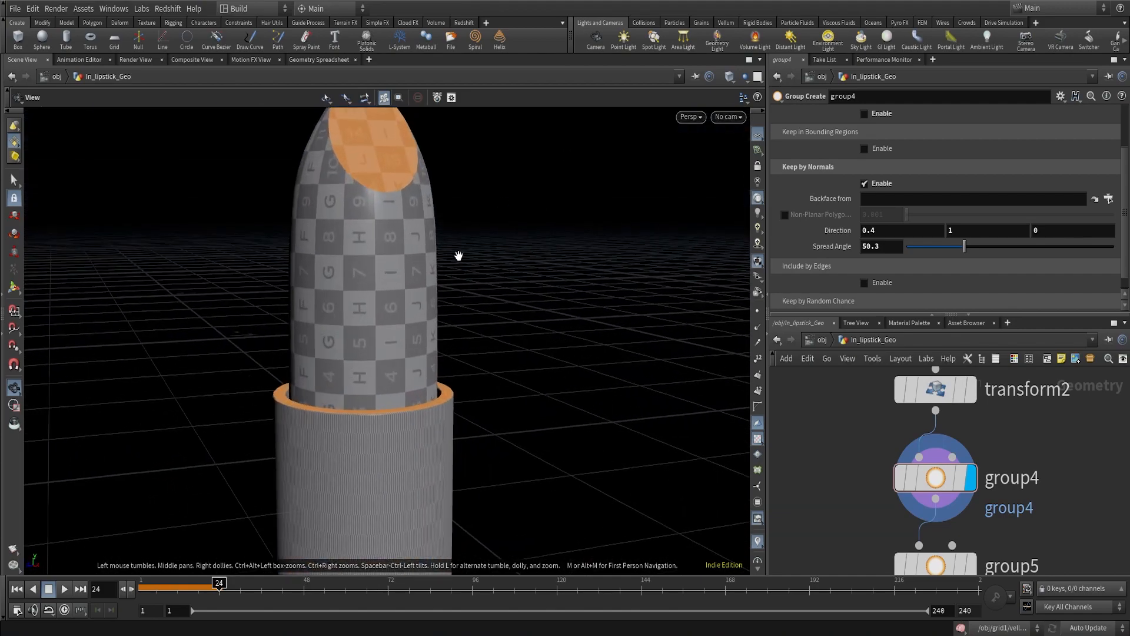
Switch the viewport shading to Smooth Wire Shaded with the lipstick's slanted tip in view
{"action": "middle_click_drag", "start_coordinate": [460, 256], "coordinate": [464, 394]}
{"action": "left_click_drag", "start_coordinate": [447, 333], "coordinate": [373, 319]}
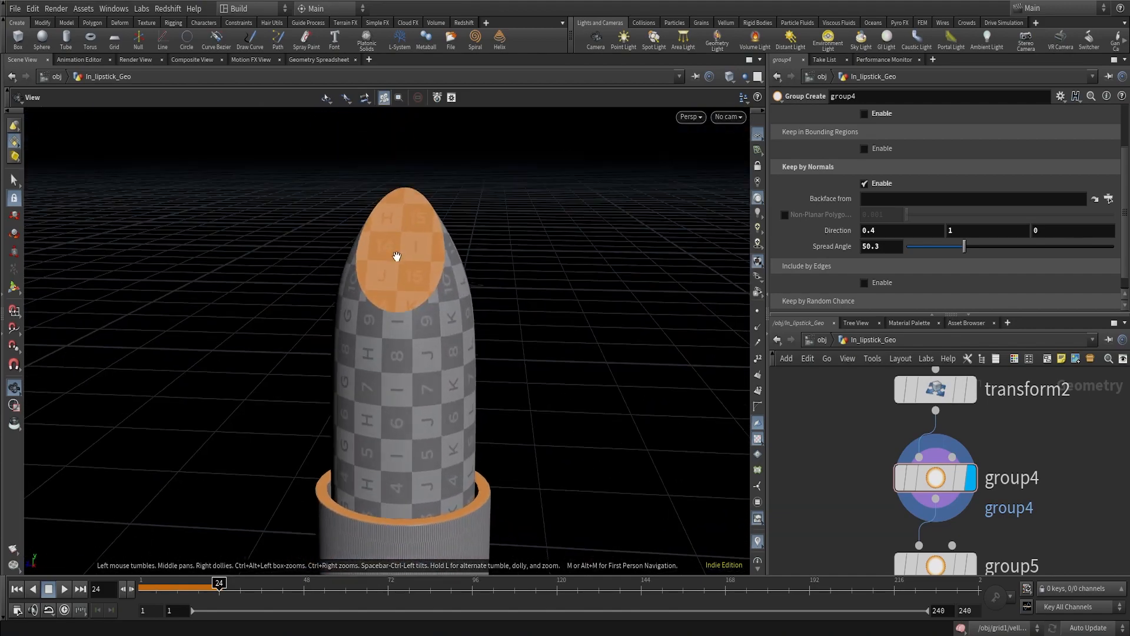
{"action": "left_click_drag", "start_coordinate": [378, 278], "coordinate": [432, 296]}
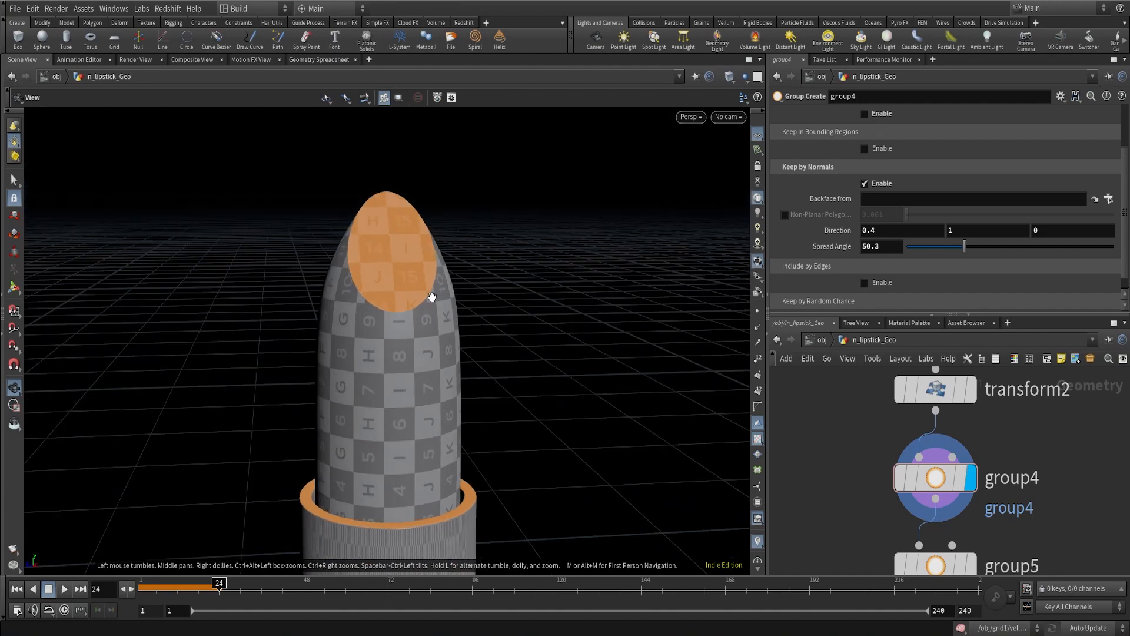
{"action": "left_click", "coordinate": [730, 76]}
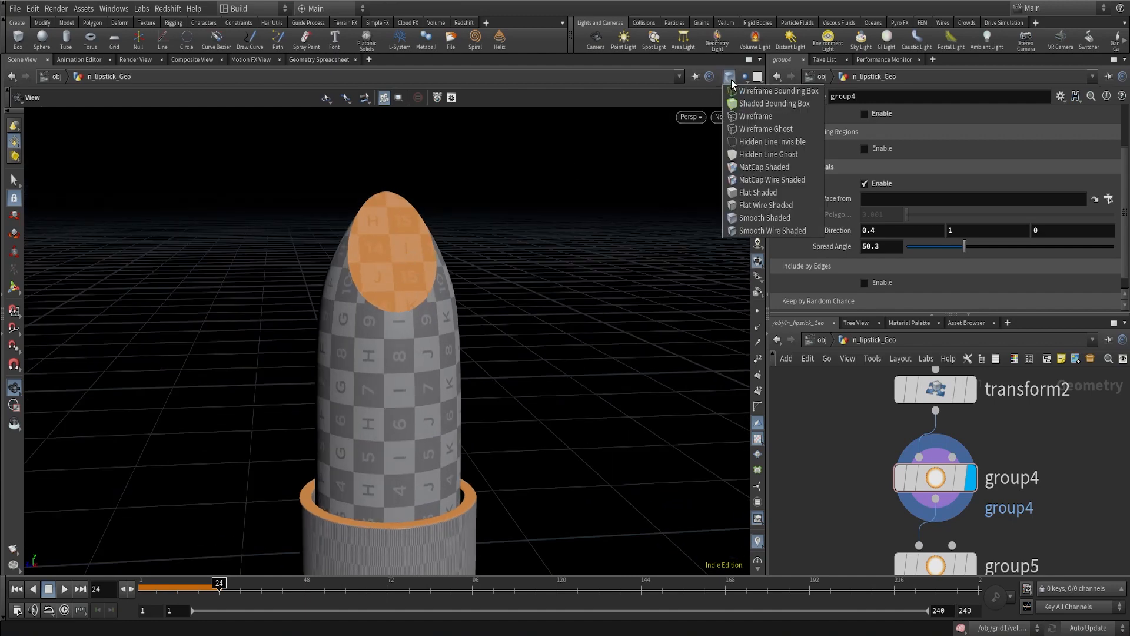
{"action": "left_click", "coordinate": [734, 230]}
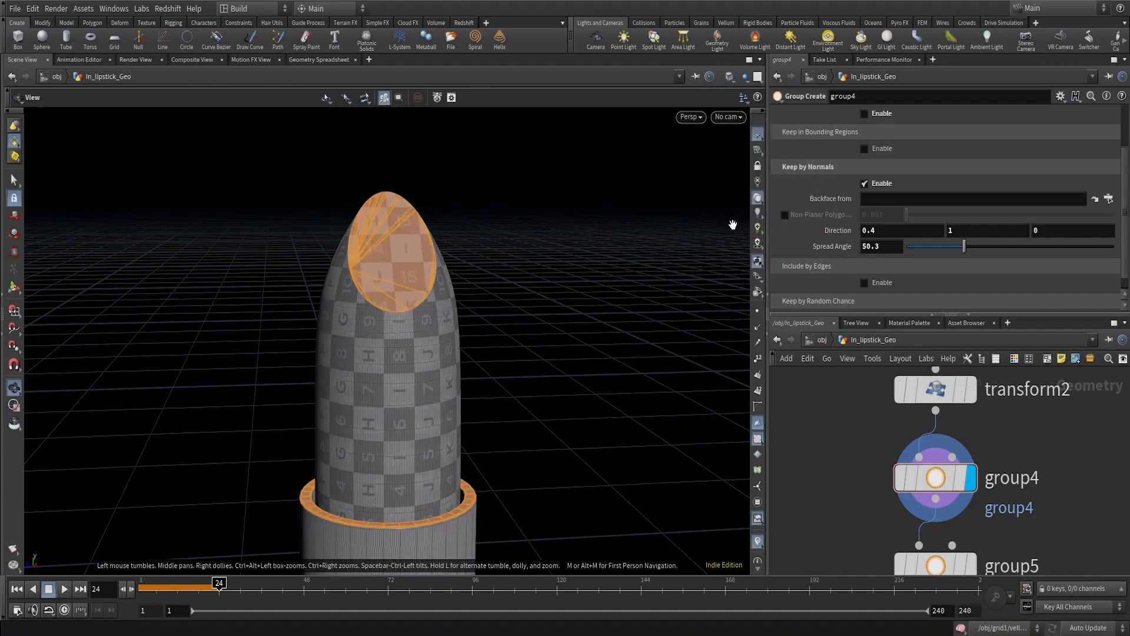
Inspect the wireframe of the grouped faces on the slanted tip and along the lipstick's body
{"action": "left_click_drag", "start_coordinate": [357, 331], "coordinate": [390, 352]}
{"action": "right_click_drag", "start_coordinate": [390, 353], "coordinate": [577, 136]}
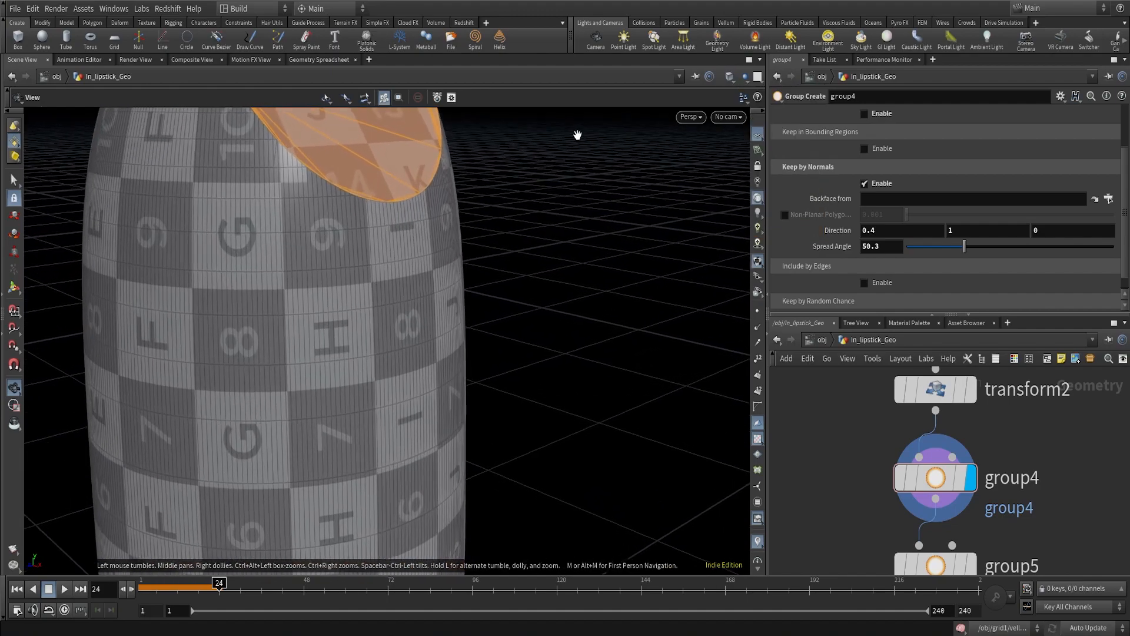
{"action": "middle_click_drag", "start_coordinate": [457, 262], "coordinate": [537, 376]}
{"action": "left_click_drag", "start_coordinate": [474, 347], "coordinate": [398, 327]}
{"action": "right_click_drag", "start_coordinate": [554, 248], "coordinate": [497, 285]}
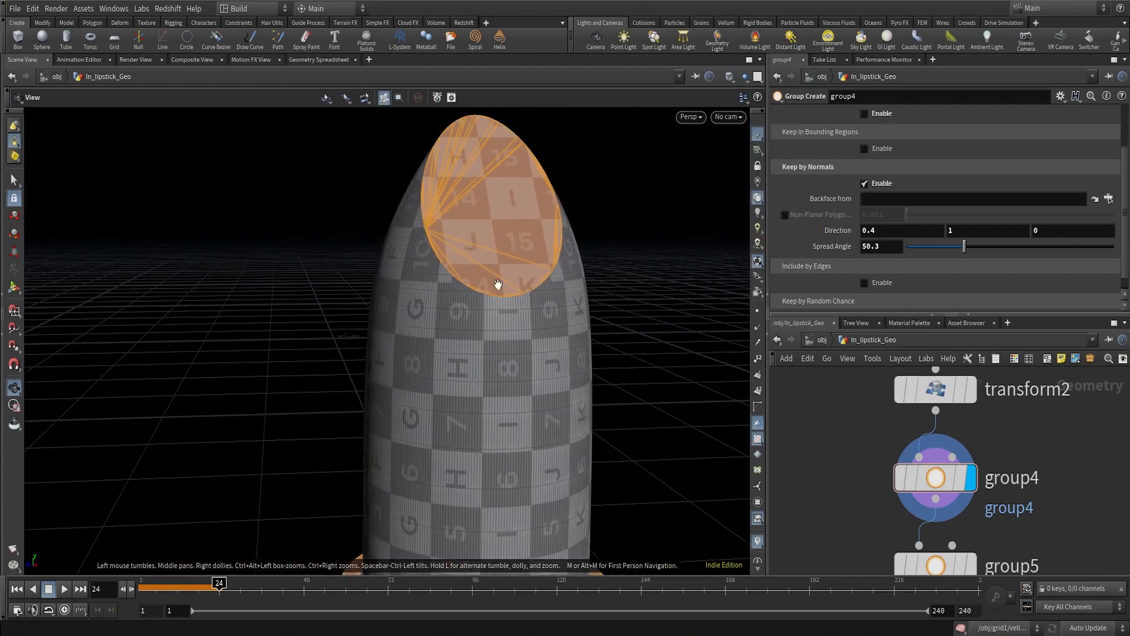
{"action": "middle_click_drag", "start_coordinate": [496, 285], "coordinate": [383, 339]}
{"action": "left_click_drag", "start_coordinate": [383, 338], "coordinate": [361, 380]}
{"action": "left_click_drag", "start_coordinate": [361, 301], "coordinate": [359, 313]}
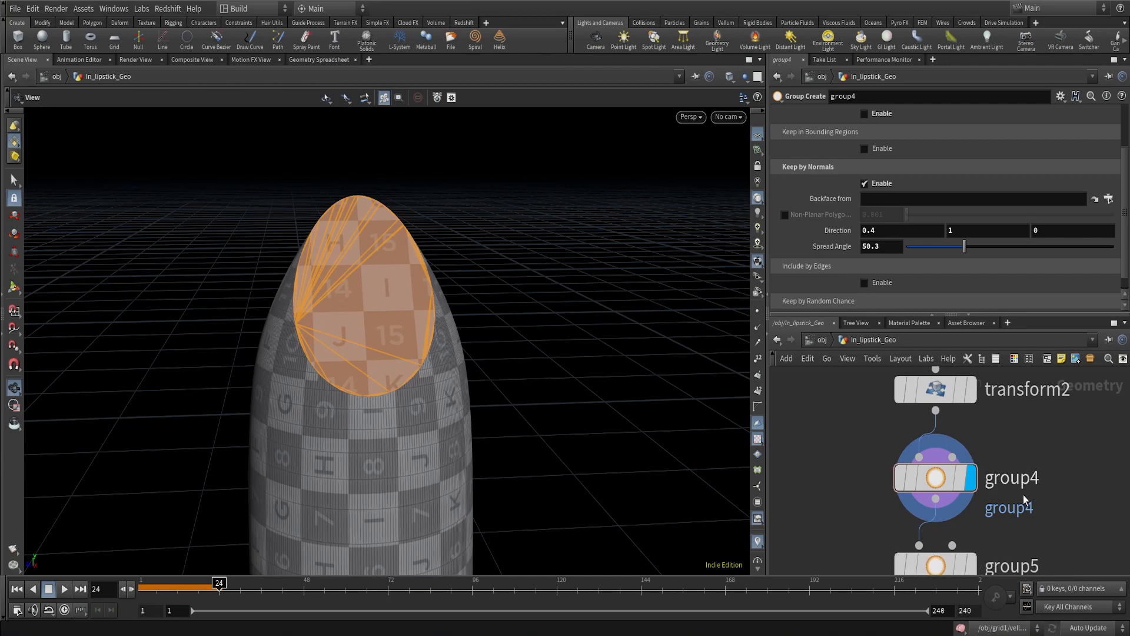
Examine the faces collected by group4 across the whole lipstick, from the tip to the square base
{"action": "scroll", "coordinate": [981, 387], "scroll_direction": "down", "scroll_amount": 3}
{"action": "scroll", "coordinate": [867, 198], "scroll_direction": "up", "scroll_amount": 3}
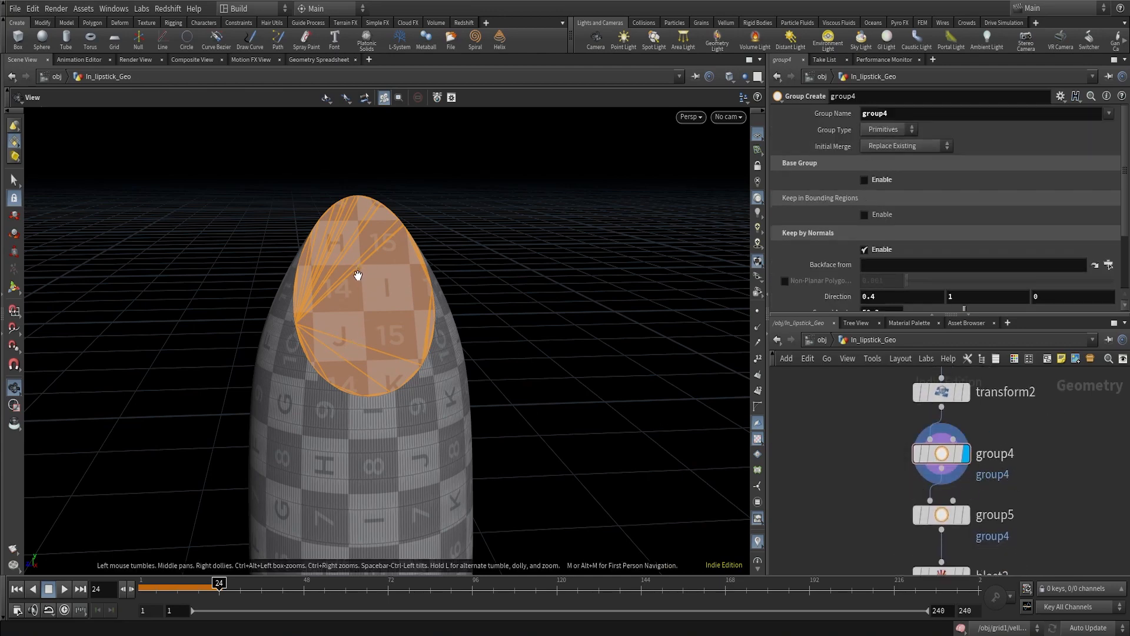
{"action": "right_click_drag", "start_coordinate": [464, 333], "coordinate": [376, 461]}
{"action": "middle_click_drag", "start_coordinate": [453, 410], "coordinate": [463, 247]}
{"action": "right_click_drag", "start_coordinate": [468, 255], "coordinate": [505, 390]}
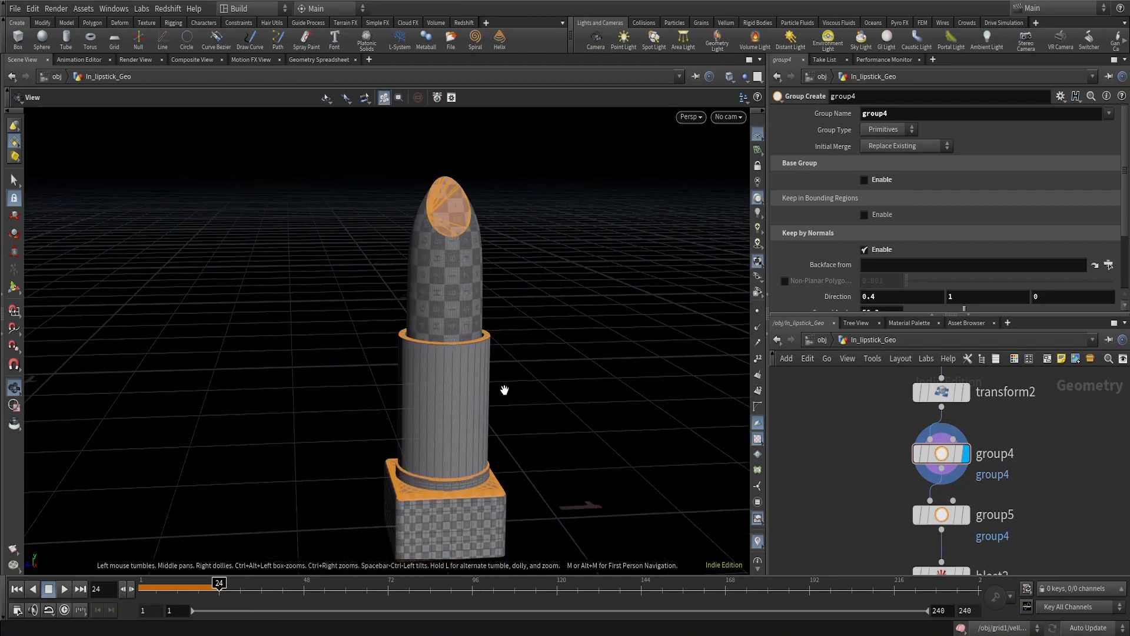
{"action": "middle_click_drag", "start_coordinate": [487, 381], "coordinate": [418, 351]}
{"action": "left_click_drag", "start_coordinate": [419, 360], "coordinate": [429, 240]}
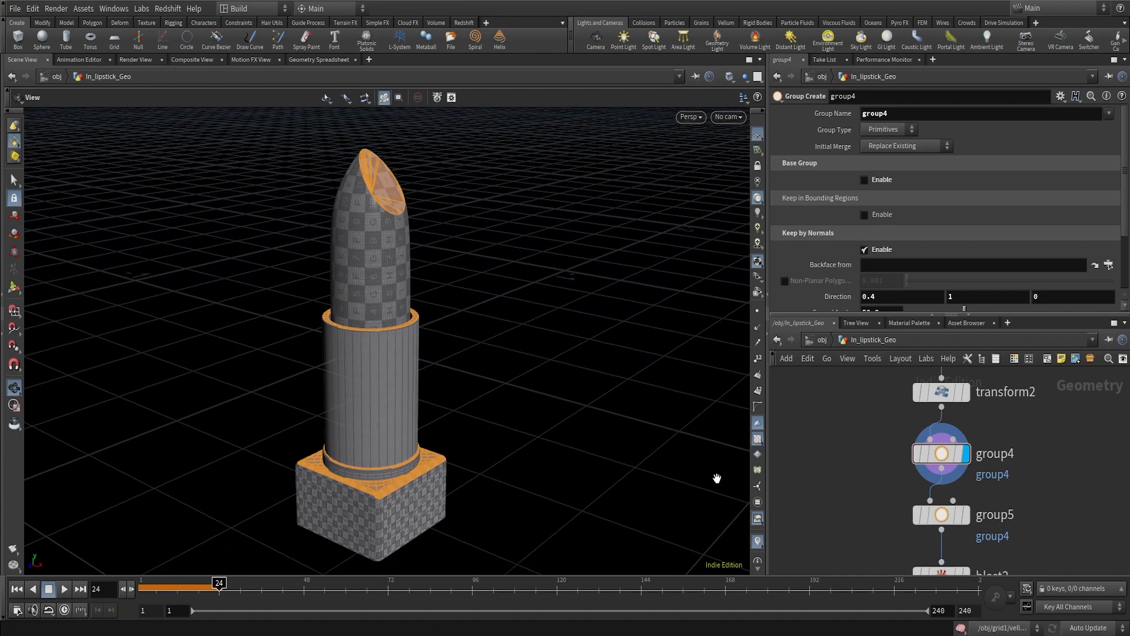
Display group5 and review its Initial Merge options, keeping Subtract from Existing
{"action": "scroll", "coordinate": [969, 516], "scroll_direction": "up", "scroll_amount": 3}
{"action": "left_click", "coordinate": [969, 516]}
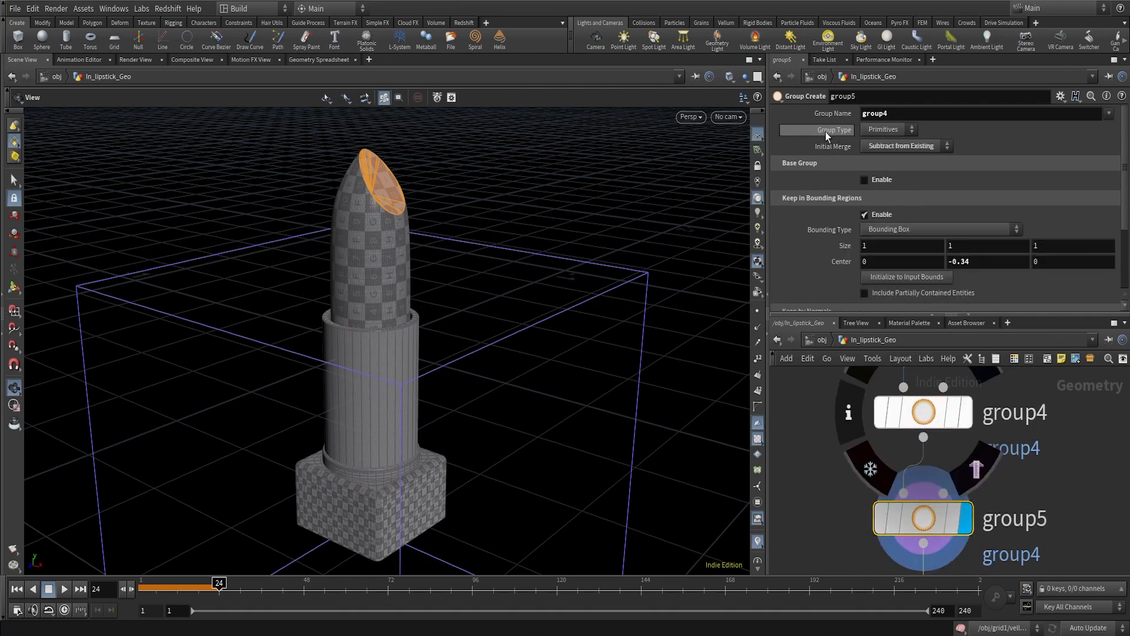
{"action": "left_click", "coordinate": [890, 152]}
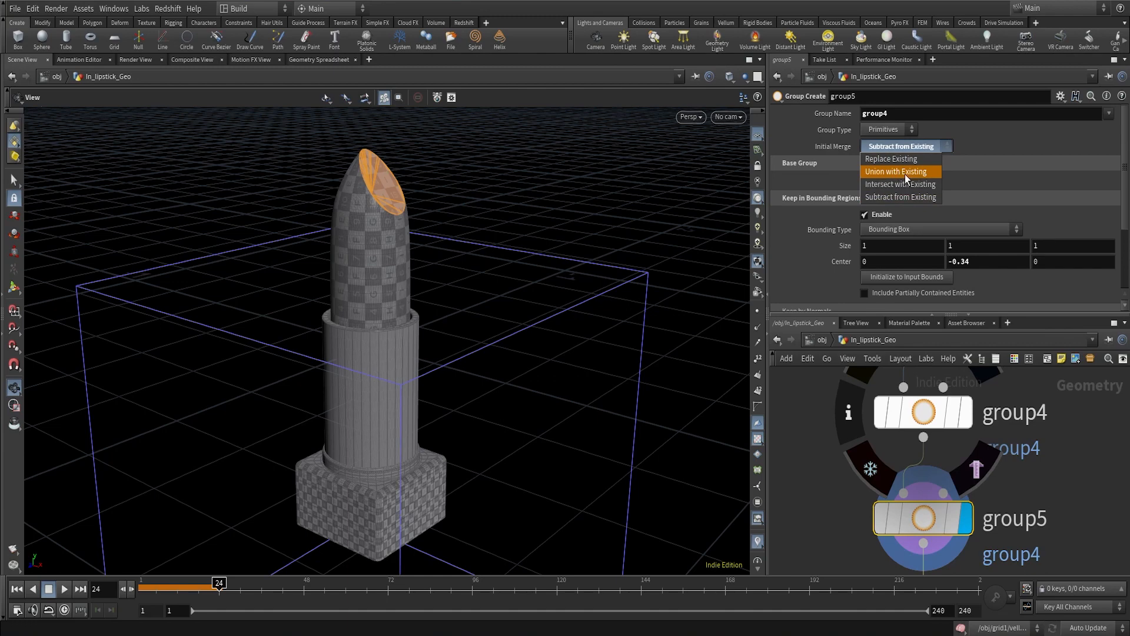
{"action": "left_click", "coordinate": [927, 199]}
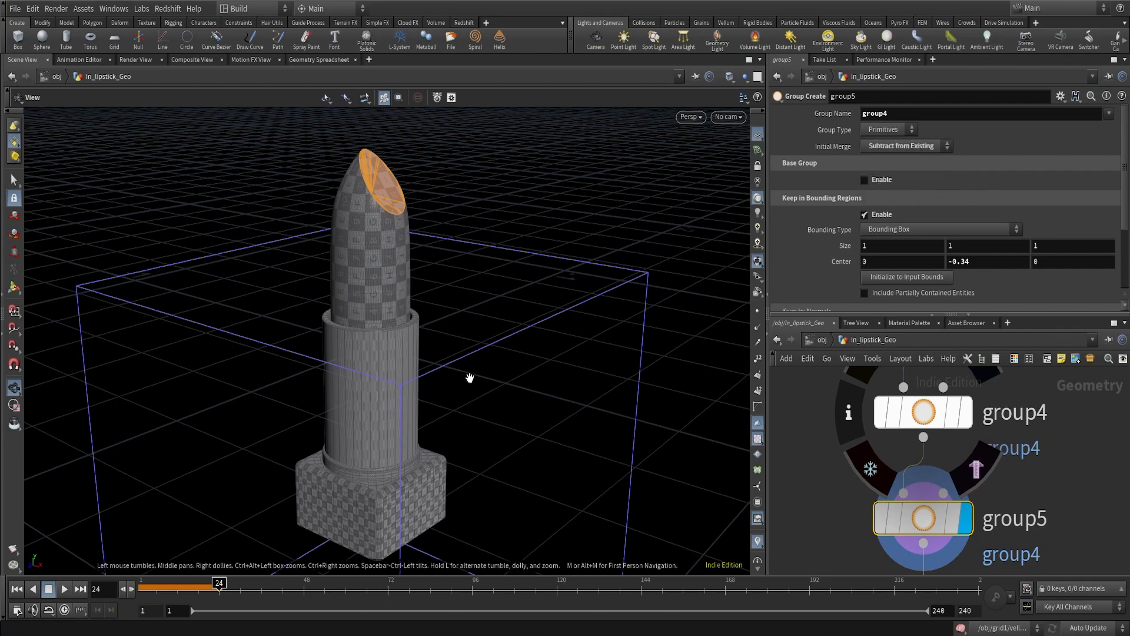
Compare the grouped faces of group4 and group5 by displaying each node in turn, ending on group5
{"action": "left_click_drag", "start_coordinate": [508, 351], "coordinate": [405, 310]}
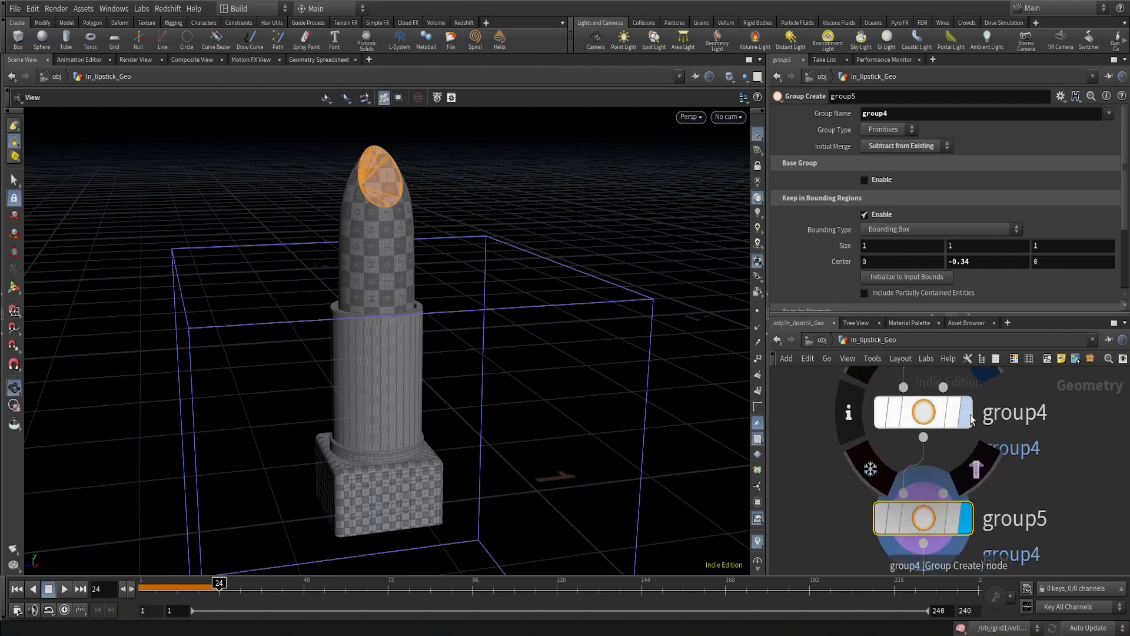
{"action": "left_click", "coordinate": [936, 412]}
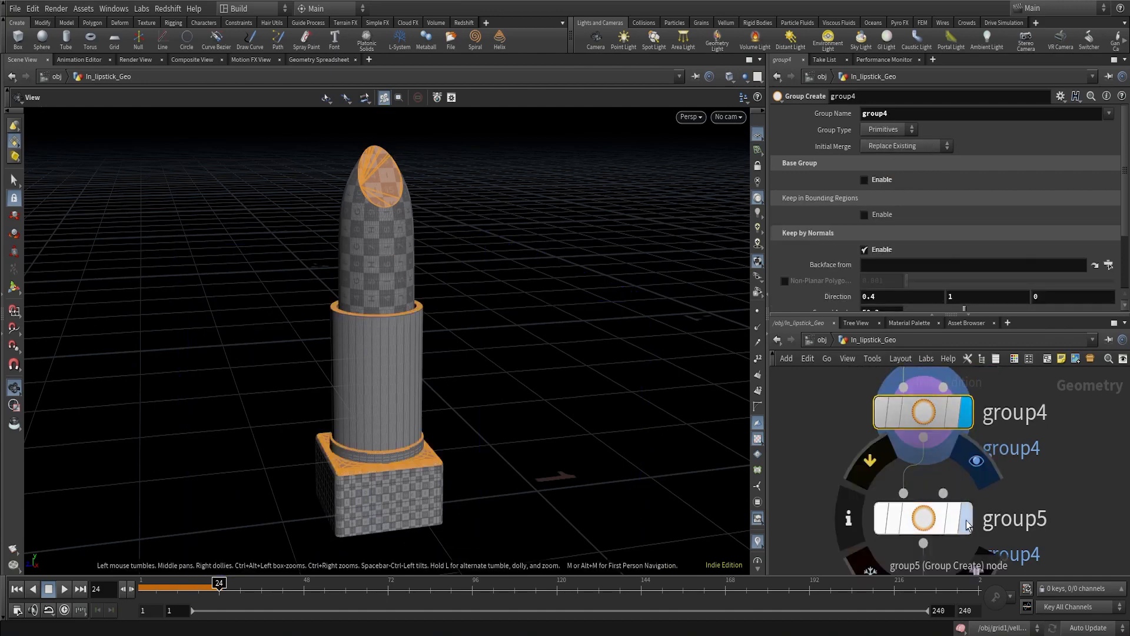
{"action": "left_click", "coordinate": [948, 518]}
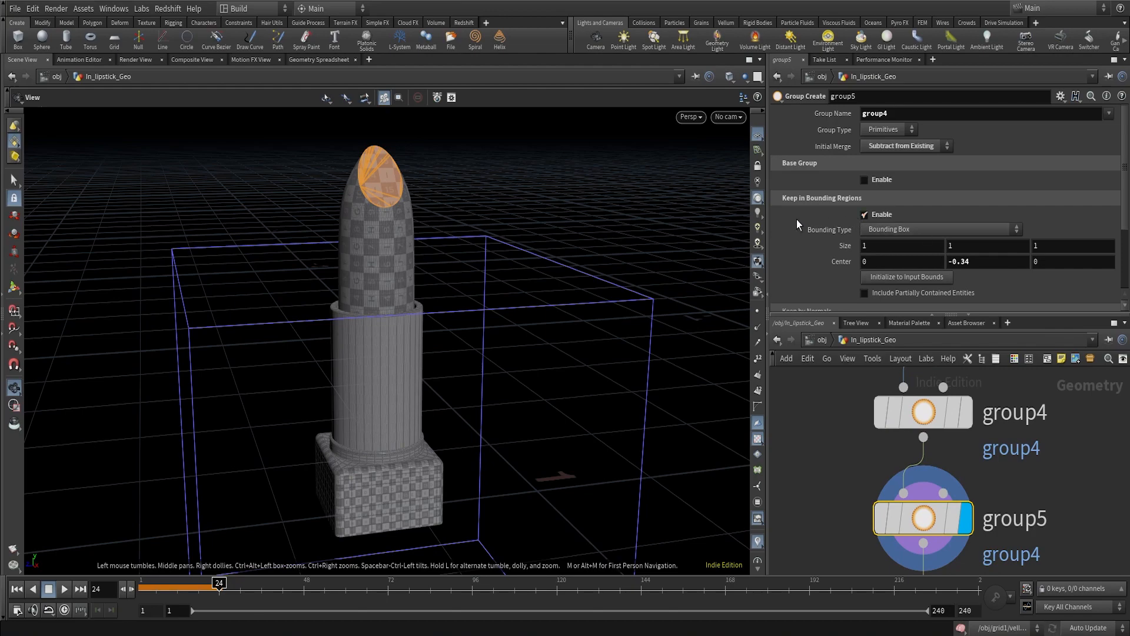
Disable group5's Keep in Bounding Regions to compare the grouped faces, and enable it again
{"action": "middle_click_drag", "start_coordinate": [492, 316], "coordinate": [519, 273]}
{"action": "right_click_drag", "start_coordinate": [518, 273], "coordinate": [444, 308]}
{"action": "middle_click_drag", "start_coordinate": [486, 252], "coordinate": [474, 285]}
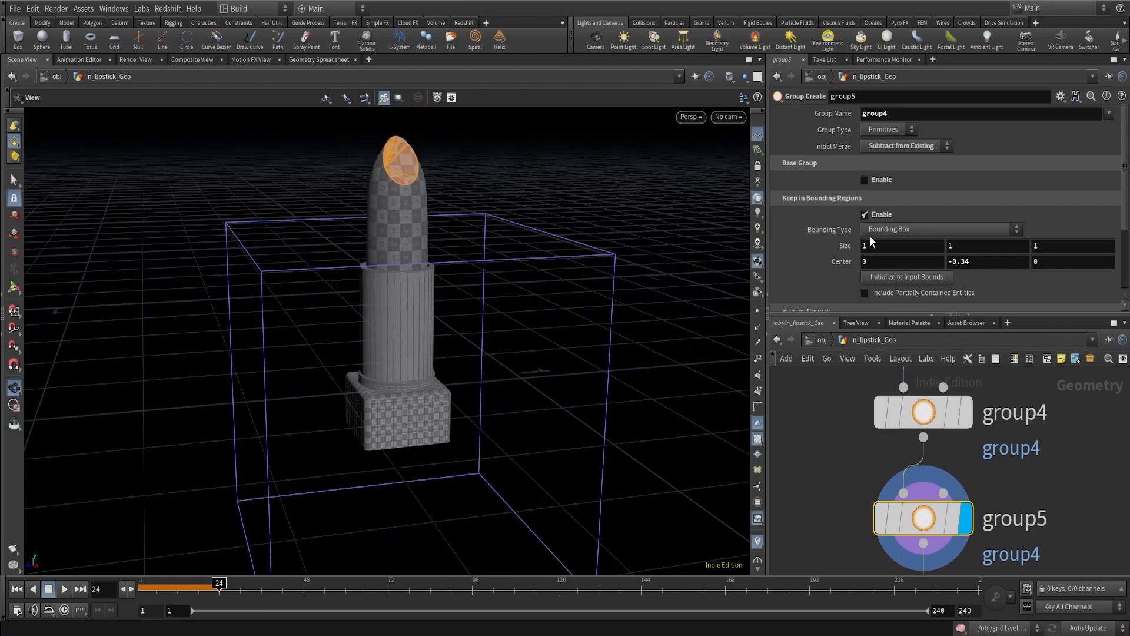
{"action": "left_click", "coordinate": [864, 215]}
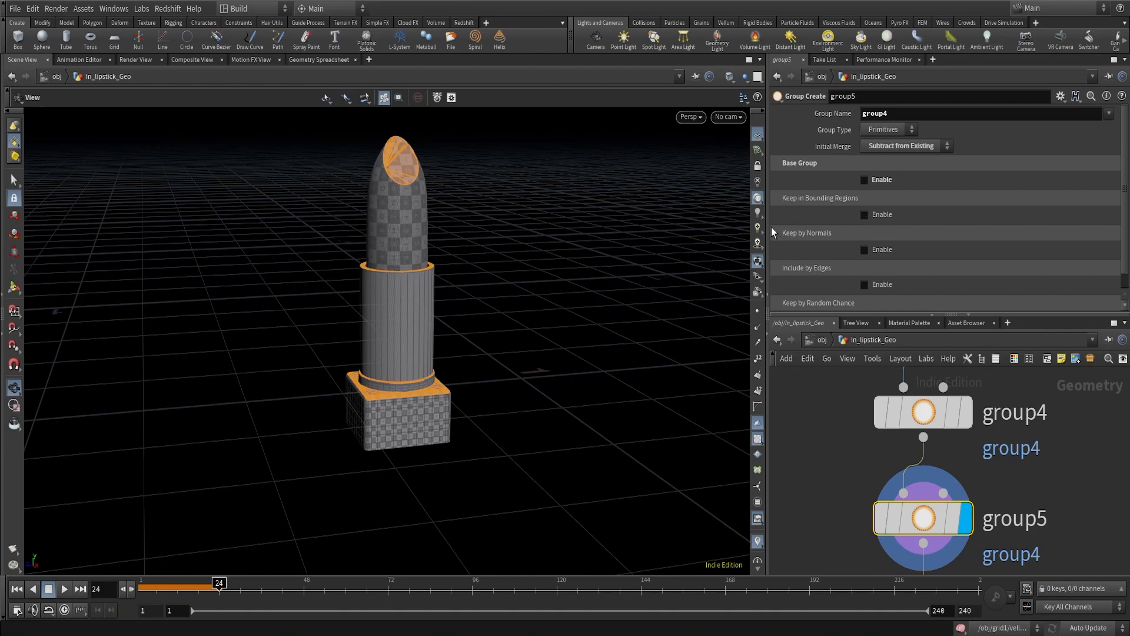
{"action": "left_click", "coordinate": [863, 214]}
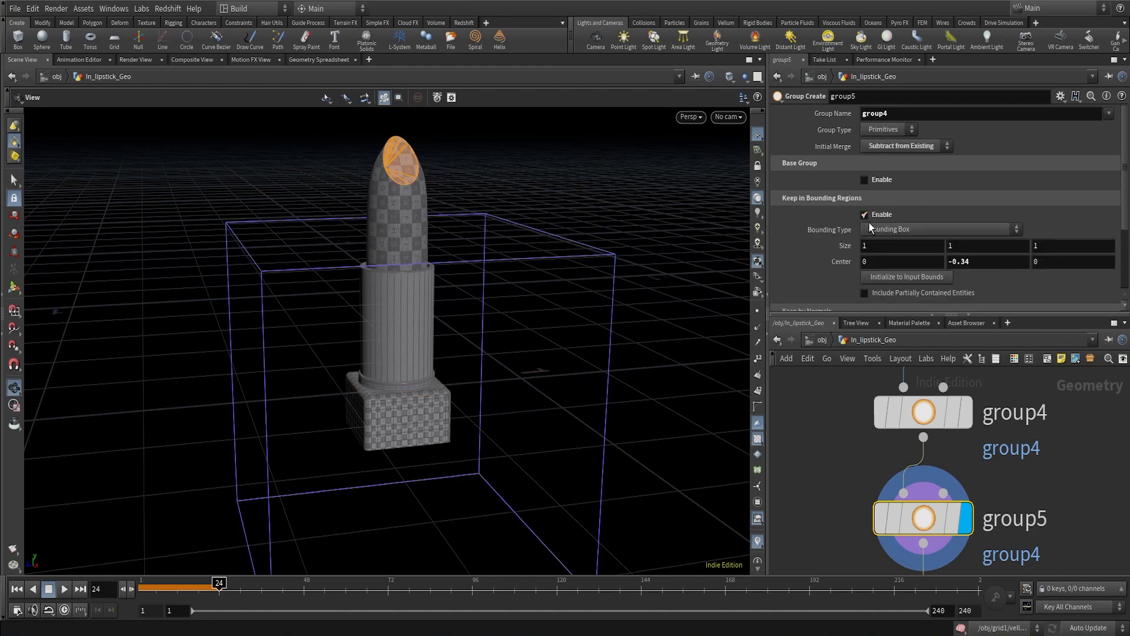
Review group5's Bounding Type options, keeping Bounding Box, and inspect the box around the lipstick's lower part
{"action": "left_click", "coordinate": [920, 230]}
{"action": "left_click", "coordinate": [921, 230]}
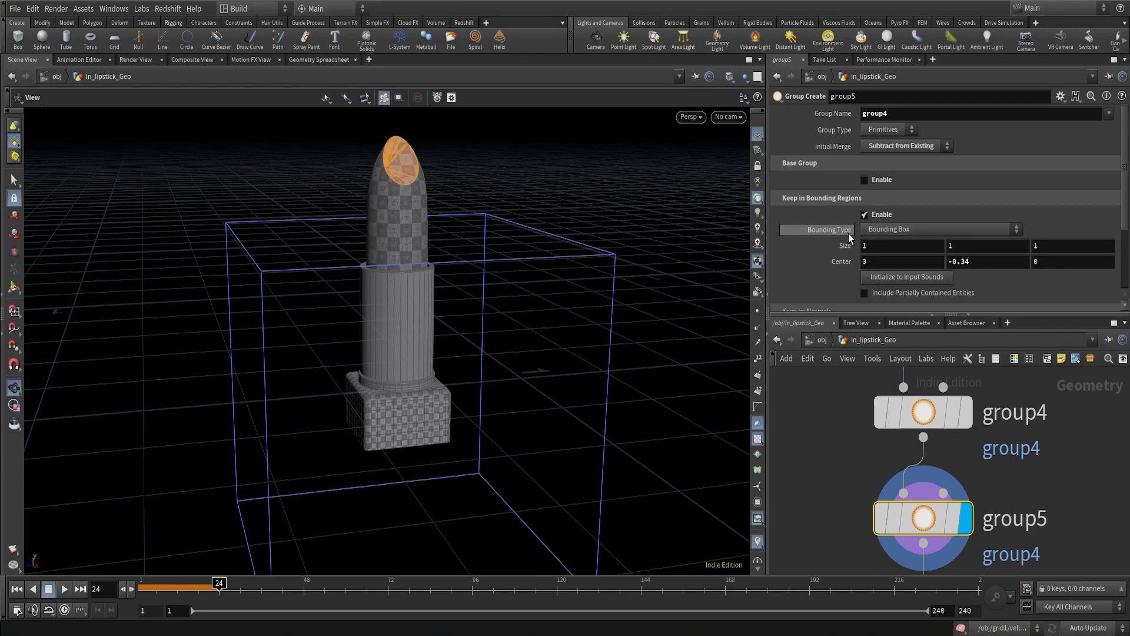
{"action": "left_click", "coordinate": [970, 229]}
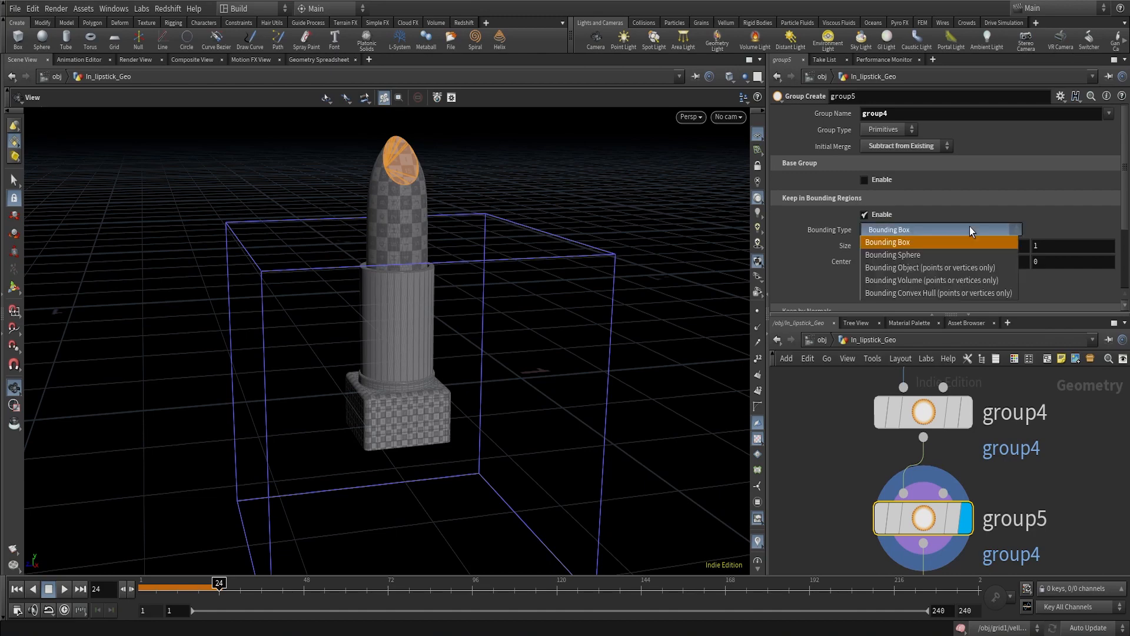
{"action": "left_click", "coordinate": [906, 234]}
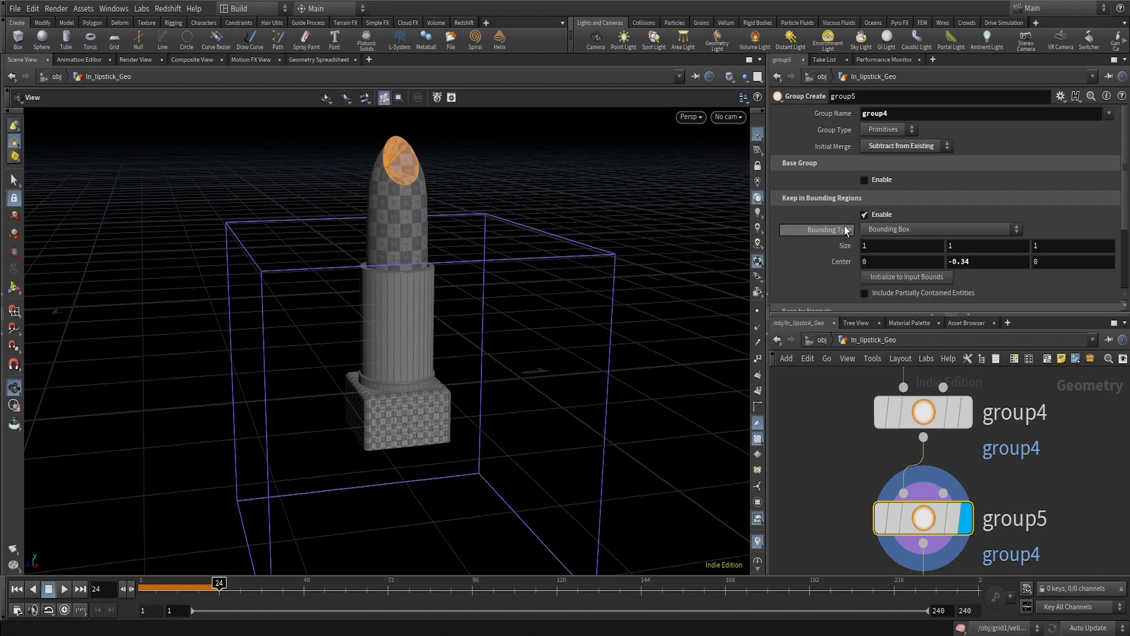
{"action": "middle_click_drag", "start_coordinate": [1003, 264], "coordinate": [919, 319]}
{"action": "left_click_drag", "start_coordinate": [460, 311], "coordinate": [442, 258]}
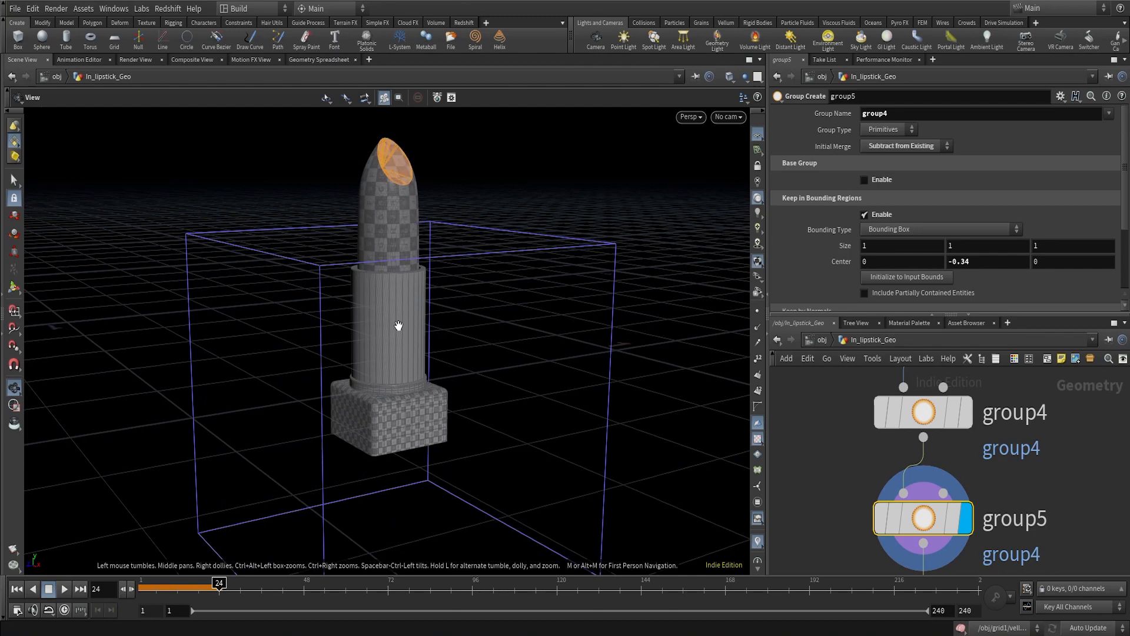
Display the blast2 node and inspect the lipstick tip where the group4 faces are deleted
{"action": "scroll", "coordinate": [1011, 444], "scroll_direction": "down", "scroll_amount": 3}
{"action": "scroll", "coordinate": [931, 507], "scroll_direction": "up", "scroll_amount": 2}
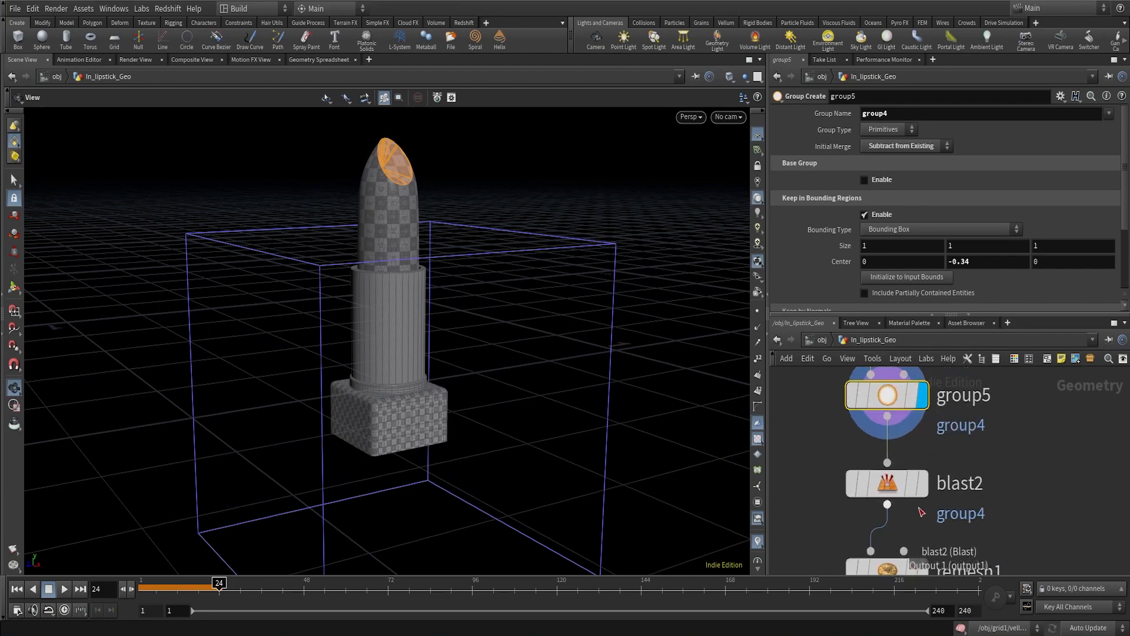
{"action": "left_click", "coordinate": [901, 486]}
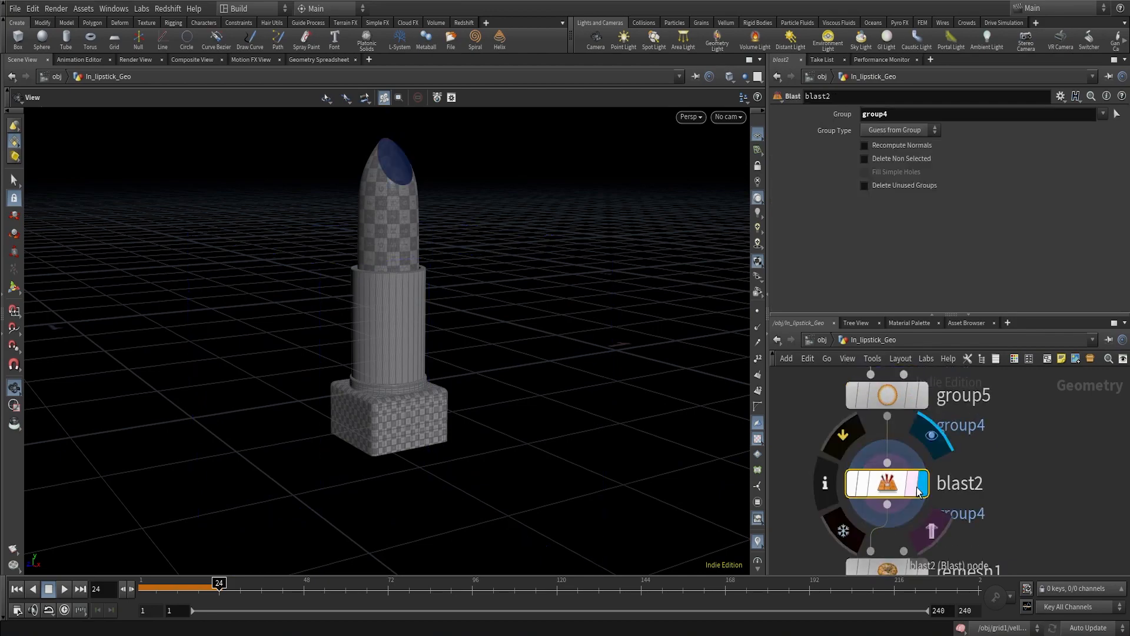
{"action": "left_click_drag", "start_coordinate": [431, 216], "coordinate": [374, 221]}
{"action": "middle_click_drag", "start_coordinate": [395, 230], "coordinate": [377, 374]}
{"action": "scroll", "coordinate": [377, 373], "scroll_direction": "up", "scroll_amount": 6}
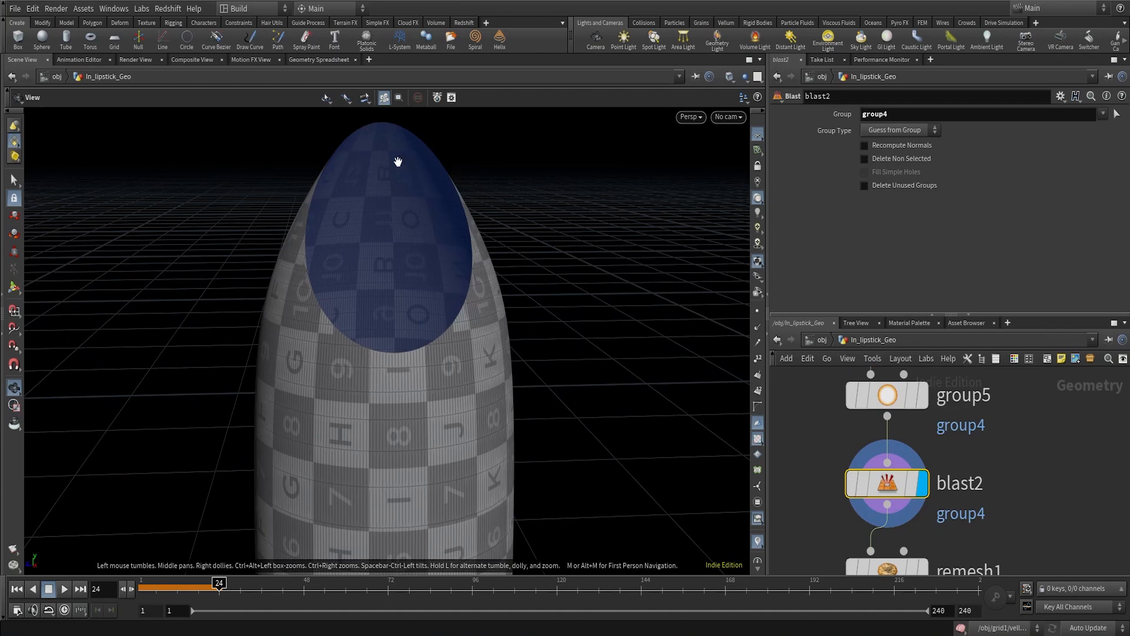
Display the remesh1 node's result and its settings
{"action": "scroll", "coordinate": [996, 465], "scroll_direction": "down", "scroll_amount": 3}
{"action": "middle_click_drag", "start_coordinate": [1000, 517], "coordinate": [967, 421]}
{"action": "scroll", "coordinate": [948, 426], "scroll_direction": "up", "scroll_amount": 4}
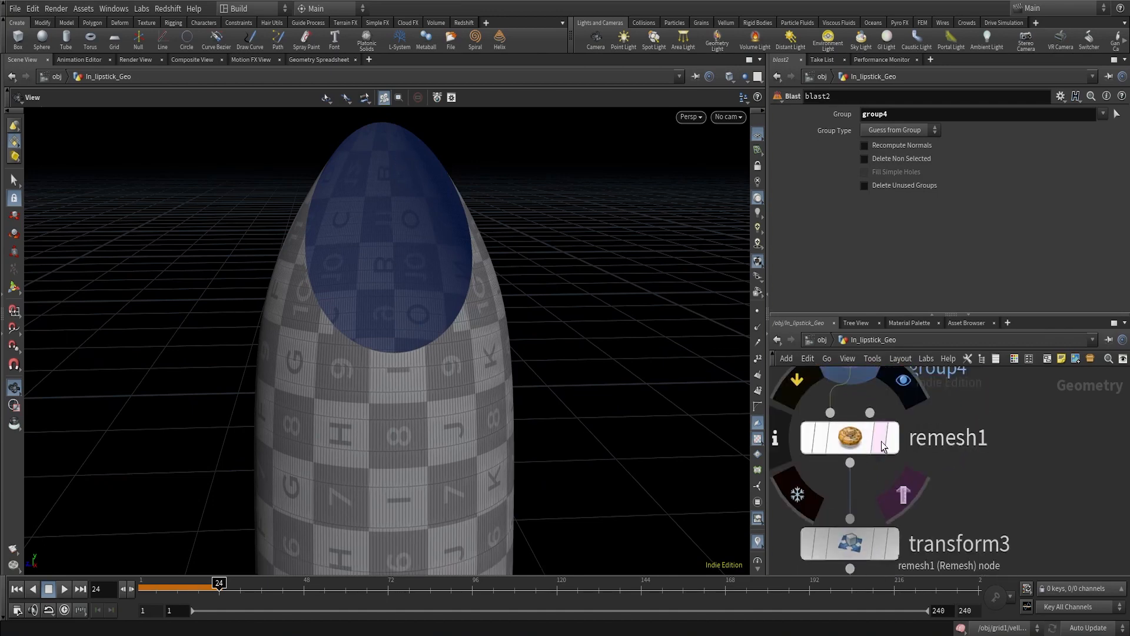
{"action": "left_click", "coordinate": [863, 444]}
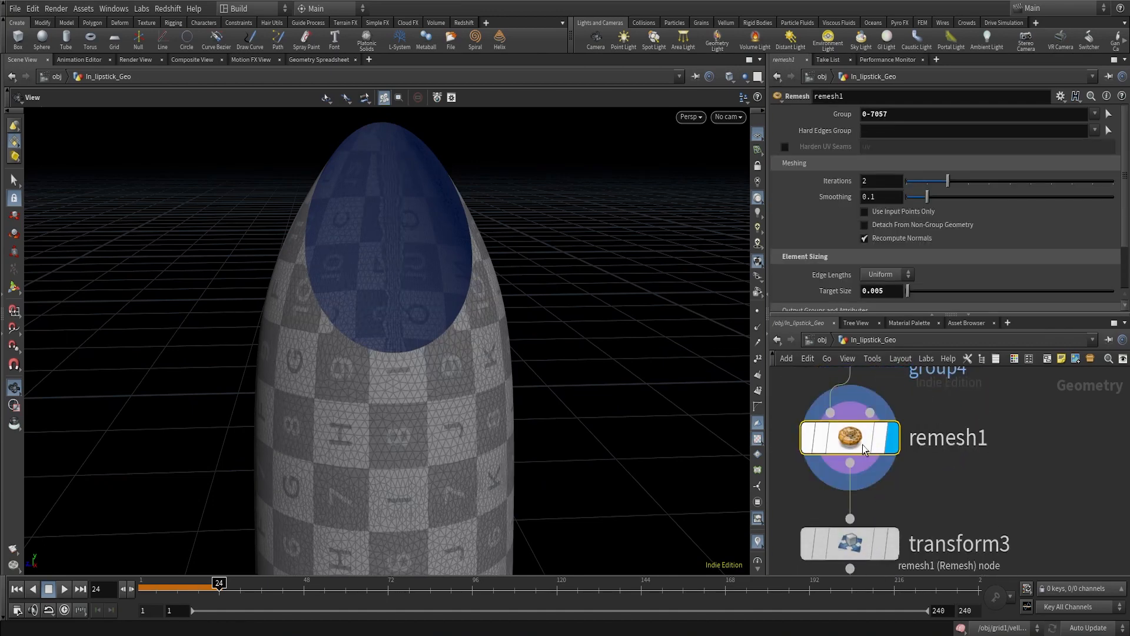
Inspect the remeshed triangles on the lipstick's body, open tip and case rim
{"action": "middle_click_drag", "start_coordinate": [507, 406], "coordinate": [511, 374]}
{"action": "scroll", "coordinate": [495, 315], "scroll_direction": "down", "scroll_amount": 4}
{"action": "left_click_drag", "start_coordinate": [474, 386], "coordinate": [272, 310]}
{"action": "right_click_drag", "start_coordinate": [428, 316], "coordinate": [510, 230]}
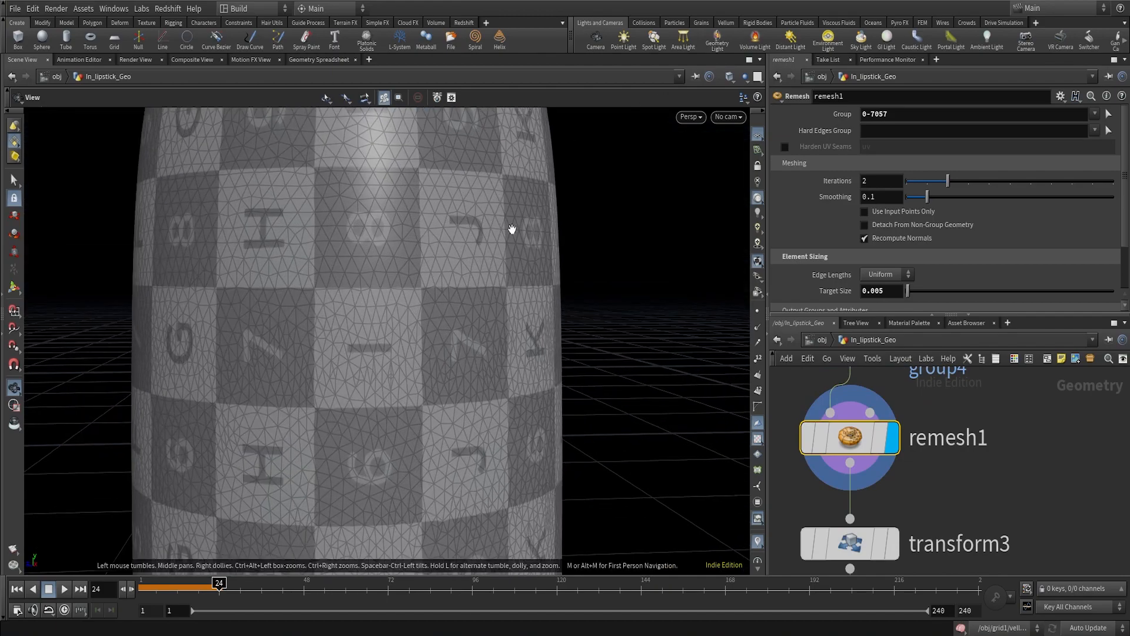
{"action": "right_click_drag", "start_coordinate": [378, 308], "coordinate": [373, 407]}
{"action": "middle_click_drag", "start_coordinate": [408, 259], "coordinate": [386, 389]}
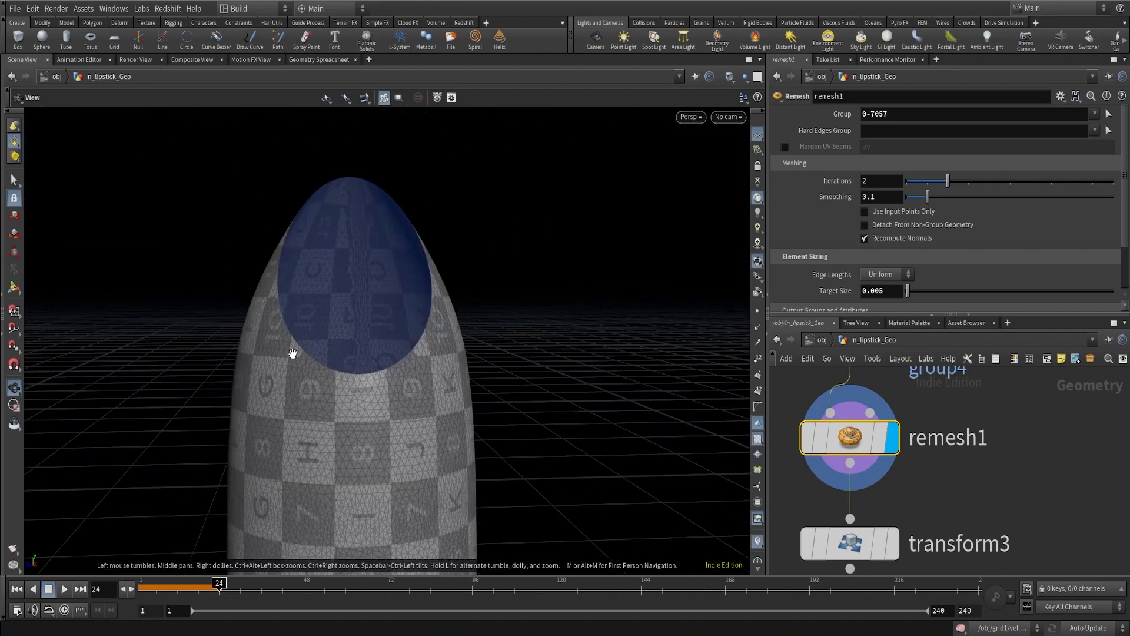
{"action": "mouse_move", "coordinate": [291, 353]}
{"action": "left_mouse_down"}
{"action": "mouse_move", "coordinate": [627, 389]}
{"action": "mouse_move", "coordinate": [290, 353]}
{"action": "left_mouse_up"}
{"action": "right_click_drag", "start_coordinate": [291, 353], "coordinate": [384, 316]}
{"action": "middle_click_drag", "start_coordinate": [384, 317], "coordinate": [379, 331]}
{"action": "left_click_drag", "start_coordinate": [378, 331], "coordinate": [379, 353]}
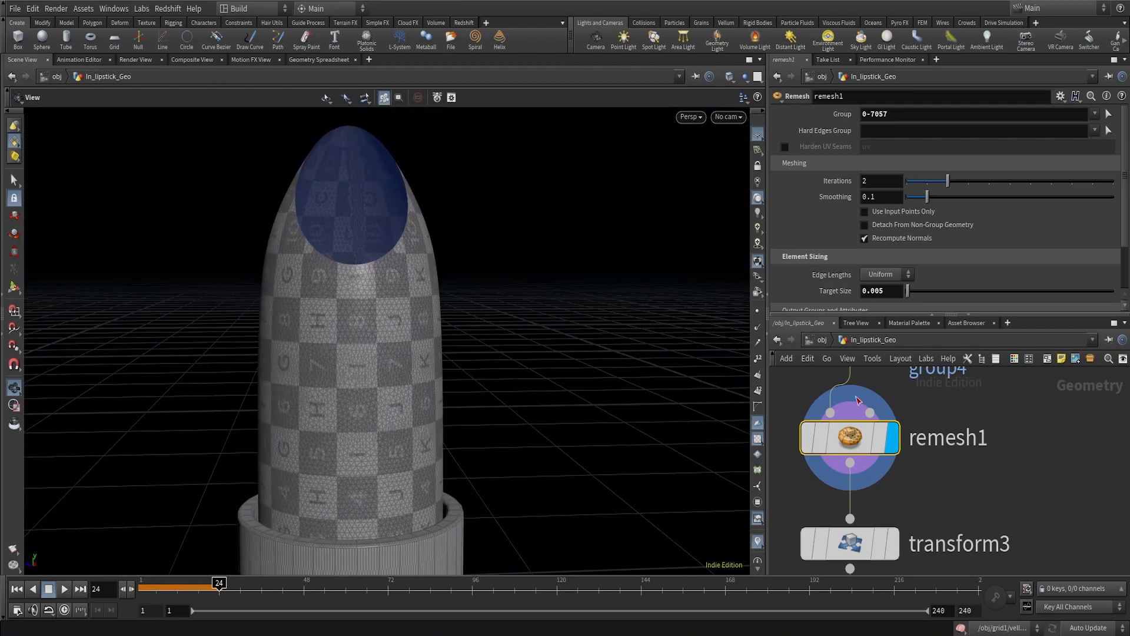
Review remesh1's Element Sizing and output settings and check the triangle density on the lipstick up close
{"action": "scroll", "coordinate": [885, 438], "scroll_direction": "down", "scroll_amount": 3}
{"action": "scroll", "coordinate": [914, 455], "scroll_direction": "up", "scroll_amount": 3}
{"action": "middle_click_drag", "start_coordinate": [950, 483], "coordinate": [978, 484]}
{"action": "scroll", "coordinate": [892, 208], "scroll_direction": "down", "scroll_amount": 3}
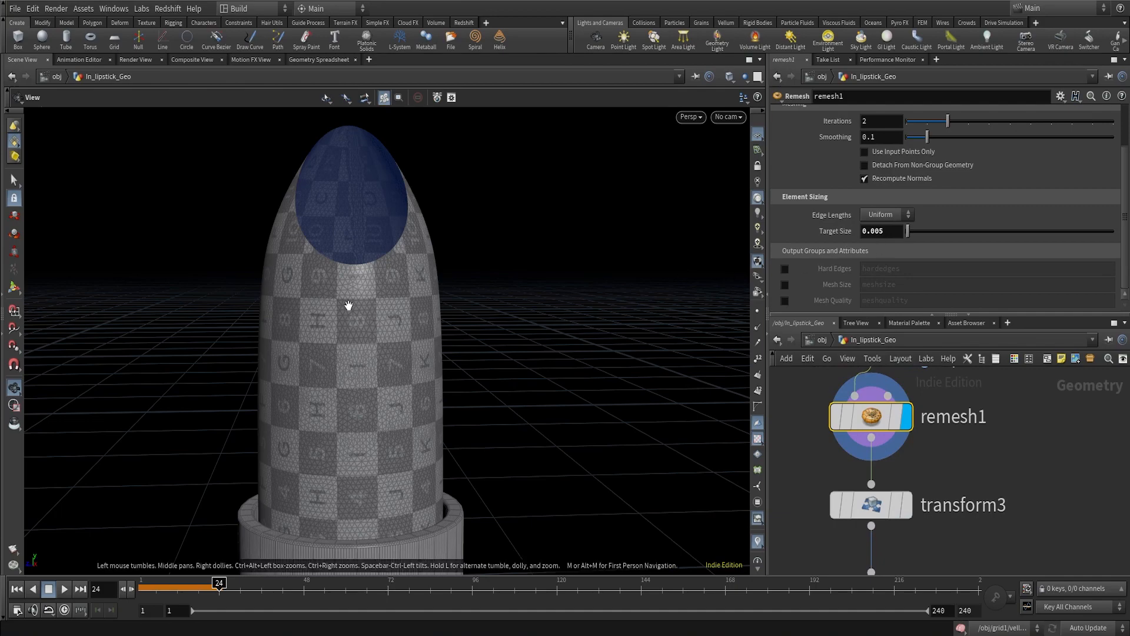
{"action": "left_click_drag", "start_coordinate": [354, 307], "coordinate": [350, 329]}
{"action": "right_click_drag", "start_coordinate": [350, 330], "coordinate": [465, 242]}
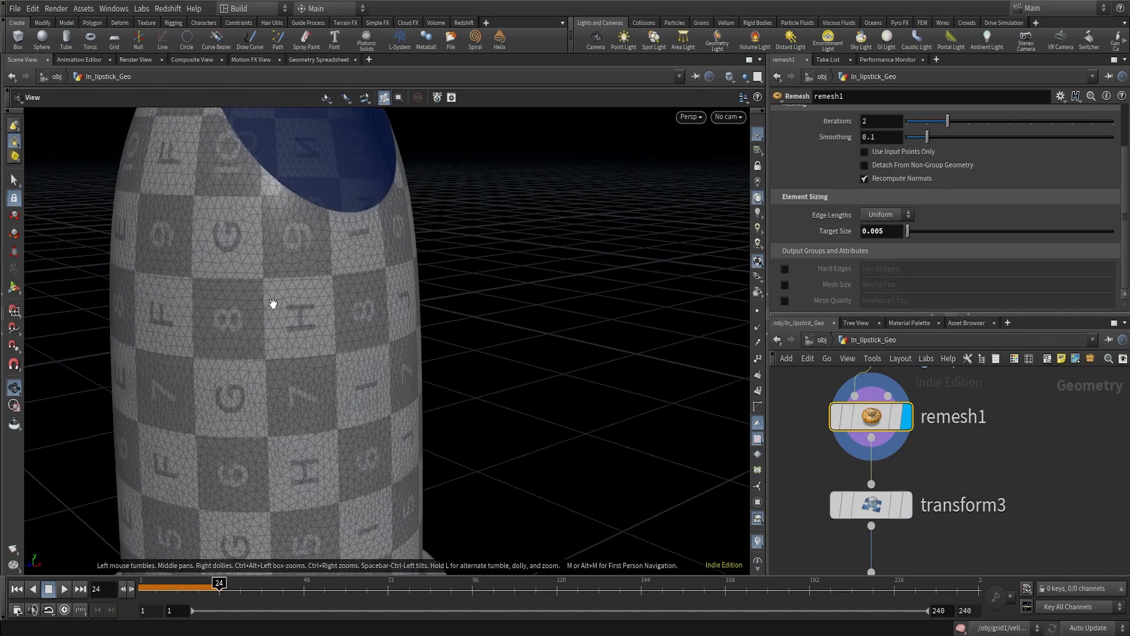
{"action": "left_click_drag", "start_coordinate": [373, 285], "coordinate": [287, 274]}
{"action": "right_click_drag", "start_coordinate": [323, 251], "coordinate": [312, 280]}
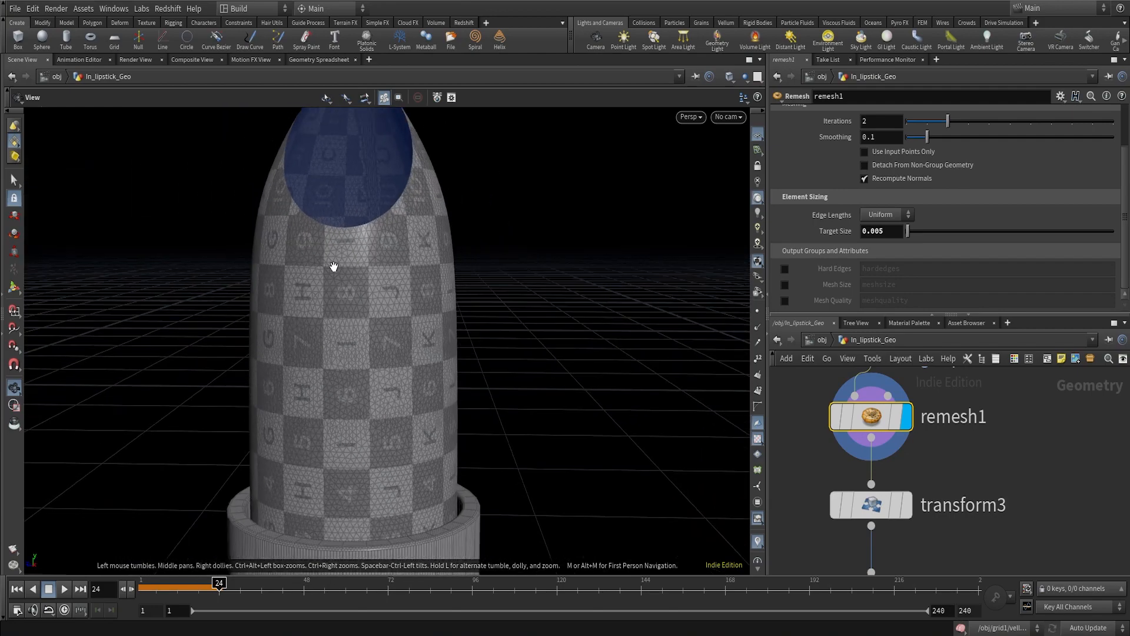
{"action": "middle_click_drag", "start_coordinate": [333, 265], "coordinate": [330, 365]}
{"action": "left_click_drag", "start_coordinate": [334, 344], "coordinate": [358, 342]}
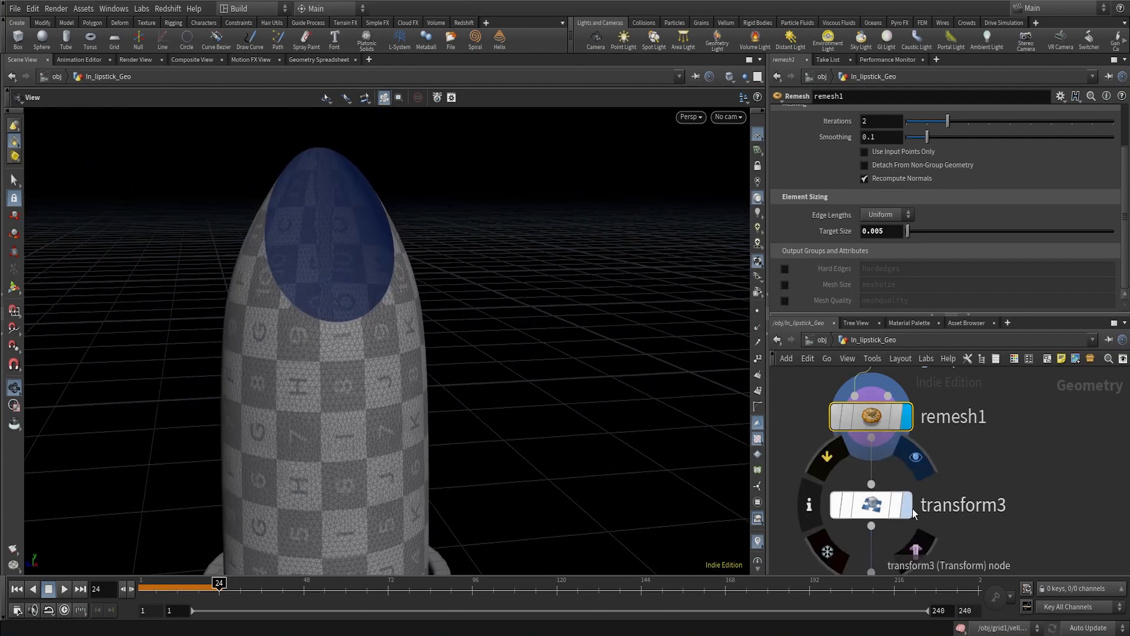
Display the transform3 node with its settings and view the whole lipstick from the front
{"action": "left_click", "coordinate": [881, 508]}
{"action": "mouse_move", "coordinate": [874, 513]}
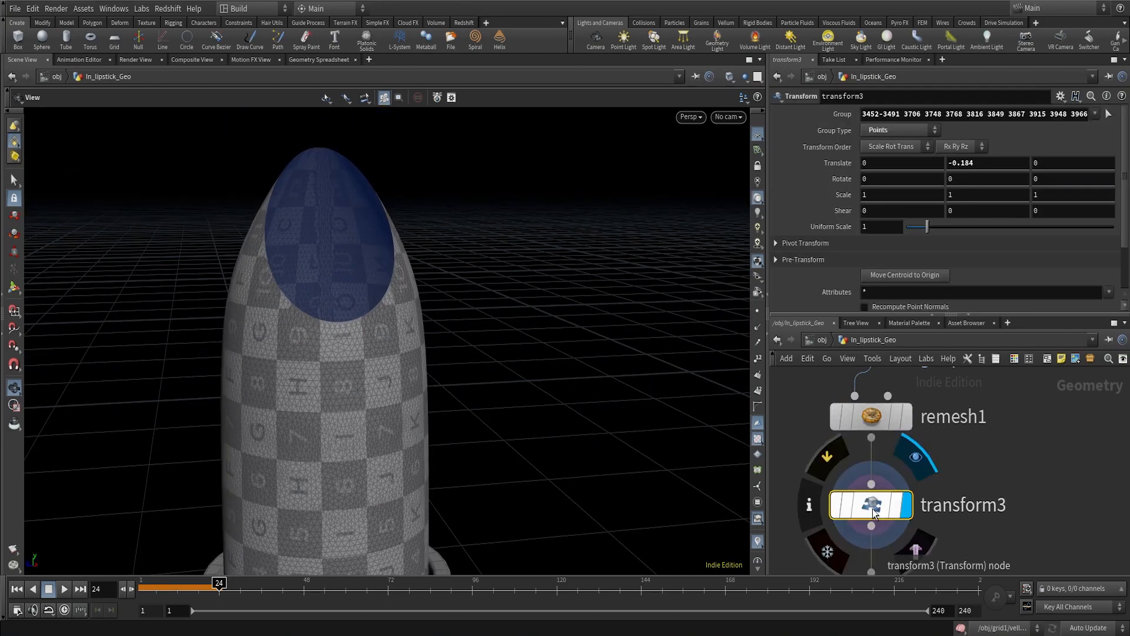
{"action": "right_click_drag", "start_coordinate": [334, 282], "coordinate": [301, 453]}
{"action": "middle_click_drag", "start_coordinate": [317, 357], "coordinate": [233, 135]}
{"action": "right_click_drag", "start_coordinate": [232, 194], "coordinate": [211, 400]}
{"action": "left_click_drag", "start_coordinate": [309, 389], "coordinate": [290, 385]}
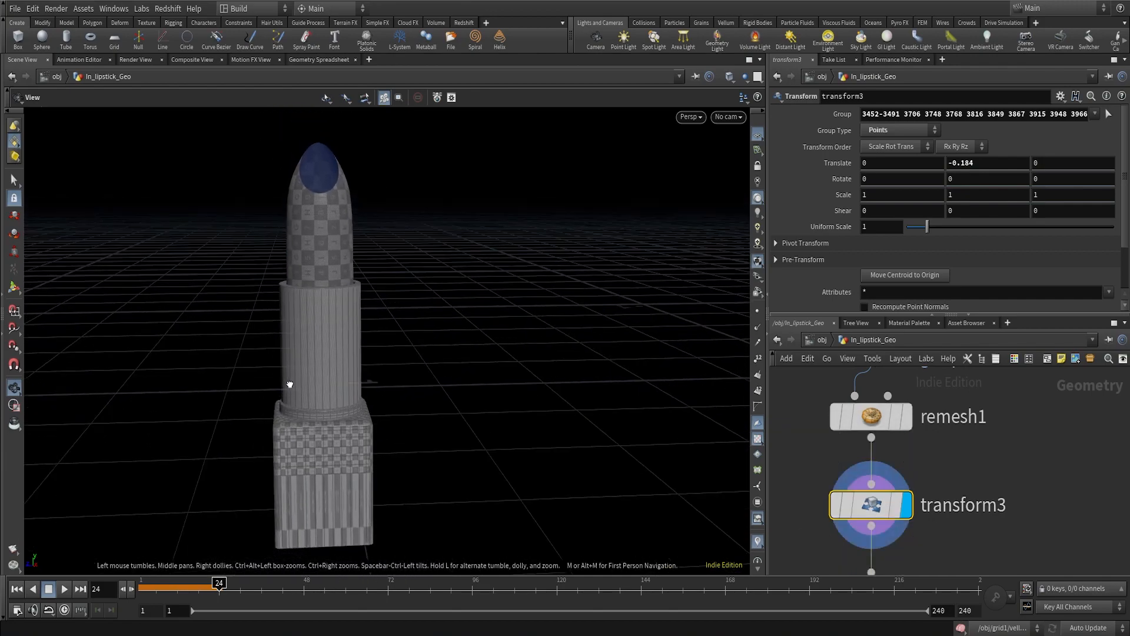
Display remesh1 again and examine the lipstick case's short, open base from below and from the front
{"action": "left_click", "coordinate": [907, 417]}
{"action": "left_click", "coordinate": [877, 420]}
{"action": "right_click_drag", "start_coordinate": [348, 462], "coordinate": [450, 350]}
{"action": "left_click_drag", "start_coordinate": [451, 350], "coordinate": [325, 399]}
{"action": "middle_click_drag", "start_coordinate": [424, 434], "coordinate": [415, 380]}
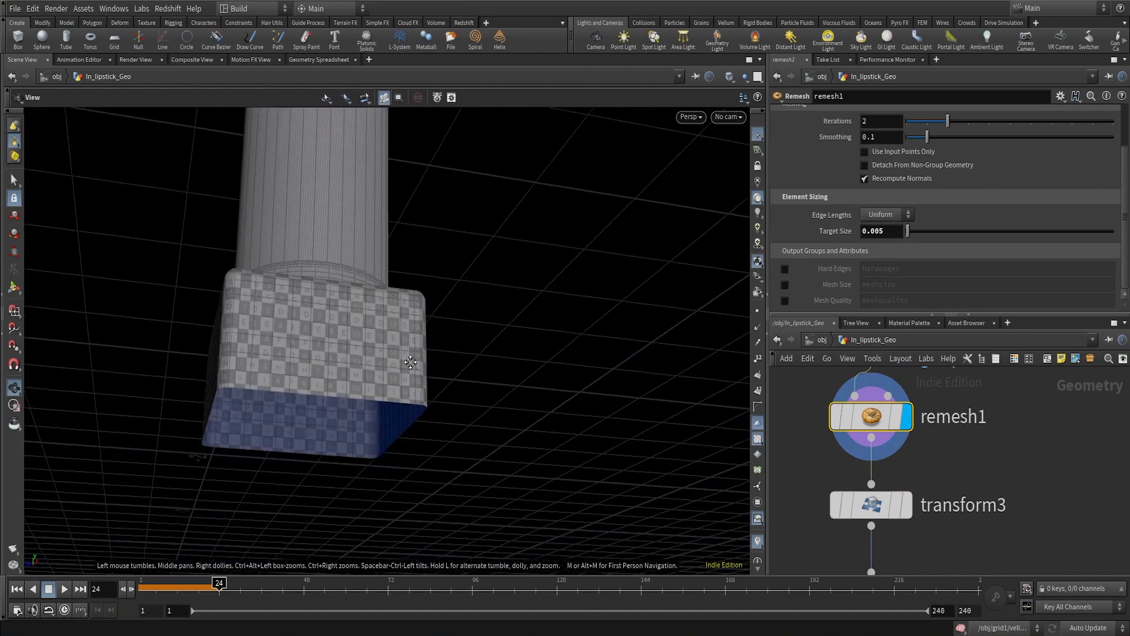
{"action": "right_click_drag", "start_coordinate": [416, 379], "coordinate": [319, 432]}
{"action": "left_click_drag", "start_coordinate": [318, 431], "coordinate": [343, 414]}
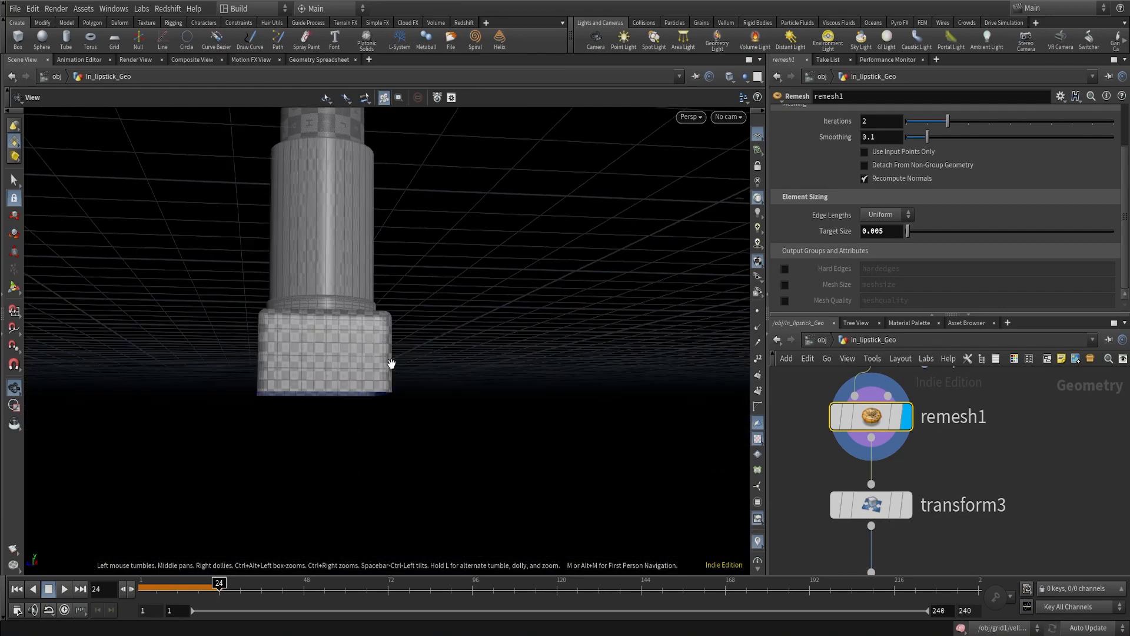
{"action": "right_click_drag", "start_coordinate": [391, 366], "coordinate": [357, 407]}
{"action": "left_click_drag", "start_coordinate": [357, 406], "coordinate": [608, 447]}
Display transform3 and compare the case's lower section with its Translate Y setting
{"action": "mouse_move", "coordinate": [862, 517]}
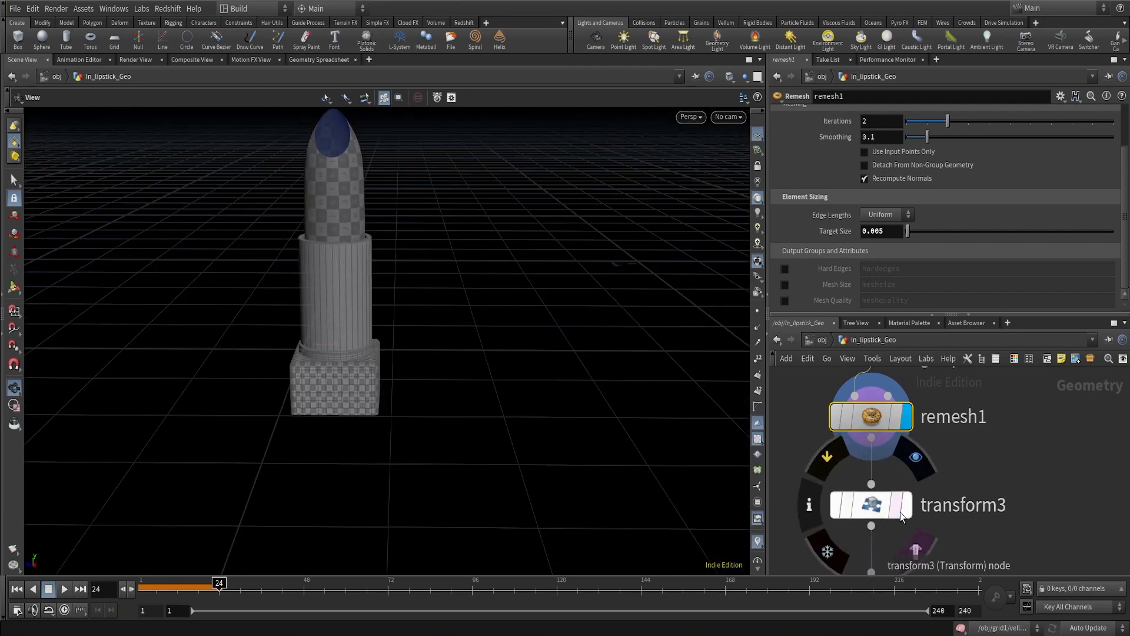
{"action": "left_click", "coordinate": [907, 511]}
{"action": "left_click", "coordinate": [877, 505]}
{"action": "left_click_drag", "start_coordinate": [436, 442], "coordinate": [371, 371]}
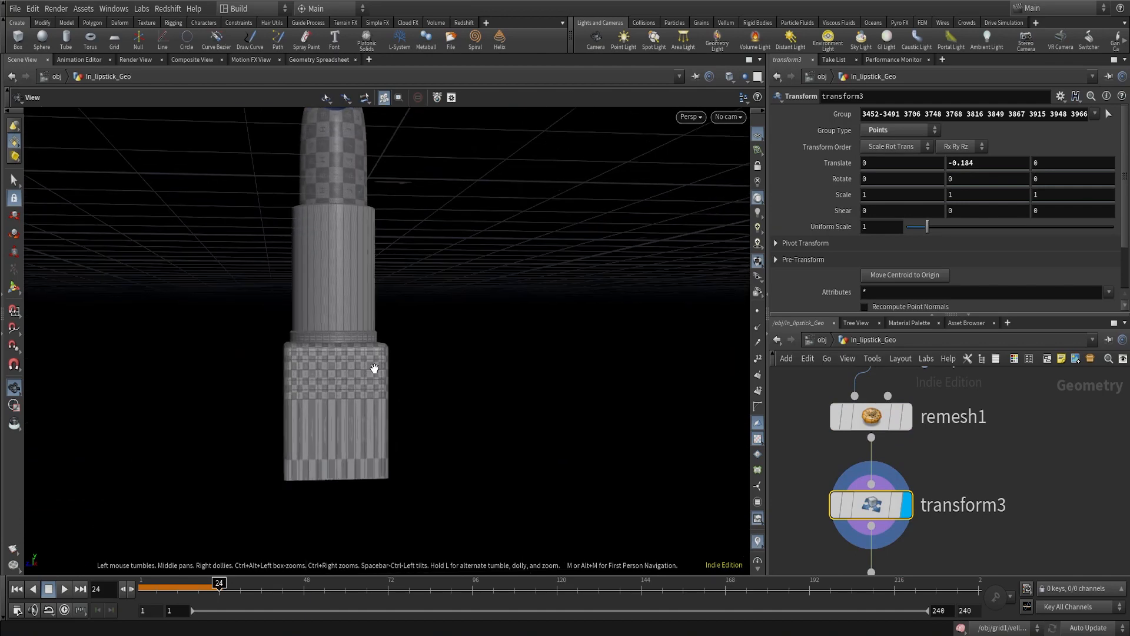
{"action": "middle_click_drag", "start_coordinate": [1010, 162], "coordinate": [1000, 188]}
Reselect the case's bottom edge points in wireframe as transform3's Group, and restore the shaded view
{"action": "left_click", "coordinate": [1109, 114]}
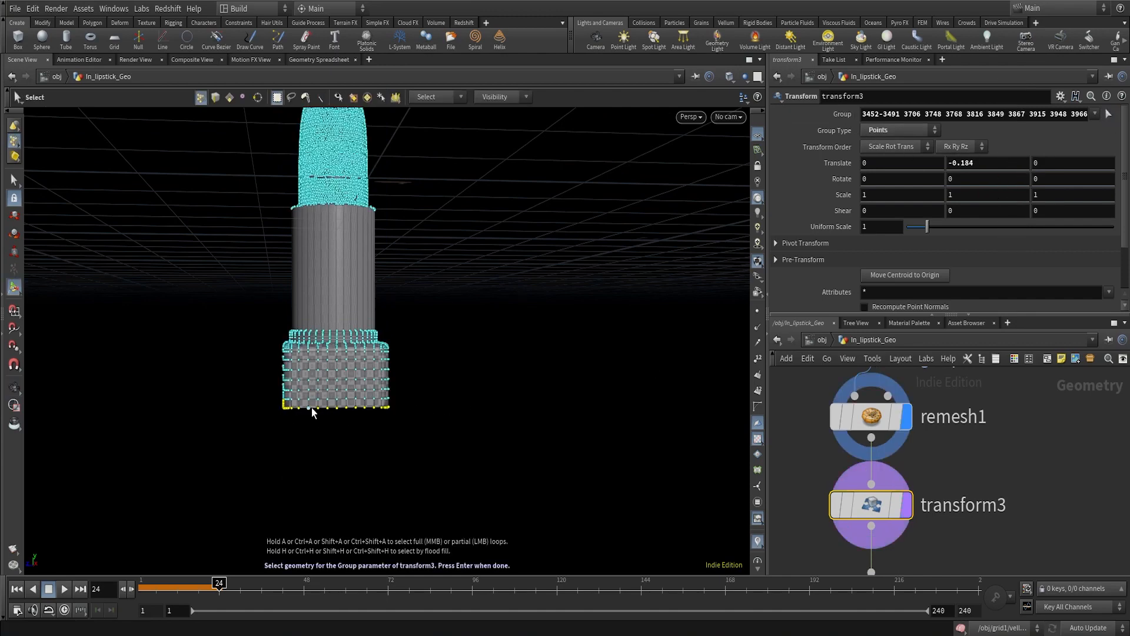
{"action": "key", "text": "shift+w"}
{"action": "left_click_drag", "start_coordinate": [416, 404], "coordinate": [408, 397], "text": "alt"}
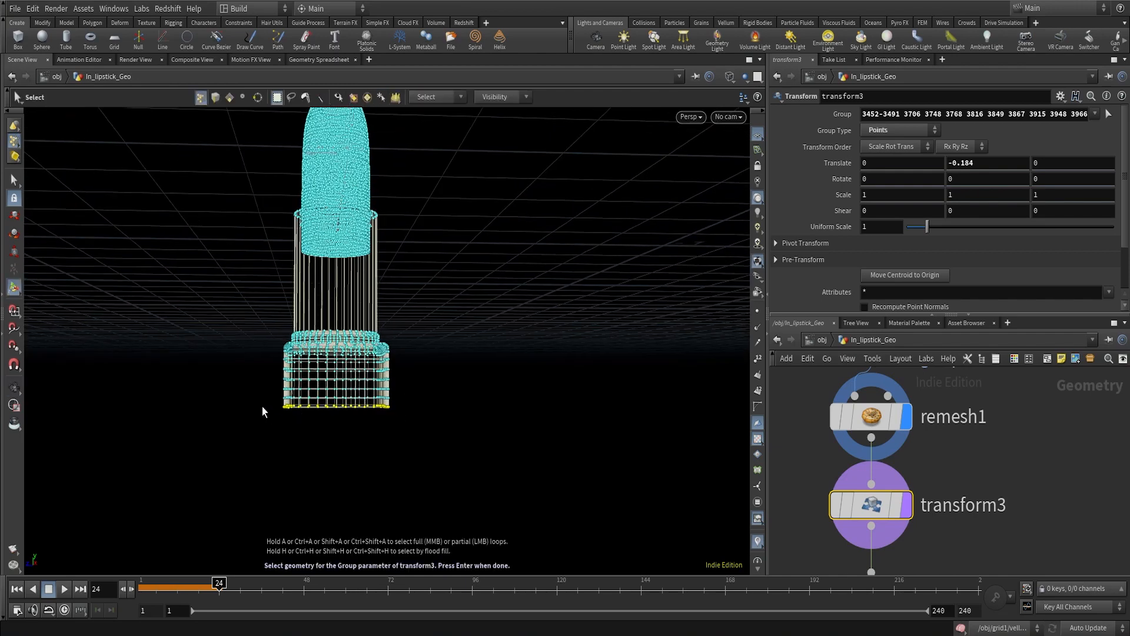
{"action": "left_click_drag", "start_coordinate": [265, 404], "coordinate": [469, 430]}
{"action": "key", "text": "Return"}
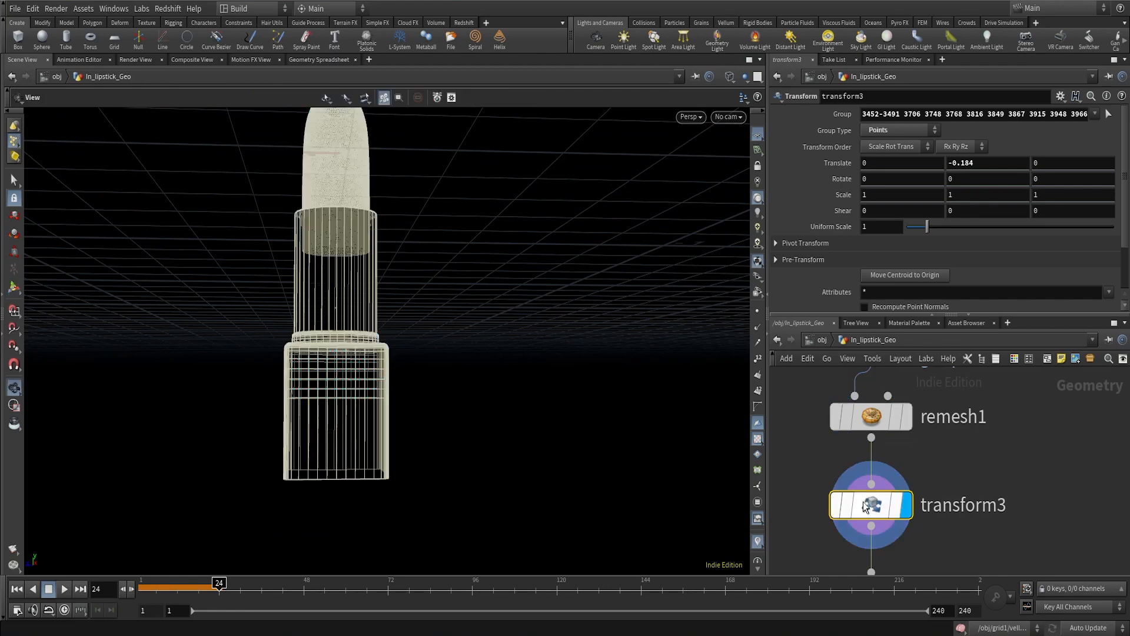
{"action": "key", "text": "w"}
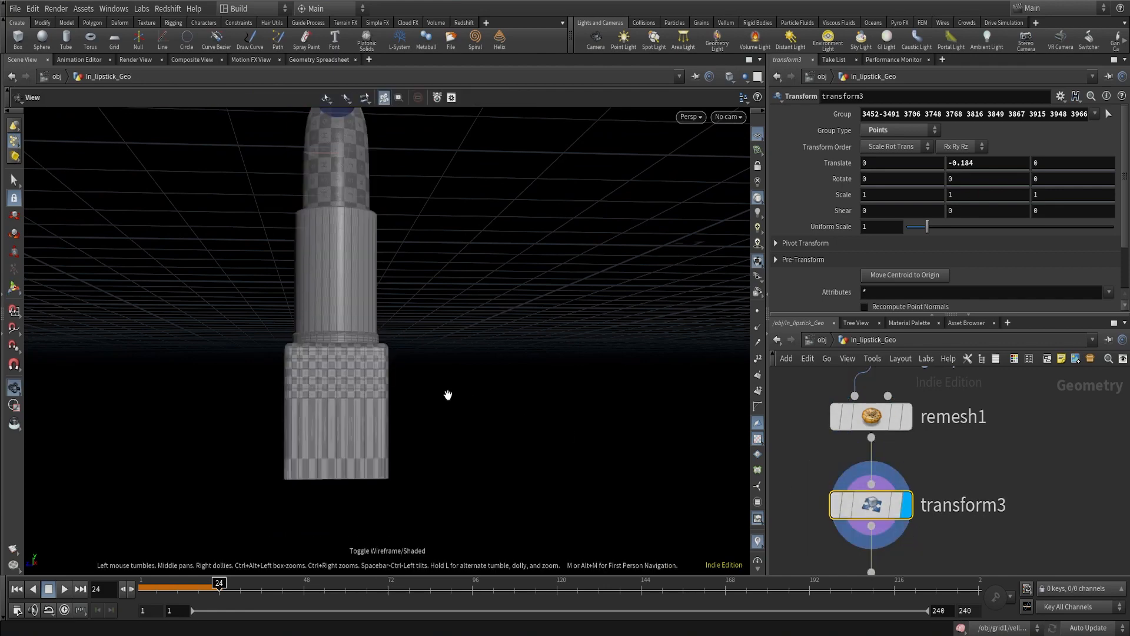
Inspect the case base moved by transform3 from several sides, including its open underside
{"action": "left_click_drag", "start_coordinate": [381, 392], "coordinate": [381, 432]}
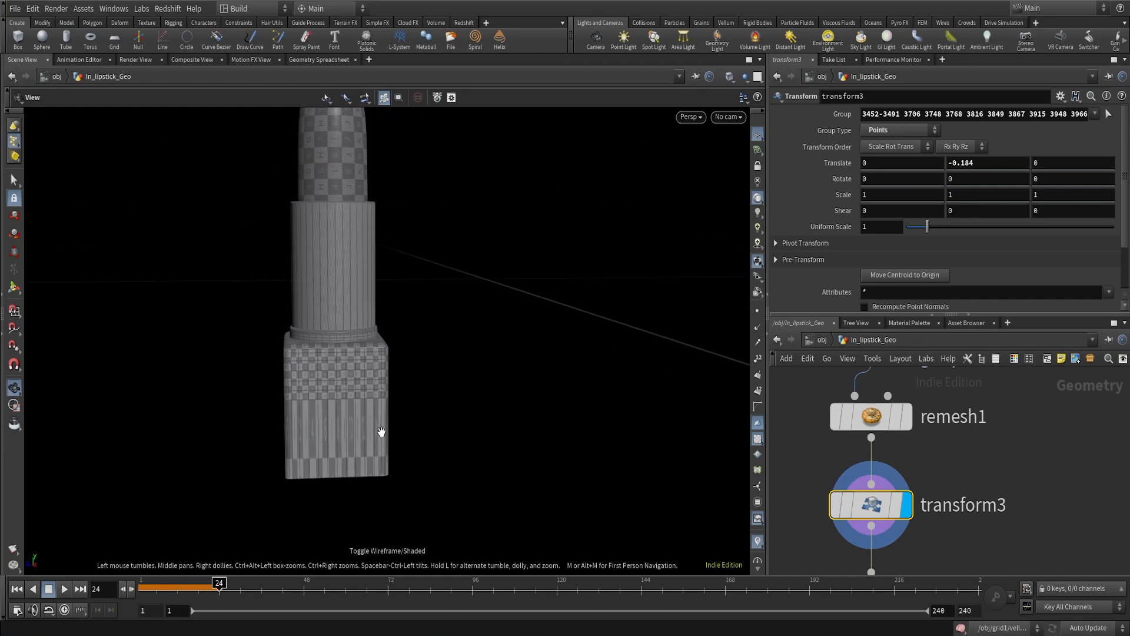
{"action": "left_click_drag", "start_coordinate": [345, 469], "coordinate": [390, 454]}
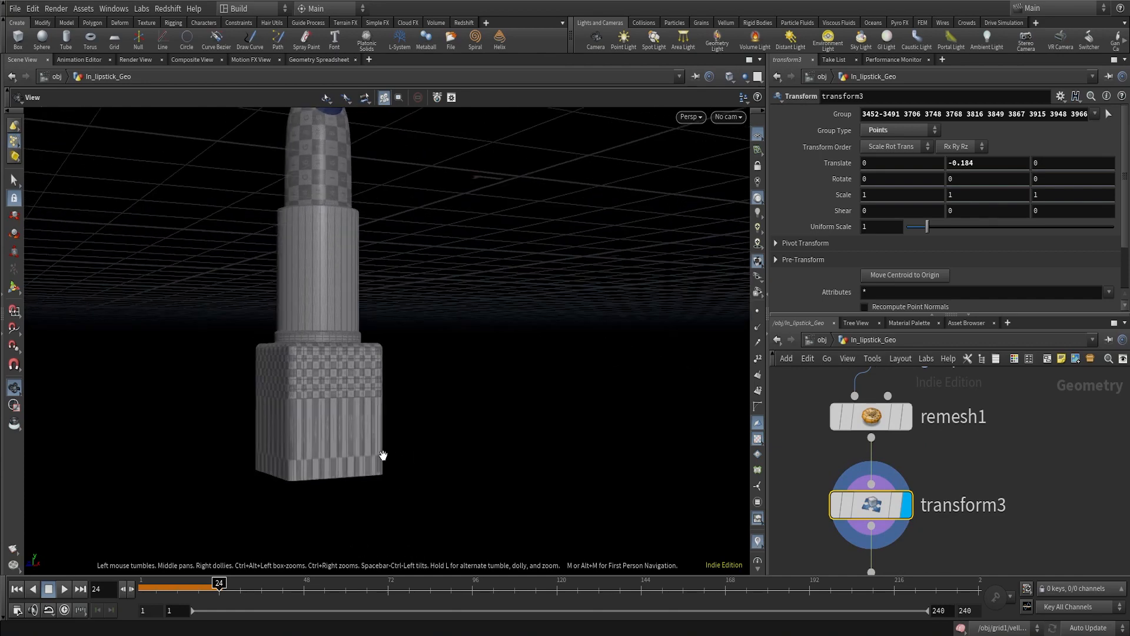
{"action": "left_click_drag", "start_coordinate": [391, 429], "coordinate": [363, 440]}
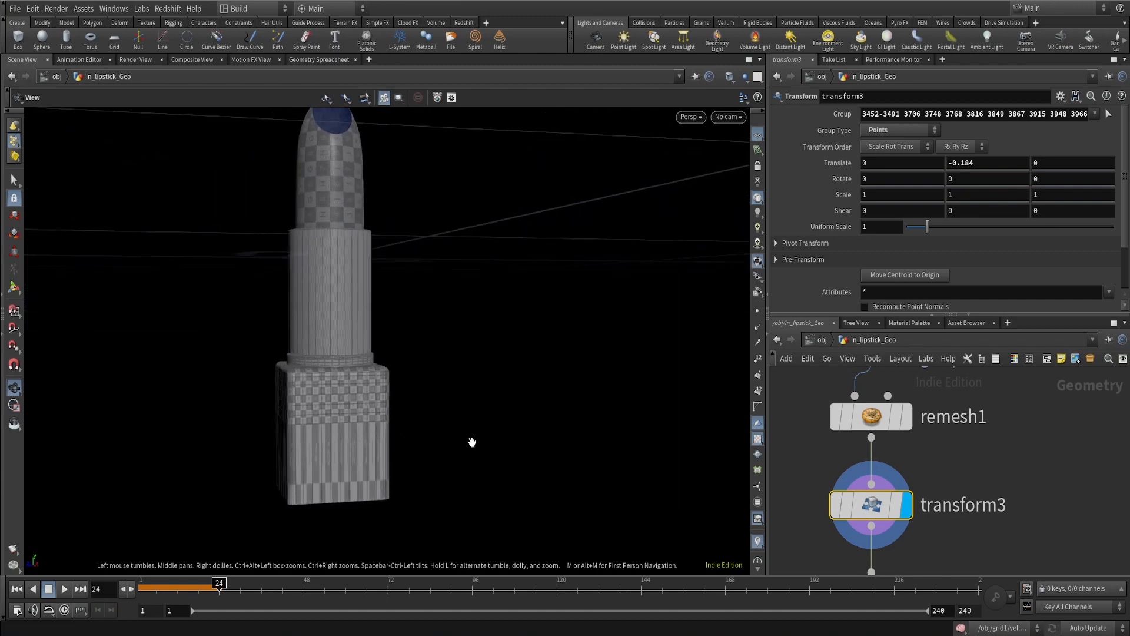
{"action": "left_click_drag", "start_coordinate": [446, 445], "coordinate": [410, 436]}
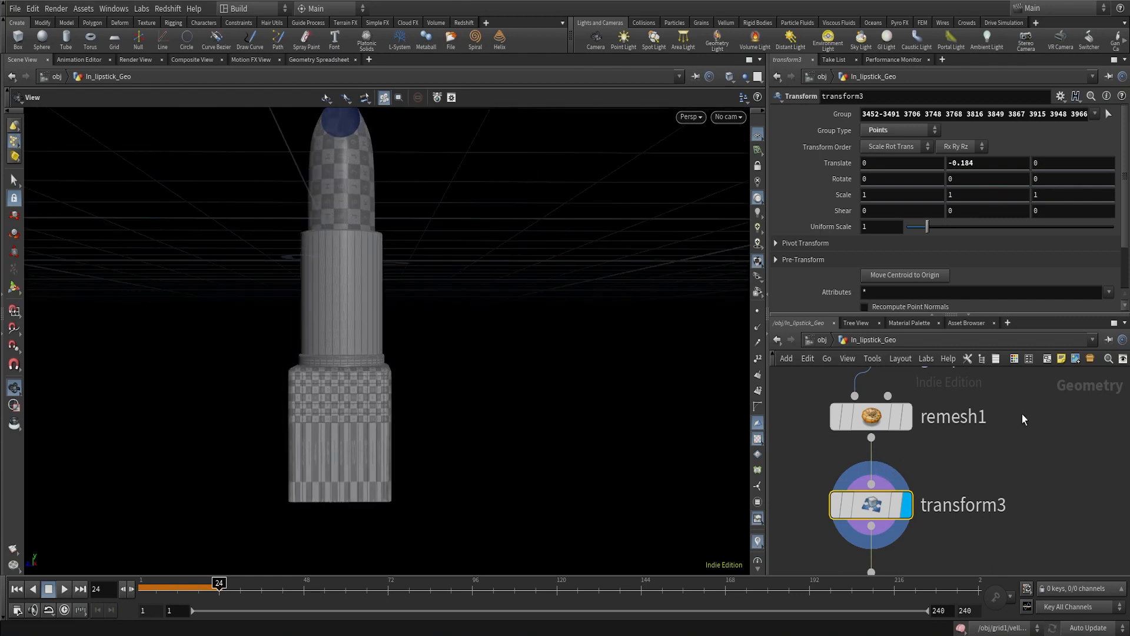
{"action": "left_click_drag", "start_coordinate": [391, 461], "coordinate": [391, 404]}
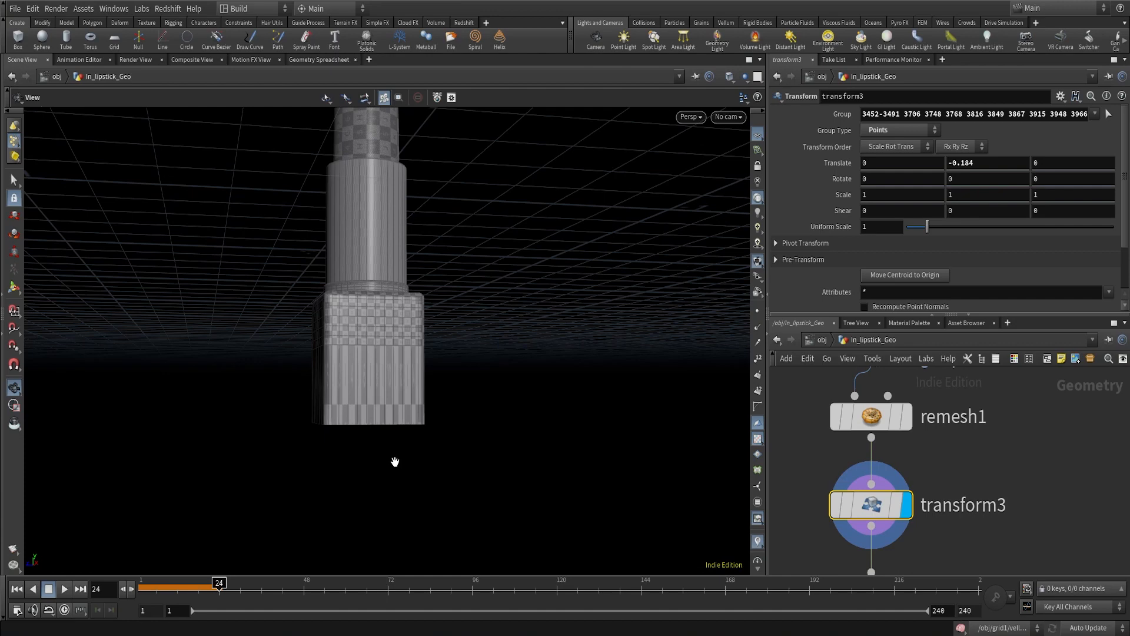
{"action": "mouse_move", "coordinate": [386, 396]}
{"action": "left_mouse_down"}
{"action": "mouse_move", "coordinate": [399, 374]}
{"action": "mouse_move", "coordinate": [371, 387]}
{"action": "left_mouse_up"}
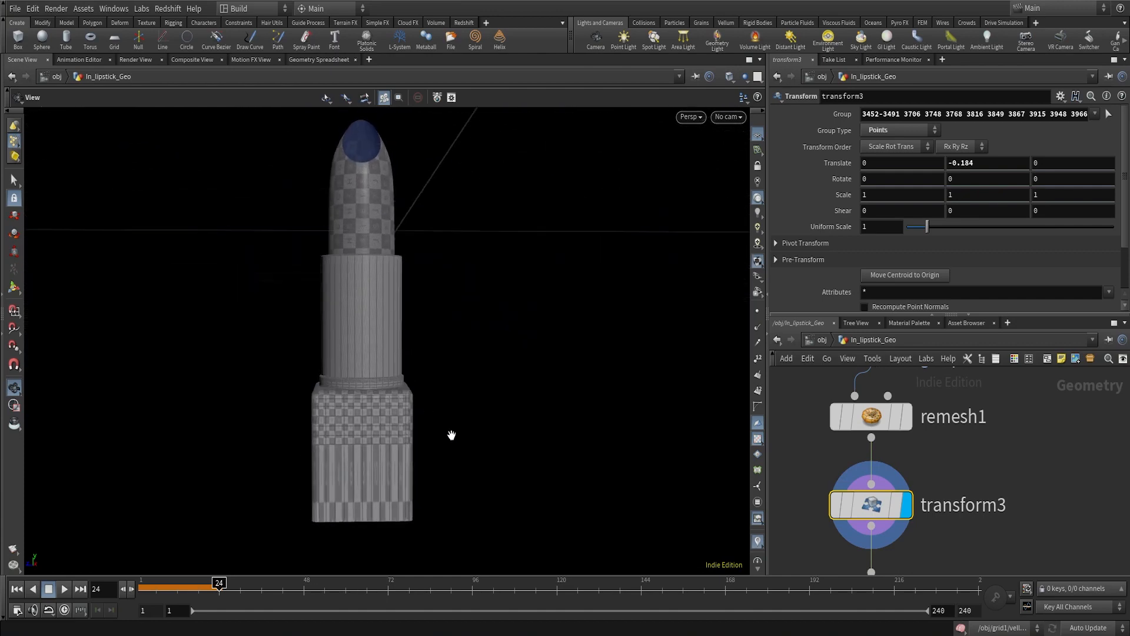
{"action": "left_click_drag", "start_coordinate": [347, 482], "coordinate": [421, 351]}
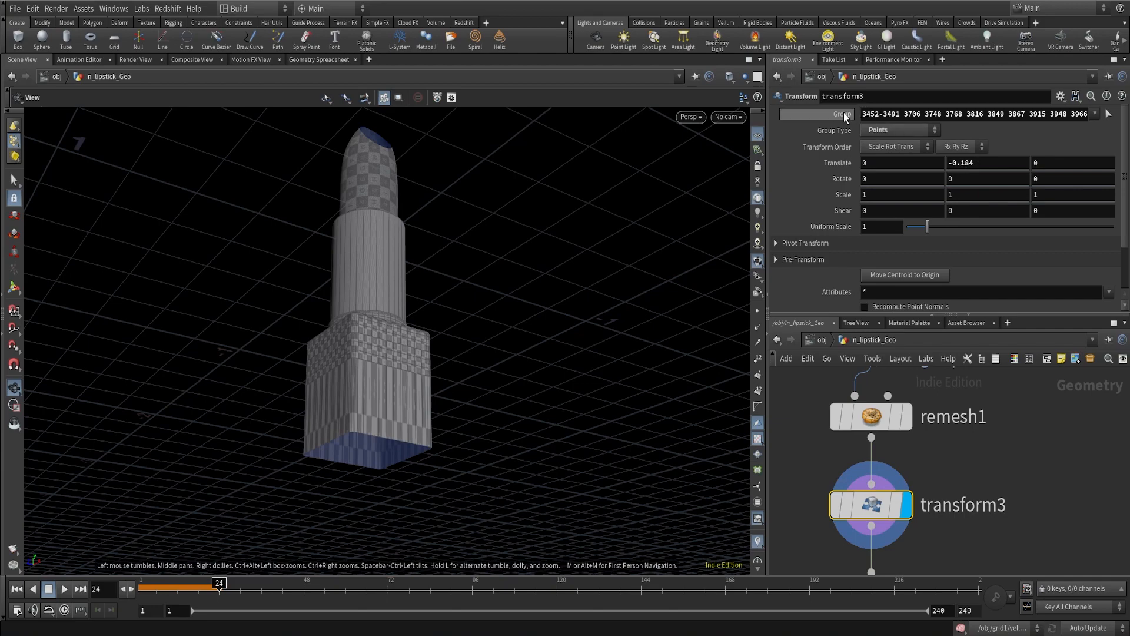
{"action": "left_click_drag", "start_coordinate": [400, 381], "coordinate": [405, 349]}
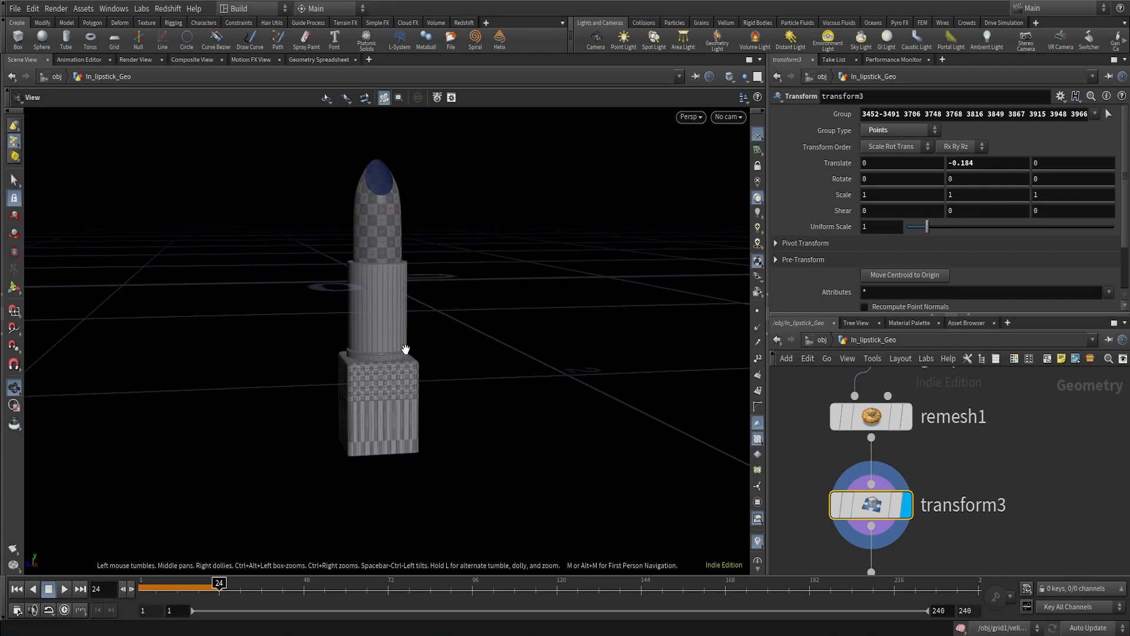
Display the polyfill2 node with its settings and inspect the patch on the lipstick tip up close
{"action": "scroll", "coordinate": [942, 494], "scroll_direction": "down", "scroll_amount": 3}
{"action": "middle_click_drag", "start_coordinate": [966, 514], "coordinate": [989, 449]}
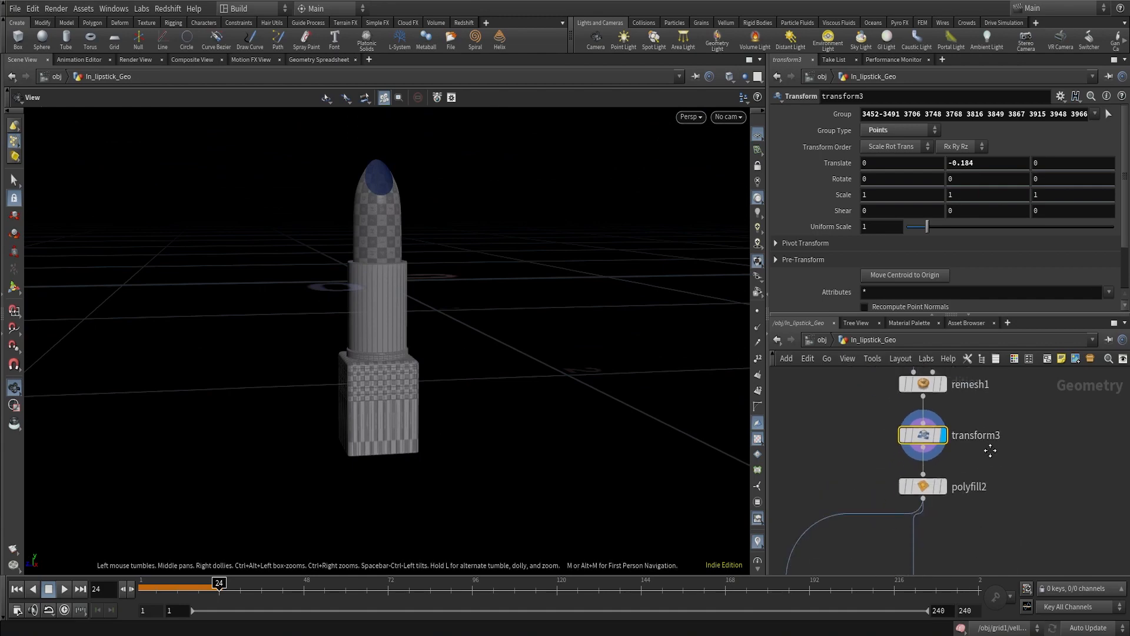
{"action": "scroll", "coordinate": [955, 471], "scroll_direction": "up", "scroll_amount": 2}
{"action": "left_click", "coordinate": [941, 492]}
{"action": "left_click", "coordinate": [916, 492]}
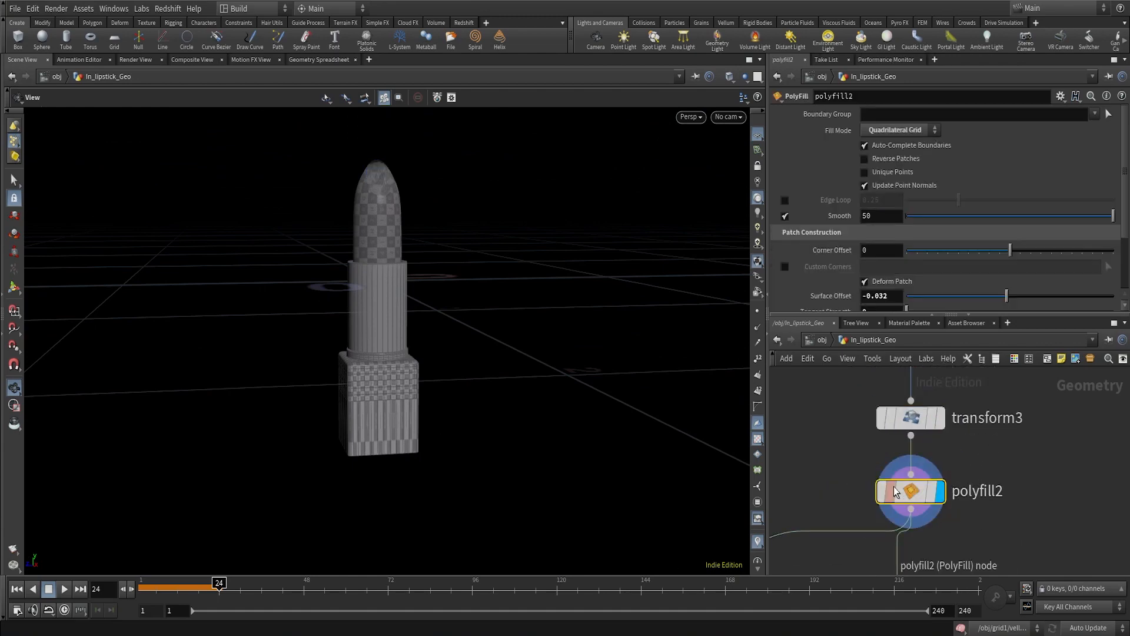
{"action": "middle_click_drag", "start_coordinate": [392, 235], "coordinate": [367, 379]}
{"action": "right_click_drag", "start_coordinate": [368, 379], "coordinate": [608, 161]}
{"action": "middle_click_drag", "start_coordinate": [353, 269], "coordinate": [368, 372]}
{"action": "right_click_drag", "start_coordinate": [369, 371], "coordinate": [416, 293]}
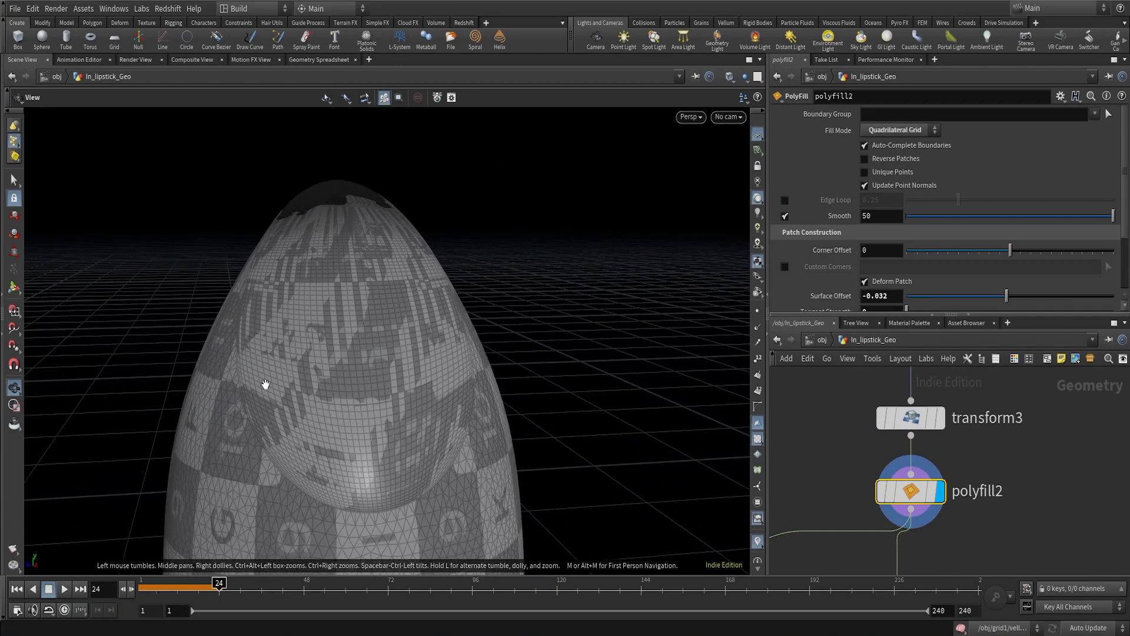
Display transform3 again and examine the openings in the case base and the lipstick tip
{"action": "left_click", "coordinate": [911, 417]}
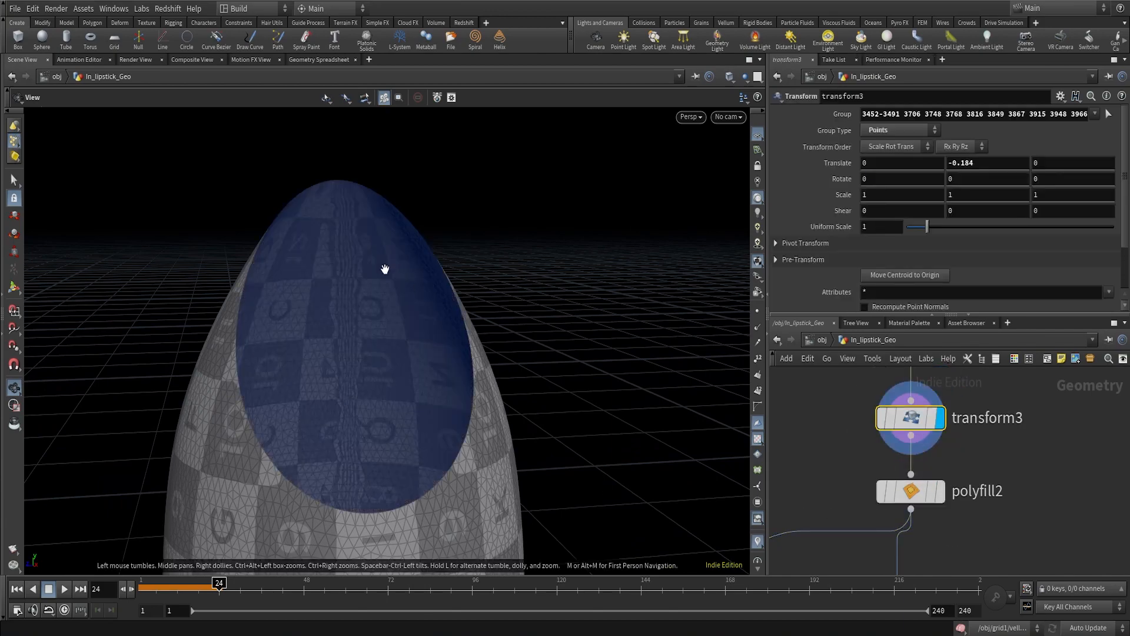
{"action": "right_click_drag", "start_coordinate": [349, 114], "coordinate": [368, 381]}
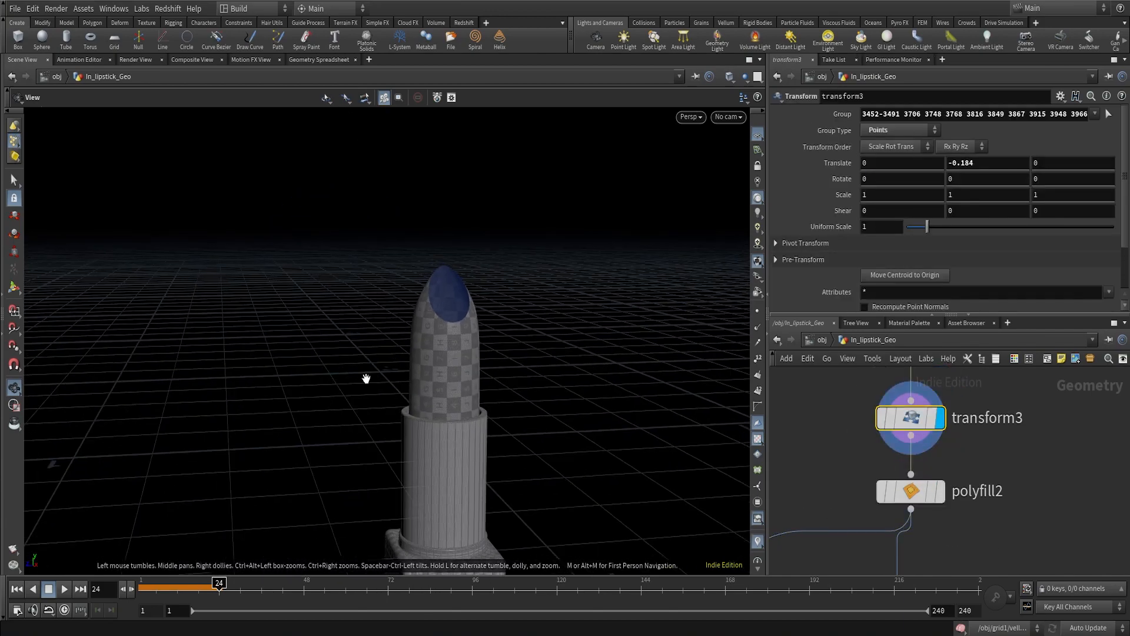
{"action": "left_click_drag", "start_coordinate": [369, 381], "coordinate": [382, 218]}
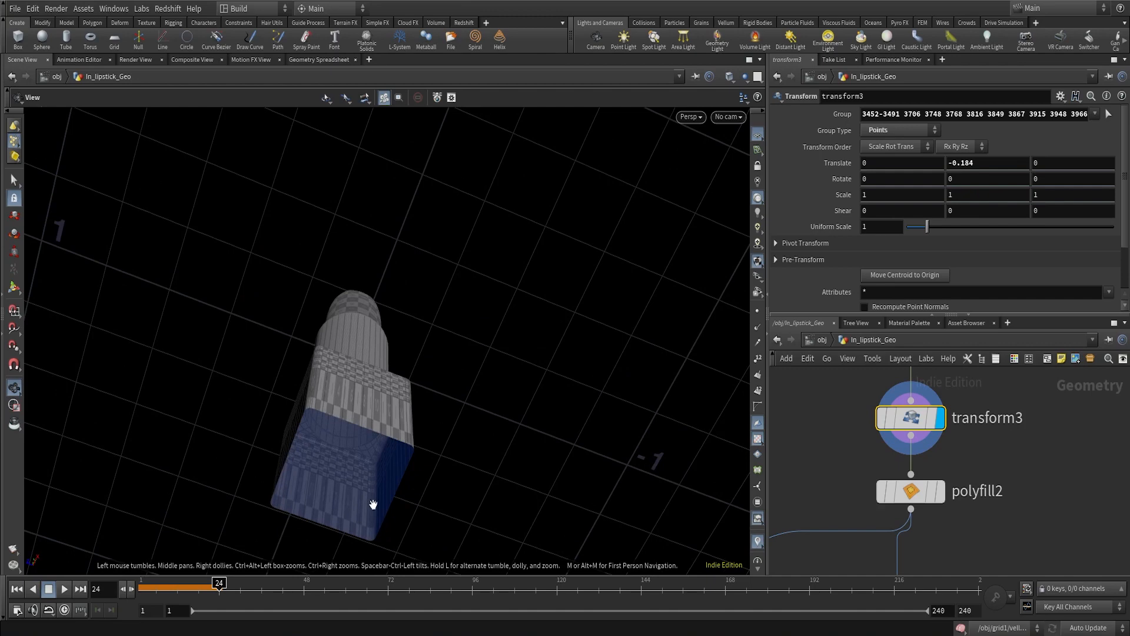
{"action": "left_click_drag", "start_coordinate": [396, 323], "coordinate": [391, 529]}
{"action": "left_click_drag", "start_coordinate": [355, 230], "coordinate": [313, 286]}
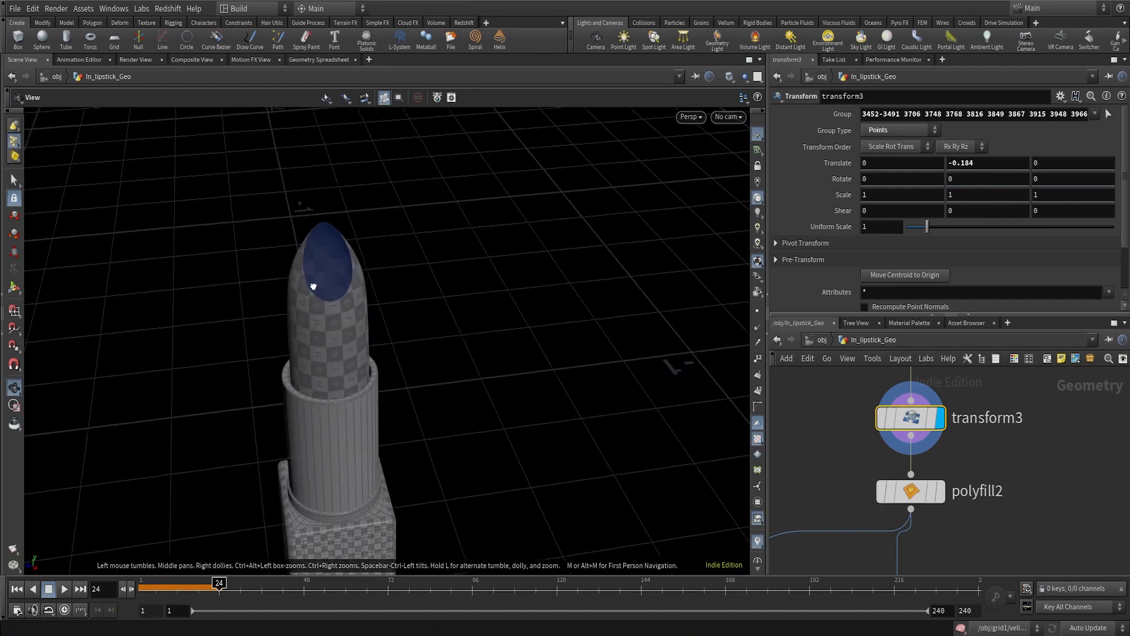
{"action": "right_click_drag", "start_coordinate": [313, 287], "coordinate": [475, 143]}
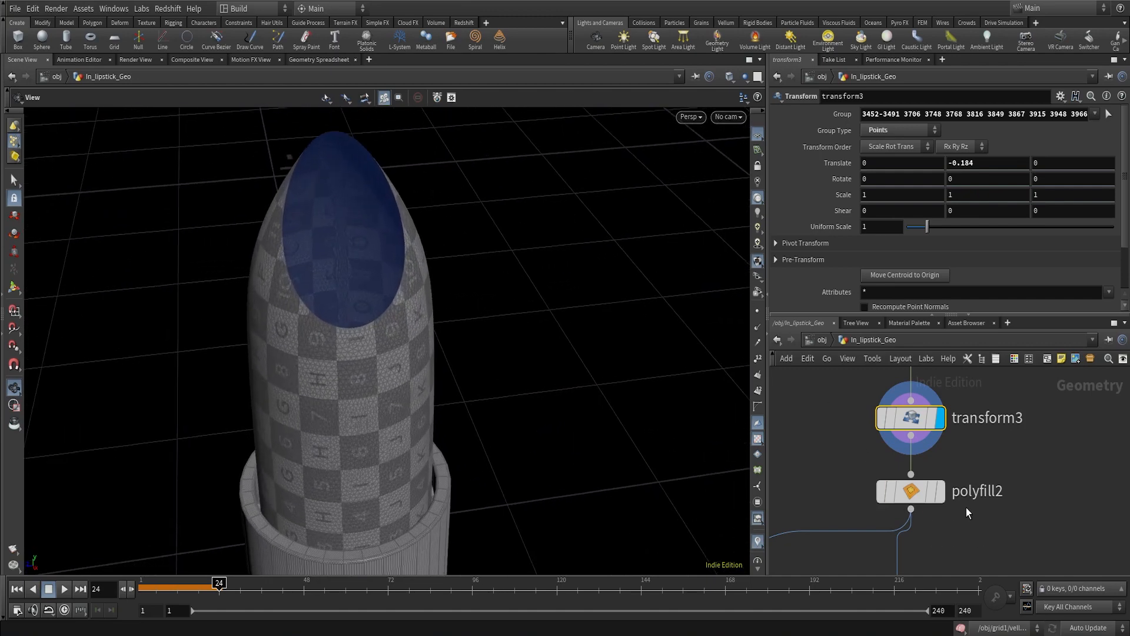
Display polyfill2 and review its Fill Mode, patch construction and output group settings
{"action": "left_click", "coordinate": [940, 491]}
{"action": "left_click", "coordinate": [911, 494]}
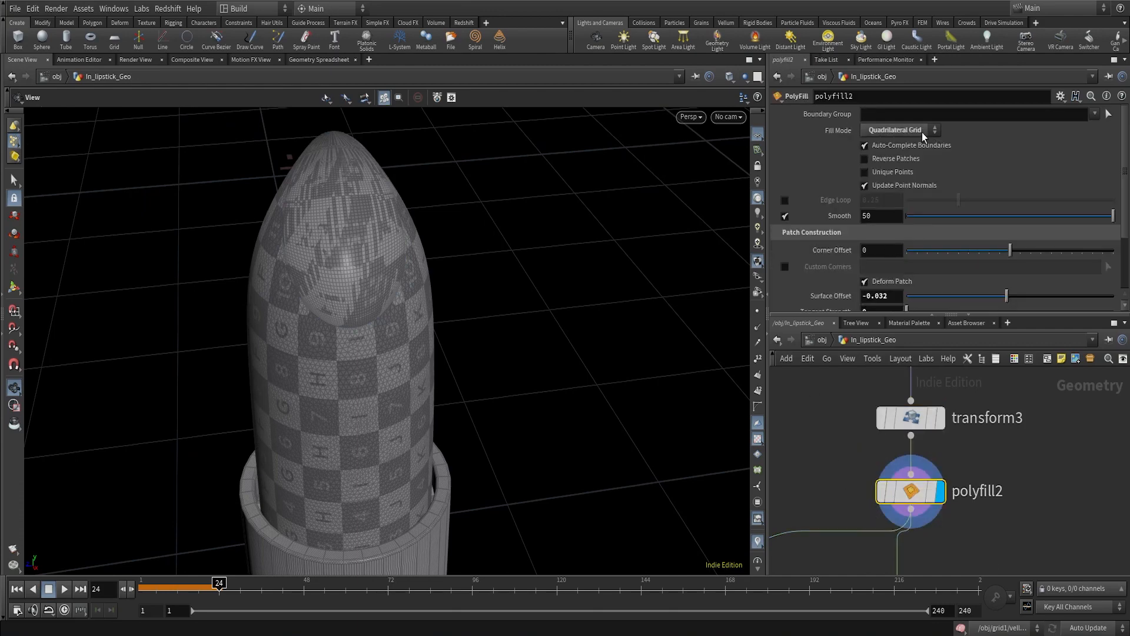
{"action": "scroll", "coordinate": [1029, 231], "scroll_direction": "down", "scroll_amount": 5}
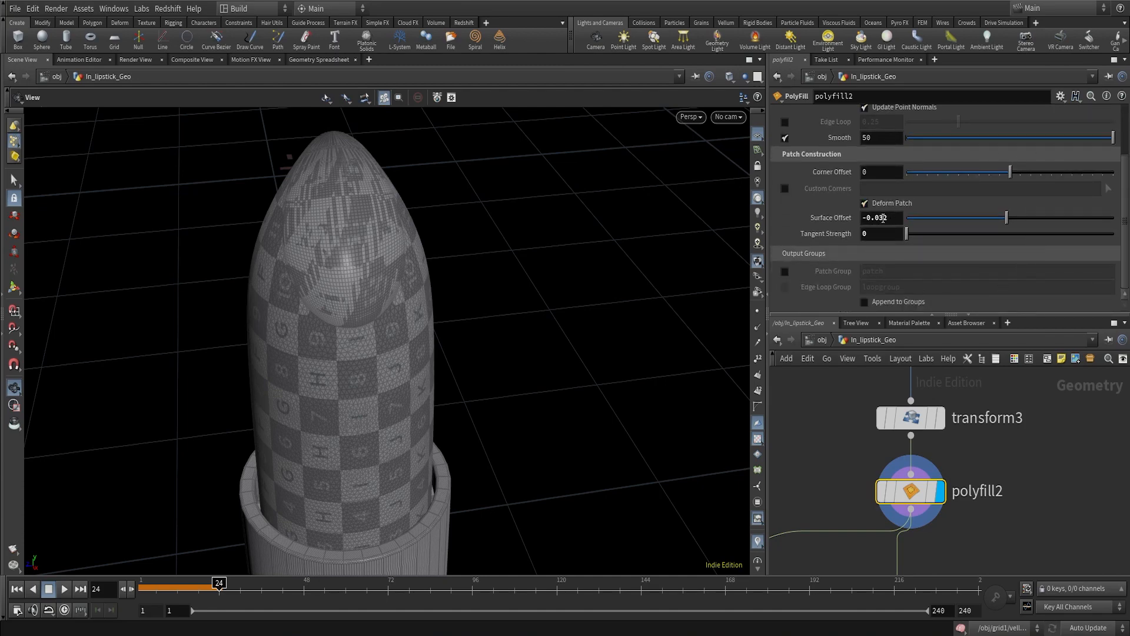
Try a Surface Offset of 0.231 on polyfill2 while viewing the tip from the side, and undo the change
{"action": "left_click_drag", "start_coordinate": [308, 235], "coordinate": [477, 180]}
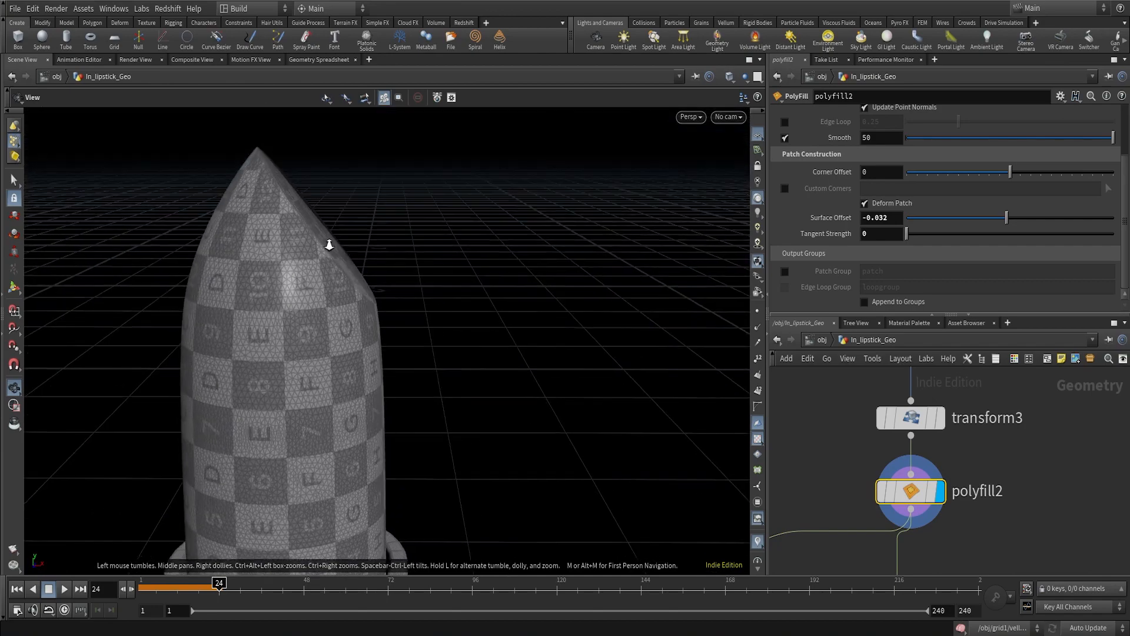
{"action": "scroll", "coordinate": [328, 244], "scroll_direction": "up", "scroll_amount": 5}
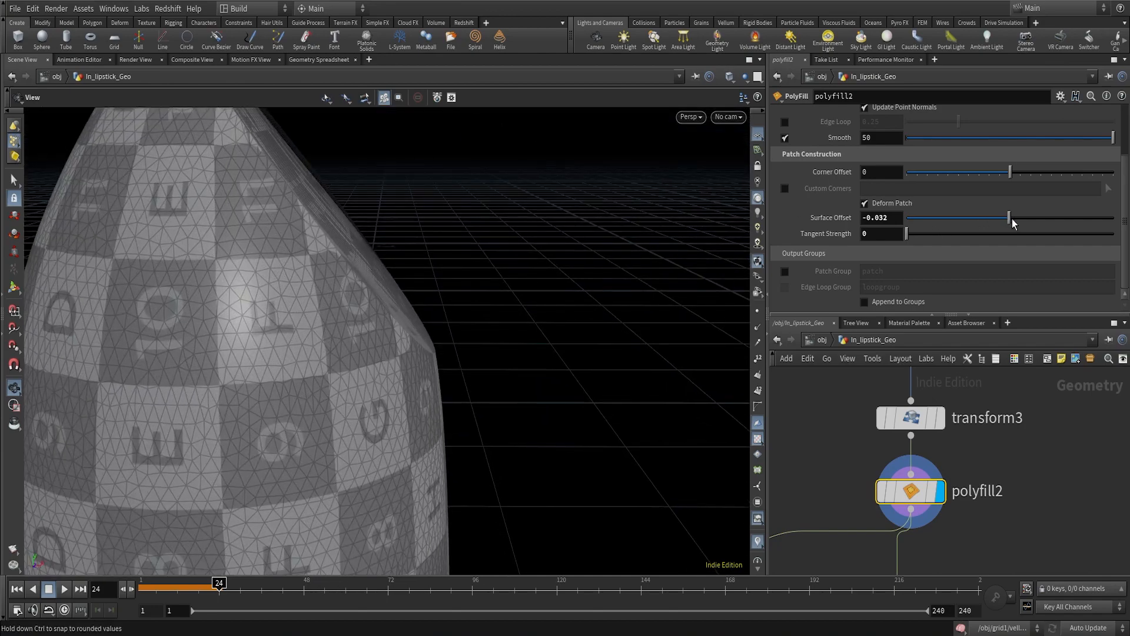
{"action": "left_click_drag", "start_coordinate": [1012, 219], "coordinate": [1033, 221]}
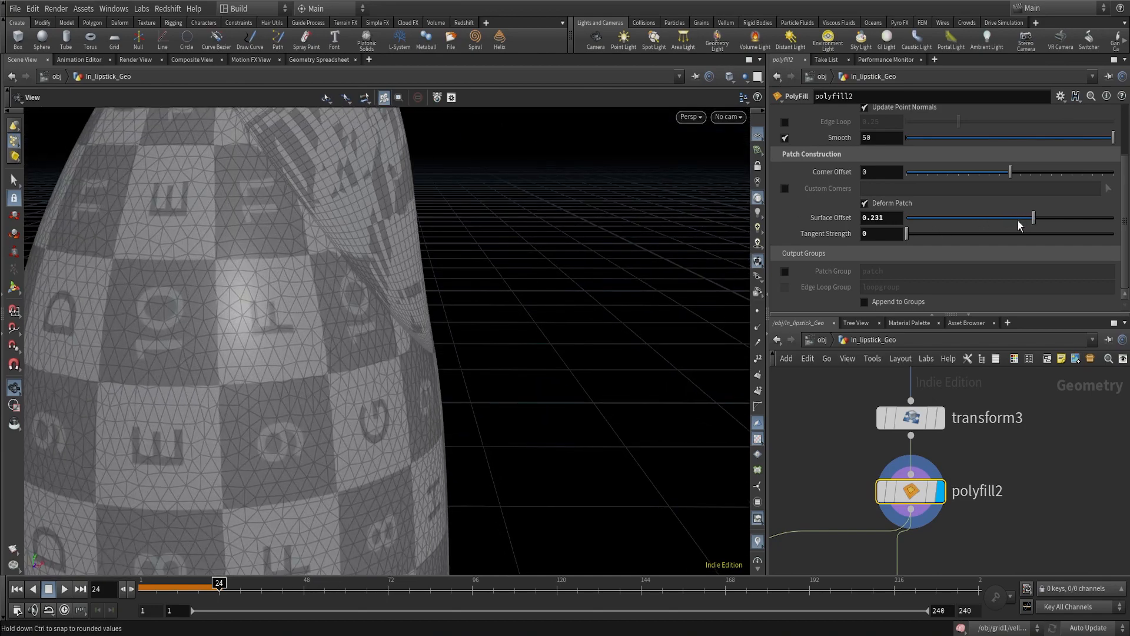
{"action": "key", "text": "ctrl+z"}
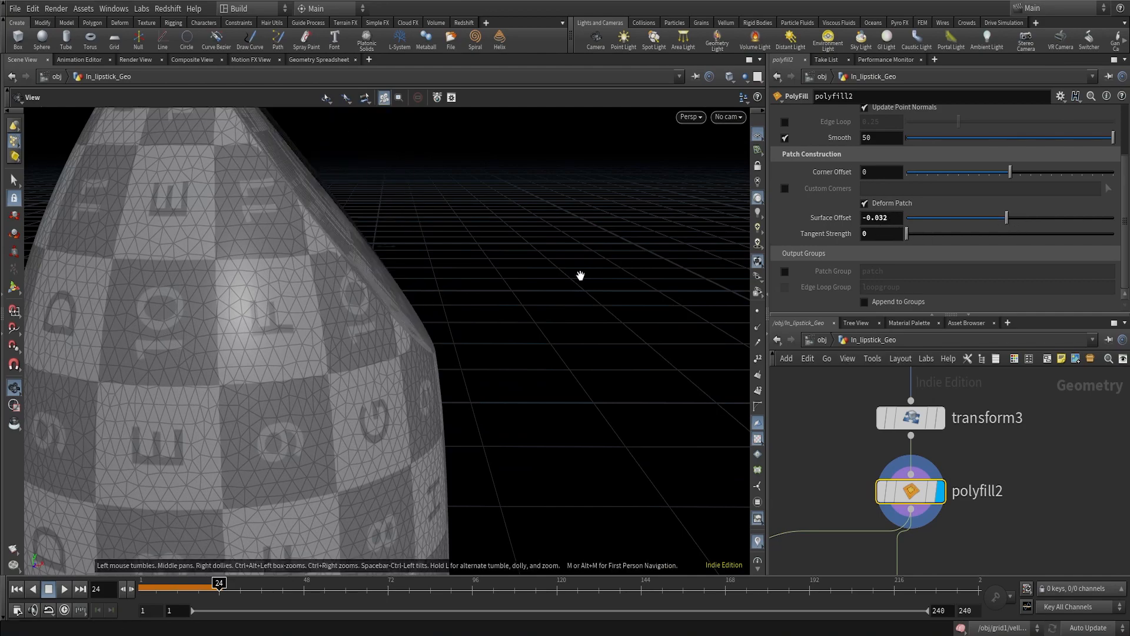
Inspect the filled underside of the case and the whole lipstick, and look over the nodes below polyfill2
{"action": "left_click_drag", "start_coordinate": [437, 289], "coordinate": [281, 287]}
{"action": "right_click_drag", "start_coordinate": [391, 273], "coordinate": [312, 383]}
{"action": "middle_click_drag", "start_coordinate": [427, 346], "coordinate": [426, 176]}
{"action": "left_click_drag", "start_coordinate": [429, 463], "coordinate": [471, 394]}
{"action": "middle_click_drag", "start_coordinate": [470, 380], "coordinate": [465, 97]}
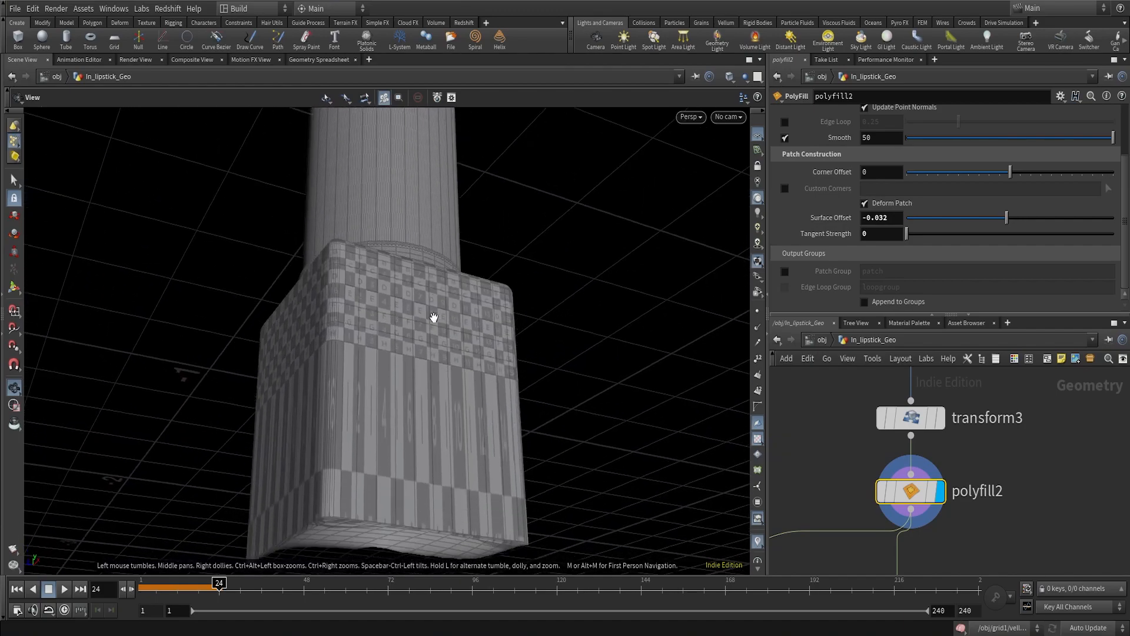
{"action": "right_click_drag", "start_coordinate": [431, 318], "coordinate": [347, 412]}
{"action": "left_click_drag", "start_coordinate": [433, 214], "coordinate": [416, 262]}
{"action": "right_click_drag", "start_coordinate": [356, 320], "coordinate": [338, 343]}
{"action": "scroll", "coordinate": [918, 488], "scroll_direction": "down", "scroll_amount": 5}
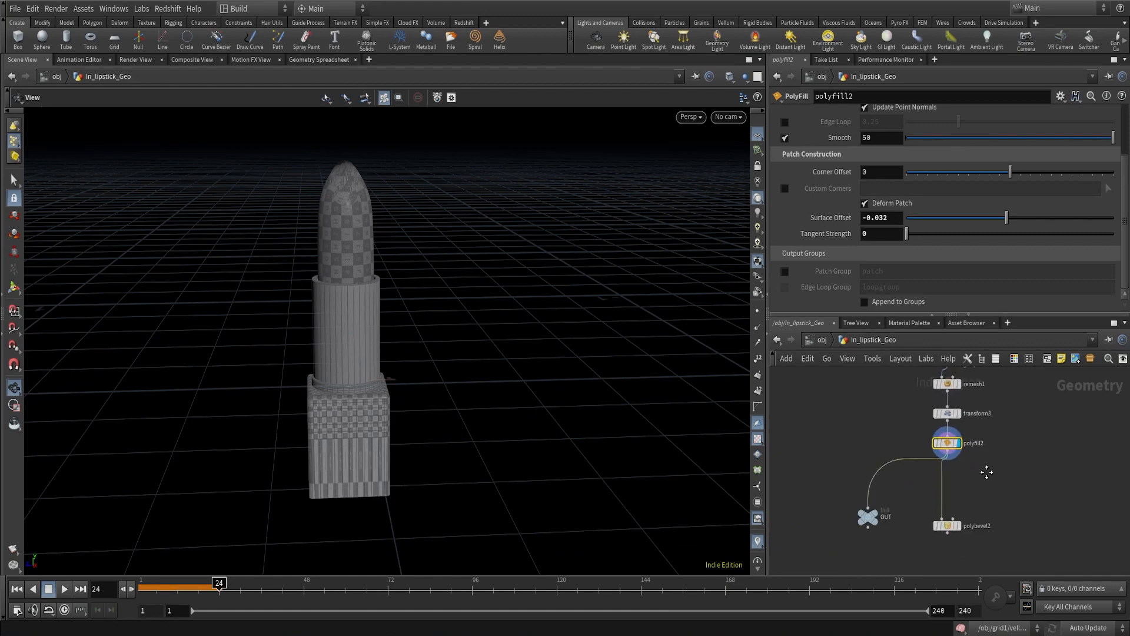
{"action": "scroll", "coordinate": [907, 488], "scroll_direction": "up", "scroll_amount": 3}
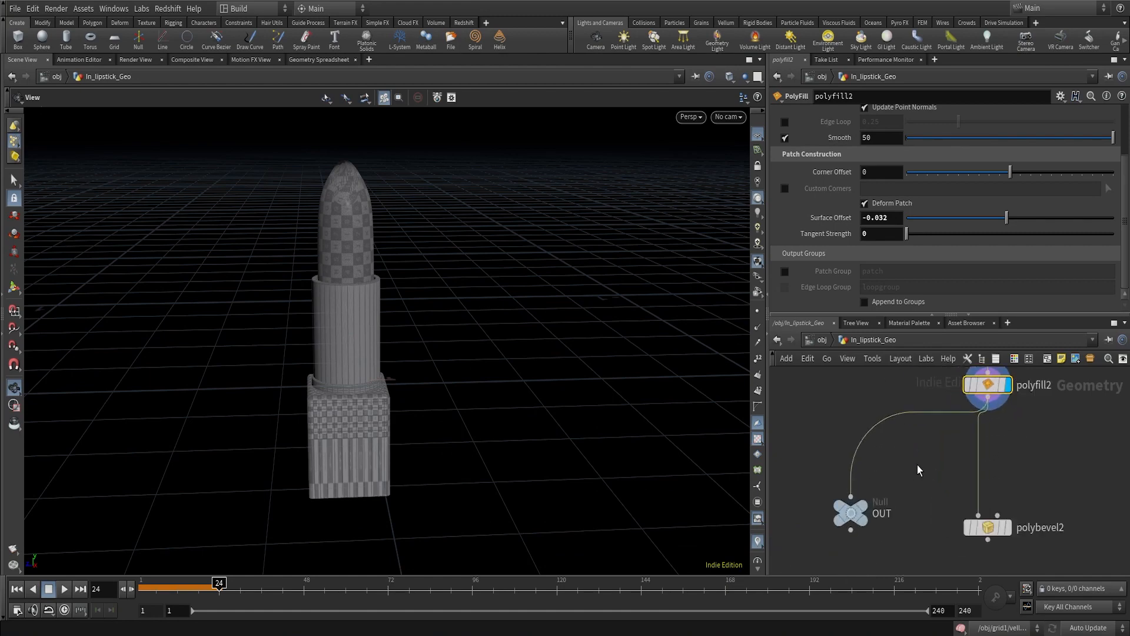
Display the OUT null at the end of the network and return to the object level
{"action": "scroll", "coordinate": [917, 465], "scroll_direction": "down", "scroll_amount": 3}
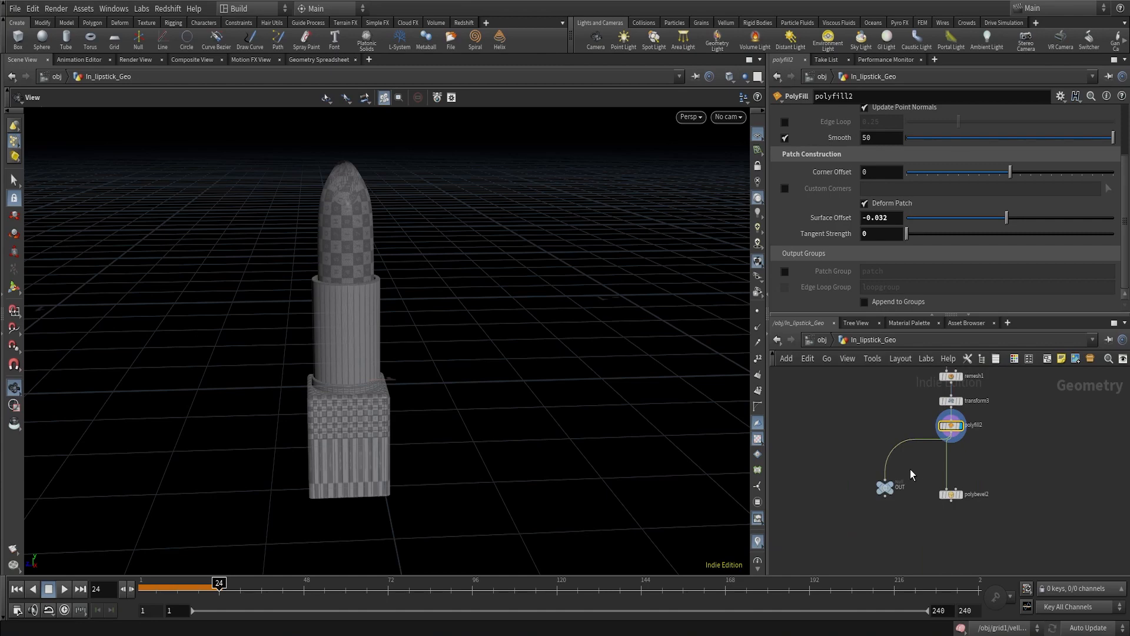
{"action": "scroll", "coordinate": [910, 468], "scroll_direction": "up", "scroll_amount": 4}
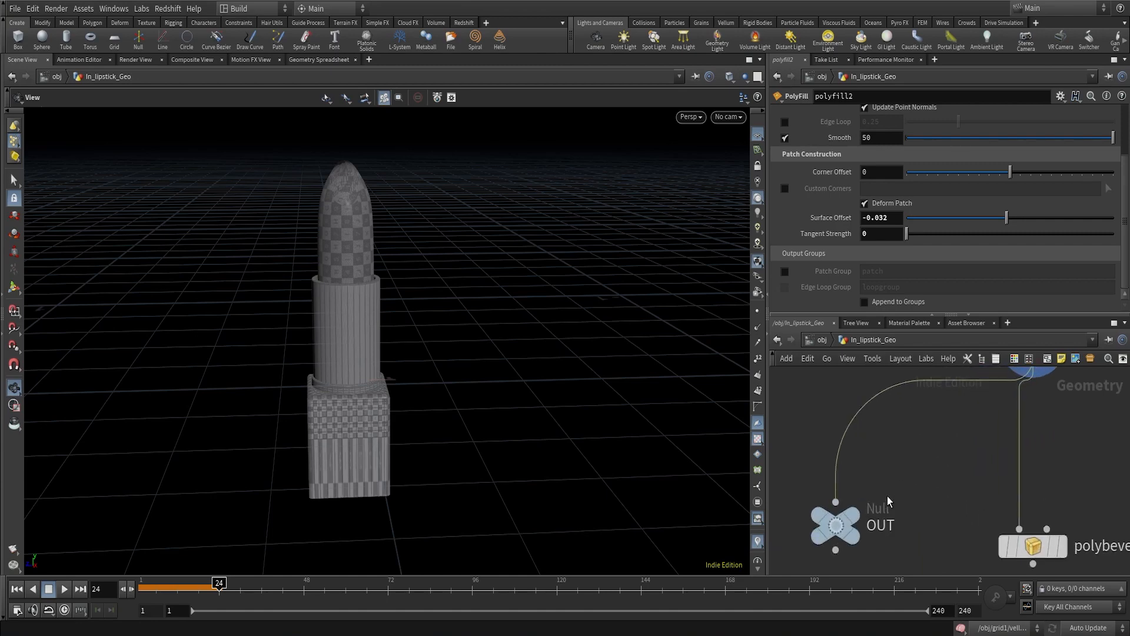
{"action": "scroll", "coordinate": [888, 497], "scroll_direction": "down", "scroll_amount": 2}
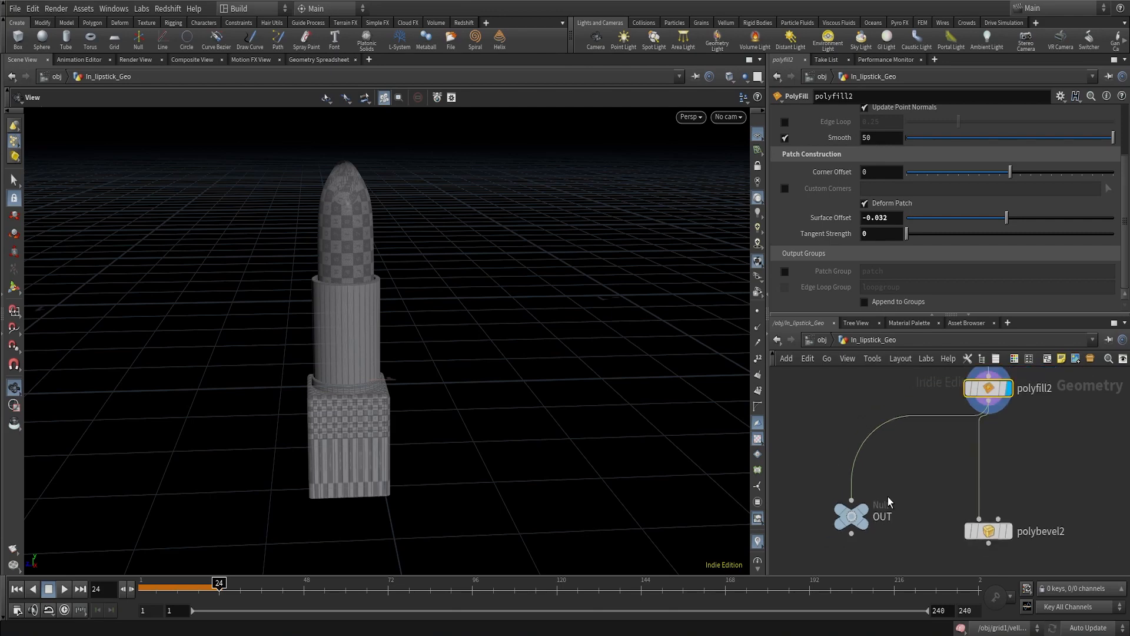
{"action": "left_click", "coordinate": [866, 522]}
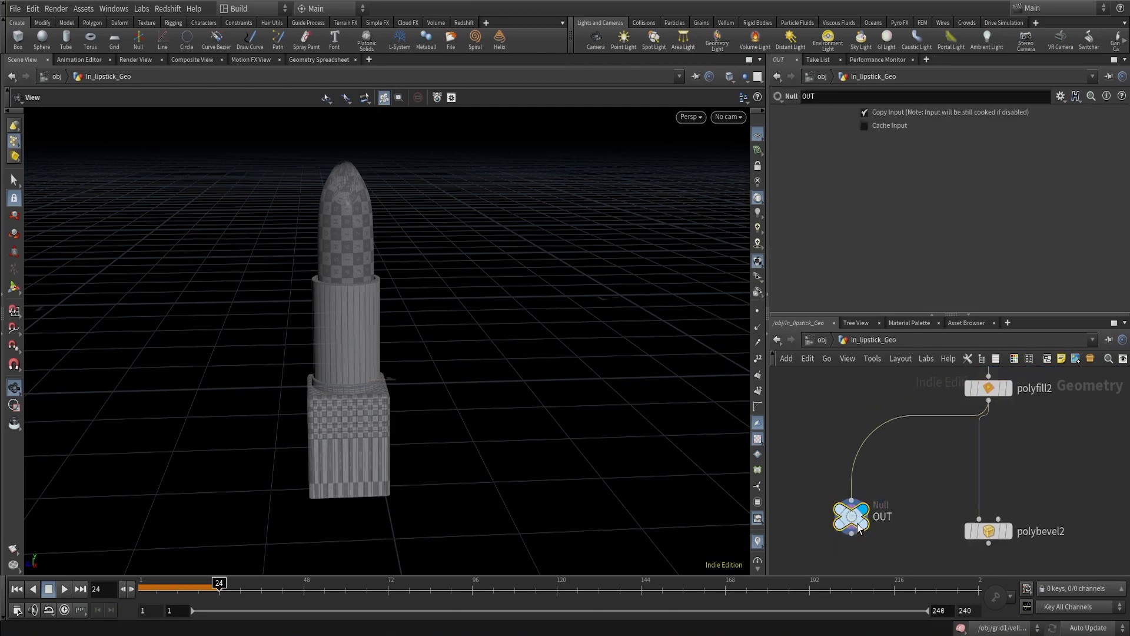
{"action": "left_click", "coordinate": [824, 340]}
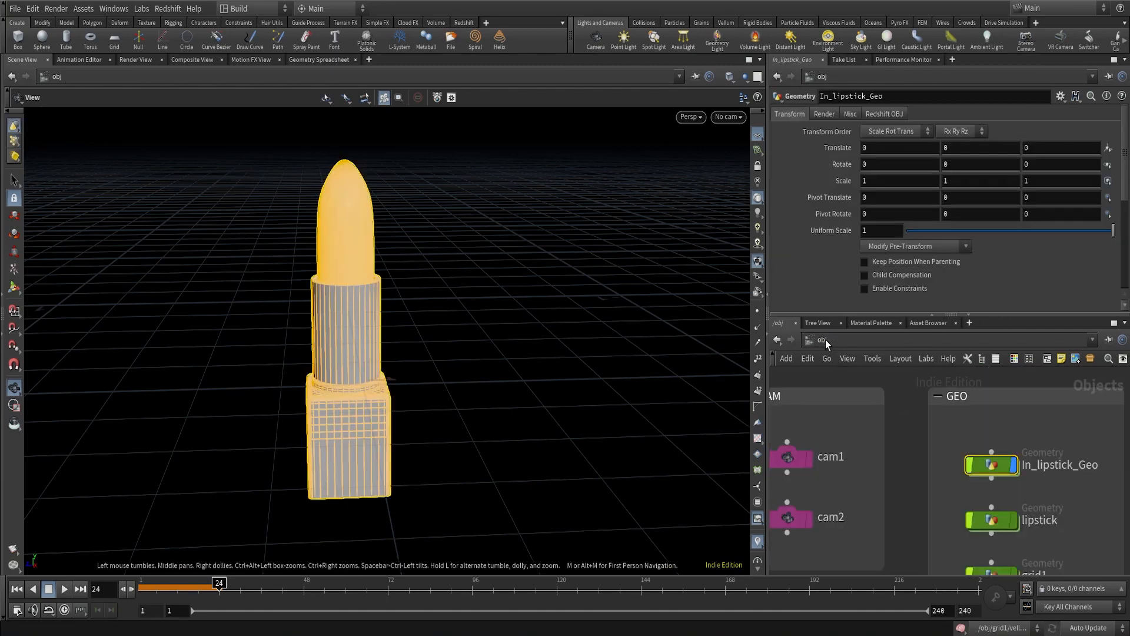
Hide In_lipstick_Geo, display the lipstick object instead, and frame all of its geometry
{"action": "left_click", "coordinate": [1015, 466]}
{"action": "middle_click_drag", "start_coordinate": [1085, 502], "coordinate": [1046, 451]}
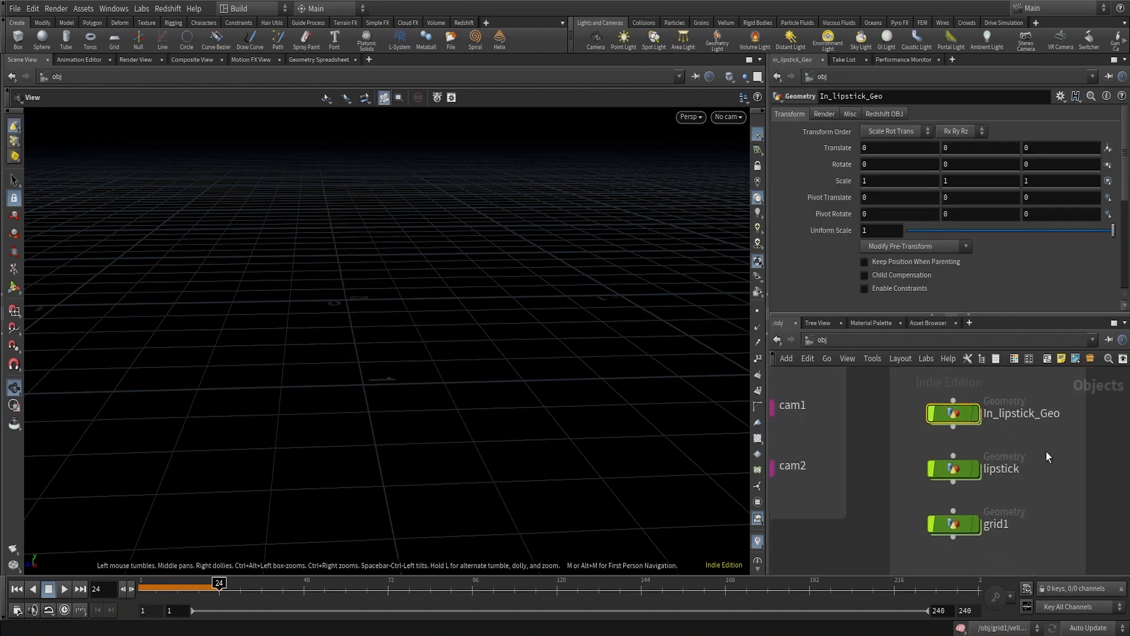
{"action": "left_click", "coordinate": [976, 468]}
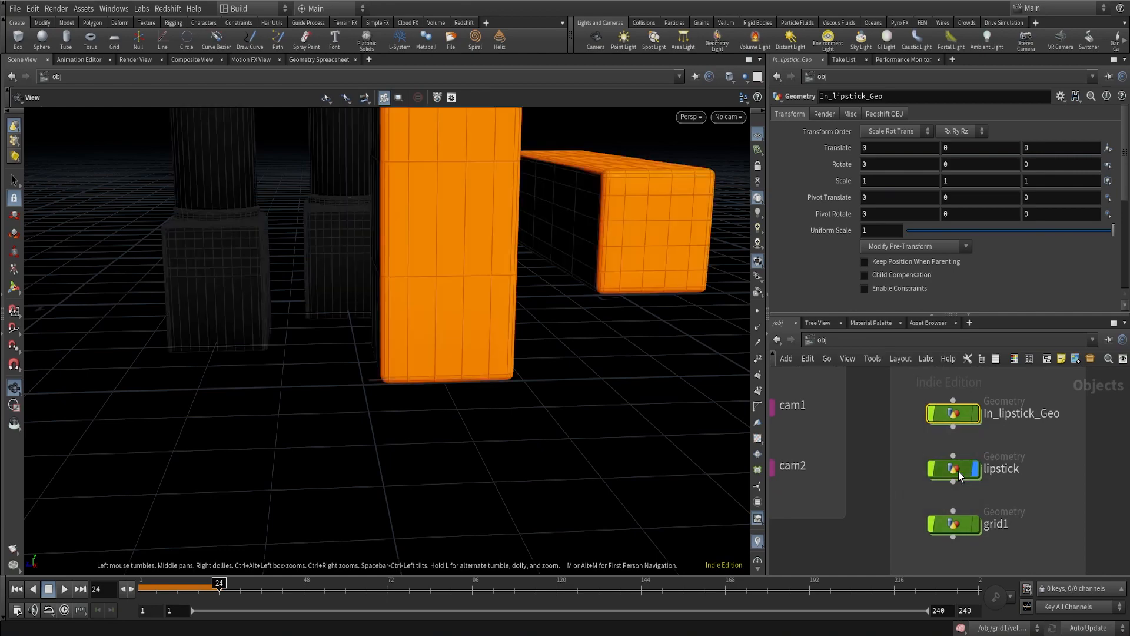
{"action": "right_click_drag", "start_coordinate": [570, 311], "coordinate": [470, 355]}
{"action": "middle_click_drag", "start_coordinate": [469, 356], "coordinate": [424, 369]}
{"action": "left_click_drag", "start_coordinate": [424, 368], "coordinate": [488, 377]}
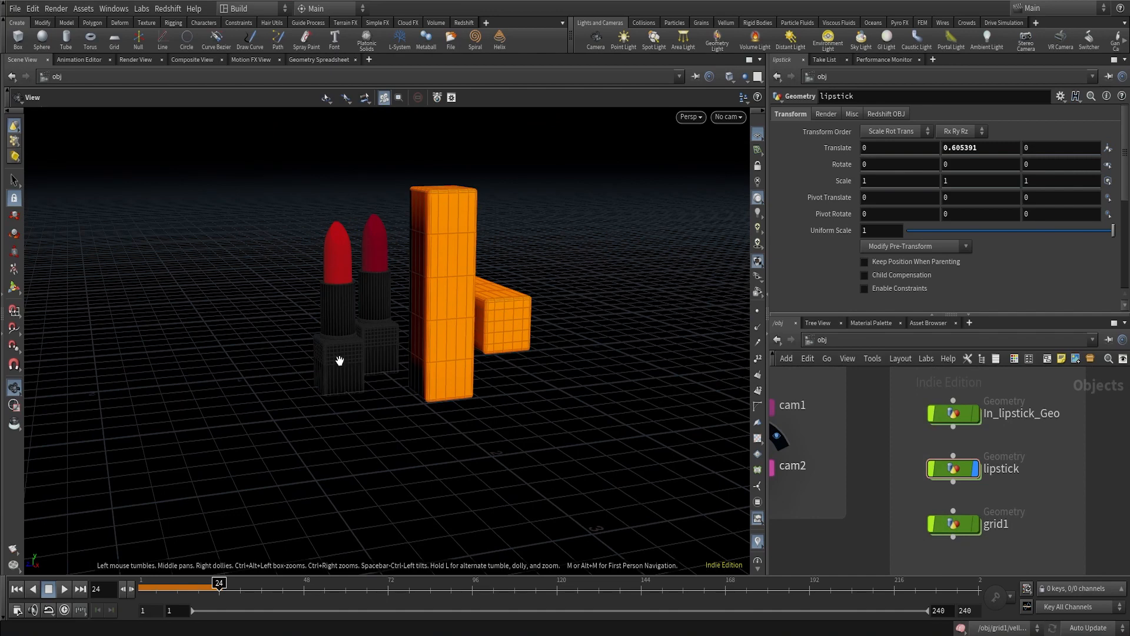
Compare In_lipstick_Geo with the lipstick object by displaying each alone, ending on the lipstick object viewed from several angles
{"action": "left_click", "coordinate": [975, 469]}
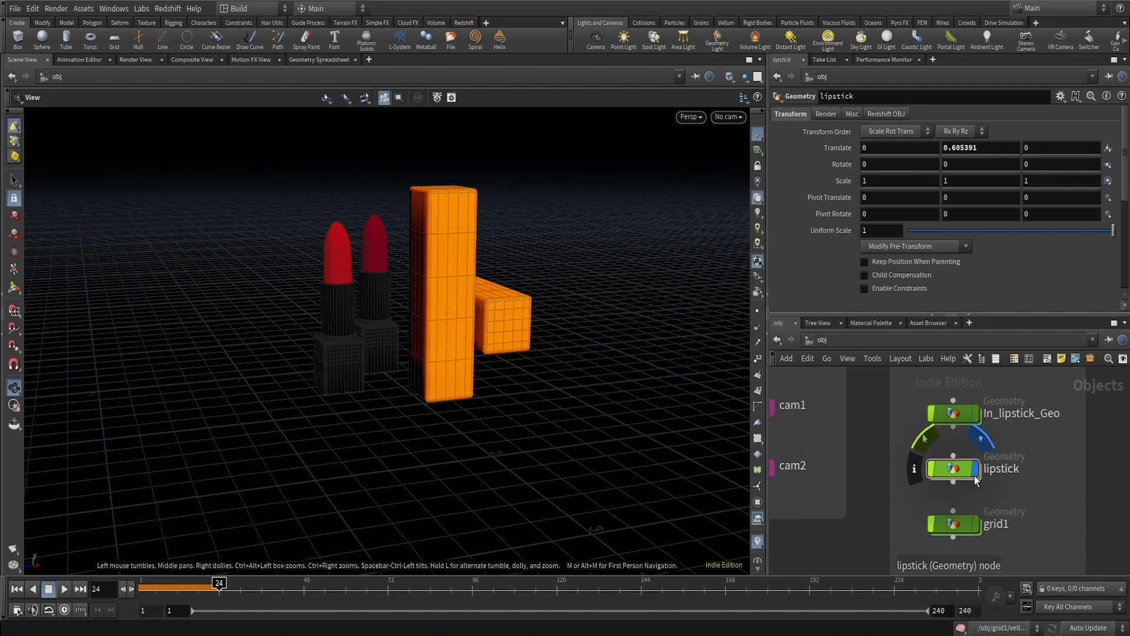
{"action": "left_click", "coordinate": [975, 417]}
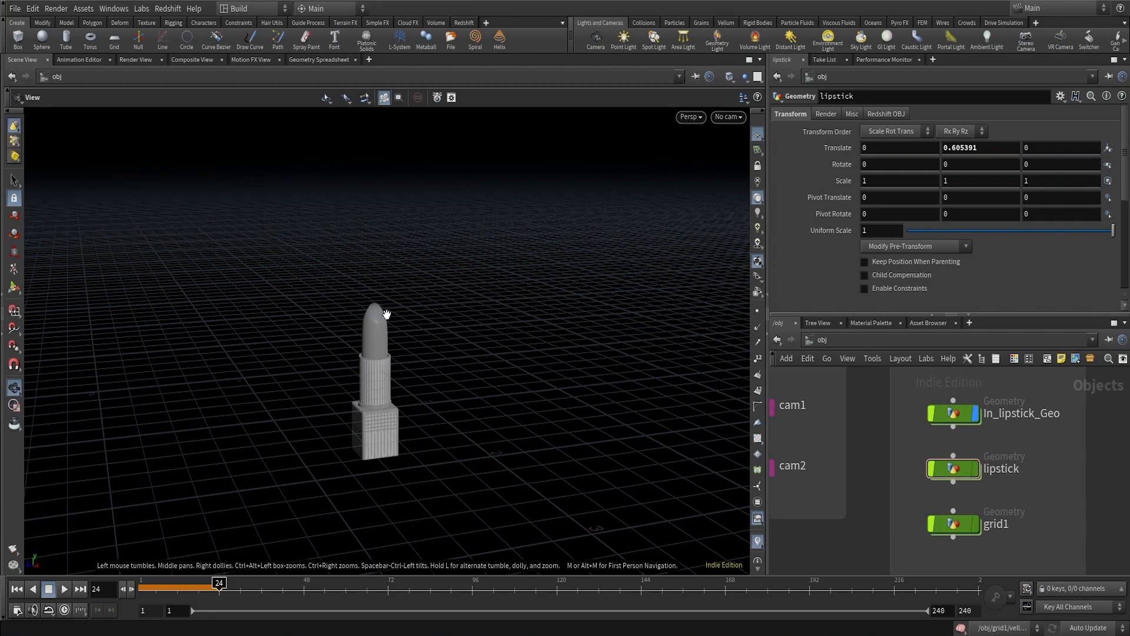
{"action": "left_click", "coordinate": [976, 414]}
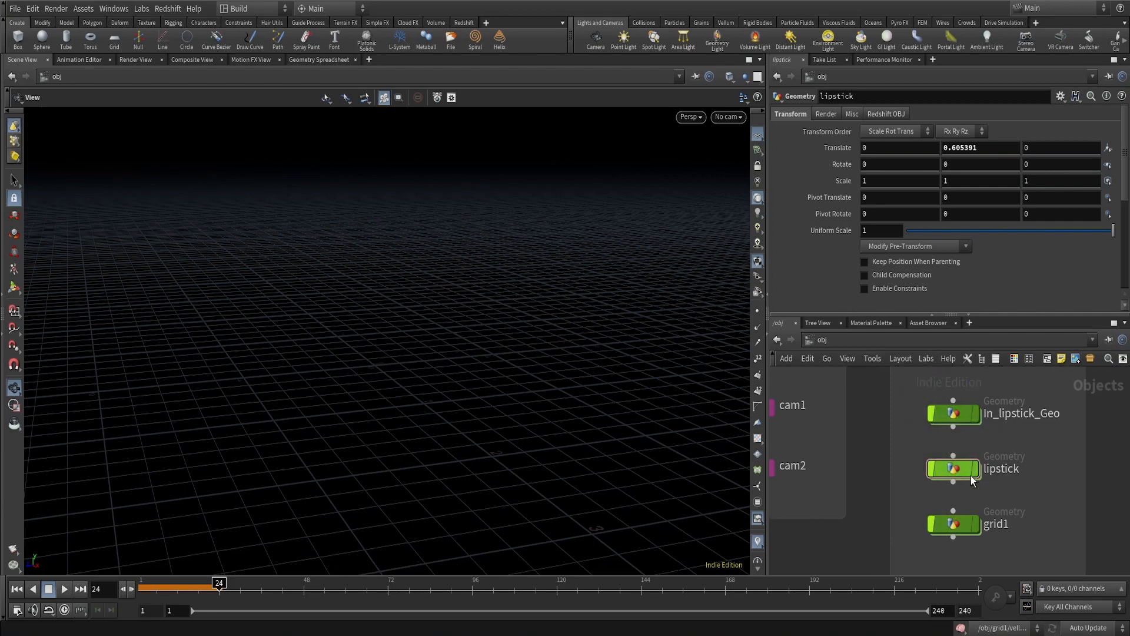
{"action": "left_click", "coordinate": [975, 469]}
{"action": "left_click_drag", "start_coordinate": [367, 269], "coordinate": [342, 286]}
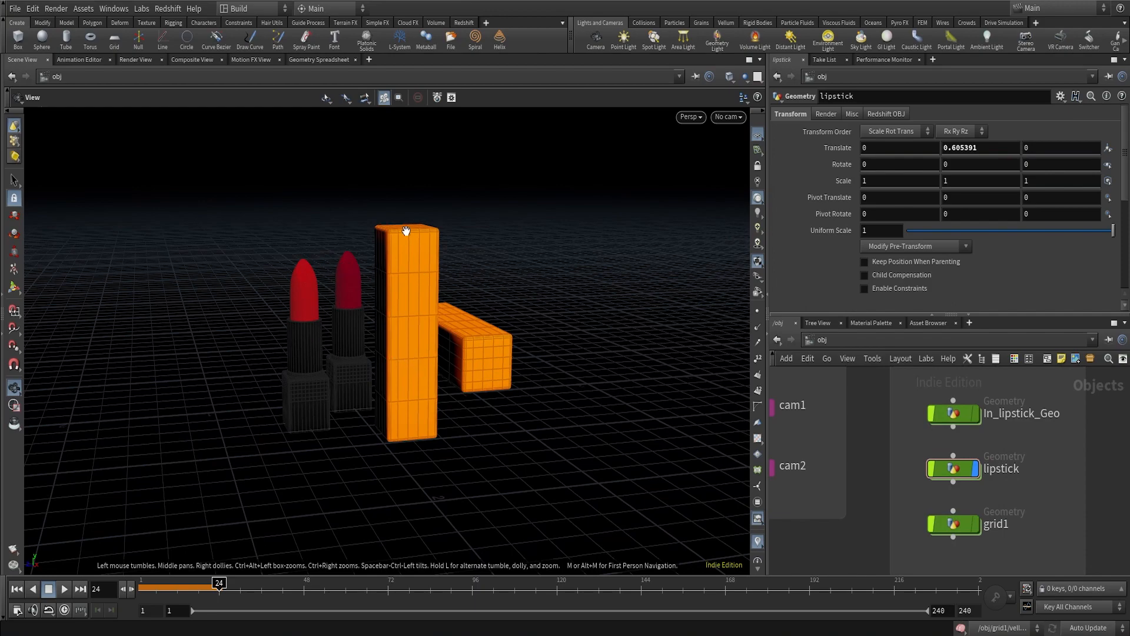
{"action": "left_click_drag", "start_coordinate": [481, 362], "coordinate": [429, 330]}
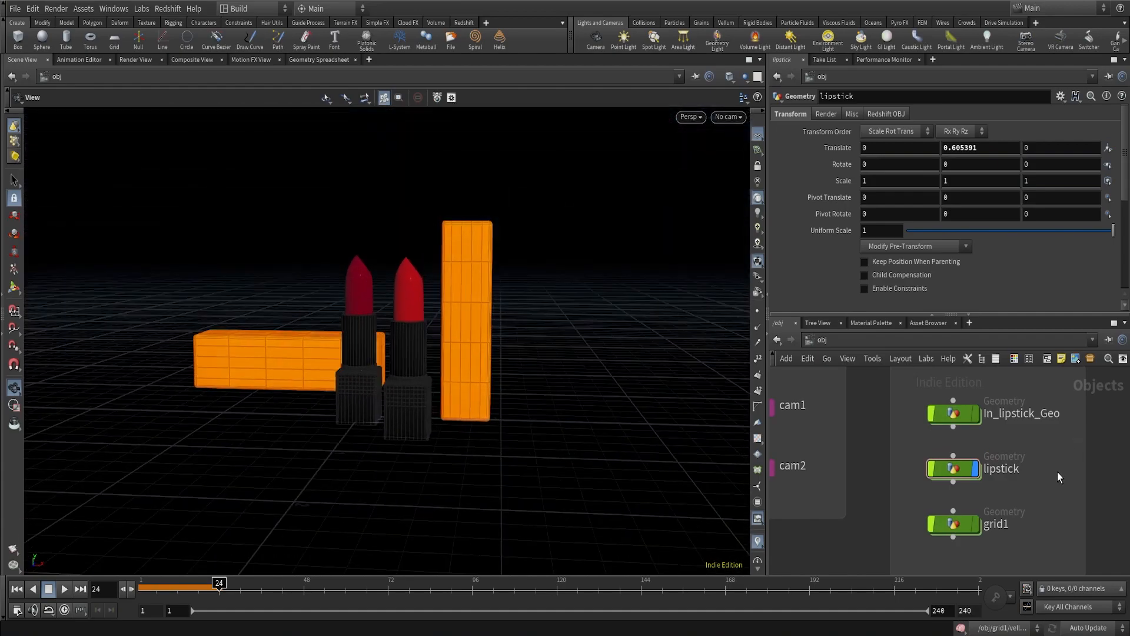
Enter the lipstick object's network and go to the start of its node chain
{"action": "scroll", "coordinate": [959, 469], "scroll_direction": "up", "scroll_amount": 3}
{"action": "left_click", "coordinate": [954, 469]}
{"action": "double_click", "coordinate": [963, 474]}
{"action": "scroll", "coordinate": [937, 386], "scroll_direction": "up", "scroll_amount": 3}
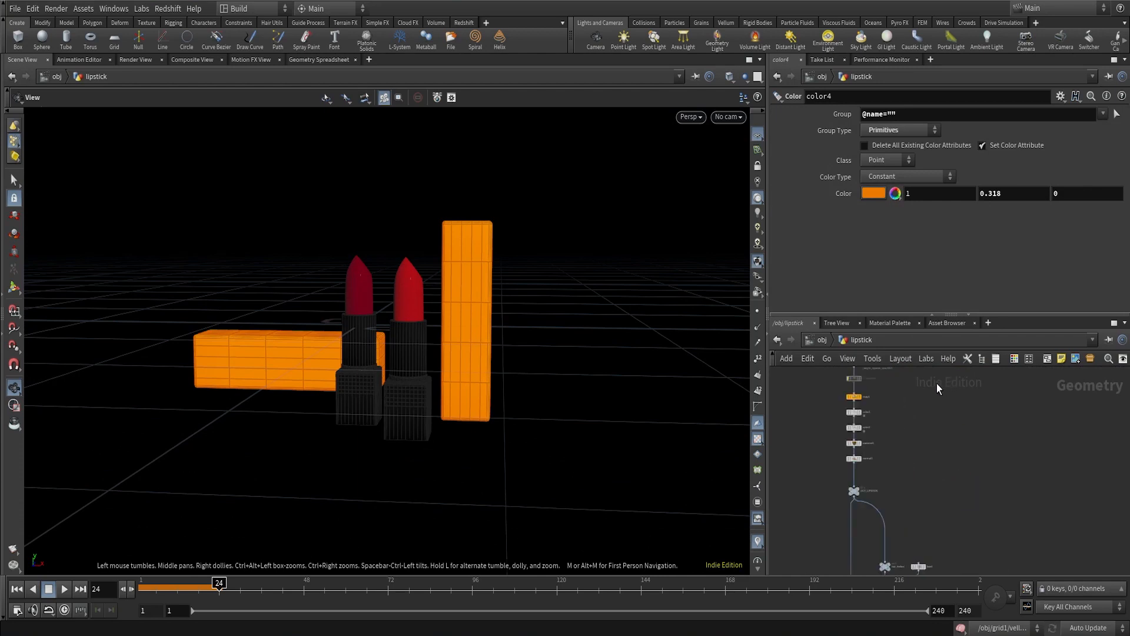
{"action": "middle_click_drag", "start_coordinate": [937, 386], "coordinate": [948, 460]}
{"action": "scroll", "coordinate": [921, 479], "scroll_direction": "up", "scroll_amount": 3}
{"action": "scroll", "coordinate": [917, 485], "scroll_direction": "up", "scroll_amount": 4}
{"action": "scroll", "coordinate": [918, 498], "scroll_direction": "up", "scroll_amount": 1}
{"action": "scroll", "coordinate": [926, 500], "scroll_direction": "down", "scroll_amount": 3}
{"action": "scroll", "coordinate": [931, 453], "scroll_direction": "up", "scroll_amount": 3}
Display object_merge1 and examine its source path and the imported lipstick
{"action": "left_click", "coordinate": [922, 446]}
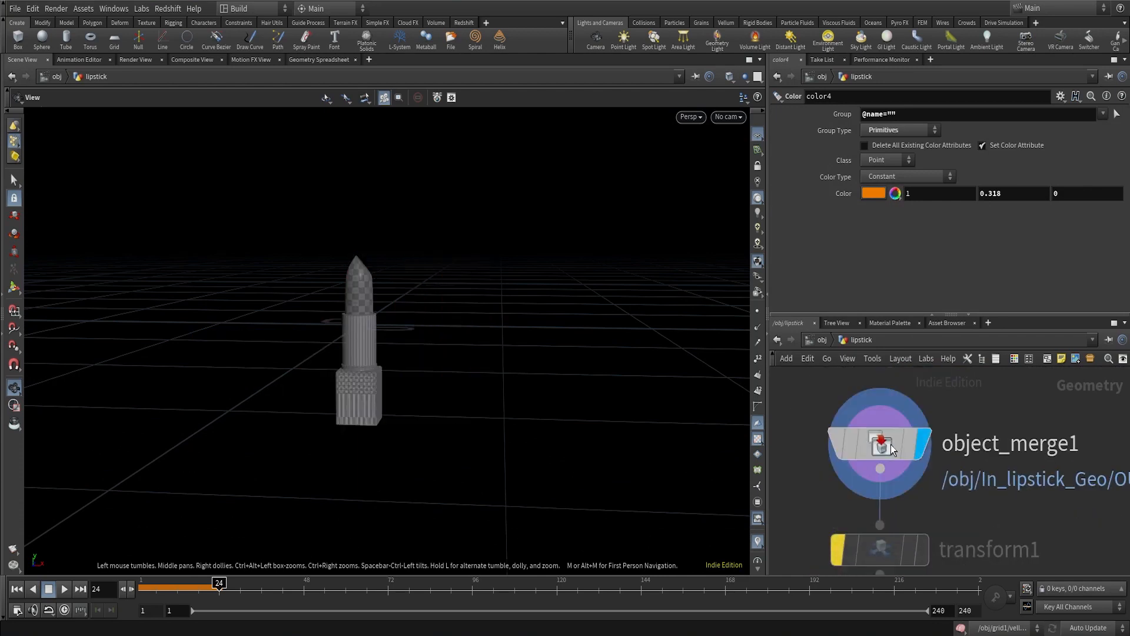
{"action": "left_click", "coordinate": [891, 449]}
{"action": "left_click_drag", "start_coordinate": [424, 334], "coordinate": [536, 185]}
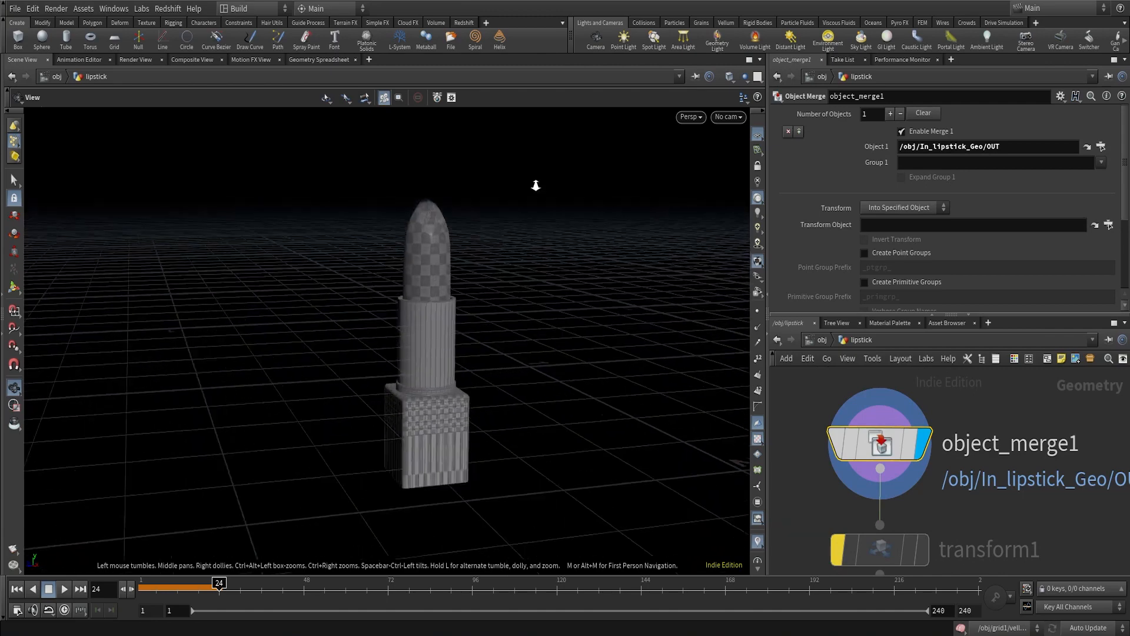
{"action": "right_click_drag", "start_coordinate": [536, 186], "coordinate": [540, 198]}
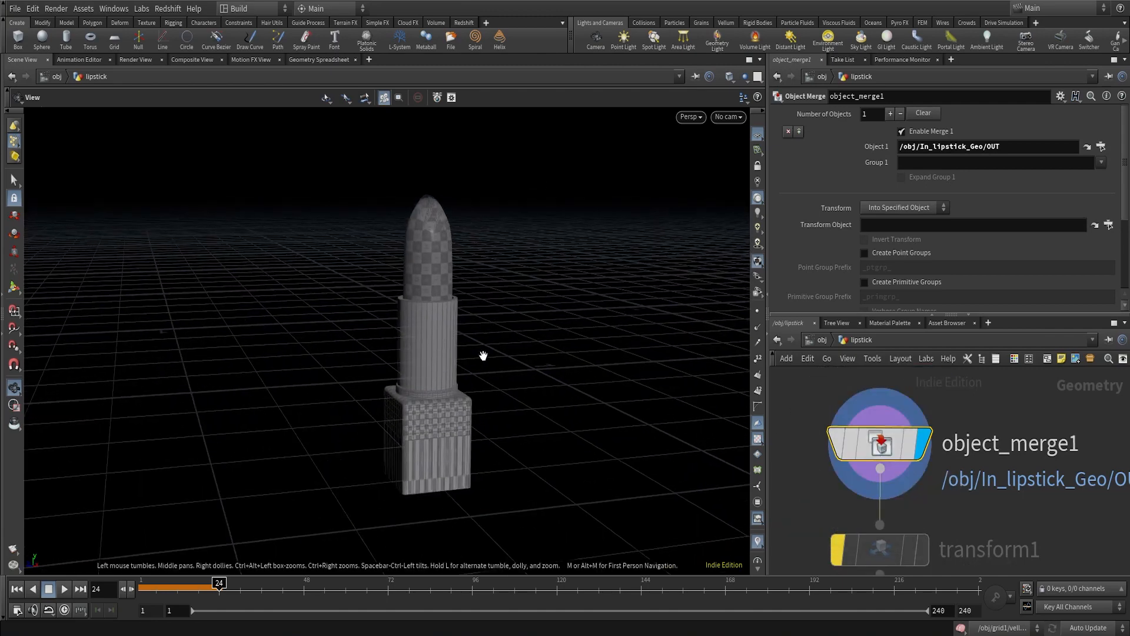
Display copy1, review its copy count and Translate settings, and inspect both lipsticks from the front and above
{"action": "scroll", "coordinate": [976, 489], "scroll_direction": "down", "scroll_amount": 4}
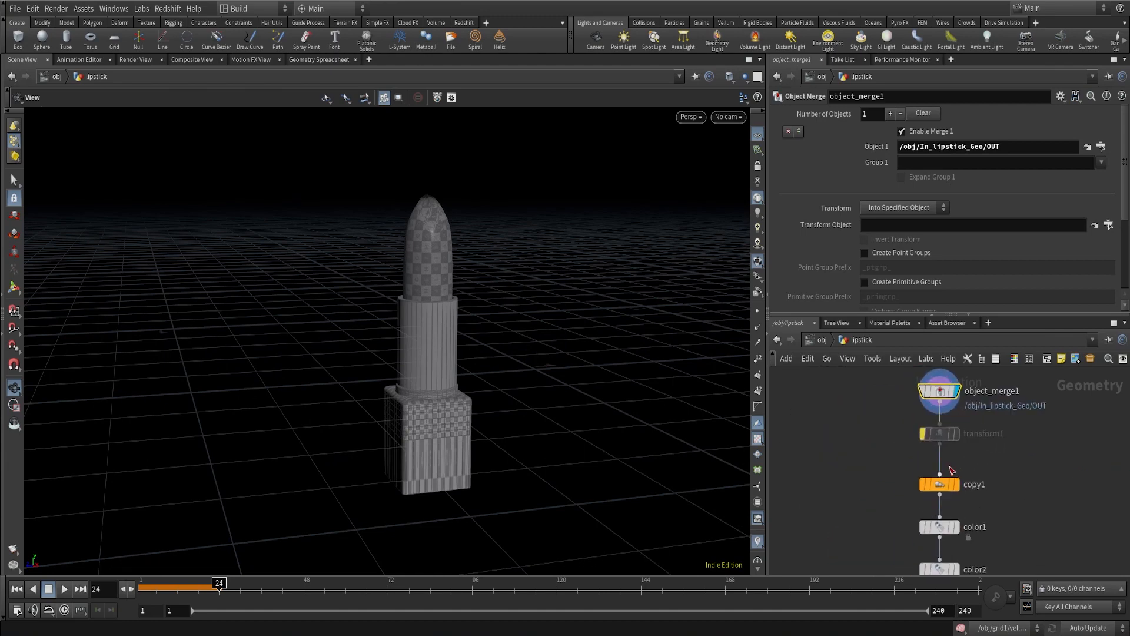
{"action": "scroll", "coordinate": [952, 469], "scroll_direction": "up", "scroll_amount": 3}
{"action": "left_click", "coordinate": [960, 492]}
{"action": "left_click", "coordinate": [936, 491]}
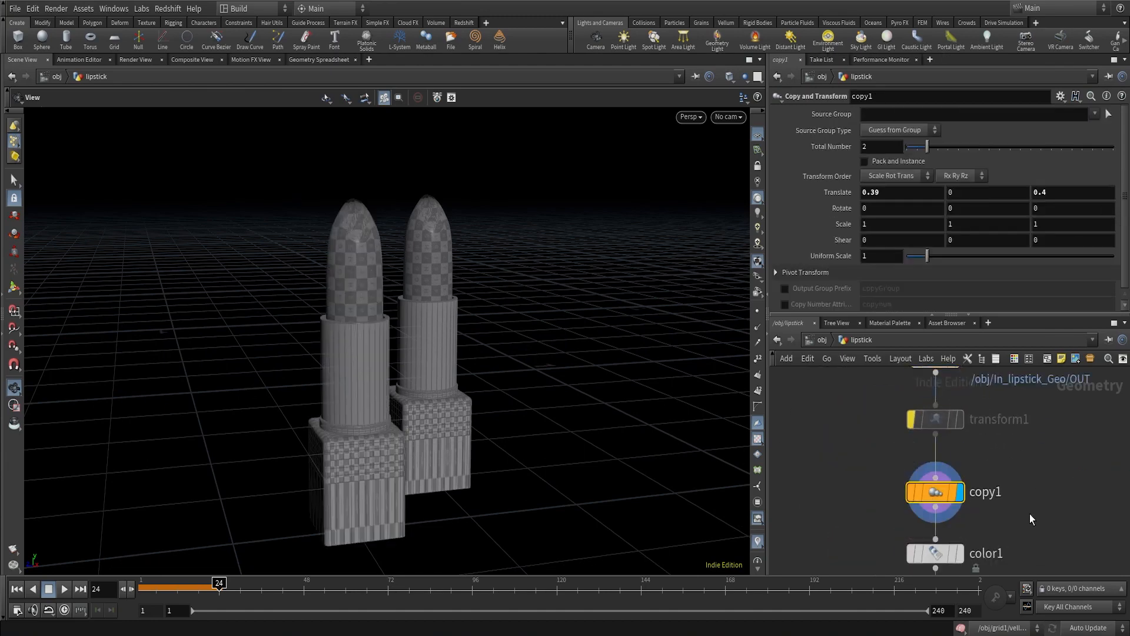
{"action": "left_click_drag", "start_coordinate": [586, 449], "coordinate": [409, 361]}
{"action": "scroll", "coordinate": [1118, 519], "scroll_direction": "down", "scroll_amount": 2}
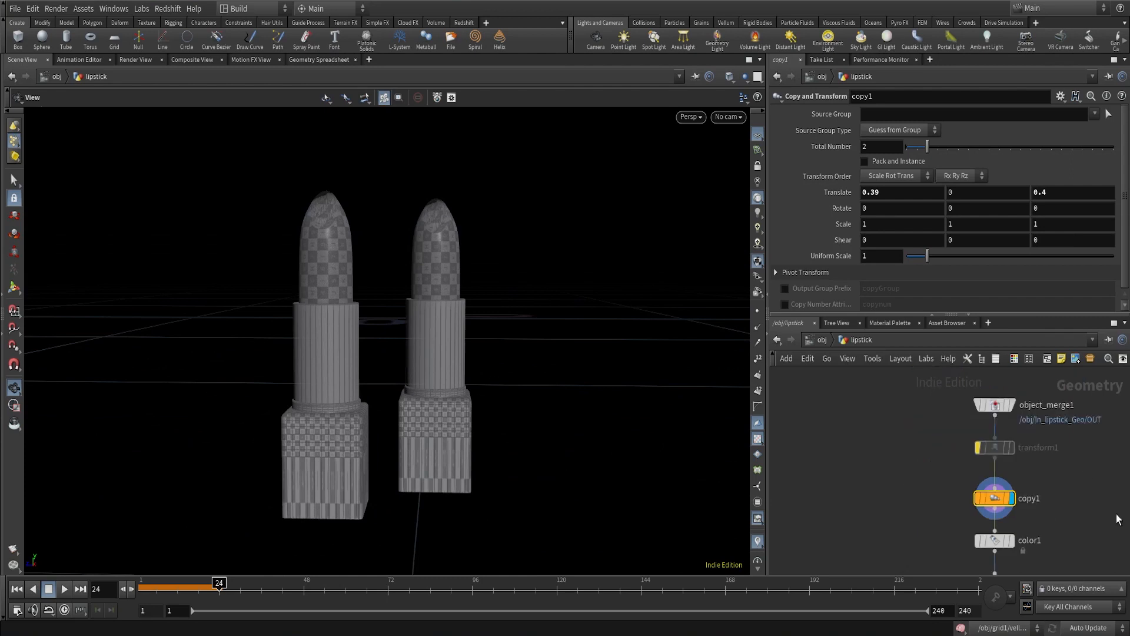
{"action": "scroll", "coordinate": [1060, 507], "scroll_direction": "up", "scroll_amount": 4}
{"action": "mouse_move", "coordinate": [936, 504]}
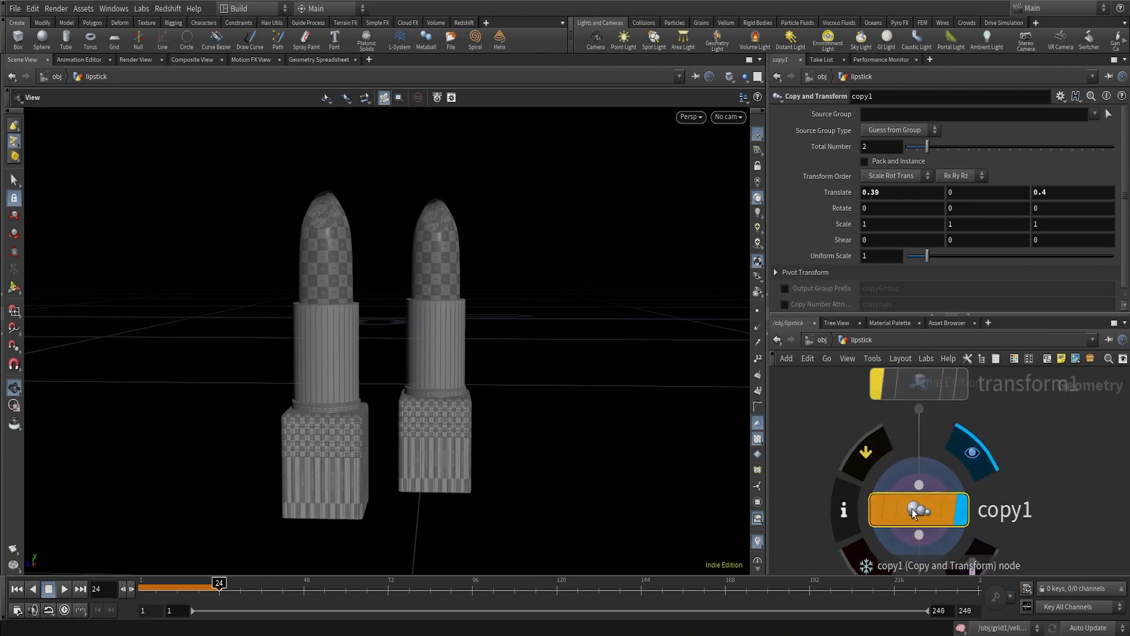
{"action": "scroll", "coordinate": [913, 513], "scroll_direction": "down", "scroll_amount": 3}
{"action": "left_click_drag", "start_coordinate": [453, 377], "coordinate": [449, 351]}
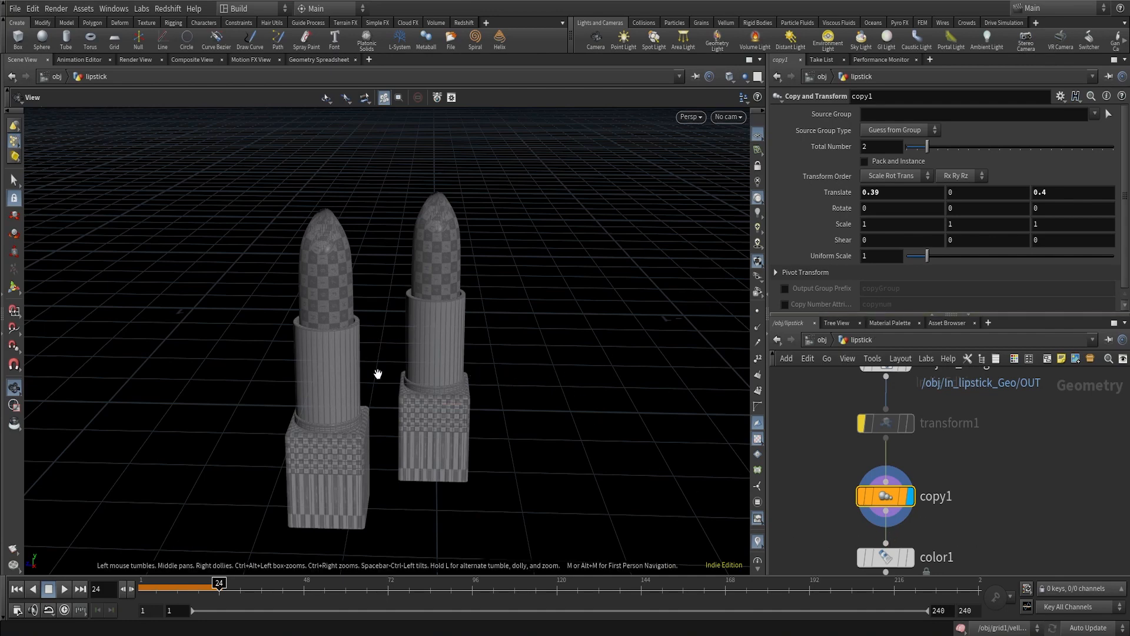
{"action": "left_click_drag", "start_coordinate": [378, 377], "coordinate": [383, 442]}
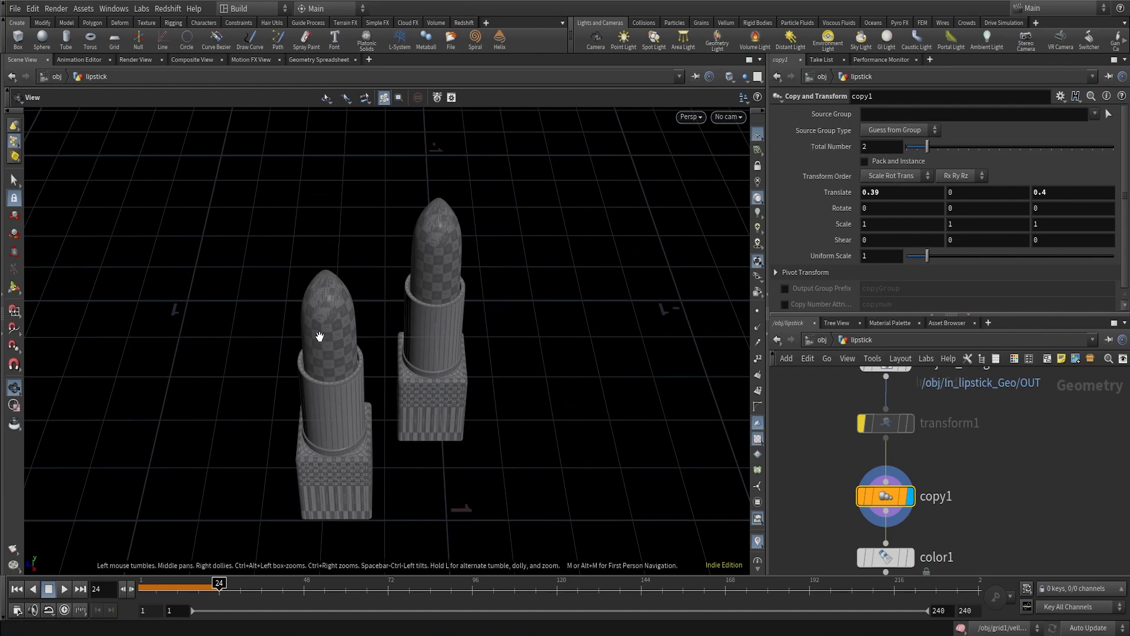
Check the placement of the two lipsticks through the cam2 camera, then in the free perspective view
{"action": "middle_click_drag", "start_coordinate": [907, 191], "coordinate": [921, 227]}
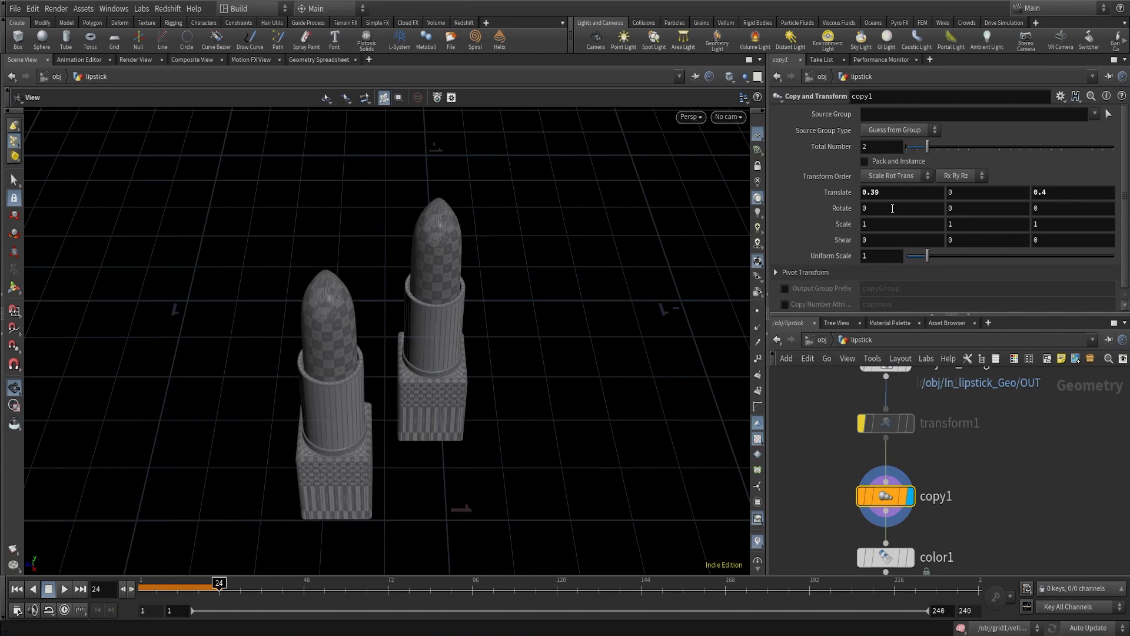
{"action": "left_click_drag", "start_coordinate": [389, 397], "coordinate": [384, 357]}
{"action": "left_click", "coordinate": [734, 120]}
{"action": "left_click", "coordinate": [735, 148]}
{"action": "left_click", "coordinate": [732, 119]}
{"action": "left_click", "coordinate": [736, 161]}
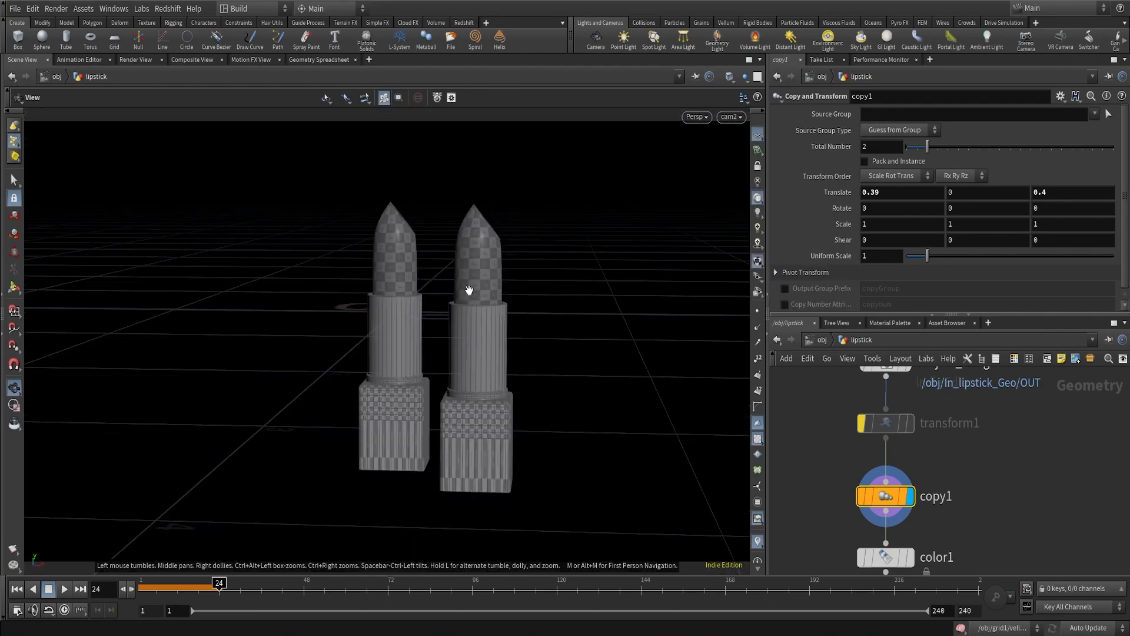
{"action": "left_click_drag", "start_coordinate": [447, 356], "coordinate": [461, 391]}
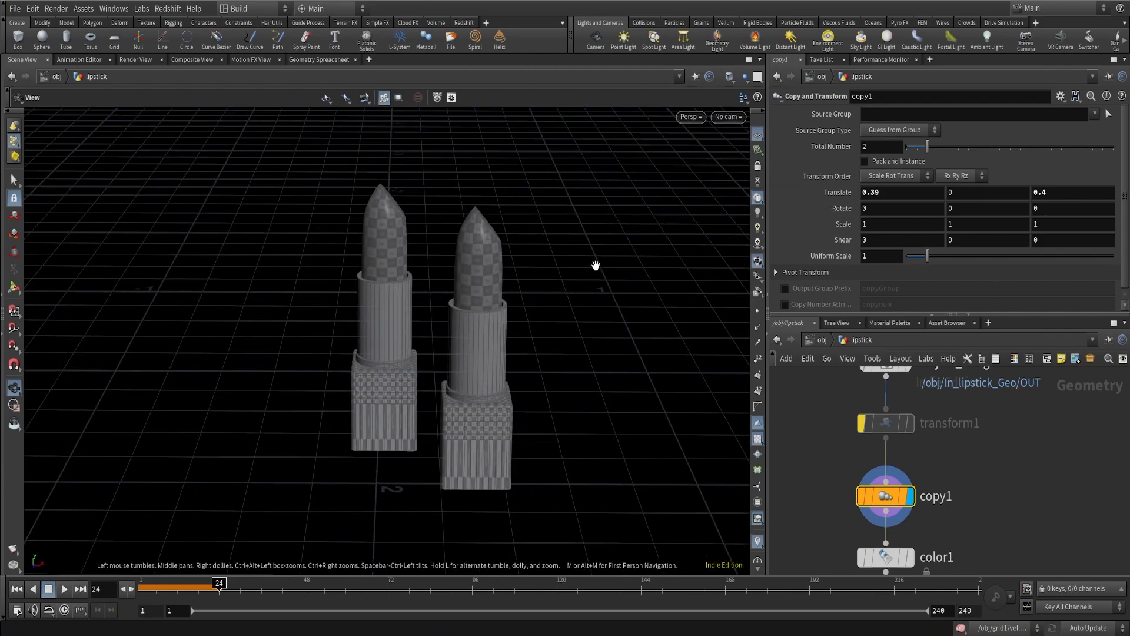
Try a Z Translate of 0.45 on copy1 while viewing the lipsticks from the side
{"action": "left_click_drag", "start_coordinate": [596, 265], "coordinate": [370, 298]}
{"action": "middle_click_drag", "start_coordinate": [1072, 194], "coordinate": [1107, 209]}
{"action": "mouse_move", "coordinate": [880, 506]}
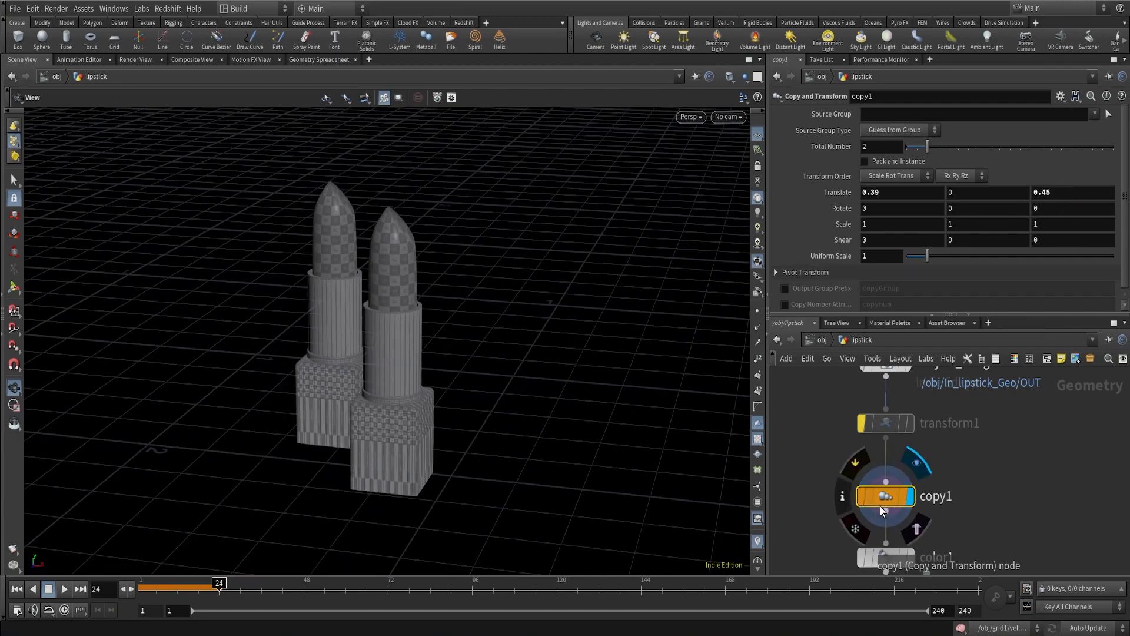
Display color1 and review its group and constant color settings
{"action": "scroll", "coordinate": [979, 499], "scroll_direction": "down", "scroll_amount": 2}
{"action": "middle_click_drag", "start_coordinate": [971, 517], "coordinate": [971, 483]}
{"action": "scroll", "coordinate": [949, 502], "scroll_direction": "up", "scroll_amount": 4}
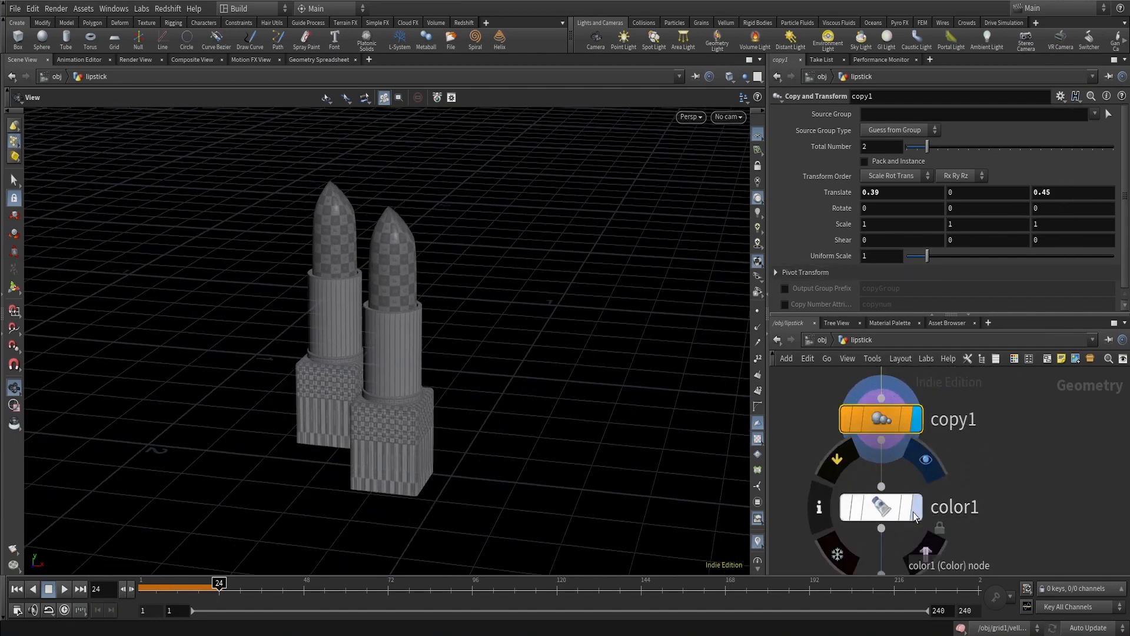
{"action": "left_click", "coordinate": [914, 511]}
{"action": "left_click", "coordinate": [907, 510]}
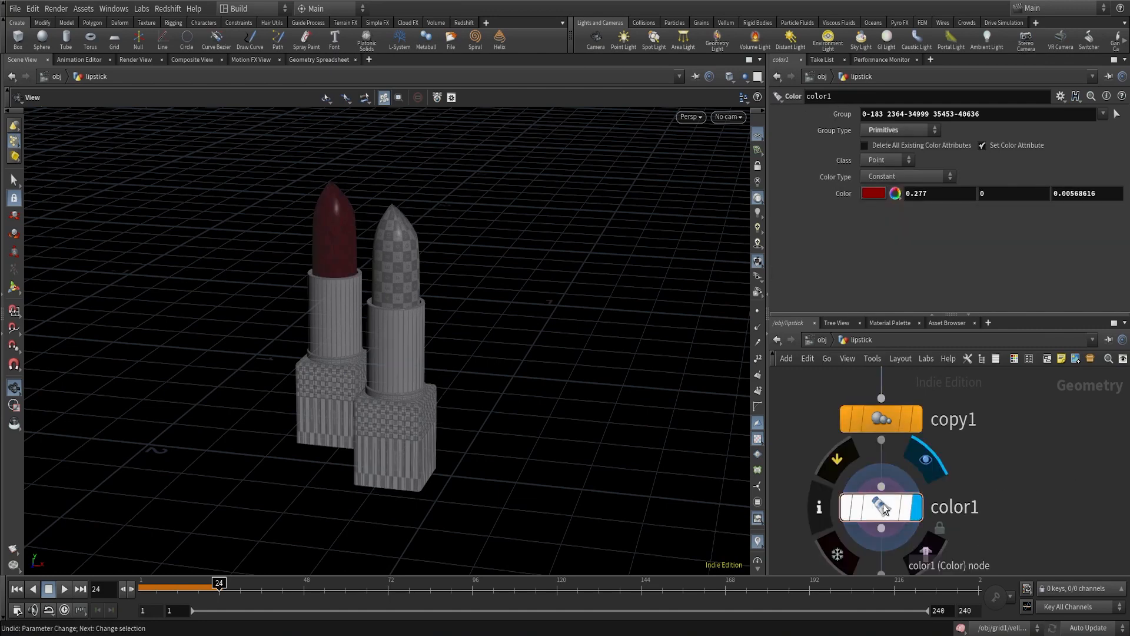
Highlight the primitives in color1's Group in the viewport, keep that selection, and display color1 again
{"action": "left_click", "coordinate": [1117, 113]}
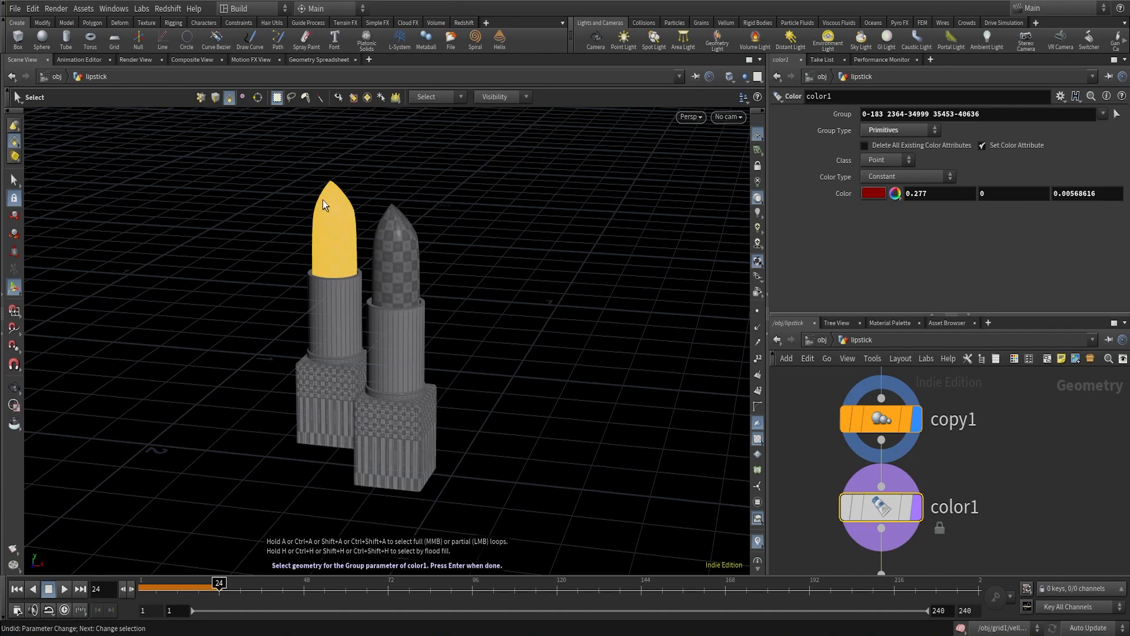
{"action": "key", "text": "Return"}
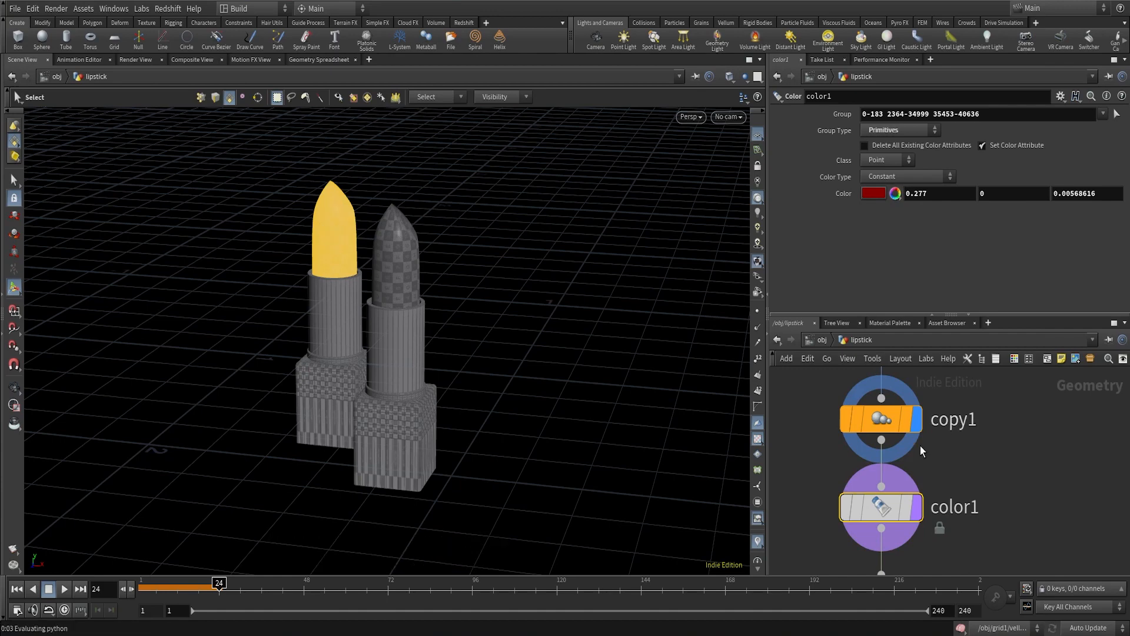
{"action": "left_click", "coordinate": [915, 517]}
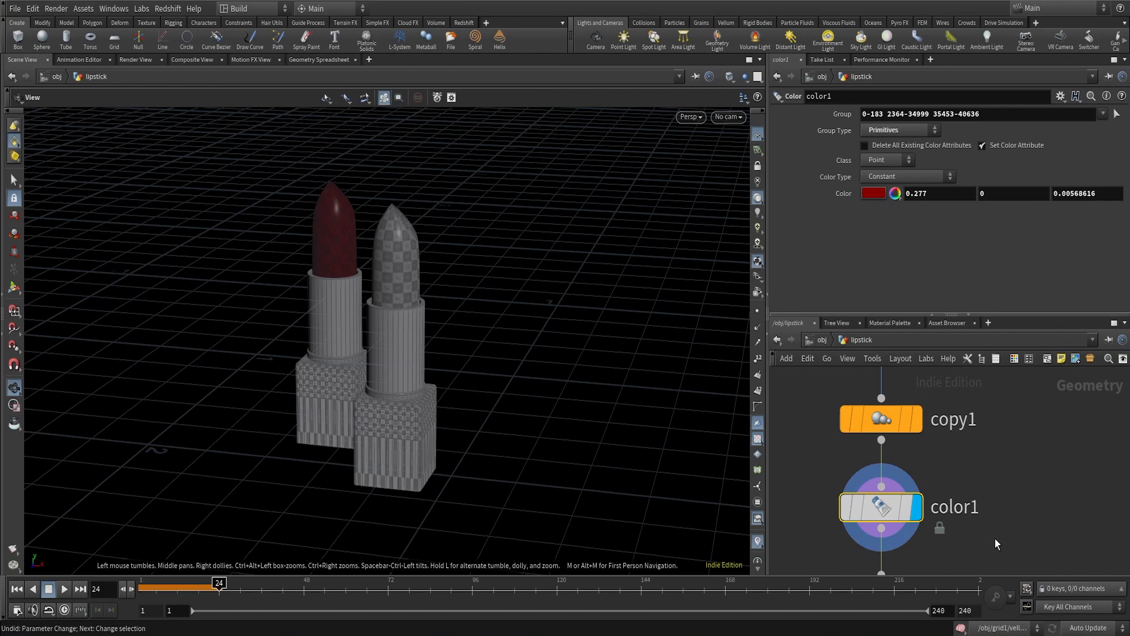
Display color2 and review its primitive group and constant color settings
{"action": "middle_click_drag", "start_coordinate": [995, 539], "coordinate": [987, 434]}
{"action": "scroll", "coordinate": [916, 478], "scroll_direction": "up", "scroll_amount": 3}
{"action": "left_click", "coordinate": [907, 503]}
{"action": "left_click", "coordinate": [854, 509]}
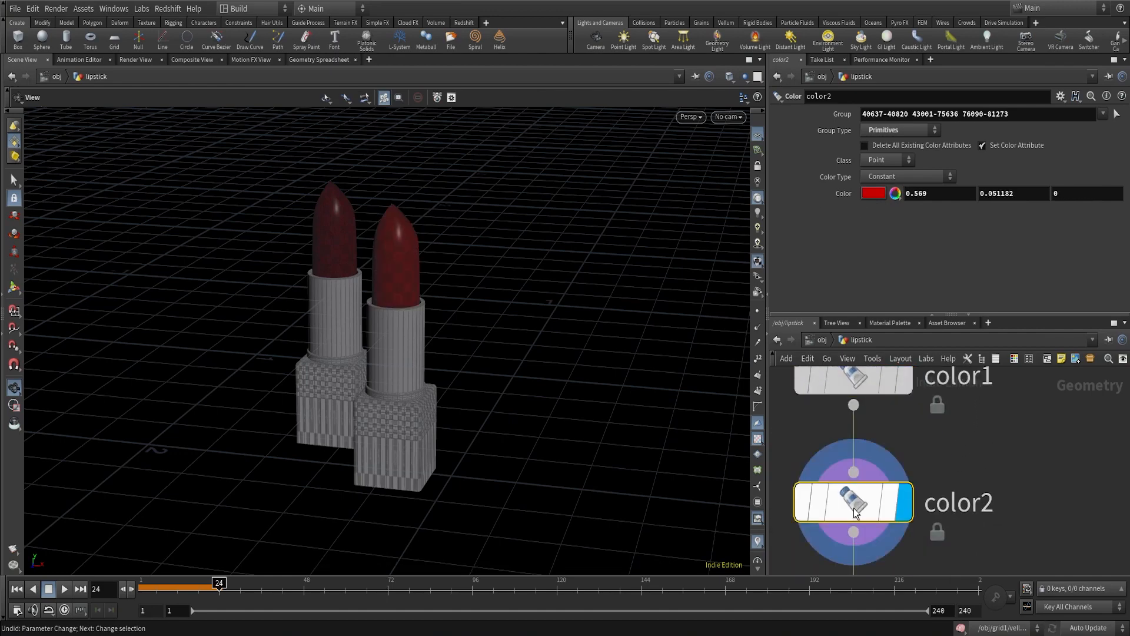
{"action": "scroll", "coordinate": [1014, 476], "scroll_direction": "down", "scroll_amount": 4}
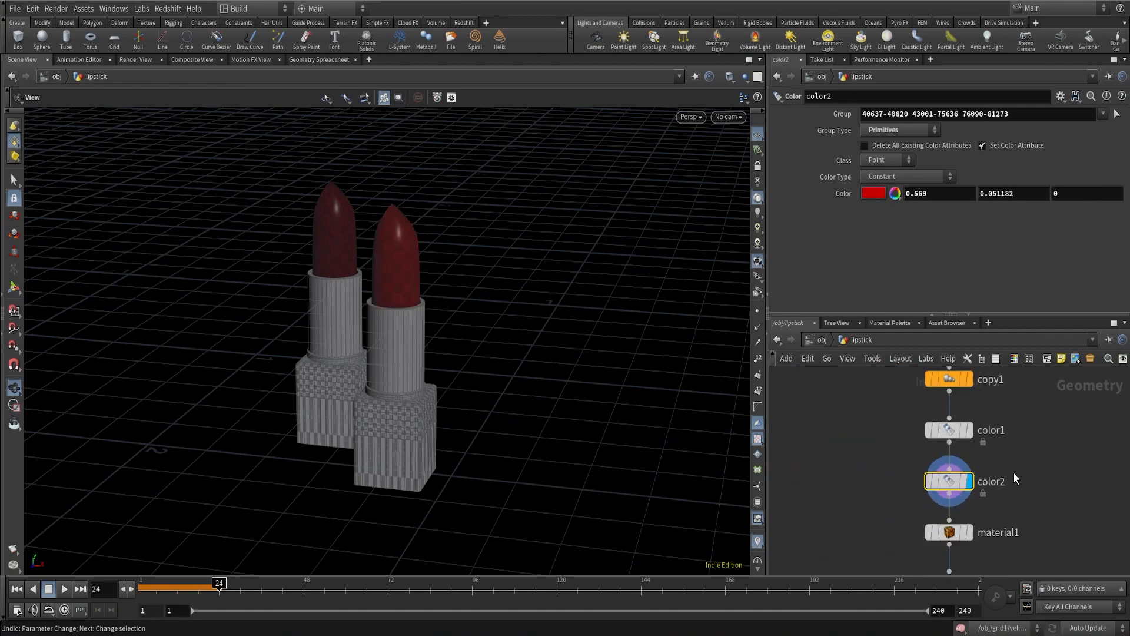
Highlight the primitives in color2's Group in the viewport, keep that selection, and display color2 again
{"action": "left_click", "coordinate": [1122, 113]}
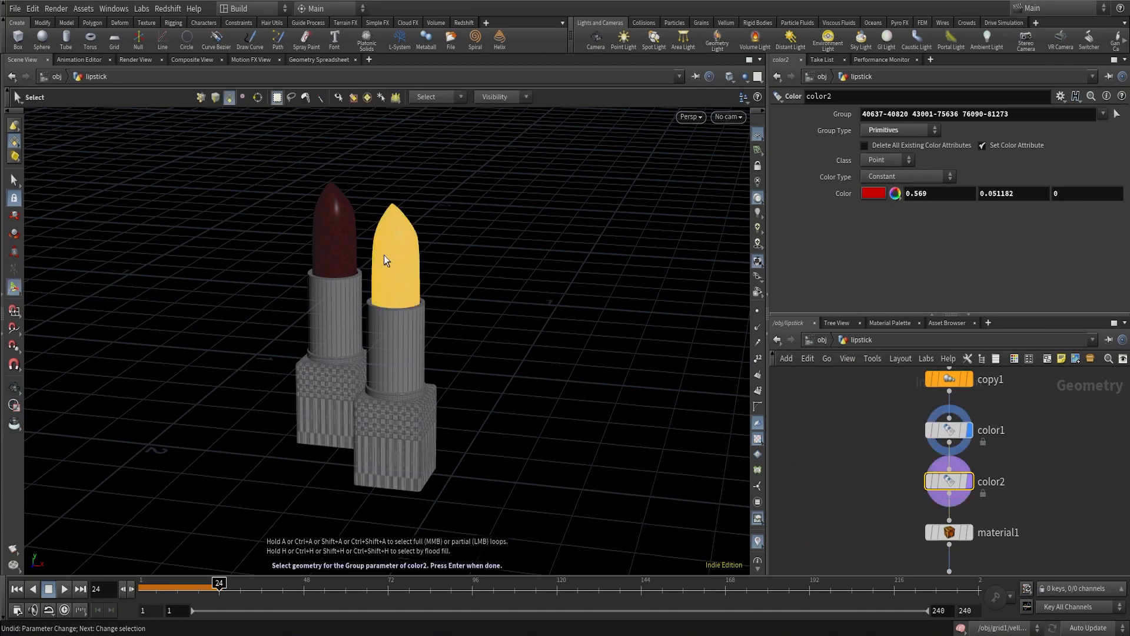
{"action": "key", "text": "Return"}
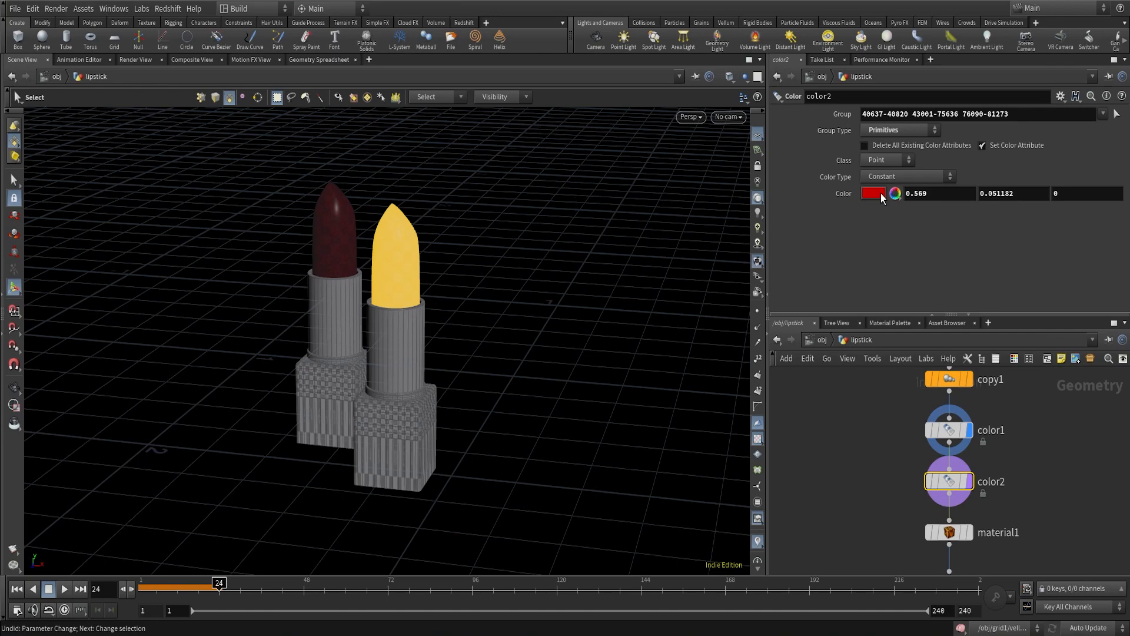
{"action": "scroll", "coordinate": [968, 482], "scroll_direction": "up", "scroll_amount": 2}
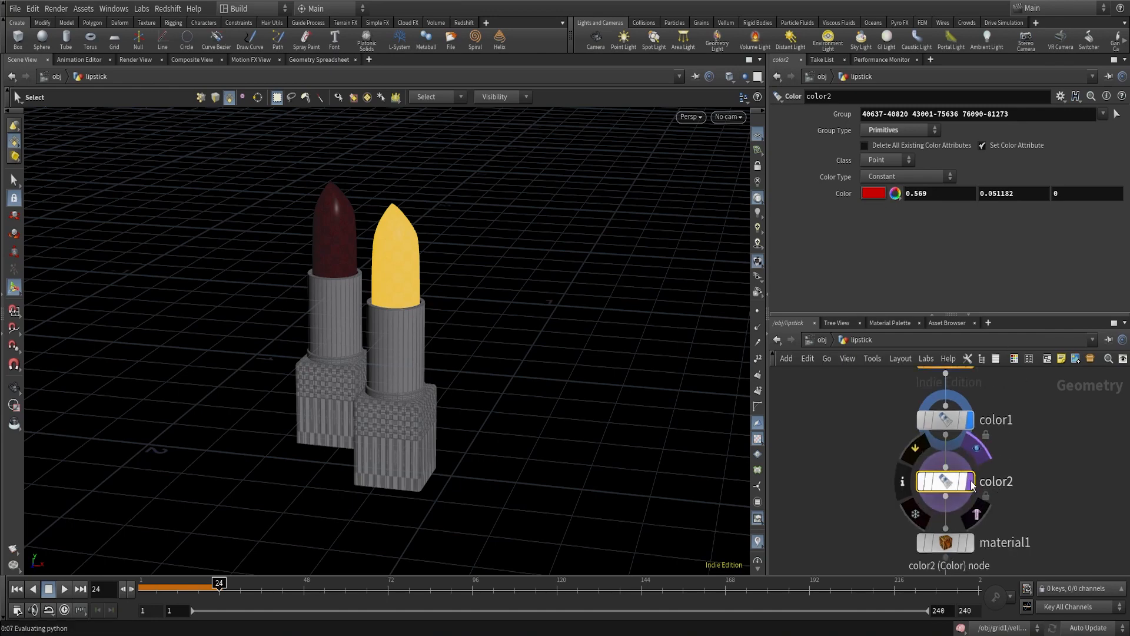
{"action": "left_click", "coordinate": [970, 482]}
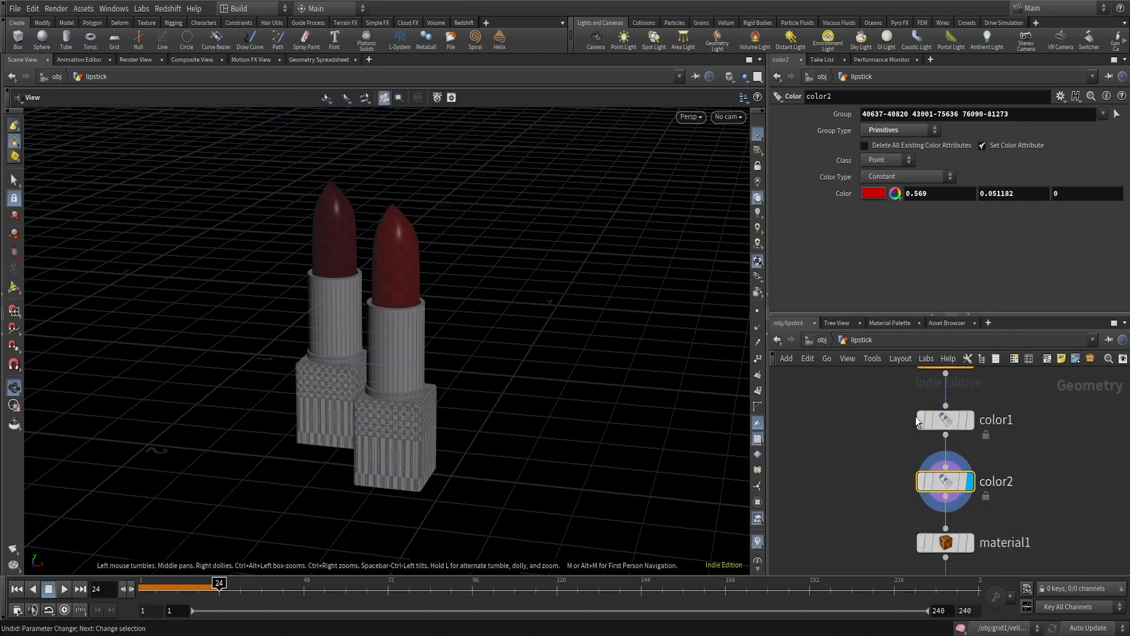
{"action": "middle_click_drag", "start_coordinate": [1027, 464], "coordinate": [948, 465]}
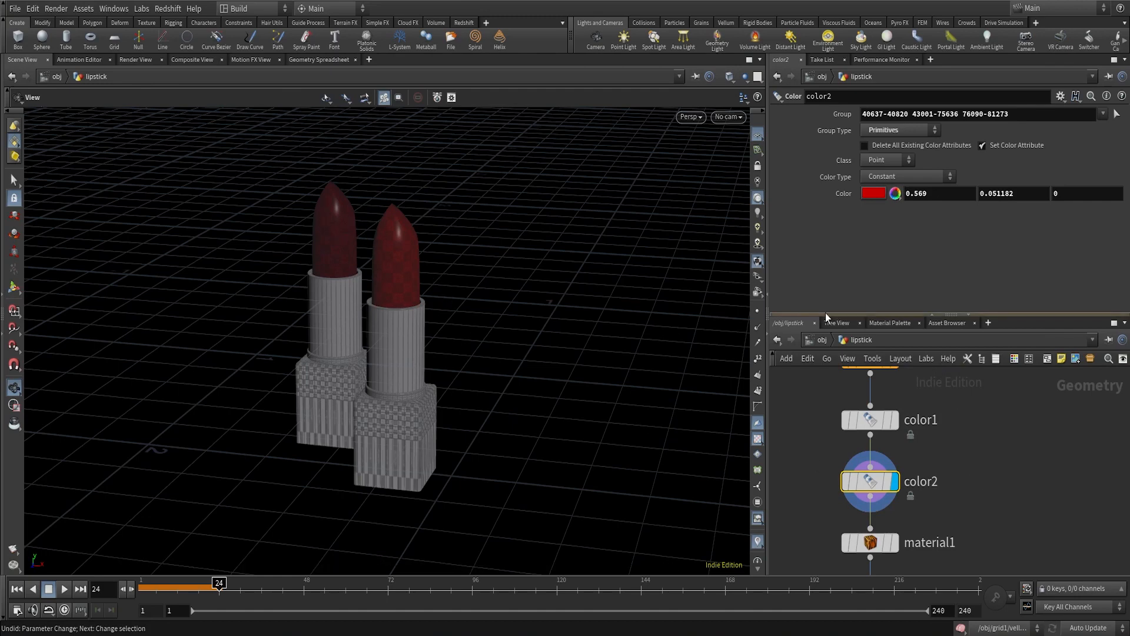
Turn off the checkerboard texture display on the lipsticks in the viewport and view them from a slightly different angle
{"action": "right_click", "coordinate": [758, 260]}
{"action": "left_click", "coordinate": [765, 280]}
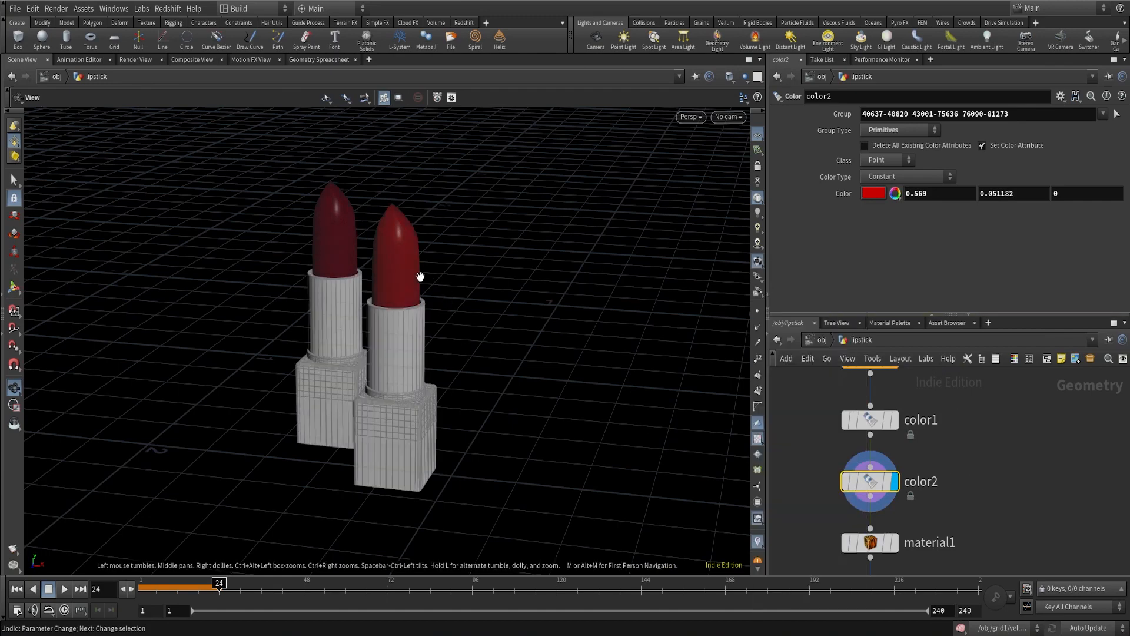
{"action": "mouse_move", "coordinate": [360, 245]}
{"action": "left_mouse_down"}
{"action": "mouse_move", "coordinate": [282, 267]}
{"action": "mouse_move", "coordinate": [375, 249]}
{"action": "left_mouse_up"}
{"action": "right_click_drag", "start_coordinate": [374, 249], "coordinate": [395, 284]}
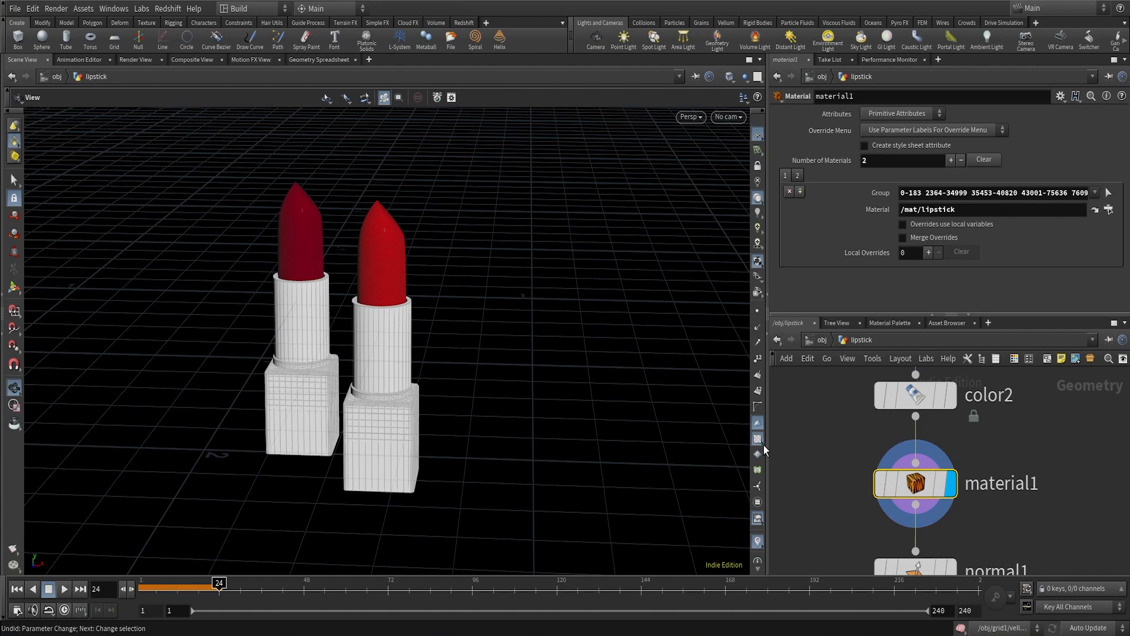
Highlight the primitives of material1's /mat/lipstick group, then those of its /mat/holder group, in the viewport
{"action": "mouse_move", "coordinate": [915, 491]}
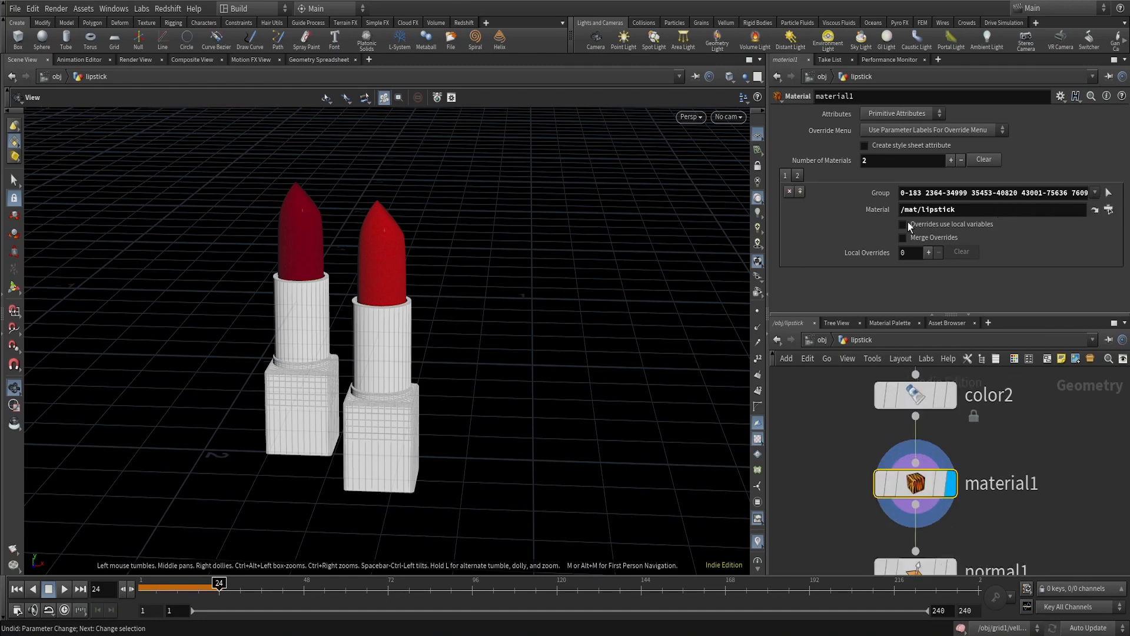
{"action": "left_click", "coordinate": [1108, 192]}
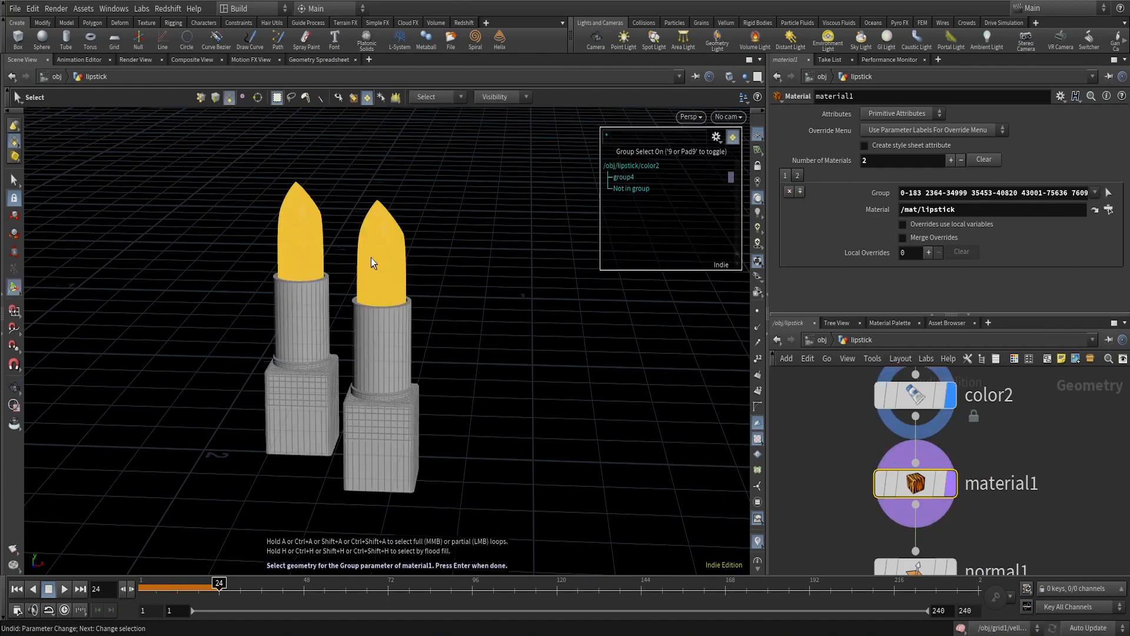
{"action": "left_click", "coordinate": [799, 176]}
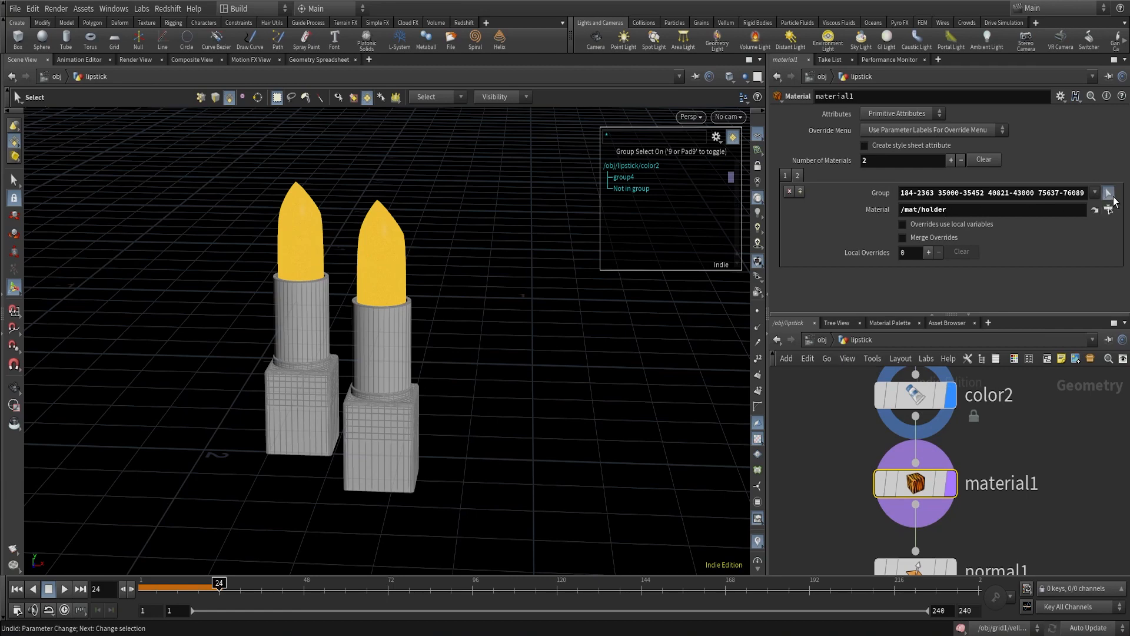
{"action": "left_click", "coordinate": [1108, 192]}
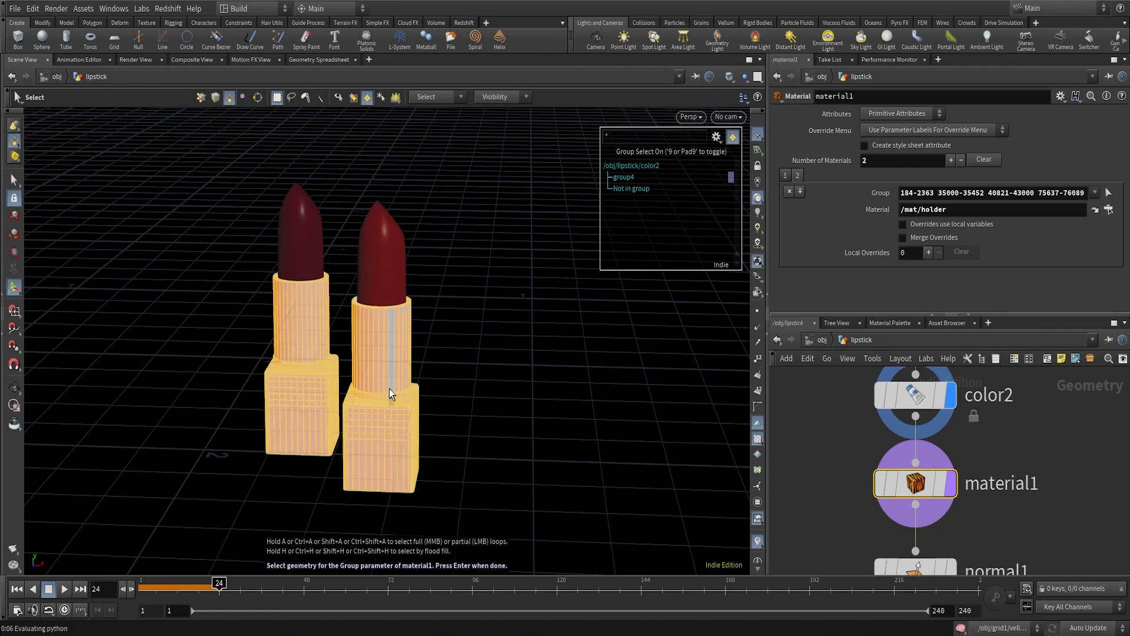
Try selecting the holder primitives by Name Attribute for material1's second group, then display material1 again
{"action": "left_click", "coordinate": [948, 485]}
{"action": "left_click", "coordinate": [1109, 193]}
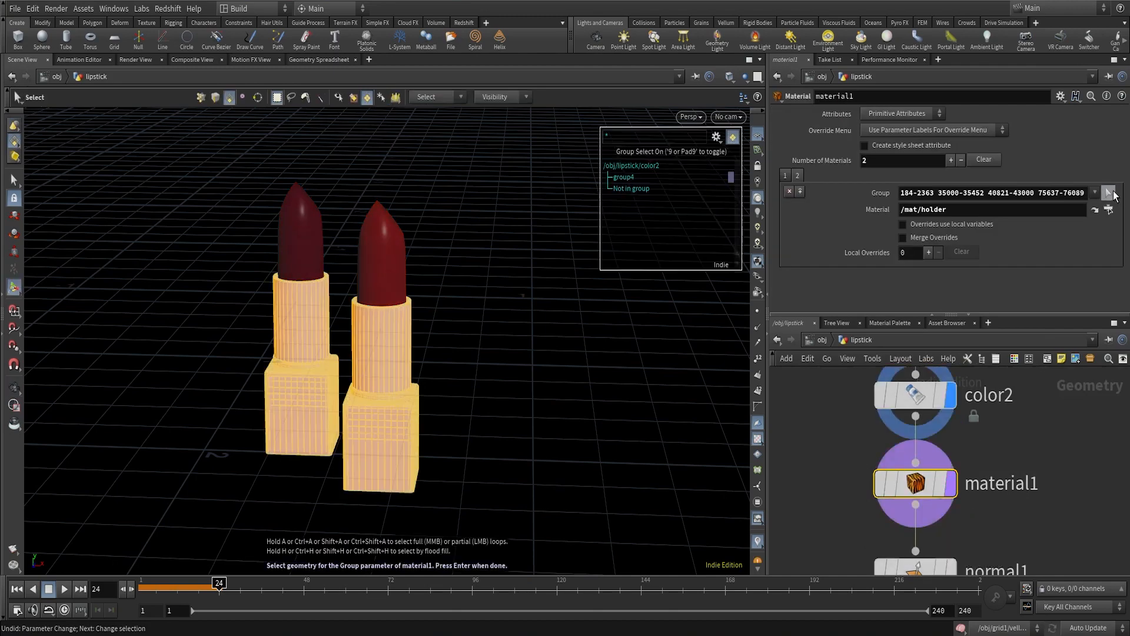
{"action": "left_click", "coordinate": [433, 97]}
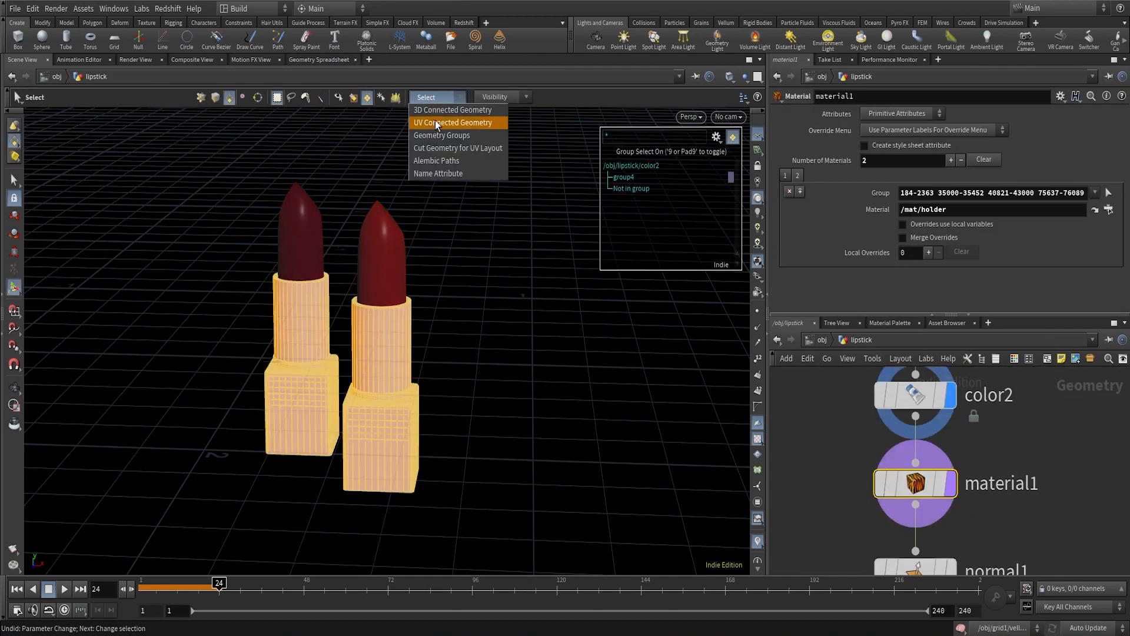
{"action": "left_click", "coordinate": [434, 171]}
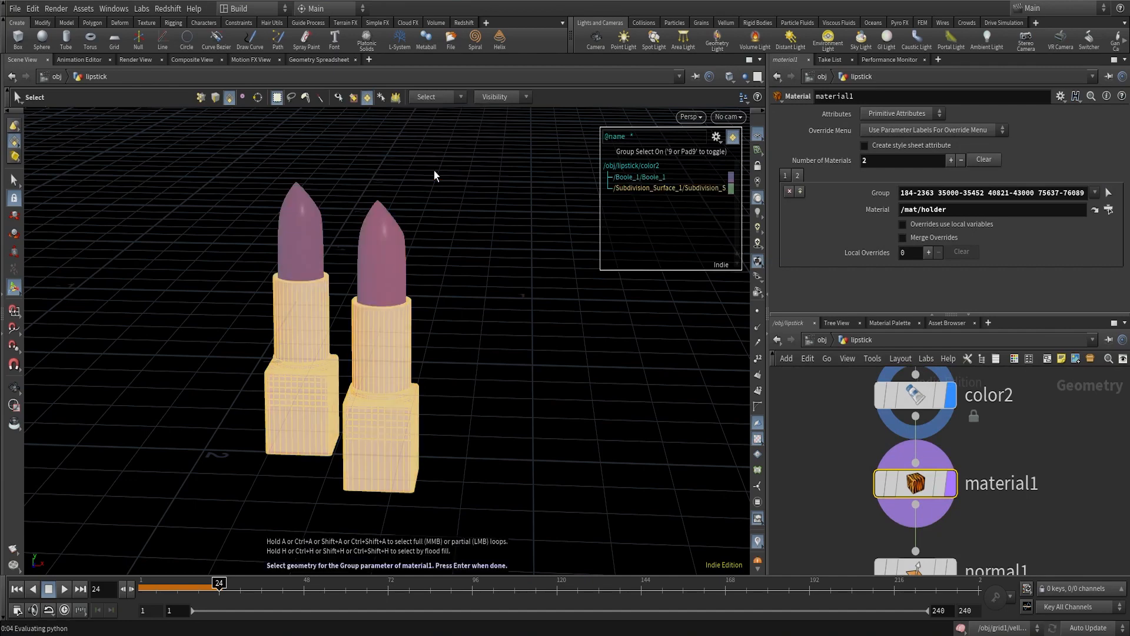
{"action": "left_click", "coordinate": [732, 142]}
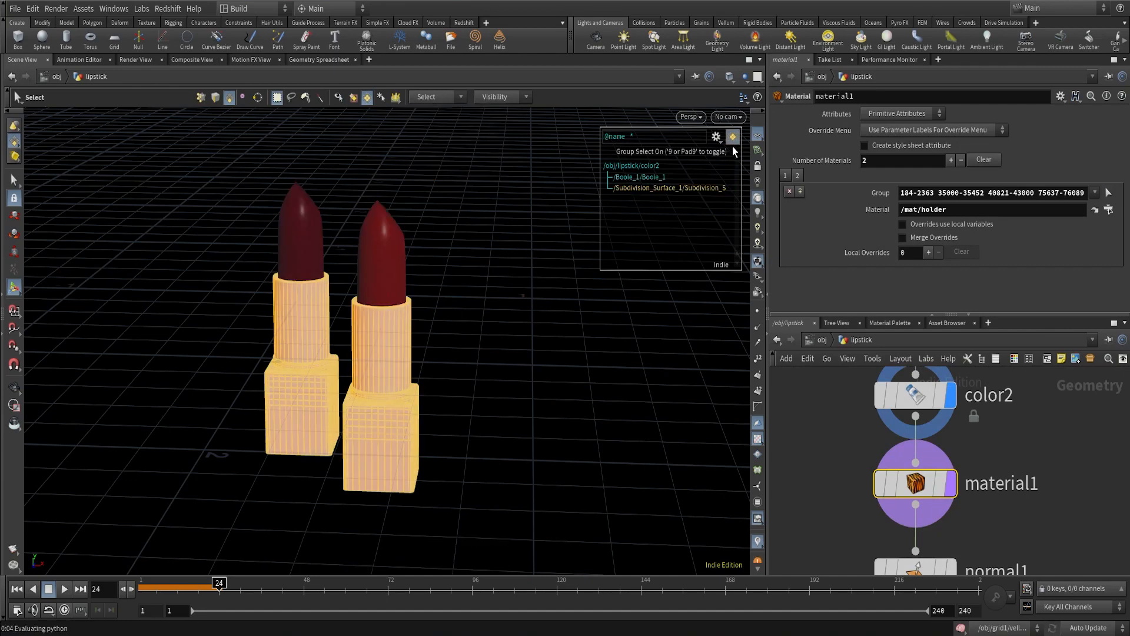
{"action": "left_click", "coordinate": [396, 362]}
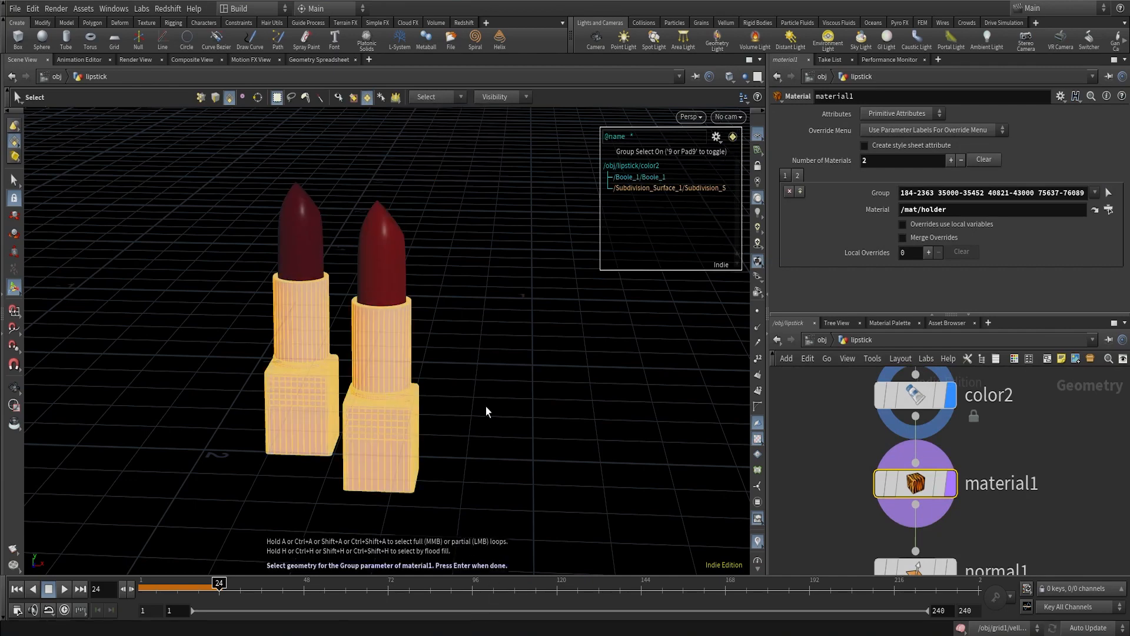
{"action": "left_click", "coordinate": [954, 492]}
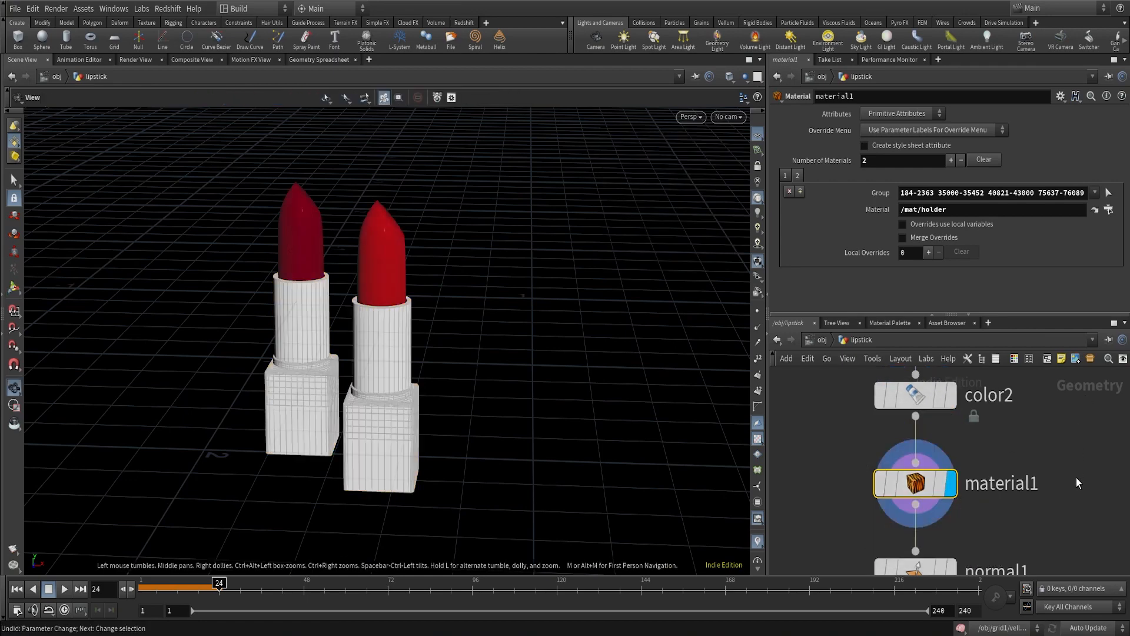
Display normal1 and review its point normal settings and the shading of the lipsticks
{"action": "scroll", "coordinate": [1075, 479], "scroll_direction": "down", "scroll_amount": 3}
{"action": "middle_click_drag", "start_coordinate": [1065, 485], "coordinate": [1051, 473]}
{"action": "scroll", "coordinate": [1013, 476], "scroll_direction": "up", "scroll_amount": 3}
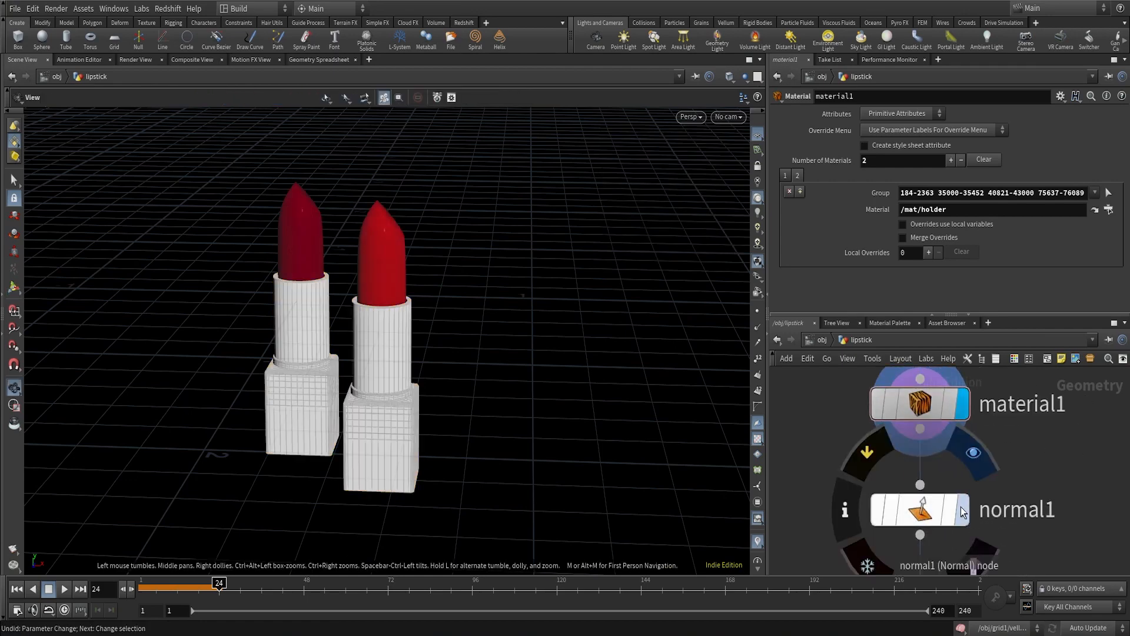
{"action": "left_click", "coordinate": [923, 515]}
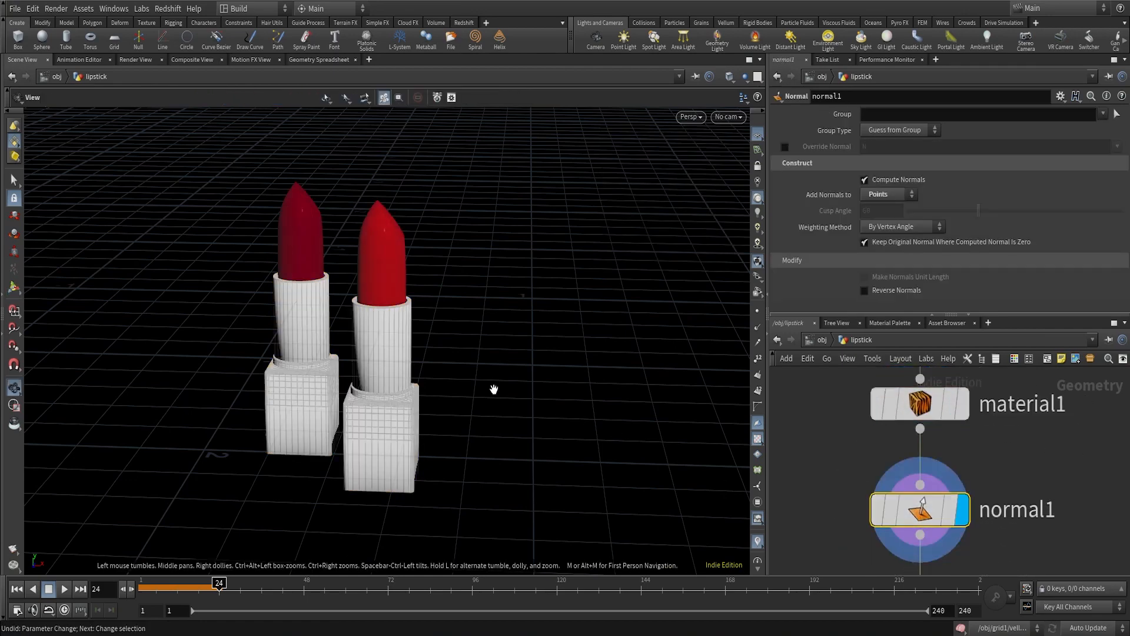
{"action": "left_click_drag", "start_coordinate": [493, 391], "coordinate": [365, 328]}
Display material1 and examine the shading at the lipstick tips up close without the computed normals
{"action": "left_click", "coordinate": [963, 404]}
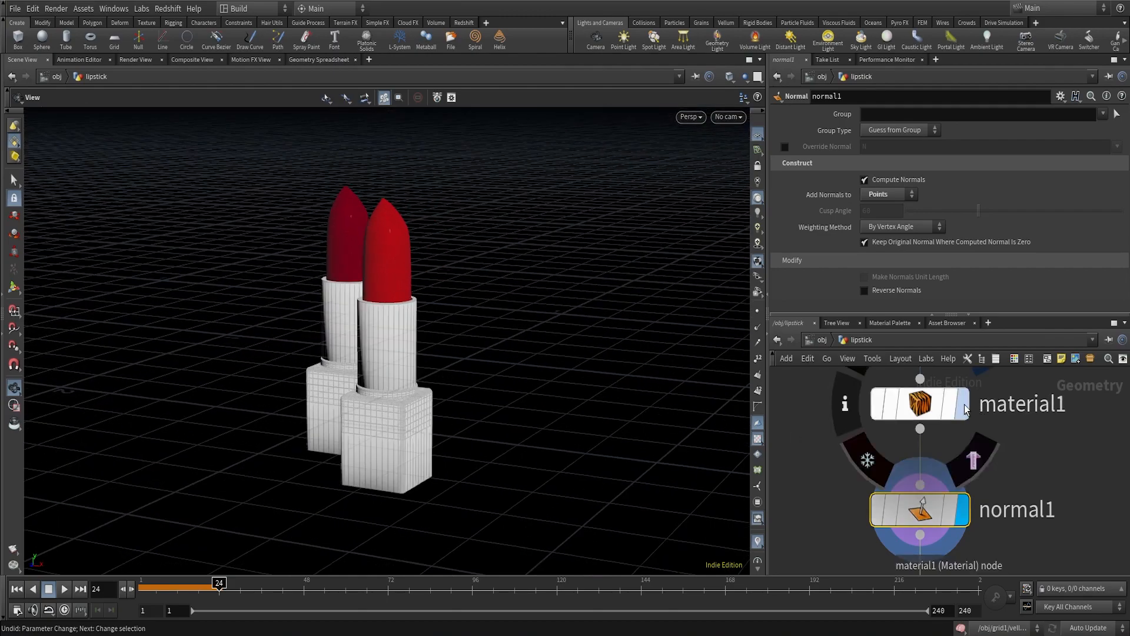
{"action": "left_click_drag", "start_coordinate": [559, 371], "coordinate": [389, 348]}
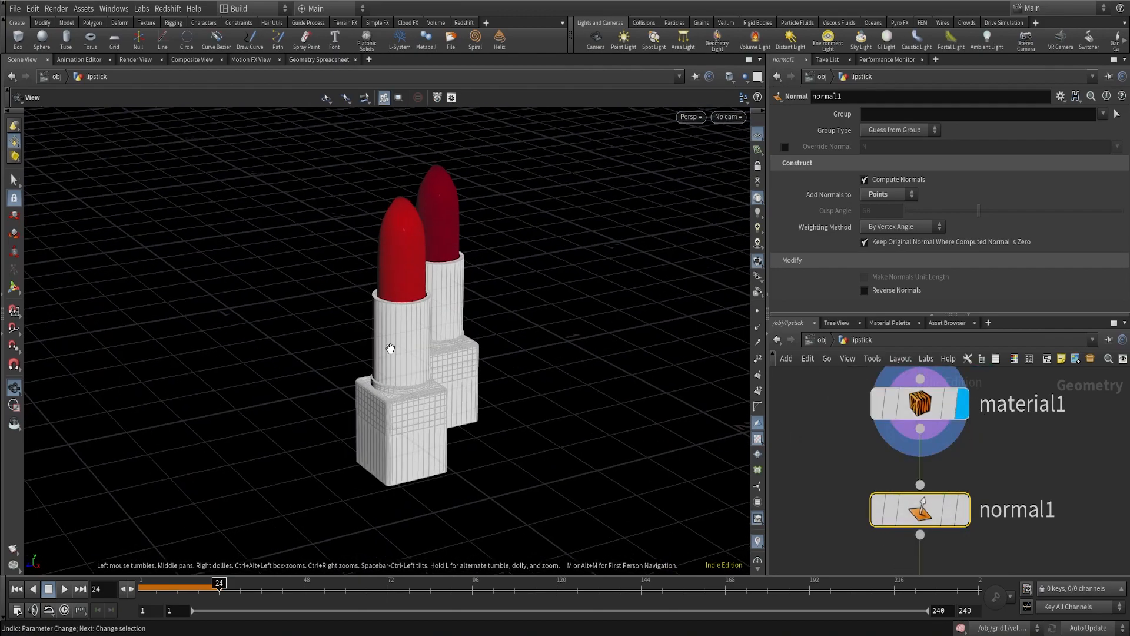
{"action": "right_click_drag", "start_coordinate": [388, 348], "coordinate": [539, 189]}
{"action": "middle_click_drag", "start_coordinate": [540, 189], "coordinate": [510, 429]}
{"action": "right_click_drag", "start_coordinate": [469, 413], "coordinate": [562, 237]}
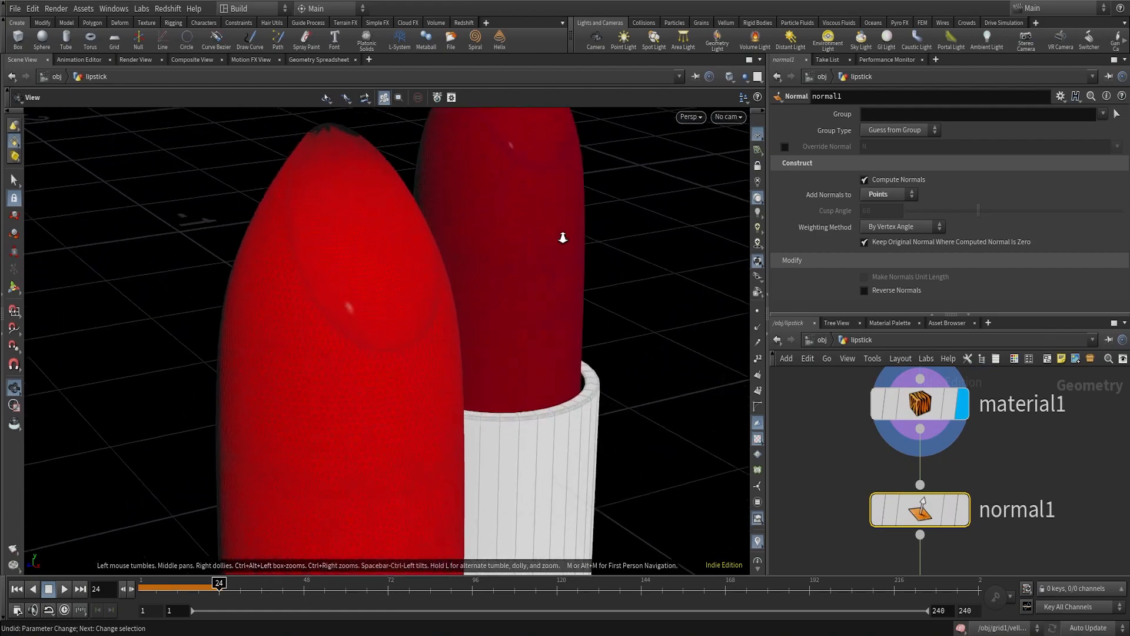
{"action": "middle_click_drag", "start_coordinate": [415, 257], "coordinate": [425, 380]}
{"action": "right_click_drag", "start_coordinate": [376, 312], "coordinate": [481, 206]}
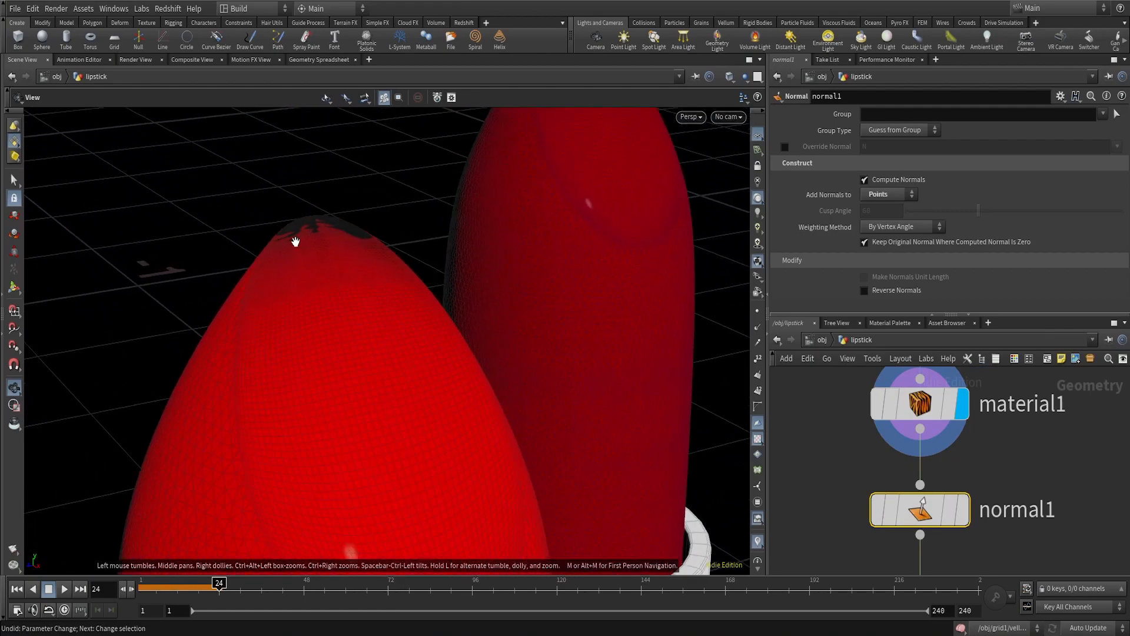
{"action": "mouse_move", "coordinate": [295, 242]}
{"action": "left_mouse_down"}
{"action": "mouse_move", "coordinate": [408, 259]}
{"action": "mouse_move", "coordinate": [394, 232]}
{"action": "mouse_move", "coordinate": [247, 237]}
{"action": "mouse_move", "coordinate": [195, 222]}
{"action": "mouse_move", "coordinate": [288, 238]}
{"action": "left_mouse_up"}
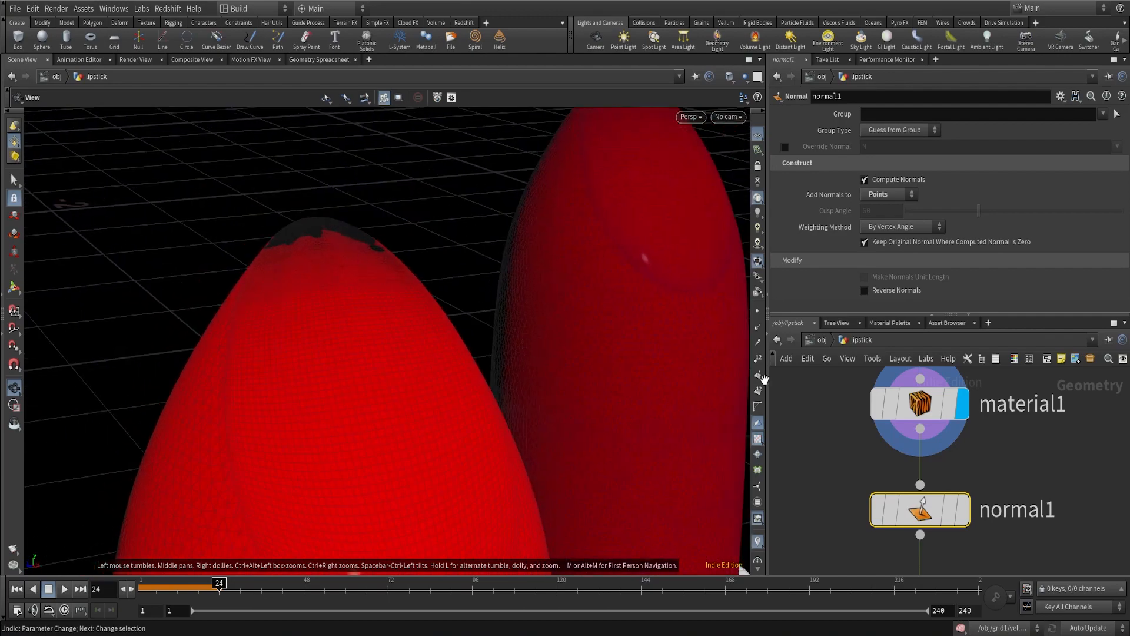
Display normal1 again and compare the shading of the lipstick tips from close up and farther away
{"action": "left_click", "coordinate": [966, 510]}
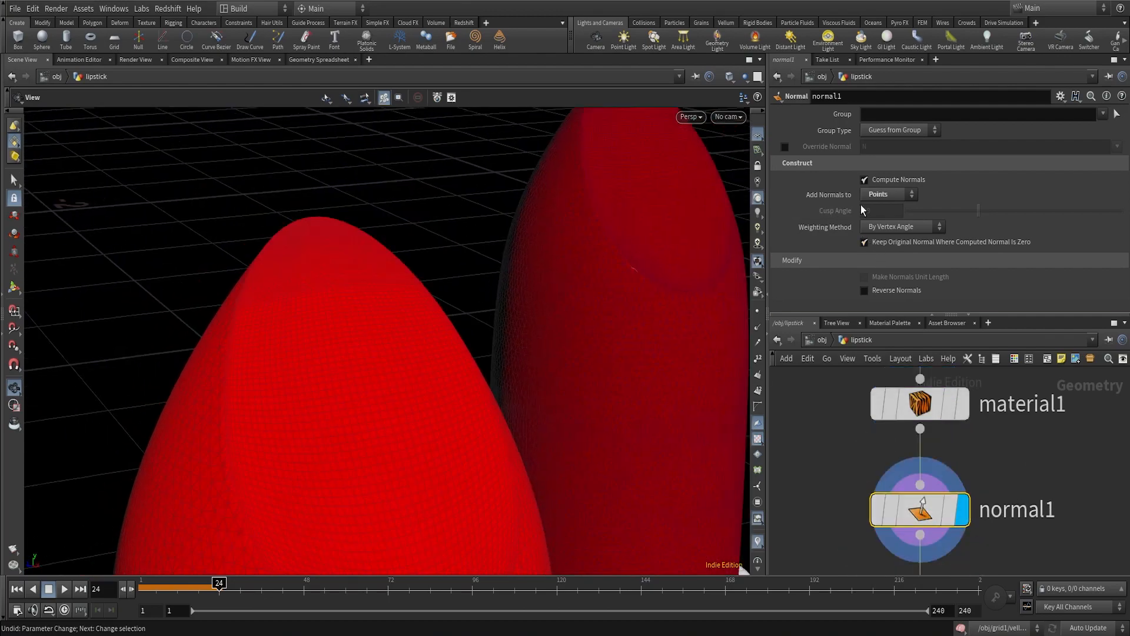
{"action": "right_click_drag", "start_coordinate": [485, 328], "coordinate": [561, 440]}
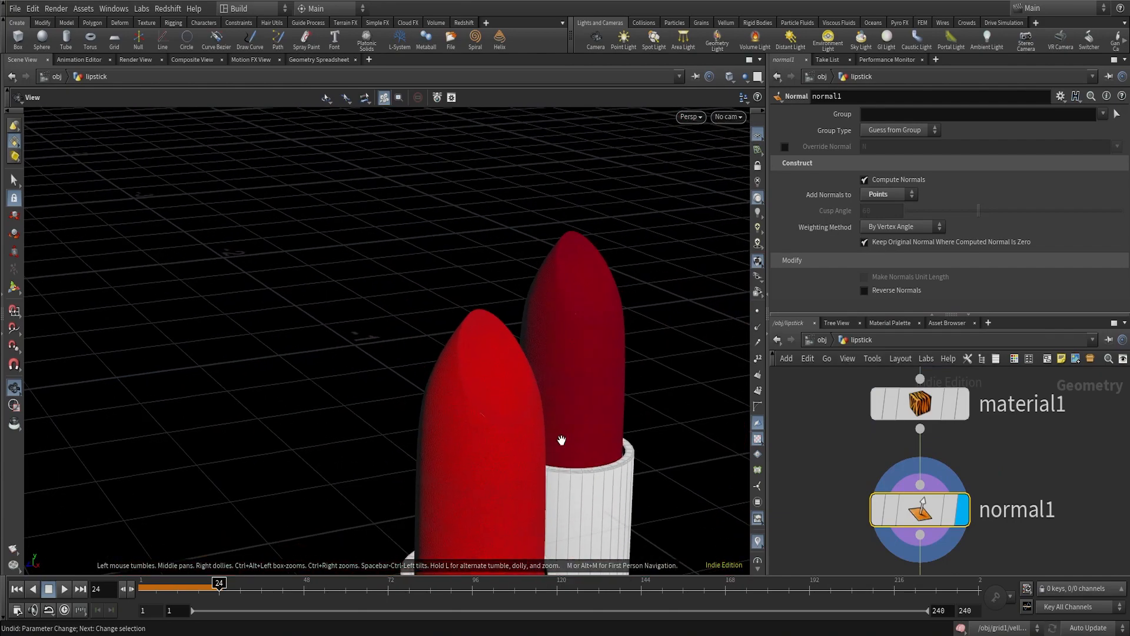
{"action": "scroll", "coordinate": [1040, 506], "scroll_direction": "down", "scroll_amount": 3}
{"action": "middle_click_drag", "start_coordinate": [1040, 512], "coordinate": [1040, 428]}
{"action": "right_click_drag", "start_coordinate": [508, 362], "coordinate": [568, 446]}
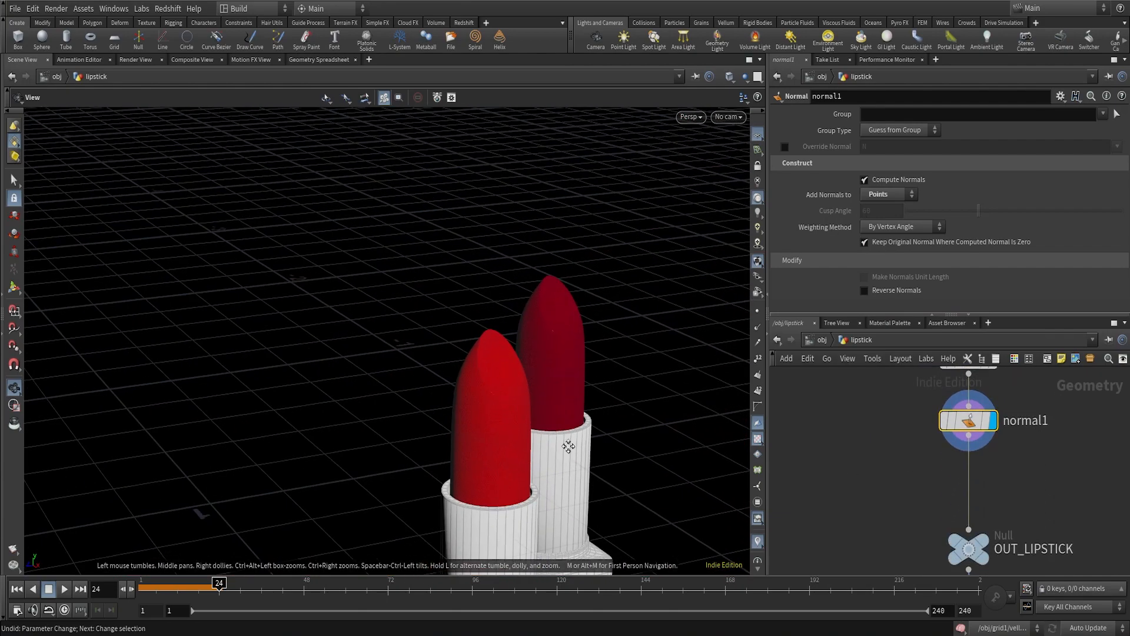
{"action": "left_click_drag", "start_coordinate": [568, 446], "coordinate": [493, 338]}
View the lipsticks through the cam2 camera and display the OUT_LIPSTICK null
{"action": "left_click", "coordinate": [730, 118]}
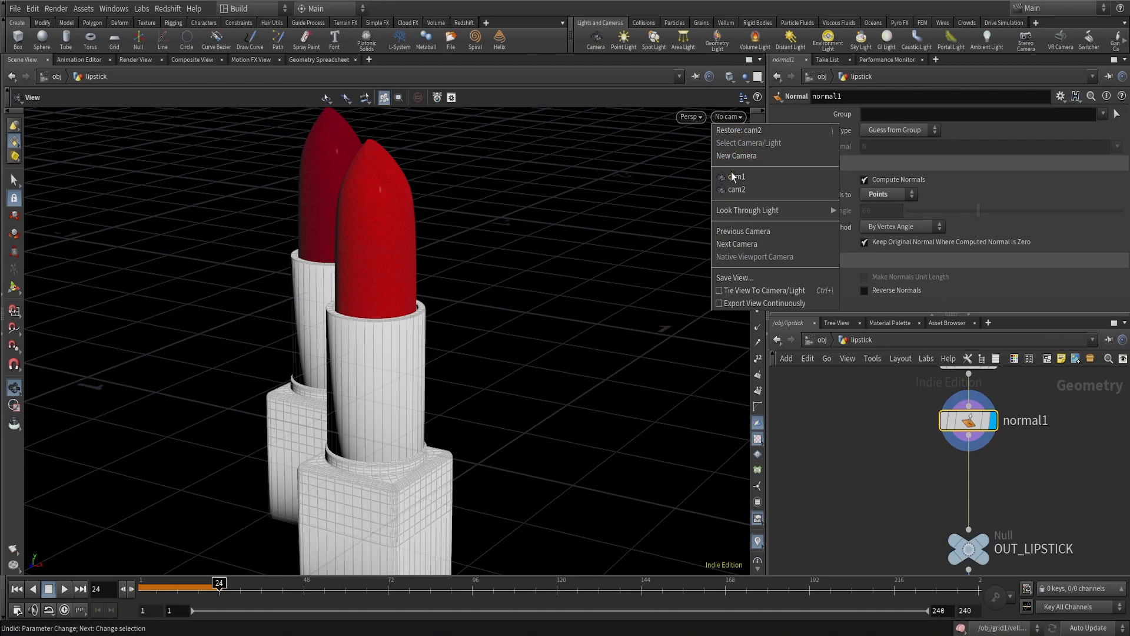
{"action": "left_click", "coordinate": [731, 190]}
{"action": "scroll", "coordinate": [1043, 478], "scroll_direction": "down", "scroll_amount": 2}
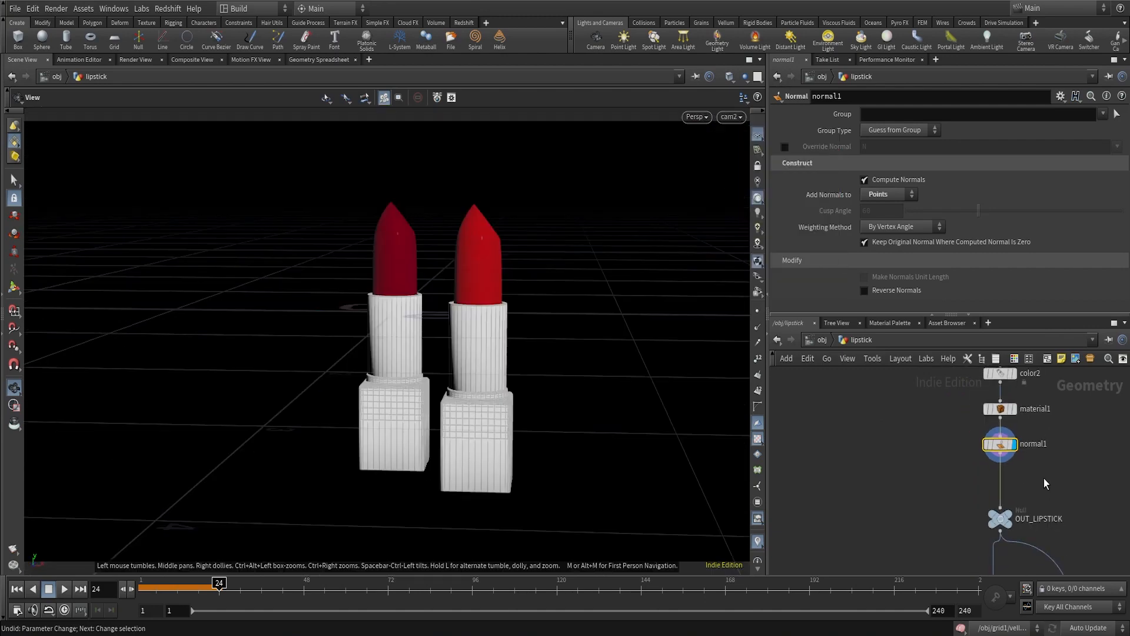
{"action": "middle_click_drag", "start_coordinate": [1044, 478], "coordinate": [949, 461]}
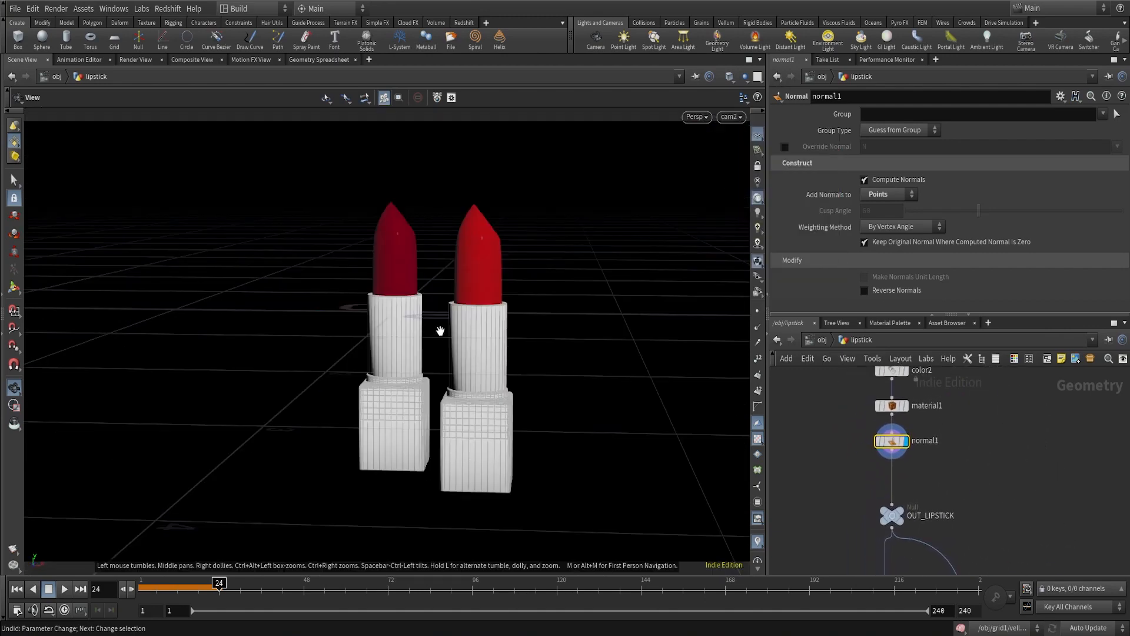
{"action": "scroll", "coordinate": [886, 516], "scroll_direction": "up", "scroll_amount": 3}
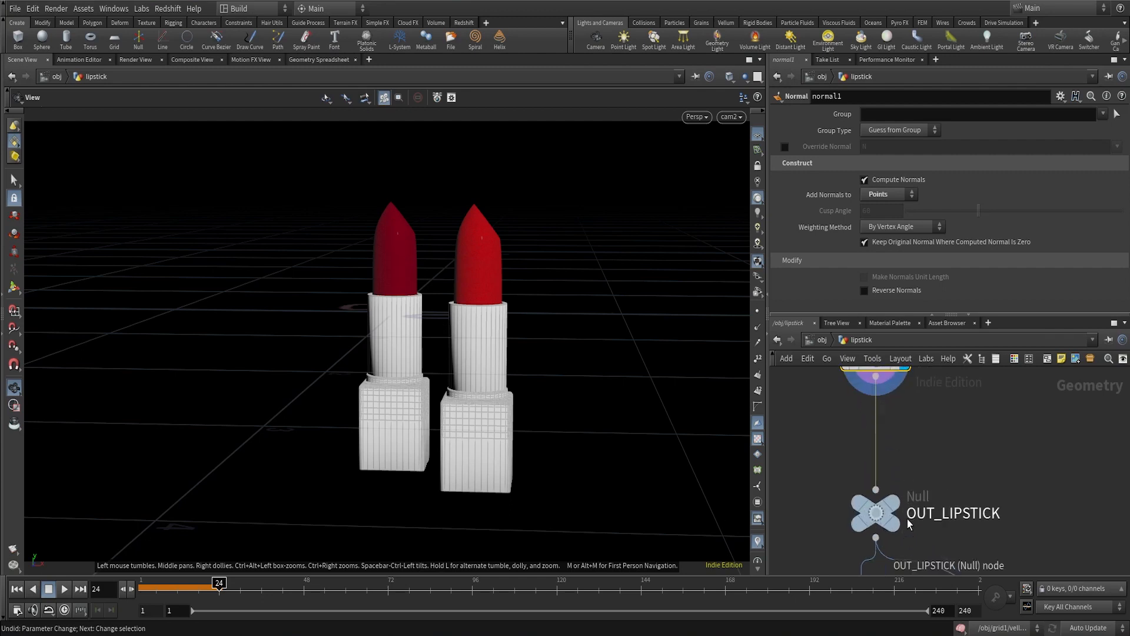
{"action": "mouse_move", "coordinate": [896, 511]}
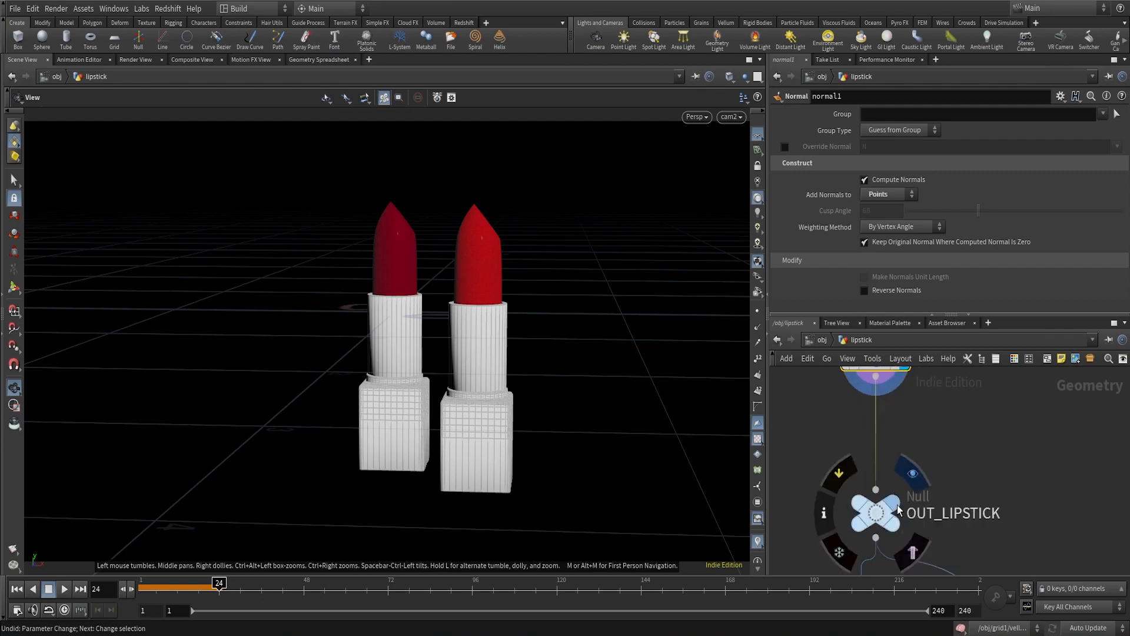
{"action": "left_click", "coordinate": [864, 497]}
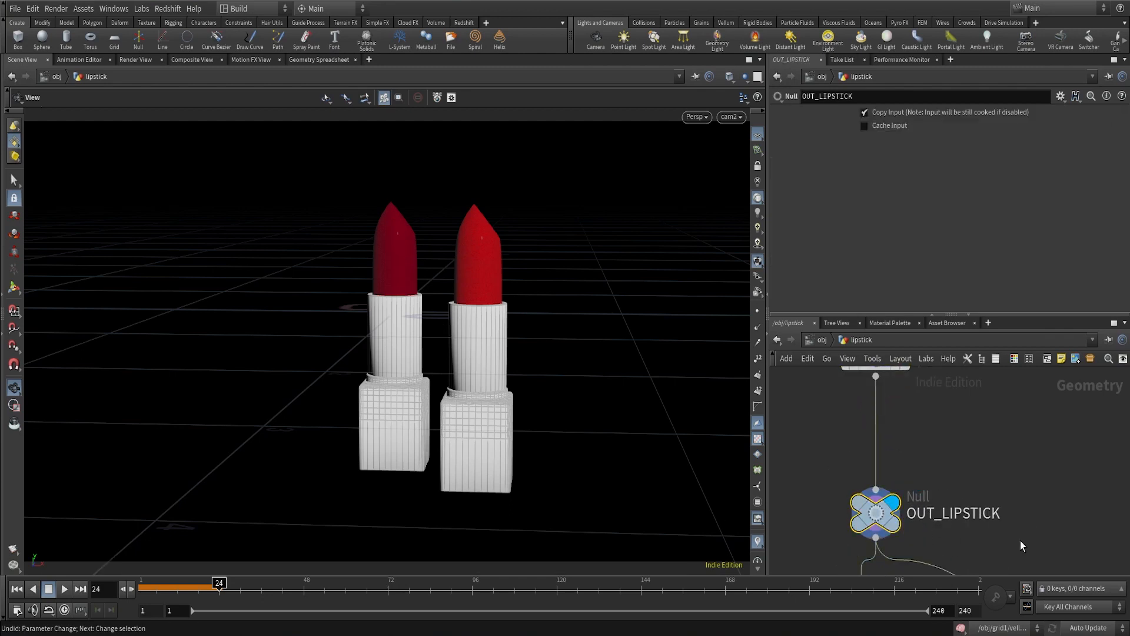
Hide the viewport reference grid and display blast1 to inspect the single isolated lipstick
{"action": "scroll", "coordinate": [927, 428], "scroll_direction": "down", "scroll_amount": 6}
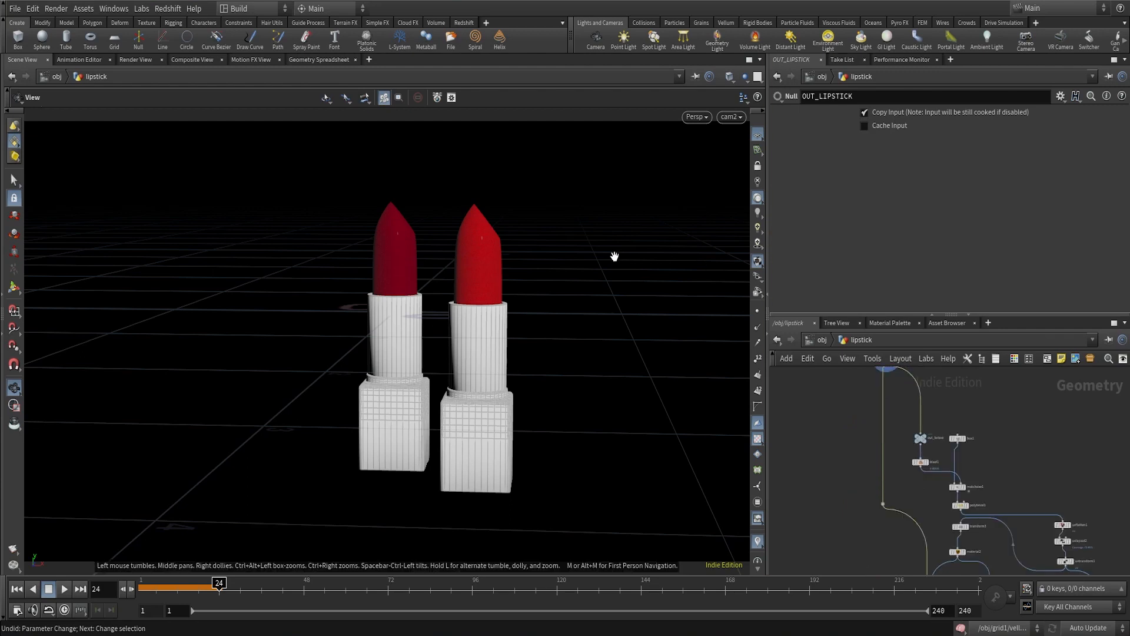
{"action": "left_click", "coordinate": [759, 142]}
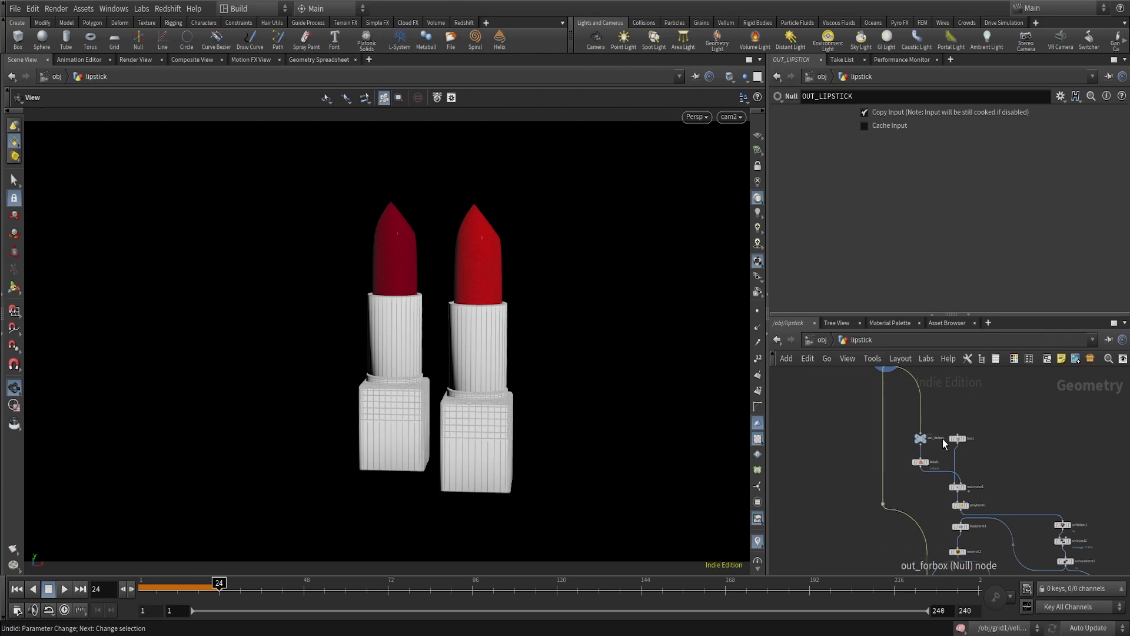
{"action": "scroll", "coordinate": [942, 440], "scroll_direction": "up", "scroll_amount": 3}
{"action": "scroll", "coordinate": [900, 386], "scroll_direction": "up", "scroll_amount": 1}
{"action": "middle_click_drag", "start_coordinate": [968, 507], "coordinate": [918, 376]}
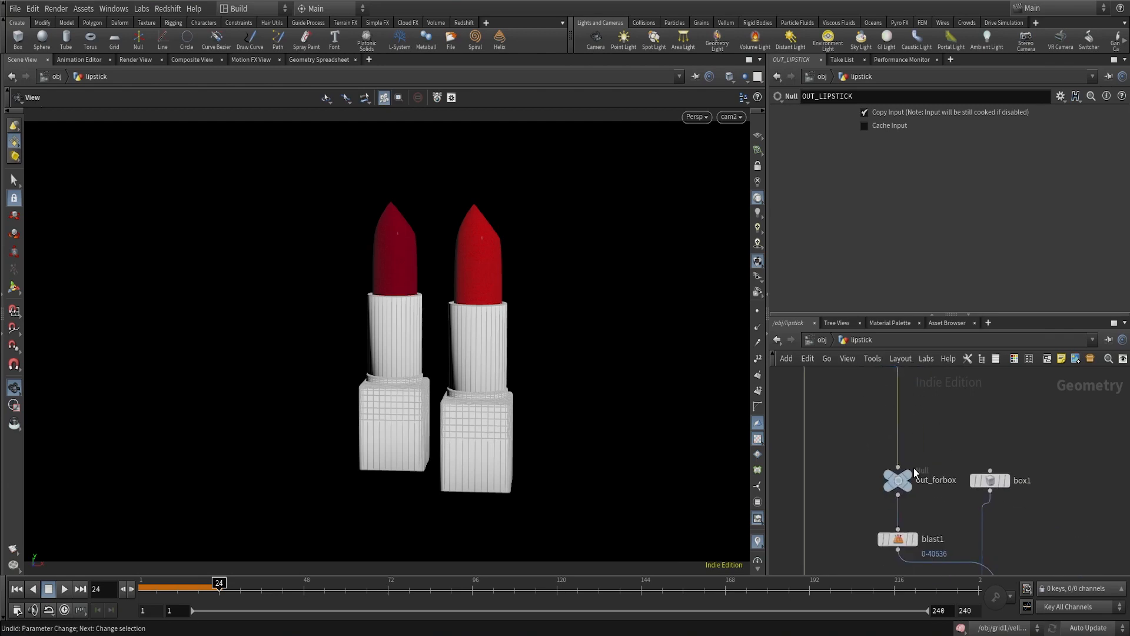
{"action": "middle_click_drag", "start_coordinate": [918, 513], "coordinate": [916, 443]}
{"action": "scroll", "coordinate": [916, 449], "scroll_direction": "up", "scroll_amount": 3}
{"action": "left_click", "coordinate": [916, 484]}
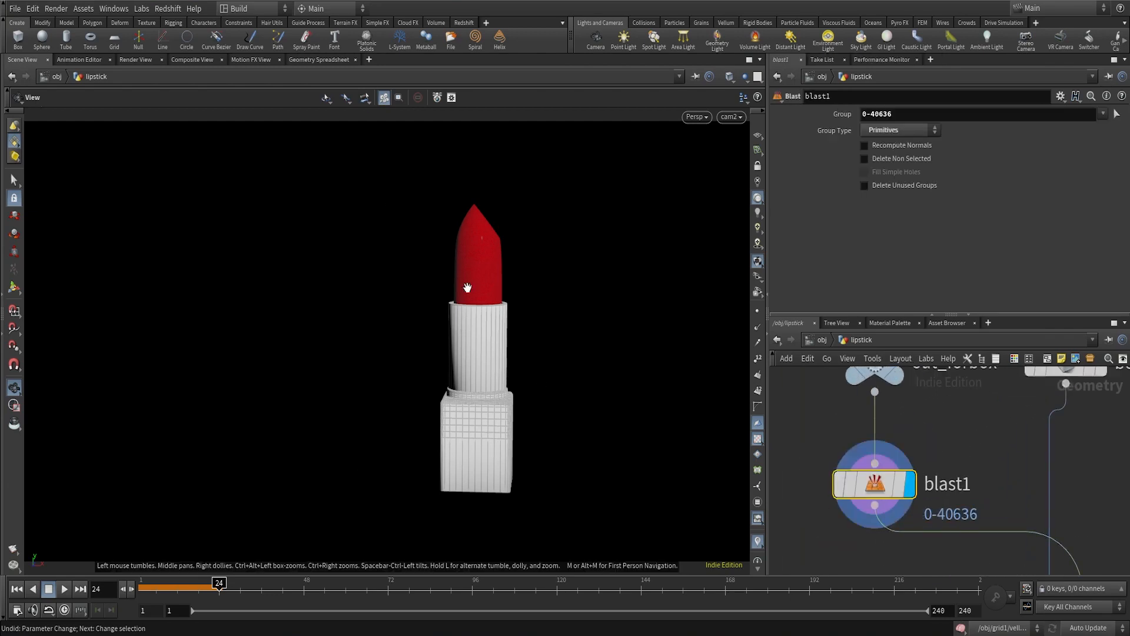
{"action": "left_click_drag", "start_coordinate": [494, 322], "coordinate": [468, 330]}
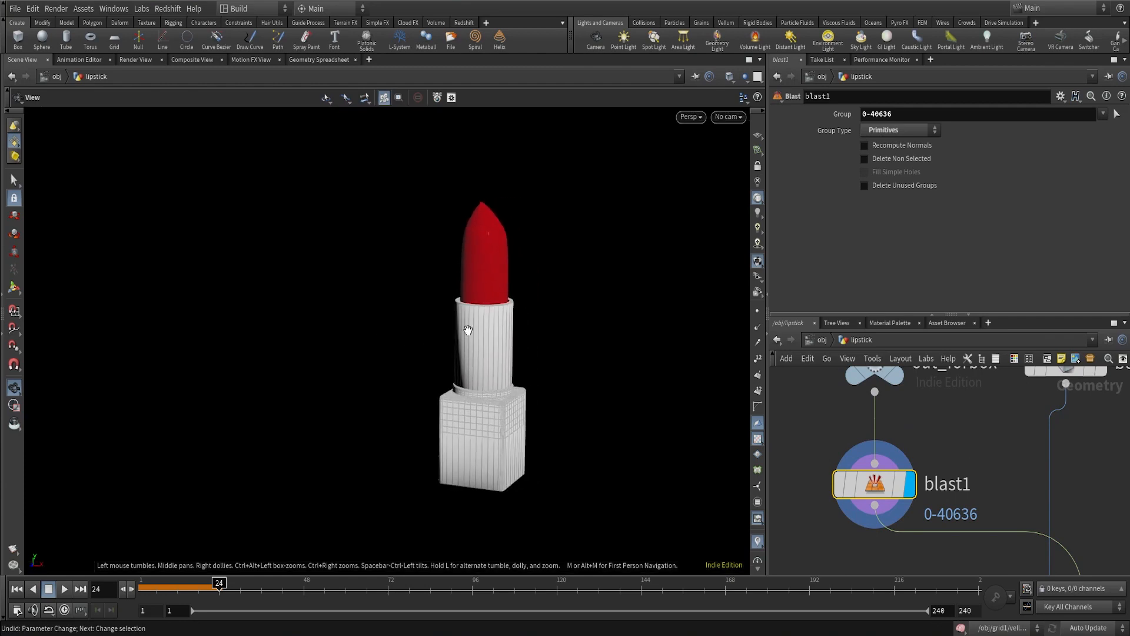
Move the box1 node farther away from blast1 and display it to inspect the divided box
{"action": "scroll", "coordinate": [919, 427], "scroll_direction": "down", "scroll_amount": 3}
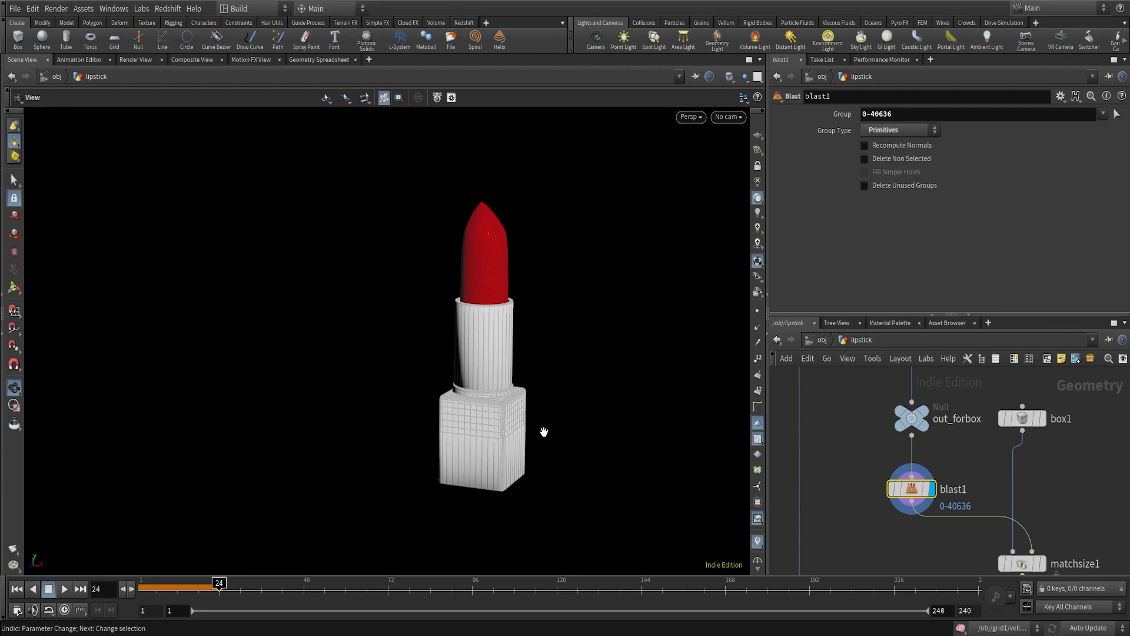
{"action": "middle_click_drag", "start_coordinate": [1064, 521], "coordinate": [1004, 491]}
{"action": "scroll", "coordinate": [995, 526], "scroll_direction": "down", "scroll_amount": 1}
{"action": "scroll", "coordinate": [989, 535], "scroll_direction": "up", "scroll_amount": 1}
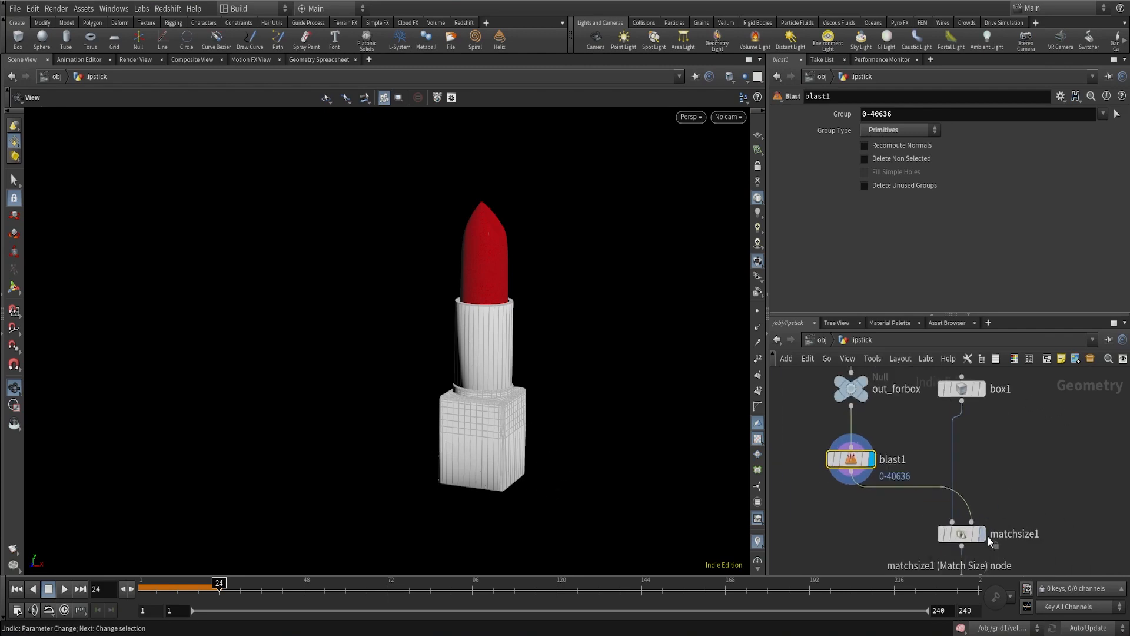
{"action": "left_click_drag", "start_coordinate": [984, 390], "coordinate": [1072, 432]}
{"action": "left_click", "coordinate": [1067, 430]}
{"action": "left_click", "coordinate": [1044, 431]}
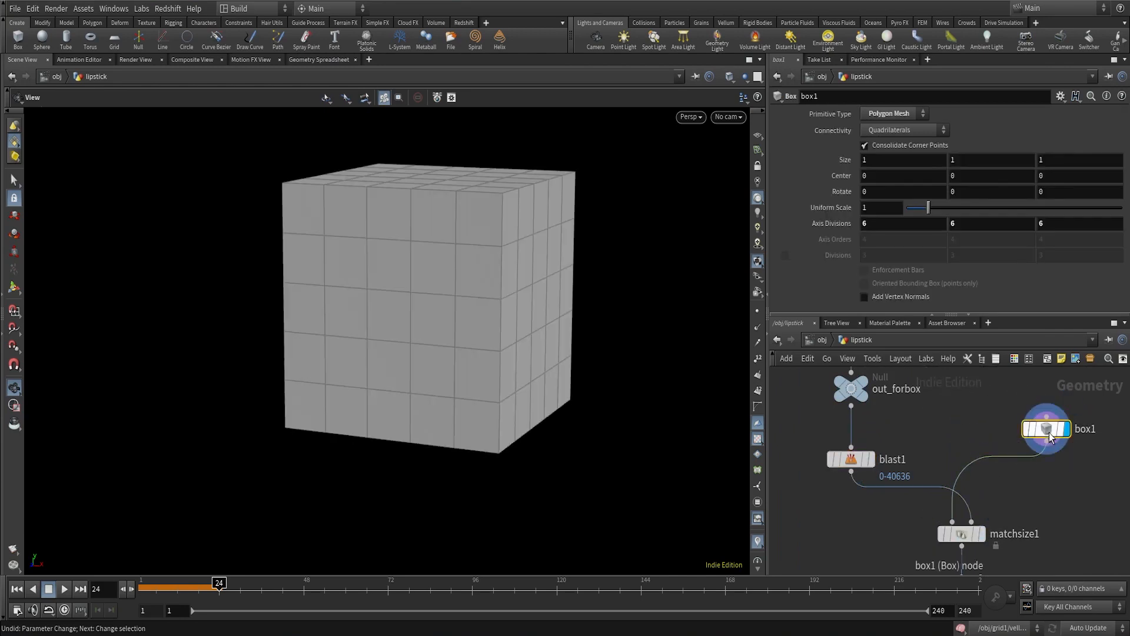
{"action": "left_click_drag", "start_coordinate": [462, 335], "coordinate": [378, 351]}
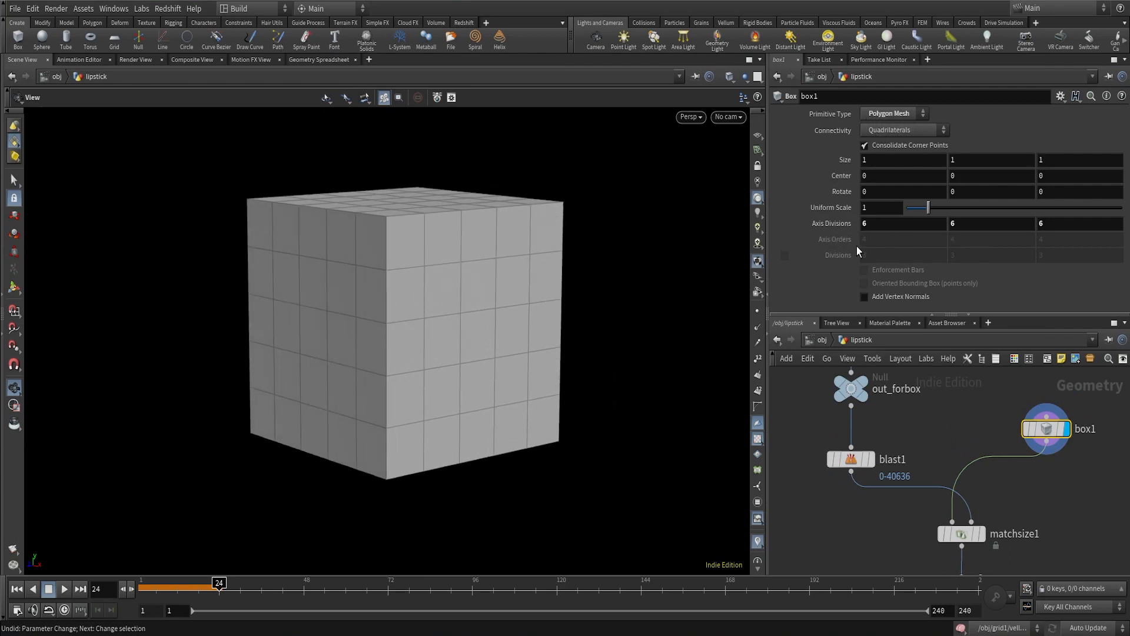
Show the reference grid again and display blast1 with box1 templated to compare the box and the lipstick
{"action": "left_click", "coordinate": [758, 135]}
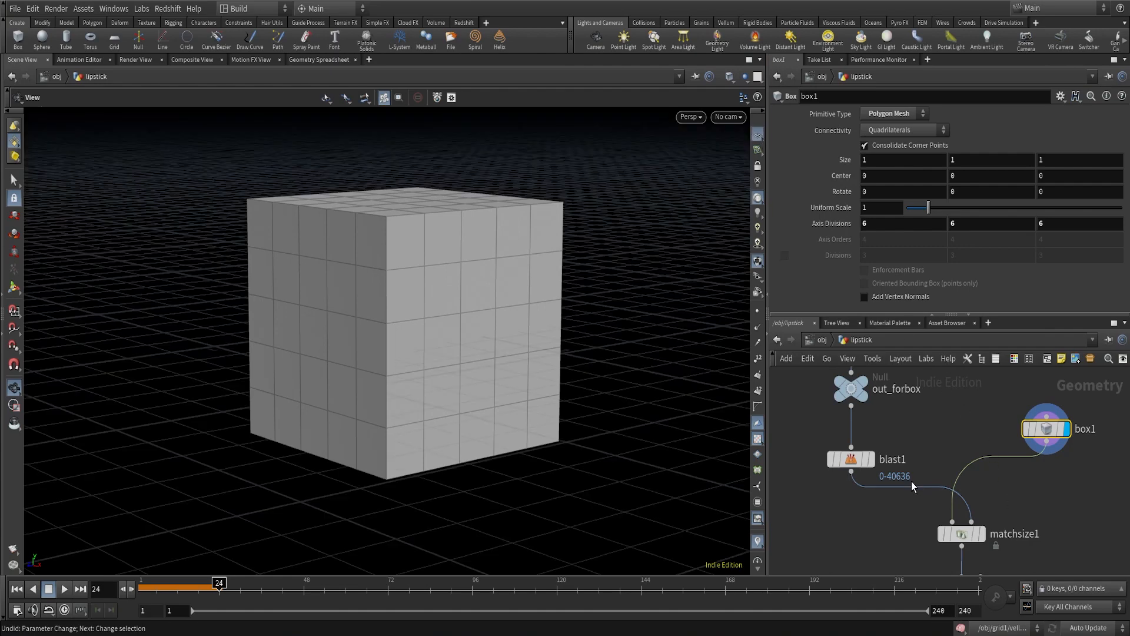
{"action": "mouse_move", "coordinate": [859, 461]}
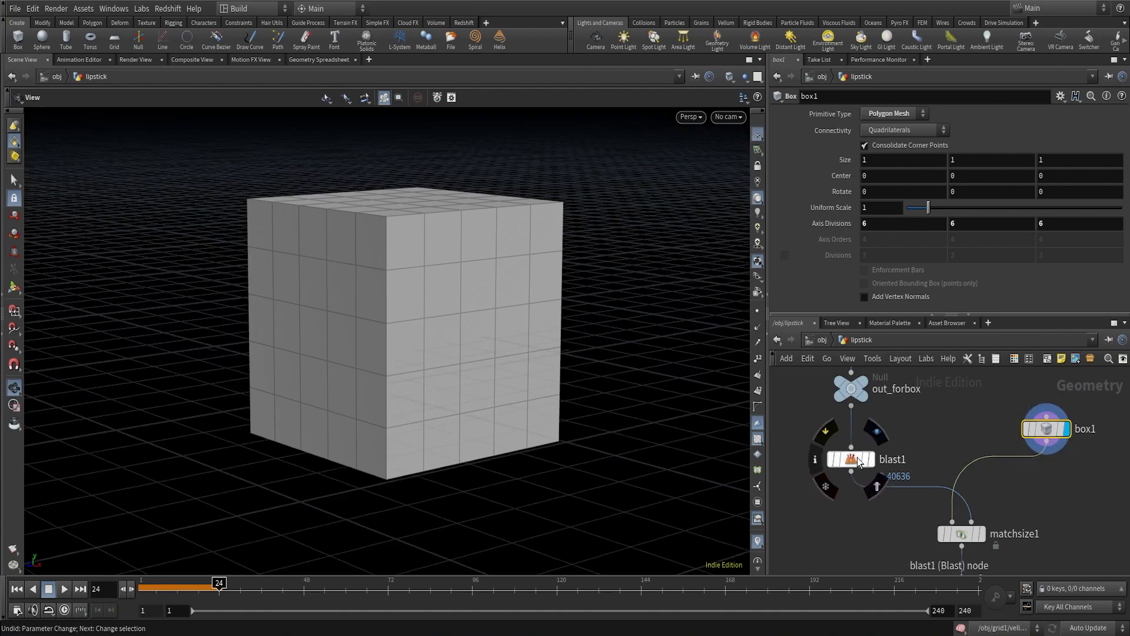
{"action": "left_click", "coordinate": [877, 431]}
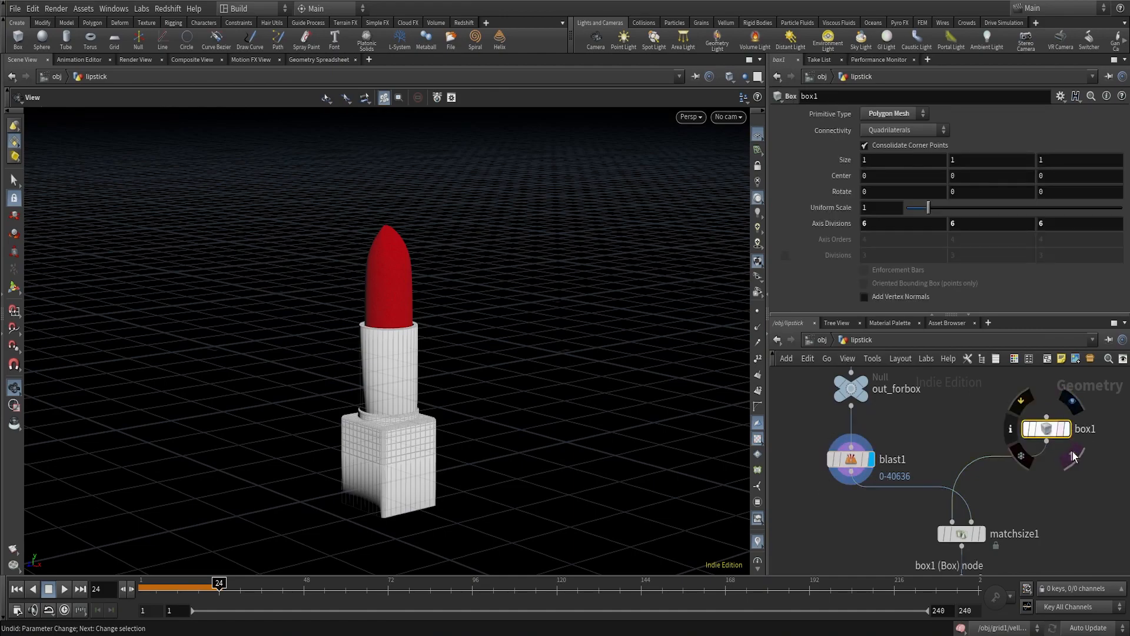
{"action": "left_click", "coordinate": [1065, 428]}
{"action": "left_click_drag", "start_coordinate": [450, 397], "coordinate": [589, 406]}
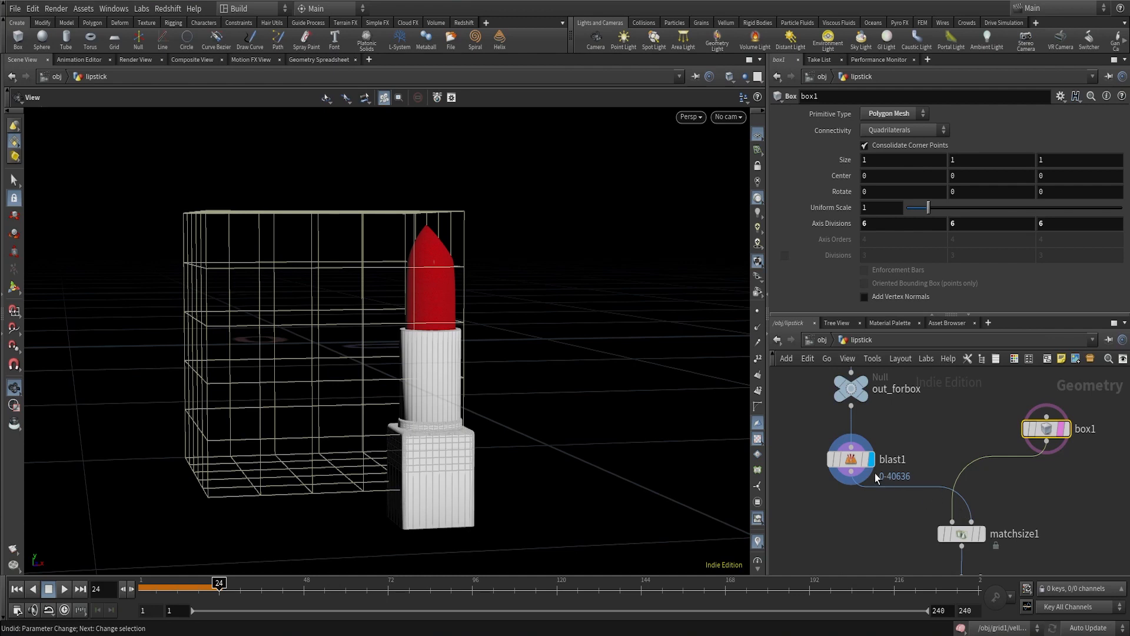
Display matchsize1 and review its matching settings while box1 is still templated
{"action": "left_click", "coordinate": [982, 536]}
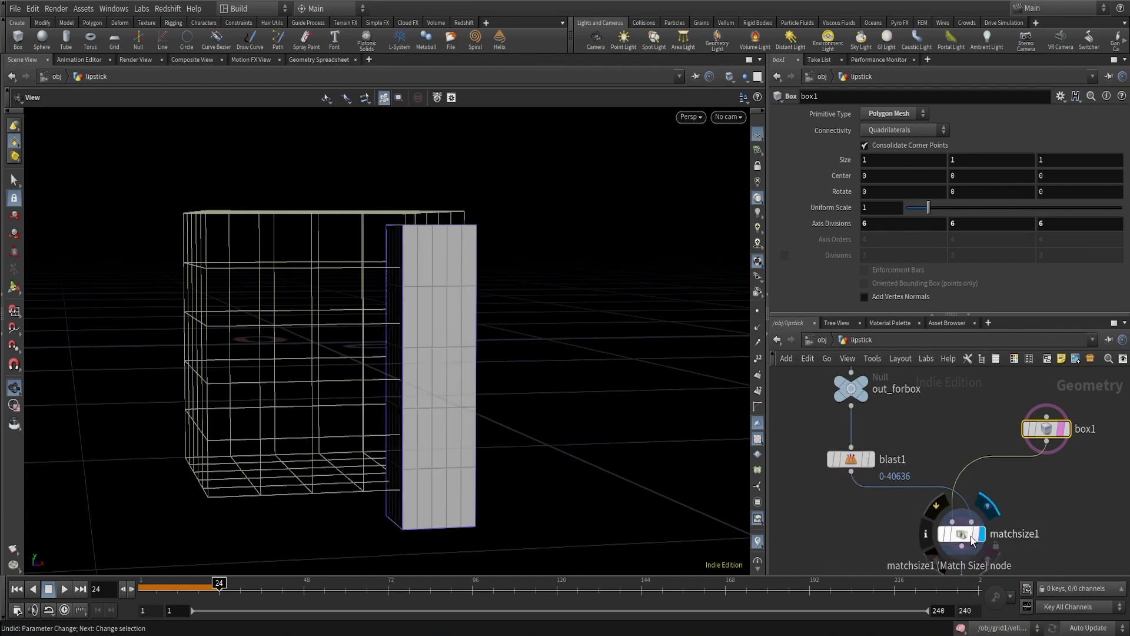
{"action": "left_click", "coordinate": [970, 537]}
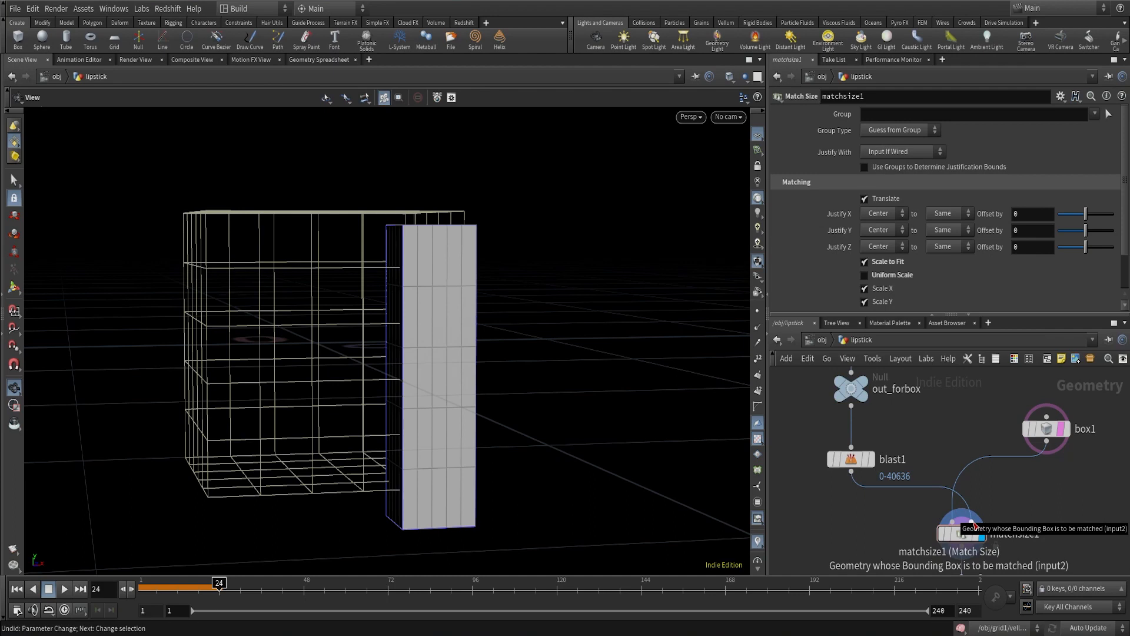
{"action": "scroll", "coordinate": [1066, 518], "scroll_direction": "down", "scroll_amount": 3}
{"action": "middle_click_drag", "start_coordinate": [1065, 519], "coordinate": [1032, 433]}
{"action": "scroll", "coordinate": [1000, 473], "scroll_direction": "up", "scroll_amount": 3}
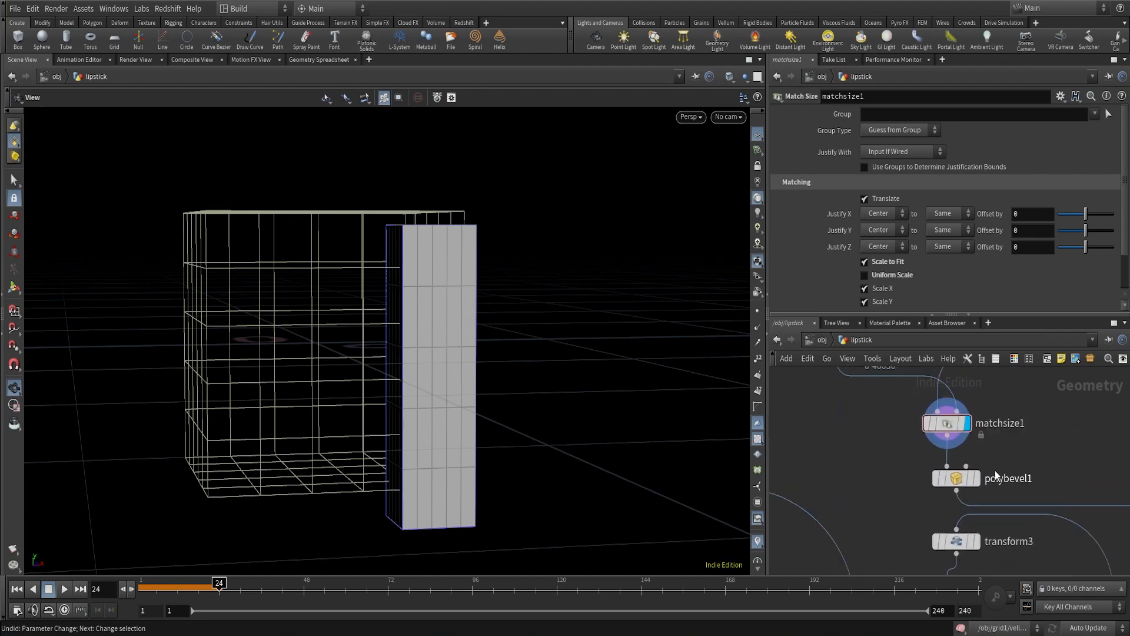
Turn off the box1 template and inspect the matchsize1 box on its own from above
{"action": "scroll", "coordinate": [996, 470], "scroll_direction": "down", "scroll_amount": 2}
{"action": "middle_click_drag", "start_coordinate": [1030, 386], "coordinate": [1030, 456]}
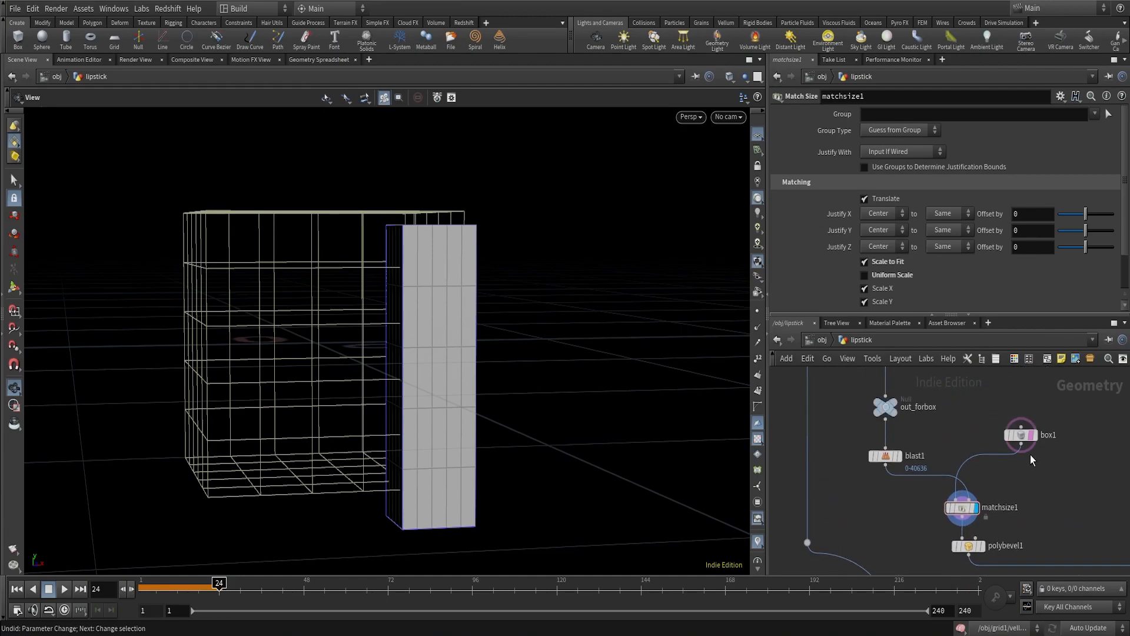
{"action": "left_click", "coordinate": [1040, 457]}
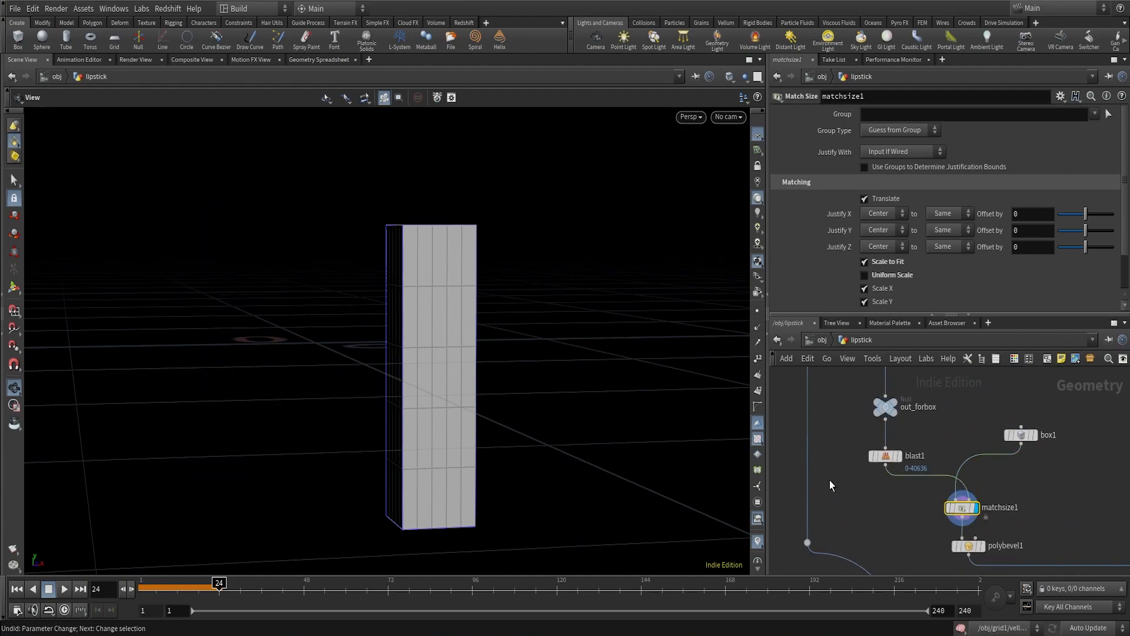
{"action": "left_click_drag", "start_coordinate": [485, 348], "coordinate": [498, 377]}
{"action": "left_click_drag", "start_coordinate": [383, 284], "coordinate": [414, 328]}
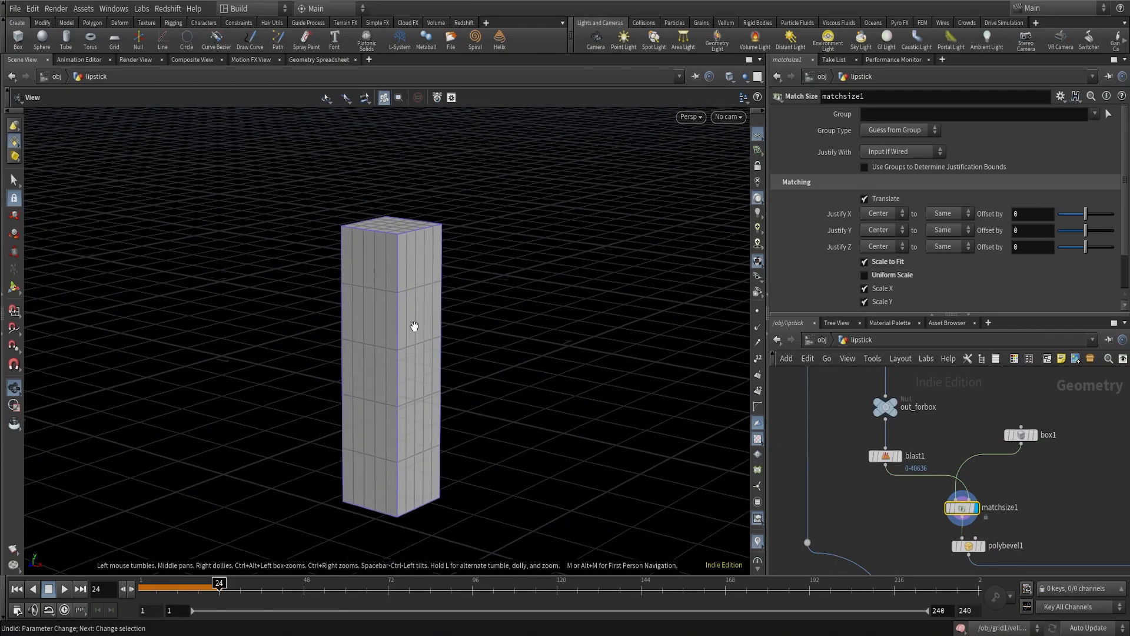
Display polybevel1 and examine the rounded upper edges of the box up close
{"action": "scroll", "coordinate": [1019, 533], "scroll_direction": "up", "scroll_amount": 5}
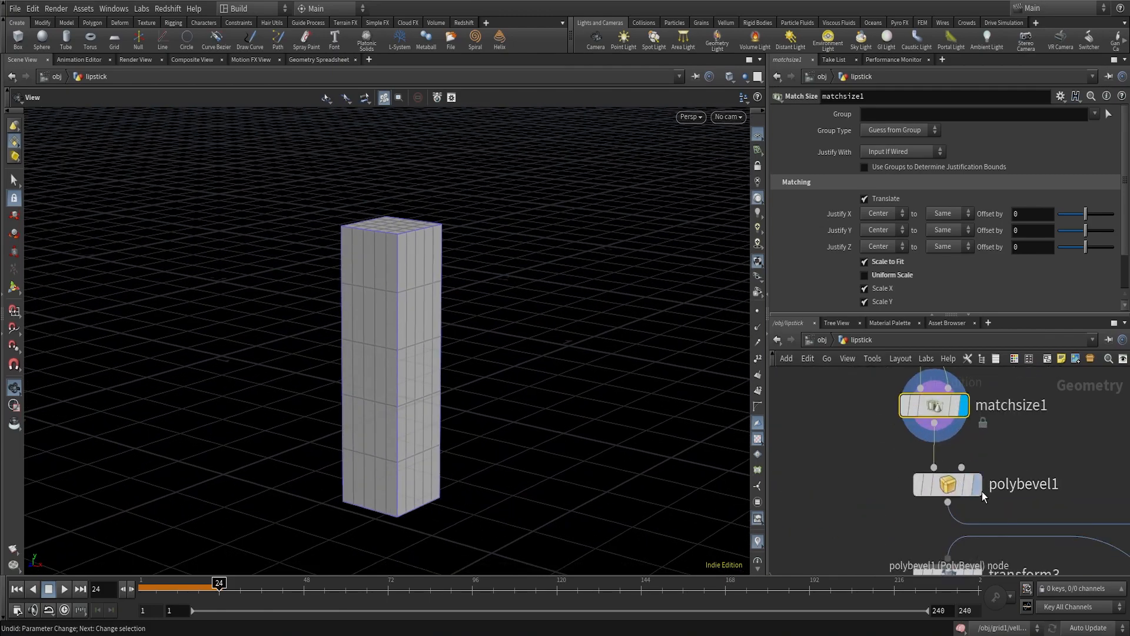
{"action": "left_click", "coordinate": [946, 489]}
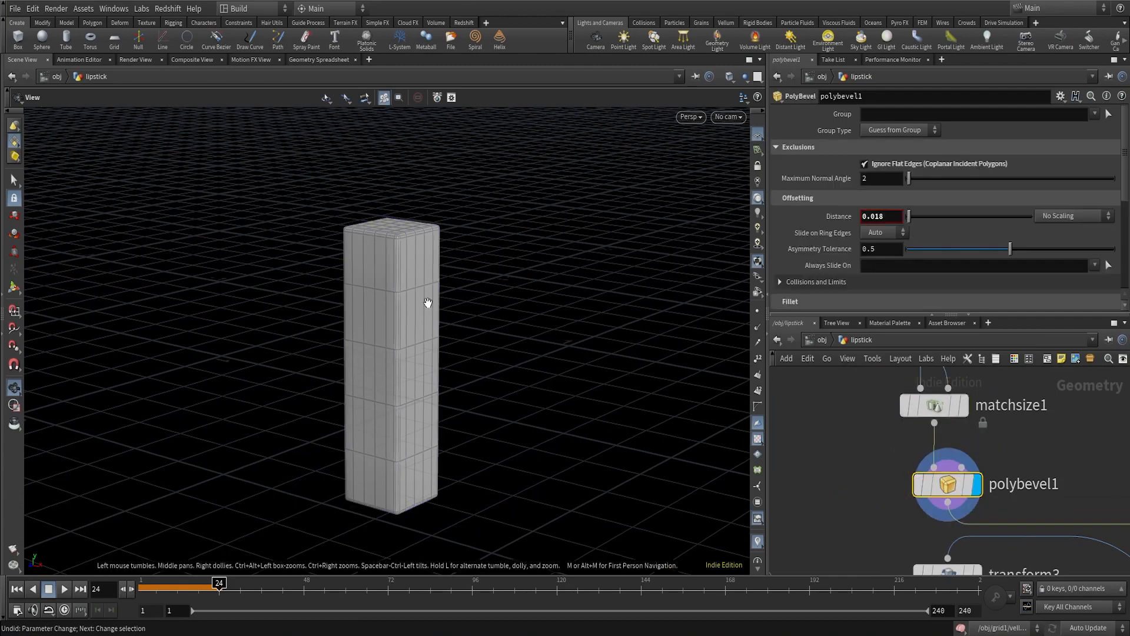
{"action": "right_click_drag", "start_coordinate": [370, 240], "coordinate": [499, 164]}
{"action": "left_click_drag", "start_coordinate": [499, 164], "coordinate": [393, 319]}
{"action": "right_click_drag", "start_coordinate": [393, 319], "coordinate": [545, 217]}
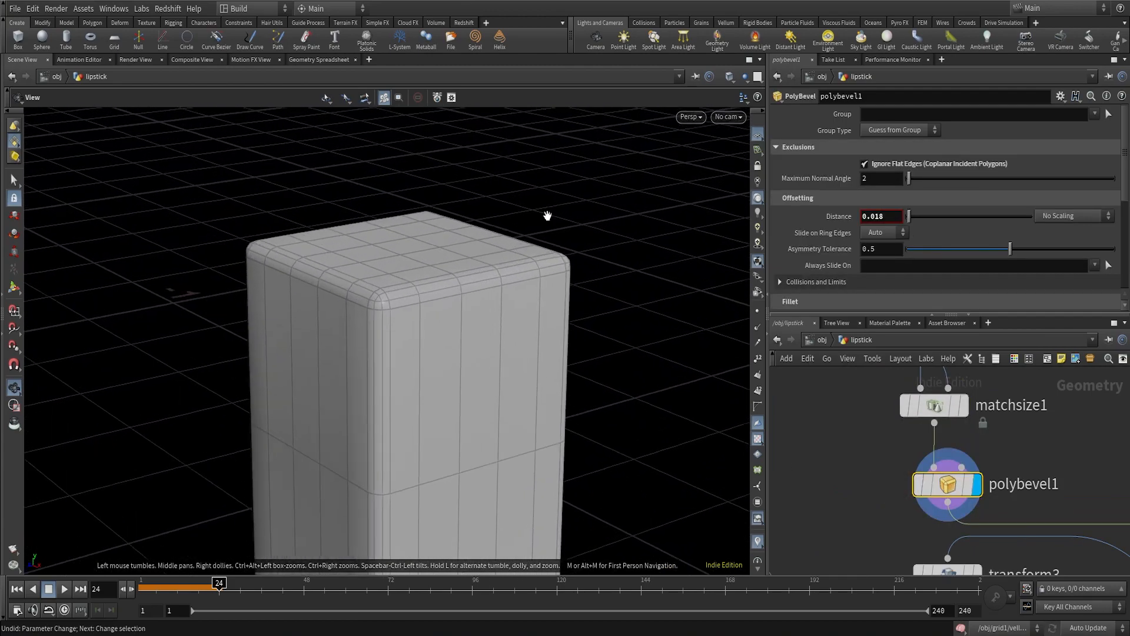
Display matchsize1 again and examine the sharp upper corner of the box without the bevel
{"action": "left_click", "coordinate": [963, 406]}
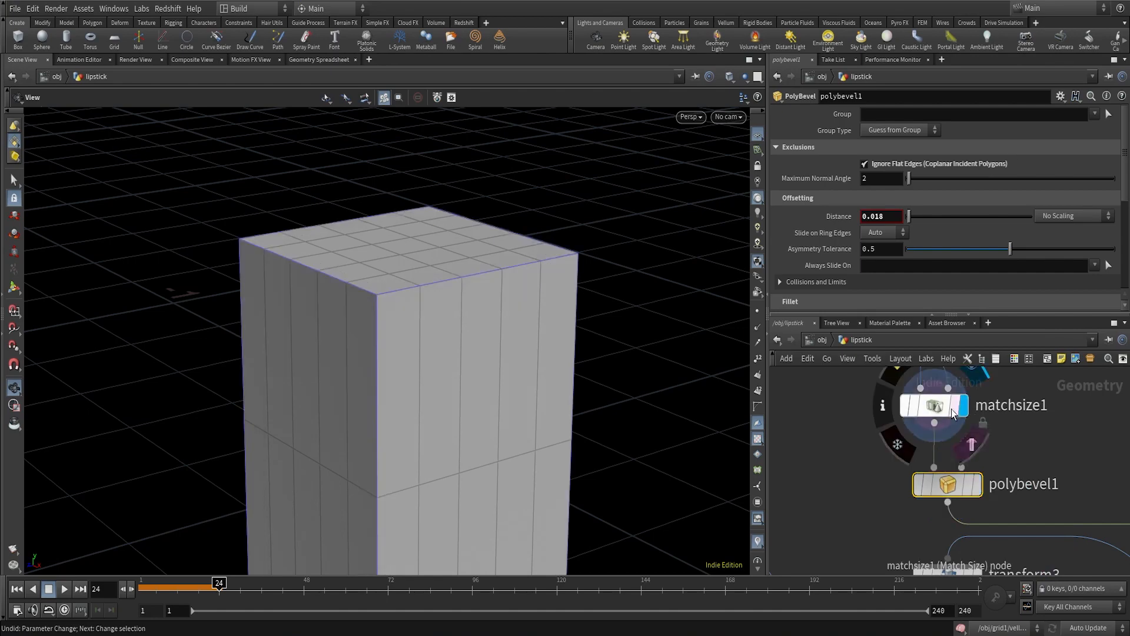
{"action": "left_click", "coordinate": [936, 406]}
{"action": "mouse_move", "coordinate": [378, 303]}
{"action": "left_mouse_down"}
{"action": "mouse_move", "coordinate": [418, 299]}
{"action": "mouse_move", "coordinate": [391, 295]}
{"action": "left_mouse_up"}
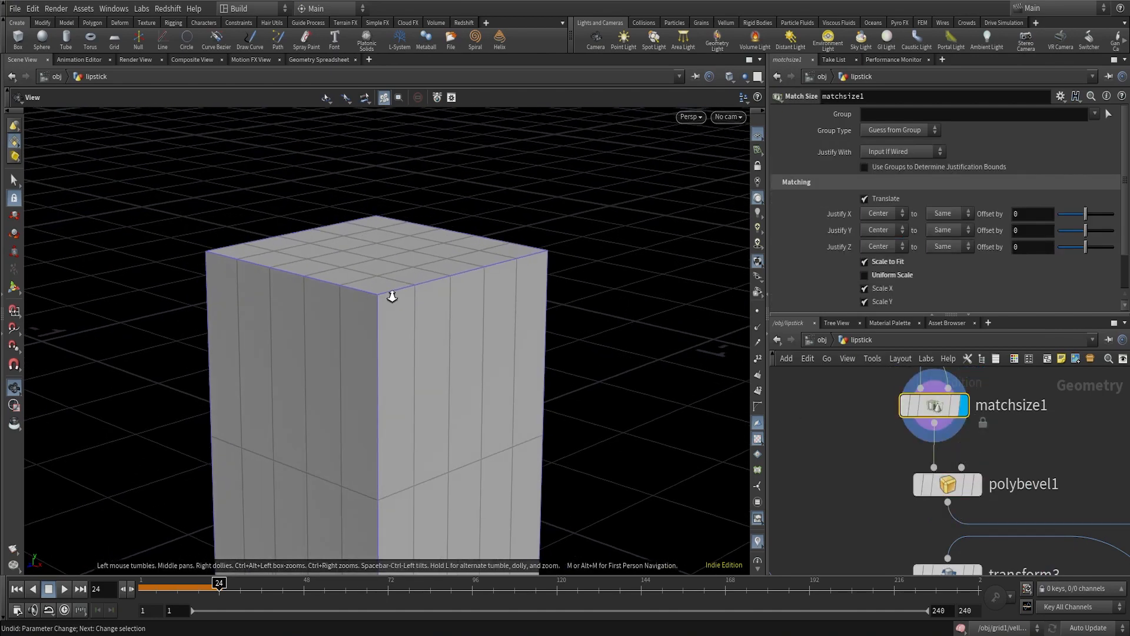
{"action": "right_click_drag", "start_coordinate": [391, 295], "coordinate": [515, 266]}
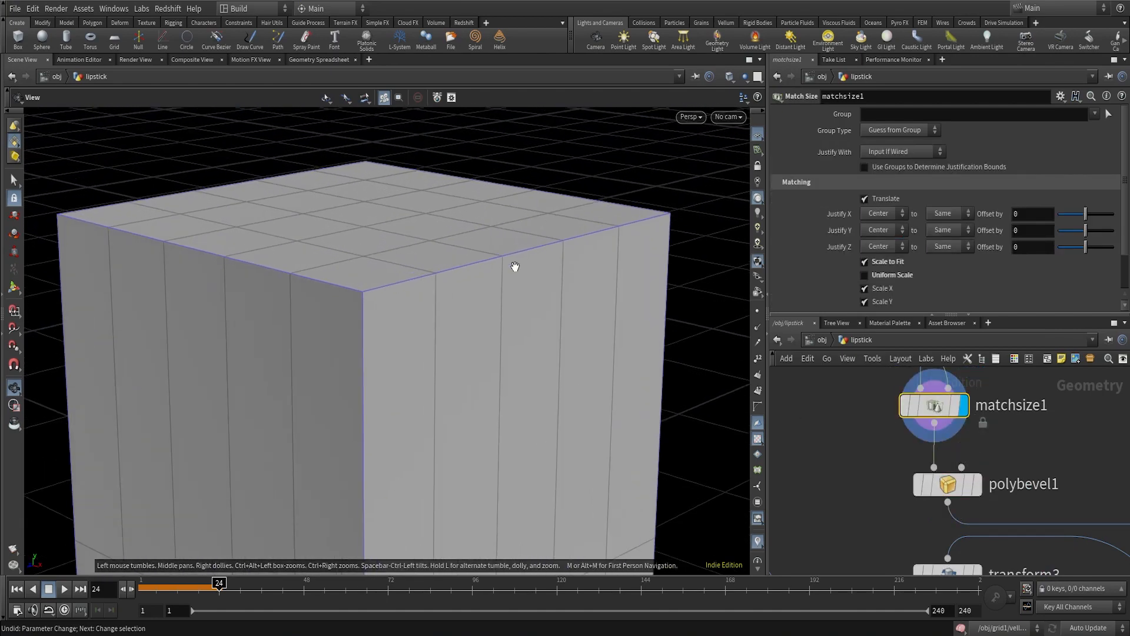
Display polybevel1 again and review its offsetting and exclusion parameters
{"action": "left_click", "coordinate": [976, 484]}
{"action": "left_click", "coordinate": [945, 484]}
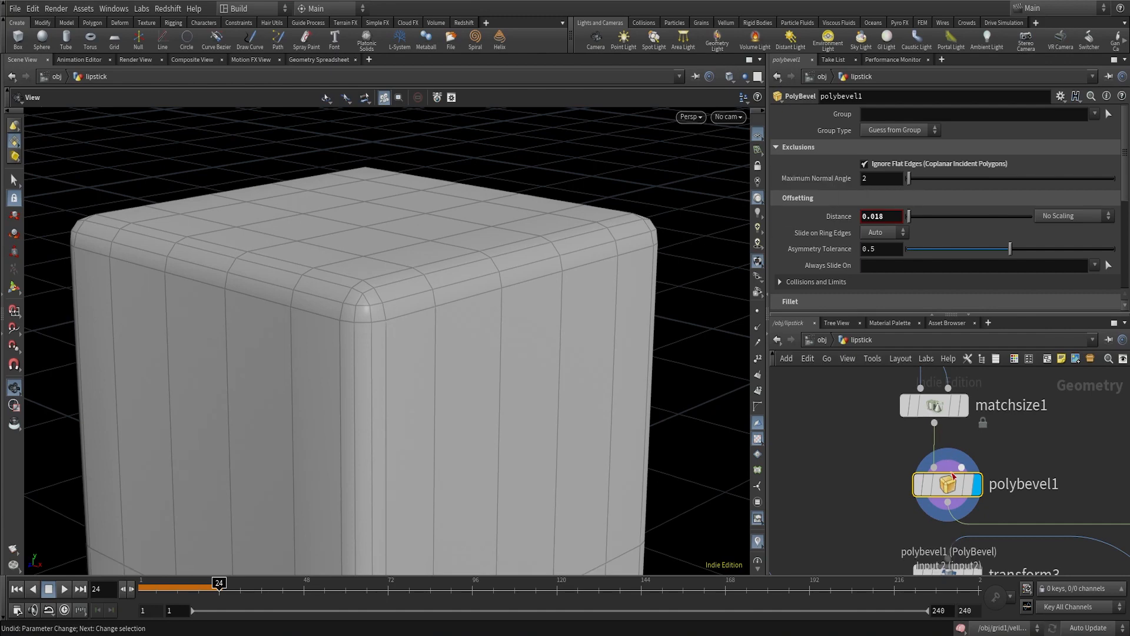
{"action": "left_click", "coordinate": [779, 149]}
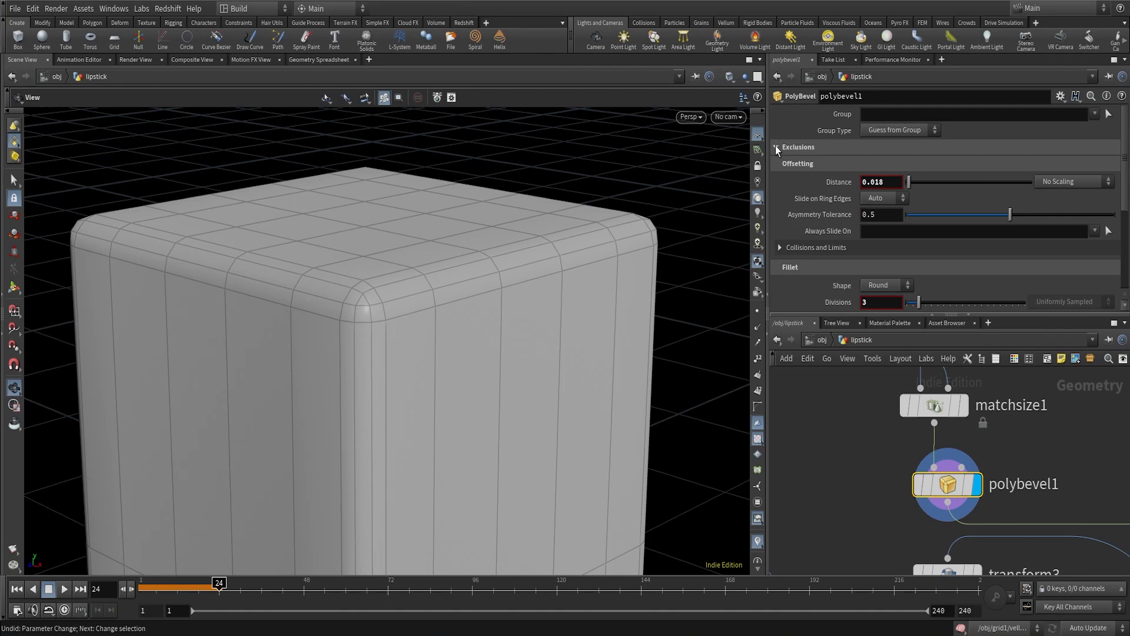
{"action": "left_click", "coordinate": [776, 146]}
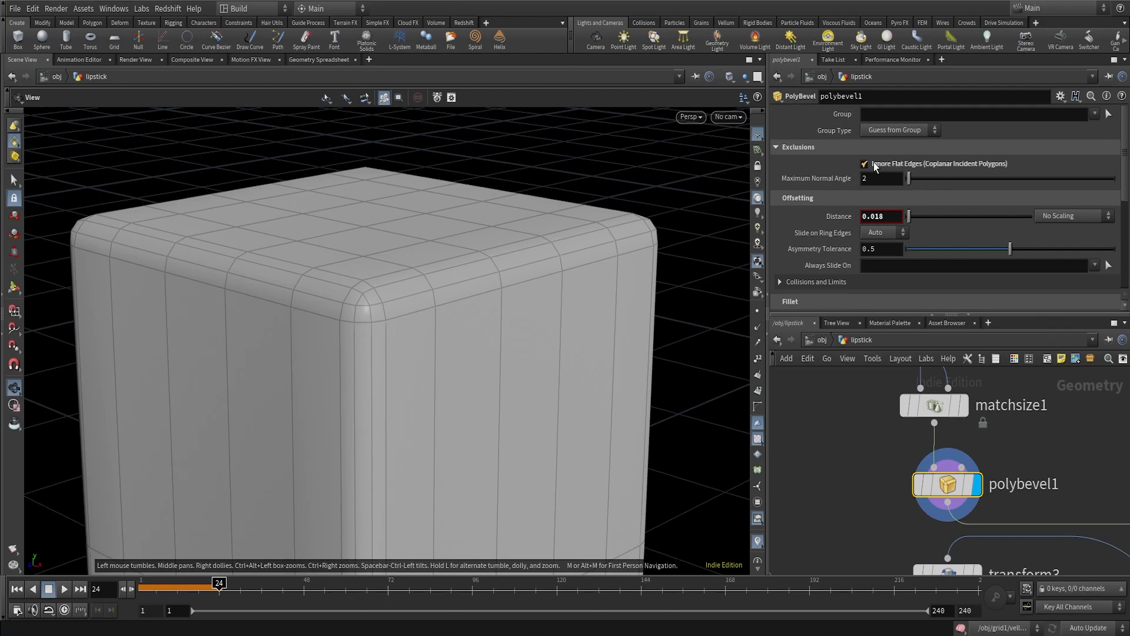
Disable Ignore Flat Edges on polybevel1 to inspect the bevels along the box, and re-enable it
{"action": "left_click", "coordinate": [864, 164]}
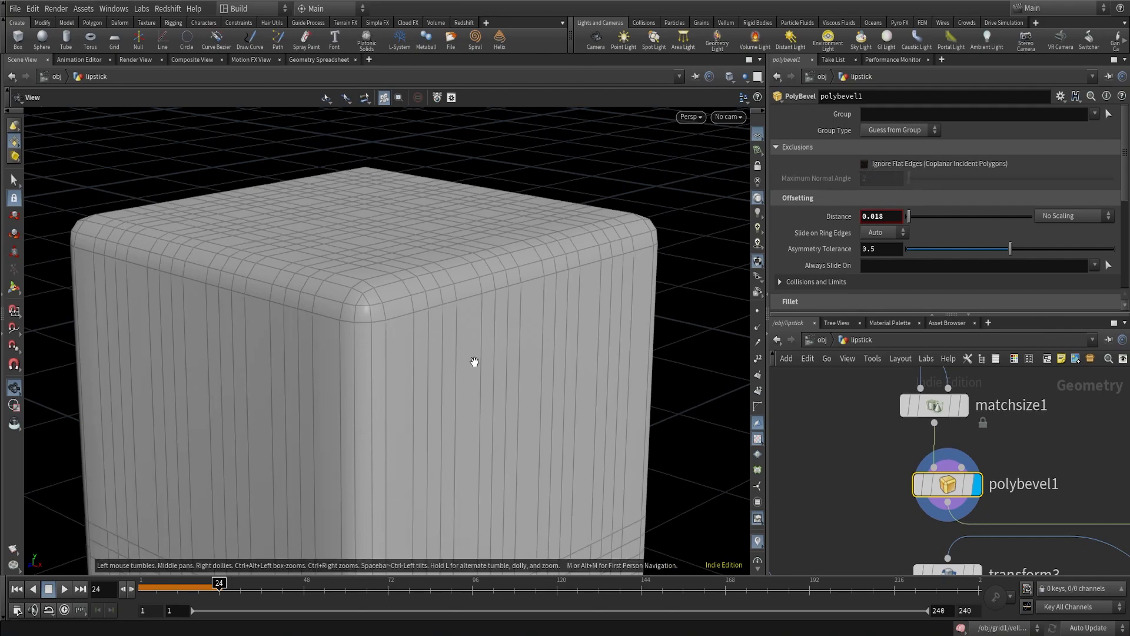
{"action": "right_click_drag", "start_coordinate": [474, 362], "coordinate": [388, 429]}
{"action": "middle_click_drag", "start_coordinate": [524, 356], "coordinate": [469, 220]}
{"action": "right_click_drag", "start_coordinate": [469, 219], "coordinate": [411, 353]}
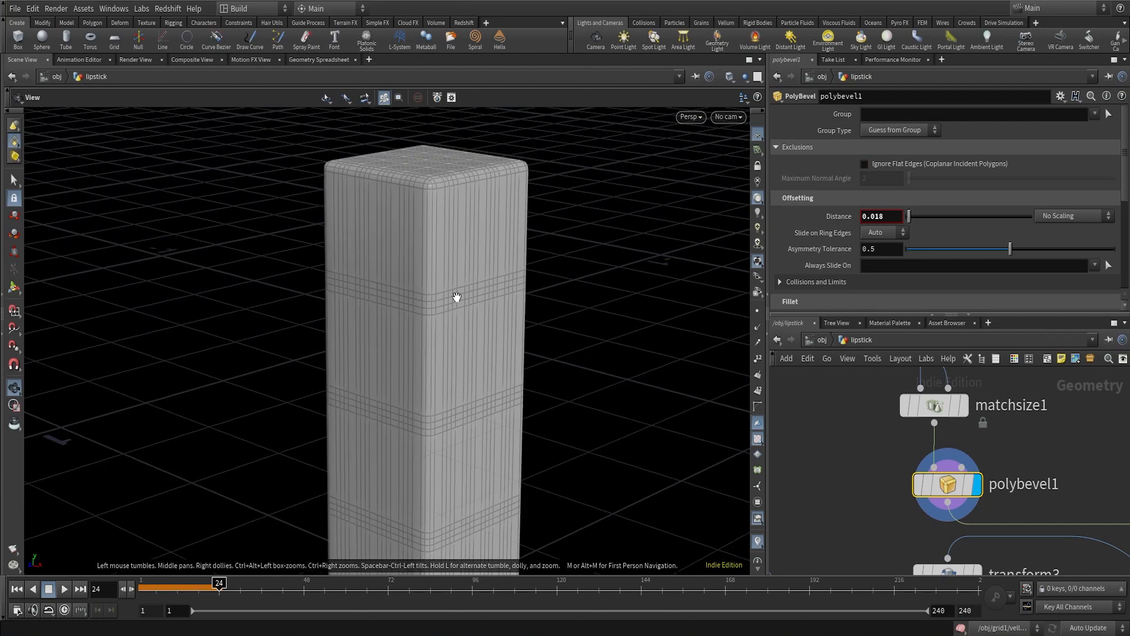
{"action": "left_click", "coordinate": [874, 165]}
{"action": "middle_click_drag", "start_coordinate": [472, 222], "coordinate": [472, 354]}
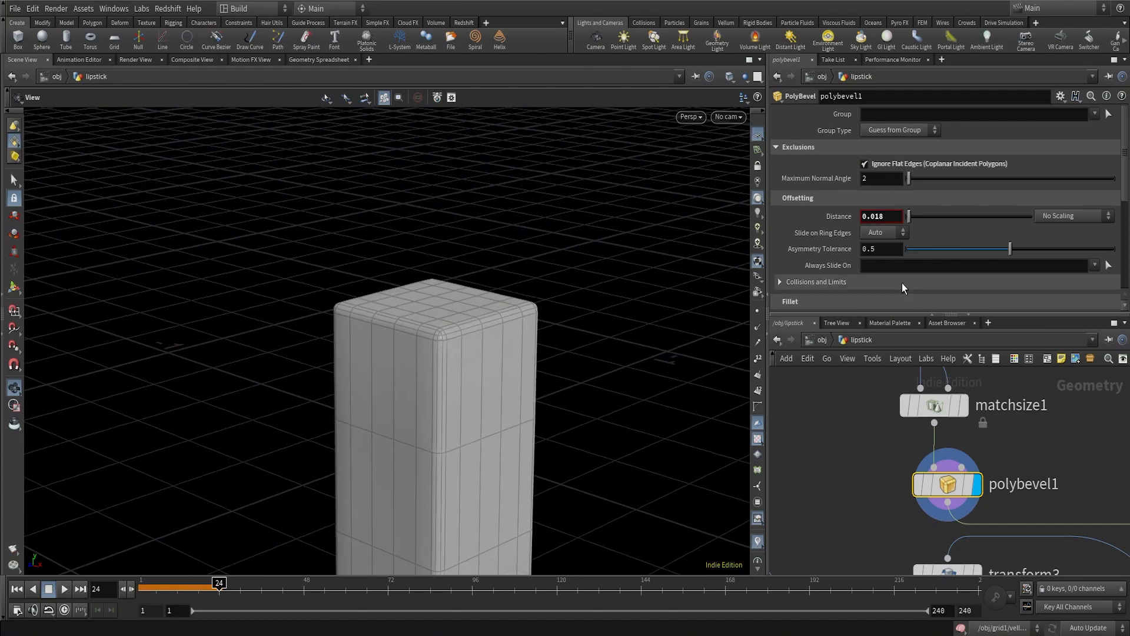
Compare the box's upper edges with Ignore Flat Edges off and on again, and view the bevel from several angles
{"action": "scroll", "coordinate": [457, 330], "scroll_direction": "up", "scroll_amount": 4}
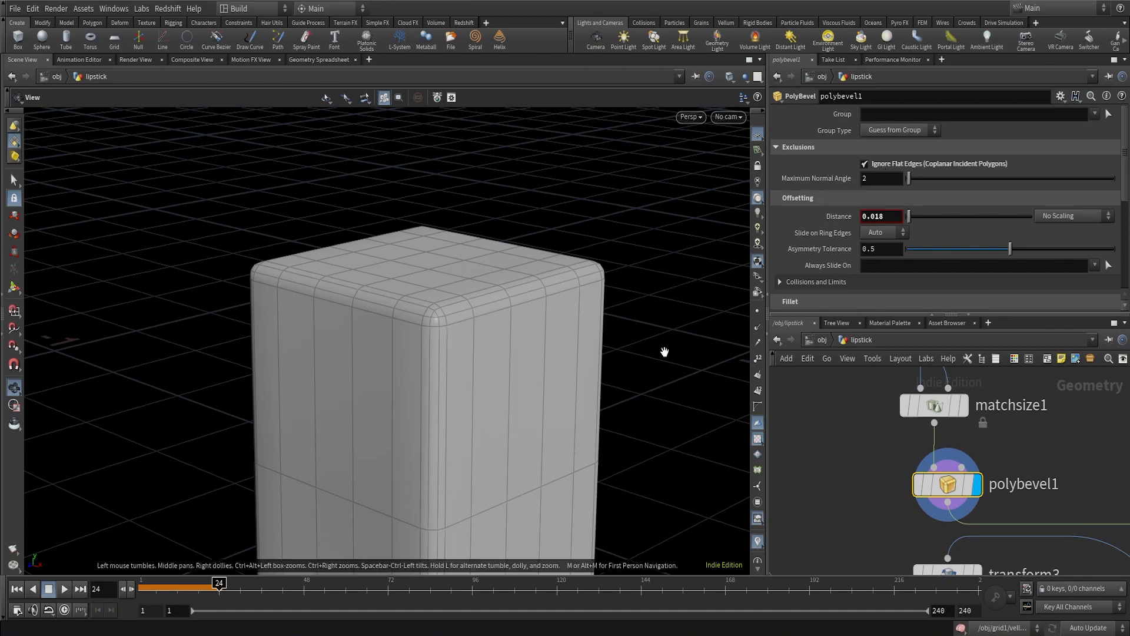
{"action": "left_click", "coordinate": [865, 164]}
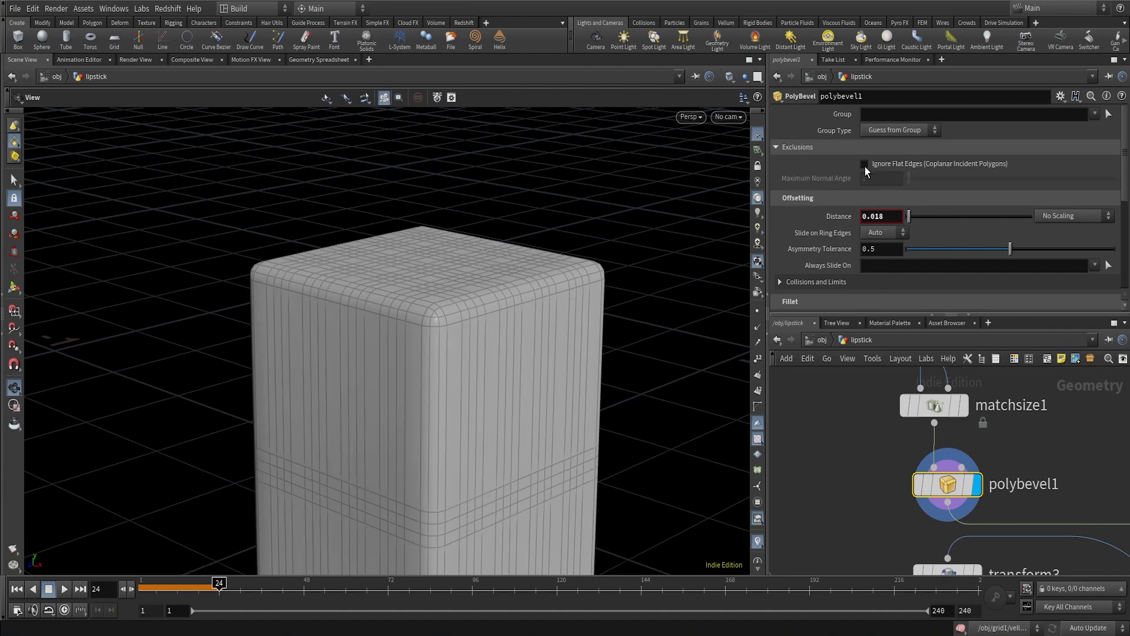
{"action": "left_click", "coordinate": [865, 164]}
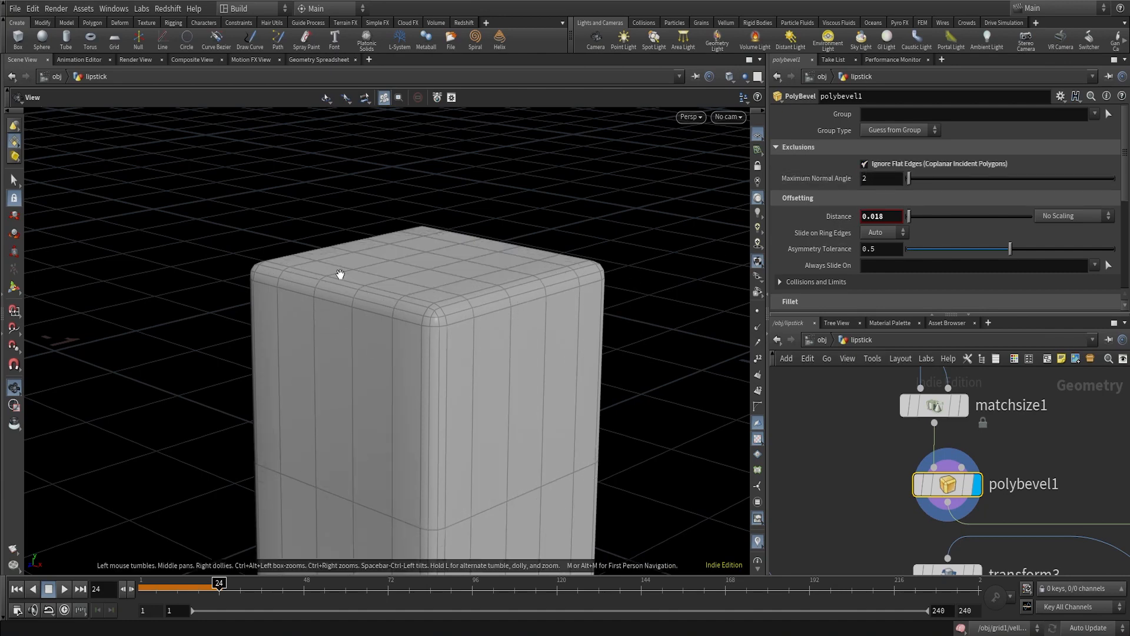
{"action": "right_click_drag", "start_coordinate": [579, 302], "coordinate": [512, 434]}
{"action": "middle_click_drag", "start_coordinate": [513, 434], "coordinate": [439, 356]}
{"action": "left_click_drag", "start_coordinate": [438, 356], "coordinate": [586, 321]}
{"action": "mouse_move", "coordinate": [489, 286]}
{"action": "left_mouse_down"}
{"action": "mouse_move", "coordinate": [396, 275]}
{"action": "mouse_move", "coordinate": [501, 267]}
{"action": "left_mouse_up"}
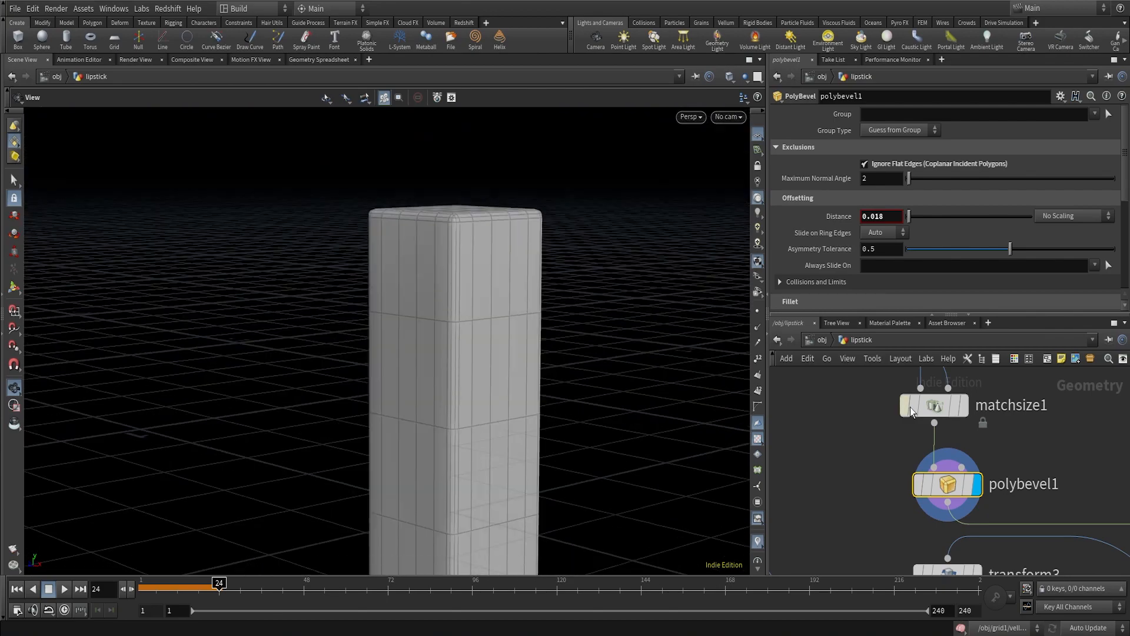
Select the uvflatten1, uvlayout2 and uvtransform1 nodes that follow polybevel1 and view the whole box
{"action": "scroll", "coordinate": [1042, 461], "scroll_direction": "down", "scroll_amount": 3}
{"action": "middle_click_drag", "start_coordinate": [1043, 461], "coordinate": [905, 406]}
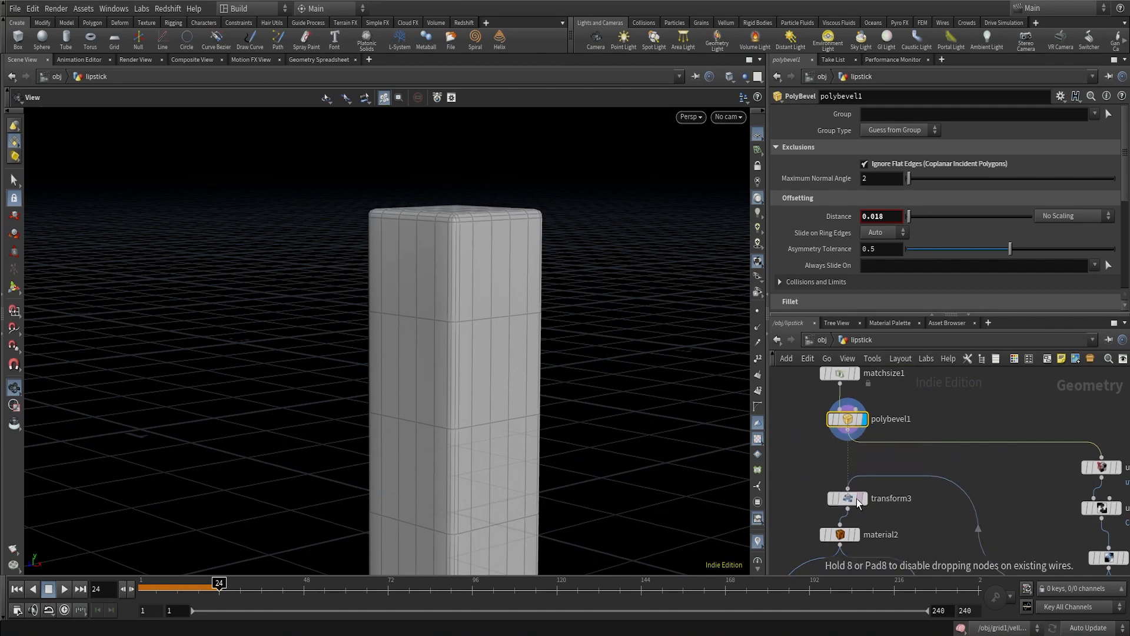
{"action": "scroll", "coordinate": [947, 499], "scroll_direction": "down", "scroll_amount": 3}
{"action": "scroll", "coordinate": [983, 491], "scroll_direction": "up", "scroll_amount": 3}
{"action": "middle_click_drag", "start_coordinate": [1023, 488], "coordinate": [957, 449]}
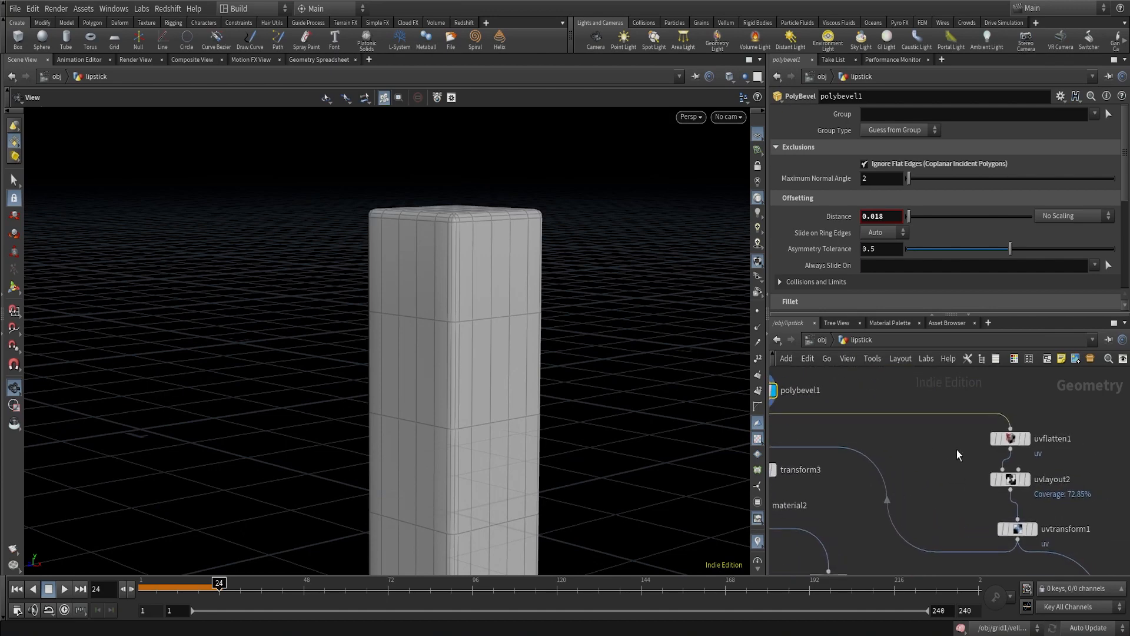
{"action": "left_click_drag", "start_coordinate": [963, 429], "coordinate": [1046, 539]}
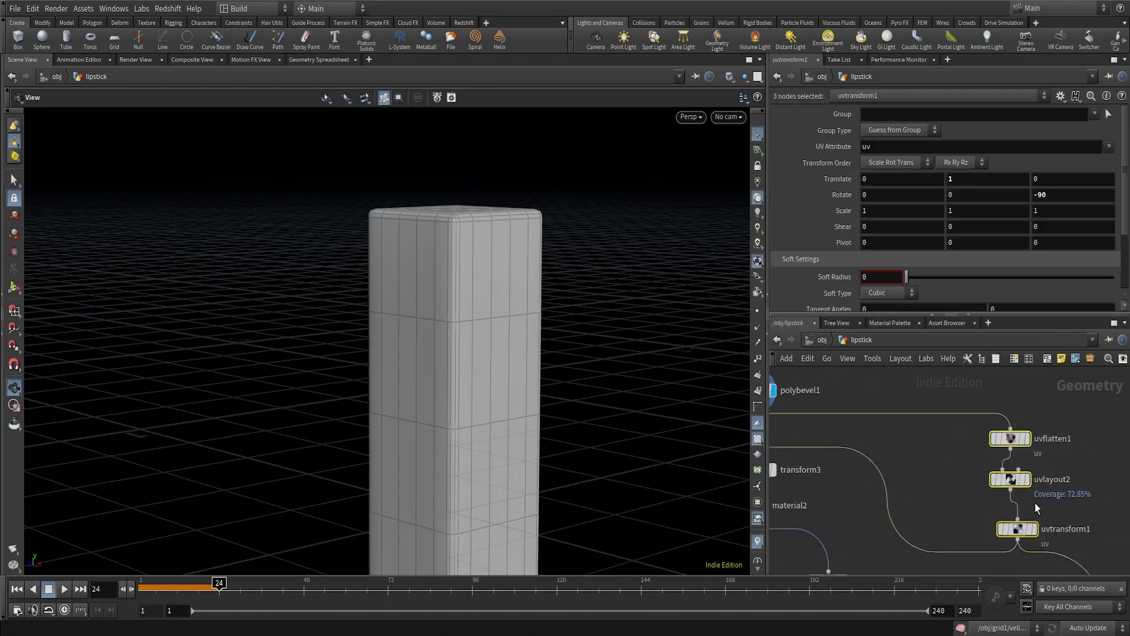
{"action": "left_click_drag", "start_coordinate": [642, 412], "coordinate": [355, 295]}
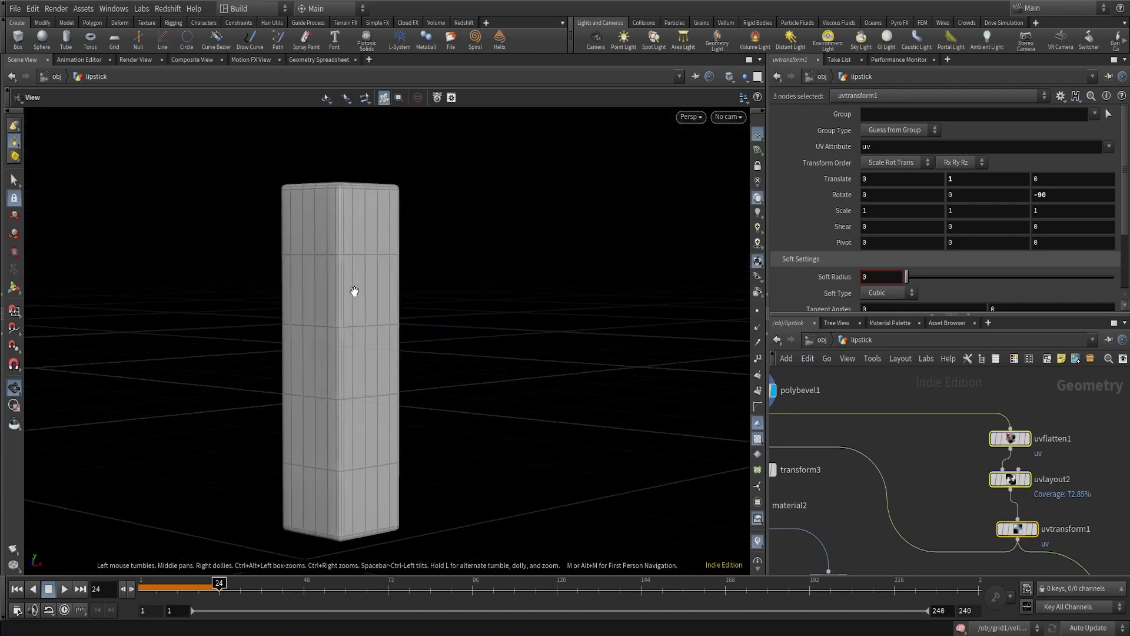
Display uvflatten1 and show the UV checker texture on the box
{"action": "scroll", "coordinate": [1061, 450], "scroll_direction": "up", "scroll_amount": 3}
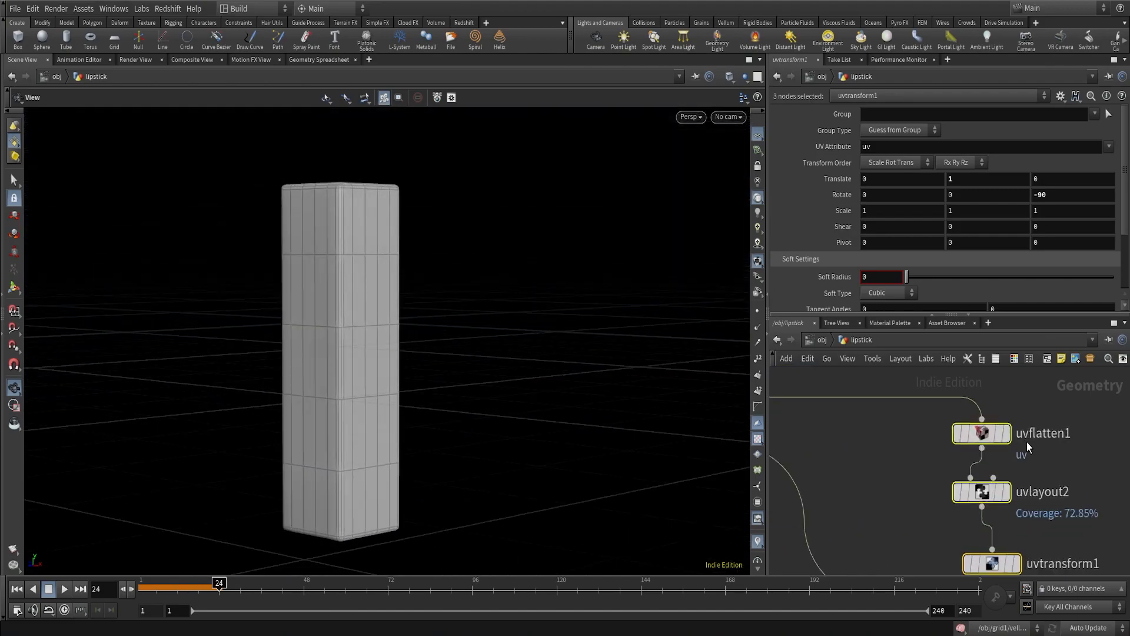
{"action": "left_click", "coordinate": [982, 434]}
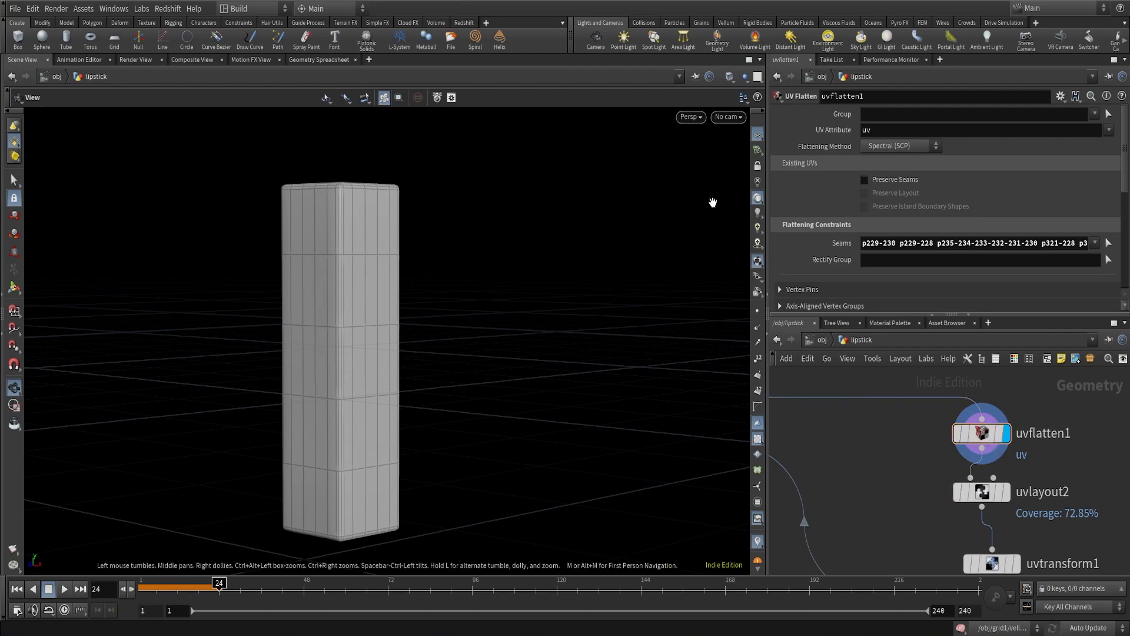
{"action": "right_click", "coordinate": [755, 264]}
{"action": "left_click", "coordinate": [765, 283]}
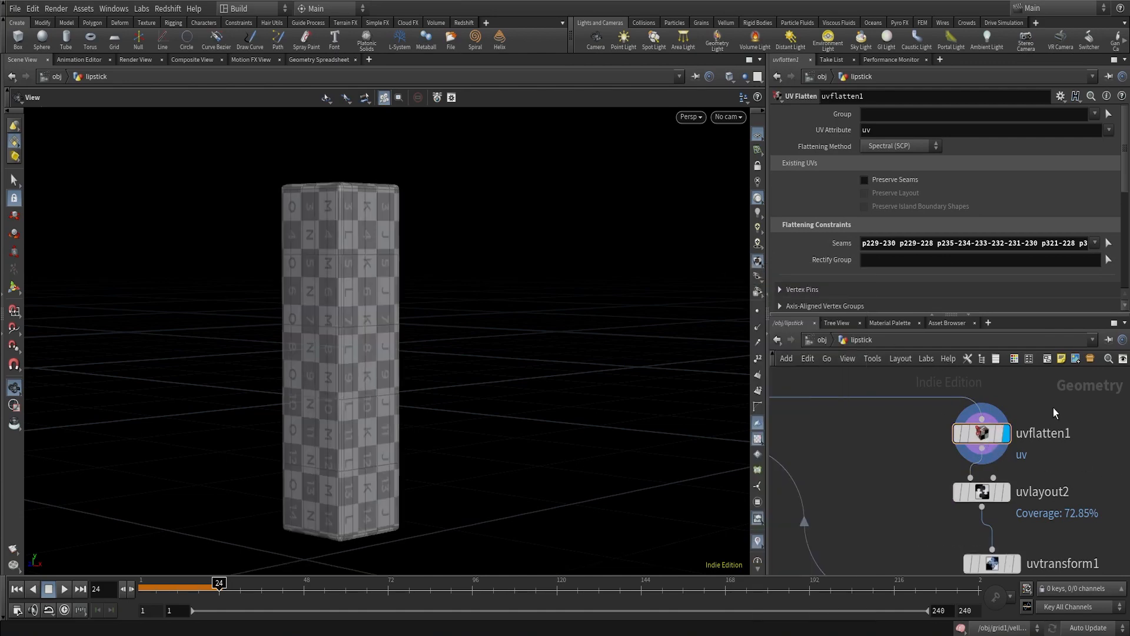
Display polybevel1 again to compare the box before UV flattening
{"action": "scroll", "coordinate": [1055, 412], "scroll_direction": "down", "scroll_amount": 3}
{"action": "middle_click_drag", "start_coordinate": [898, 412], "coordinate": [969, 457]}
{"action": "scroll", "coordinate": [910, 434], "scroll_direction": "up", "scroll_amount": 3}
{"action": "left_click", "coordinate": [873, 426]}
{"action": "left_click", "coordinate": [850, 426]}
{"action": "middle_click_drag", "start_coordinate": [1046, 498], "coordinate": [921, 437]}
{"action": "scroll", "coordinate": [1041, 461], "scroll_direction": "up", "scroll_amount": 1}
{"action": "scroll", "coordinate": [835, 453], "scroll_direction": "down", "scroll_amount": 3}
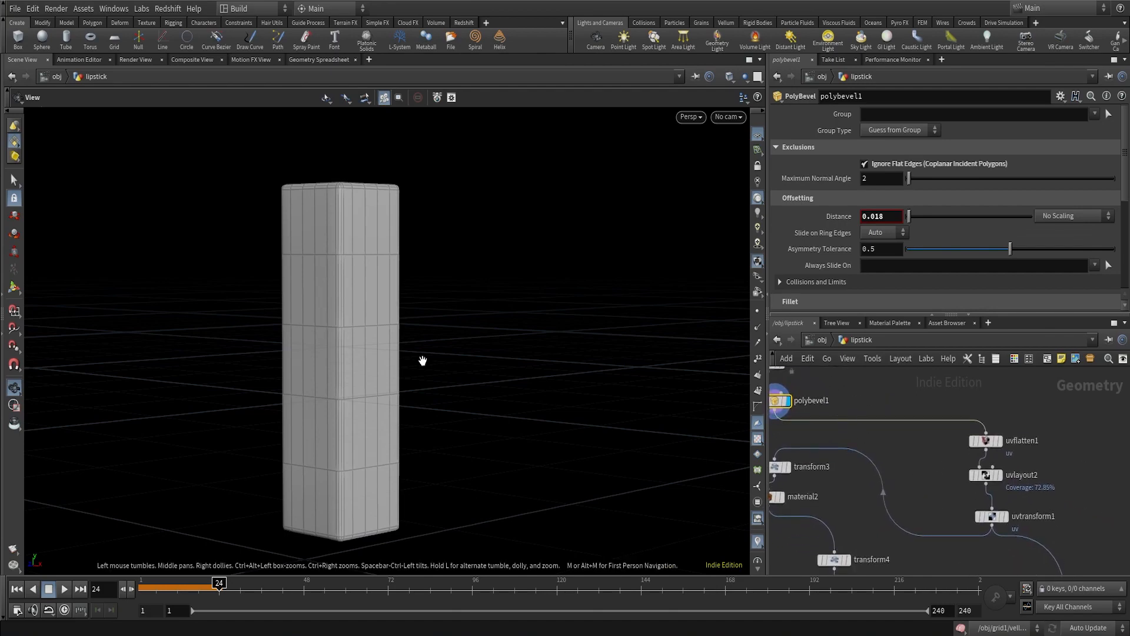
Return to uvflatten1, displaying its textured result and its flattening constraints
{"action": "scroll", "coordinate": [1002, 439], "scroll_direction": "up", "scroll_amount": 3}
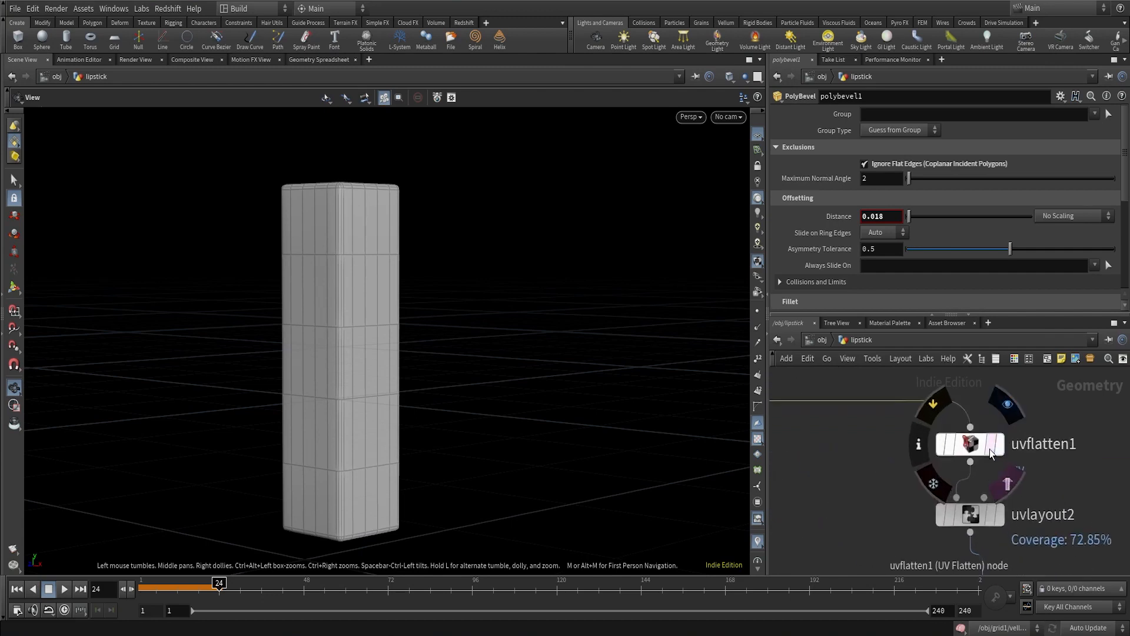
{"action": "scroll", "coordinate": [822, 437], "scroll_direction": "down", "scroll_amount": 3}
{"action": "middle_click_drag", "start_coordinate": [823, 437], "coordinate": [957, 475]}
{"action": "scroll", "coordinate": [957, 475], "scroll_direction": "up", "scroll_amount": 3}
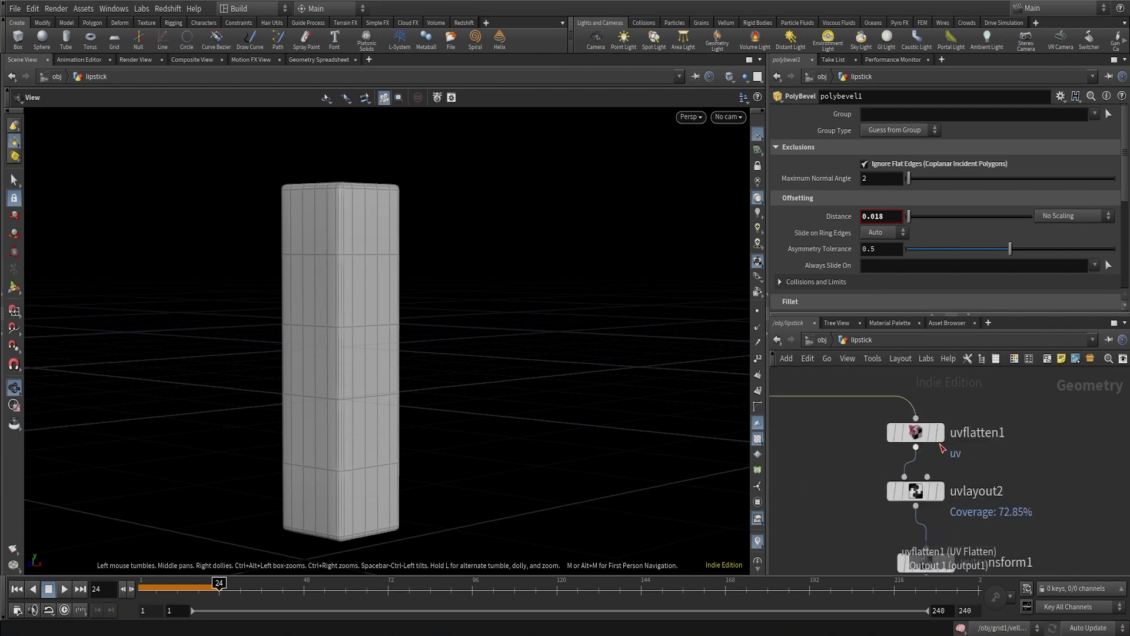
{"action": "left_click", "coordinate": [941, 432]}
{"action": "left_click", "coordinate": [896, 436]}
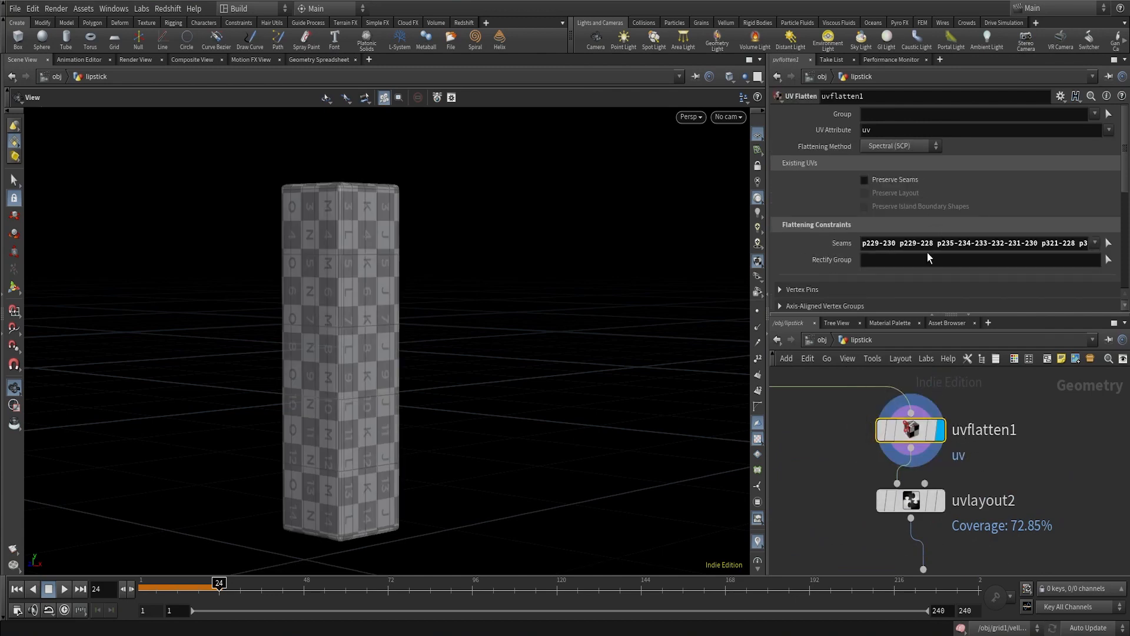
Start geometry selection for uvflatten1's Seams parameter and inspect the seam edges around the box's upper end
{"action": "left_click", "coordinate": [1109, 243]}
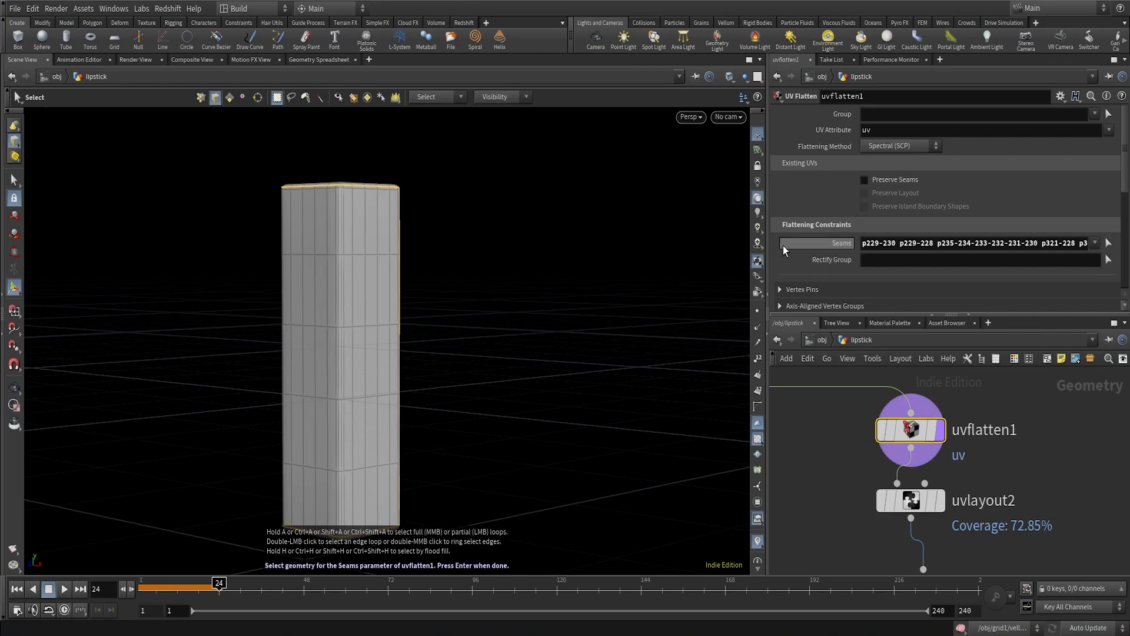
{"action": "left_click_drag", "start_coordinate": [404, 240], "coordinate": [285, 269], "text": "alt"}
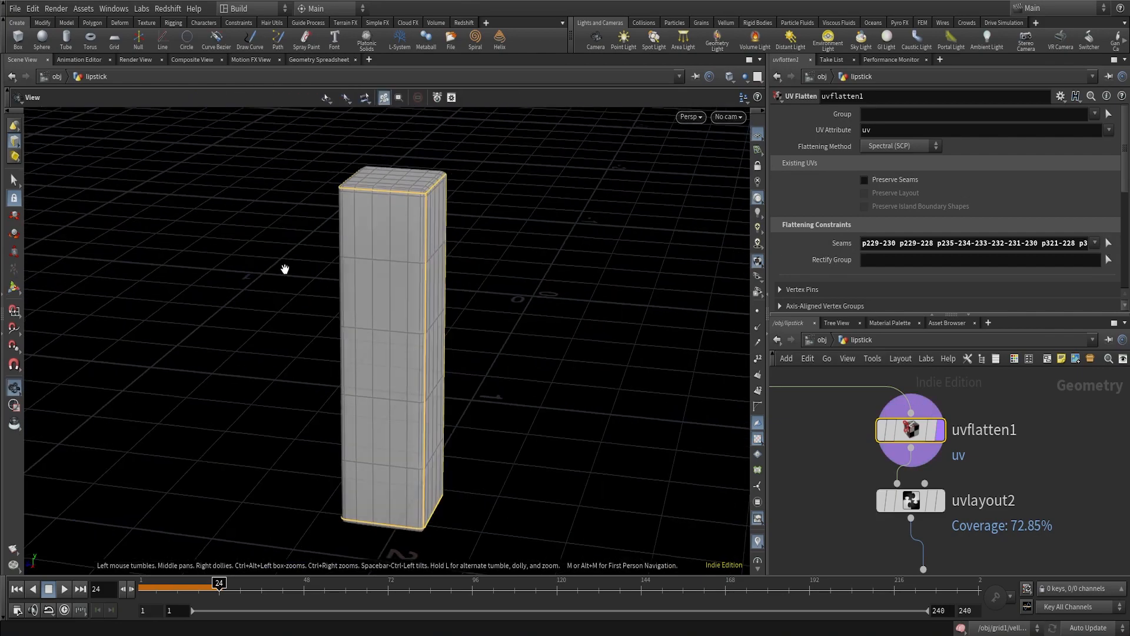
{"action": "left_click_drag", "start_coordinate": [401, 266], "coordinate": [330, 247], "text": "alt"}
{"action": "right_click_drag", "start_coordinate": [412, 236], "coordinate": [572, 139], "text": "alt"}
{"action": "middle_click_drag", "start_coordinate": [535, 196], "coordinate": [485, 338], "text": "alt"}
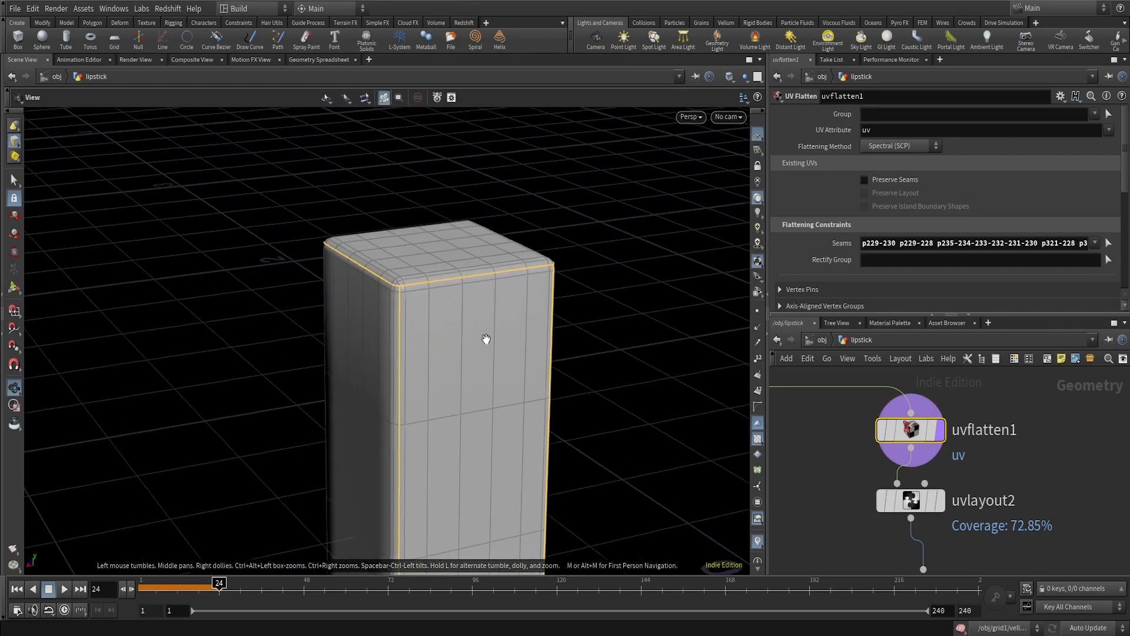
{"action": "mouse_move", "coordinate": [420, 294]}
{"action": "left_mouse_down", "text": "alt"}
{"action": "mouse_move", "coordinate": [454, 312]}
{"action": "mouse_move", "coordinate": [474, 298]}
{"action": "mouse_move", "coordinate": [410, 293]}
{"action": "left_mouse_up", "text": "alt"}
{"action": "right_click_drag", "start_coordinate": [461, 283], "coordinate": [593, 260], "text": "alt"}
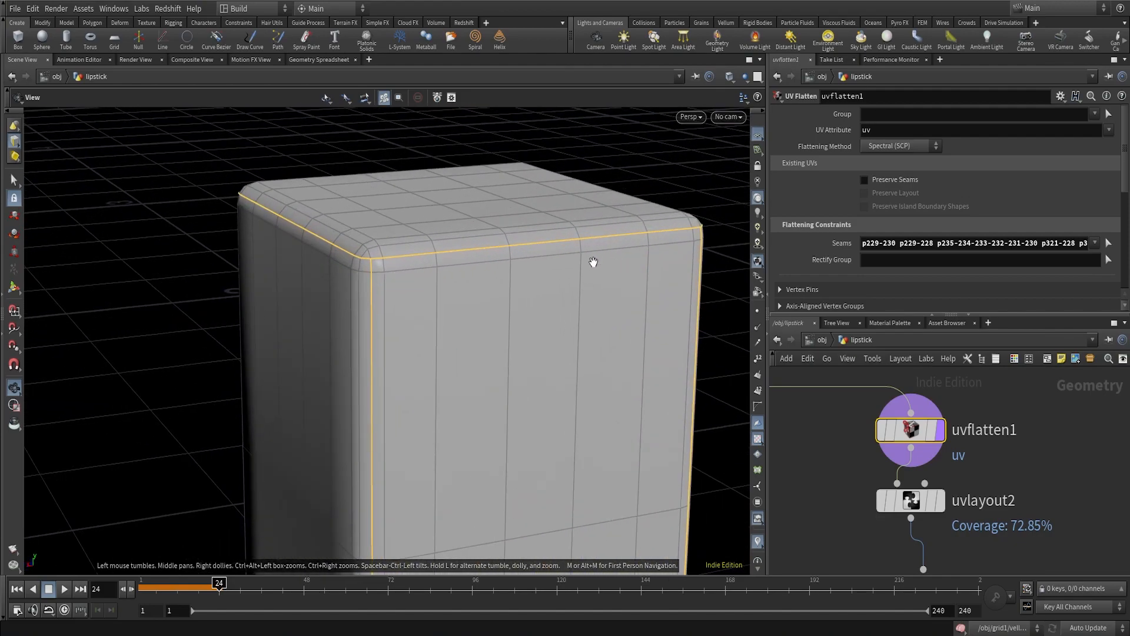
Examine the seam edges along the box's vertical corners and lower end from several angles
{"action": "left_click_drag", "start_coordinate": [592, 260], "coordinate": [409, 277], "text": "alt"}
{"action": "left_click_drag", "start_coordinate": [623, 242], "coordinate": [537, 289], "text": "alt"}
{"action": "middle_click_drag", "start_coordinate": [624, 286], "coordinate": [388, 292], "text": "alt"}
{"action": "left_click_drag", "start_coordinate": [390, 292], "coordinate": [651, 295], "text": "alt"}
{"action": "right_click_drag", "start_coordinate": [565, 295], "coordinate": [446, 377], "text": "alt"}
{"action": "middle_click_drag", "start_coordinate": [446, 376], "coordinate": [447, 162], "text": "alt"}
{"action": "right_click_drag", "start_coordinate": [447, 162], "coordinate": [432, 299], "text": "alt"}
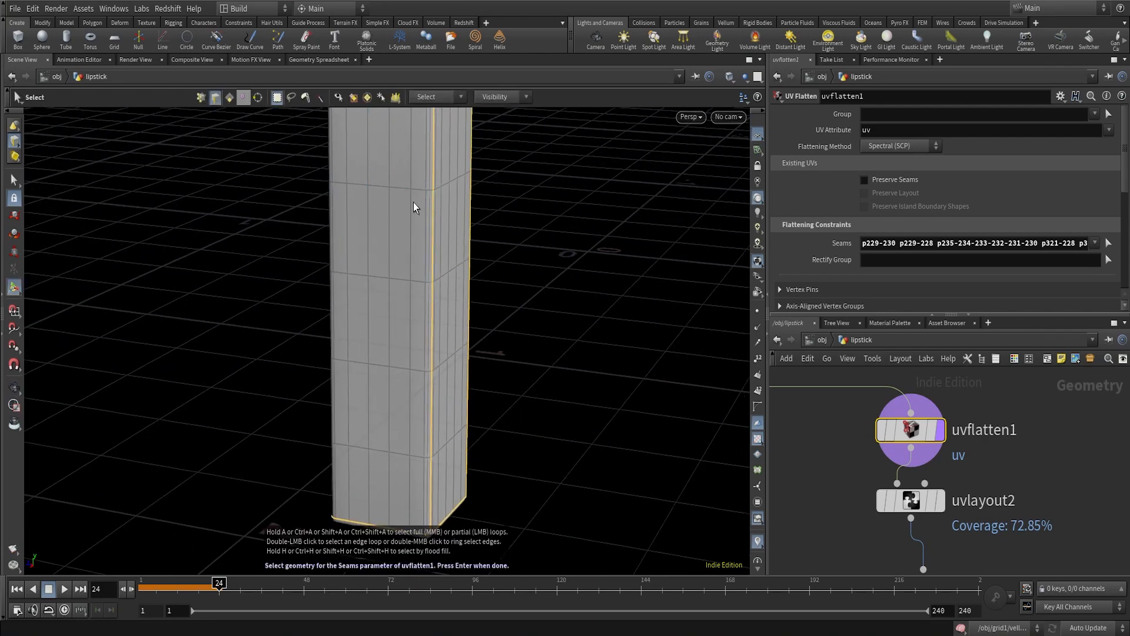
Try selecting several neighbouring edges across one box face as seams, deselect them, and view the whole box
{"action": "left_click", "coordinate": [399, 188]}
{"action": "left_click", "coordinate": [417, 189], "text": "shift"}
{"action": "left_click", "coordinate": [378, 188], "text": "shift"}
{"action": "left_click", "coordinate": [359, 186], "text": "shift"}
{"action": "left_click", "coordinate": [418, 190], "text": "ctrl"}
{"action": "left_click", "coordinate": [399, 188], "text": "ctrl"}
{"action": "left_click", "coordinate": [382, 188], "text": "ctrl"}
{"action": "scroll", "coordinate": [524, 247], "scroll_direction": "down", "scroll_amount": 6}
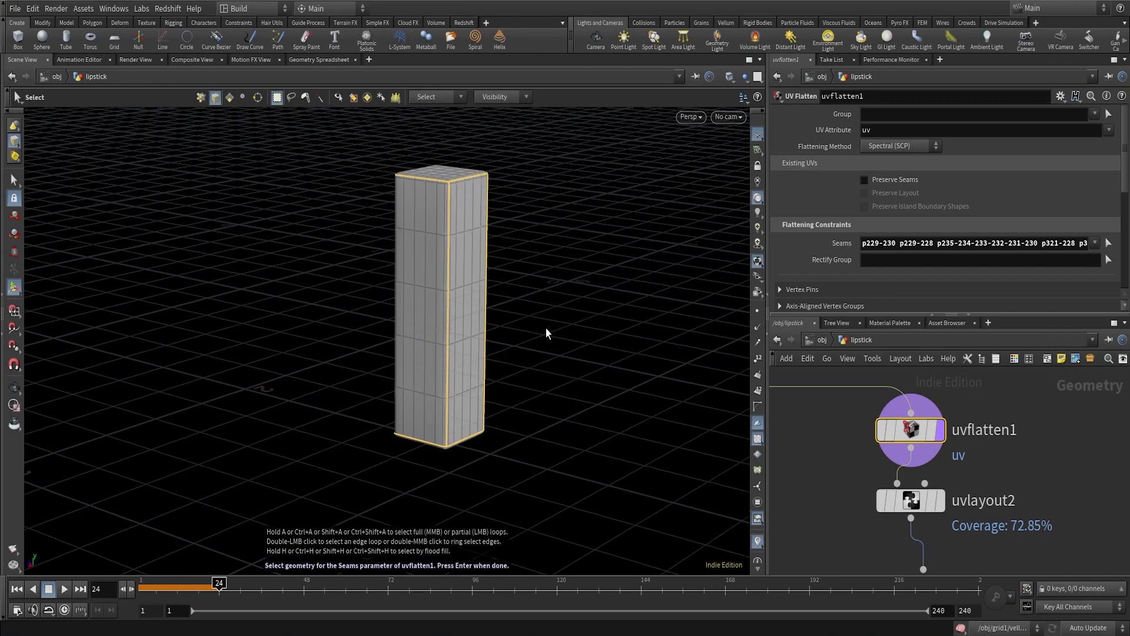
{"action": "left_click_drag", "start_coordinate": [536, 405], "coordinate": [520, 369], "text": "alt"}
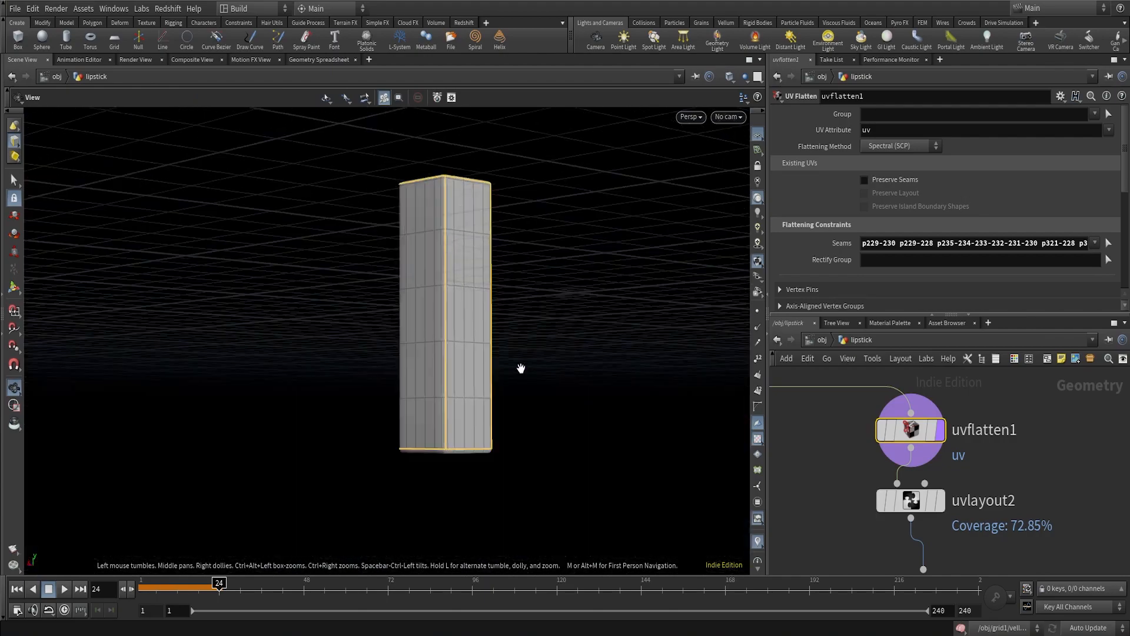
Display uvflatten1 again and activate its interactive UV Flatten view beside the 3D box
{"action": "left_click", "coordinate": [920, 433]}
{"action": "left_click_drag", "start_coordinate": [540, 261], "coordinate": [449, 283]}
{"action": "right_click_drag", "start_coordinate": [449, 282], "coordinate": [538, 206]}
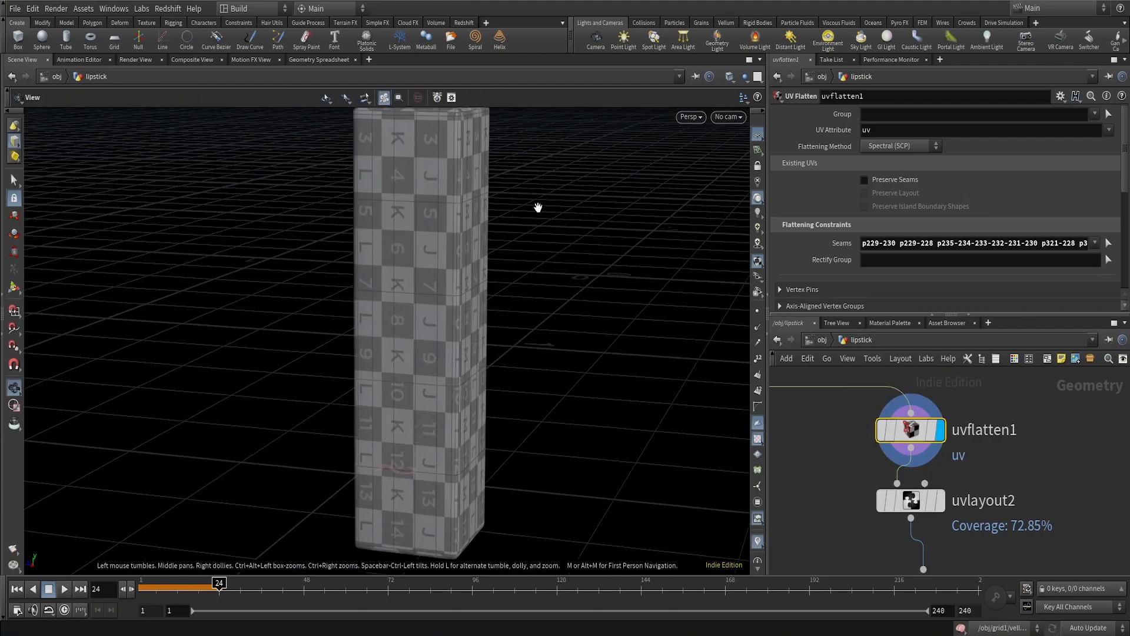
{"action": "middle_click_drag", "start_coordinate": [538, 207], "coordinate": [491, 255]}
{"action": "key", "text": "Return"}
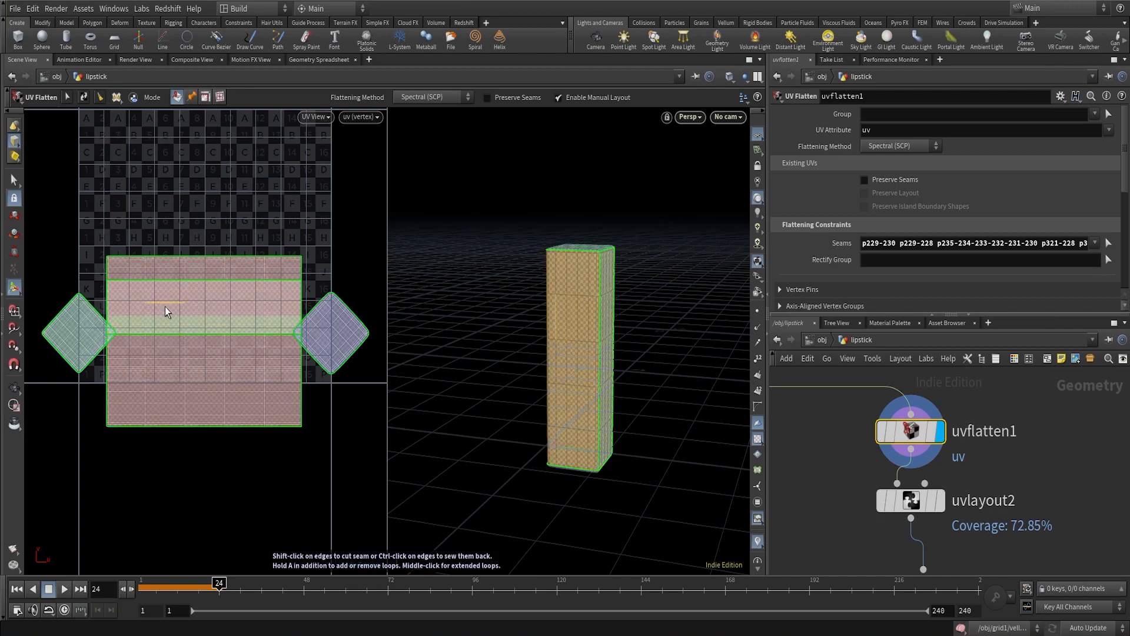
Display uvlayout2 and select a small cap island, the large island and the narrow side island in turn
{"action": "left_click", "coordinate": [909, 500]}
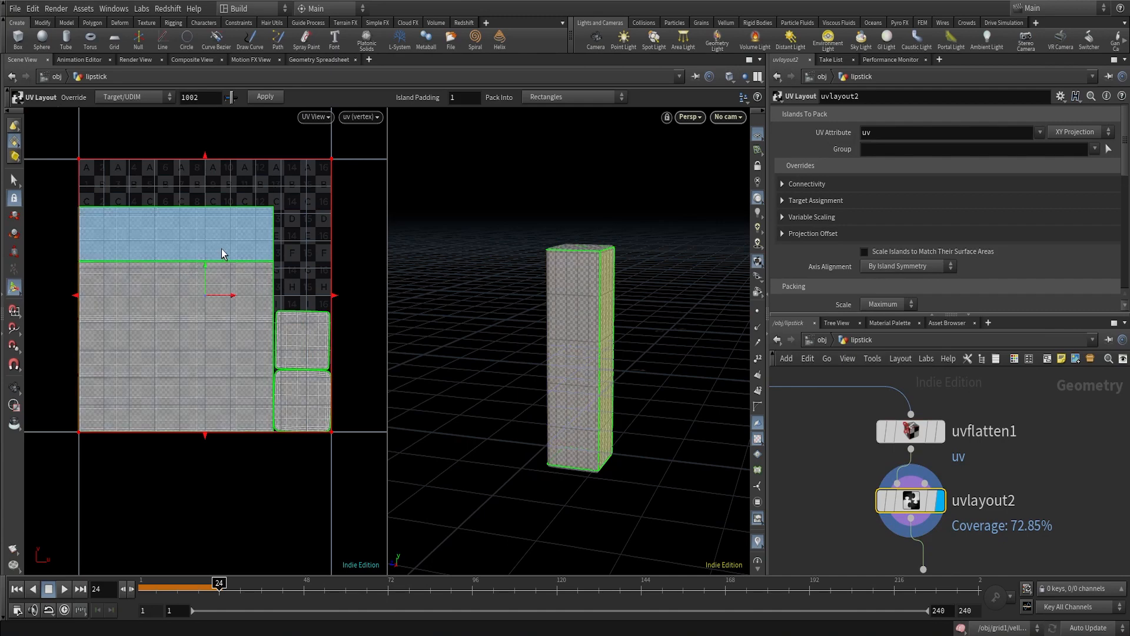
{"action": "left_click", "coordinate": [297, 382]}
{"action": "left_click", "coordinate": [243, 298]}
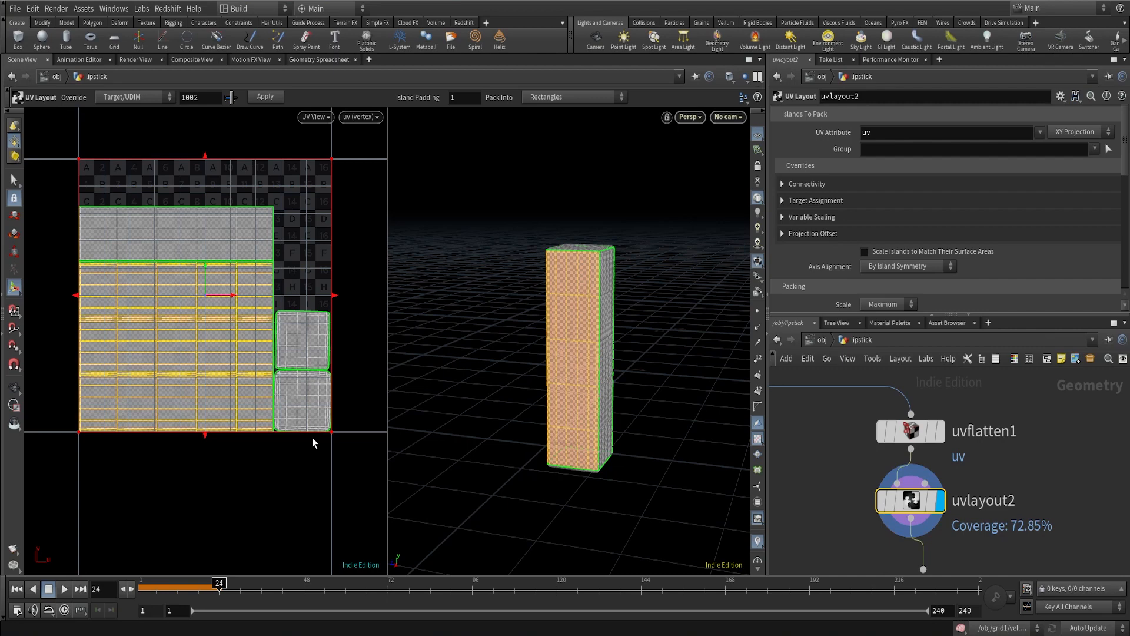
{"action": "left_click", "coordinate": [210, 243]}
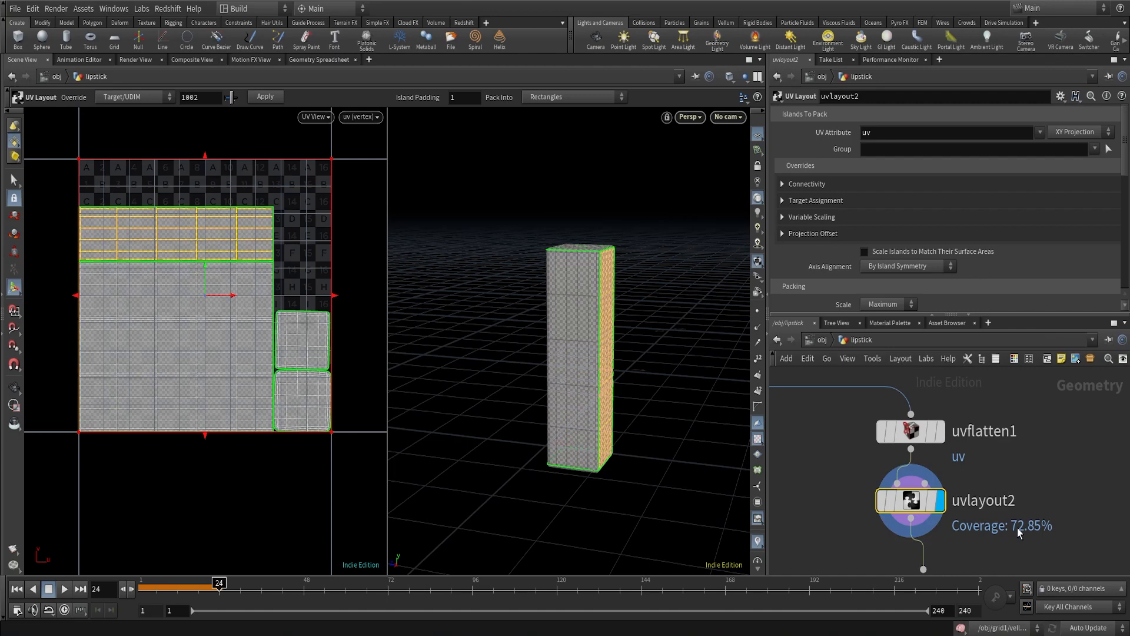
Move the uvtransform1 node so it sits straight below uvlayout2 in the network
{"action": "scroll", "coordinate": [1045, 520], "scroll_direction": "down", "scroll_amount": 3}
{"action": "middle_click_drag", "start_coordinate": [1046, 520], "coordinate": [1026, 469]}
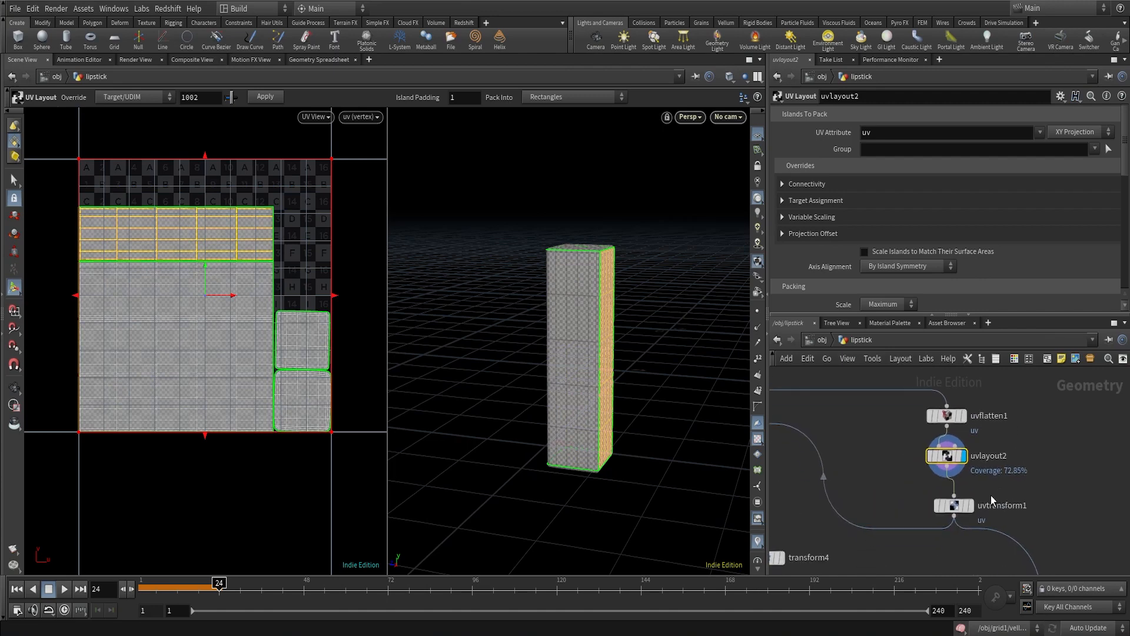
{"action": "scroll", "coordinate": [990, 505], "scroll_direction": "up", "scroll_amount": 3}
{"action": "left_click_drag", "start_coordinate": [936, 511], "coordinate": [925, 523]}
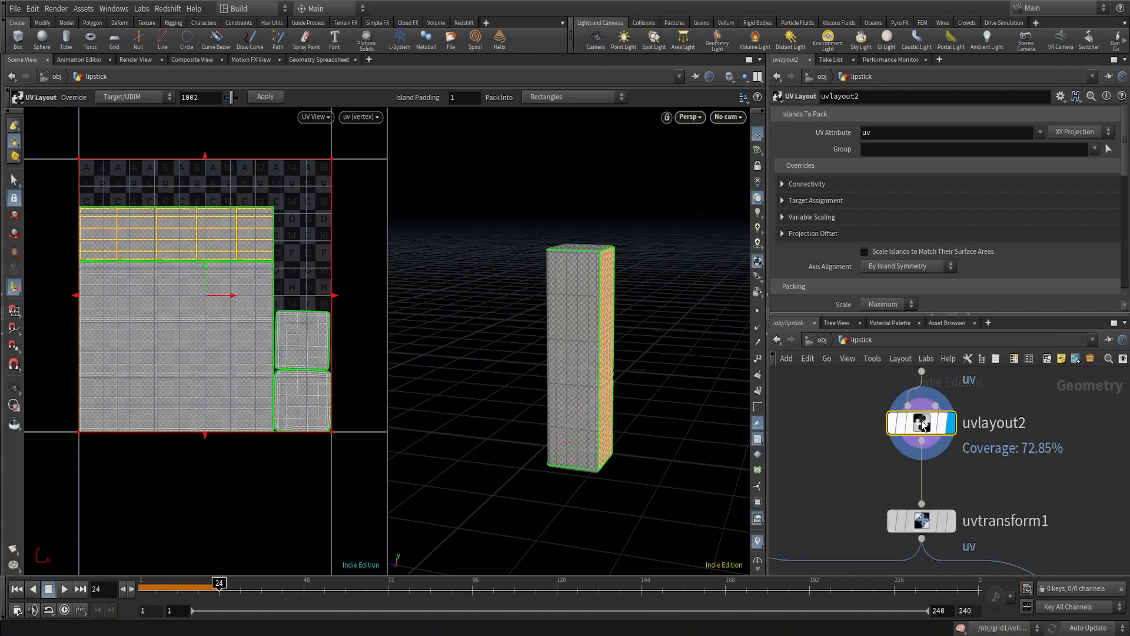
{"action": "scroll", "coordinate": [981, 459], "scroll_direction": "down", "scroll_amount": 3}
{"action": "middle_click_drag", "start_coordinate": [980, 459], "coordinate": [977, 478]}
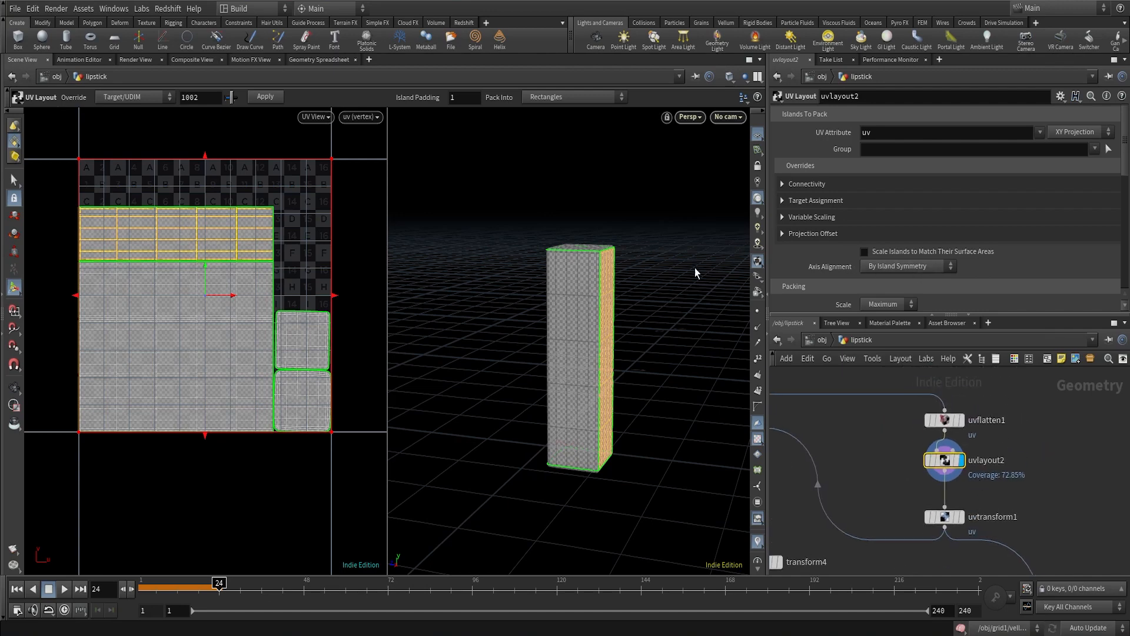
Display uvtransform1 with its parameters and set the viewport to the UV view
{"action": "scroll", "coordinate": [965, 525], "scroll_direction": "up", "scroll_amount": 2}
{"action": "left_click", "coordinate": [962, 517]}
{"action": "left_click", "coordinate": [946, 521]}
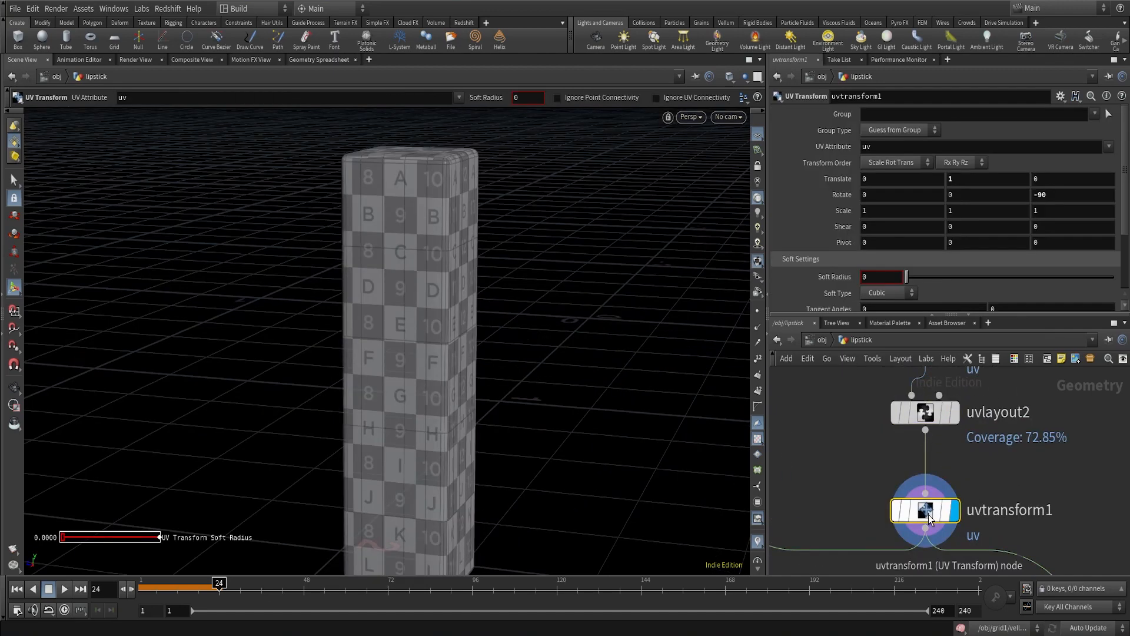
{"action": "left_click", "coordinate": [690, 116]}
{"action": "left_click", "coordinate": [701, 182]}
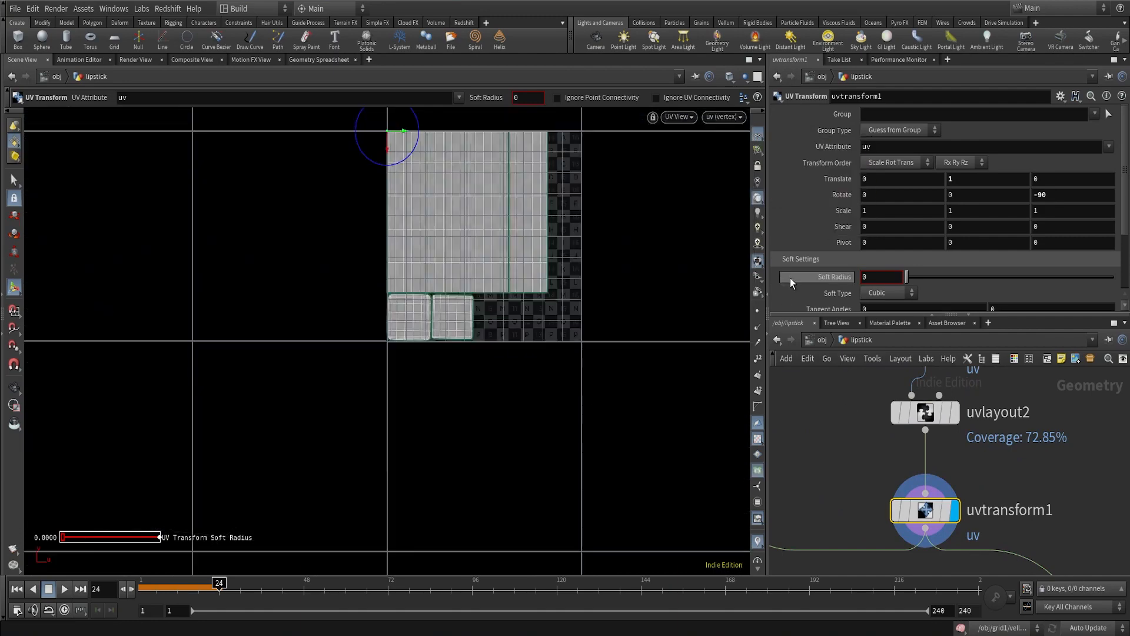
Compare the UV islands of uvlayout2 with the rotated islands of uvtransform1
{"action": "left_click", "coordinate": [954, 412]}
{"action": "left_click", "coordinate": [930, 412]}
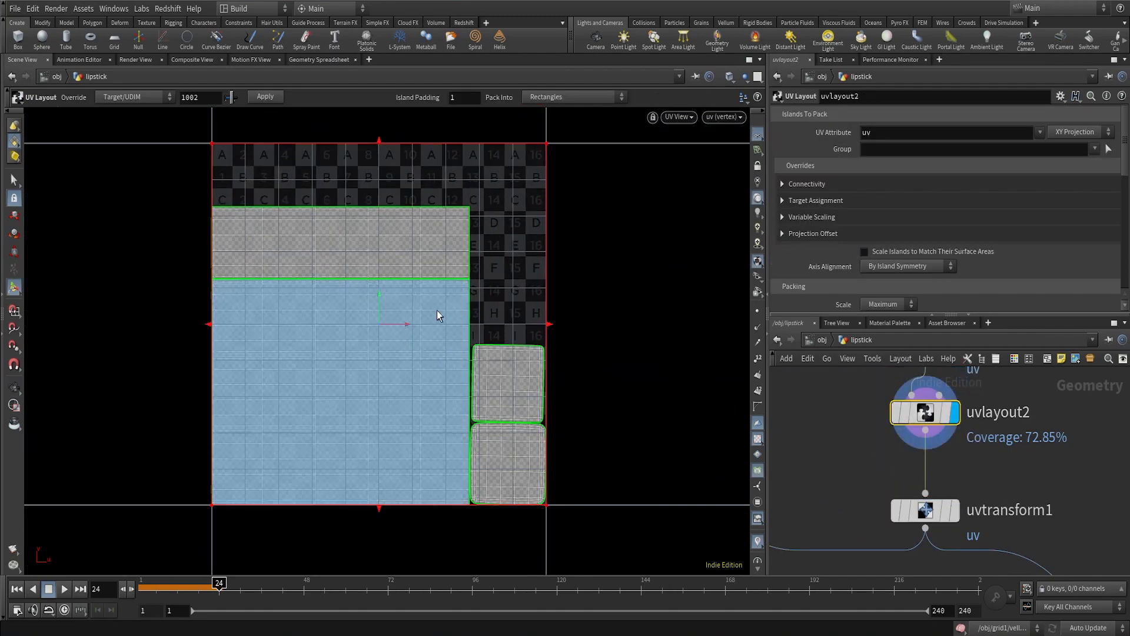
{"action": "left_click", "coordinate": [953, 510]}
{"action": "left_click", "coordinate": [926, 510]}
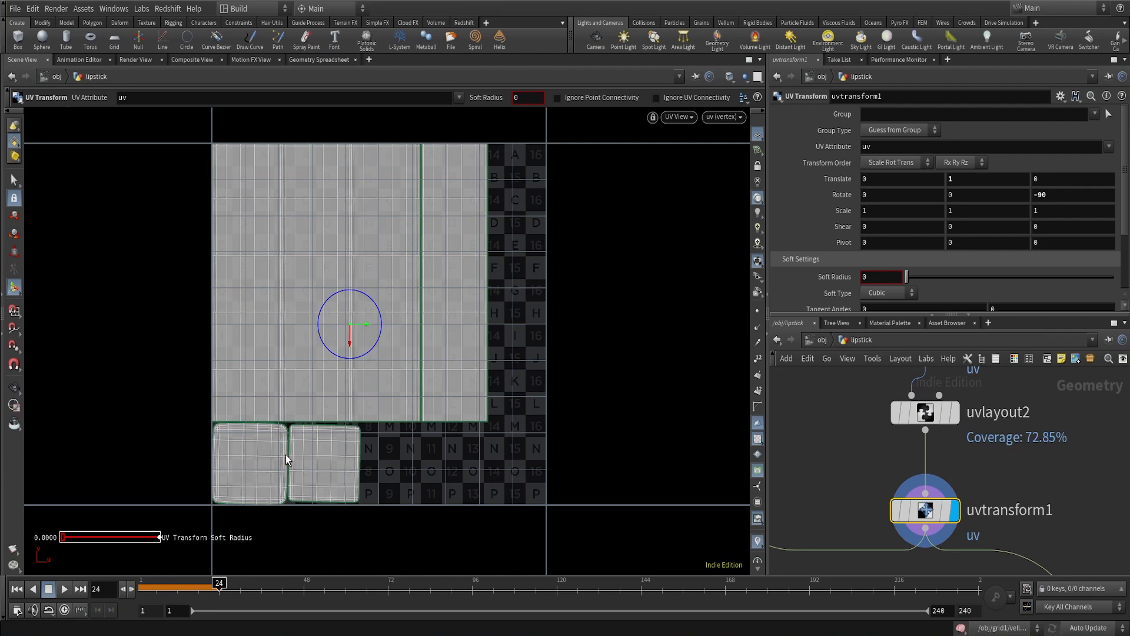
Follow the branch from uvtransform1 to export_uv_wireframe1 and display that node with its export parameters
{"action": "scroll", "coordinate": [1016, 465], "scroll_direction": "down", "scroll_amount": 3}
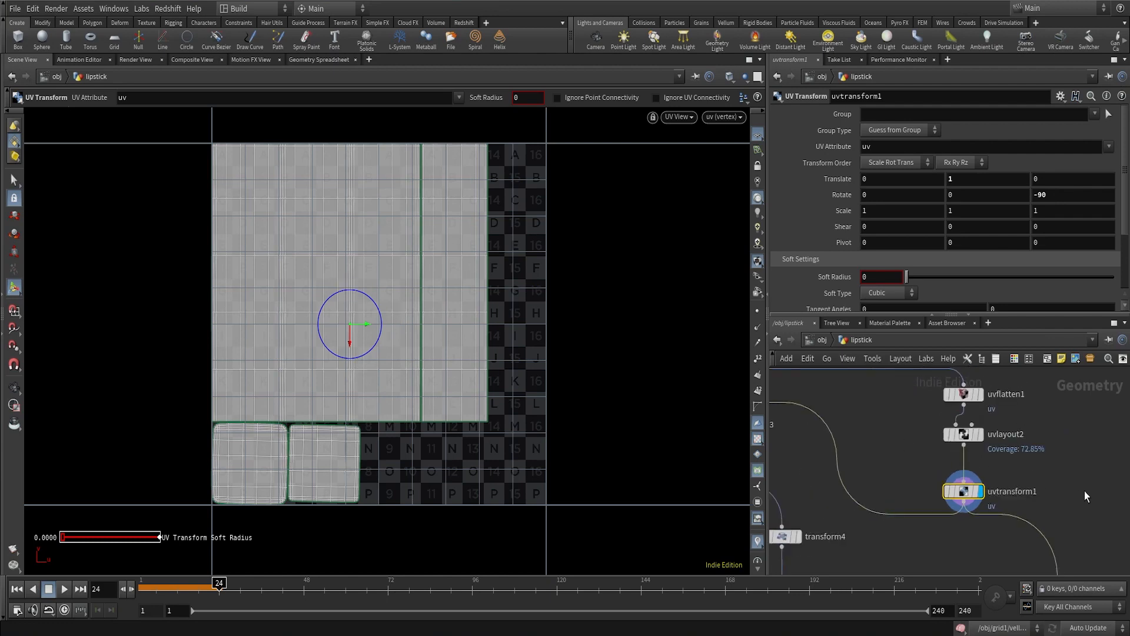
{"action": "middle_click_drag", "start_coordinate": [1085, 509], "coordinate": [995, 395]}
{"action": "middle_click_drag", "start_coordinate": [1012, 447], "coordinate": [1003, 485]}
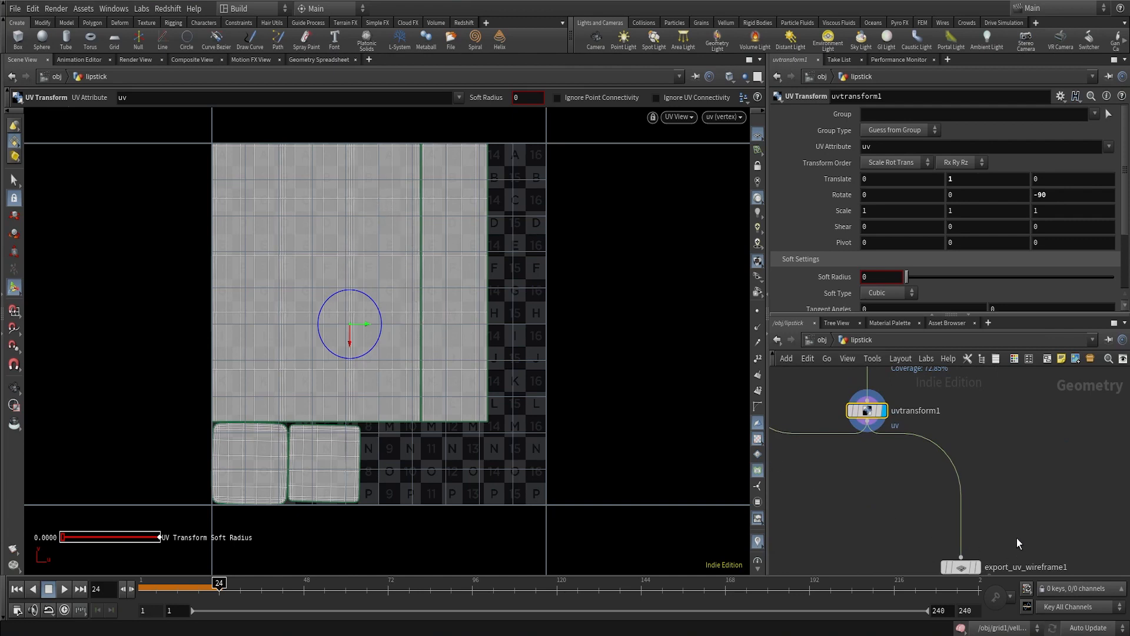
{"action": "scroll", "coordinate": [1017, 539], "scroll_direction": "up", "scroll_amount": 3}
{"action": "middle_click_drag", "start_coordinate": [1017, 540], "coordinate": [1014, 477]}
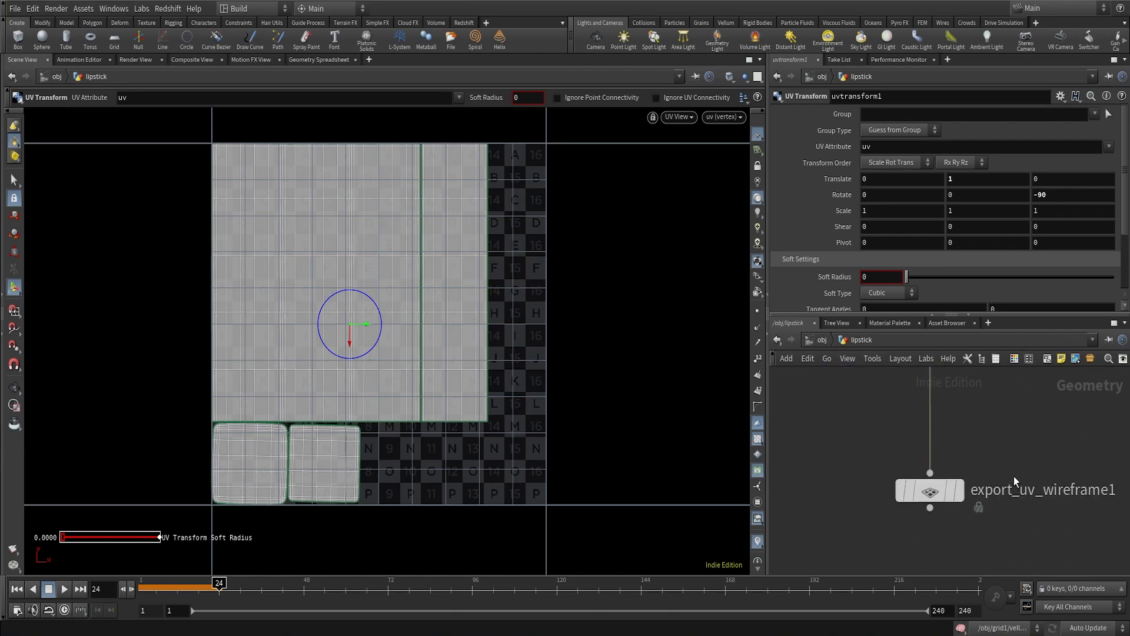
{"action": "left_click", "coordinate": [959, 492]}
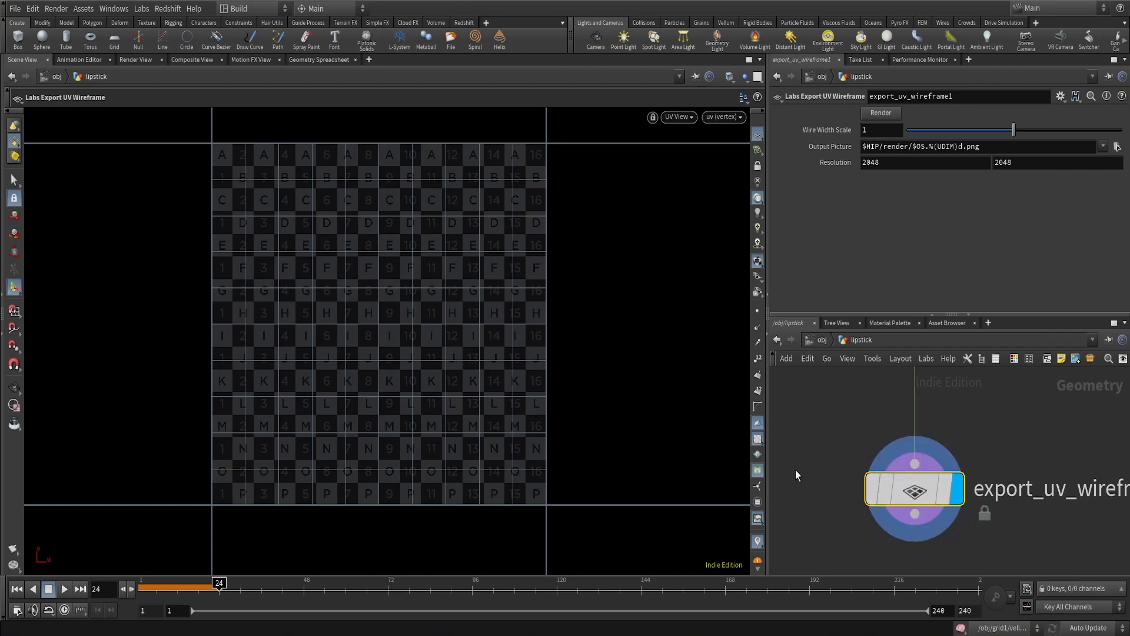
Set the viewport to the perspective view and inspect the flattened wireframe output of export_uv_wireframe1
{"action": "scroll", "coordinate": [910, 479], "scroll_direction": "down", "scroll_amount": 3}
{"action": "left_click", "coordinate": [682, 116]}
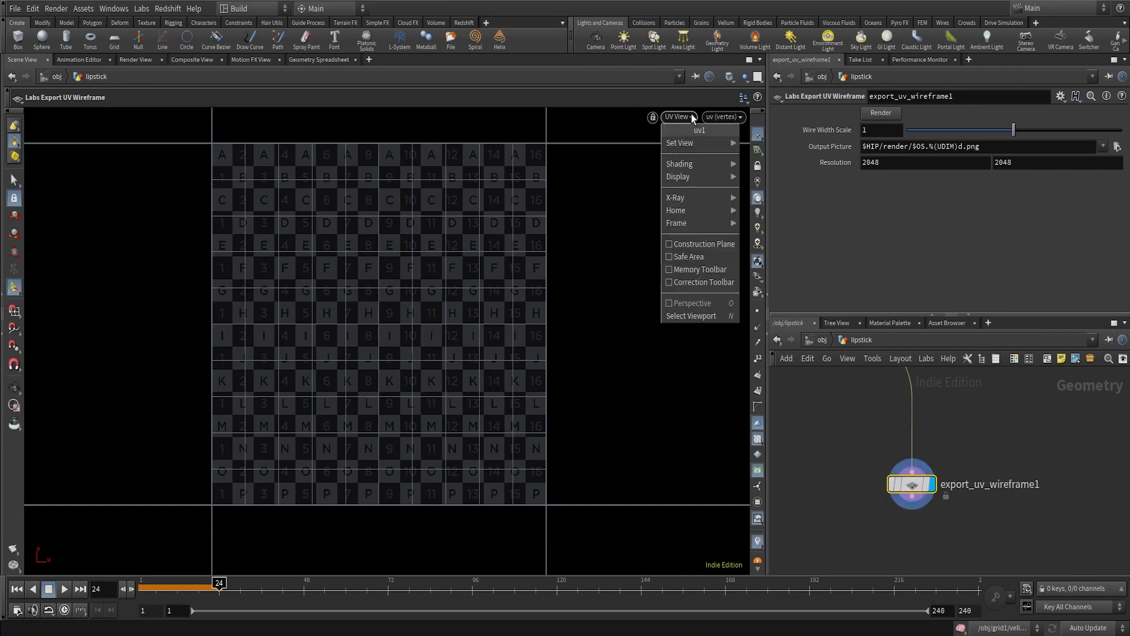
{"action": "mouse_move", "coordinate": [680, 143]}
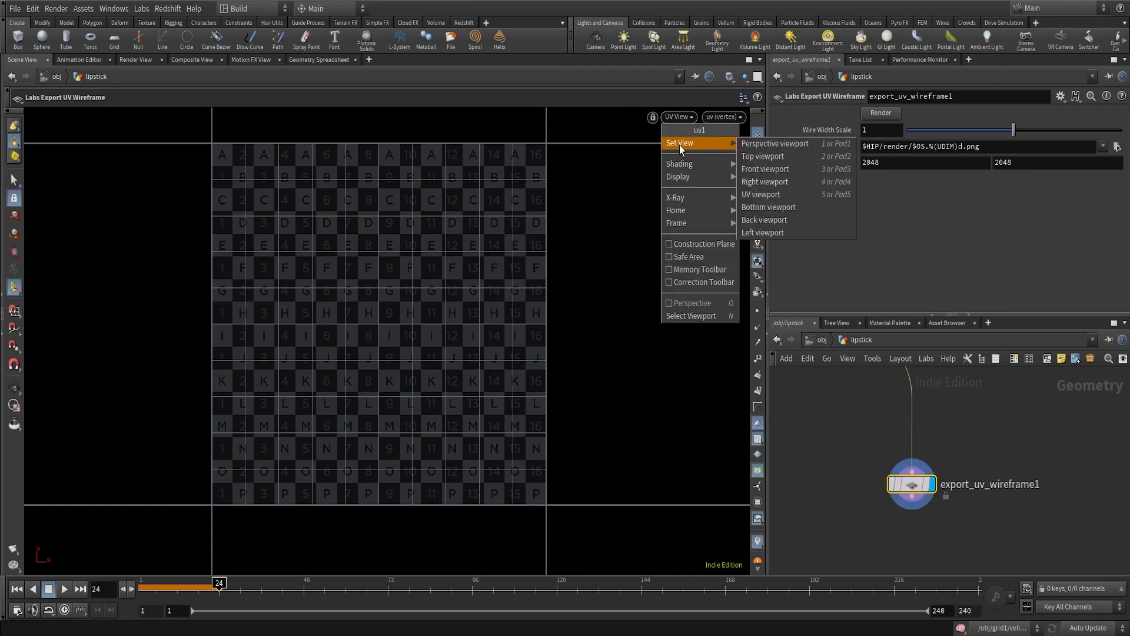
{"action": "left_click", "coordinate": [759, 144]}
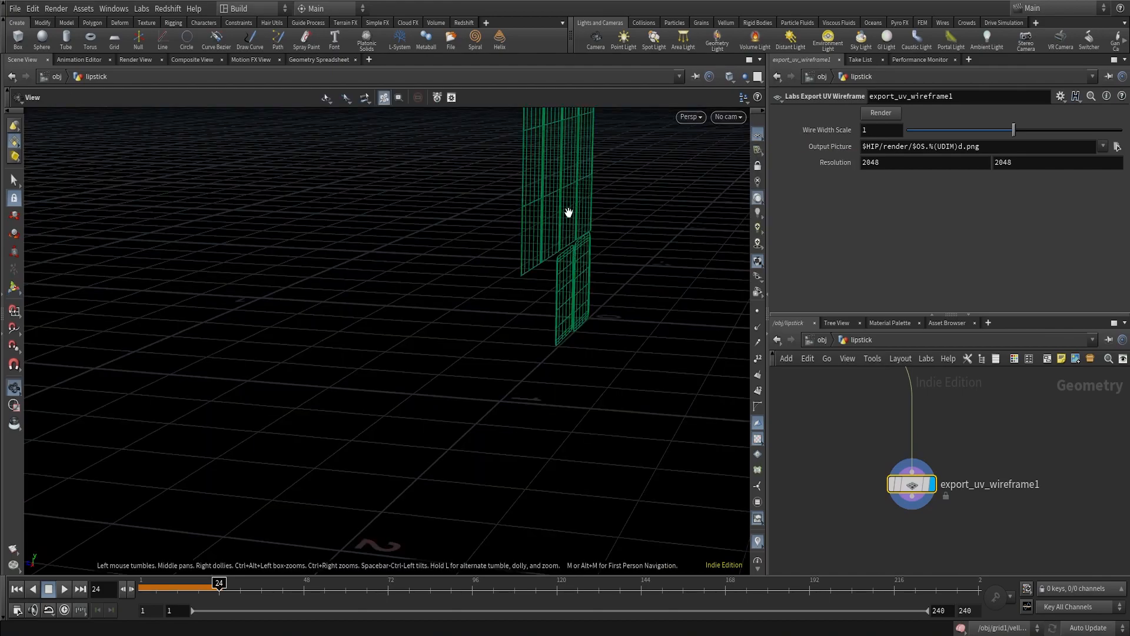
{"action": "middle_click_drag", "start_coordinate": [567, 213], "coordinate": [457, 340], "text": "alt"}
{"action": "left_click_drag", "start_coordinate": [457, 341], "coordinate": [540, 324], "text": "alt"}
{"action": "right_click_drag", "start_coordinate": [539, 323], "coordinate": [507, 338], "text": "alt"}
{"action": "middle_click_drag", "start_coordinate": [507, 338], "coordinate": [457, 346], "text": "alt"}
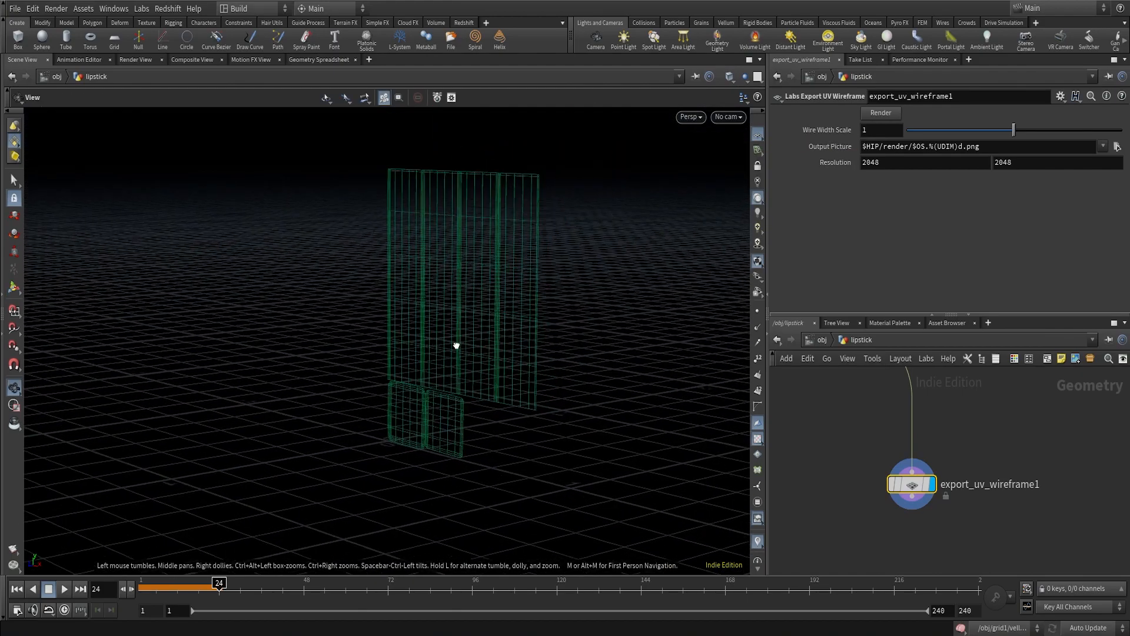
{"action": "left_click_drag", "start_coordinate": [457, 346], "coordinate": [485, 354], "text": "alt"}
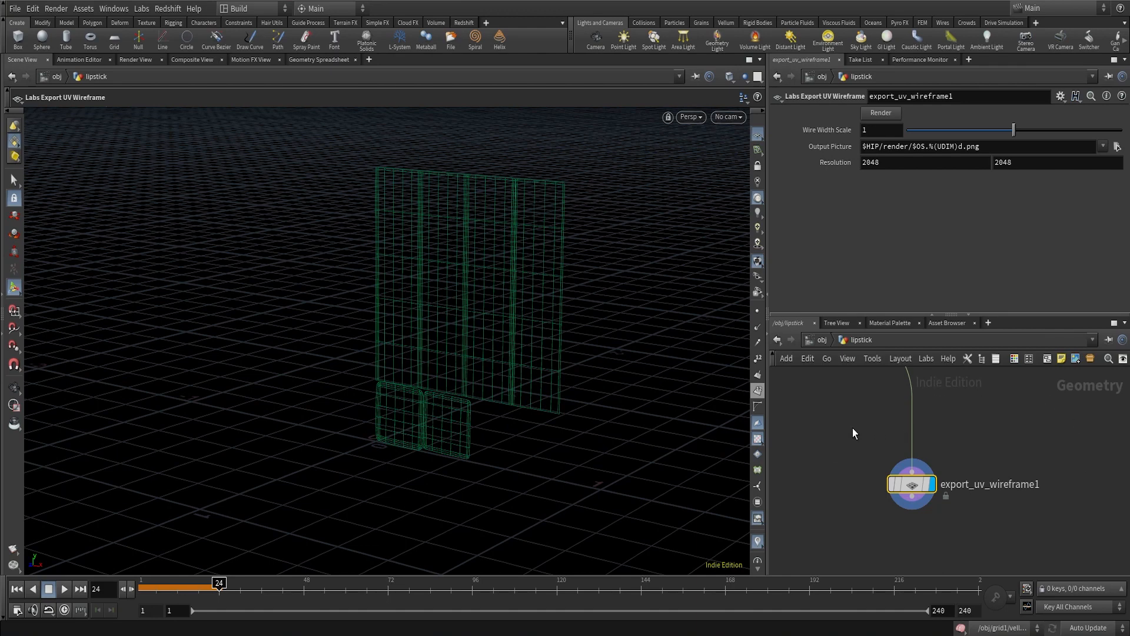
Trace the connection between the uvflatten1, uvlayout2 and uvtransform1 chain and the export_uv_wireframe1 node
{"action": "scroll", "coordinate": [852, 428], "scroll_direction": "down", "scroll_amount": 5}
{"action": "middle_click_drag", "start_coordinate": [821, 414], "coordinate": [1022, 565]}
{"action": "scroll", "coordinate": [883, 479], "scroll_direction": "up", "scroll_amount": 3}
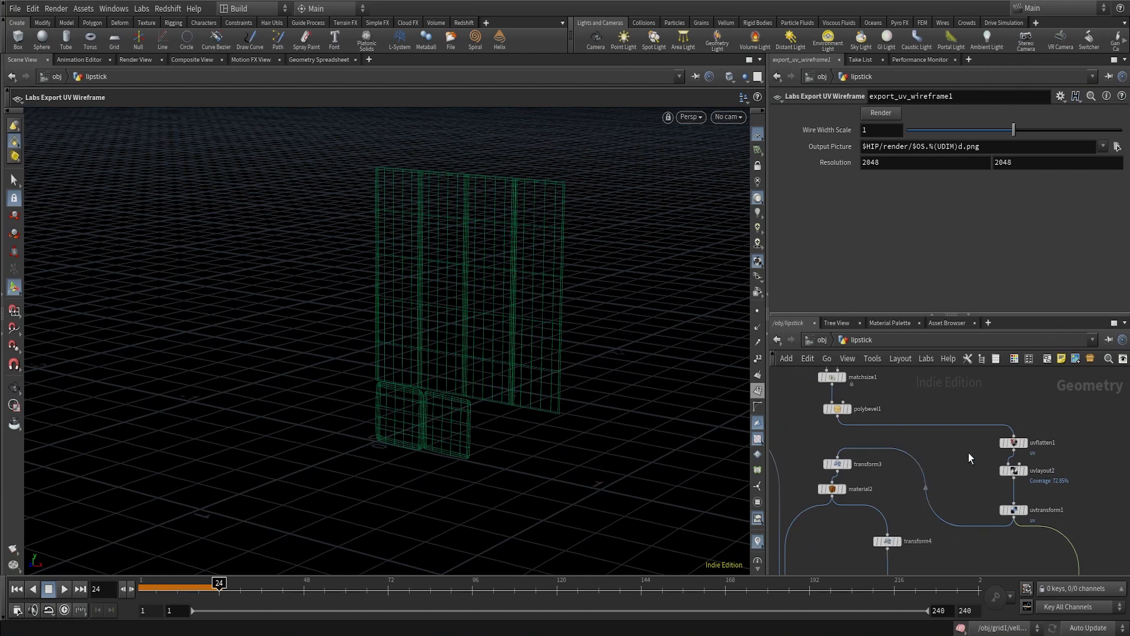
{"action": "middle_click_drag", "start_coordinate": [969, 454], "coordinate": [920, 416]}
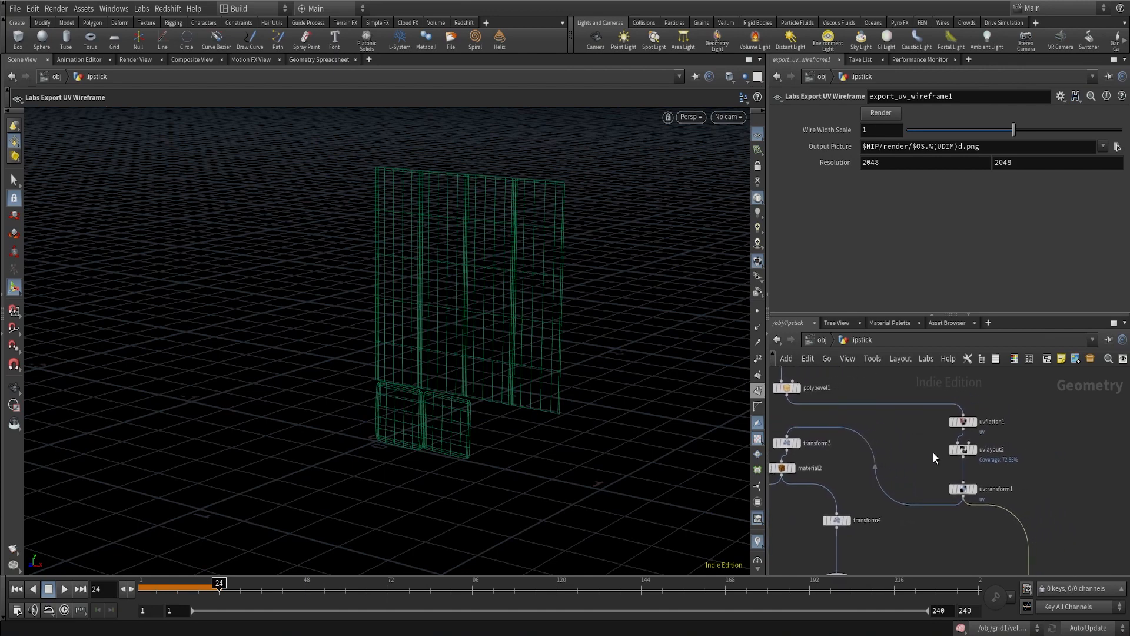
{"action": "middle_click_drag", "start_coordinate": [934, 458], "coordinate": [881, 435]}
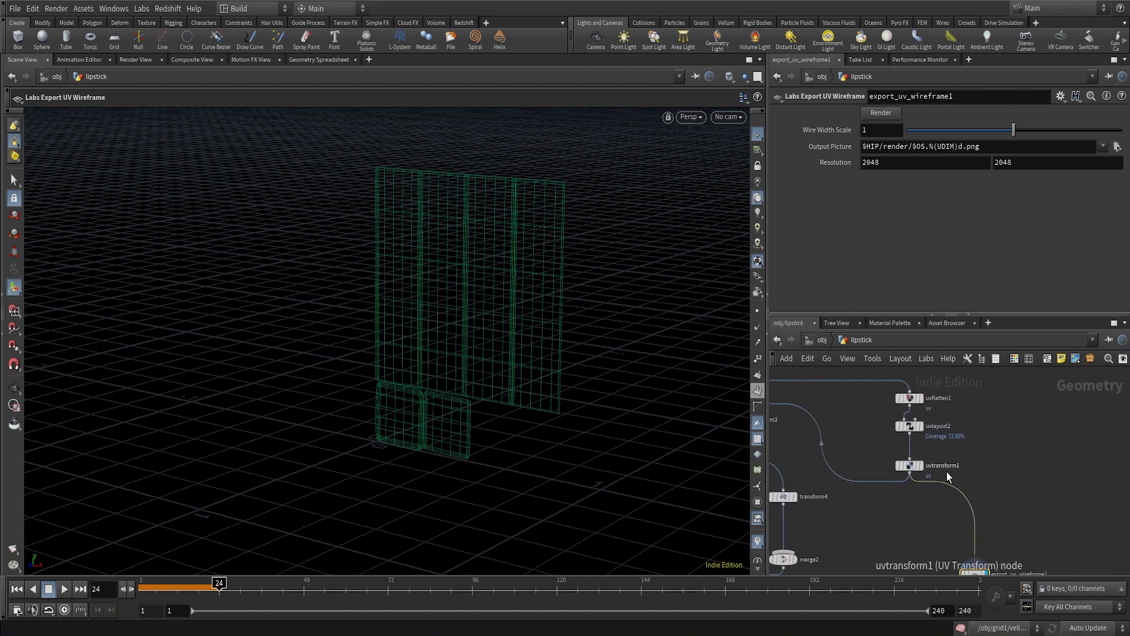
{"action": "scroll", "coordinate": [961, 500], "scroll_direction": "up", "scroll_amount": 5}
{"action": "middle_click_drag", "start_coordinate": [1008, 519], "coordinate": [935, 451]}
{"action": "scroll", "coordinate": [1034, 451], "scroll_direction": "down", "scroll_amount": 2}
{"action": "scroll", "coordinate": [933, 459], "scroll_direction": "up", "scroll_amount": 1}
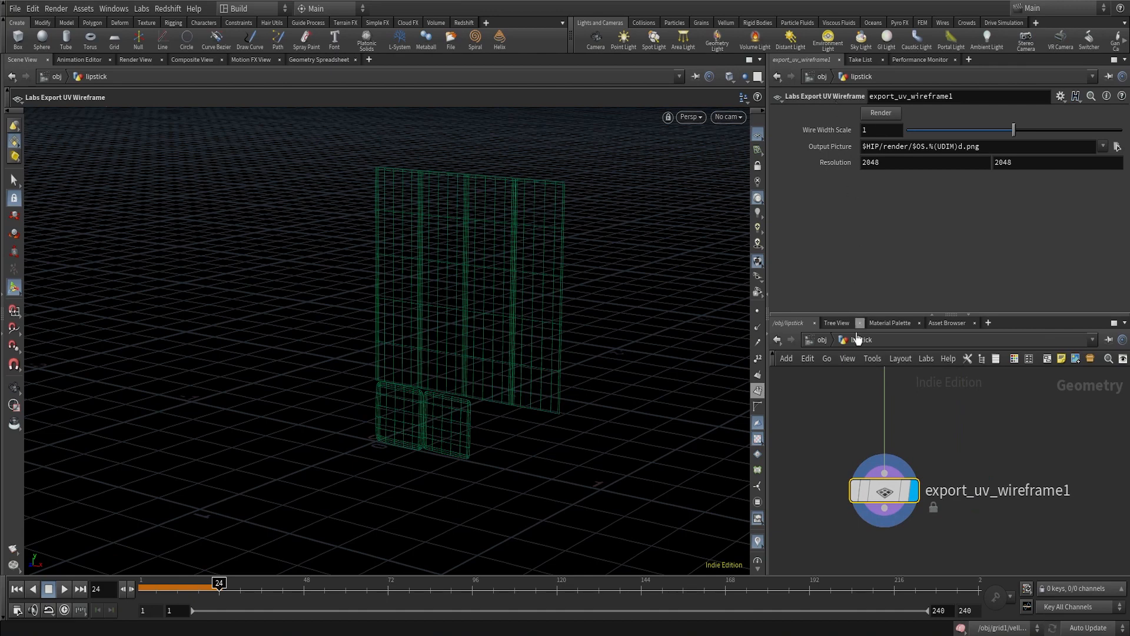
Return to uvtransform1 in the network and display it with its parameters
{"action": "scroll", "coordinate": [812, 435], "scroll_direction": "down", "scroll_amount": 4}
{"action": "middle_click_drag", "start_coordinate": [811, 435], "coordinate": [1020, 517]}
{"action": "scroll", "coordinate": [1025, 500], "scroll_direction": "up", "scroll_amount": 3}
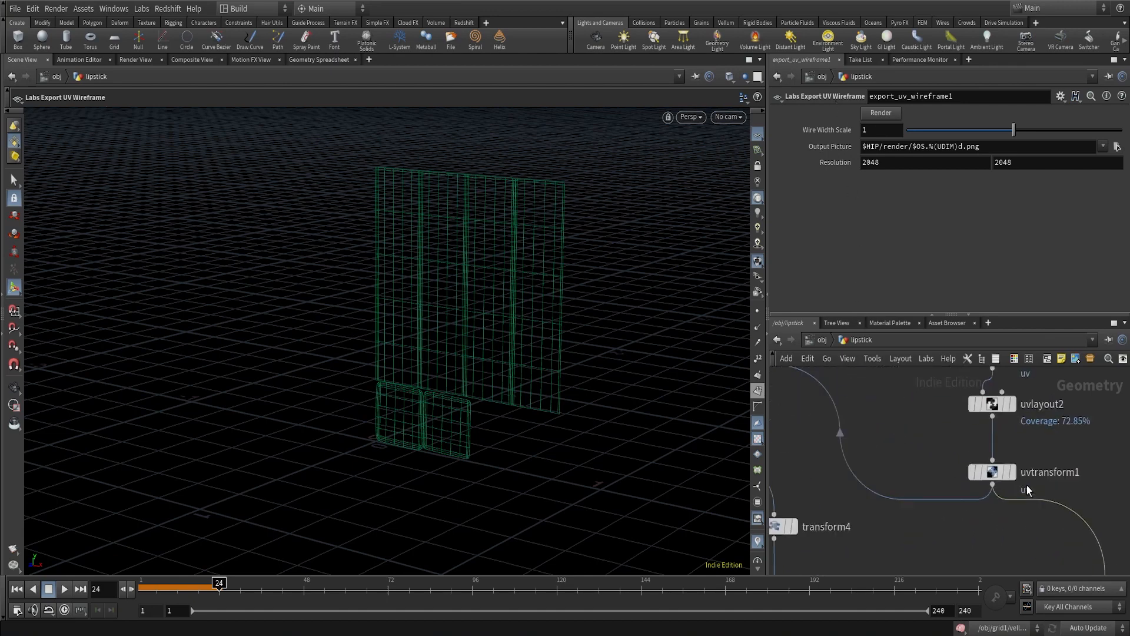
{"action": "left_click", "coordinate": [1014, 473]}
{"action": "left_click", "coordinate": [993, 473]}
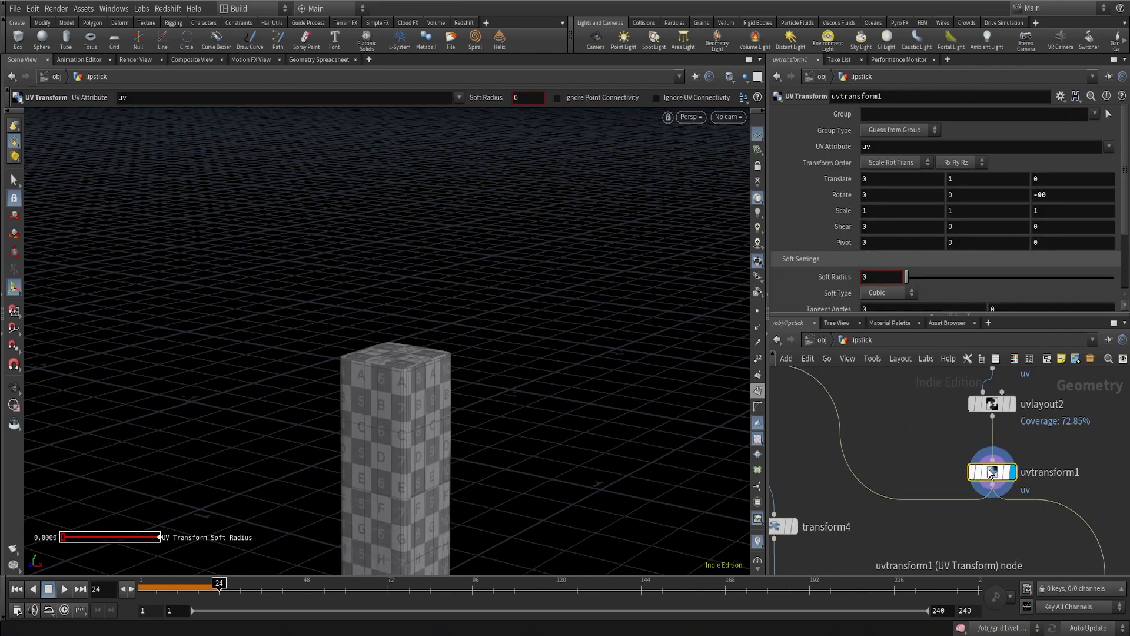
Follow the other branch from uvtransform1 to transform3 and display that node with its parameters
{"action": "scroll", "coordinate": [870, 438], "scroll_direction": "down", "scroll_amount": 3}
{"action": "scroll", "coordinate": [897, 442], "scroll_direction": "up", "scroll_amount": 3}
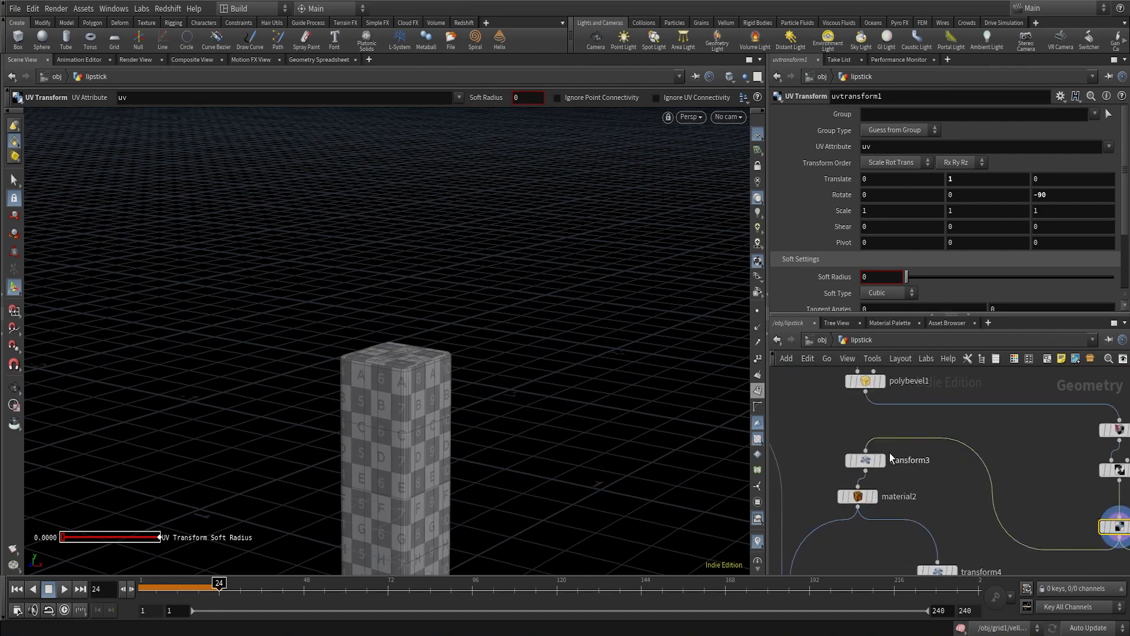
{"action": "left_click", "coordinate": [884, 473]}
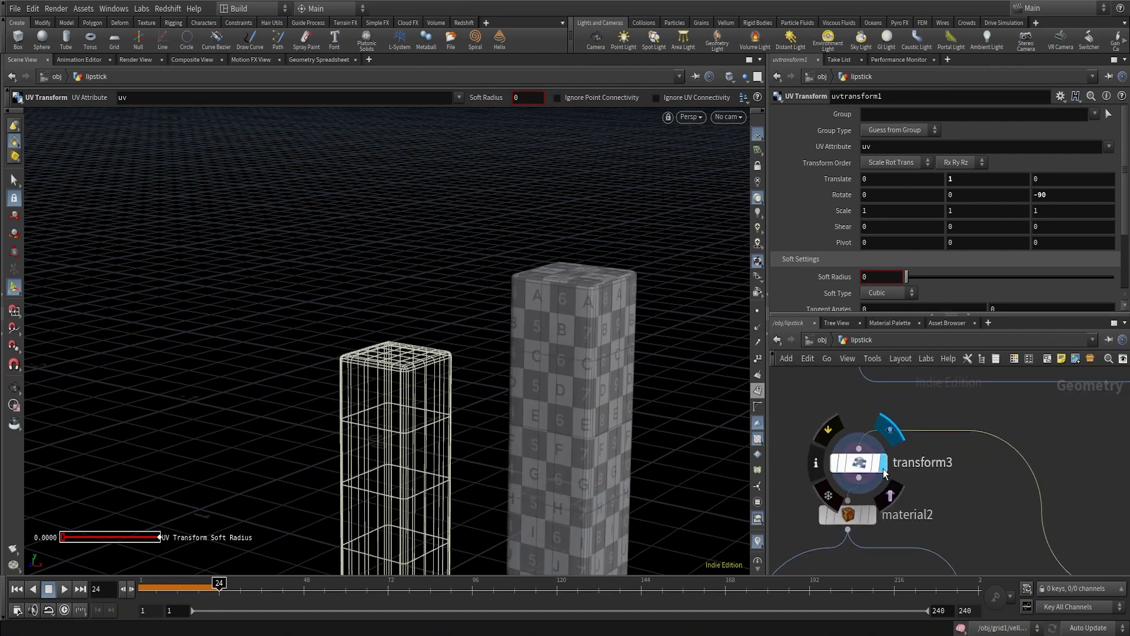
{"action": "left_click", "coordinate": [859, 463]}
Look through cam1 briefly, and set the viewport camera to cam2
{"action": "left_click", "coordinate": [731, 117]}
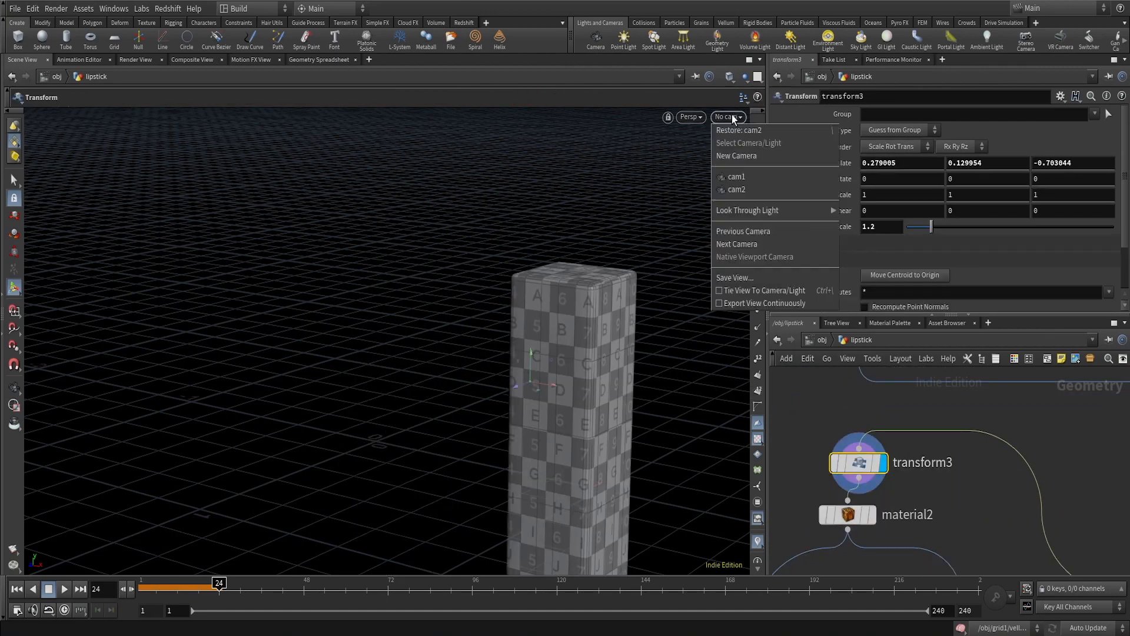
{"action": "left_click", "coordinate": [730, 176]}
{"action": "left_click", "coordinate": [733, 117]}
{"action": "left_click", "coordinate": [737, 189]}
Show the two lipsticks as template wireframes beside the box, and nudge the transform3 node slightly upward in the network
{"action": "scroll", "coordinate": [902, 475], "scroll_direction": "down", "scroll_amount": 6}
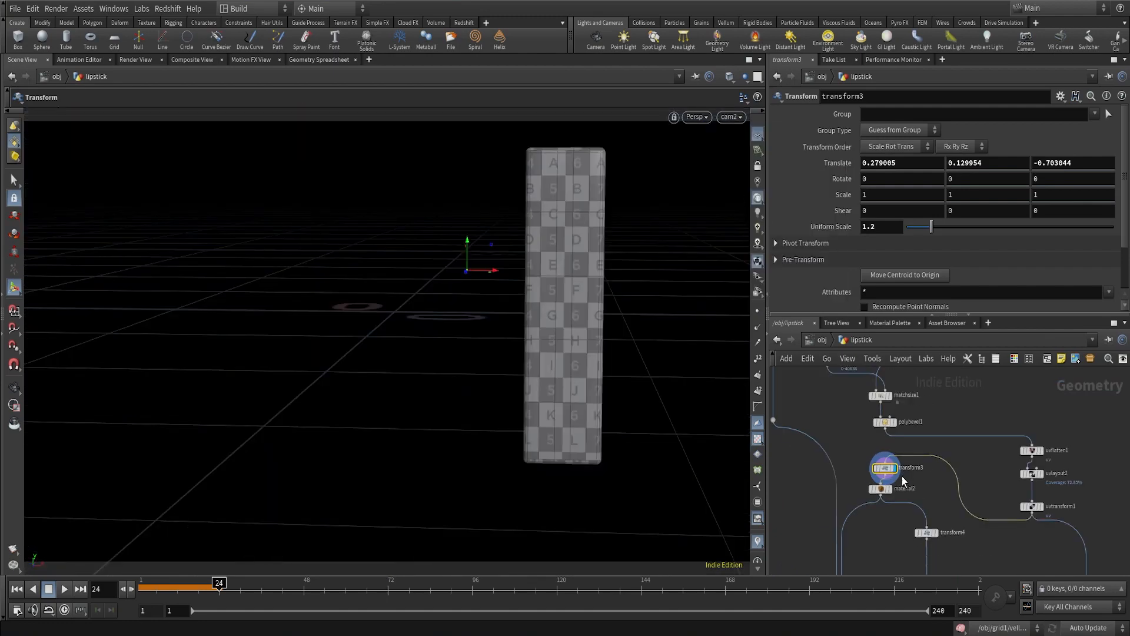
{"action": "scroll", "coordinate": [836, 458], "scroll_direction": "up", "scroll_amount": 4}
{"action": "middle_click_drag", "start_coordinate": [836, 512], "coordinate": [776, 307]}
{"action": "left_click", "coordinate": [846, 482]}
{"action": "scroll", "coordinate": [849, 500], "scroll_direction": "down", "scroll_amount": 2}
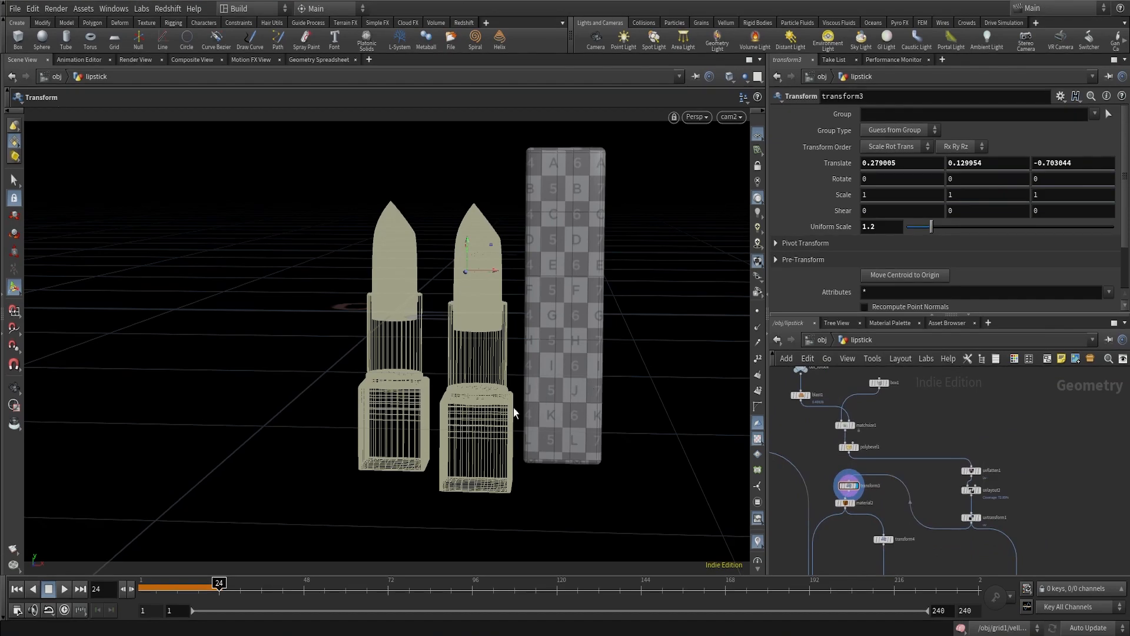
{"action": "scroll", "coordinate": [849, 485], "scroll_direction": "up", "scroll_amount": 5}
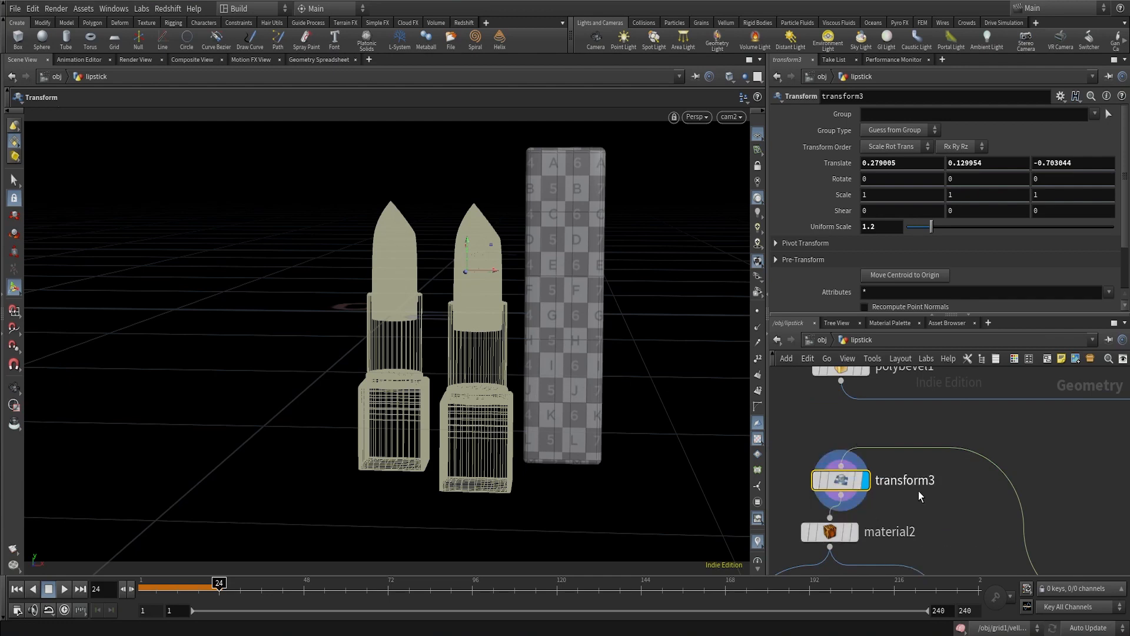
{"action": "left_click_drag", "start_coordinate": [834, 478], "coordinate": [833, 473]}
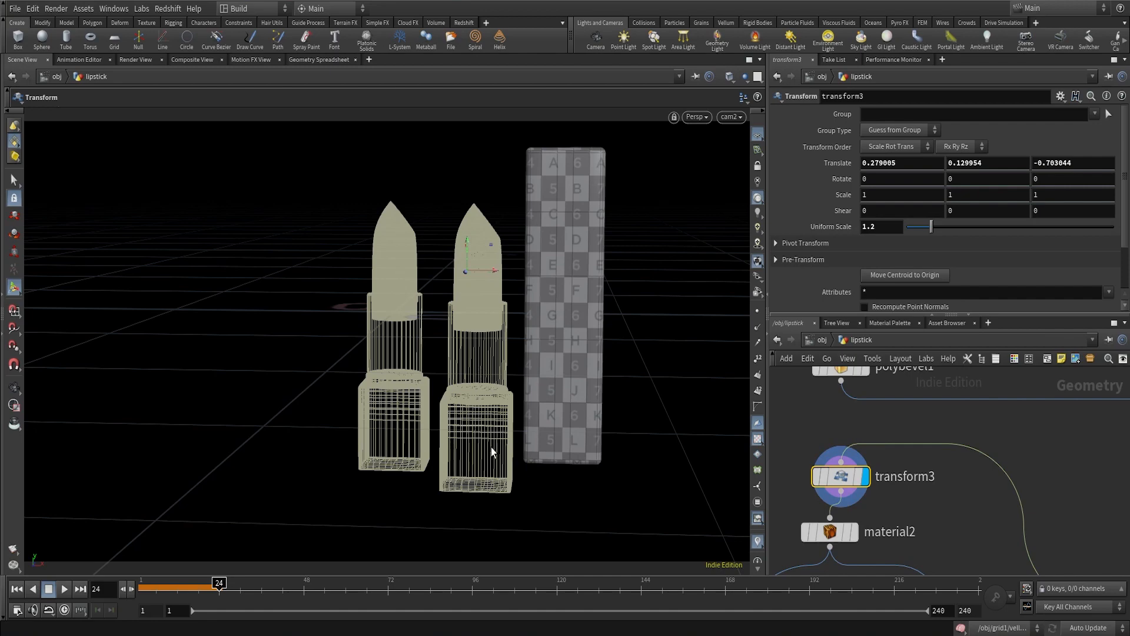
Display material2 with its /mat/holder_box assignment, and tumble out of the camera view around the box and lipsticks
{"action": "middle_click_drag", "start_coordinate": [917, 518], "coordinate": [964, 500]}
{"action": "scroll", "coordinate": [874, 518], "scroll_direction": "up", "scroll_amount": 2}
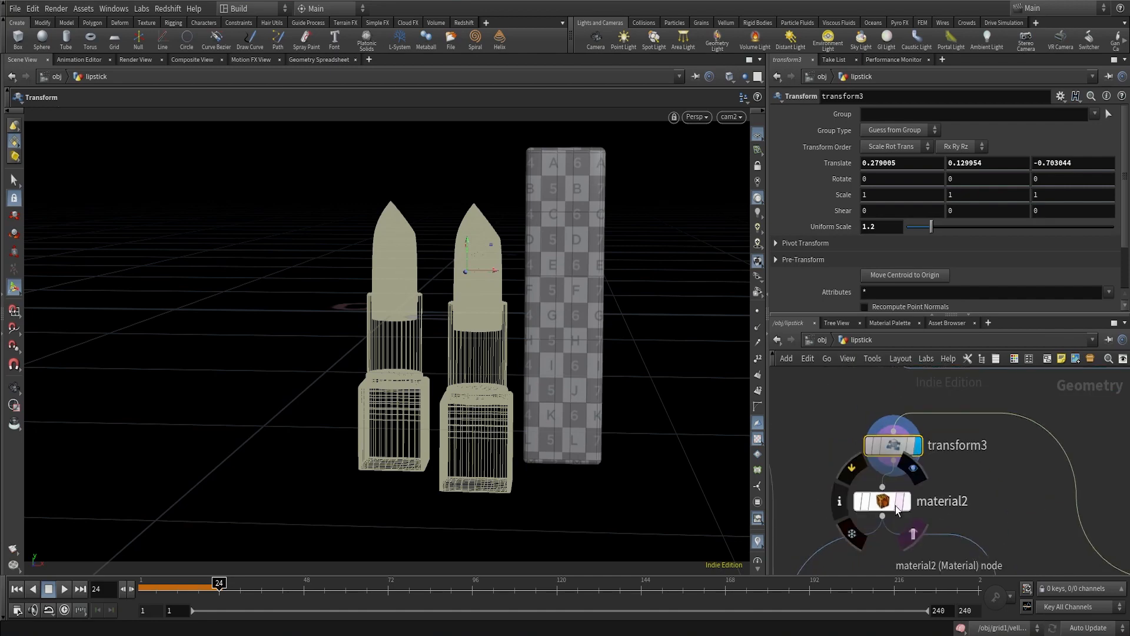
{"action": "left_click", "coordinate": [912, 471]}
{"action": "left_click", "coordinate": [883, 505]}
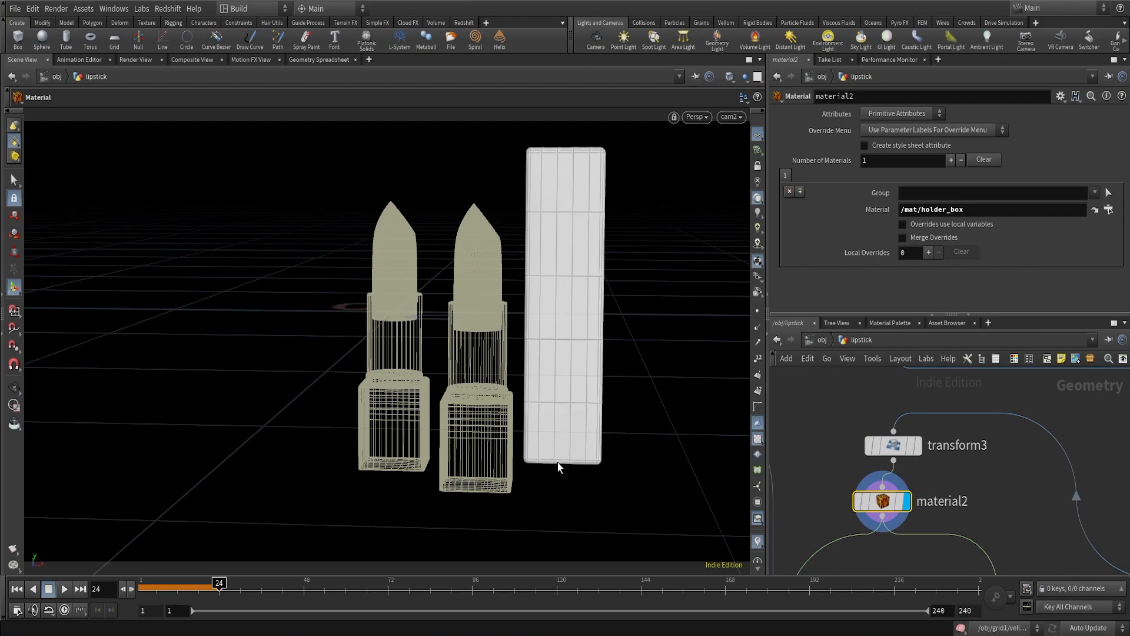
{"action": "key", "text": "Escape"}
{"action": "mouse_move", "coordinate": [621, 368]}
{"action": "left_mouse_down"}
{"action": "mouse_move", "coordinate": [520, 353]}
{"action": "mouse_move", "coordinate": [619, 378]}
{"action": "left_mouse_up"}
{"action": "key", "text": "Return"}
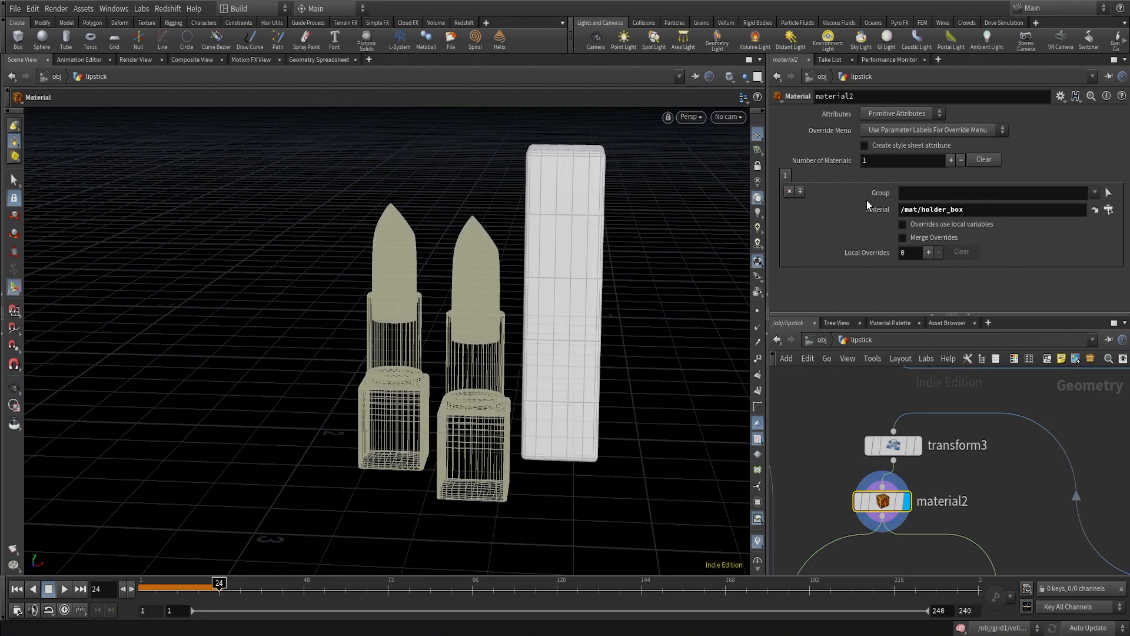
Follow the network from material2 down to the transform4 and merge2 nodes
{"action": "scroll", "coordinate": [942, 511], "scroll_direction": "down", "scroll_amount": 4}
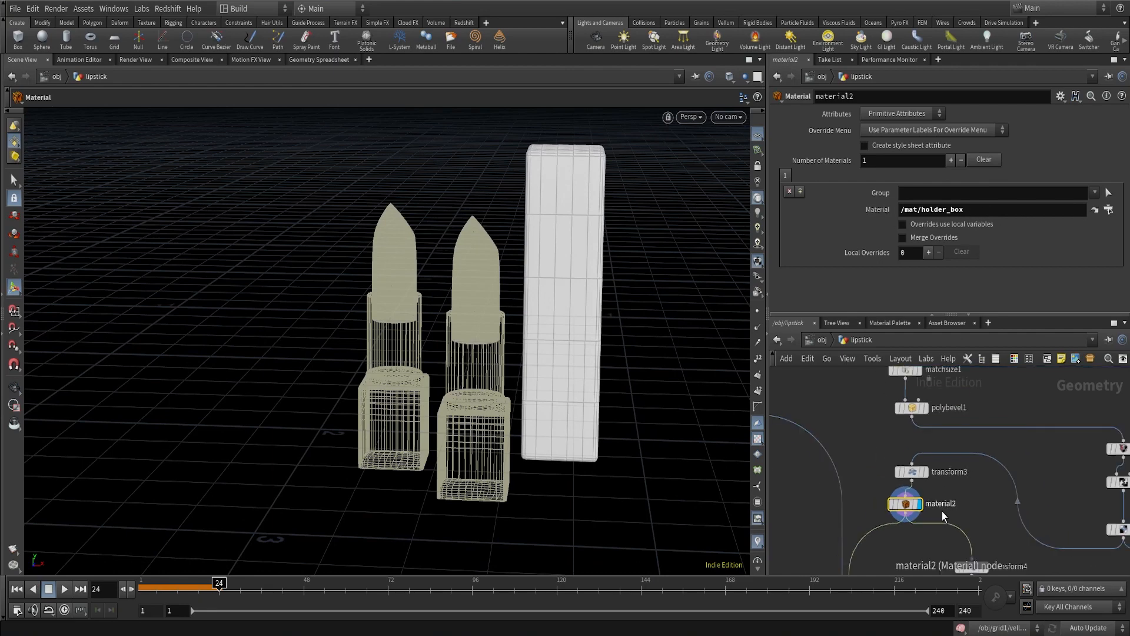
{"action": "middle_click_drag", "start_coordinate": [931, 472], "coordinate": [915, 486]}
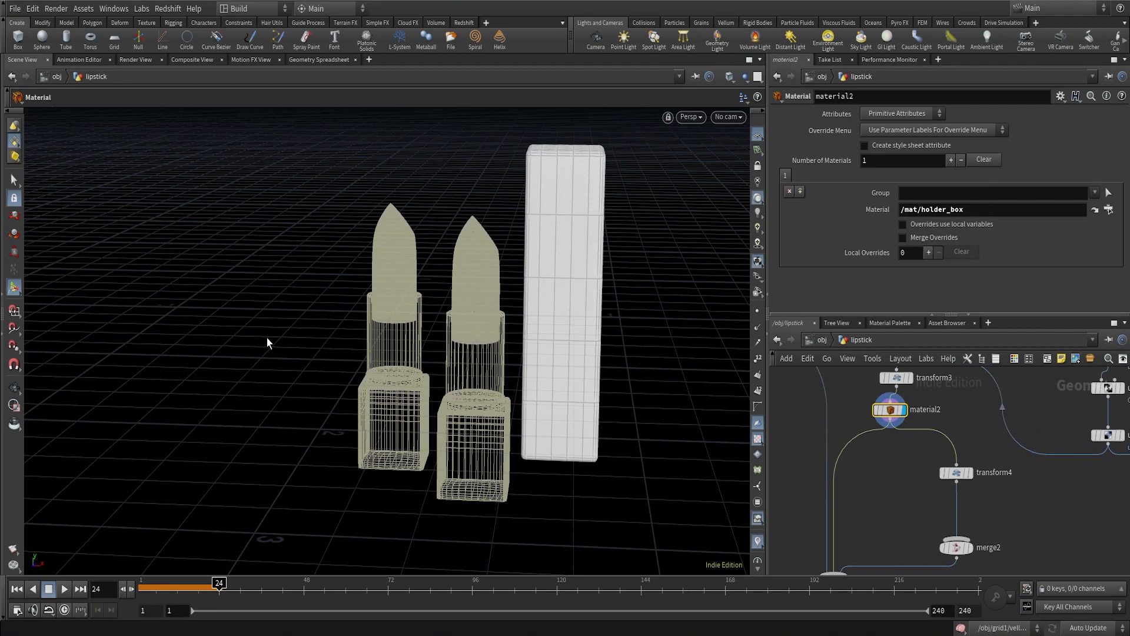
Display the transform4 node below material2 and show its parameters to inspect the rotated box copy
{"action": "scroll", "coordinate": [984, 471], "scroll_direction": "up", "scroll_amount": 3}
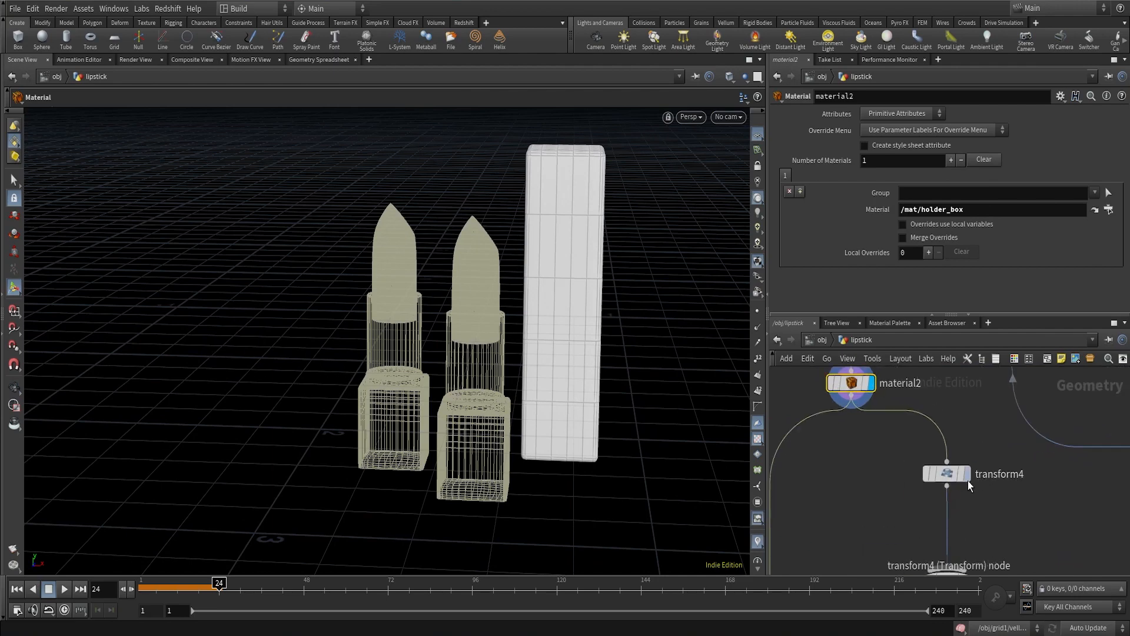
{"action": "mouse_move", "coordinate": [947, 476]}
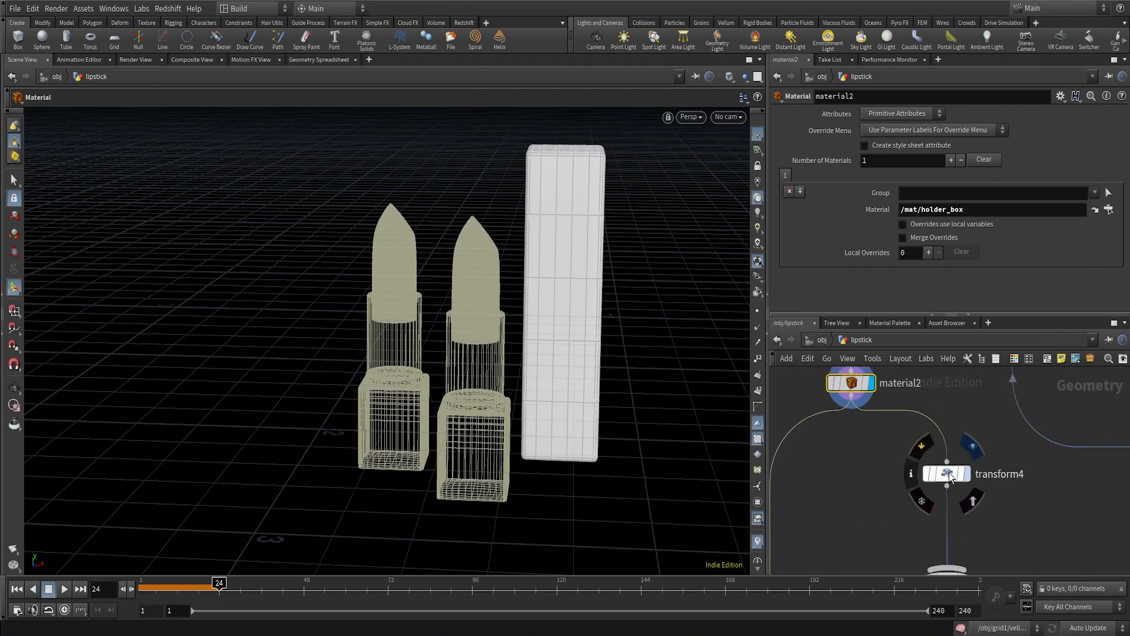
{"action": "left_click", "coordinate": [965, 474]}
{"action": "left_click", "coordinate": [946, 474]}
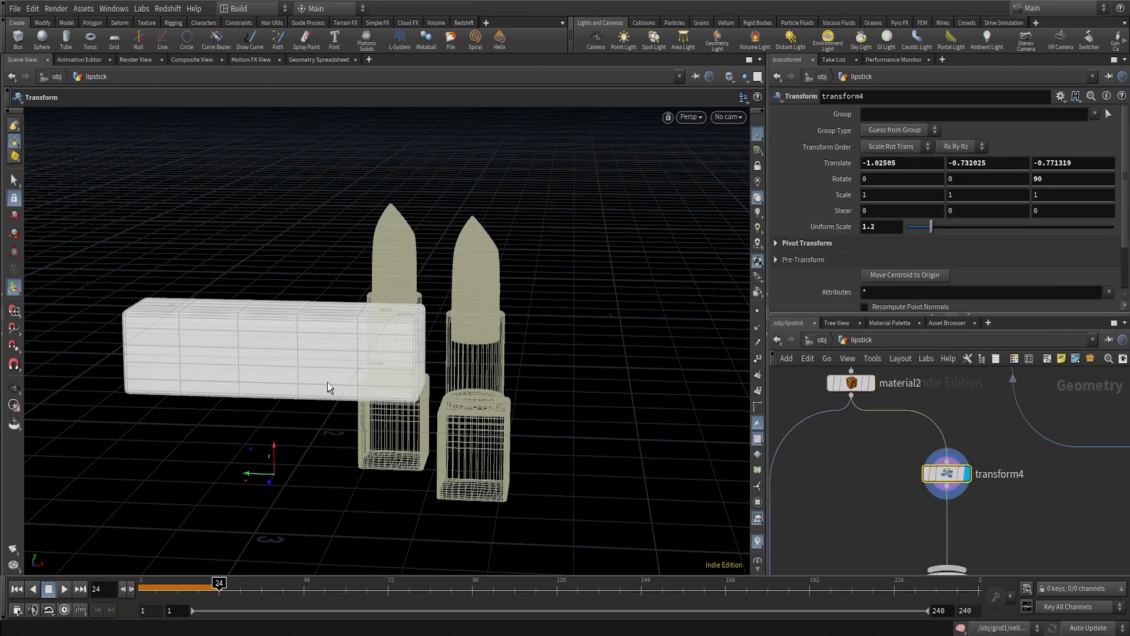
Display the merge1 node and show its list of input operators
{"action": "scroll", "coordinate": [1006, 512], "scroll_direction": "down", "scroll_amount": 3}
{"action": "scroll", "coordinate": [1006, 507], "scroll_direction": "up", "scroll_amount": 3}
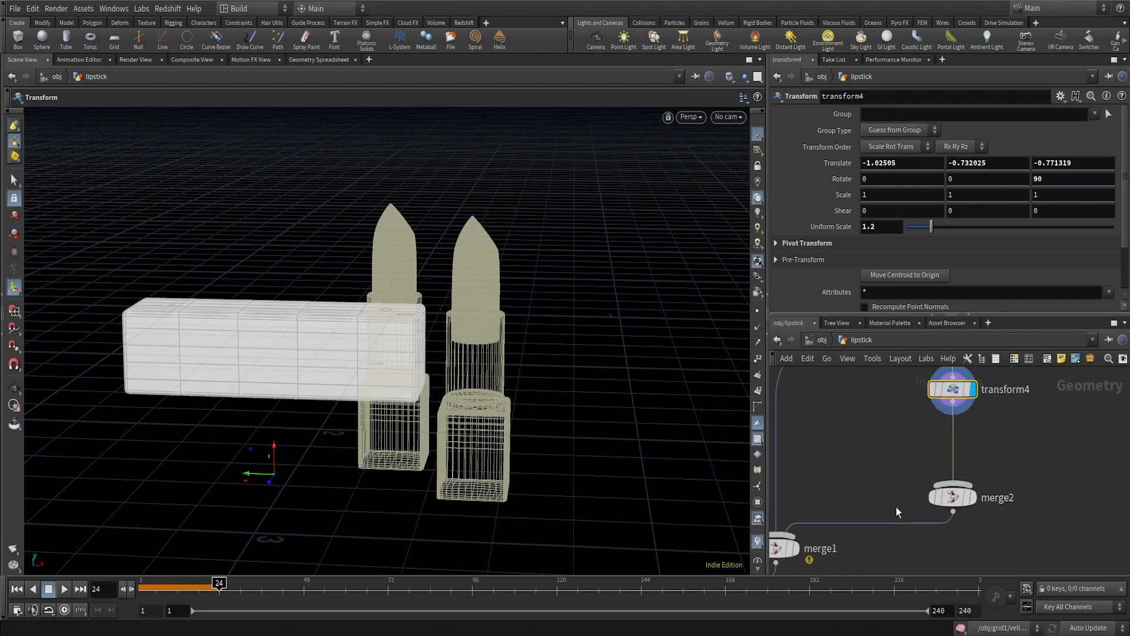
{"action": "scroll", "coordinate": [875, 502], "scroll_direction": "down", "scroll_amount": 2}
{"action": "scroll", "coordinate": [848, 509], "scroll_direction": "up", "scroll_amount": 1}
{"action": "left_click", "coordinate": [836, 532]}
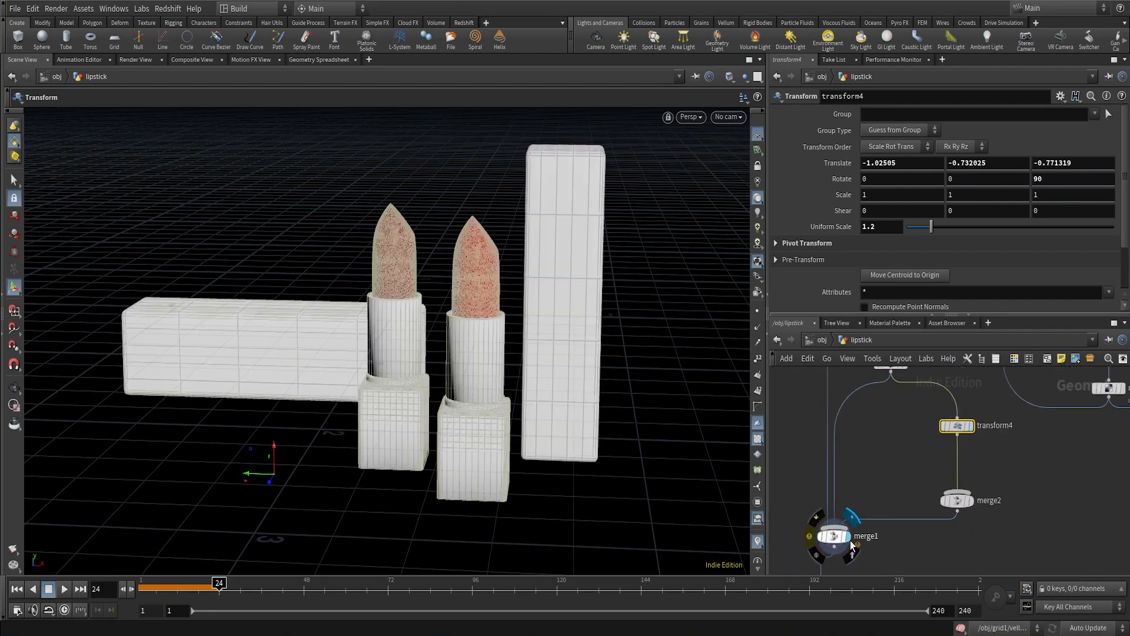
{"action": "left_click", "coordinate": [829, 534]}
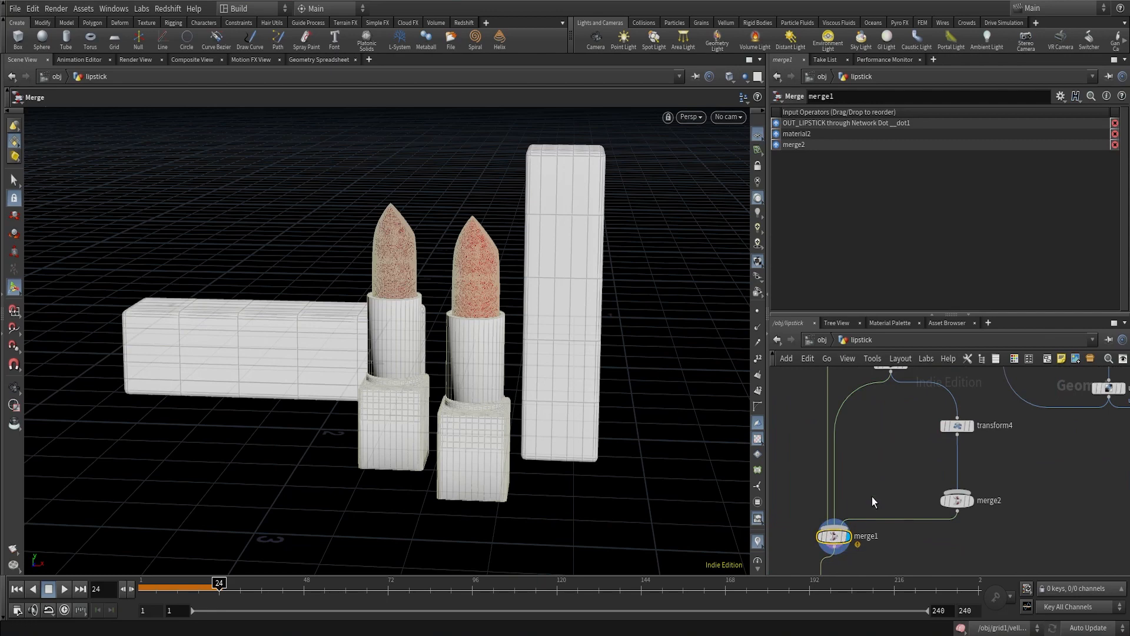
Turn off the template display of the OUT_LIPSTICK null upstream of merge1
{"action": "scroll", "coordinate": [872, 497], "scroll_direction": "down", "scroll_amount": 3}
{"action": "scroll", "coordinate": [896, 462], "scroll_direction": "down", "scroll_amount": 3}
{"action": "middle_click_drag", "start_coordinate": [918, 429], "coordinate": [920, 471]}
{"action": "scroll", "coordinate": [863, 430], "scroll_direction": "up", "scroll_amount": 5}
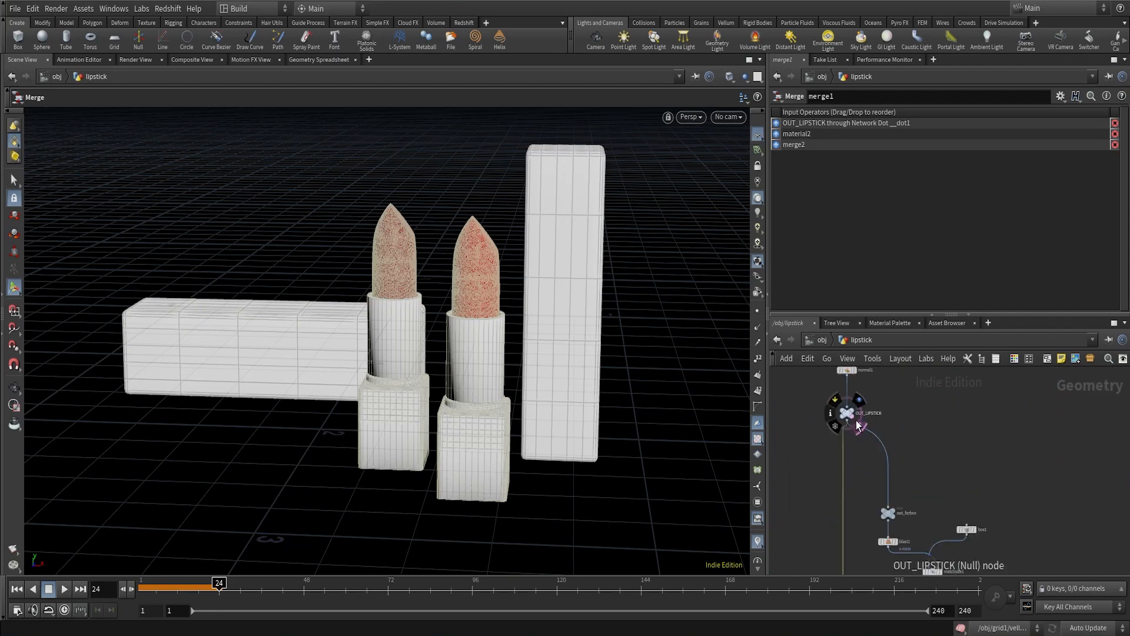
{"action": "left_click", "coordinate": [859, 427]}
{"action": "scroll", "coordinate": [864, 489], "scroll_direction": "down", "scroll_amount": 3}
{"action": "middle_click_drag", "start_coordinate": [864, 489], "coordinate": [845, 401]}
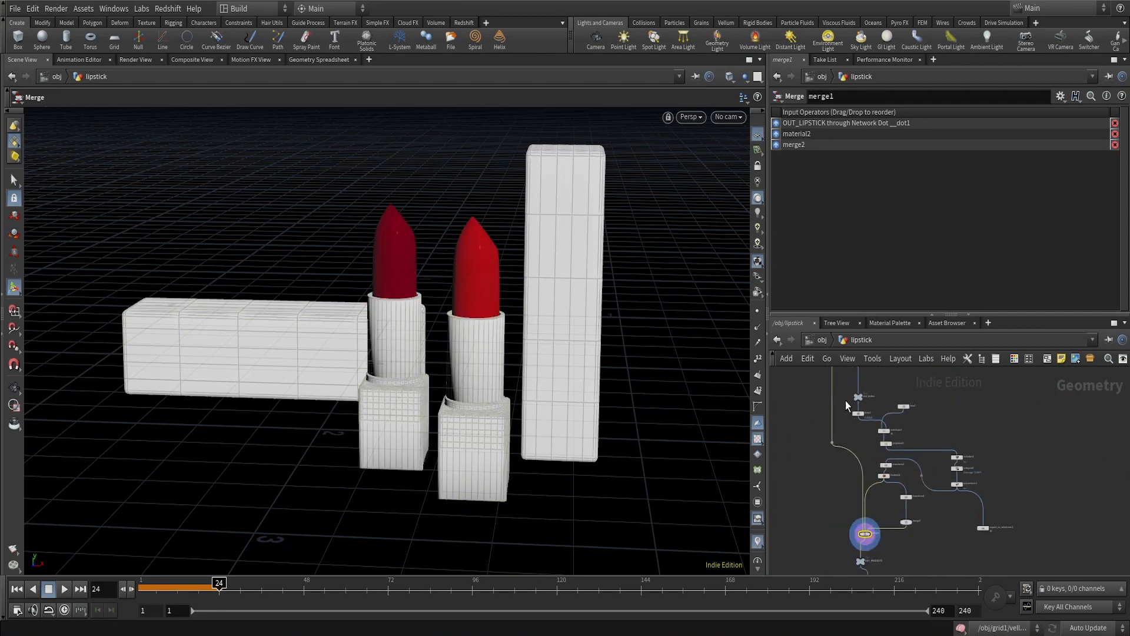
Display material2 and transform4 in turn to compare the upright box with its rotated copy
{"action": "scroll", "coordinate": [891, 507], "scroll_direction": "up", "scroll_amount": 5}
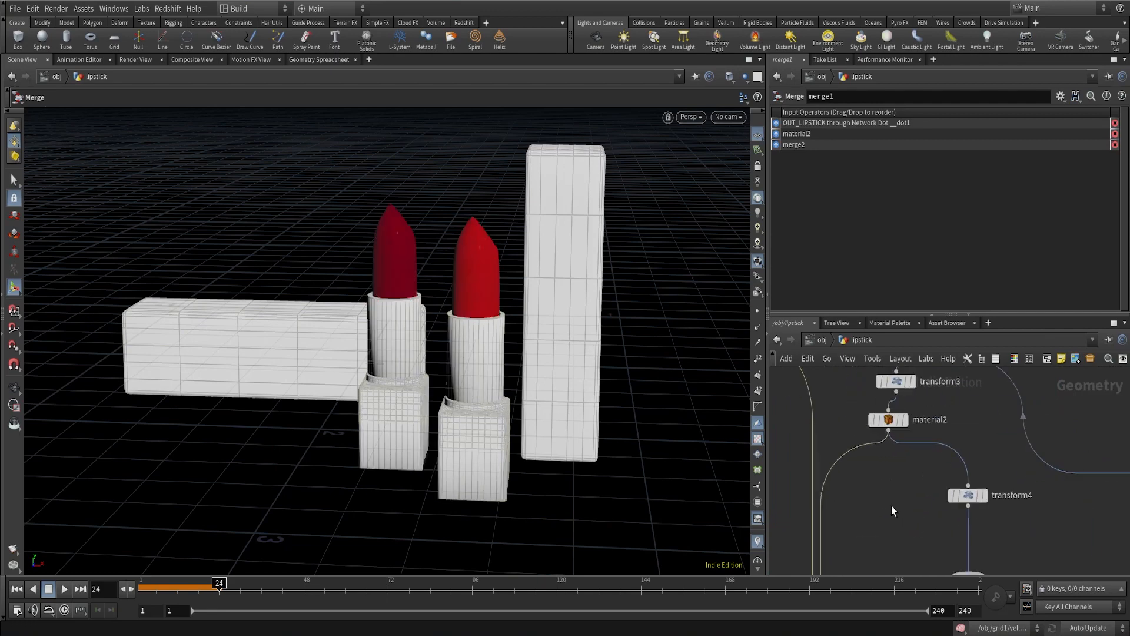
{"action": "left_click", "coordinate": [912, 430]}
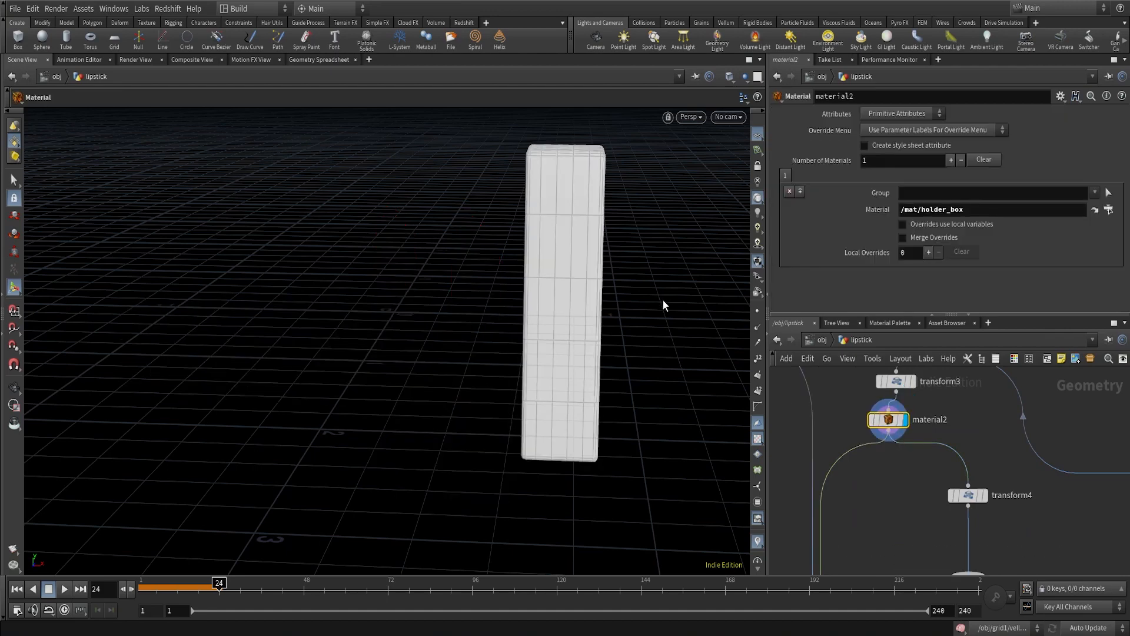
{"action": "middle_click_drag", "start_coordinate": [881, 517], "coordinate": [885, 414]}
{"action": "scroll", "coordinate": [927, 410], "scroll_direction": "up", "scroll_amount": 3}
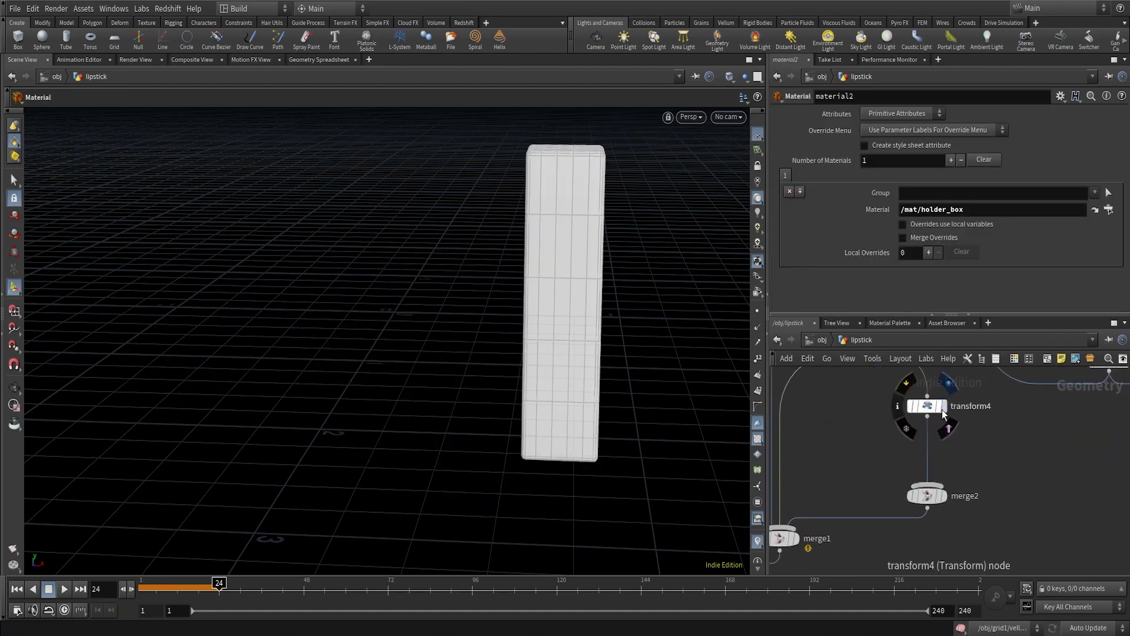
{"action": "left_click", "coordinate": [942, 405]}
{"action": "left_click", "coordinate": [926, 406]}
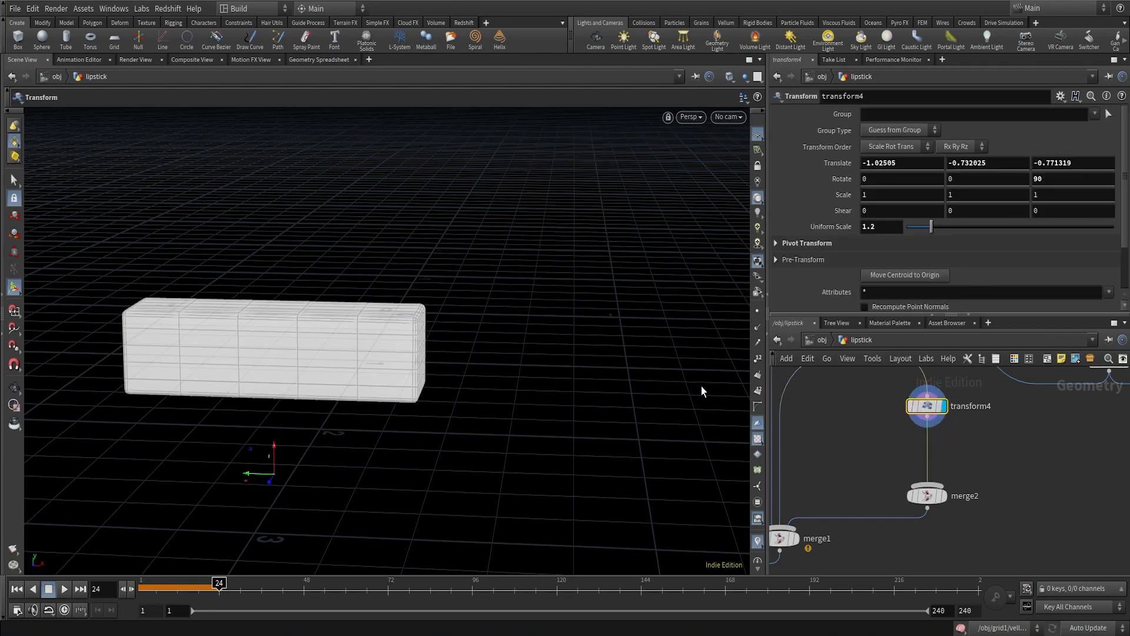
Display merge1 with the combined products, followed by the OUT_PRODUCTS null below it
{"action": "left_click", "coordinate": [795, 538]}
{"action": "left_click", "coordinate": [781, 538]}
{"action": "scroll", "coordinate": [919, 491], "scroll_direction": "down", "scroll_amount": 4}
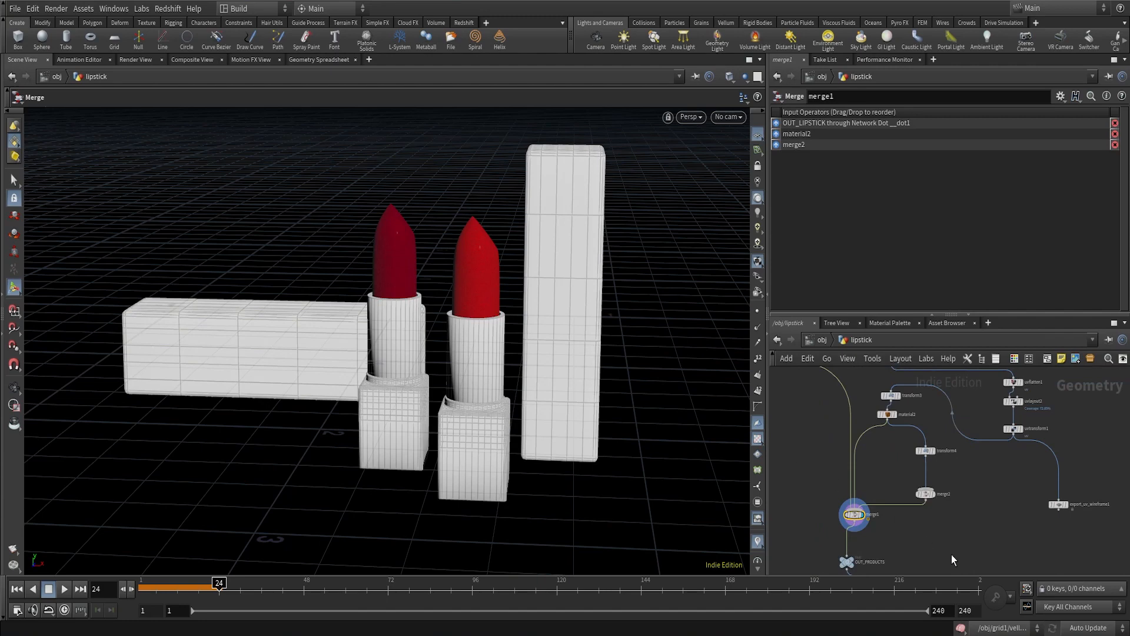
{"action": "middle_click_drag", "start_coordinate": [951, 556], "coordinate": [959, 476]}
{"action": "scroll", "coordinate": [862, 477], "scroll_direction": "up", "scroll_amount": 4}
{"action": "left_click", "coordinate": [853, 483]}
{"action": "left_click", "coordinate": [848, 497]}
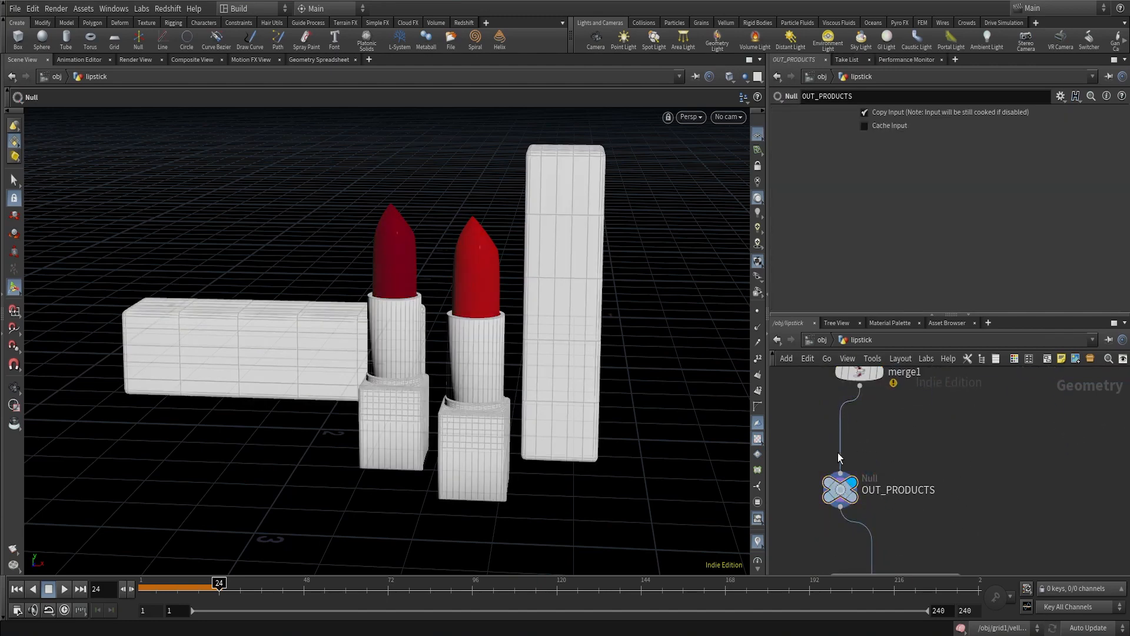
Display the color4 node in the Viewport ONLY box and show the parameters of color3
{"action": "scroll", "coordinate": [945, 527], "scroll_direction": "down", "scroll_amount": 4}
{"action": "scroll", "coordinate": [913, 441], "scroll_direction": "up", "scroll_amount": 4}
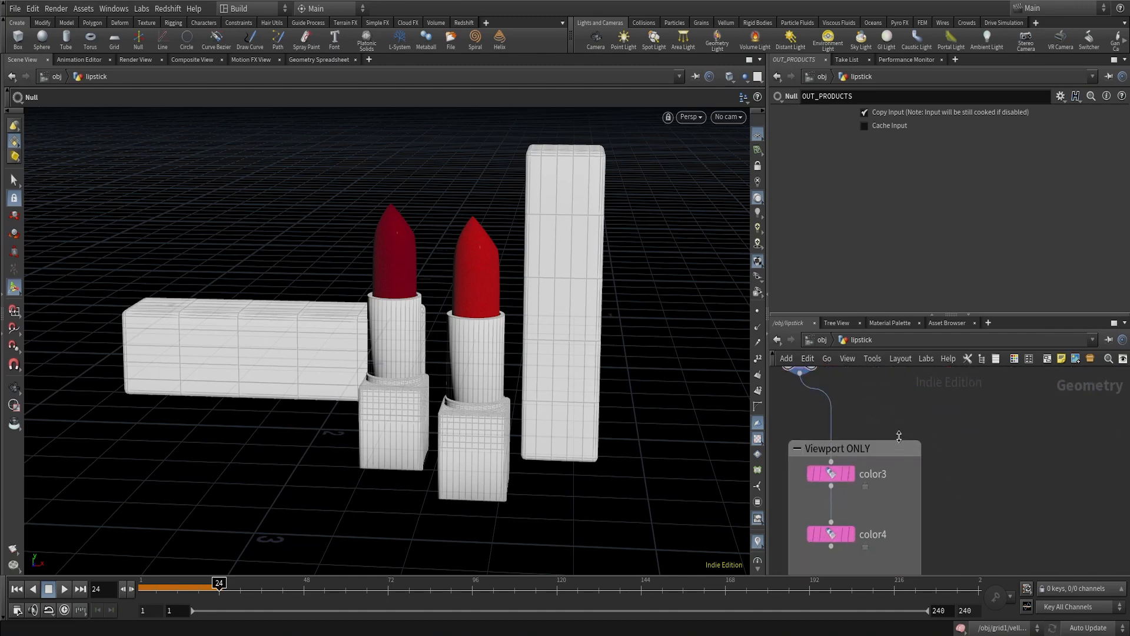
{"action": "middle_click_drag", "start_coordinate": [942, 471], "coordinate": [979, 456]}
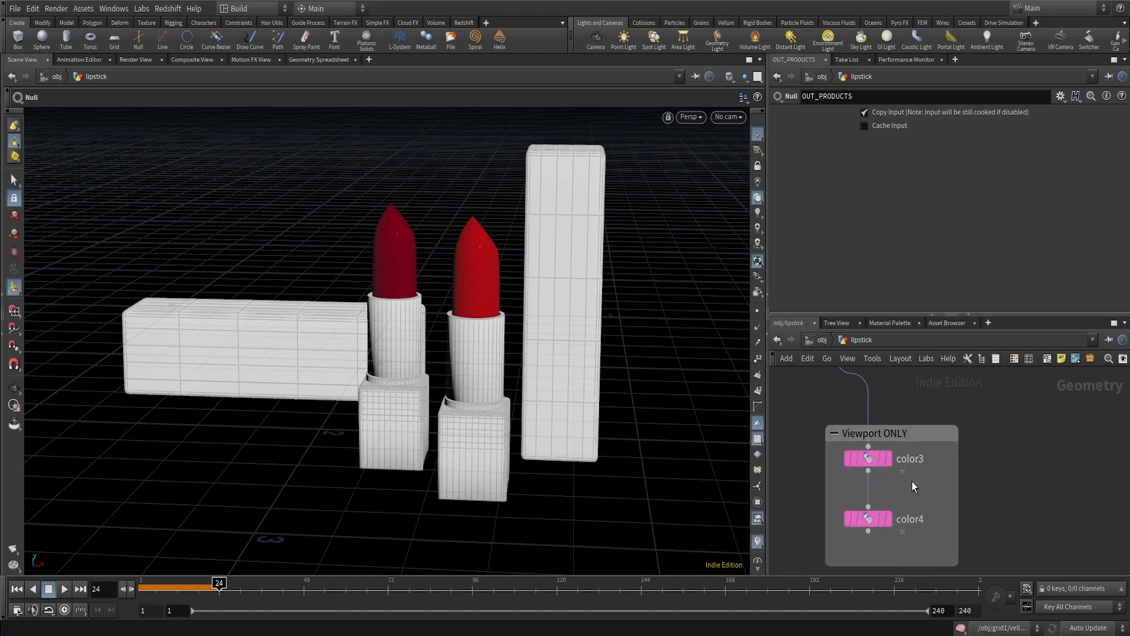
{"action": "scroll", "coordinate": [910, 469], "scroll_direction": "up", "scroll_amount": 1}
{"action": "left_click", "coordinate": [887, 465]}
{"action": "left_click", "coordinate": [887, 528]}
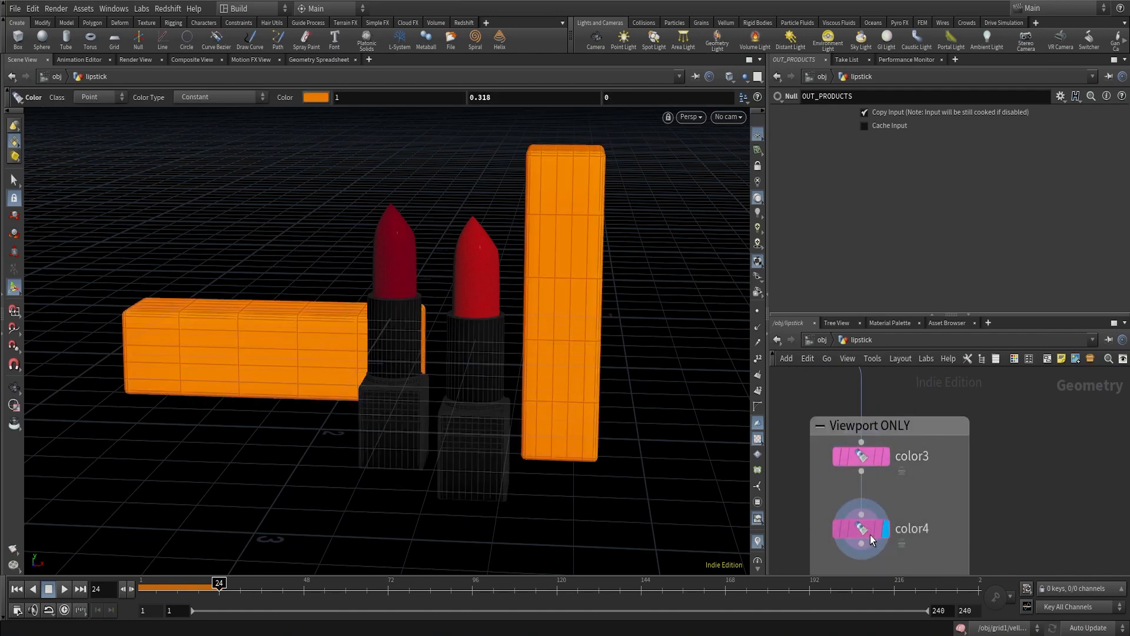
{"action": "left_click", "coordinate": [858, 459]}
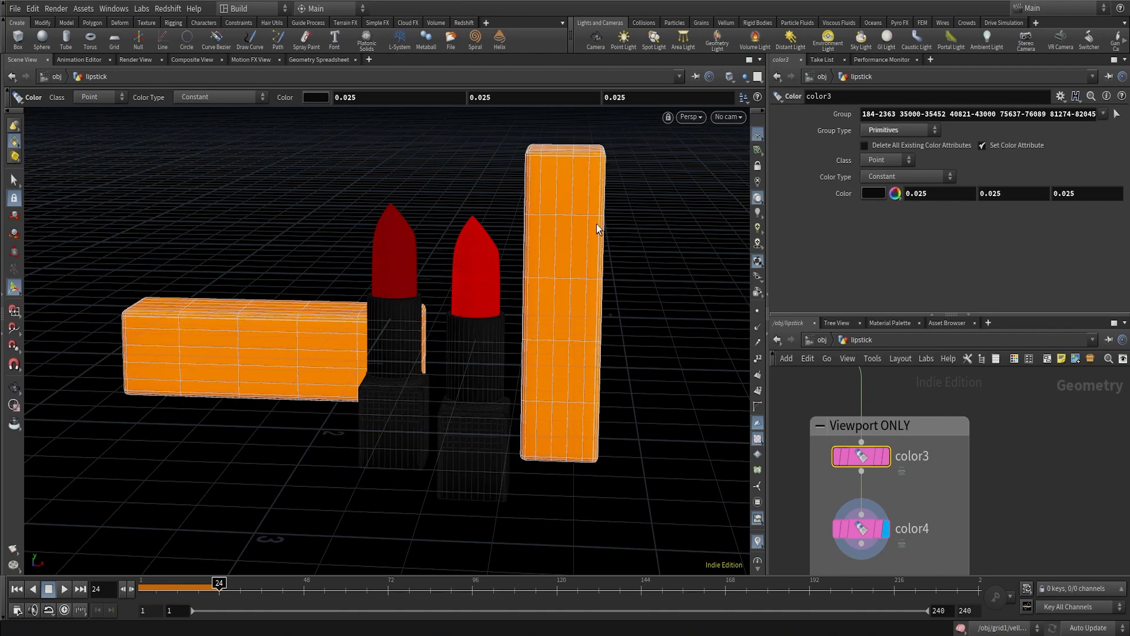
Return to the object level, hide the lipstick object, show grid1 and enter its geometry network
{"action": "left_click", "coordinate": [824, 340]}
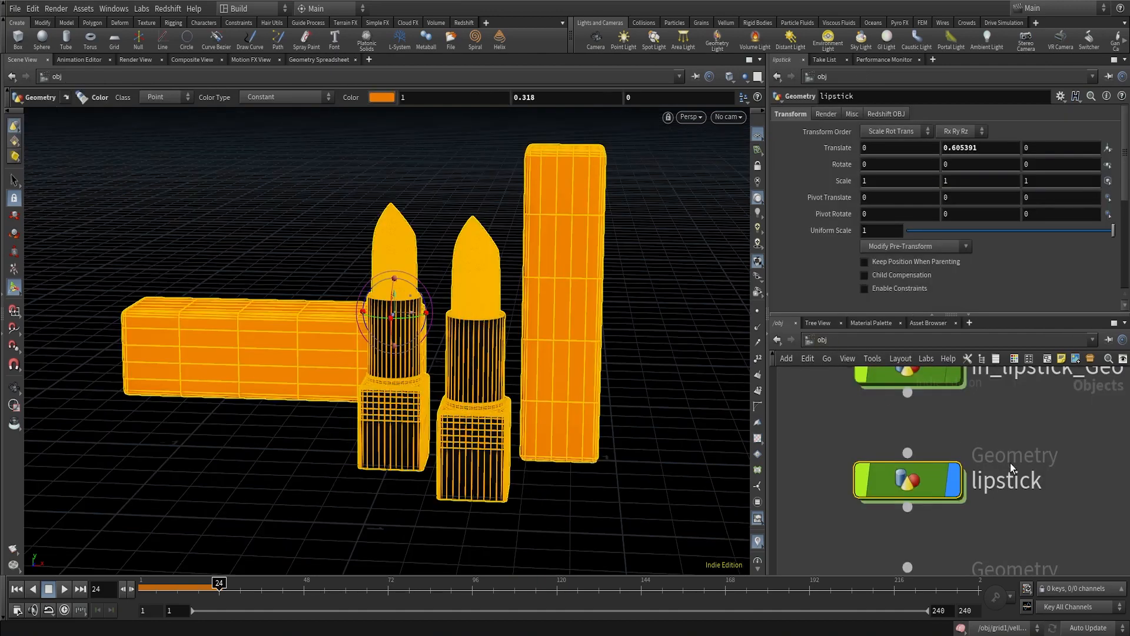
{"action": "scroll", "coordinate": [1048, 437], "scroll_direction": "down", "scroll_amount": 5}
{"action": "scroll", "coordinate": [926, 461], "scroll_direction": "up", "scroll_amount": 4}
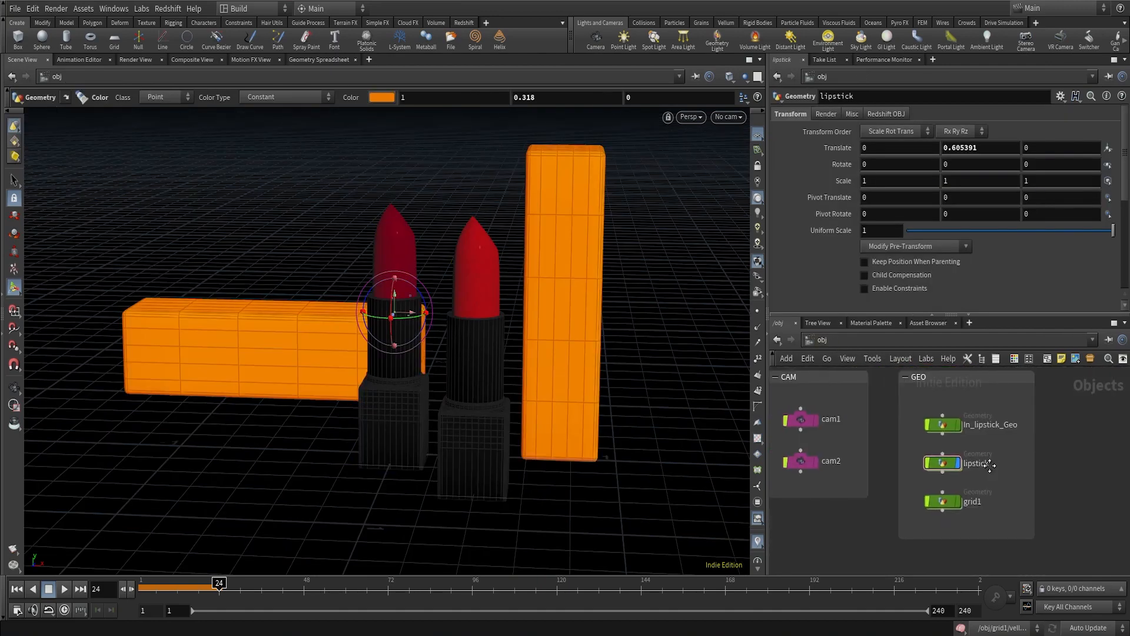
{"action": "left_click", "coordinate": [906, 461]}
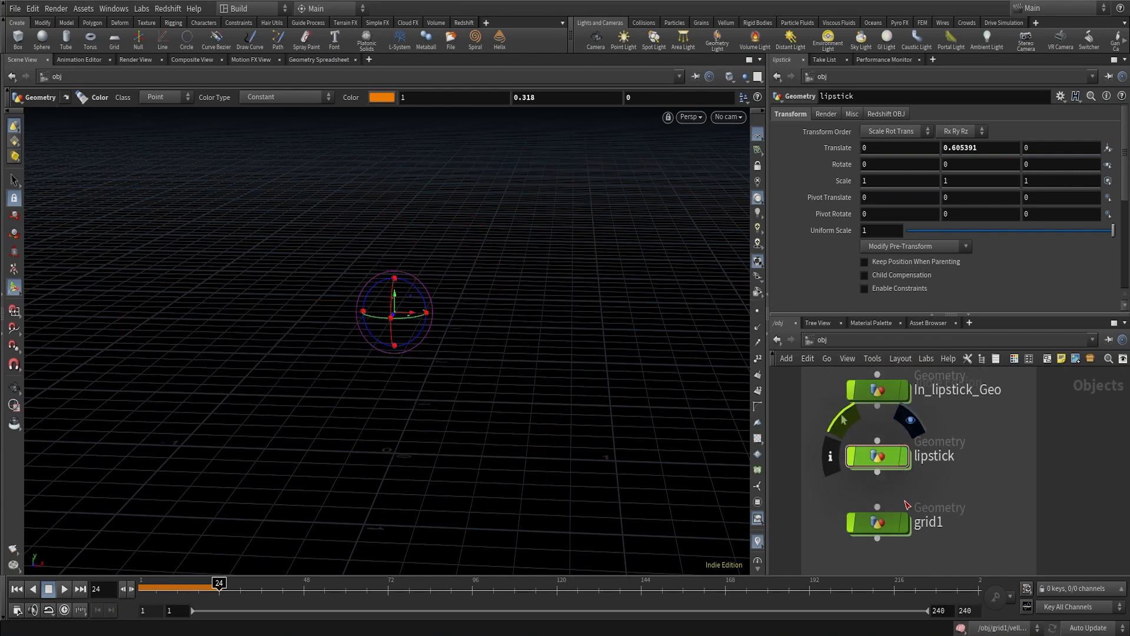
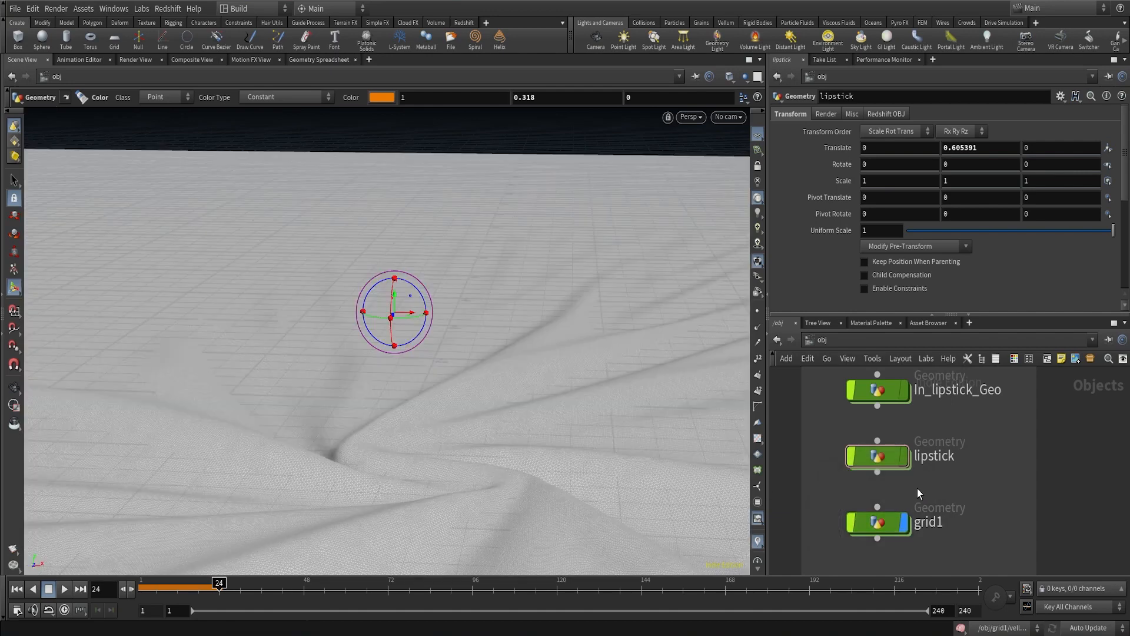
{"action": "double_click", "coordinate": [889, 528]}
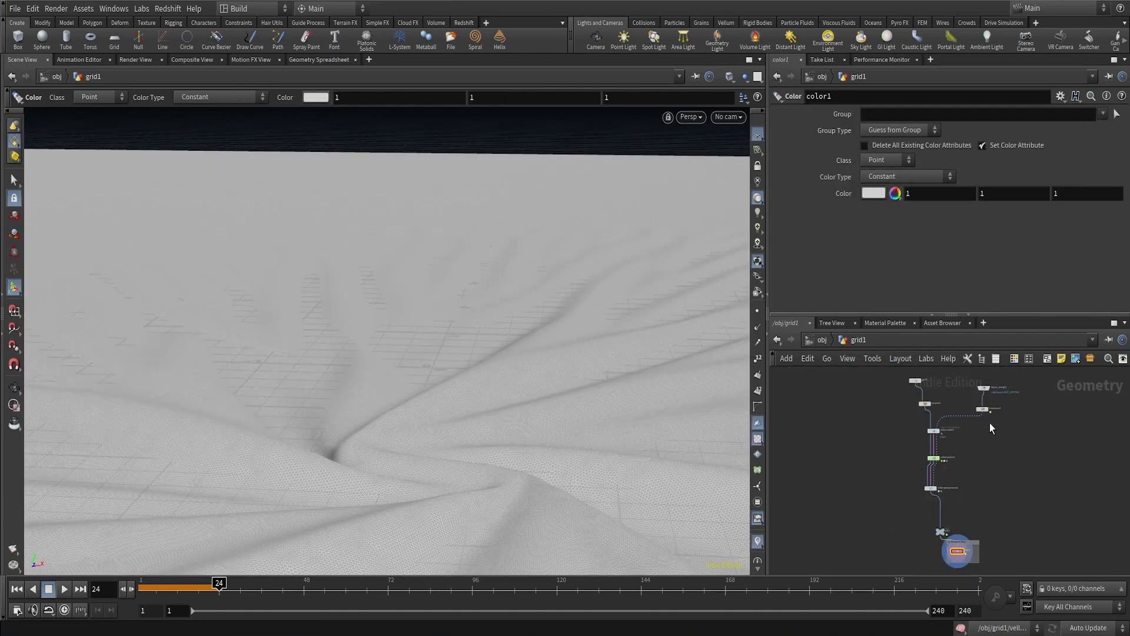
Display the grid1 node at the start of the cloth network and show its parameters
{"action": "scroll", "coordinate": [1014, 489], "scroll_direction": "up", "scroll_amount": 5}
{"action": "middle_click_drag", "start_coordinate": [943, 386], "coordinate": [889, 423]}
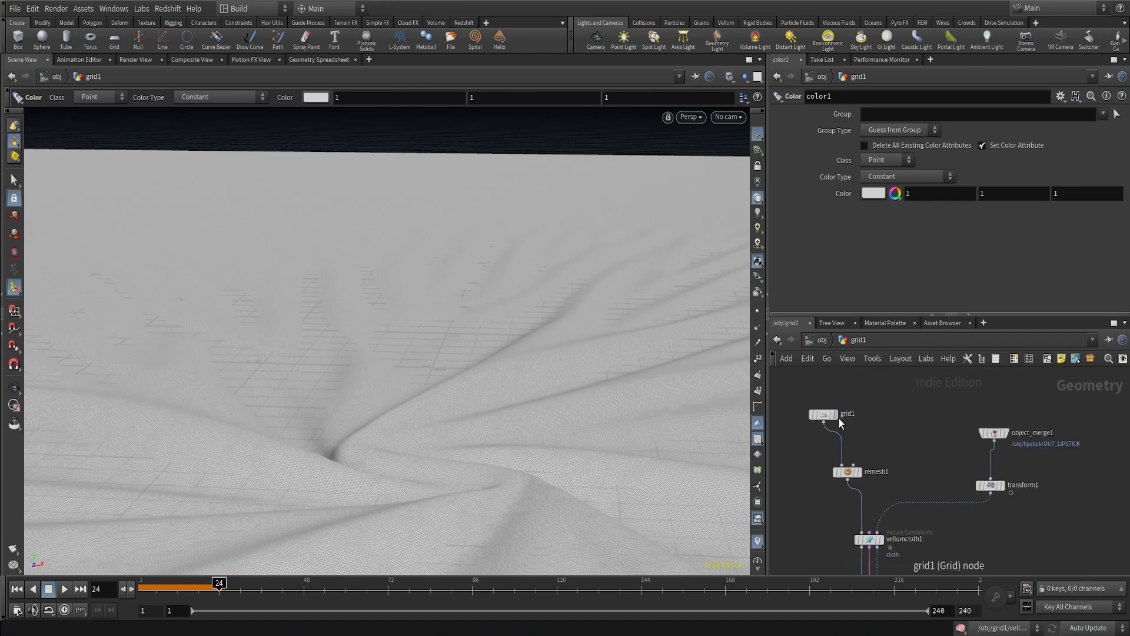
{"action": "scroll", "coordinate": [834, 418], "scroll_direction": "up", "scroll_amount": 3}
{"action": "left_click", "coordinate": [835, 413]}
{"action": "left_click", "coordinate": [817, 414]}
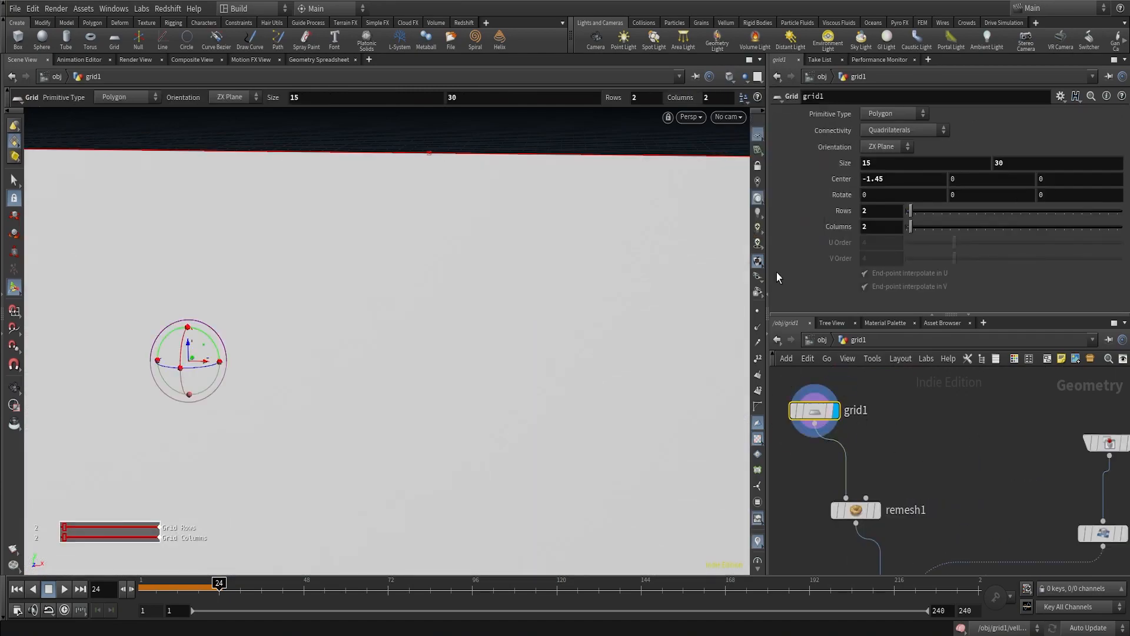
Make the other scene objects visible around the full grid in the viewport
{"action": "right_click_drag", "start_coordinate": [541, 289], "coordinate": [295, 505], "text": "alt"}
{"action": "left_click_drag", "start_coordinate": [295, 504], "coordinate": [329, 566], "text": "alt"}
{"action": "left_click", "coordinate": [745, 77]}
{"action": "left_click", "coordinate": [776, 103]}
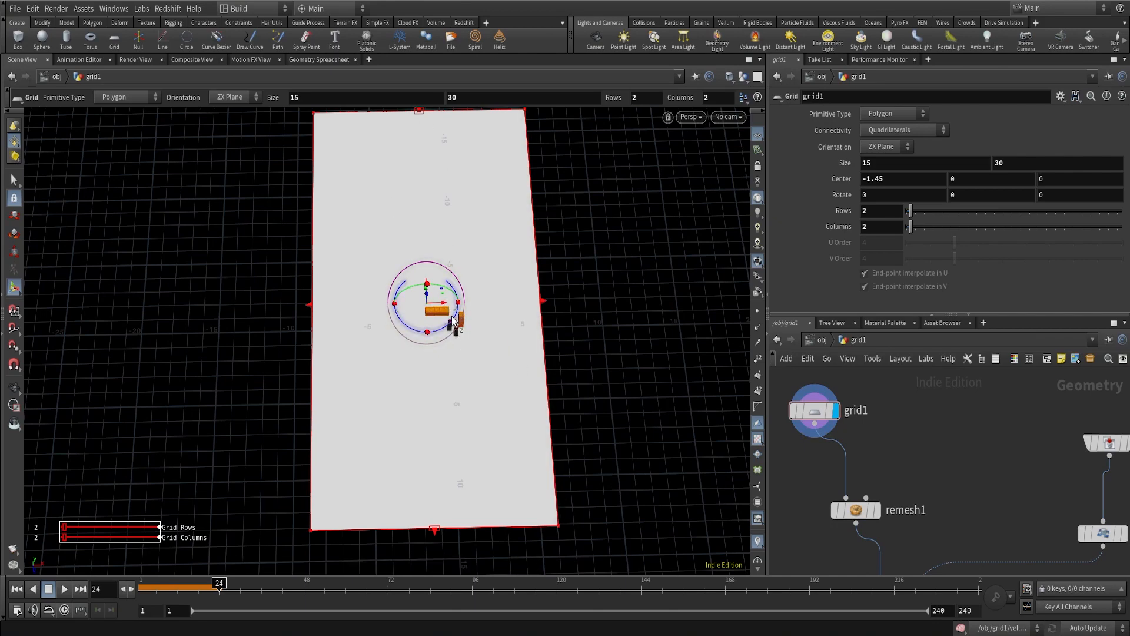
Display the remesh1 node and examine its Element Sizing parameters
{"action": "scroll", "coordinate": [972, 513], "scroll_direction": "down", "scroll_amount": 3}
{"action": "middle_click_drag", "start_coordinate": [975, 498], "coordinate": [905, 468]}
{"action": "scroll", "coordinate": [850, 461], "scroll_direction": "up", "scroll_amount": 4}
{"action": "left_click", "coordinate": [877, 463]}
{"action": "left_click", "coordinate": [848, 463]}
{"action": "scroll", "coordinate": [892, 441], "scroll_direction": "down", "scroll_amount": 3}
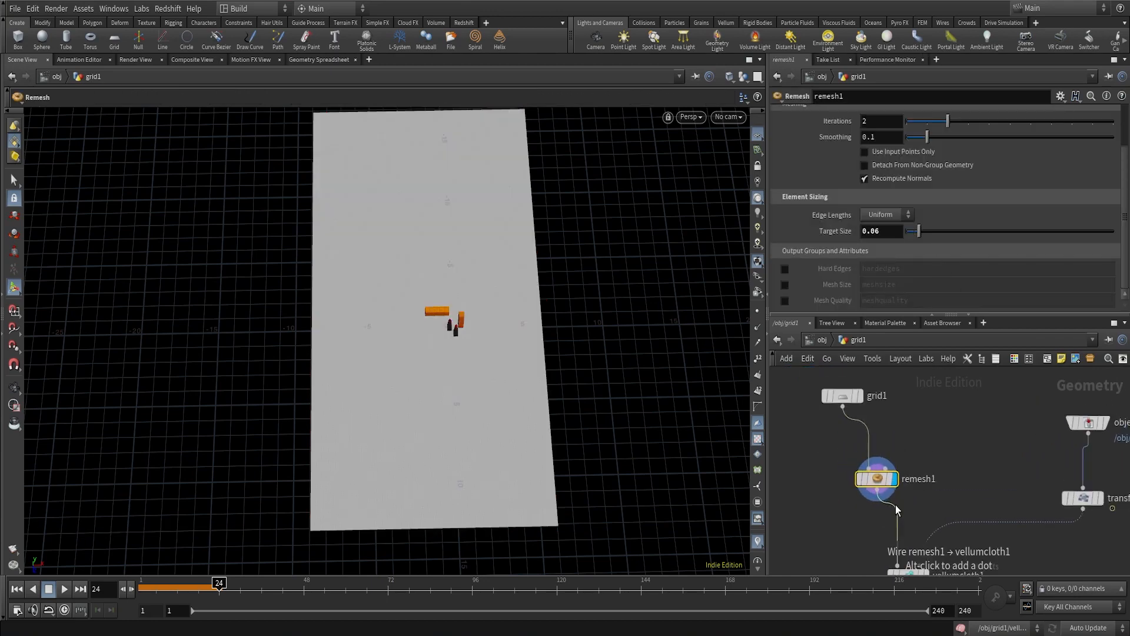
{"action": "scroll", "coordinate": [895, 505], "scroll_direction": "up", "scroll_amount": 3}
{"action": "scroll", "coordinate": [865, 211], "scroll_direction": "up", "scroll_amount": 1}
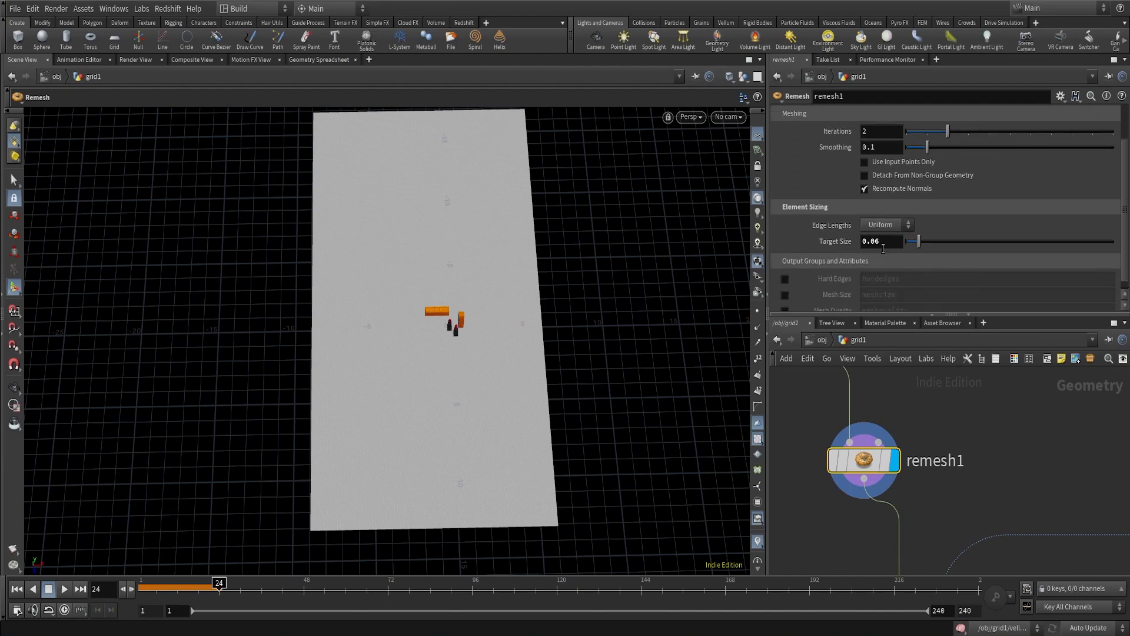
Examine the remeshed grid's triangle density up close and the full grid around the products
{"action": "right_click_drag", "start_coordinate": [462, 406], "coordinate": [689, 160], "text": "alt"}
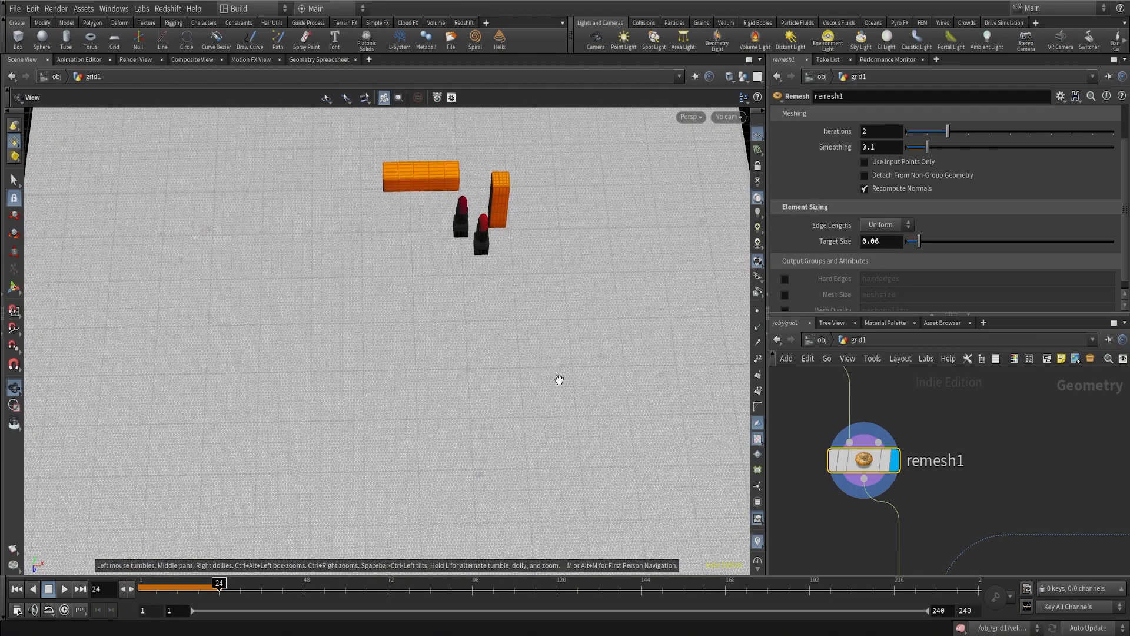
{"action": "right_click_drag", "start_coordinate": [560, 379], "coordinate": [705, 175], "text": "alt"}
{"action": "right_click_drag", "start_coordinate": [497, 341], "coordinate": [620, 226], "text": "alt"}
{"action": "middle_click_drag", "start_coordinate": [587, 251], "coordinate": [607, 426], "text": "alt"}
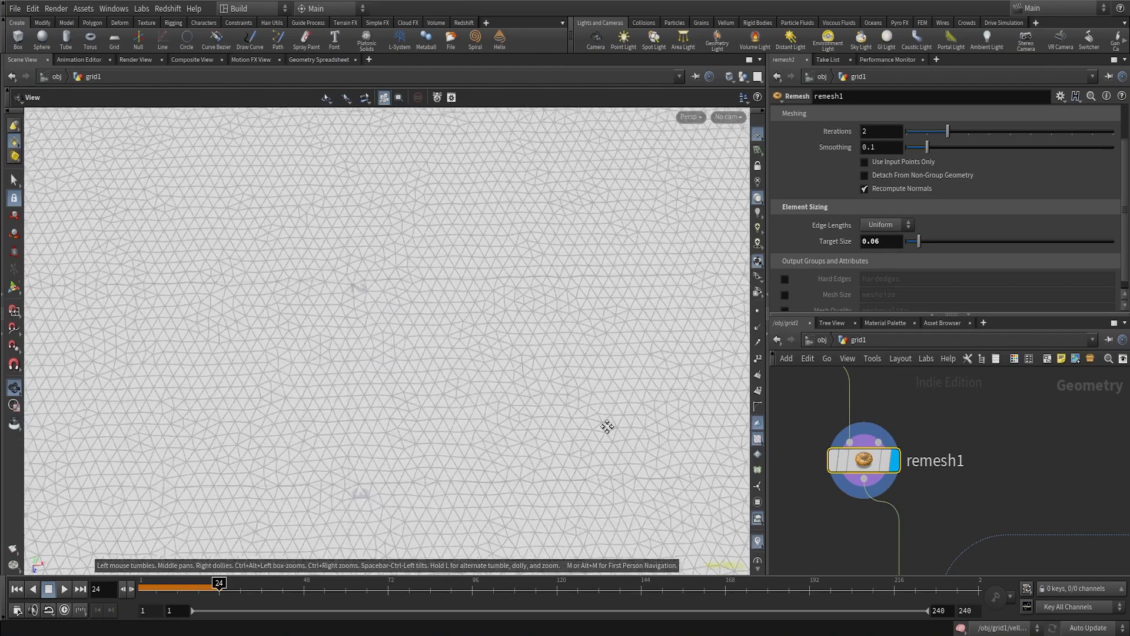
{"action": "left_click_drag", "start_coordinate": [502, 366], "coordinate": [493, 259], "text": "alt"}
{"action": "middle_click_drag", "start_coordinate": [493, 259], "coordinate": [486, 305], "text": "alt"}
{"action": "right_click_drag", "start_coordinate": [494, 340], "coordinate": [465, 435], "text": "alt"}
{"action": "middle_click_drag", "start_coordinate": [479, 318], "coordinate": [577, 253], "text": "alt"}
{"action": "right_click_drag", "start_coordinate": [577, 235], "coordinate": [513, 337], "text": "alt"}
{"action": "middle_click_drag", "start_coordinate": [521, 329], "coordinate": [430, 425], "text": "alt"}
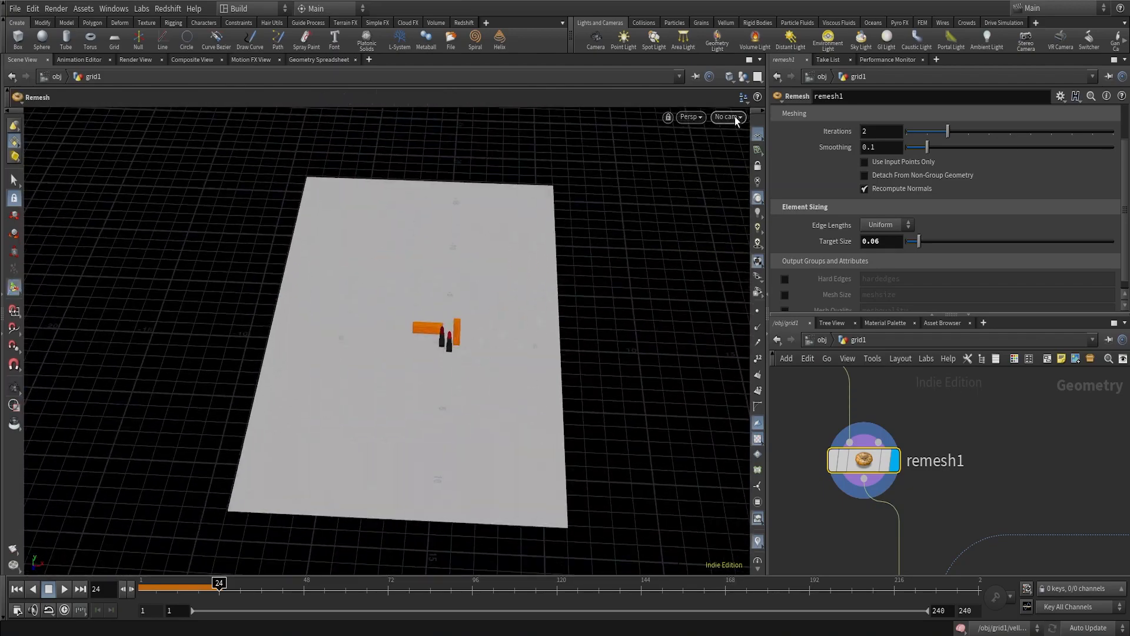
View the scene through cam2, and display the vellumcloth1 node with its Vellum Constraints parameters
{"action": "left_click", "coordinate": [737, 119]}
{"action": "left_click", "coordinate": [735, 189]}
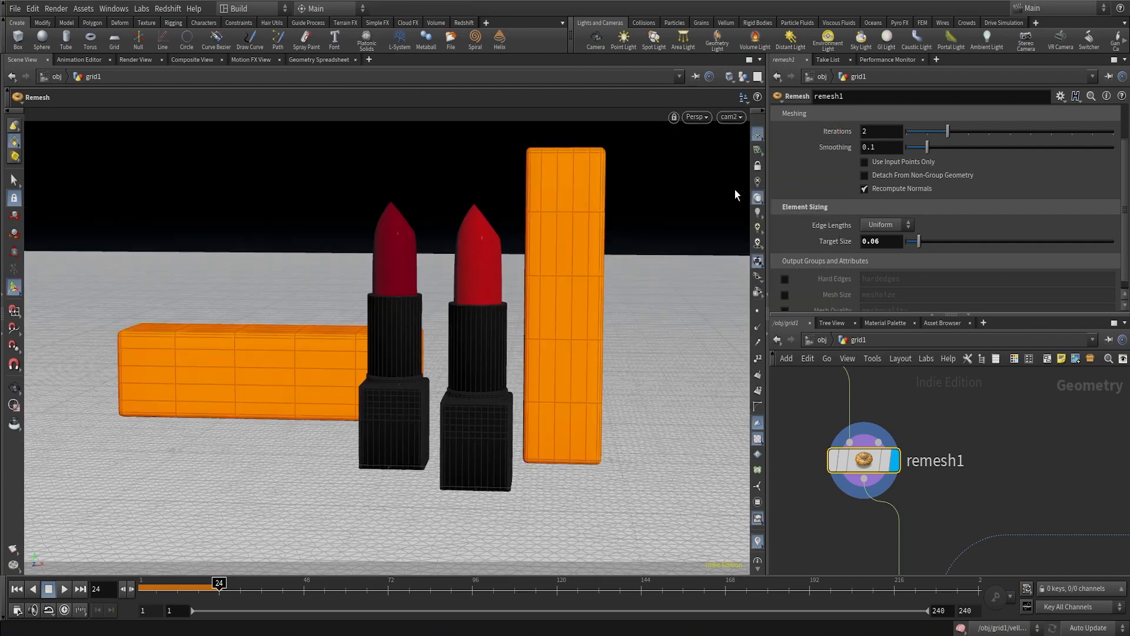
{"action": "scroll", "coordinate": [928, 442], "scroll_direction": "down", "scroll_amount": 3}
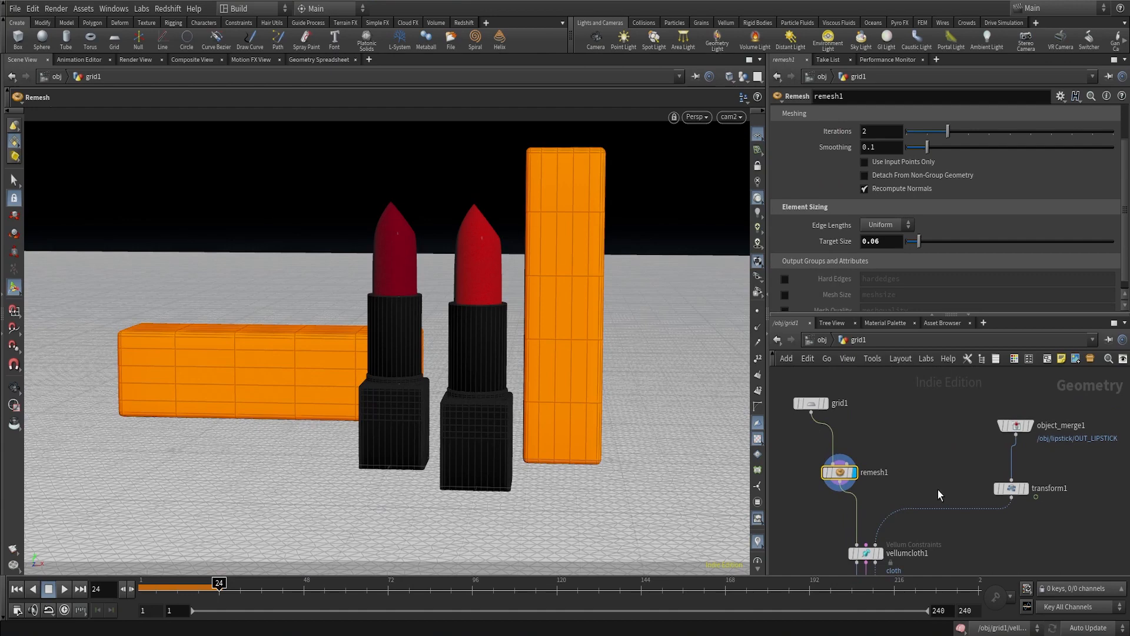
{"action": "scroll", "coordinate": [874, 490], "scroll_direction": "up", "scroll_amount": 3}
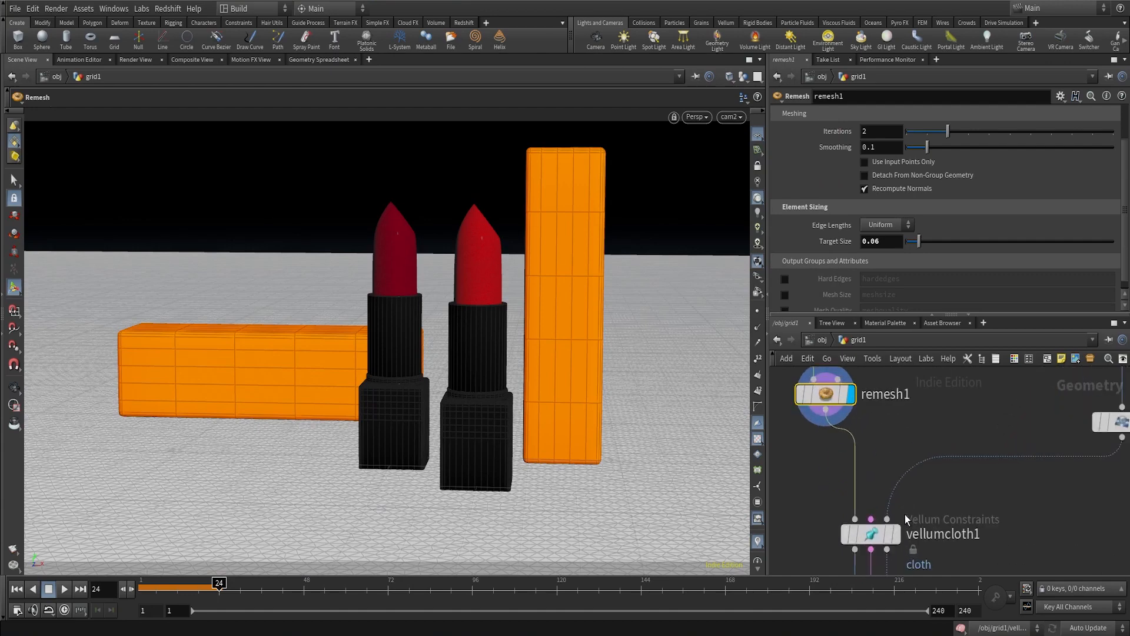
{"action": "left_click", "coordinate": [872, 533]}
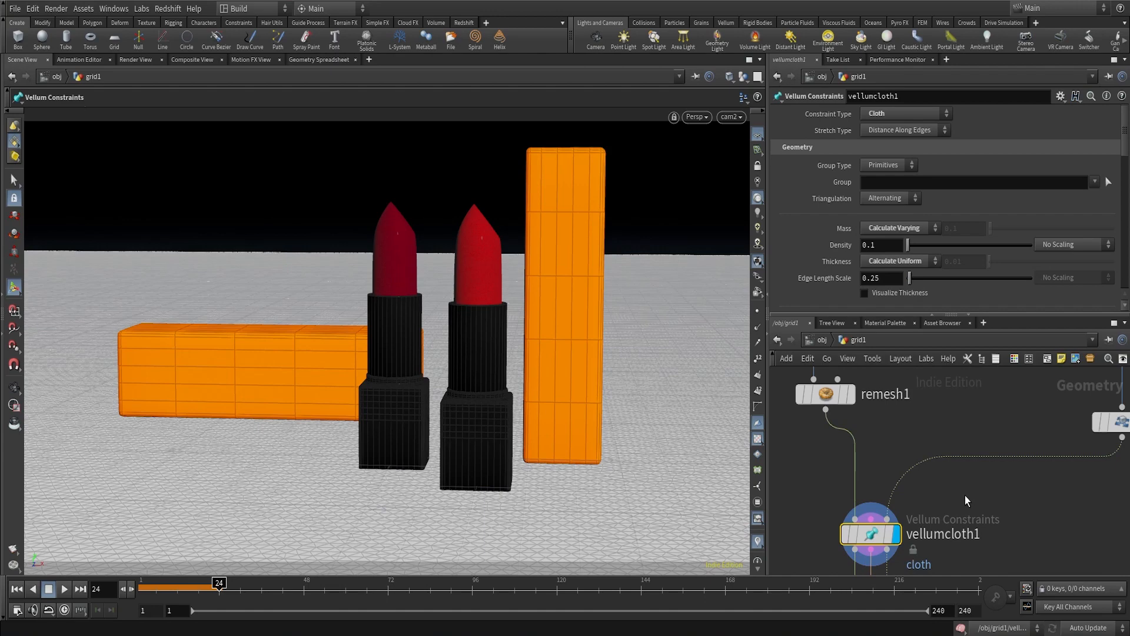
Examine how the remesh1 and transform1 nodes feed into vellumcloth1 in the grid1 network
{"action": "scroll", "coordinate": [1057, 498], "scroll_direction": "down", "scroll_amount": 3}
{"action": "middle_click_drag", "start_coordinate": [1061, 500], "coordinate": [955, 528]}
{"action": "scroll", "coordinate": [906, 521], "scroll_direction": "up", "scroll_amount": 2}
{"action": "scroll", "coordinate": [890, 529], "scroll_direction": "down", "scroll_amount": 1}
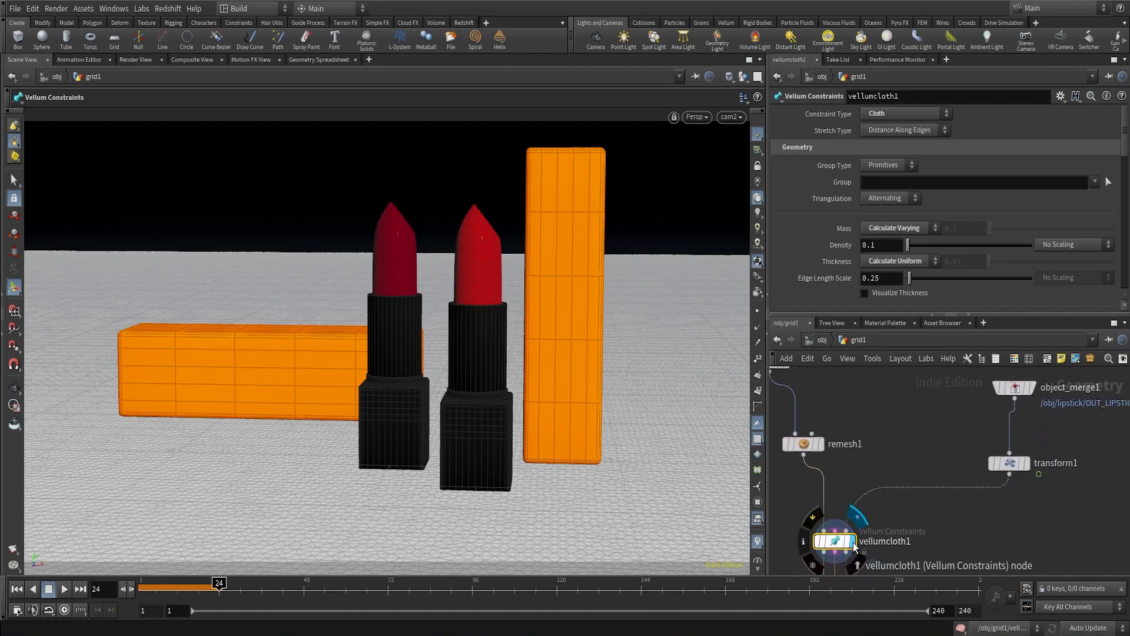
{"action": "scroll", "coordinate": [848, 542], "scroll_direction": "up", "scroll_amount": 3}
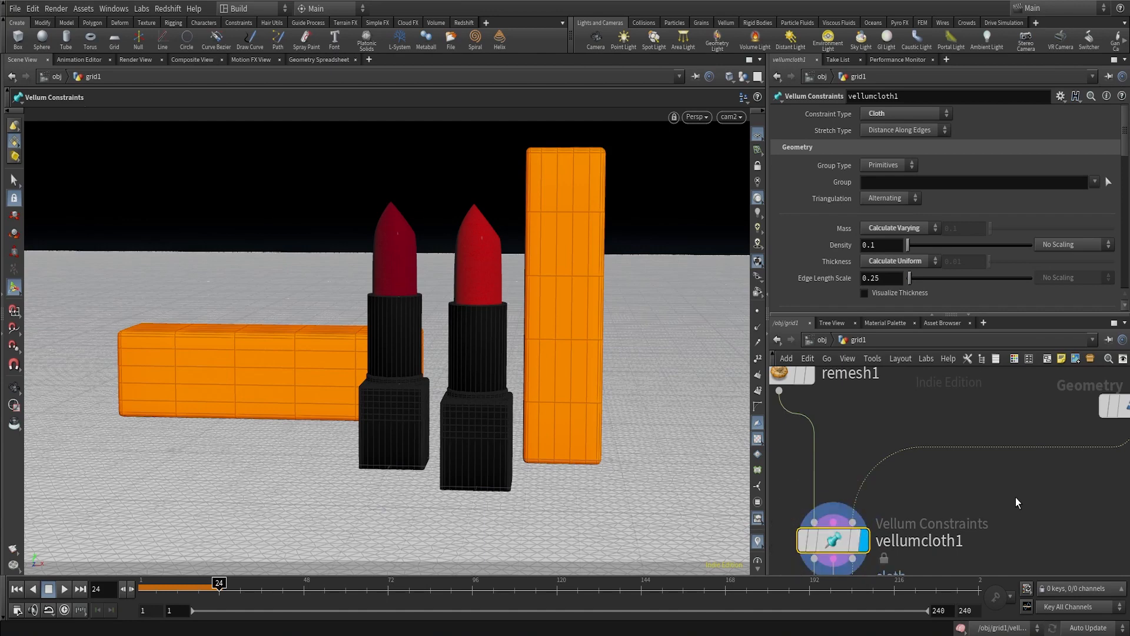
{"action": "scroll", "coordinate": [1016, 497], "scroll_direction": "down", "scroll_amount": 4}
{"action": "scroll", "coordinate": [919, 506], "scroll_direction": "up", "scroll_amount": 3}
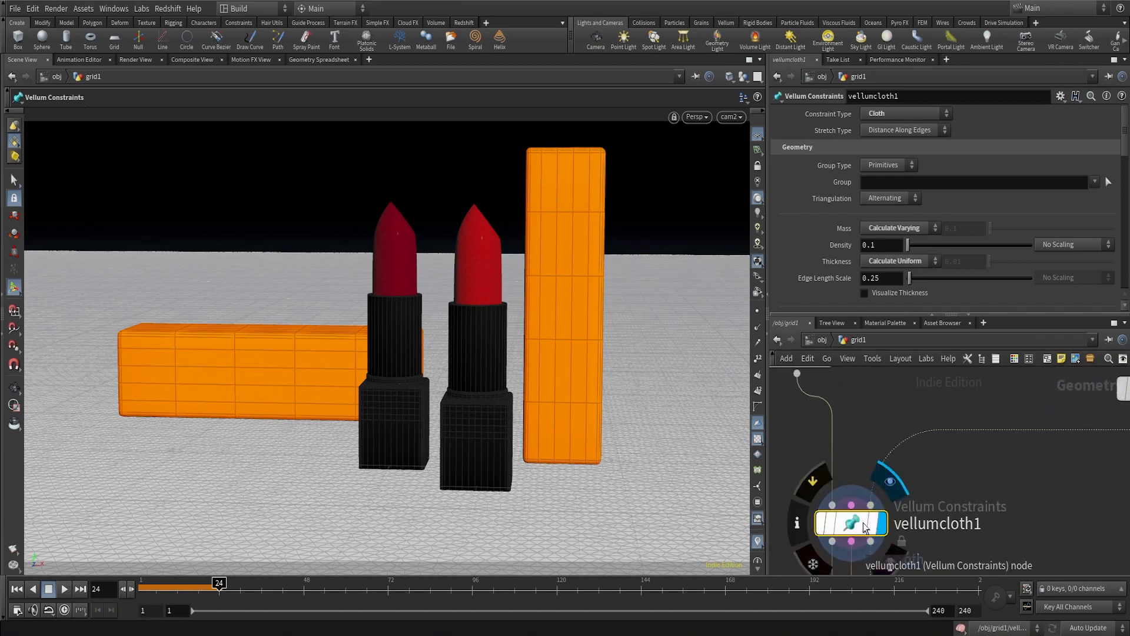
{"action": "scroll", "coordinate": [841, 471], "scroll_direction": "down", "scroll_amount": 3}
{"action": "middle_click_drag", "start_coordinate": [860, 425], "coordinate": [878, 469]}
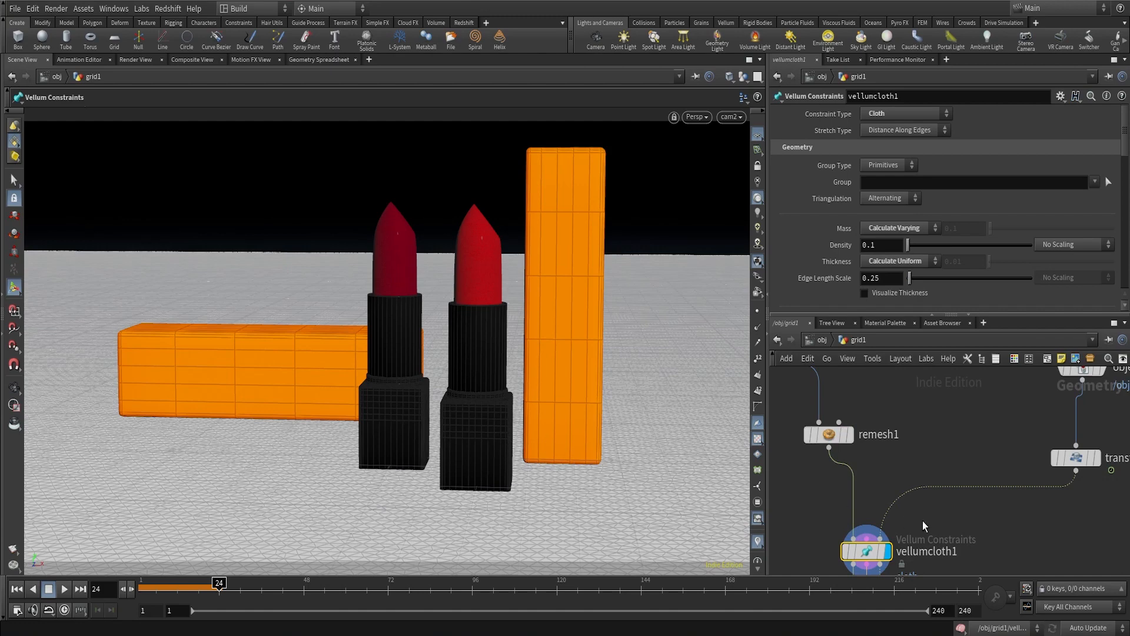
{"action": "middle_click_drag", "start_coordinate": [971, 531], "coordinate": [1017, 477]}
{"action": "scroll", "coordinate": [928, 480], "scroll_direction": "up", "scroll_amount": 3}
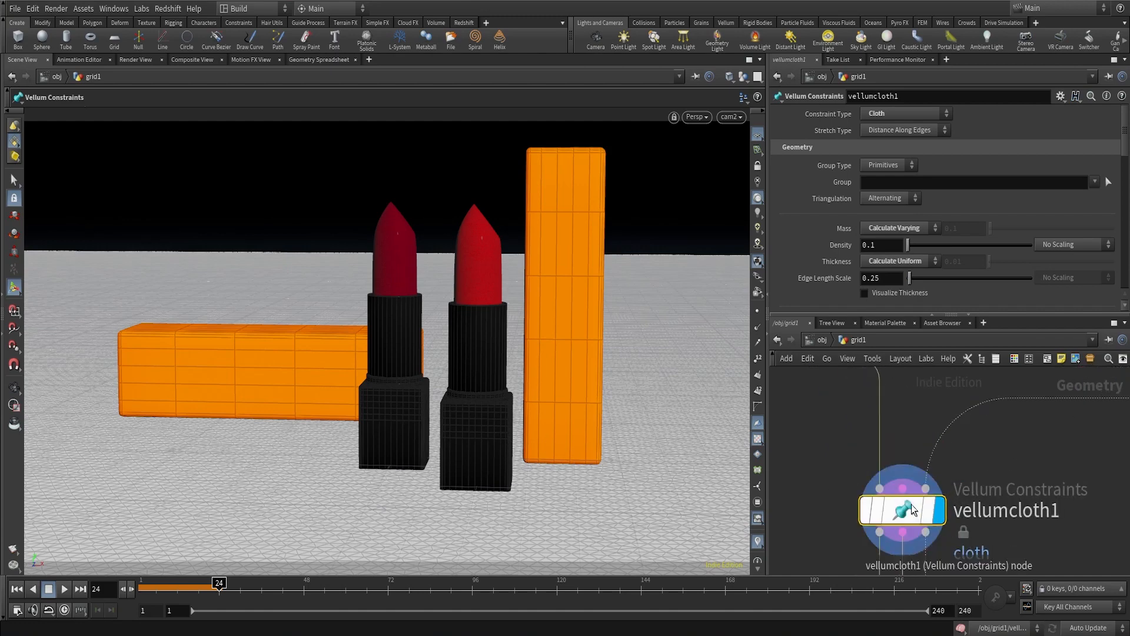
Dismiss the break reminder and examine the Stretch and Bend parameters of vellumcloth1
{"action": "mouse_move", "coordinate": [906, 508]}
{"action": "scroll", "coordinate": [861, 238], "scroll_direction": "down", "scroll_amount": 8}
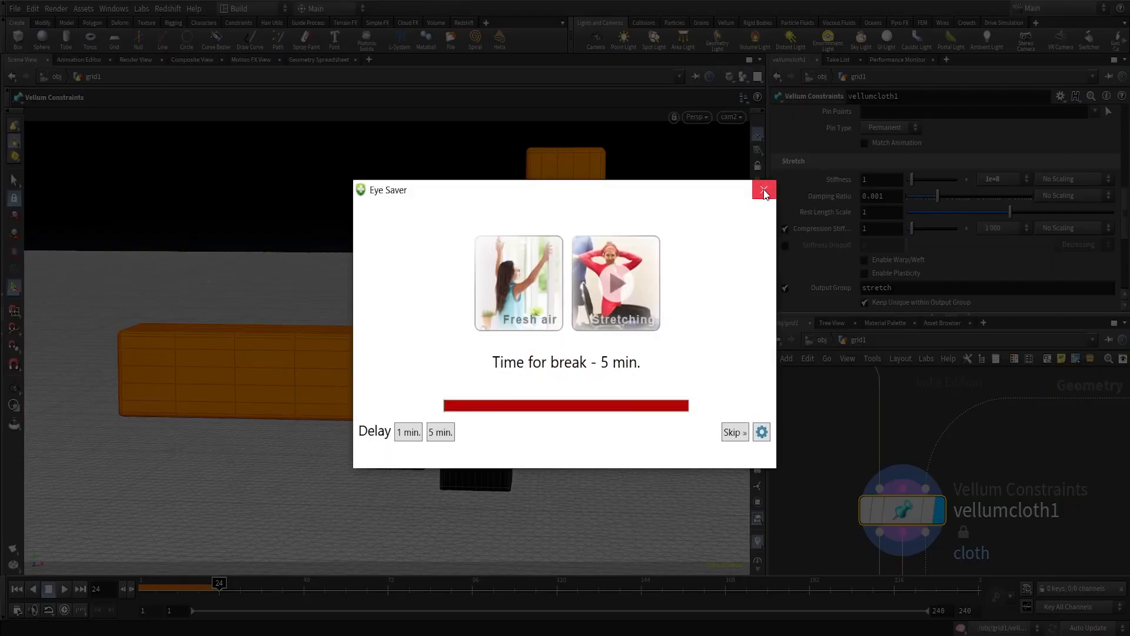
{"action": "left_click", "coordinate": [765, 185]}
{"action": "scroll", "coordinate": [835, 236], "scroll_direction": "down", "scroll_amount": 5}
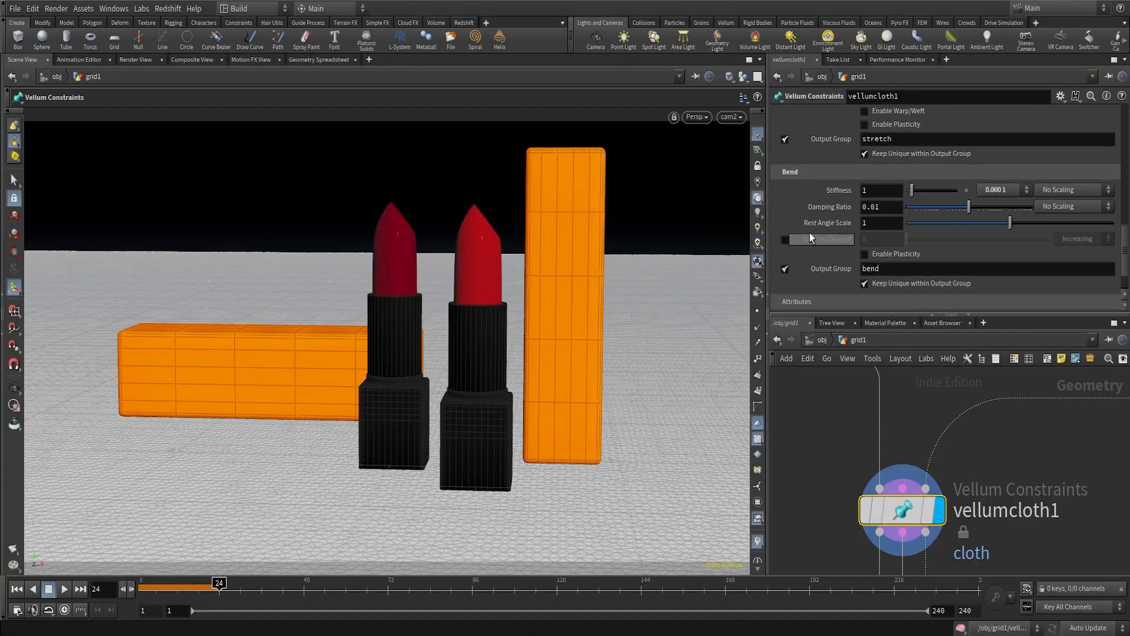
{"action": "mouse_move", "coordinate": [851, 241]}
{"action": "scroll", "coordinate": [920, 462], "scroll_direction": "down", "scroll_amount": 3}
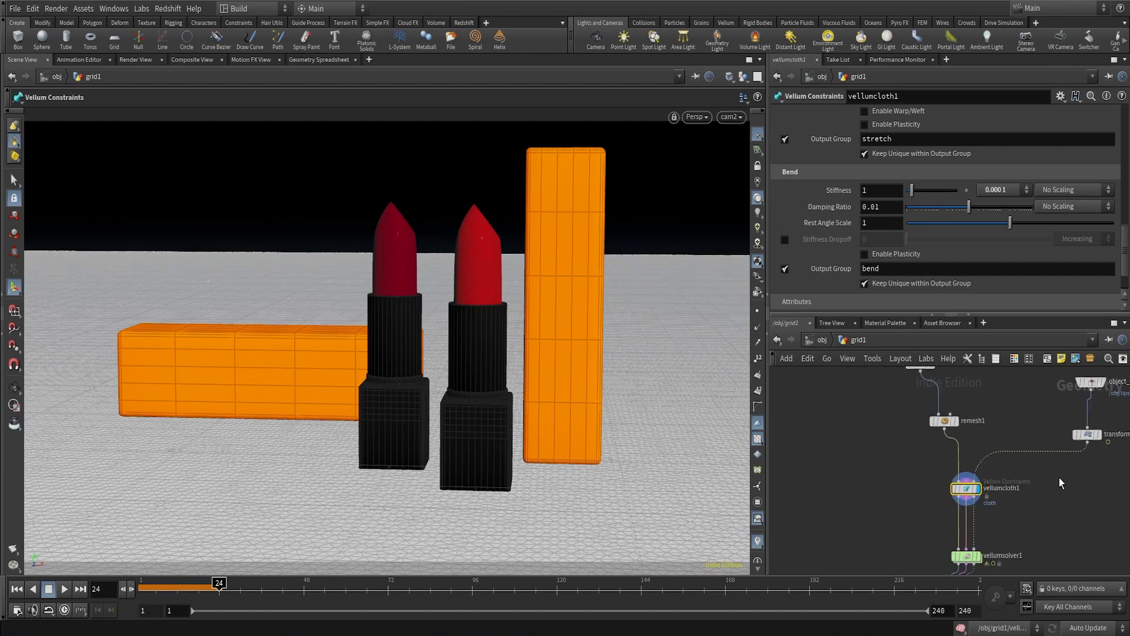
Compare the stretch stiffness and bend stiffness settings of vellumcloth1
{"action": "scroll", "coordinate": [1001, 498], "scroll_direction": "down", "scroll_amount": 3}
{"action": "scroll", "coordinate": [924, 514], "scroll_direction": "up", "scroll_amount": 3}
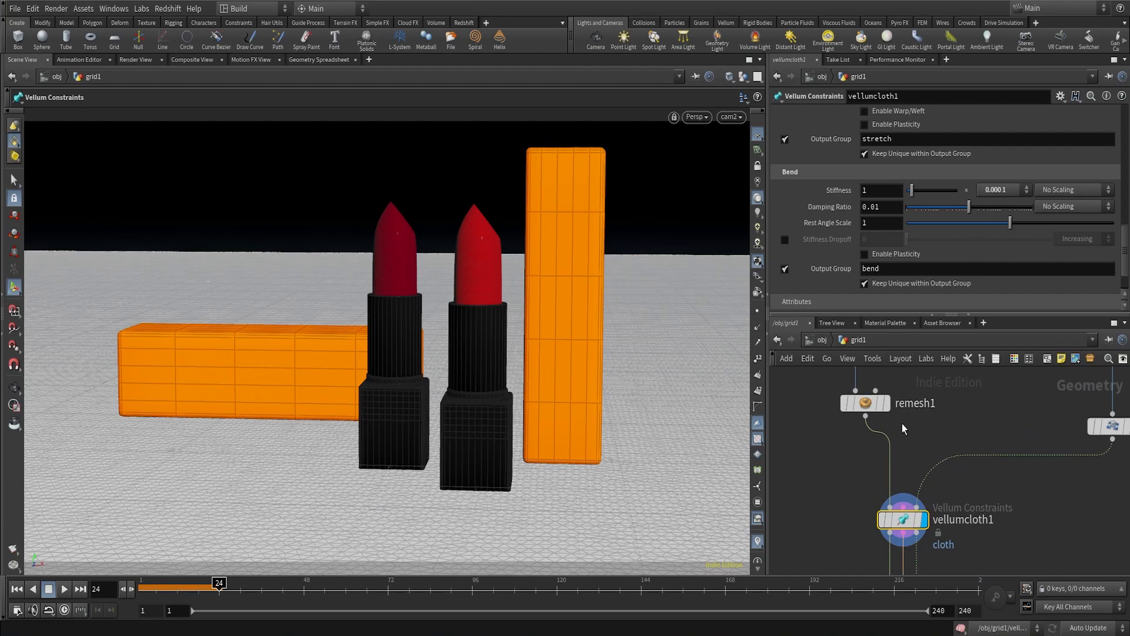
{"action": "scroll", "coordinate": [901, 422], "scroll_direction": "down", "scroll_amount": 3}
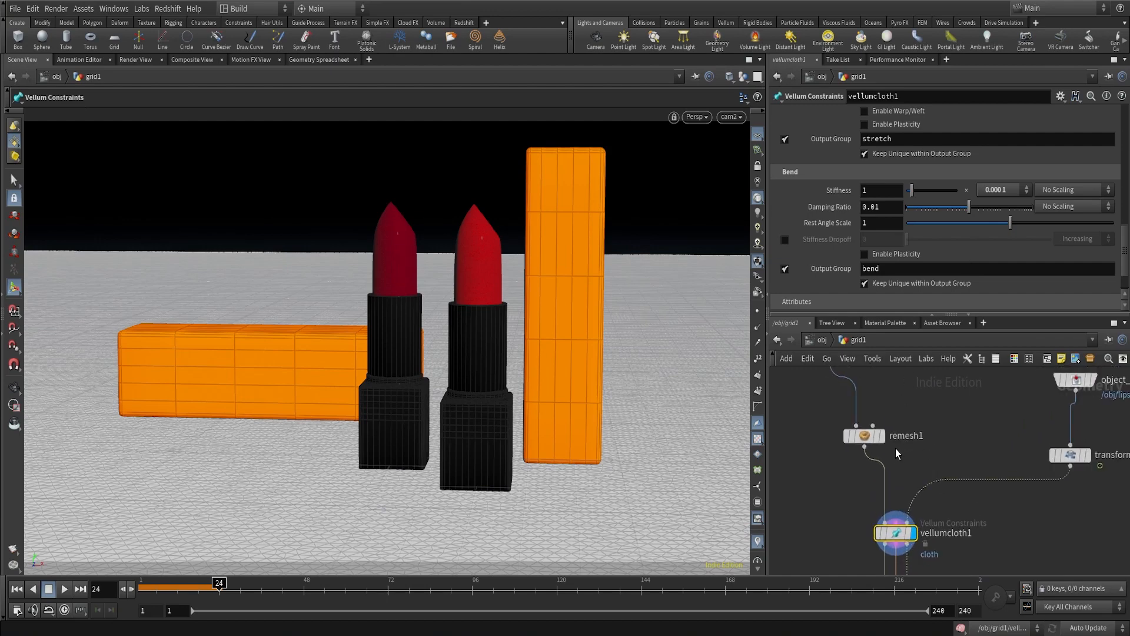
{"action": "scroll", "coordinate": [895, 449], "scroll_direction": "up", "scroll_amount": 2}
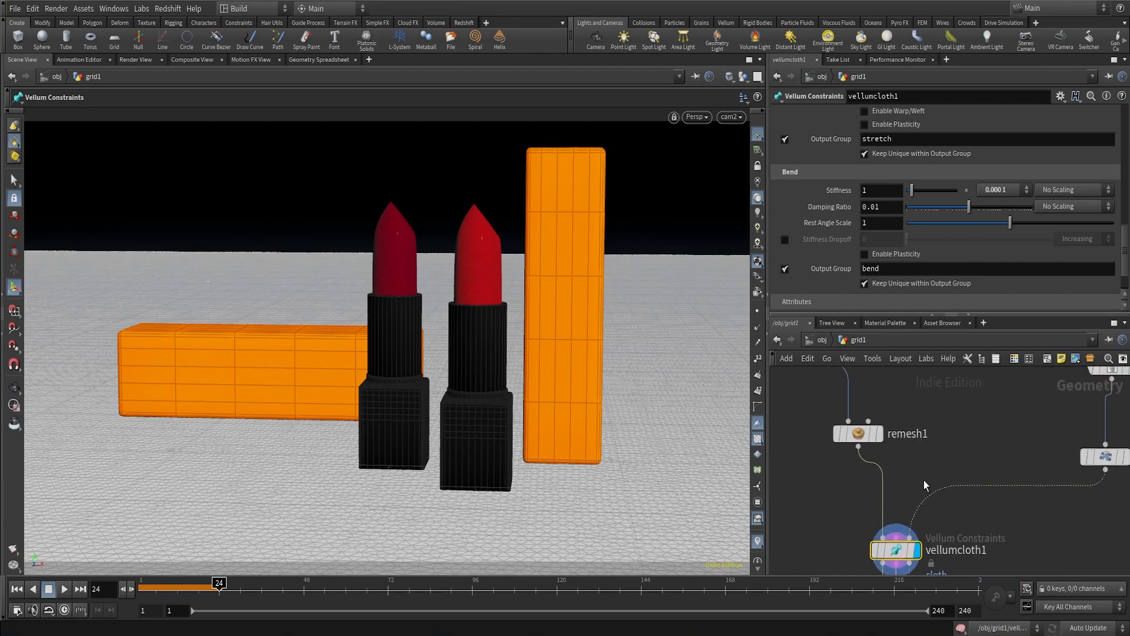
{"action": "scroll", "coordinate": [876, 227], "scroll_direction": "up", "scroll_amount": 5}
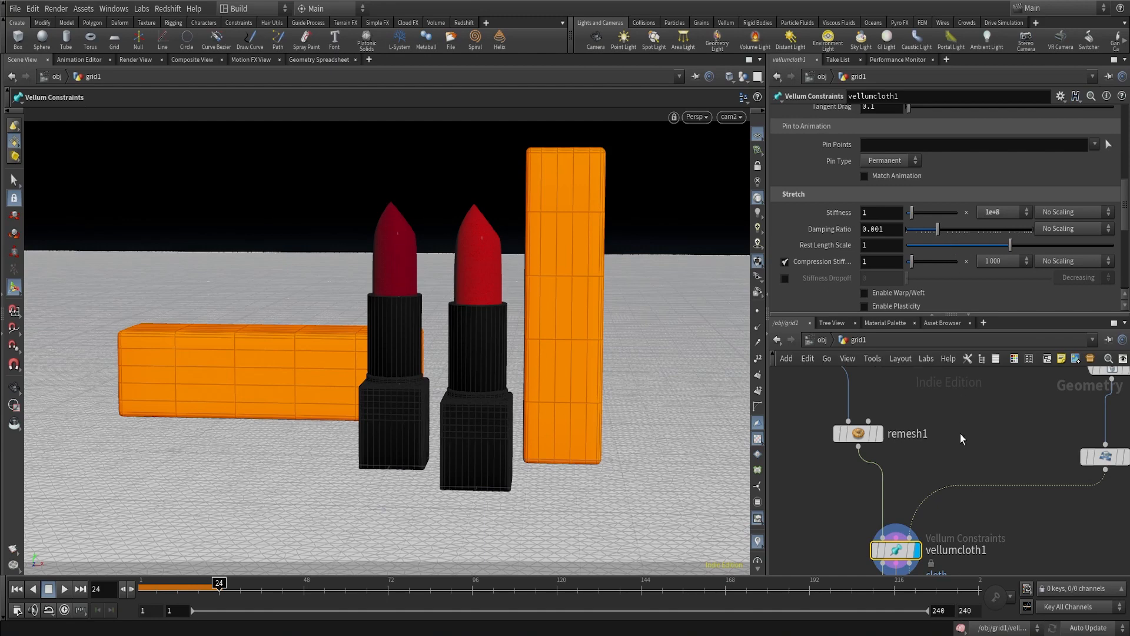
{"action": "scroll", "coordinate": [881, 261], "scroll_direction": "down", "scroll_amount": 4}
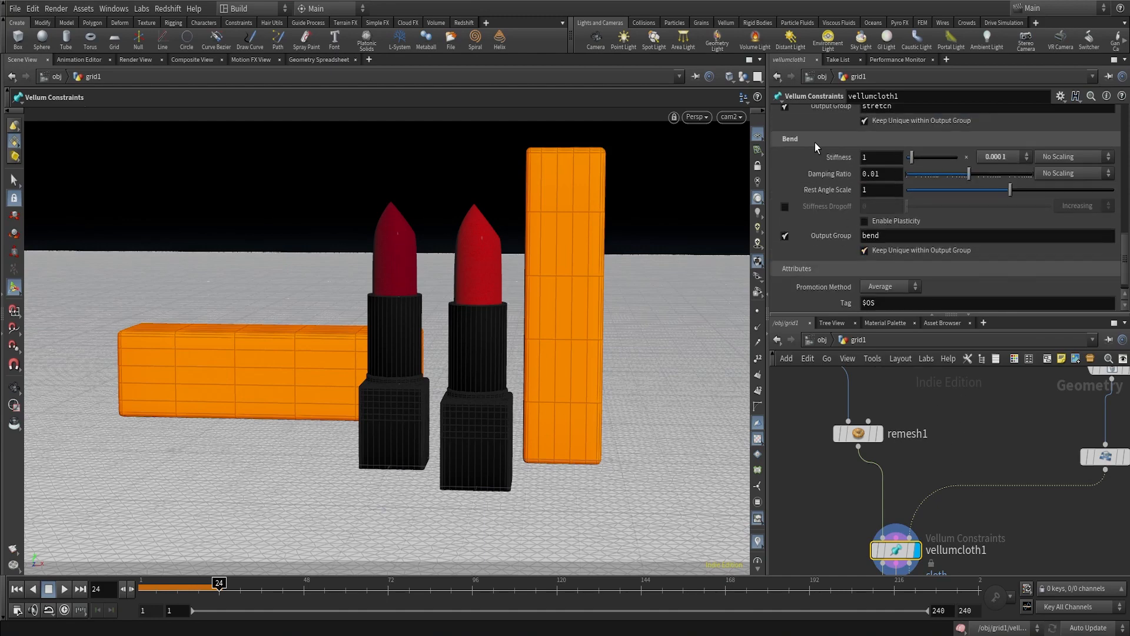
{"action": "scroll", "coordinate": [821, 189], "scroll_direction": "down", "scroll_amount": 1}
{"action": "scroll", "coordinate": [829, 209], "scroll_direction": "up", "scroll_amount": 1}
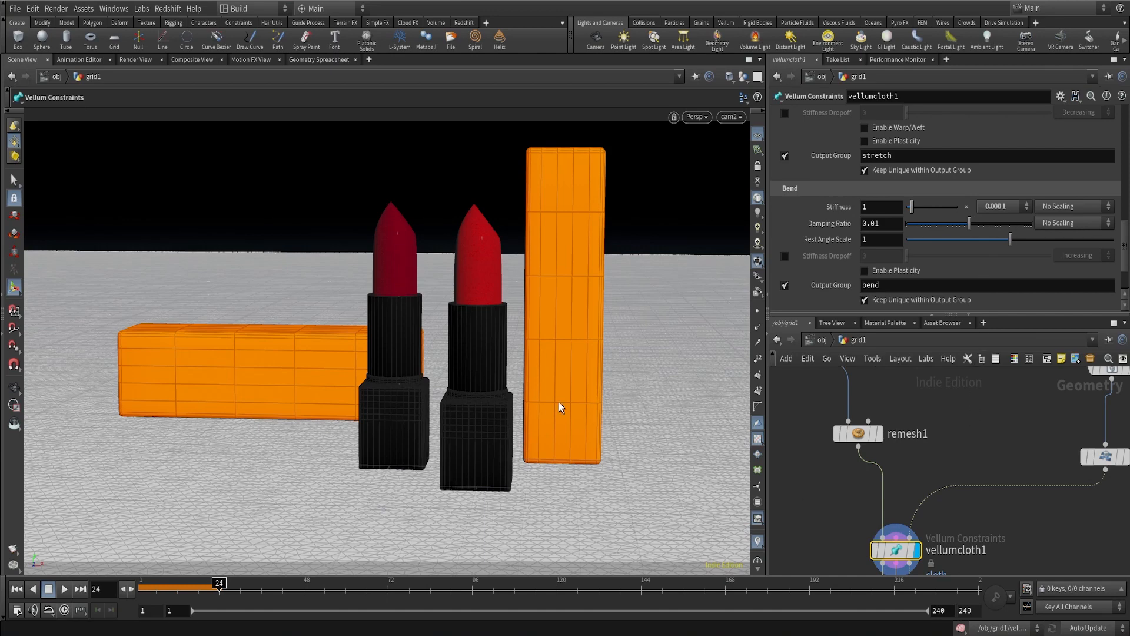
Hide the other scene objects in the viewport, leaving only the grid1 geometry shown
{"action": "scroll", "coordinate": [1058, 461], "scroll_direction": "down", "scroll_amount": 5}
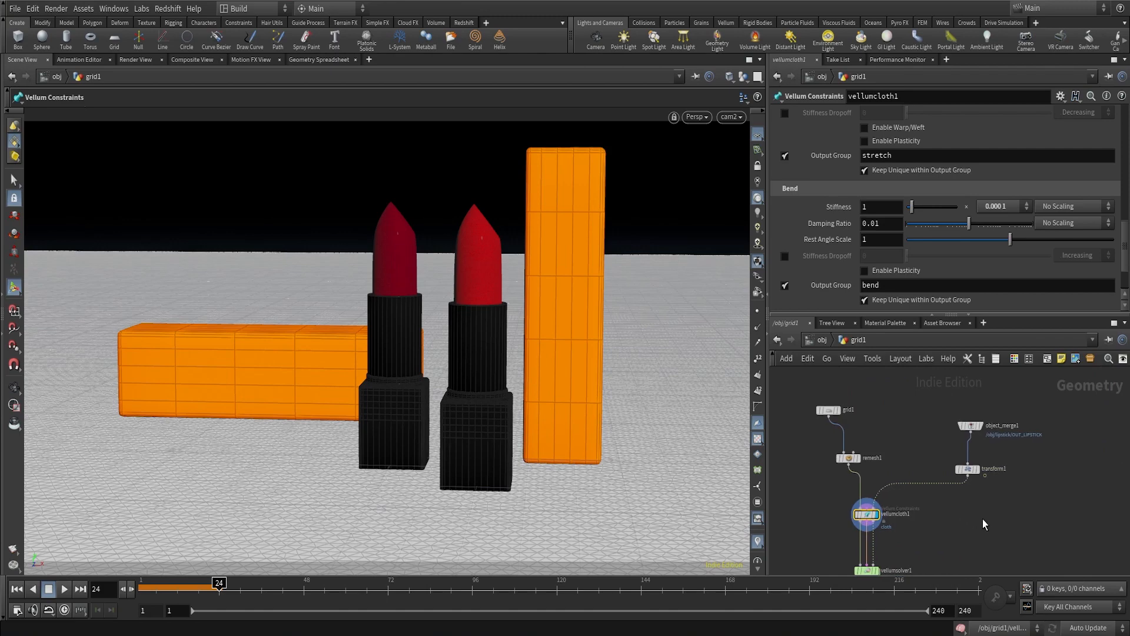
{"action": "middle_click_drag", "start_coordinate": [998, 518], "coordinate": [1018, 522]}
{"action": "scroll", "coordinate": [1026, 433], "scroll_direction": "up", "scroll_amount": 3}
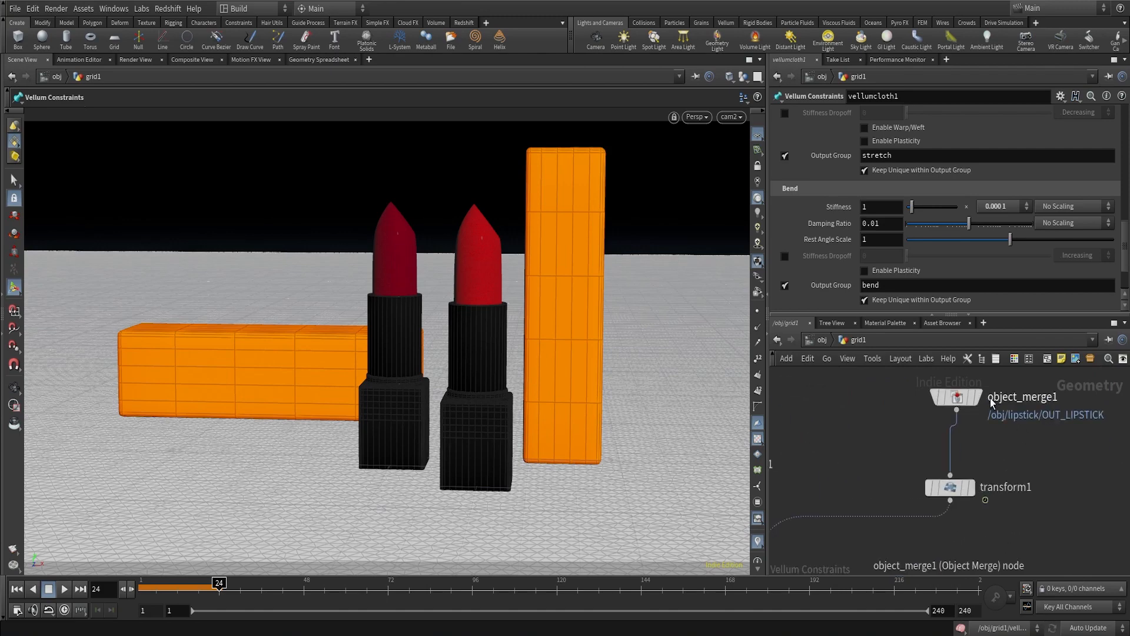
{"action": "left_click", "coordinate": [730, 77]}
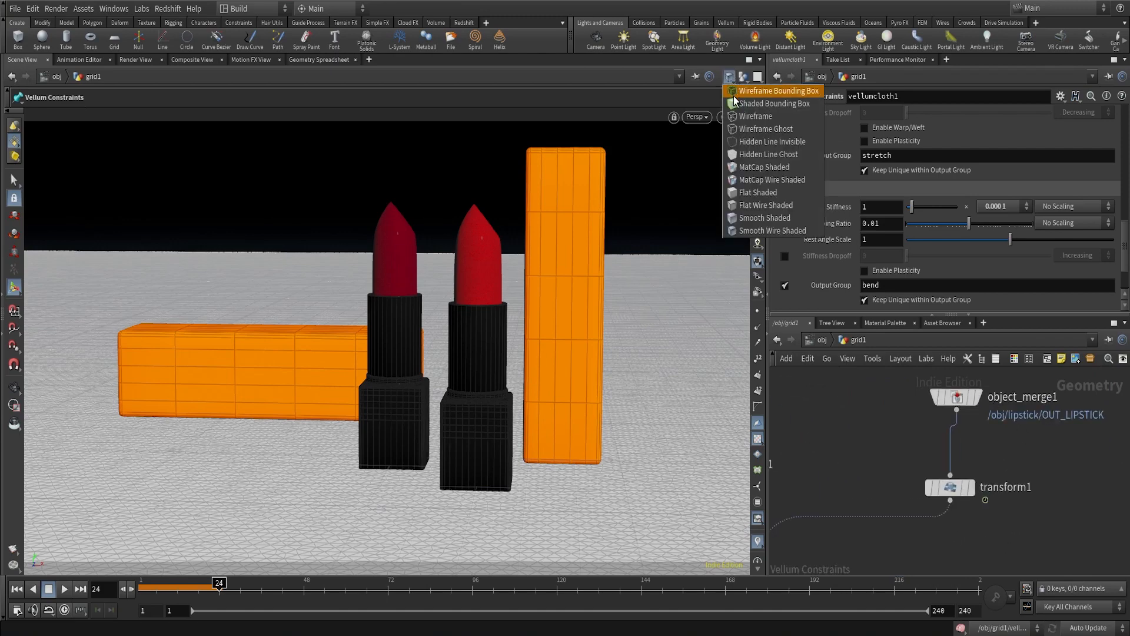
{"action": "left_click", "coordinate": [730, 81]}
{"action": "left_click", "coordinate": [743, 77]}
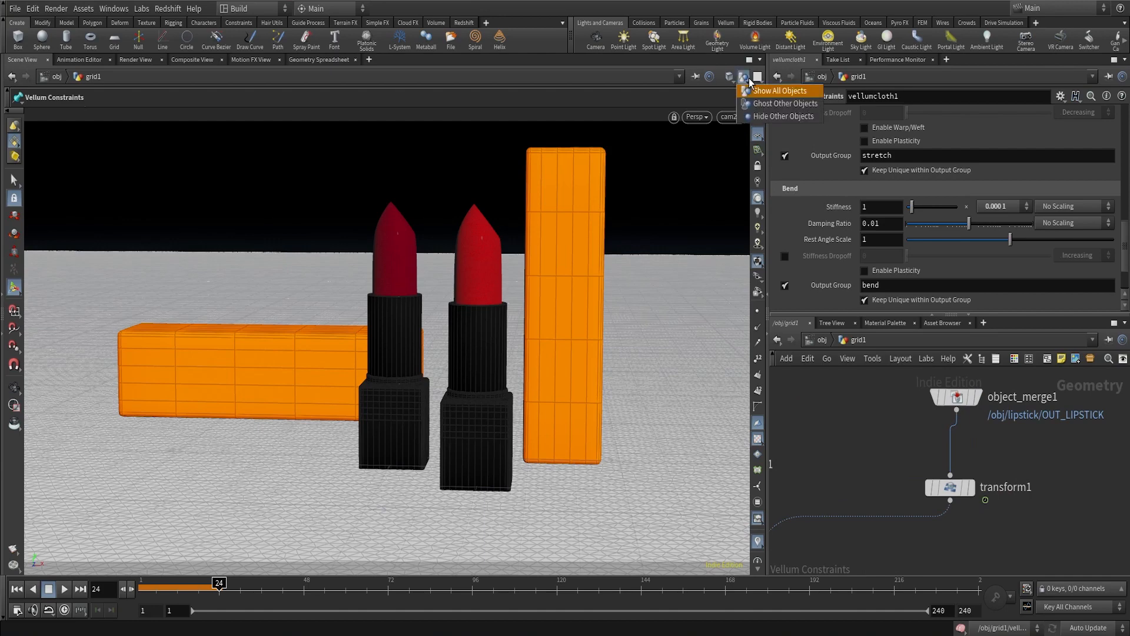
{"action": "left_click", "coordinate": [752, 116]}
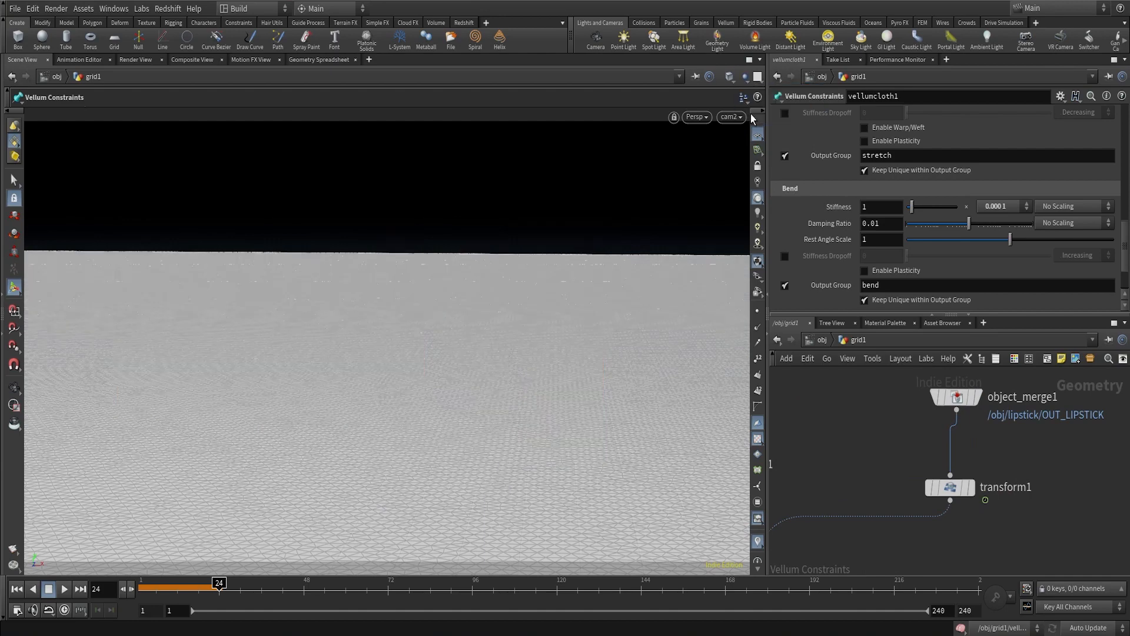
{"action": "left_click", "coordinate": [729, 76]}
{"action": "left_click", "coordinate": [743, 77]}
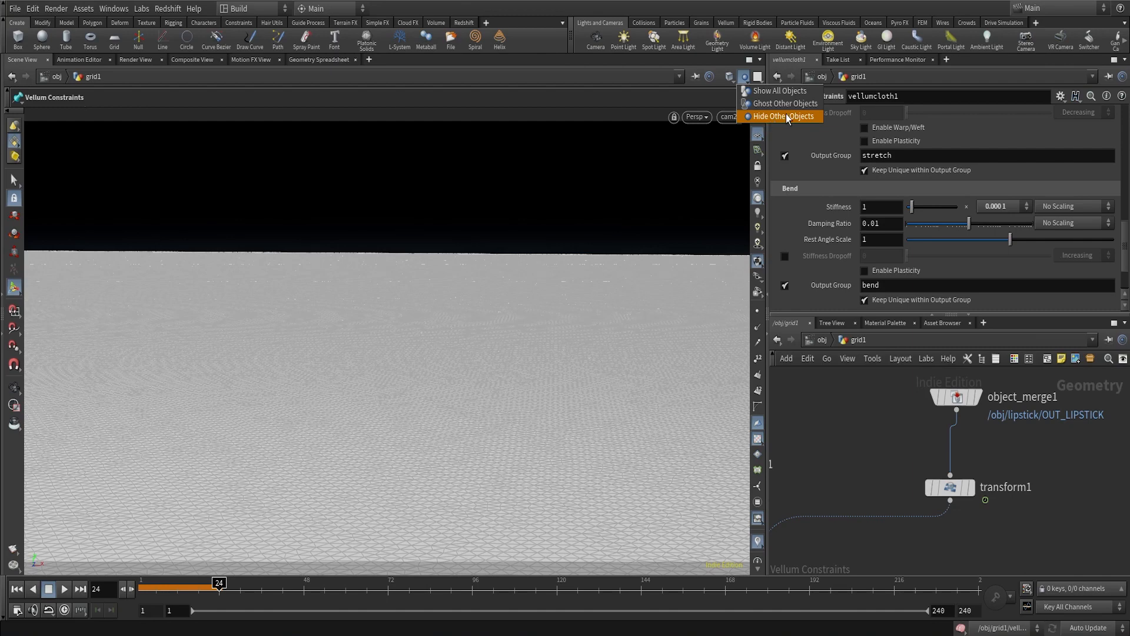
{"action": "left_click", "coordinate": [788, 116]}
Display the object_merge1 node that brings in /obj/lipstick/OUT_LIPSTICK
{"action": "mouse_move", "coordinate": [982, 403]}
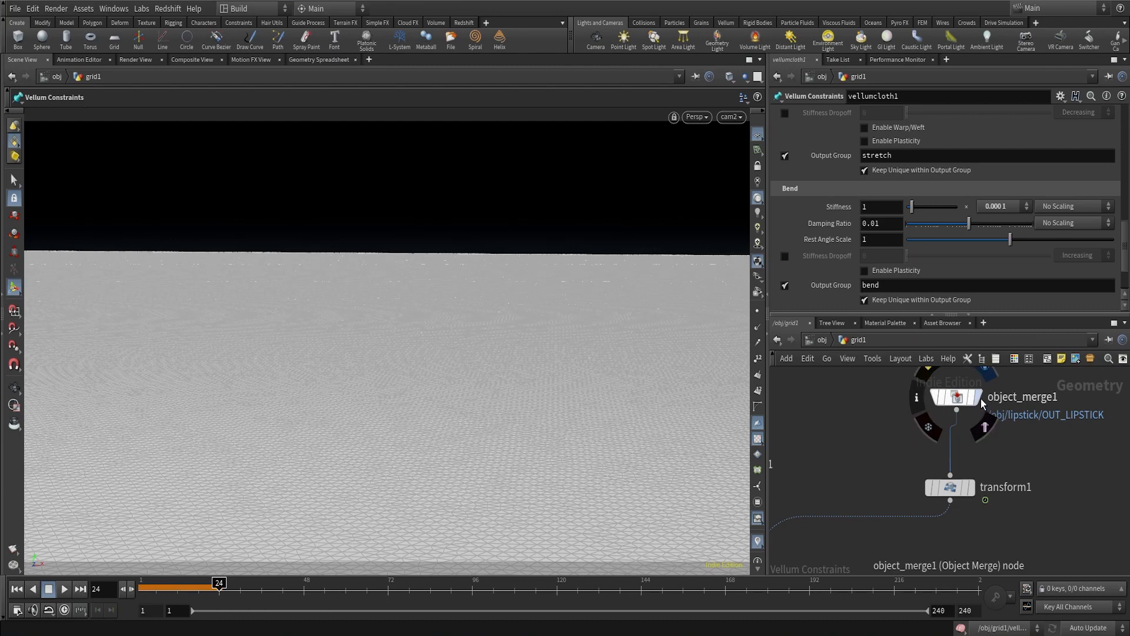
{"action": "left_click", "coordinate": [980, 400]}
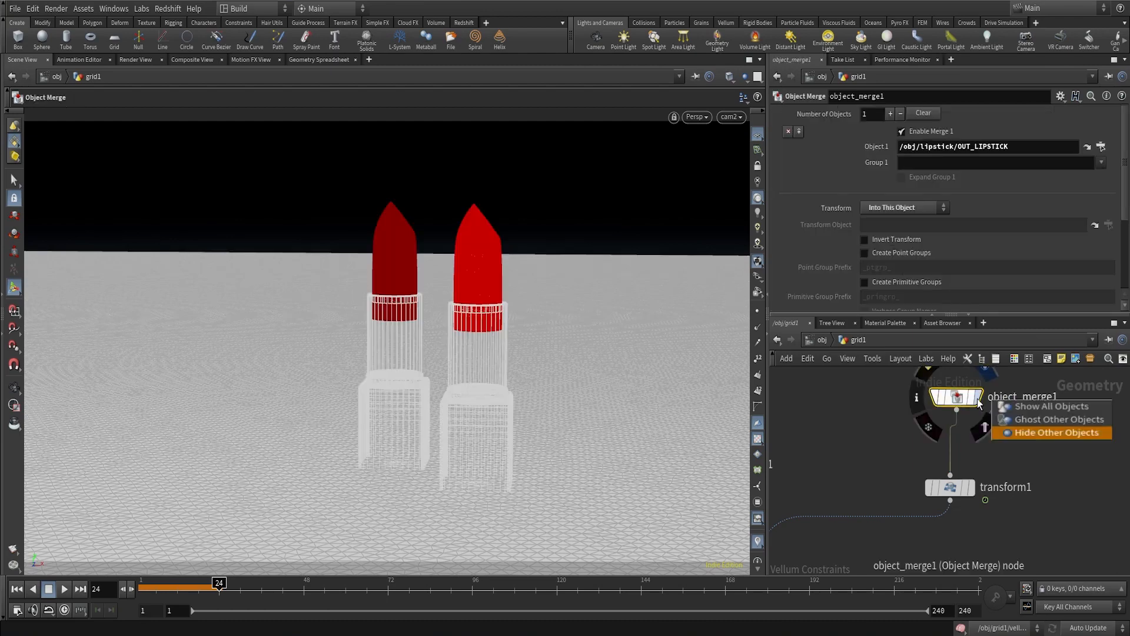
{"action": "left_click", "coordinate": [1056, 432]}
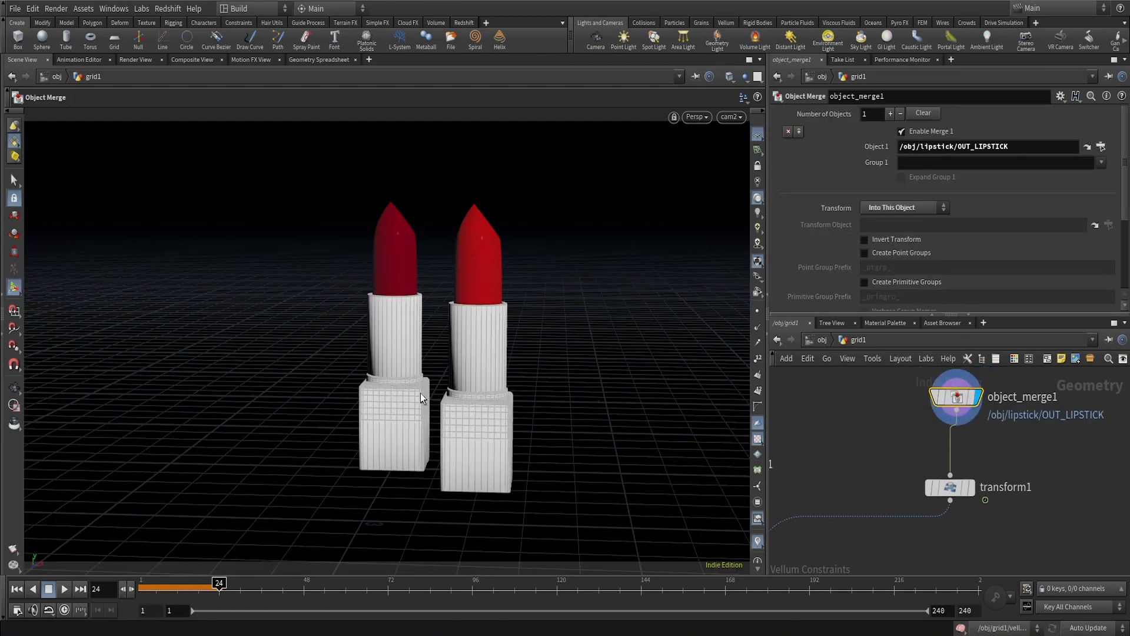
Open the lipstick object's network and examine the OUT_LIPSTICK null below normal1
{"action": "left_click", "coordinate": [823, 341]}
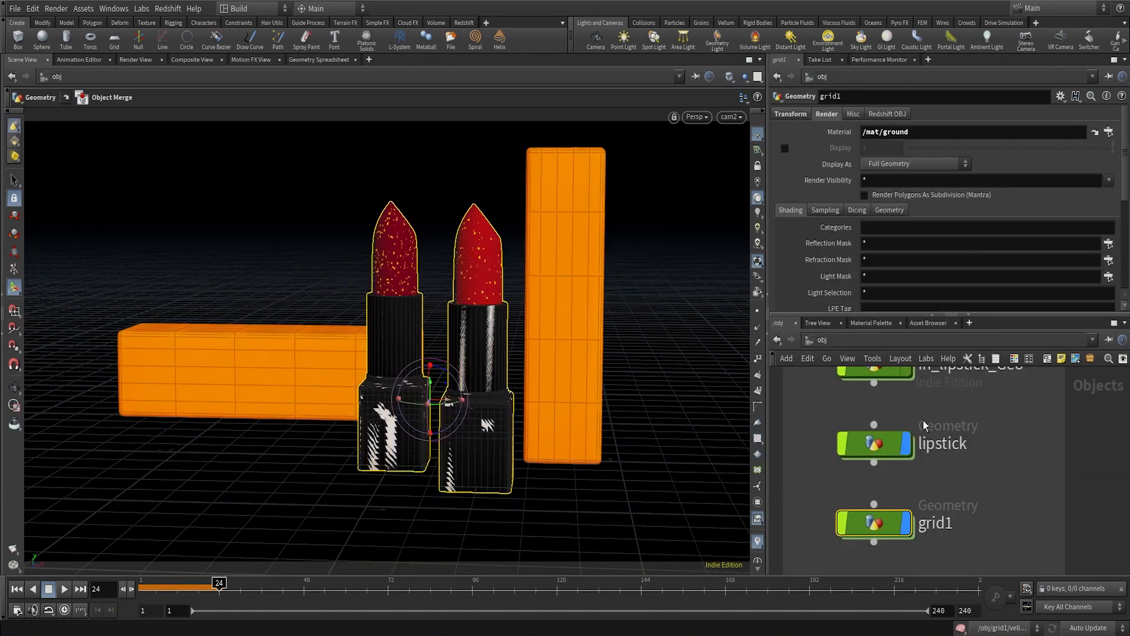
{"action": "scroll", "coordinate": [957, 430], "scroll_direction": "down", "scroll_amount": 4}
{"action": "middle_click_drag", "start_coordinate": [962, 430], "coordinate": [928, 505]}
{"action": "double_click", "coordinate": [910, 445]}
{"action": "key", "text": "u"}
{"action": "double_click", "coordinate": [899, 504]}
{"action": "scroll", "coordinate": [901, 464], "scroll_direction": "down", "scroll_amount": 4}
{"action": "scroll", "coordinate": [927, 444], "scroll_direction": "up", "scroll_amount": 4}
{"action": "left_click_drag", "start_coordinate": [818, 433], "coordinate": [966, 510]}
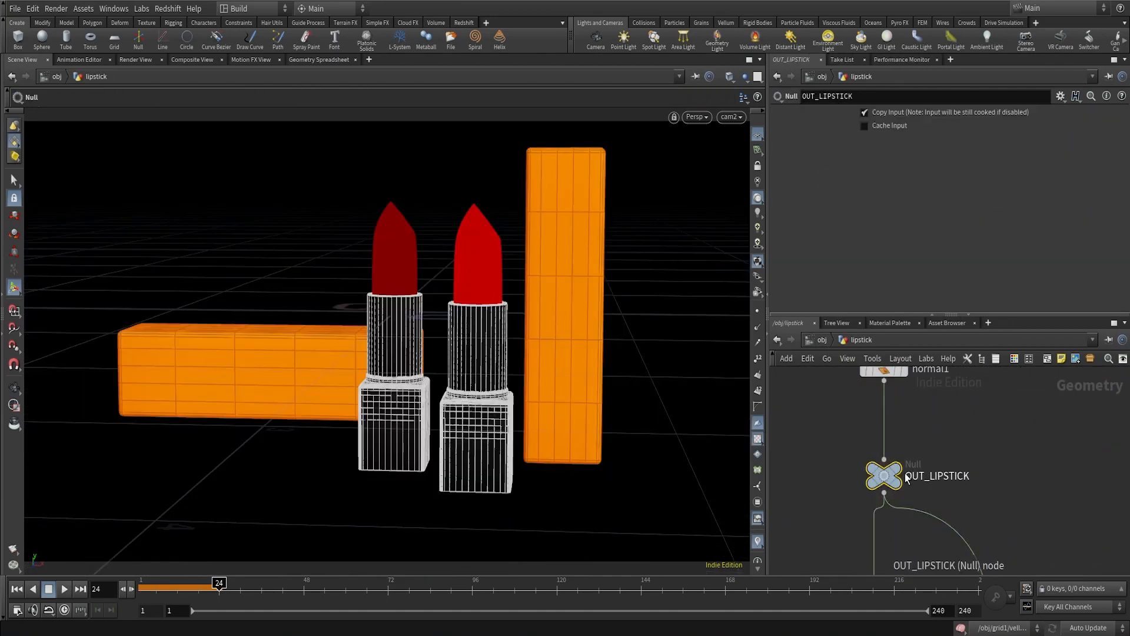
{"action": "scroll", "coordinate": [904, 479], "scroll_direction": "up", "scroll_amount": 2}
{"action": "scroll", "coordinate": [903, 481], "scroll_direction": "down", "scroll_amount": 3}
{"action": "left_click_drag", "start_coordinate": [835, 453], "coordinate": [945, 506]}
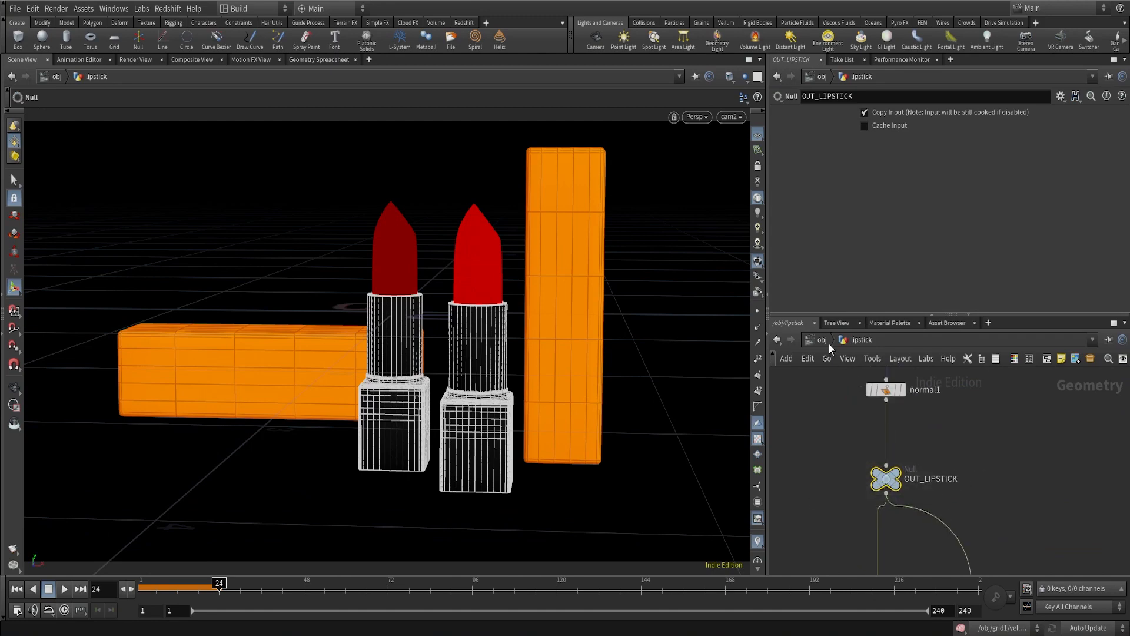
Look over the lipstick network once more, return to the object level and reopen the grid1 network
{"action": "left_click", "coordinate": [823, 340]}
{"action": "double_click", "coordinate": [890, 503]}
{"action": "left_click_drag", "start_coordinate": [834, 430], "coordinate": [946, 500]}
{"action": "left_click", "coordinate": [822, 340]}
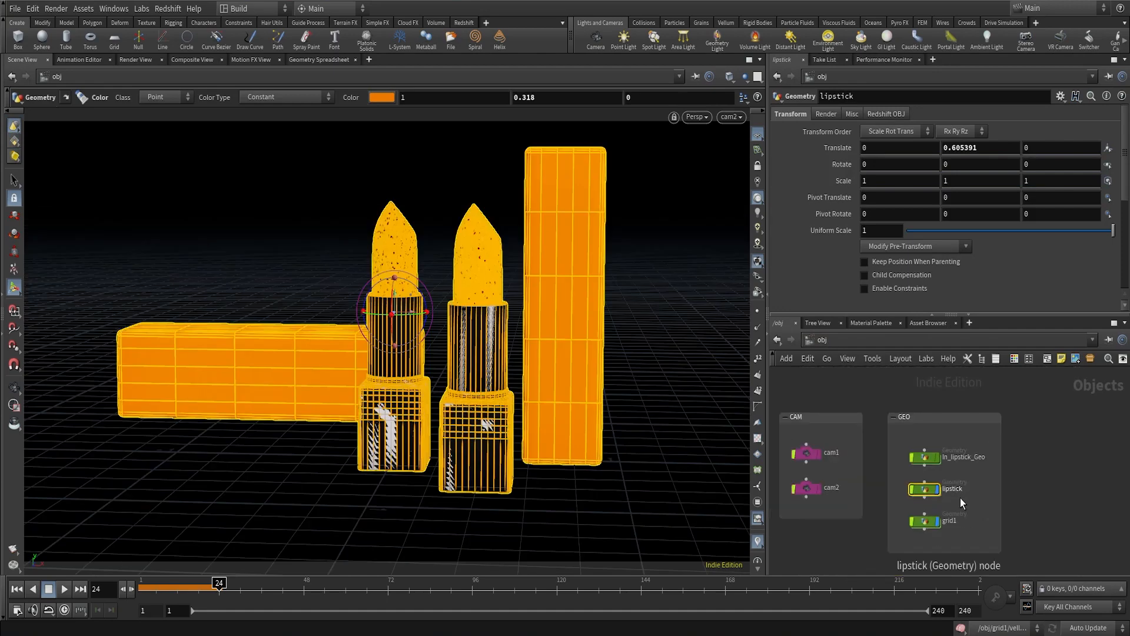
{"action": "scroll", "coordinate": [914, 499], "scroll_direction": "up", "scroll_amount": 4}
{"action": "double_click", "coordinate": [914, 499]}
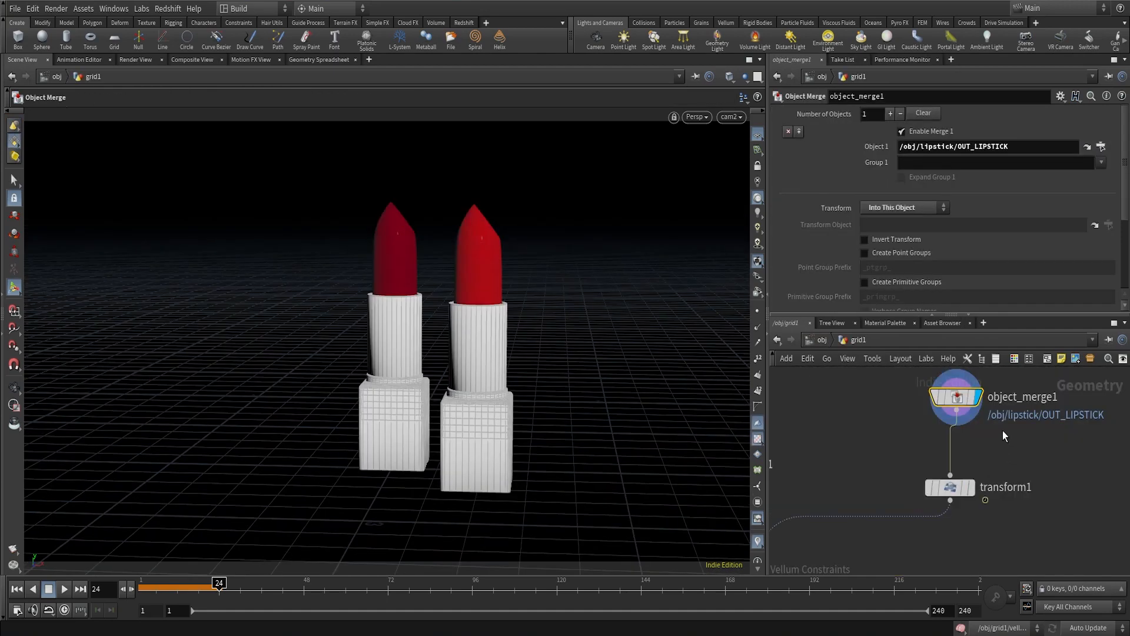
Display the transform1 node beneath object_merge1 with its Transform parameters
{"action": "middle_click_drag", "start_coordinate": [969, 407], "coordinate": [964, 445]}
{"action": "scroll", "coordinate": [963, 445], "scroll_direction": "up", "scroll_amount": 3}
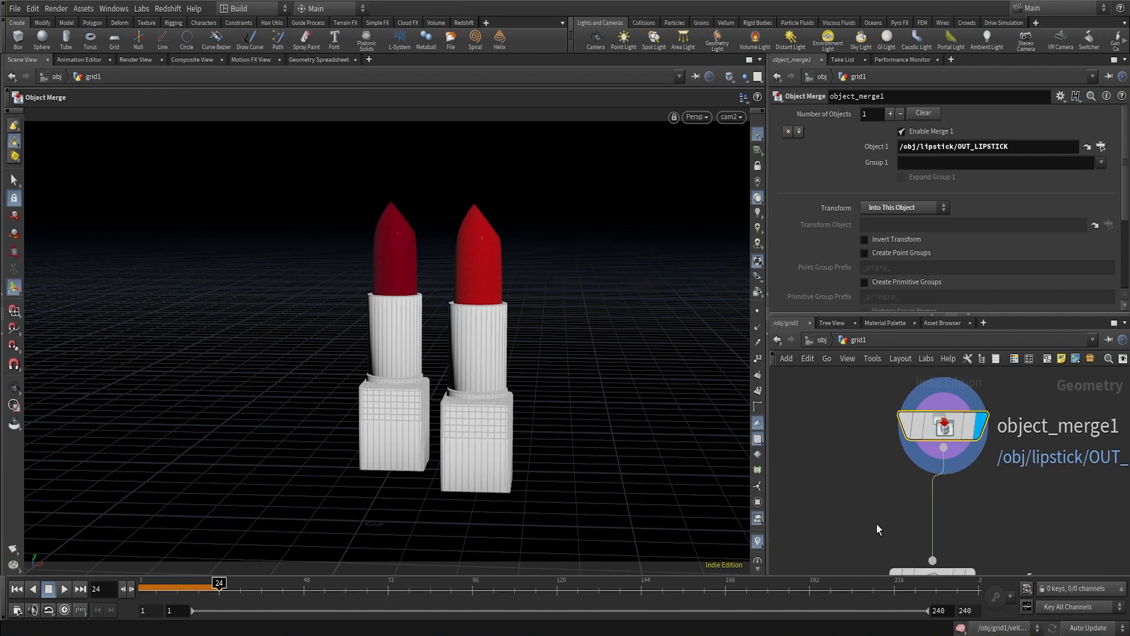
{"action": "middle_click_drag", "start_coordinate": [877, 529], "coordinate": [892, 475]}
{"action": "left_click", "coordinate": [943, 519]}
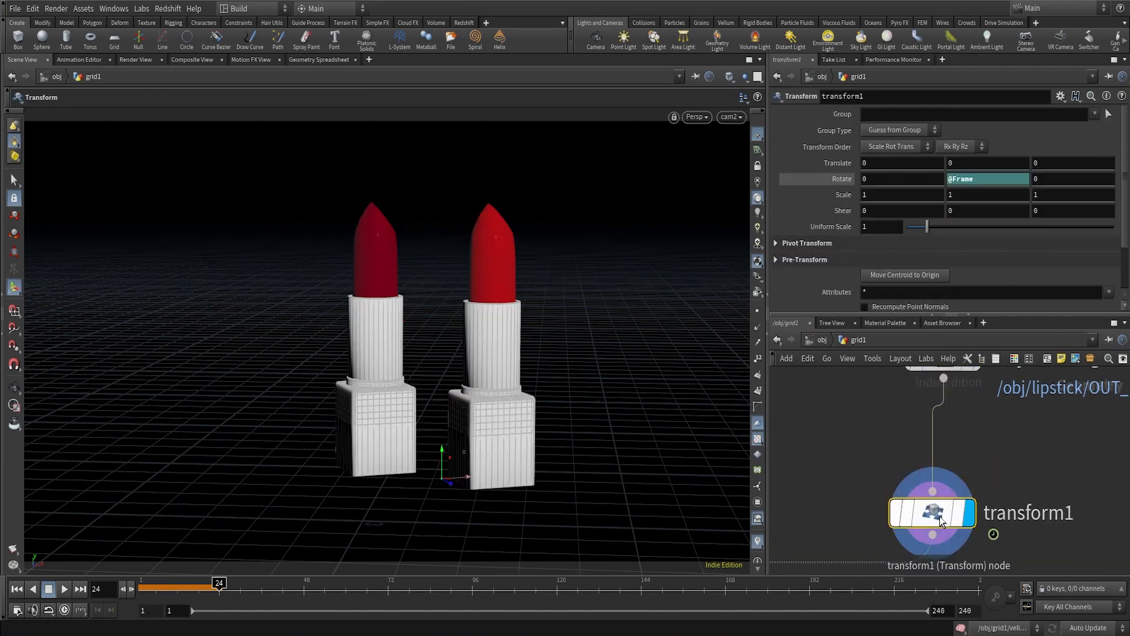
{"action": "left_click", "coordinate": [20, 589]}
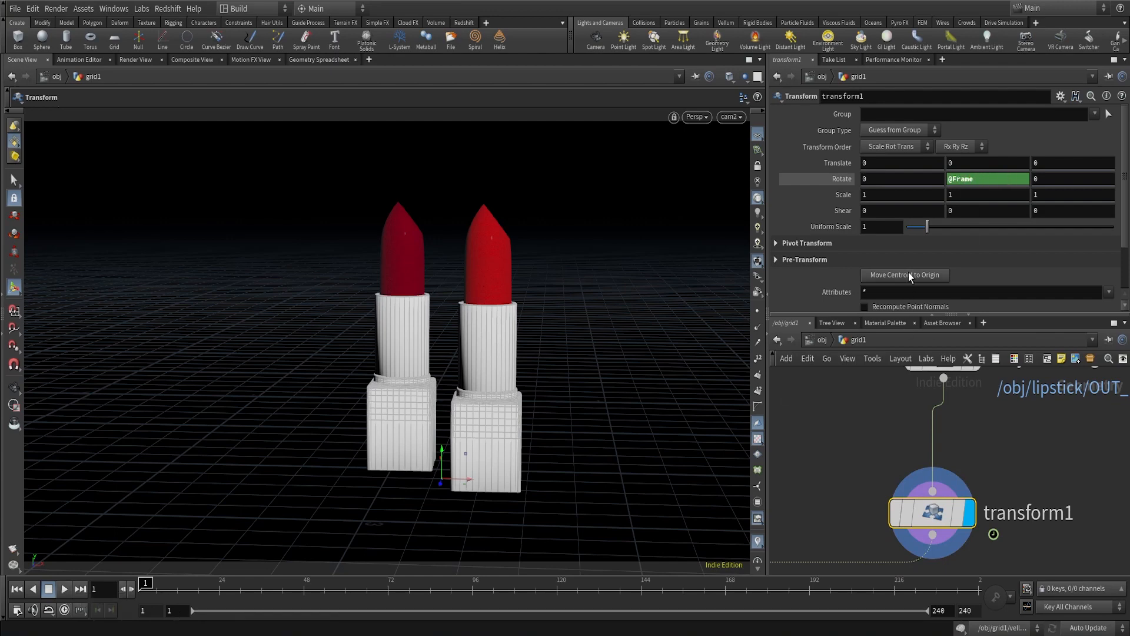
{"action": "left_click", "coordinate": [841, 183]}
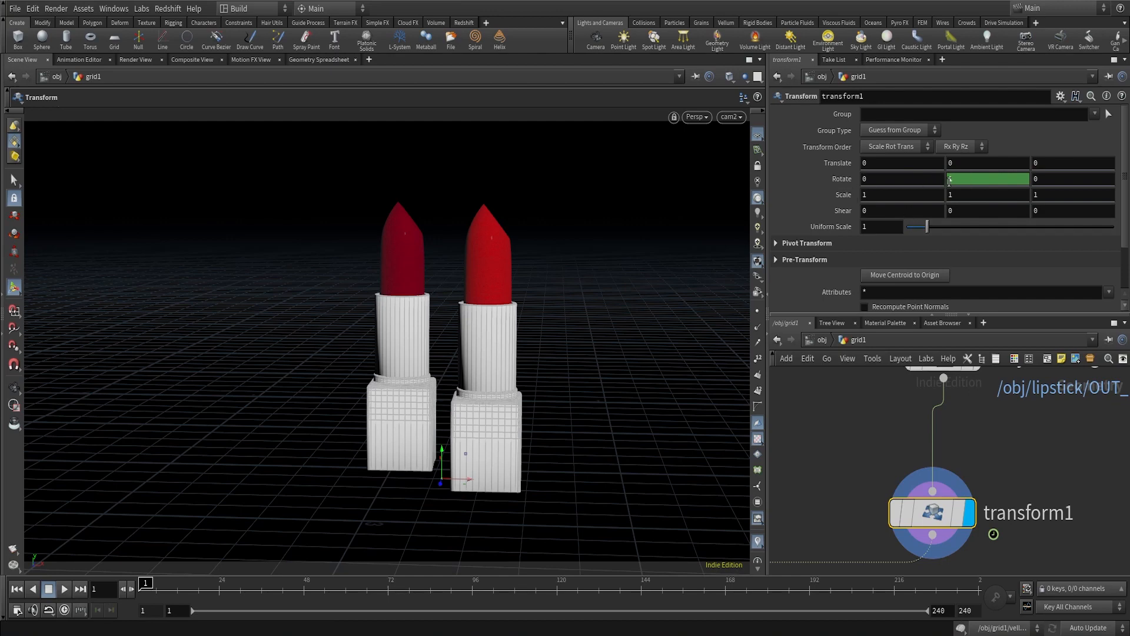
{"action": "key", "text": "h"}
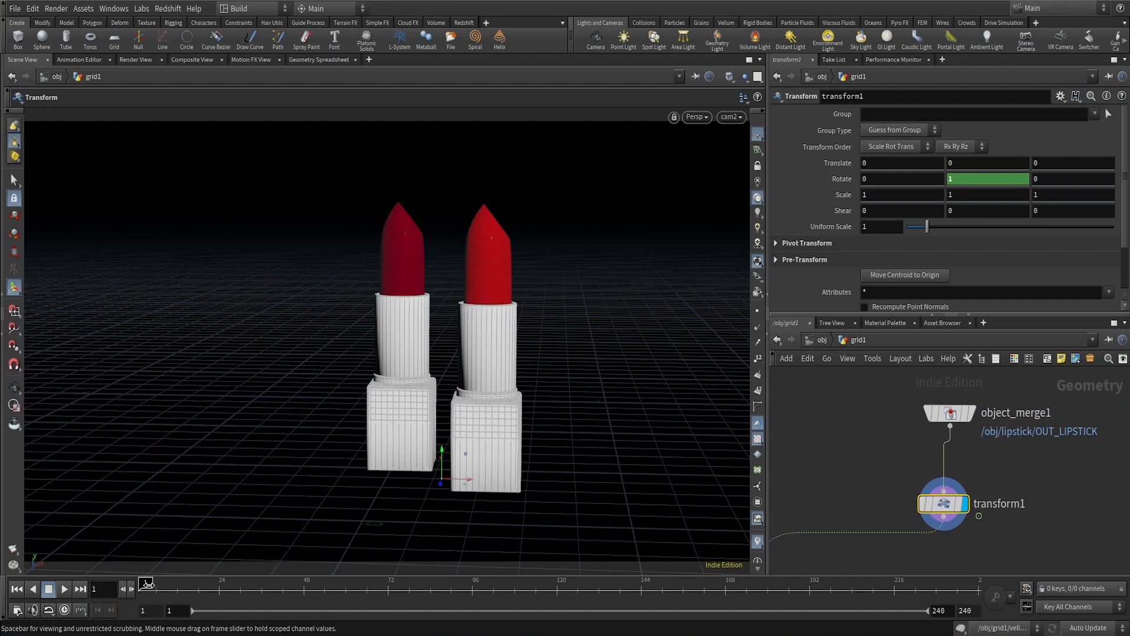
{"action": "left_click_drag", "start_coordinate": [147, 584], "coordinate": [396, 593]}
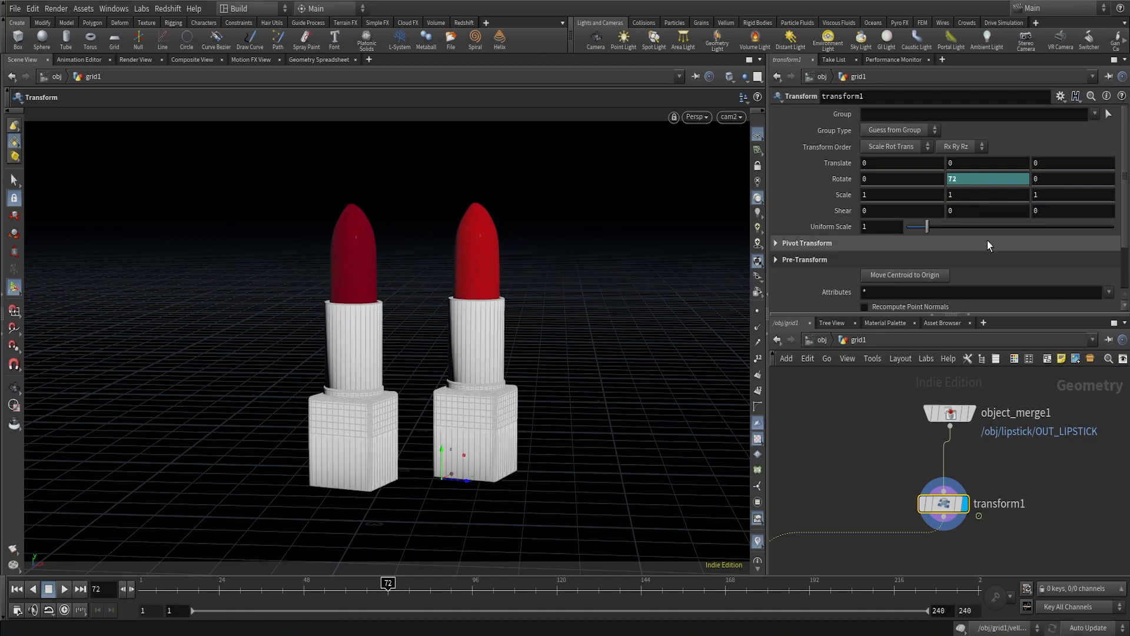
{"action": "left_click", "coordinate": [837, 180]}
{"action": "left_click", "coordinate": [837, 180]}
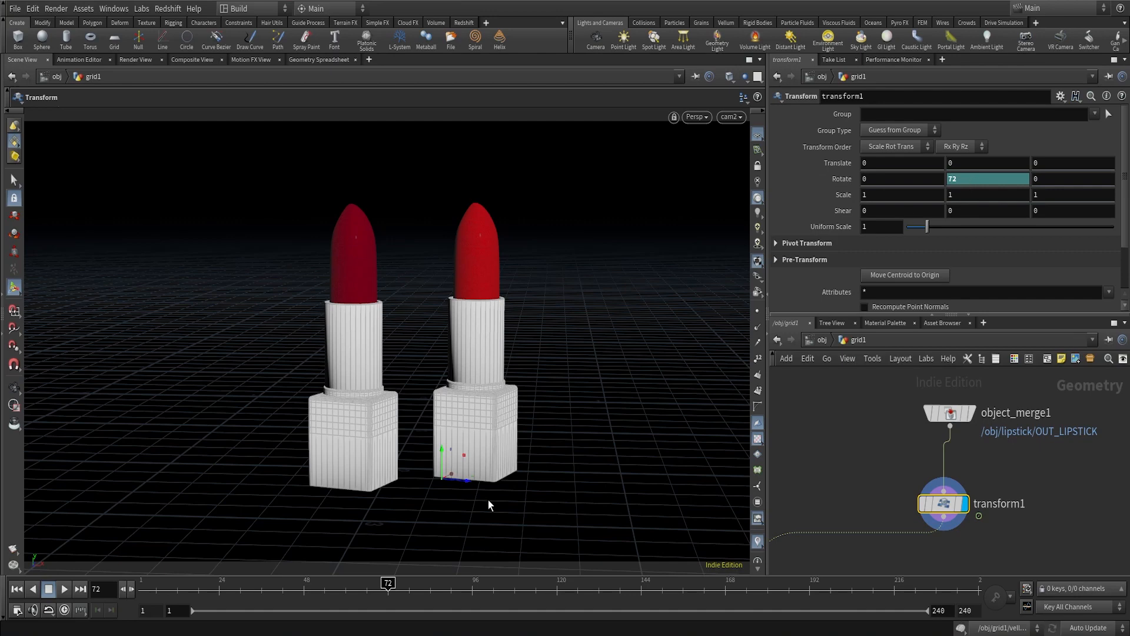
Scrub the timeline between frames 48, 72 and 6 to check transform1's frame-driven Y rotation, ending back at frame 1
{"action": "left_click_drag", "start_coordinate": [388, 589], "coordinate": [298, 591]}
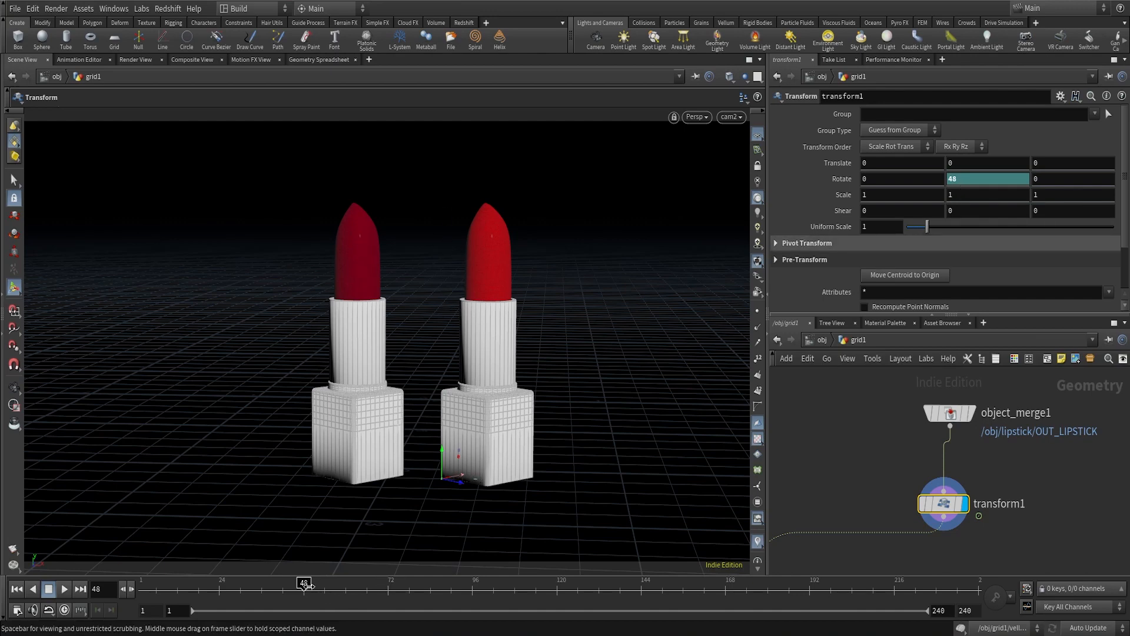
{"action": "left_click_drag", "start_coordinate": [304, 584], "coordinate": [388, 585]}
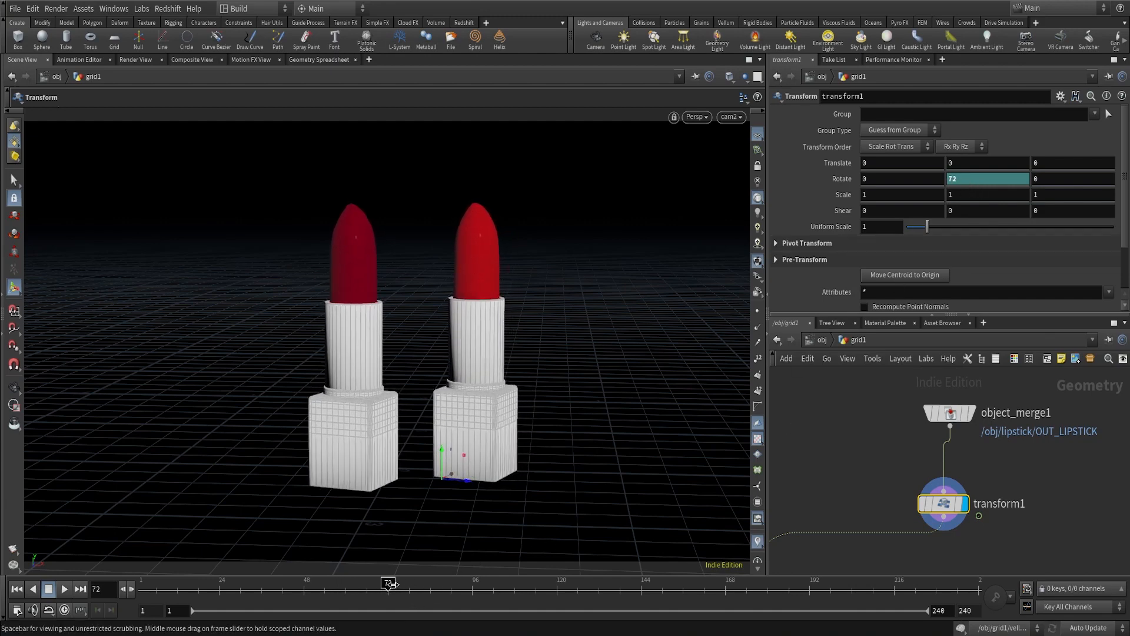
{"action": "left_click_drag", "start_coordinate": [388, 585], "coordinate": [156, 589]}
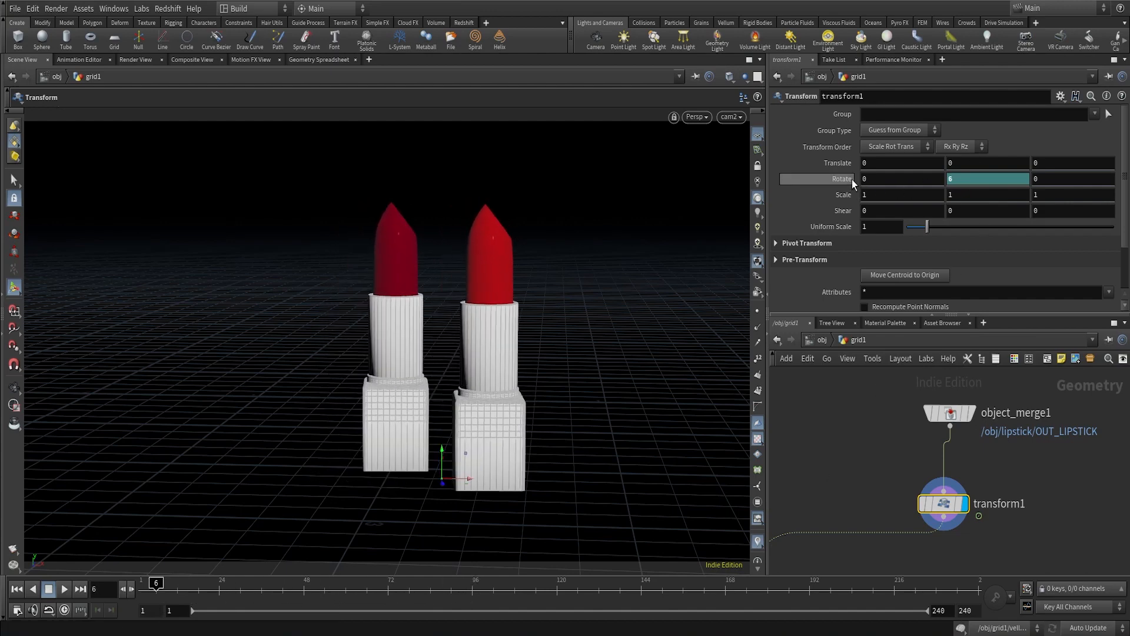
{"action": "left_click", "coordinate": [840, 180]}
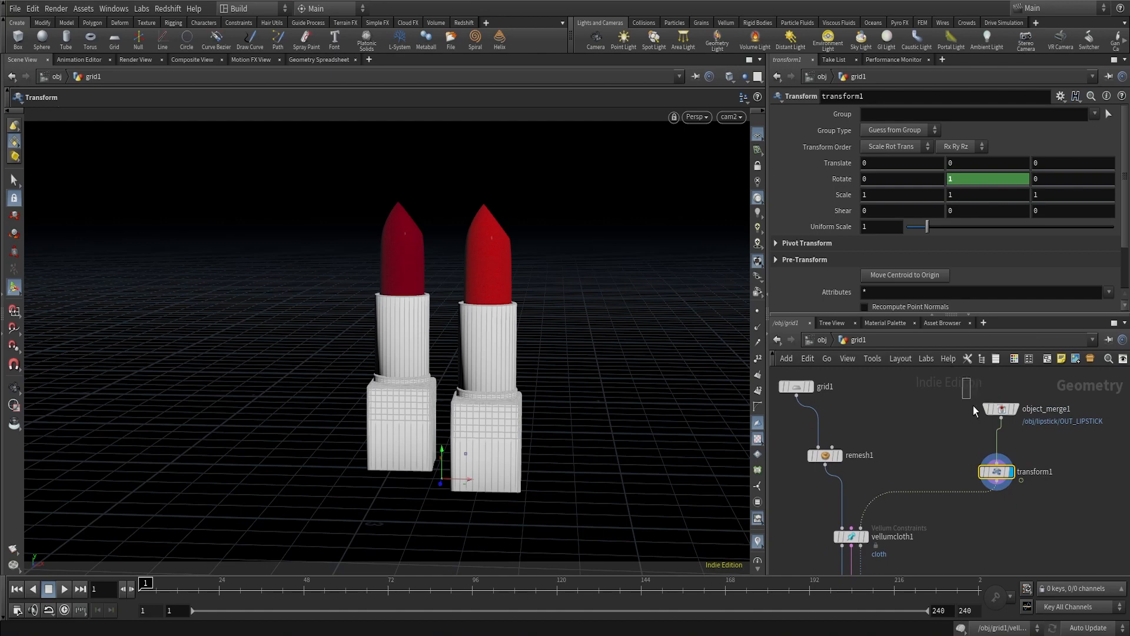
Display vellumcloth1 and template transform1 so the rotating lipsticks show over the cloth grid
{"action": "left_click_drag", "start_coordinate": [973, 405], "coordinate": [1027, 518]}
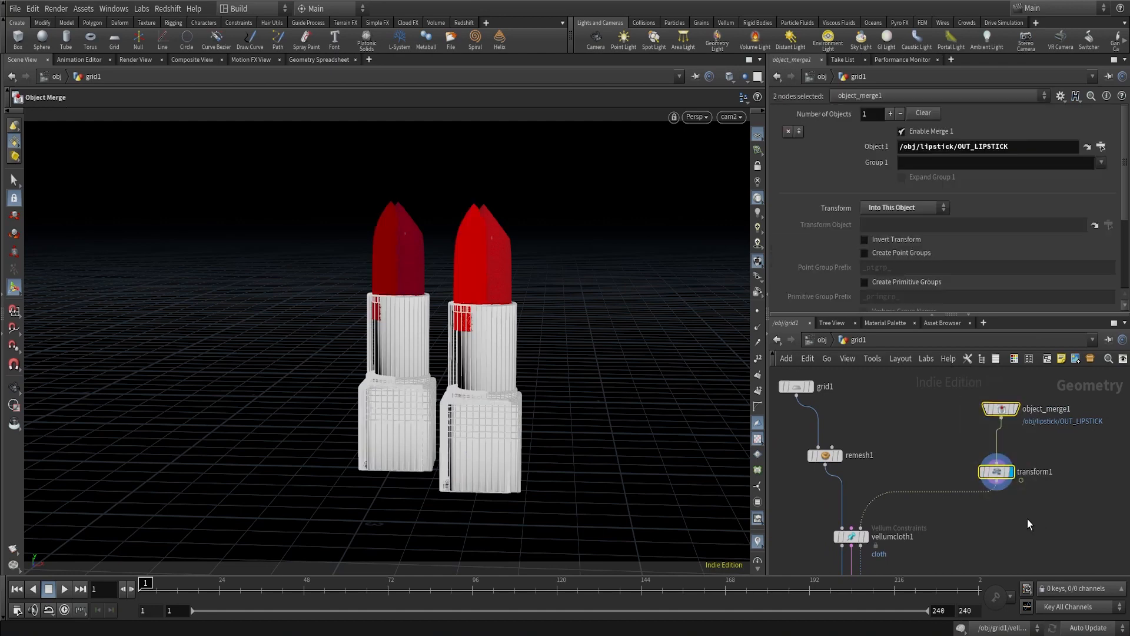
{"action": "left_click", "coordinate": [988, 518]}
{"action": "scroll", "coordinate": [865, 524], "scroll_direction": "up", "scroll_amount": 2}
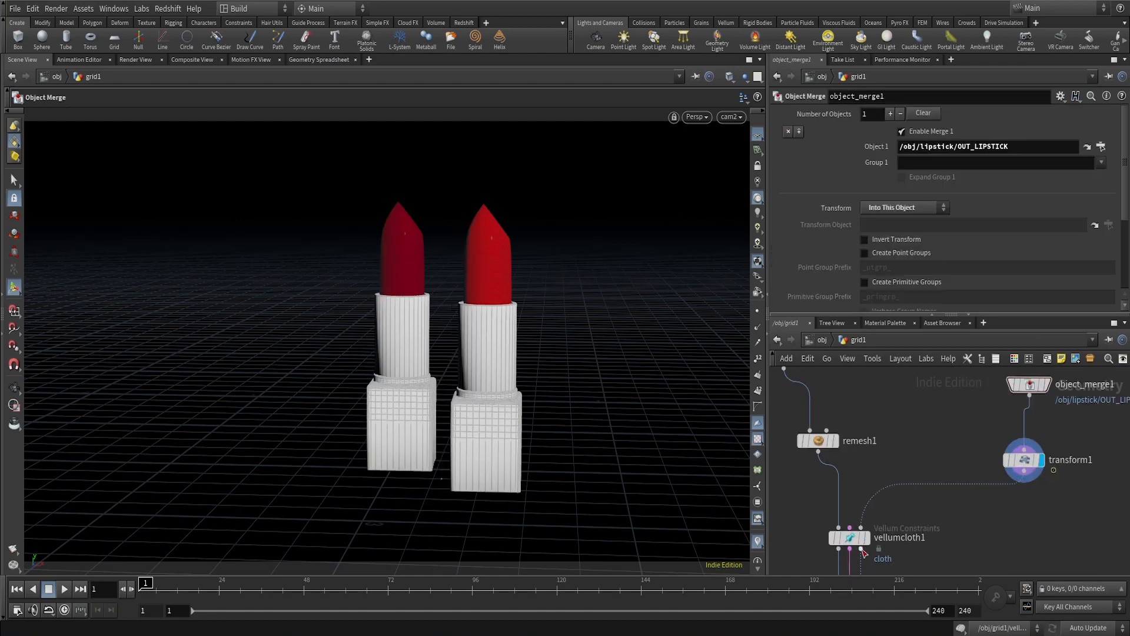
{"action": "left_click", "coordinate": [865, 537]}
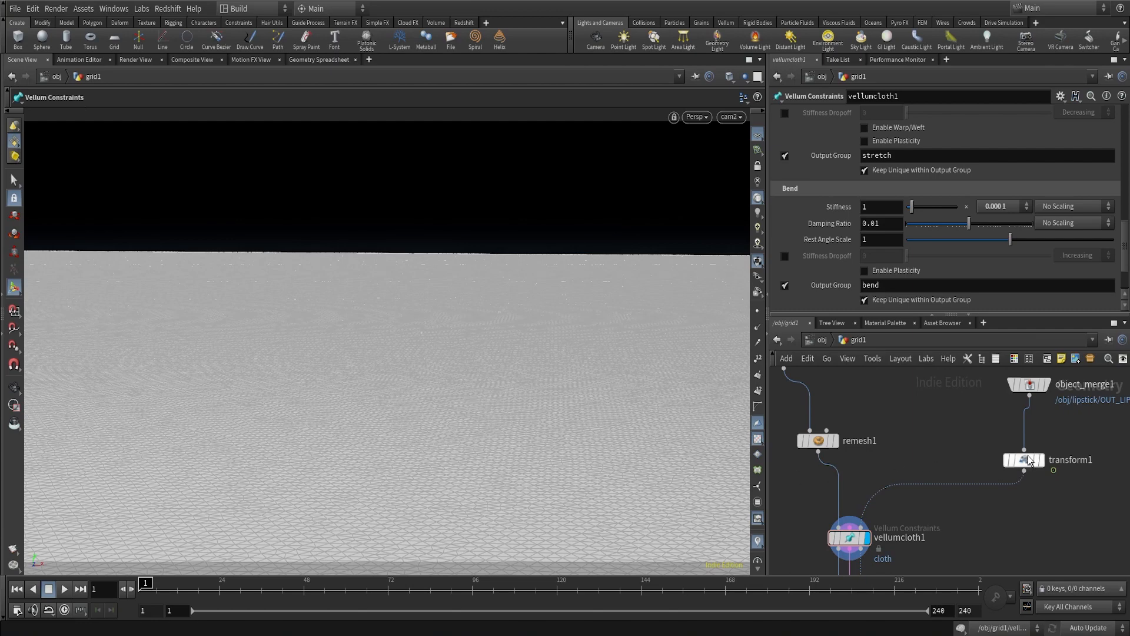
{"action": "mouse_move", "coordinate": [1025, 462]}
{"action": "left_click", "coordinate": [1047, 488]}
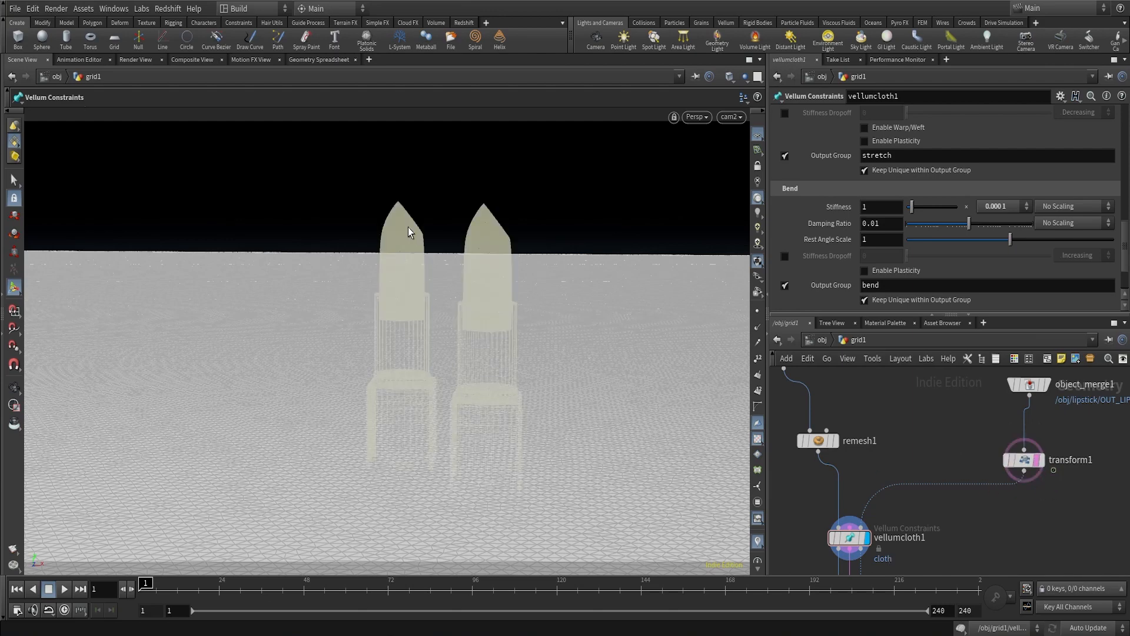
Display the vellumsolver1 node below vellumcloth1 and select it to show its parameters
{"action": "scroll", "coordinate": [939, 517], "scroll_direction": "down", "scroll_amount": 3}
{"action": "middle_click_drag", "start_coordinate": [943, 522], "coordinate": [944, 442]}
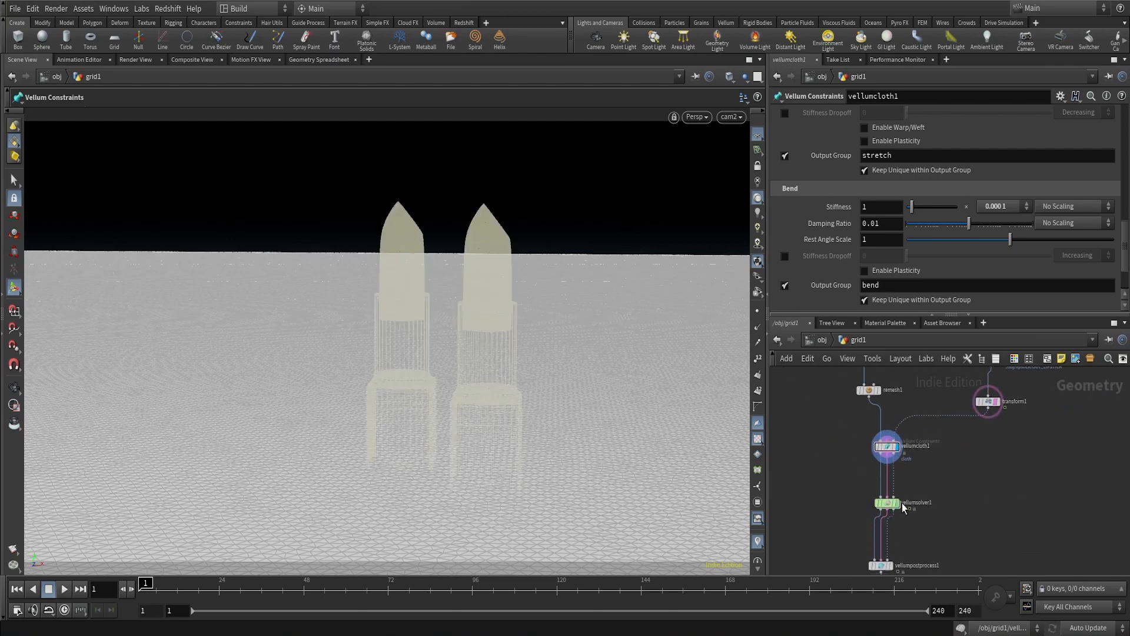
{"action": "scroll", "coordinate": [901, 509], "scroll_direction": "up", "scroll_amount": 3}
{"action": "scroll", "coordinate": [895, 436], "scroll_direction": "up", "scroll_amount": 2}
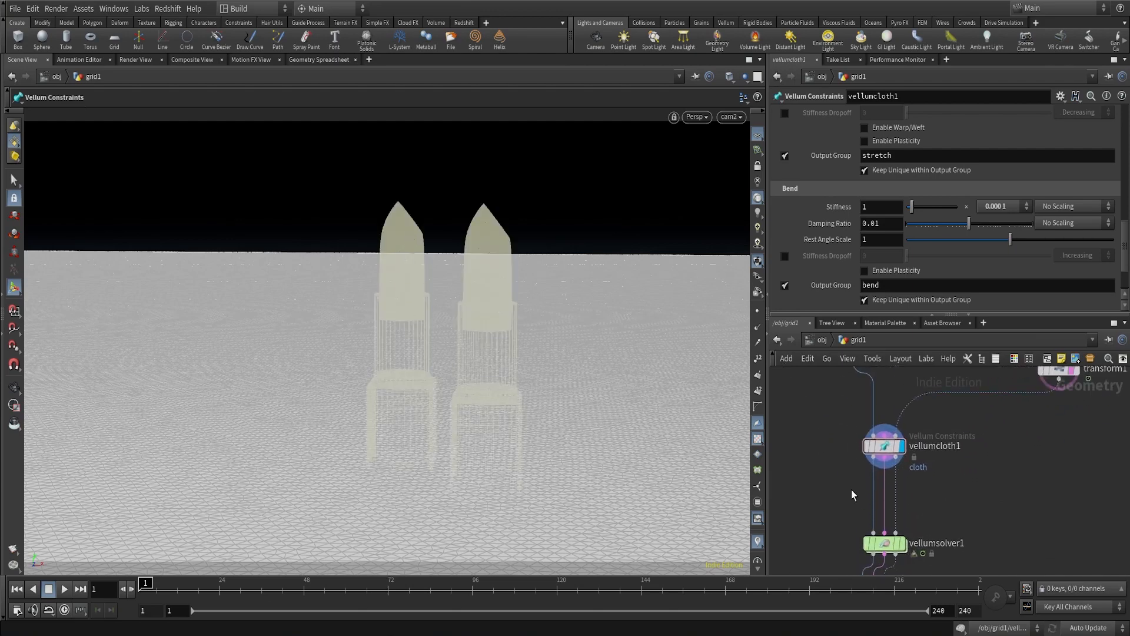
{"action": "mouse_move", "coordinate": [905, 547]}
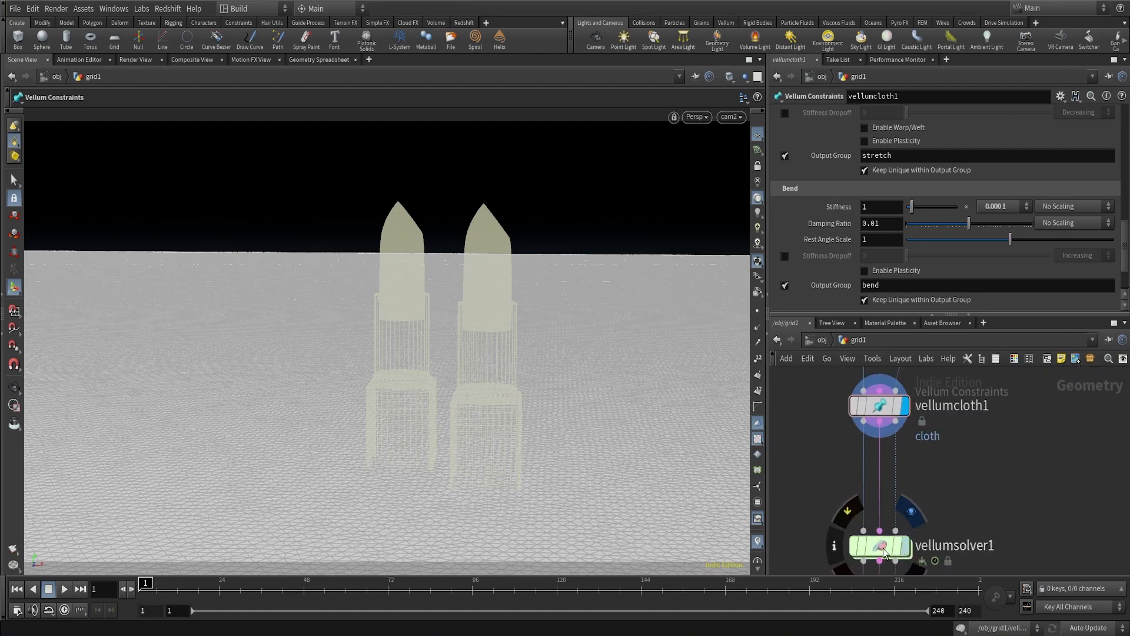
{"action": "left_click", "coordinate": [906, 546]}
{"action": "left_click", "coordinate": [889, 548]}
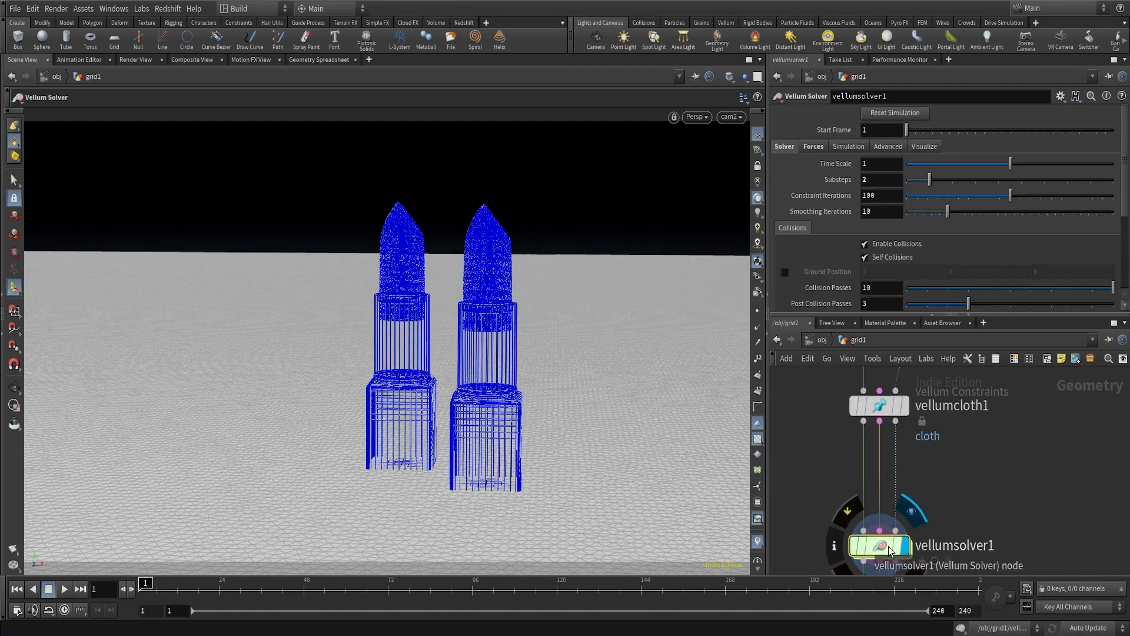
Review vellumsolver1's Forces and Solver settings, look inside its internal network and return to grid1
{"action": "left_click", "coordinate": [815, 145]}
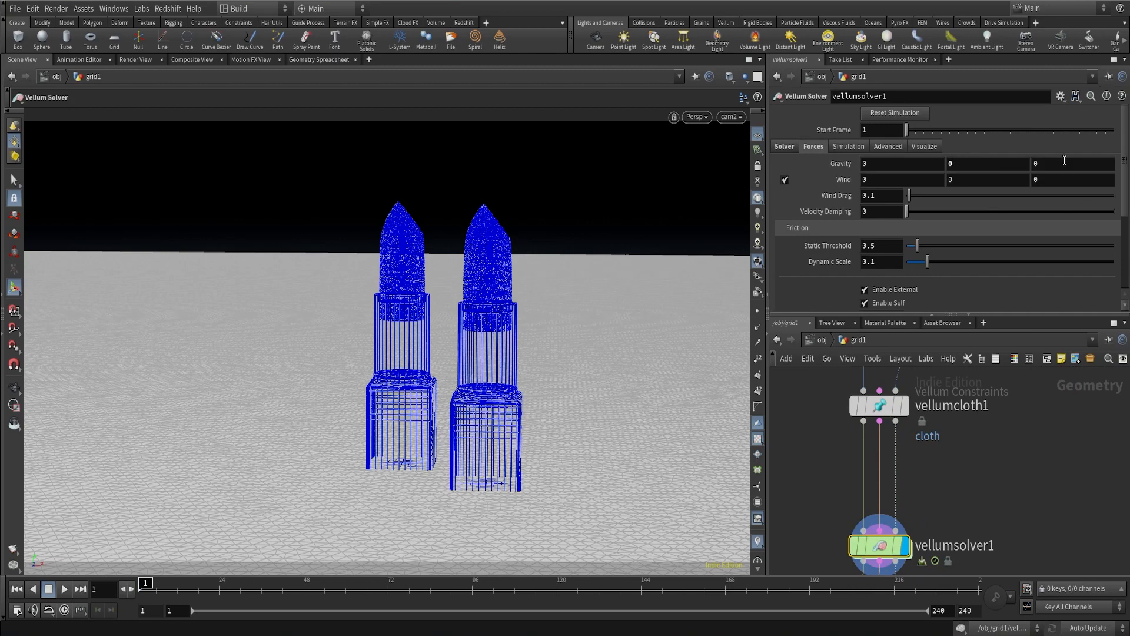
{"action": "left_click", "coordinate": [782, 148]}
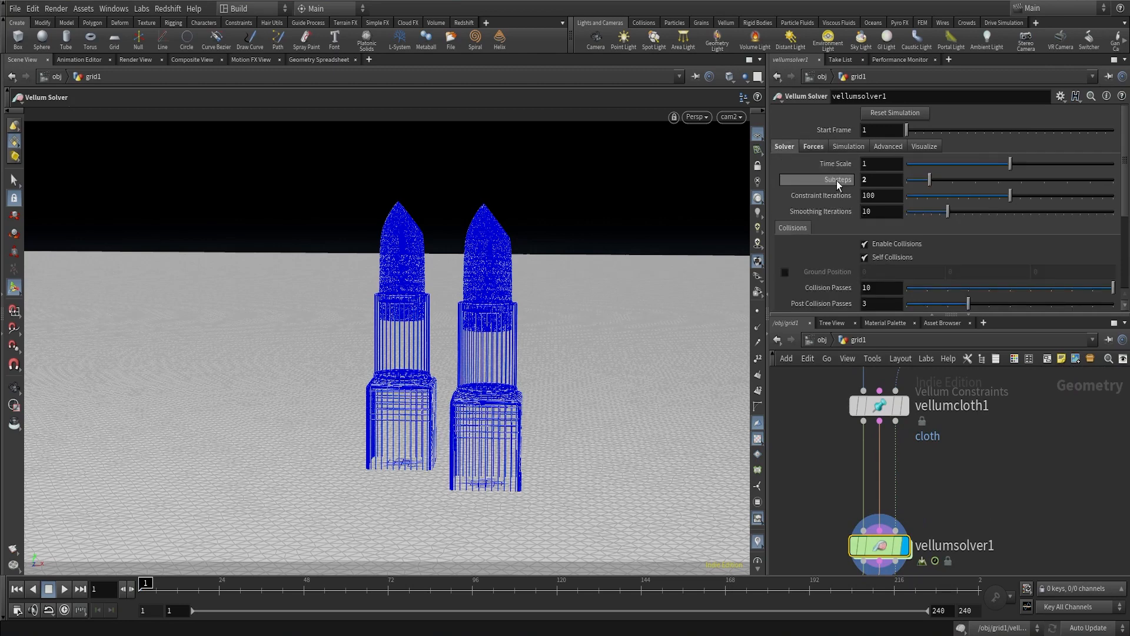
{"action": "double_click", "coordinate": [879, 545]}
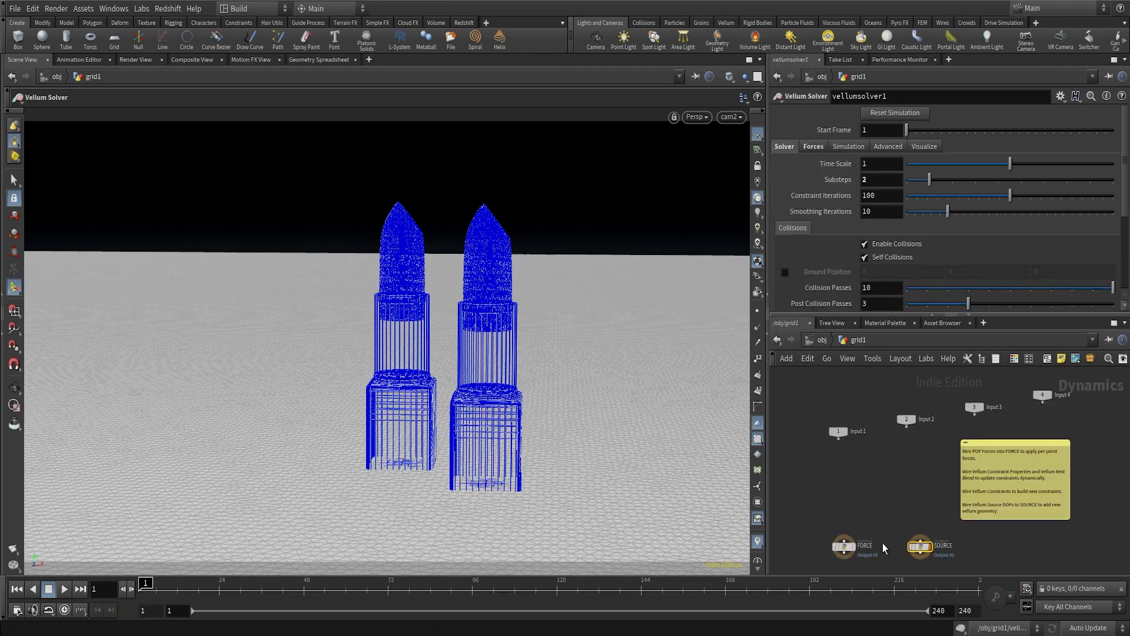
{"action": "left_click", "coordinate": [858, 339]}
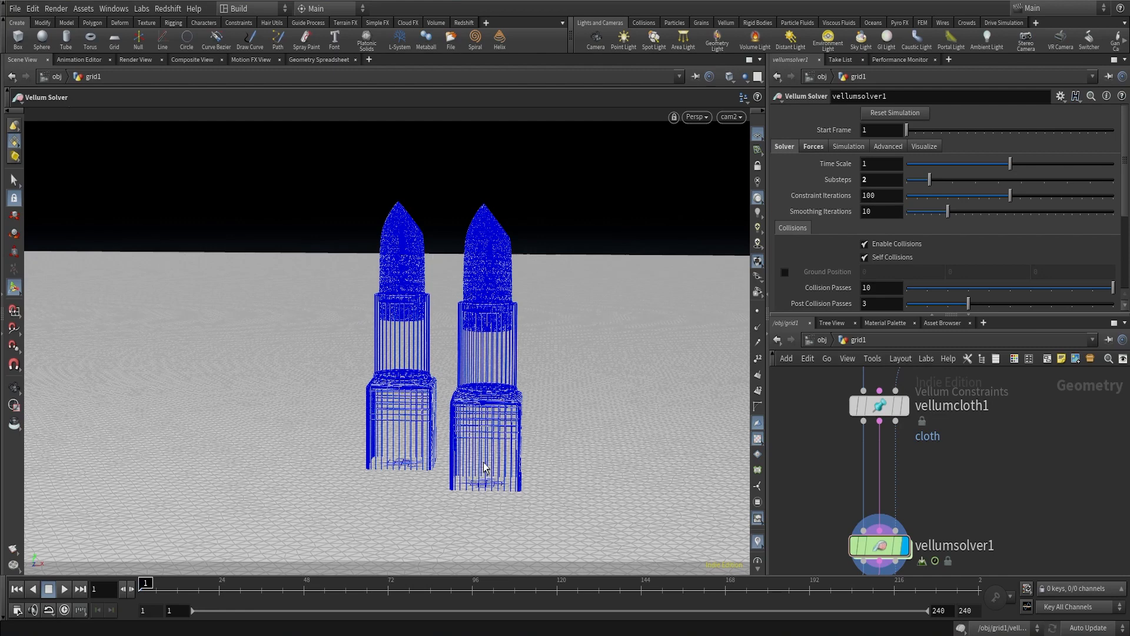
Play the Vellum simulation from frame 1 to watch the lipsticks wrinkle the cloth, stopping at frame 23
{"action": "left_click", "coordinate": [886, 544]}
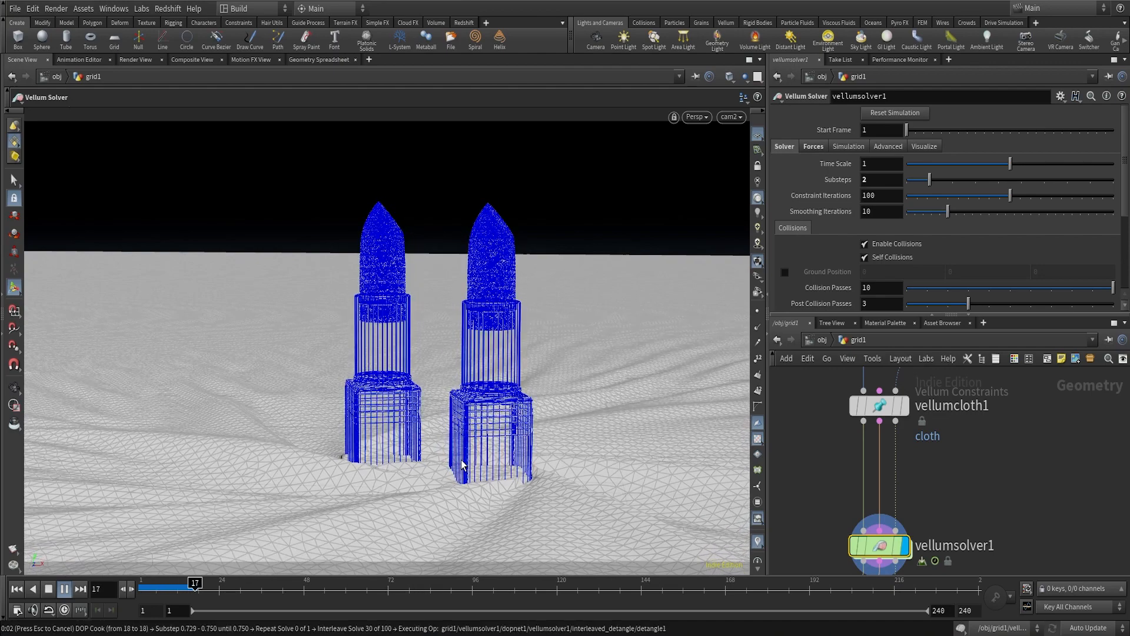
{"action": "left_click", "coordinate": [65, 589]}
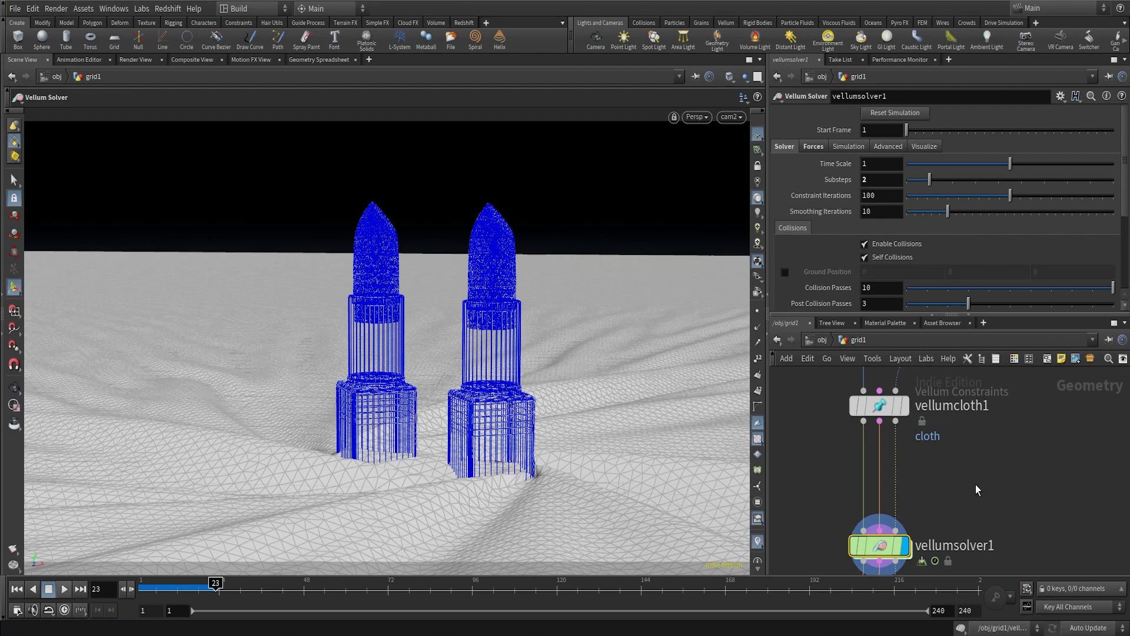
{"action": "scroll", "coordinate": [966, 494], "scroll_direction": "down", "scroll_amount": 3}
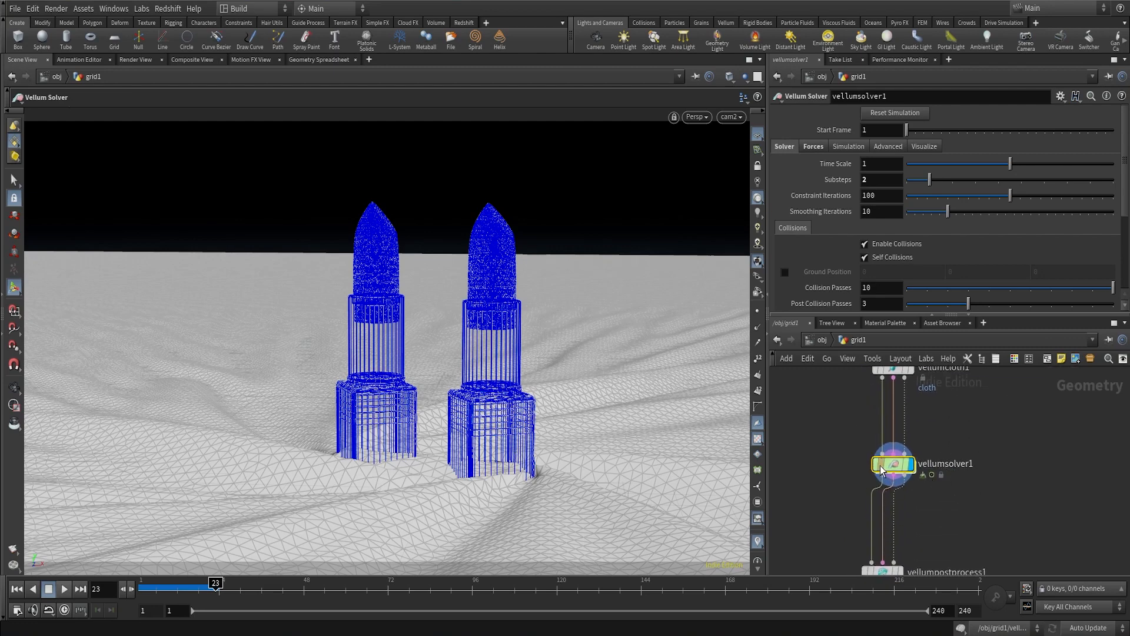
{"action": "scroll", "coordinate": [883, 464], "scroll_direction": "up", "scroll_amount": 2}
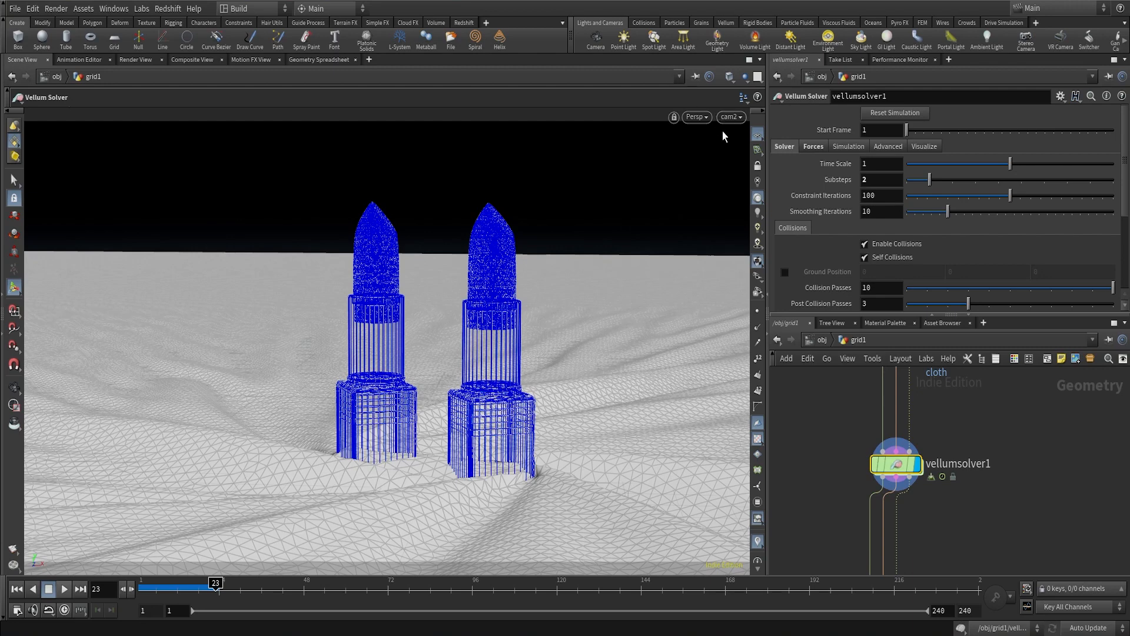
Display the vellumpostprocess1 node below the solver and examine its smoothing and subdivision parameters
{"action": "middle_click_drag", "start_coordinate": [1003, 559], "coordinate": [1027, 514]}
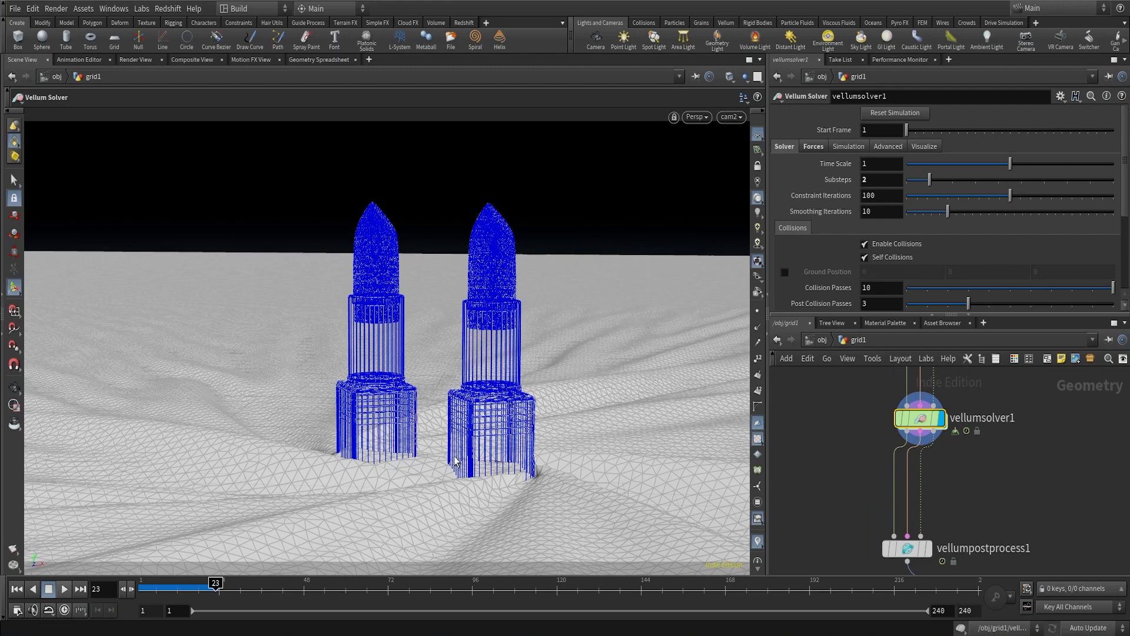
{"action": "middle_click_drag", "start_coordinate": [978, 502], "coordinate": [994, 474]}
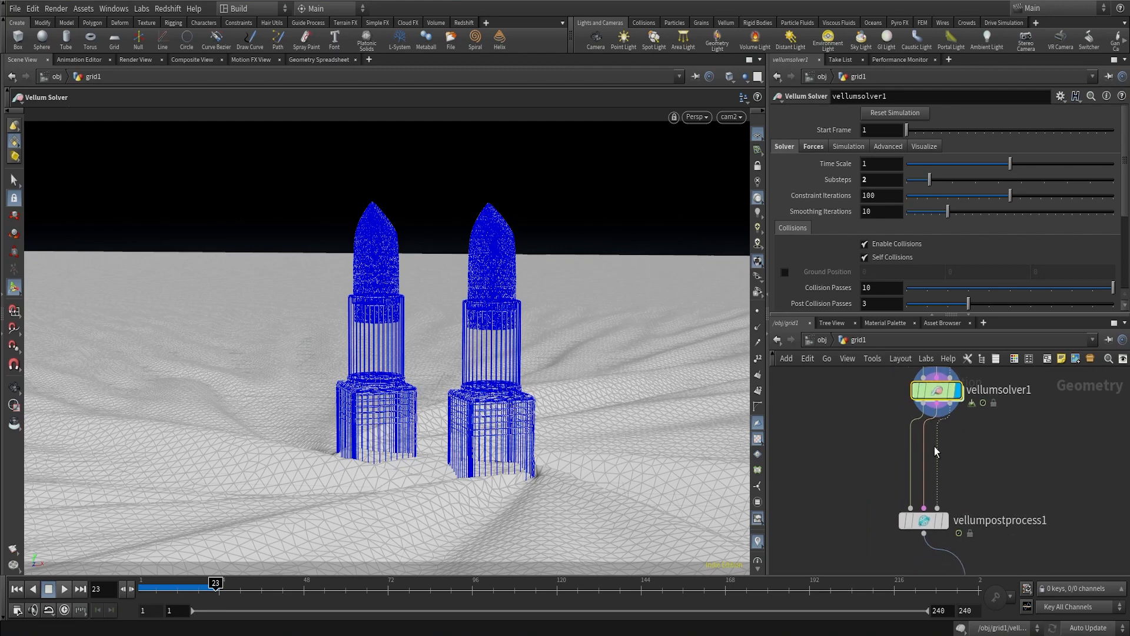
{"action": "scroll", "coordinate": [918, 512], "scroll_direction": "up", "scroll_amount": 3}
{"action": "mouse_move", "coordinate": [897, 532]}
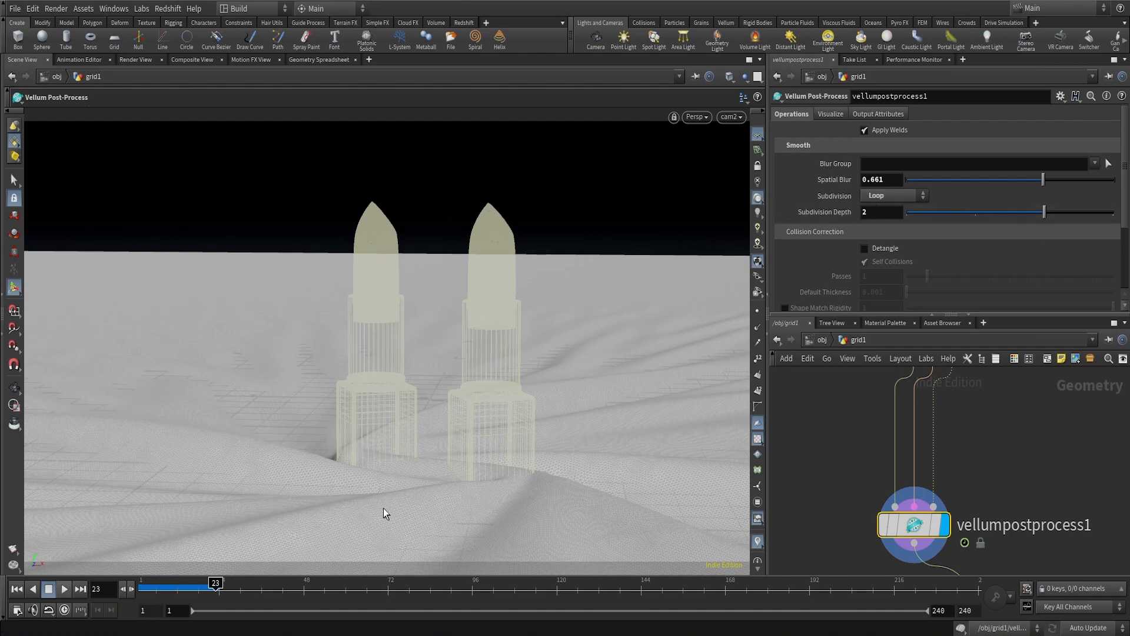
Display the OUT null at the end of the cloth chain and show its parameters
{"action": "scroll", "coordinate": [1014, 478], "scroll_direction": "down", "scroll_amount": 3}
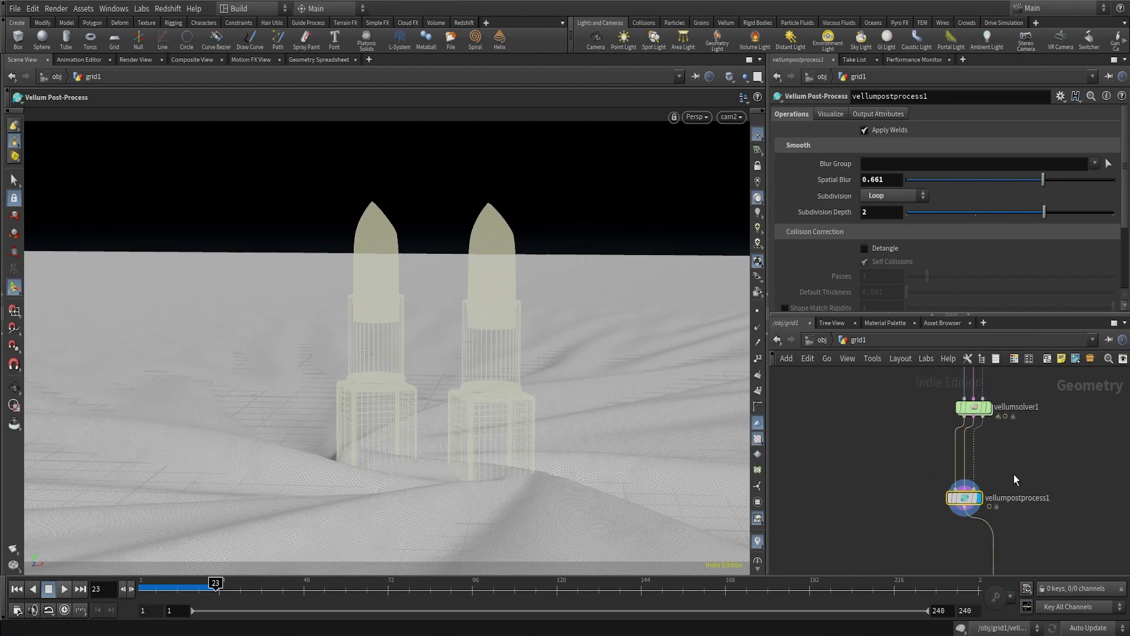
{"action": "middle_click_drag", "start_coordinate": [1015, 478], "coordinate": [965, 419]}
{"action": "scroll", "coordinate": [943, 459], "scroll_direction": "up", "scroll_amount": 2}
{"action": "scroll", "coordinate": [943, 459], "scroll_direction": "up", "scroll_amount": 1}
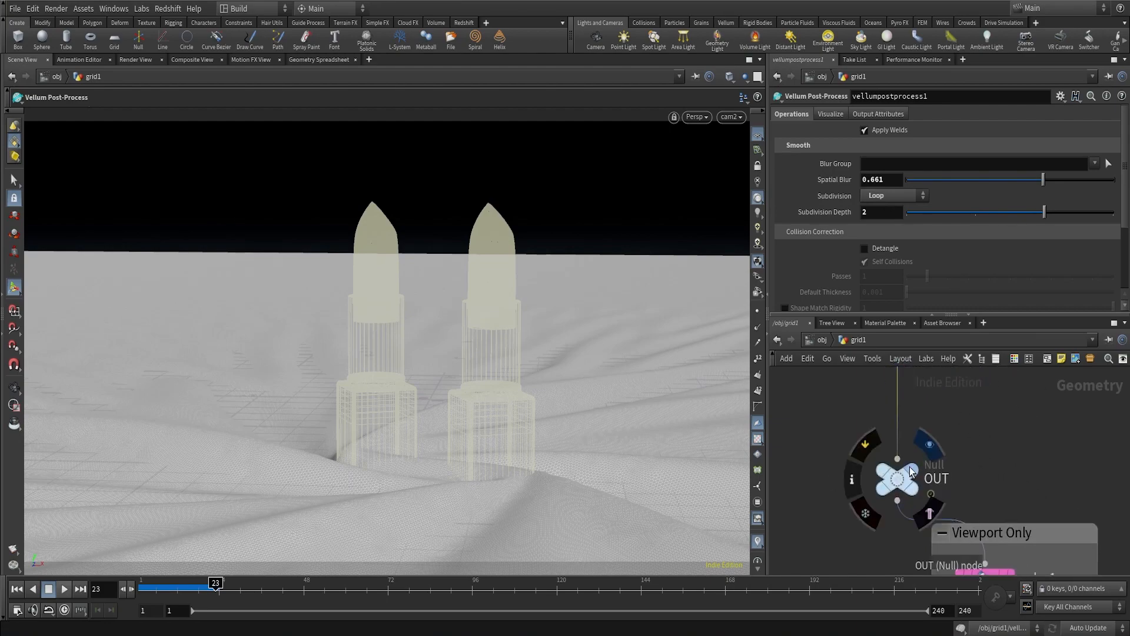
{"action": "left_click", "coordinate": [911, 469]}
{"action": "left_click", "coordinate": [900, 477]}
{"action": "scroll", "coordinate": [1015, 473], "scroll_direction": "down", "scroll_amount": 2}
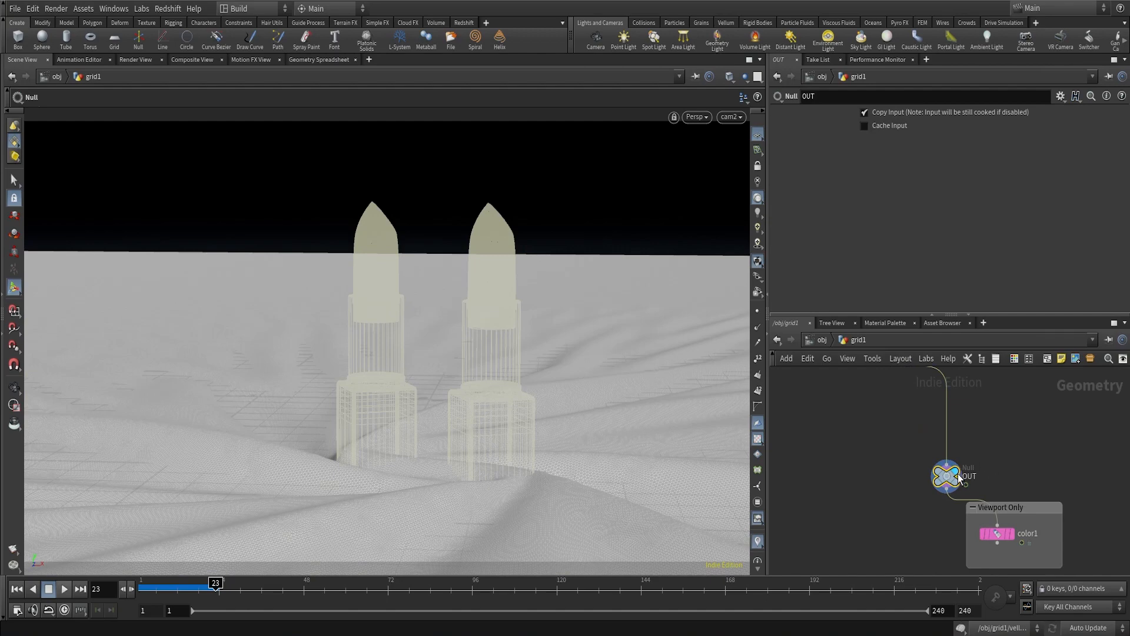
{"action": "scroll", "coordinate": [965, 475], "scroll_direction": "up", "scroll_amount": 2}
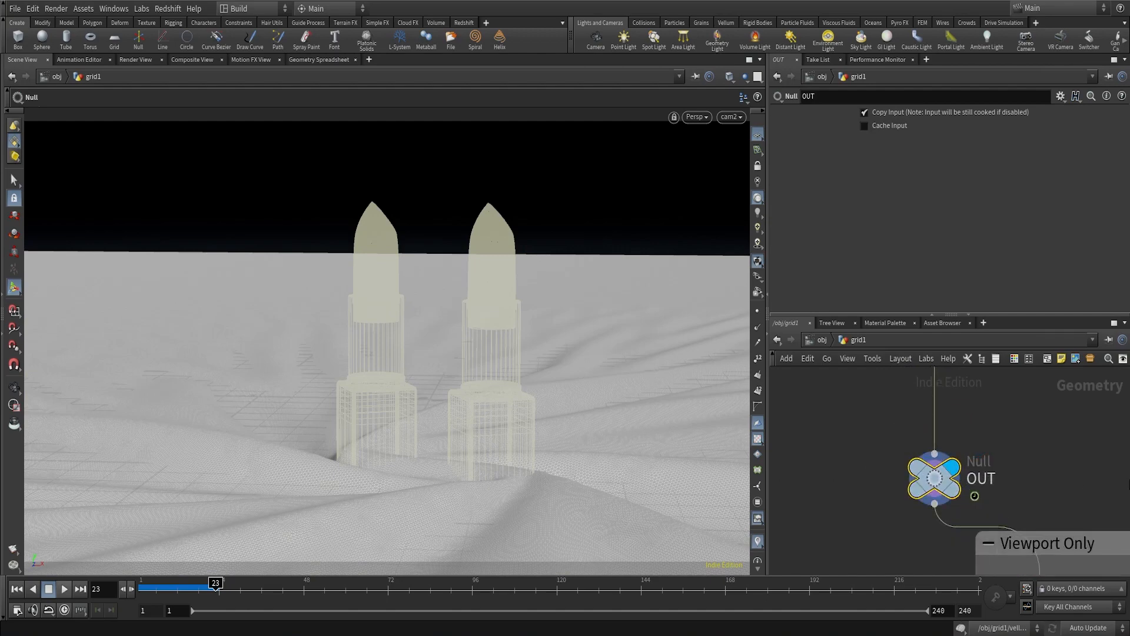
Display the color1 node in the Viewport Only box and examine its Color parameters
{"action": "scroll", "coordinate": [1087, 468], "scroll_direction": "down", "scroll_amount": 3}
{"action": "middle_click_drag", "start_coordinate": [1083, 463], "coordinate": [1033, 414]}
{"action": "scroll", "coordinate": [1029, 480], "scroll_direction": "up", "scroll_amount": 4}
{"action": "left_click", "coordinate": [1024, 502]}
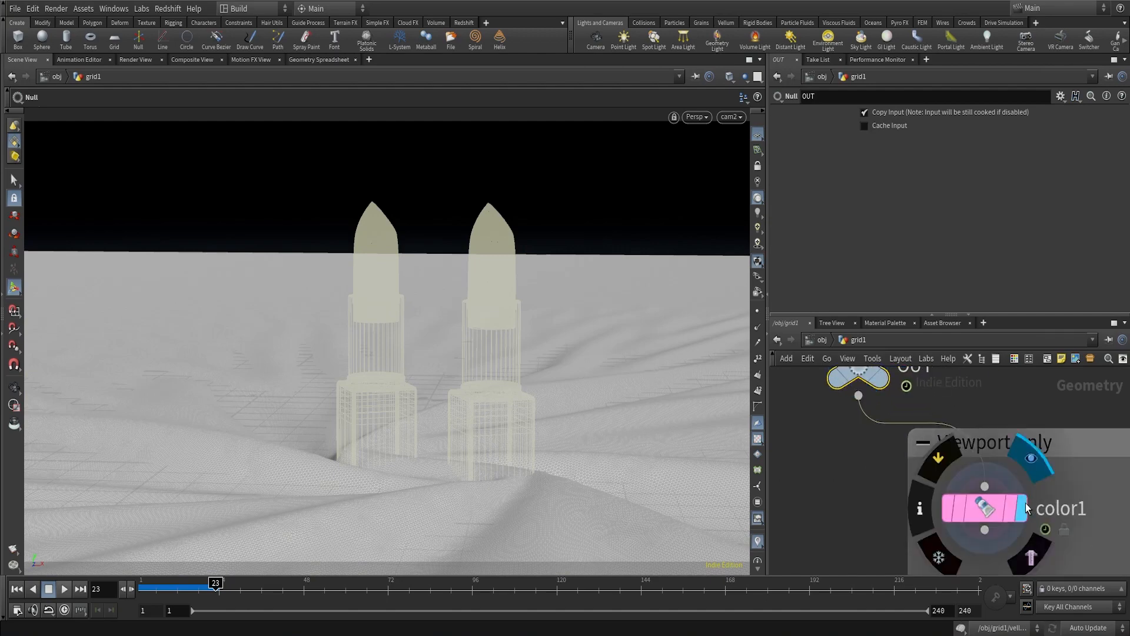
{"action": "left_click", "coordinate": [990, 508]}
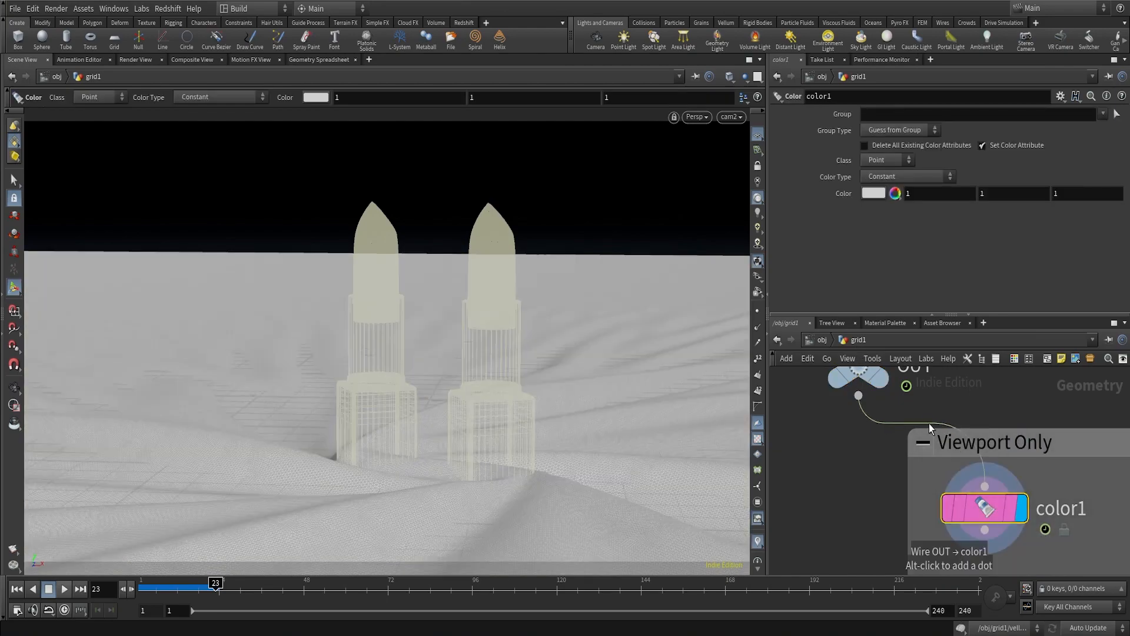
Return to the object level and hide the lipstick and grid1 objects
{"action": "middle_click_drag", "start_coordinate": [964, 405], "coordinate": [973, 419]}
{"action": "left_click", "coordinate": [822, 342]}
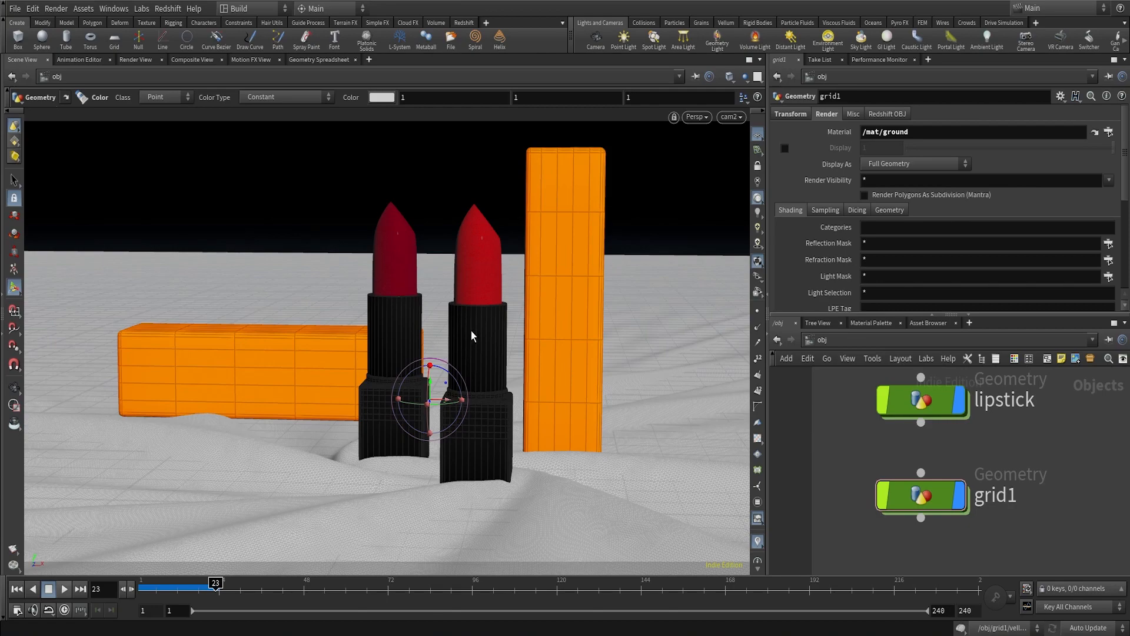
{"action": "scroll", "coordinate": [1033, 428], "scroll_direction": "down", "scroll_amount": 3}
{"action": "left_click", "coordinate": [981, 409]}
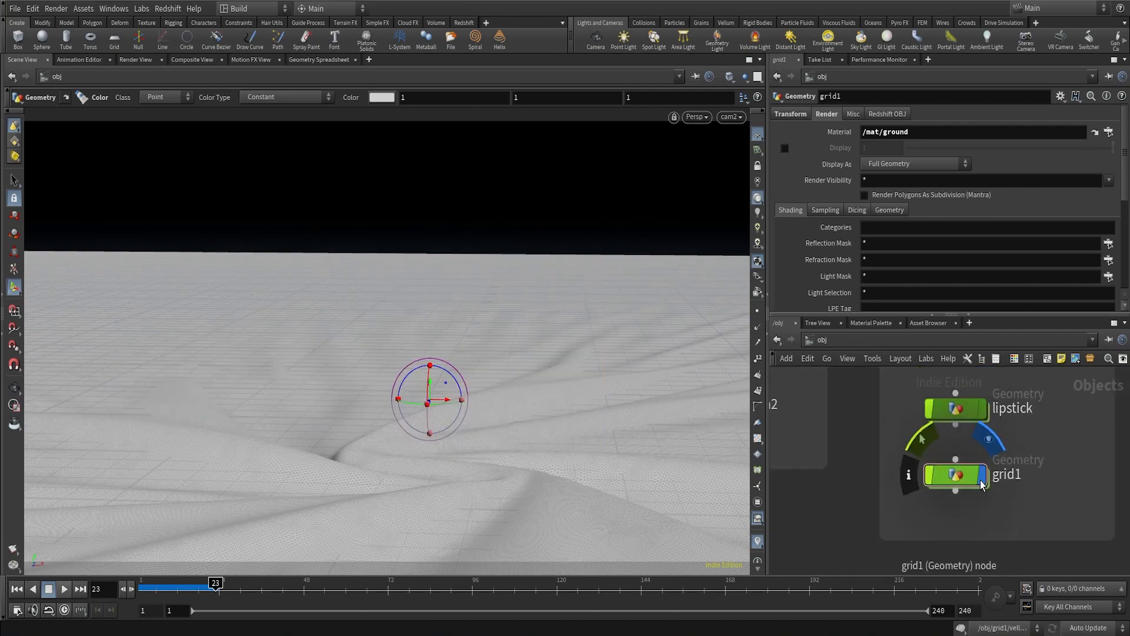
{"action": "left_click", "coordinate": [982, 476]}
Show the In_lipstick_Geo object on its own with its parameters, and hide it again
{"action": "middle_click_drag", "start_coordinate": [1024, 418], "coordinate": [1027, 518]}
{"action": "left_click", "coordinate": [982, 435]}
{"action": "left_click", "coordinate": [957, 435]}
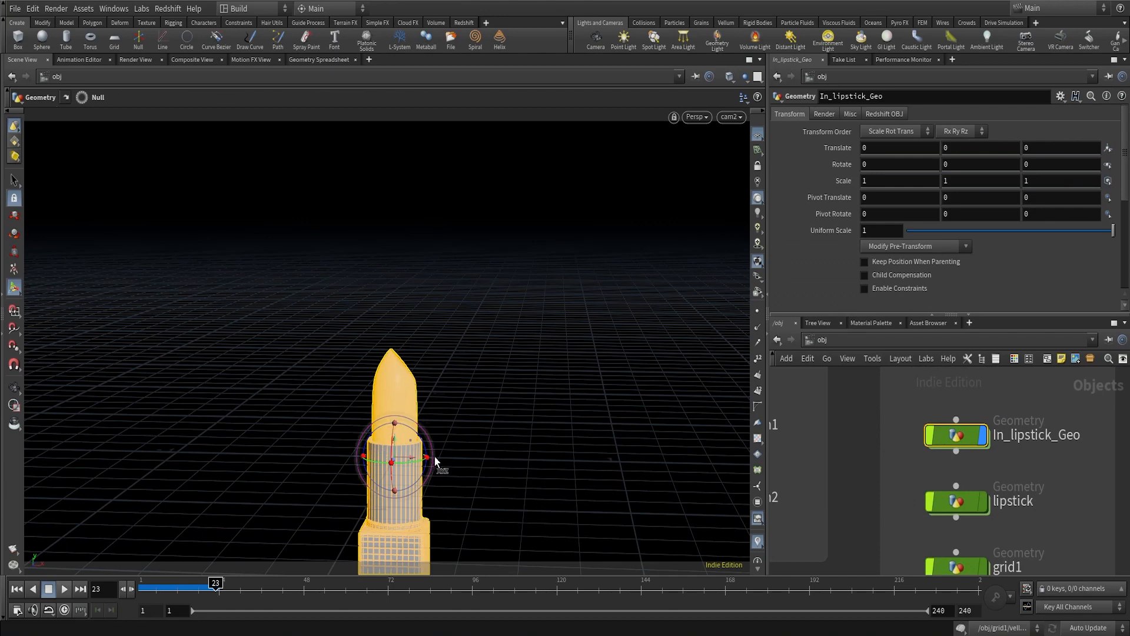
{"action": "left_click", "coordinate": [984, 442]}
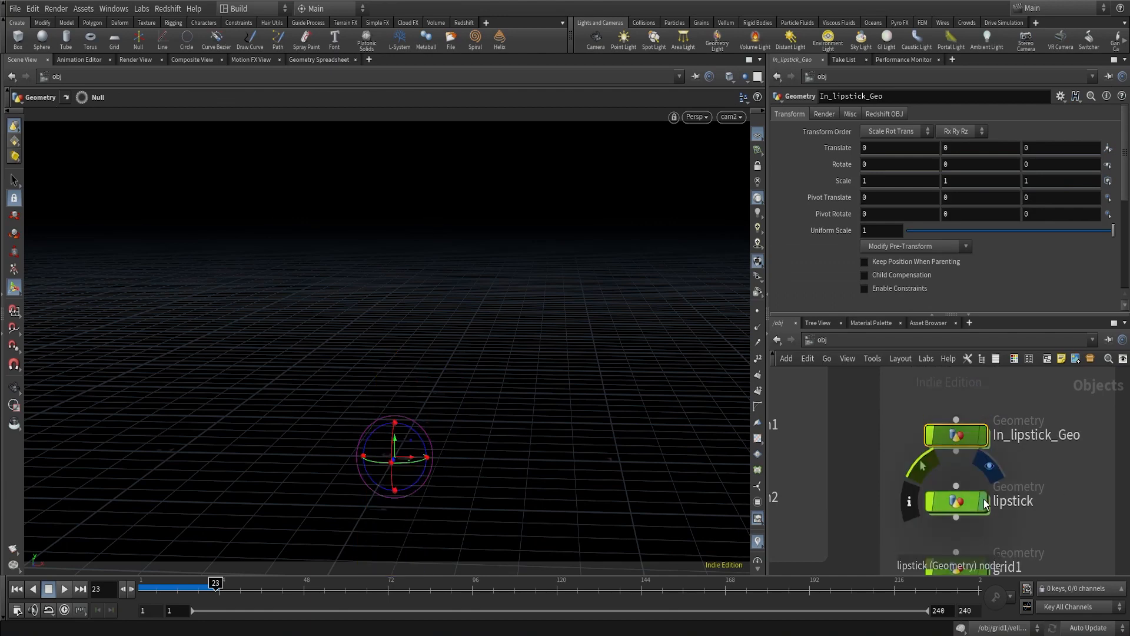
Show the lipstick object on its own to inspect its lipsticks and boxes, and hide it again
{"action": "left_click", "coordinate": [982, 500]}
{"action": "left_click", "coordinate": [965, 504]}
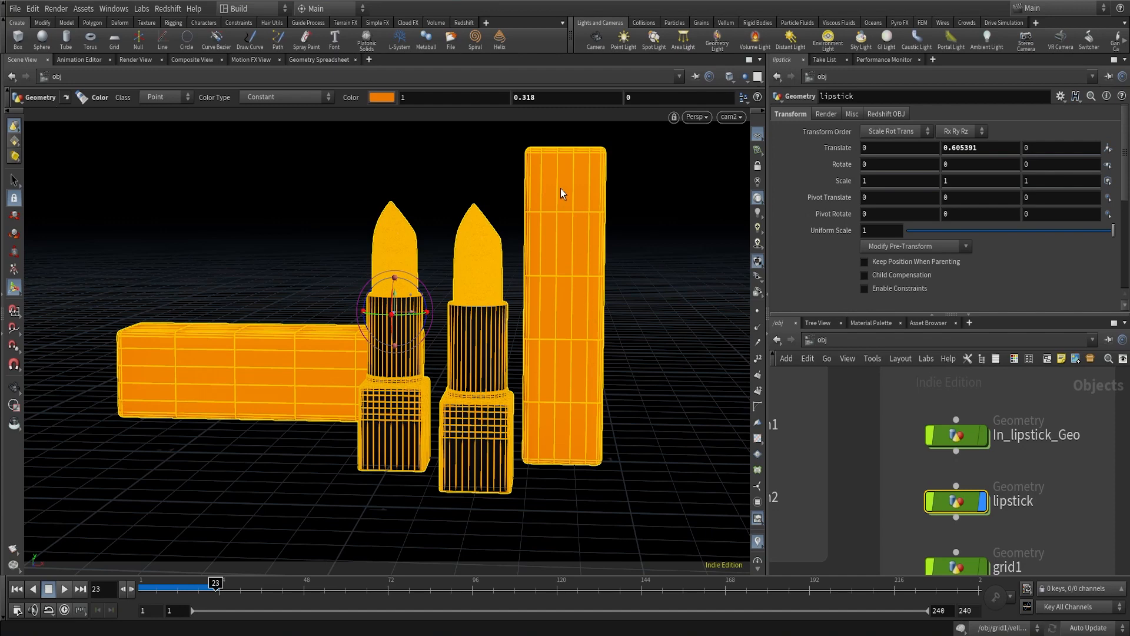
{"action": "left_click", "coordinate": [982, 503]}
{"action": "middle_click_drag", "start_coordinate": [1041, 521], "coordinate": [1042, 438]}
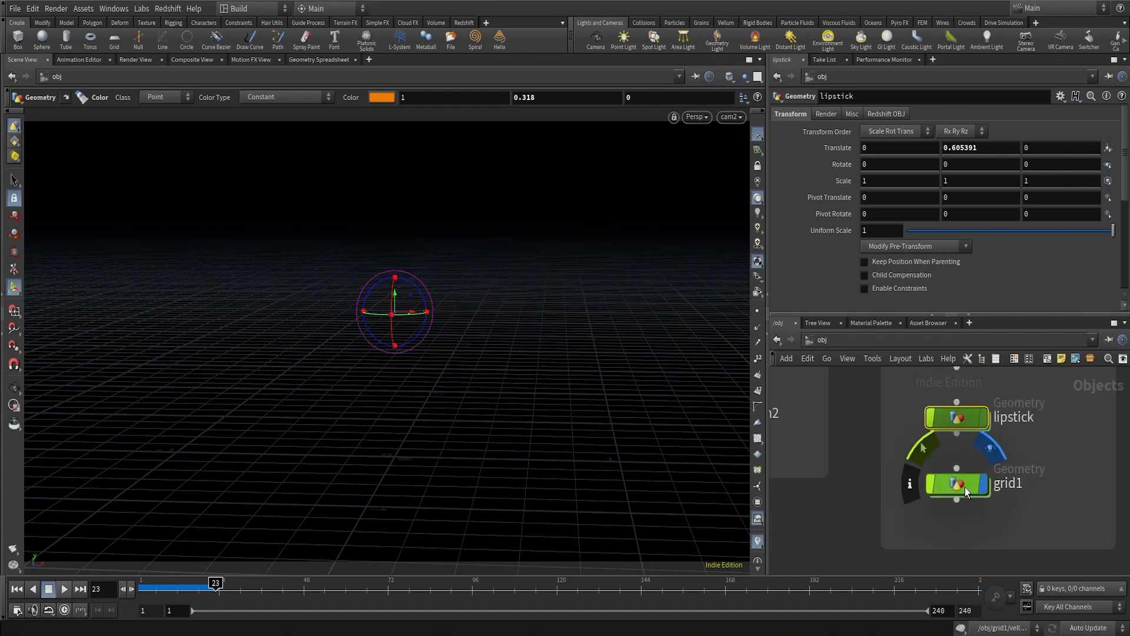
Turn the display of grid1 and lipstick back on at the object level
{"action": "left_click", "coordinate": [979, 484]}
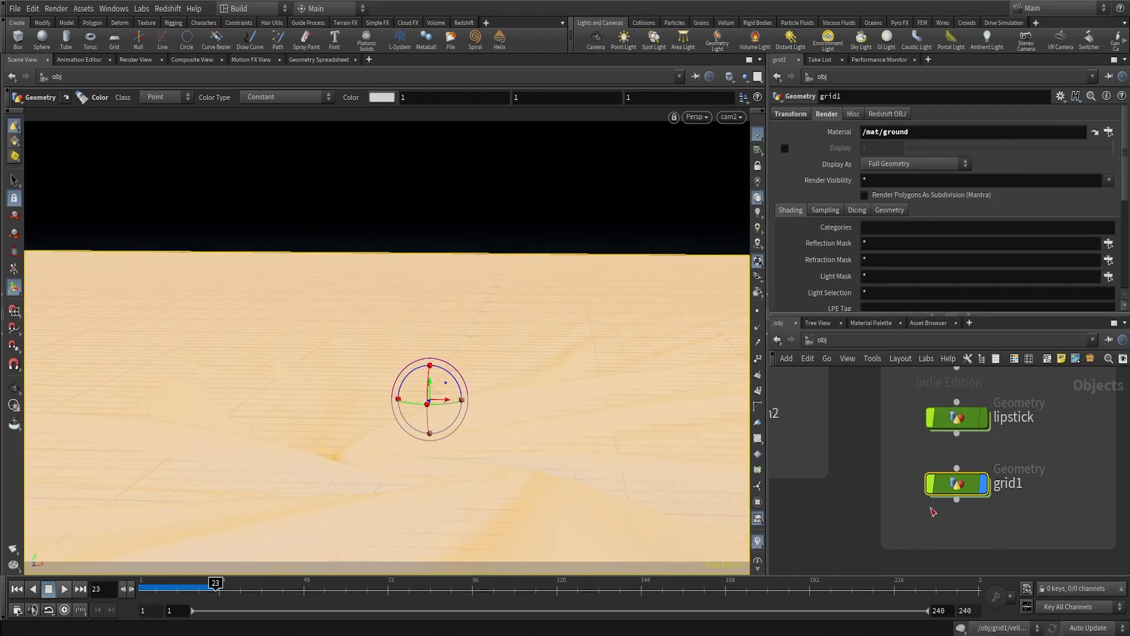
{"action": "left_click", "coordinate": [939, 532]}
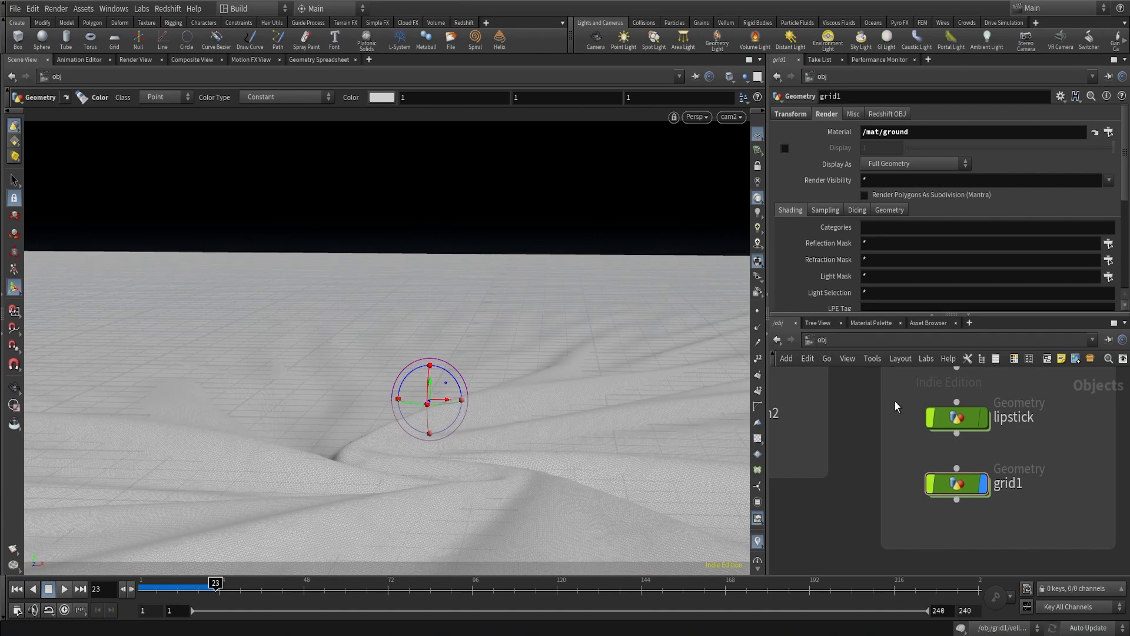
{"action": "left_click", "coordinate": [986, 419]}
{"action": "key", "text": "h"}
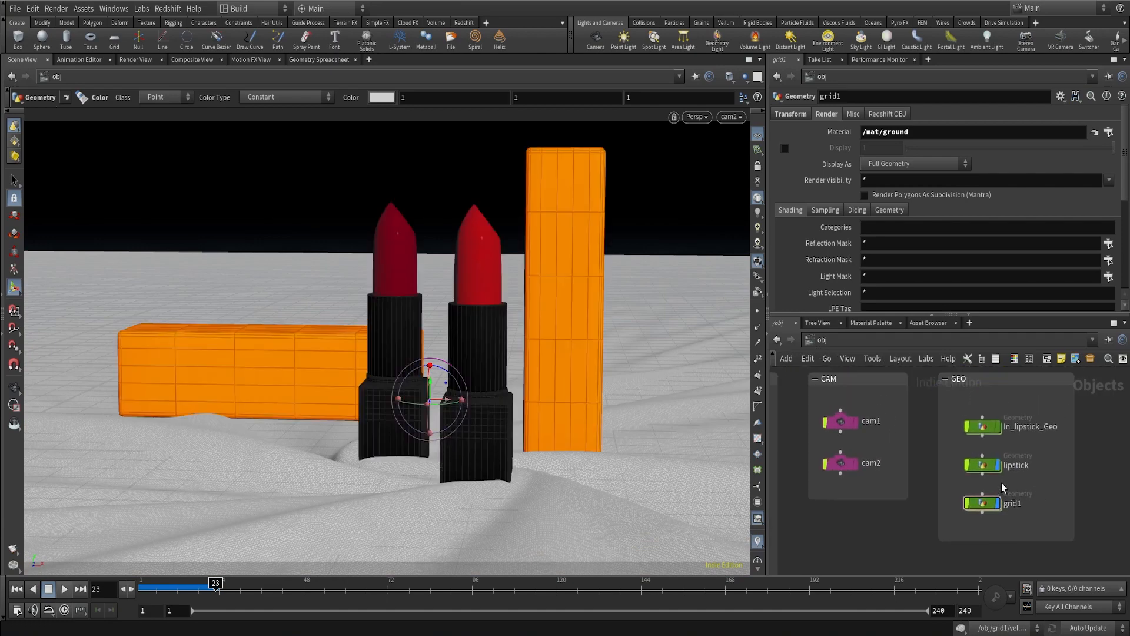
{"action": "middle_click_drag", "start_coordinate": [899, 465], "coordinate": [1004, 470]}
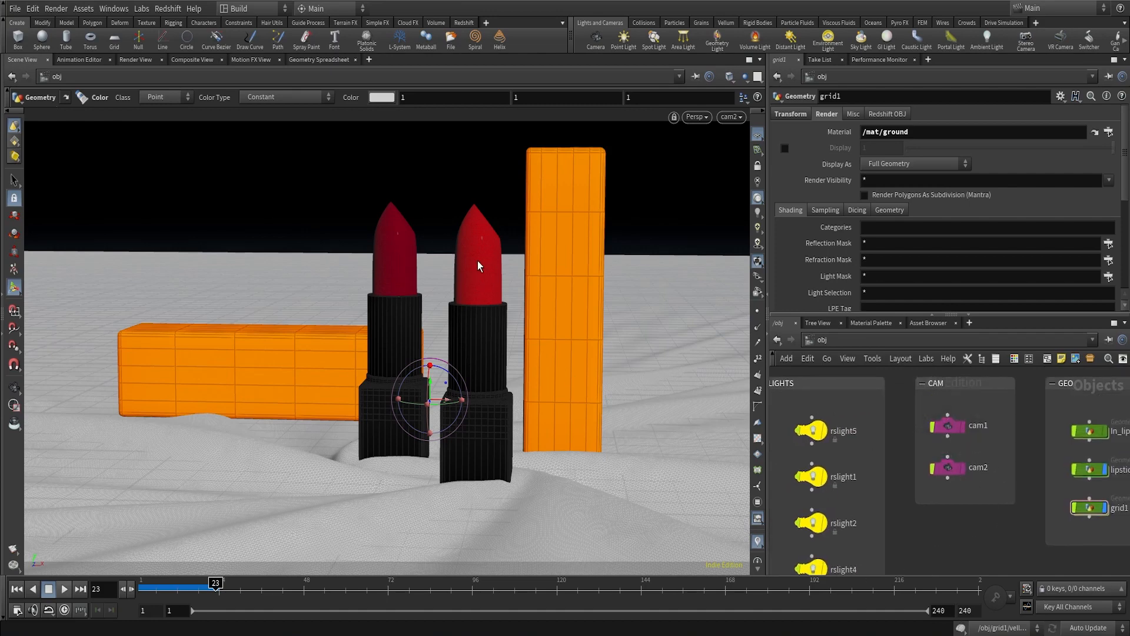
Create a new camera from a slightly wider view of the lipstick scene and reposition its node in the network
{"action": "right_click_drag", "start_coordinate": [528, 245], "coordinate": [506, 315], "text": "alt"}
{"action": "middle_click_drag", "start_coordinate": [506, 315], "coordinate": [362, 400]}
{"action": "right_click_drag", "start_coordinate": [362, 401], "coordinate": [524, 347]}
{"action": "middle_click_drag", "start_coordinate": [524, 347], "coordinate": [545, 336]}
{"action": "mouse_move", "coordinate": [524, 340]}
{"action": "left_mouse_down"}
{"action": "mouse_move", "coordinate": [509, 337]}
{"action": "mouse_move", "coordinate": [516, 348]}
{"action": "left_mouse_up"}
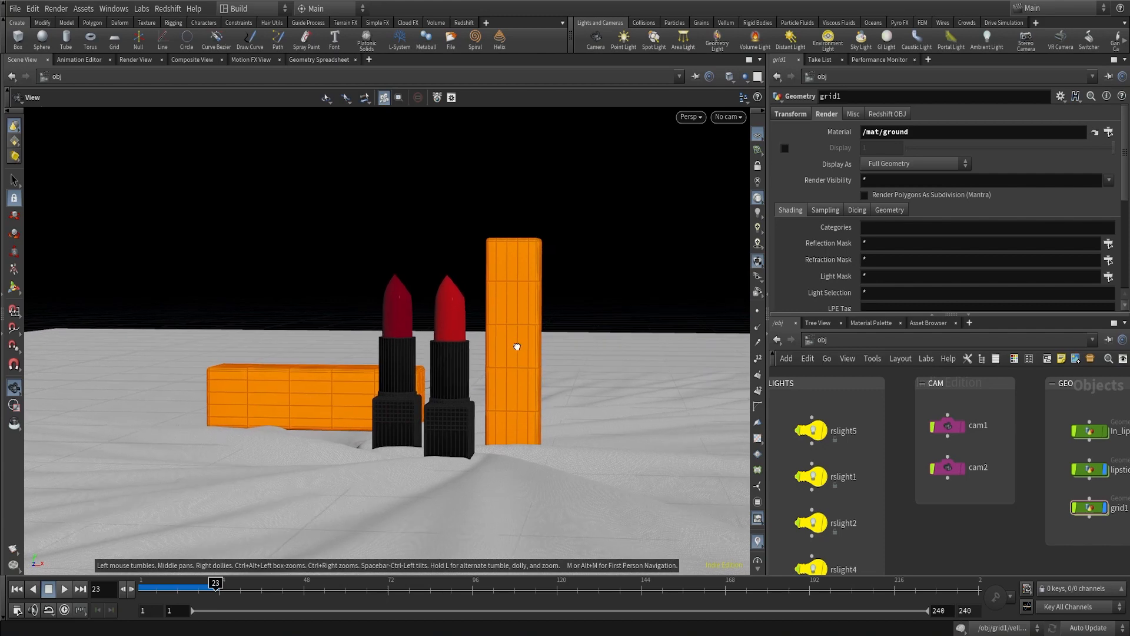
{"action": "key", "text": "Return"}
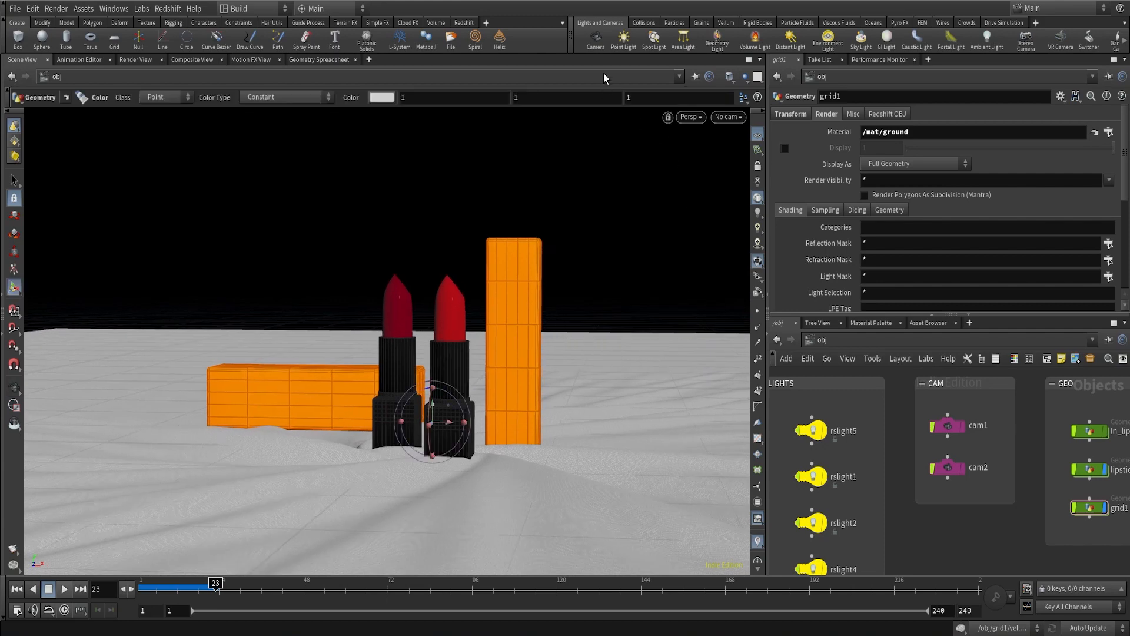
{"action": "left_click", "coordinate": [596, 39], "text": "ctrl"}
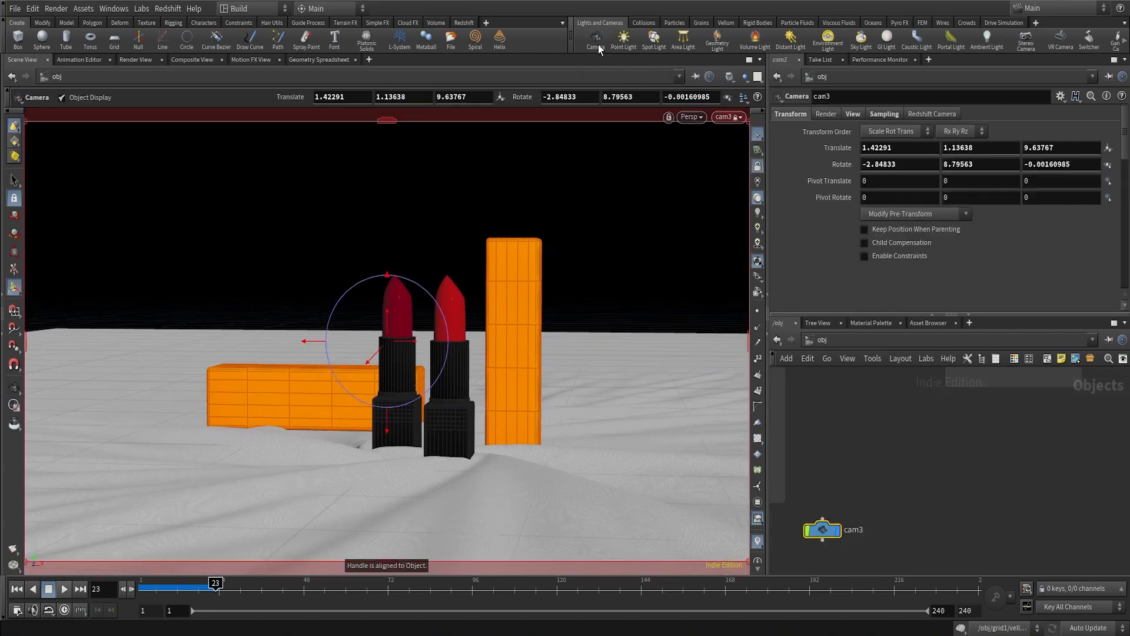
{"action": "left_click_drag", "start_coordinate": [823, 528], "coordinate": [867, 460]}
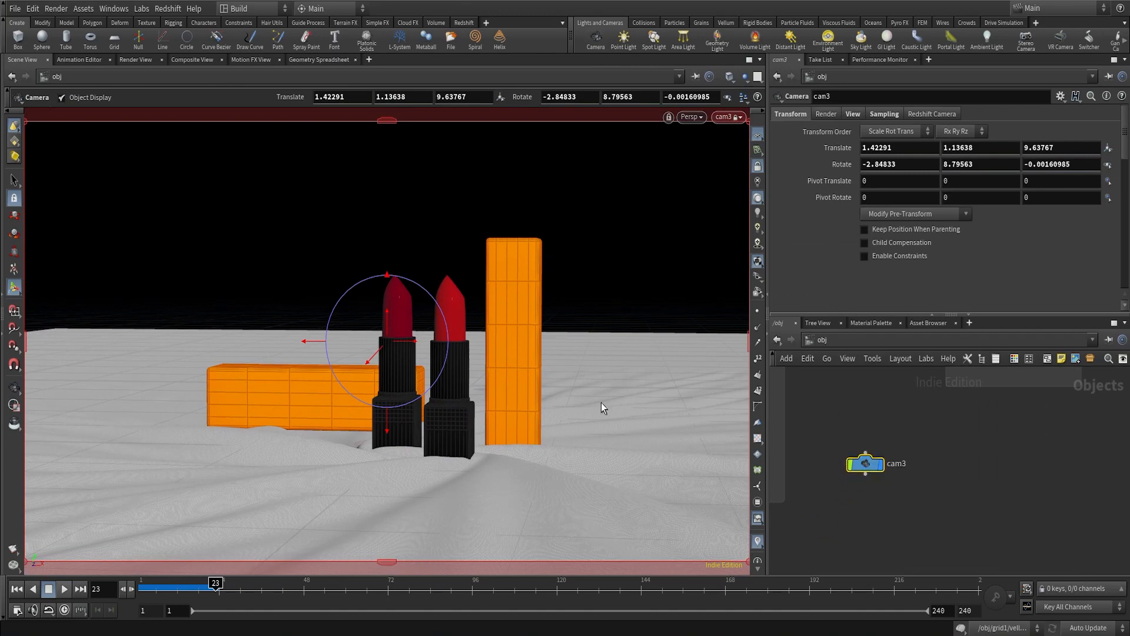
Shift cam3 sideways and move it closer with its viewport handles, to a translate of about 1.52, 1.12, 9.31
{"action": "left_click_drag", "start_coordinate": [411, 342], "coordinate": [437, 346]}
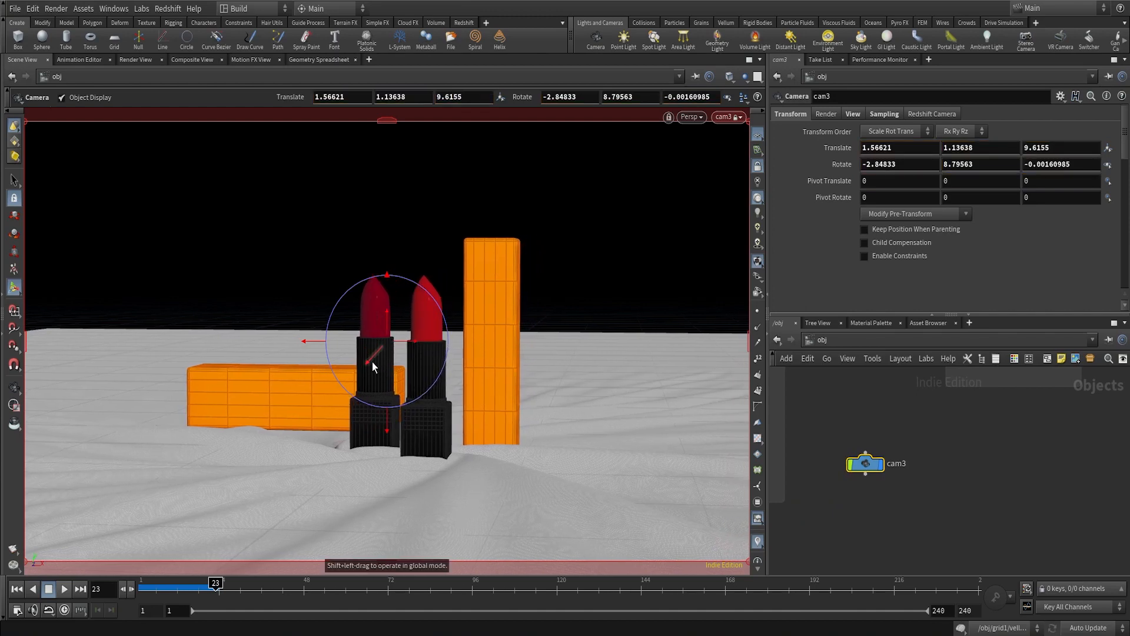
{"action": "left_click_drag", "start_coordinate": [372, 361], "coordinate": [404, 331]}
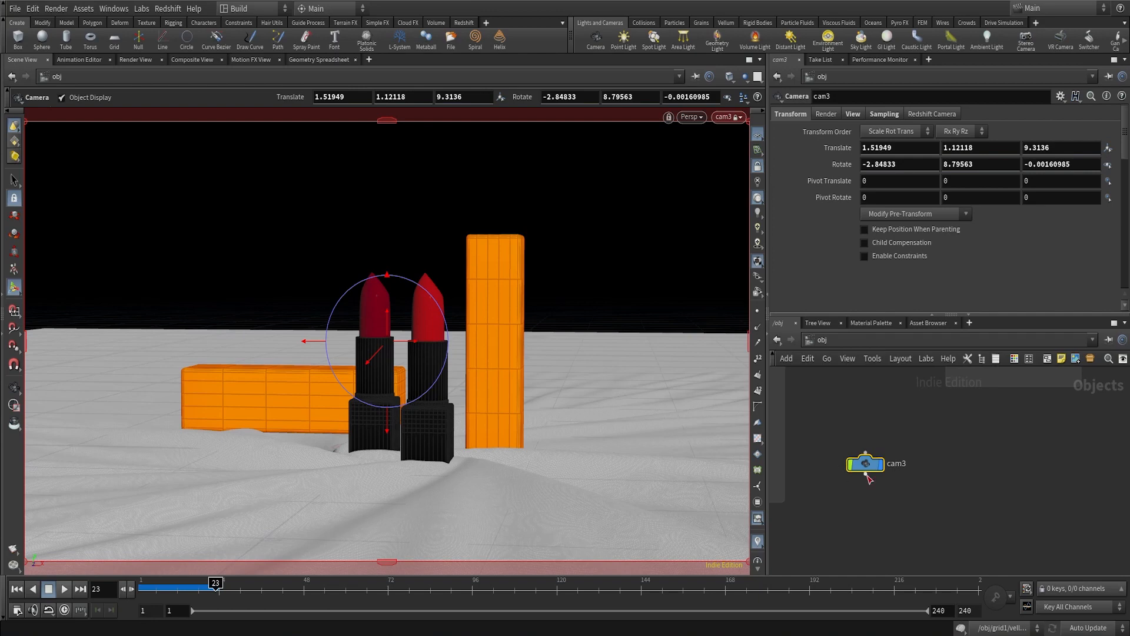
{"action": "mouse_move", "coordinate": [866, 468]}
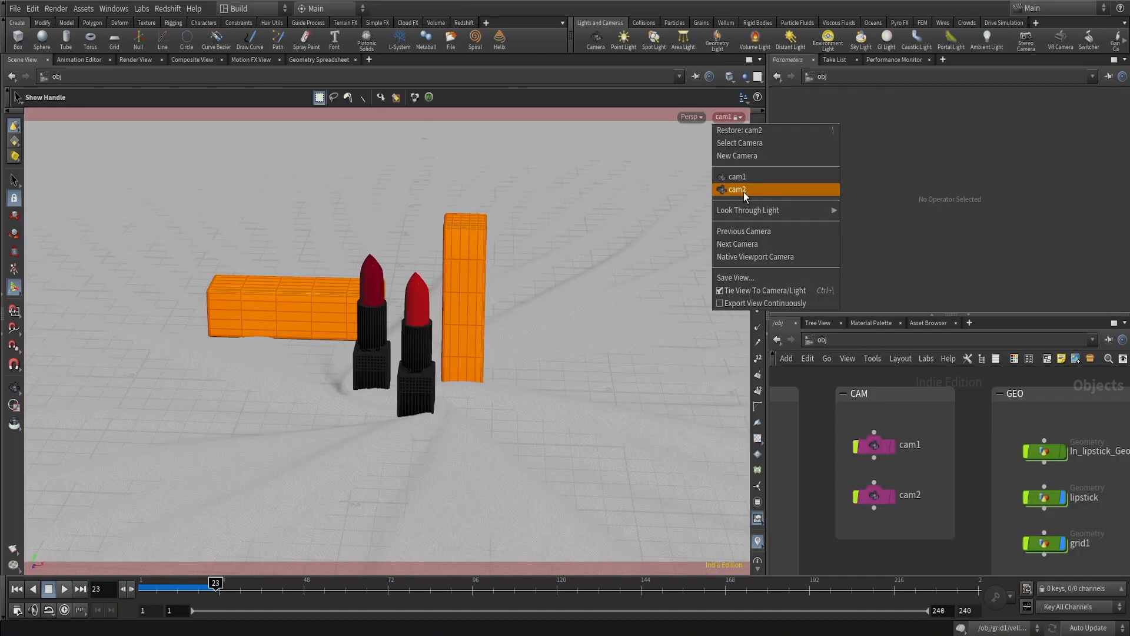
Look through cam2 and cam1 in turn to compare the two camera views of the scene
{"action": "left_click", "coordinate": [743, 192]}
{"action": "left_click", "coordinate": [730, 117]}
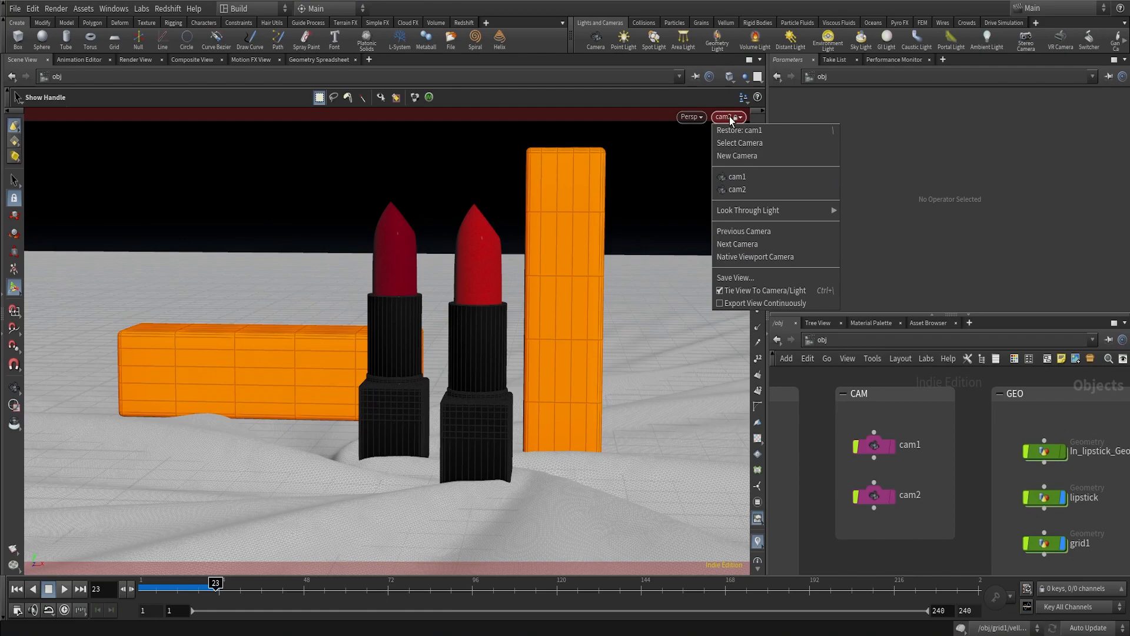
{"action": "left_click", "coordinate": [733, 178]}
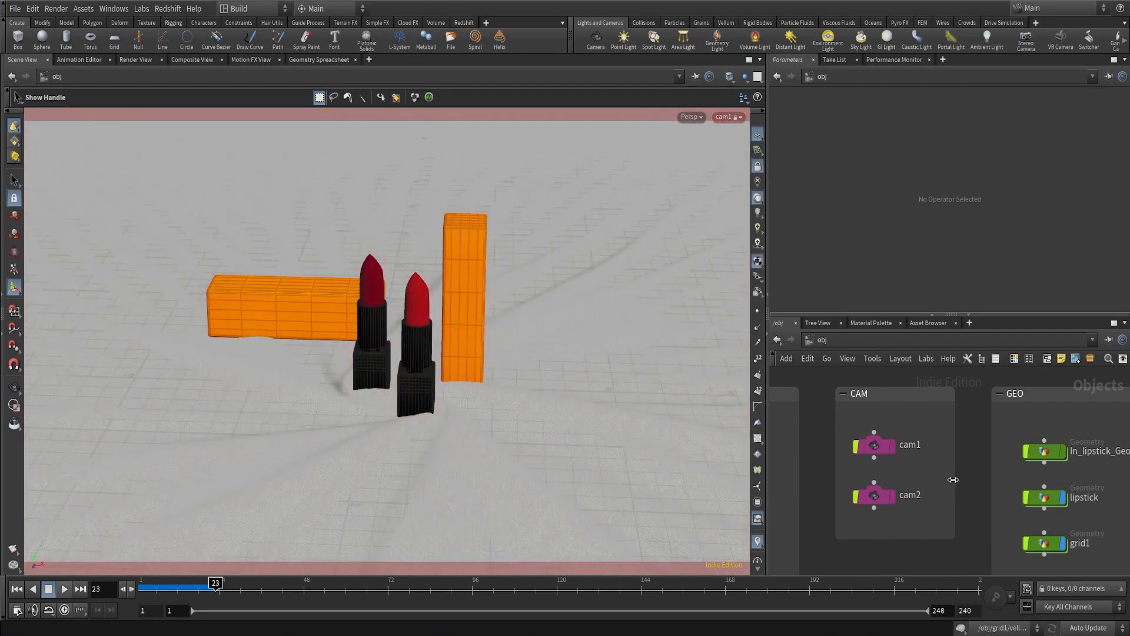
{"action": "scroll", "coordinate": [874, 474], "scroll_direction": "down", "scroll_amount": 2}
{"action": "middle_click_drag", "start_coordinate": [846, 476], "coordinate": [925, 459]}
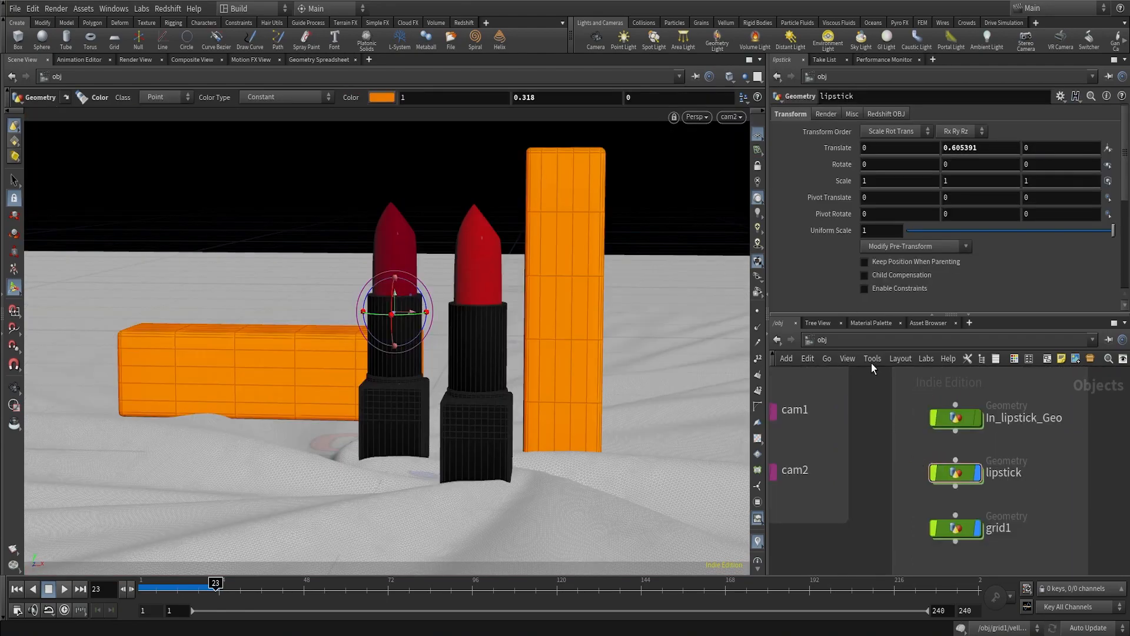
Switch the network editor to the mat context to view the scene's Redshift materials
{"action": "left_click", "coordinate": [856, 345]}
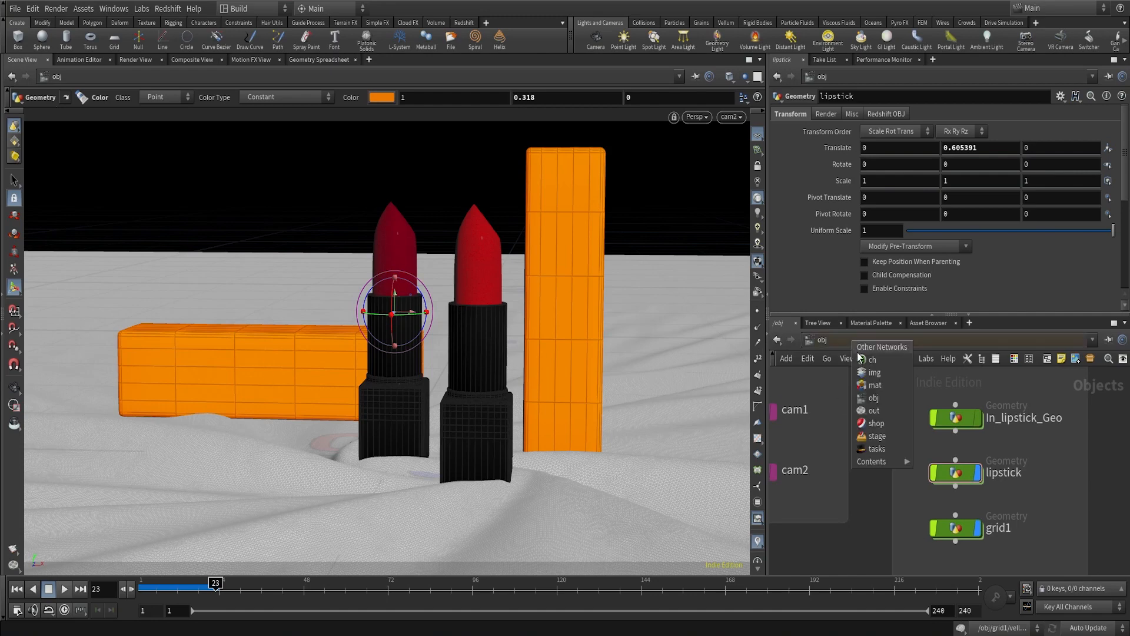
{"action": "left_click", "coordinate": [864, 387]}
{"action": "scroll", "coordinate": [870, 430], "scroll_direction": "down", "scroll_amount": 3}
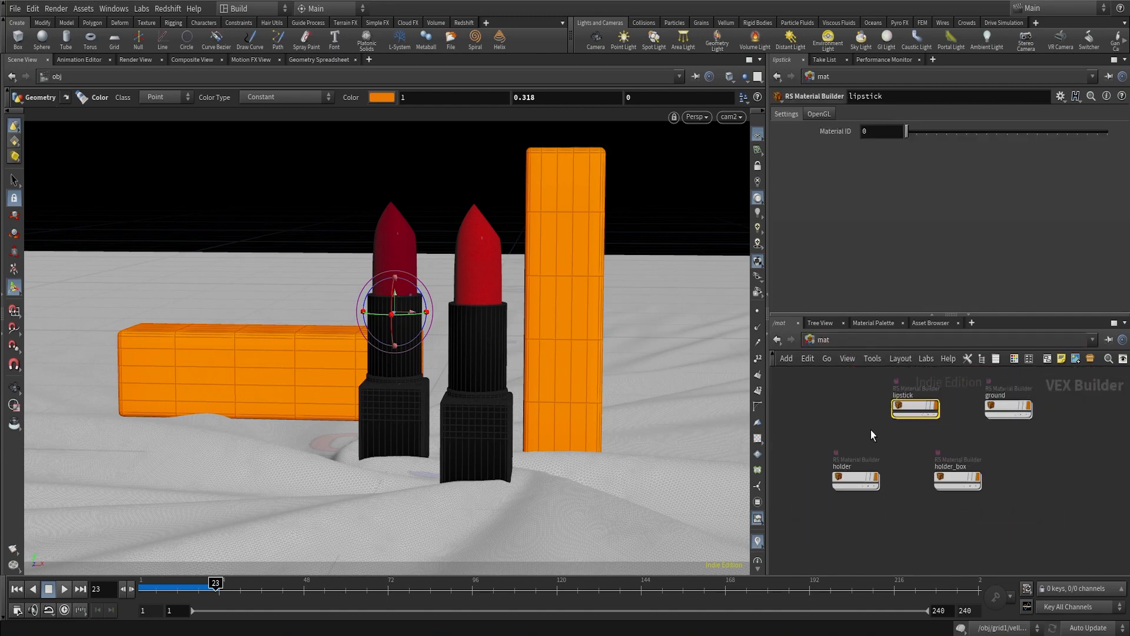
{"action": "scroll", "coordinate": [909, 452], "scroll_direction": "up", "scroll_amount": 3}
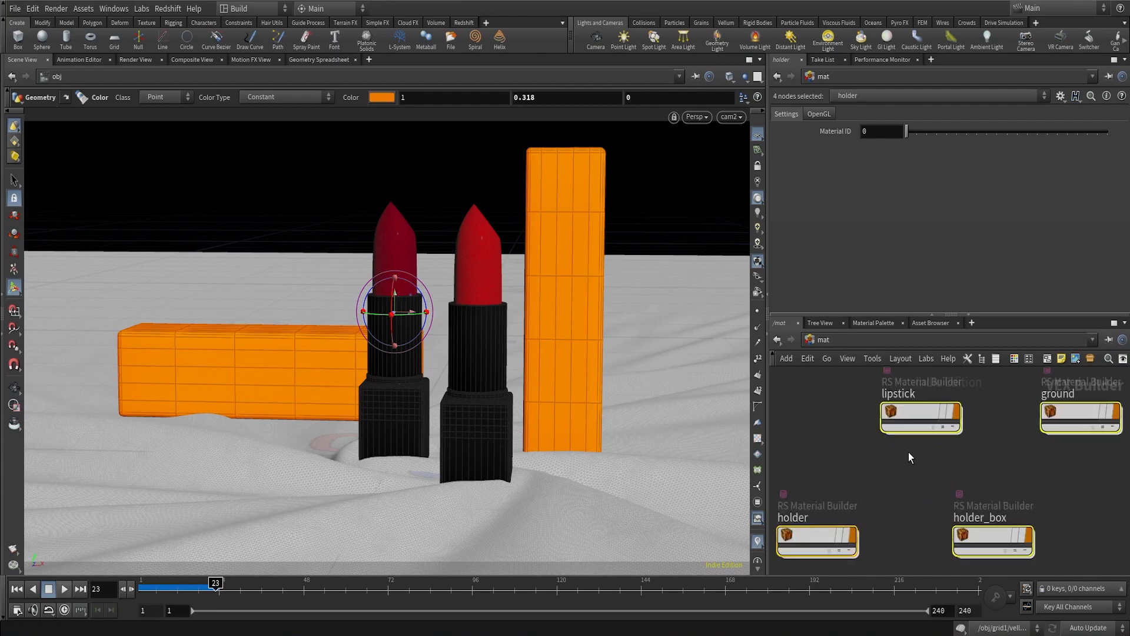
Select the lipstick, ground, holder and holder_box material builders one after another to point out each material
{"action": "left_click", "coordinate": [911, 415]}
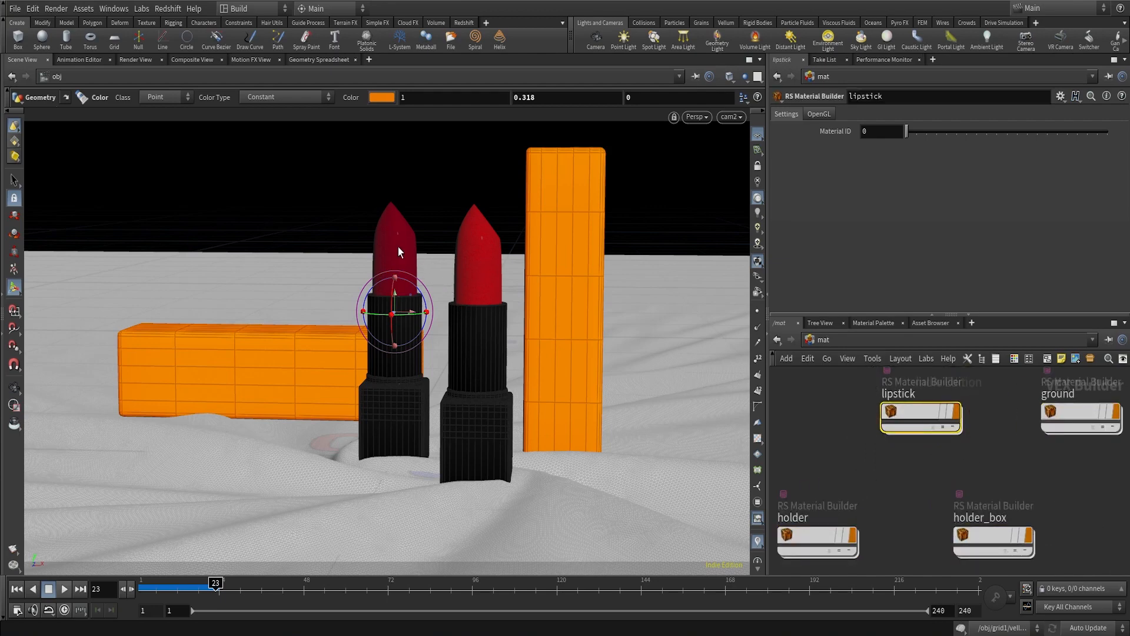
{"action": "scroll", "coordinate": [920, 421], "scroll_direction": "down", "scroll_amount": 1}
{"action": "left_click", "coordinate": [1049, 415]}
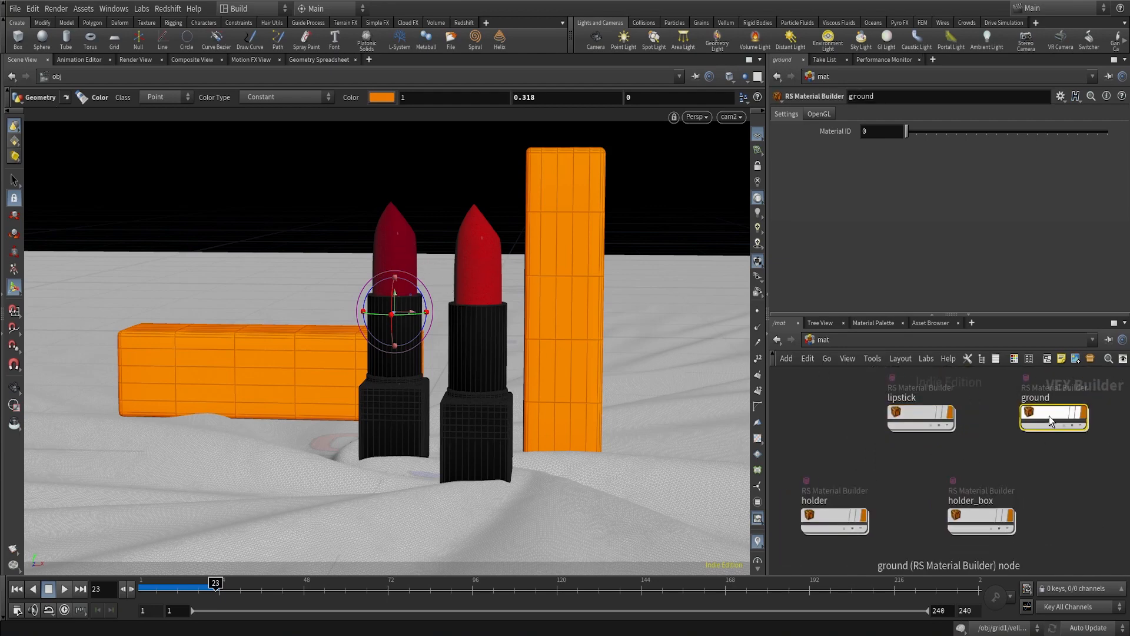
{"action": "scroll", "coordinate": [834, 514], "scroll_direction": "up", "scroll_amount": 1}
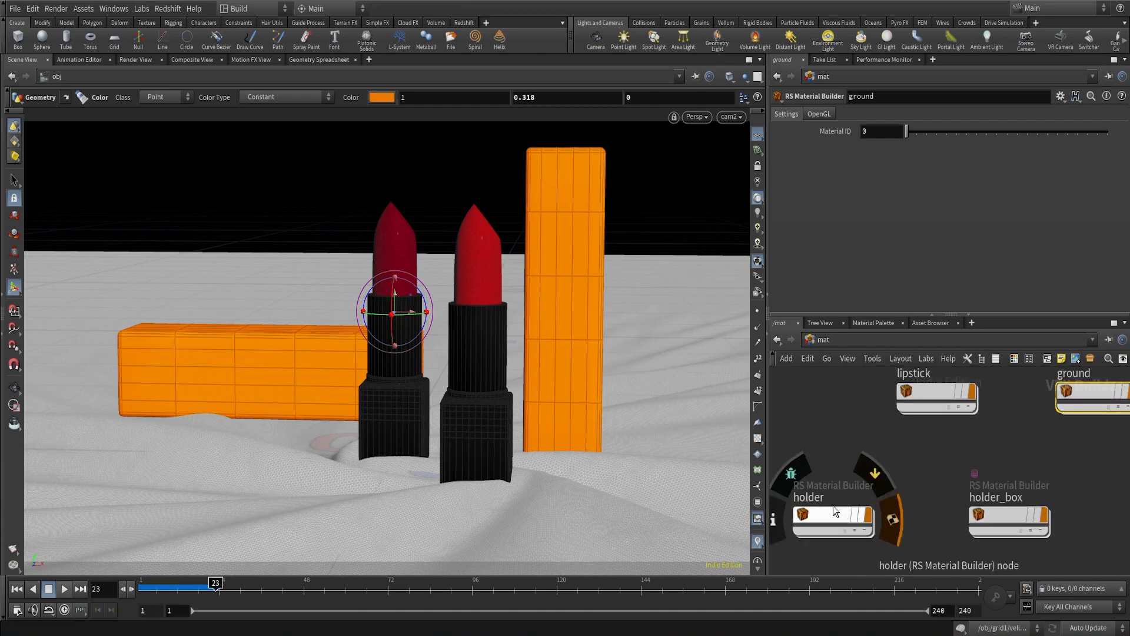
{"action": "left_click", "coordinate": [832, 515]}
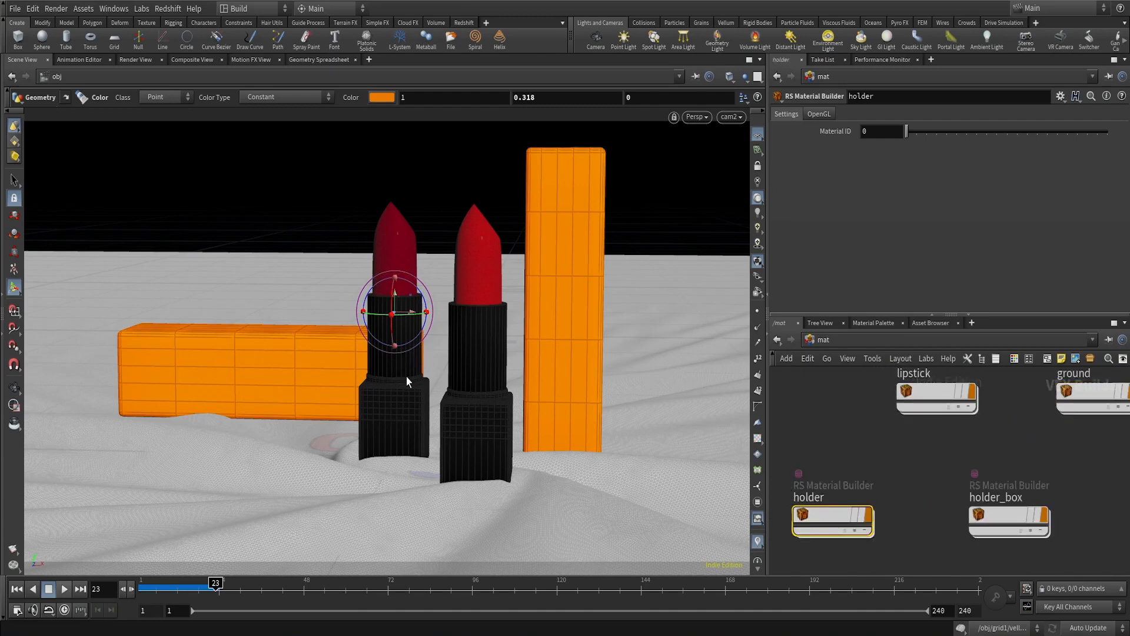
{"action": "scroll", "coordinate": [1001, 514], "scroll_direction": "up", "scroll_amount": 1}
{"action": "left_click", "coordinate": [1001, 514]}
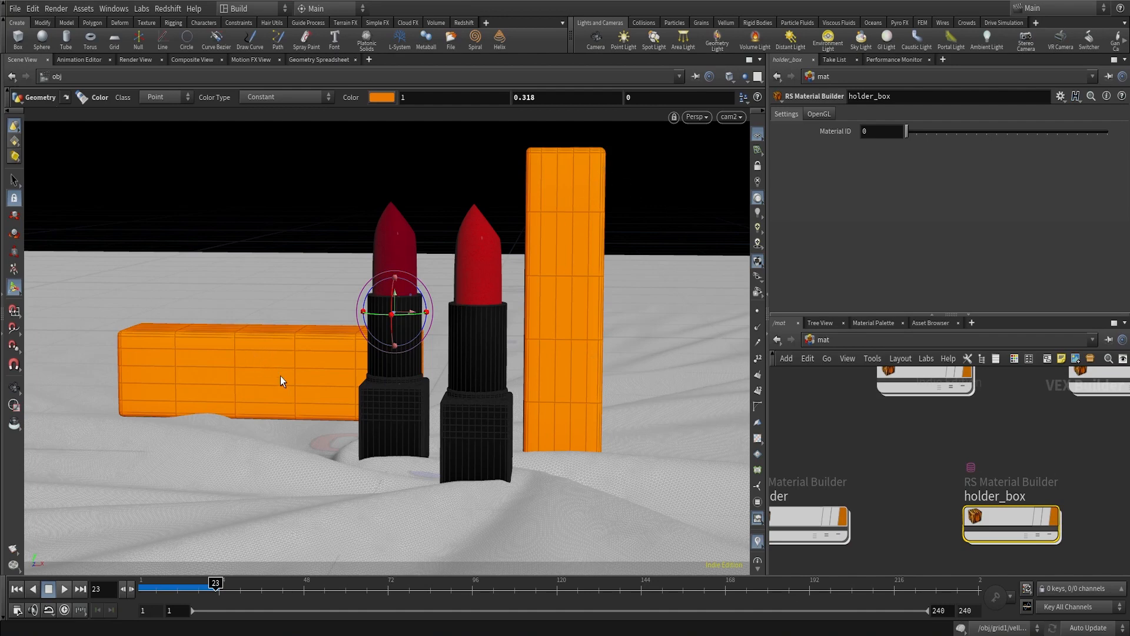
{"action": "scroll", "coordinate": [927, 451], "scroll_direction": "down", "scroll_amount": 1}
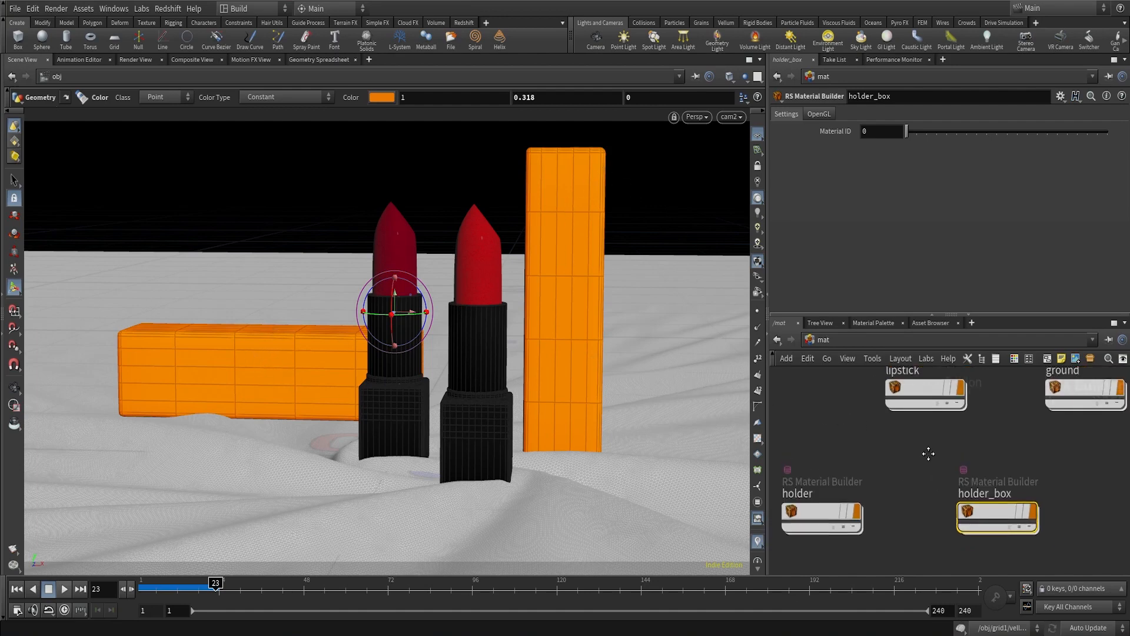
Open the lipstick material's network and examine StandardMaterial1's Base and Reflection parameters
{"action": "middle_click_drag", "start_coordinate": [928, 454], "coordinate": [910, 520]}
{"action": "scroll", "coordinate": [901, 471], "scroll_direction": "up", "scroll_amount": 2}
{"action": "mouse_move", "coordinate": [902, 444]}
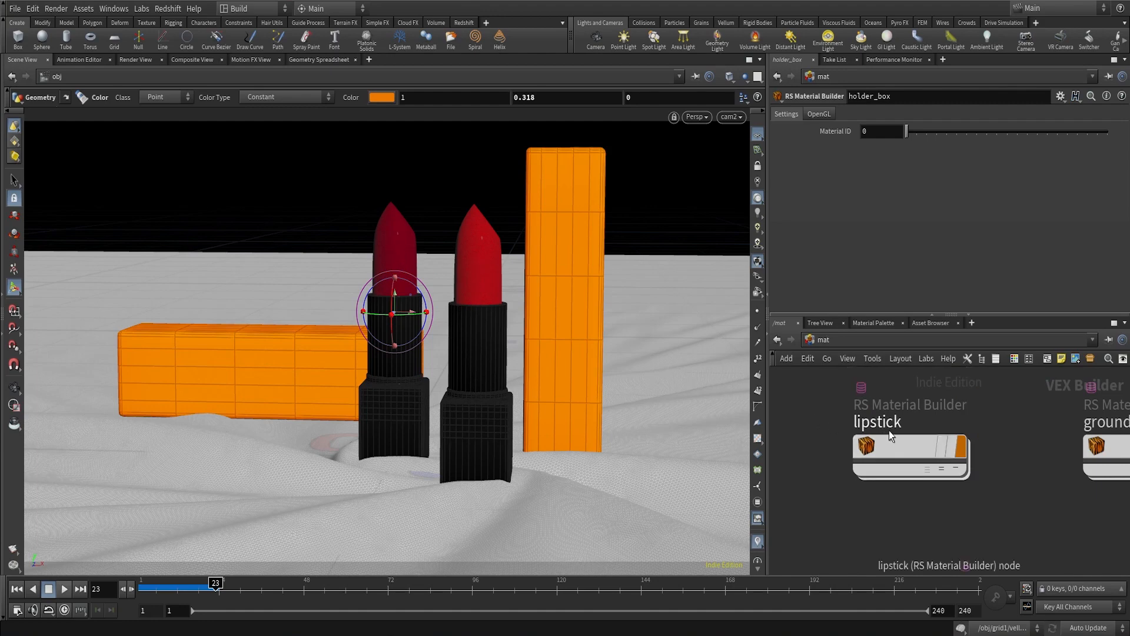
{"action": "double_click", "coordinate": [898, 442]}
{"action": "scroll", "coordinate": [913, 477], "scroll_direction": "up", "scroll_amount": 5}
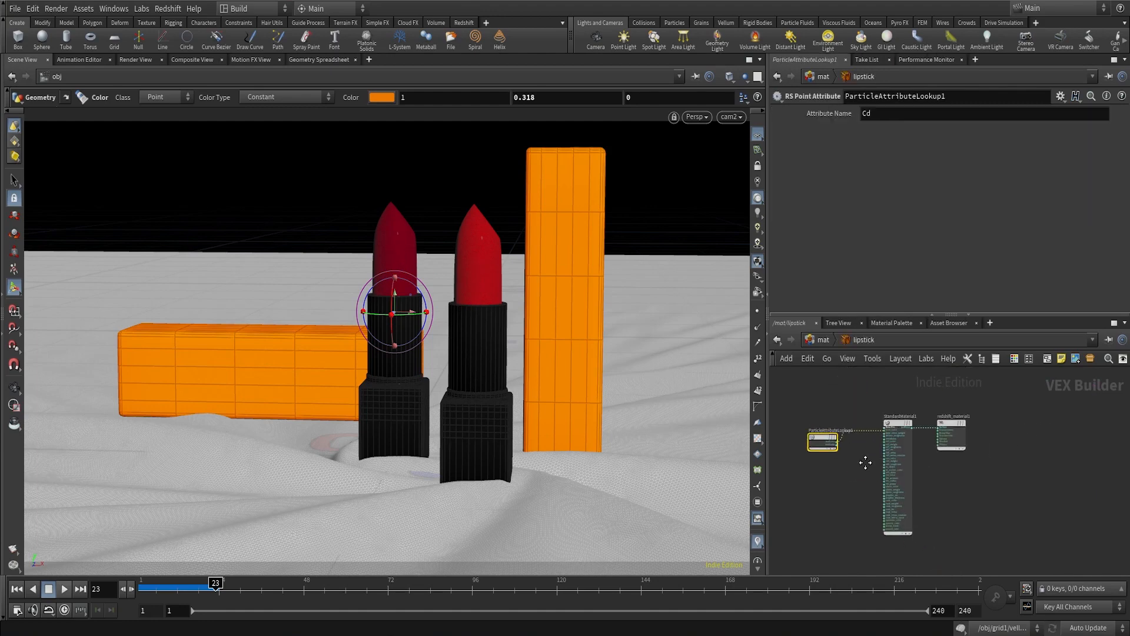
{"action": "left_click", "coordinate": [910, 454]}
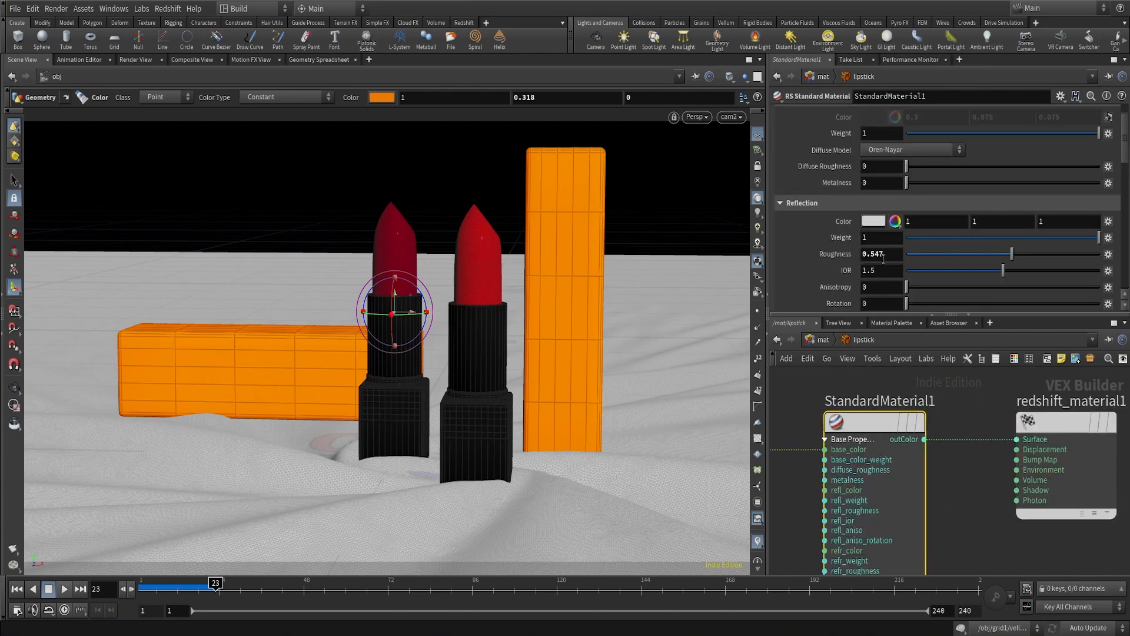
{"action": "scroll", "coordinate": [824, 392], "scroll_direction": "down", "scroll_amount": 2}
{"action": "middle_click_drag", "start_coordinate": [801, 405], "coordinate": [959, 404]}
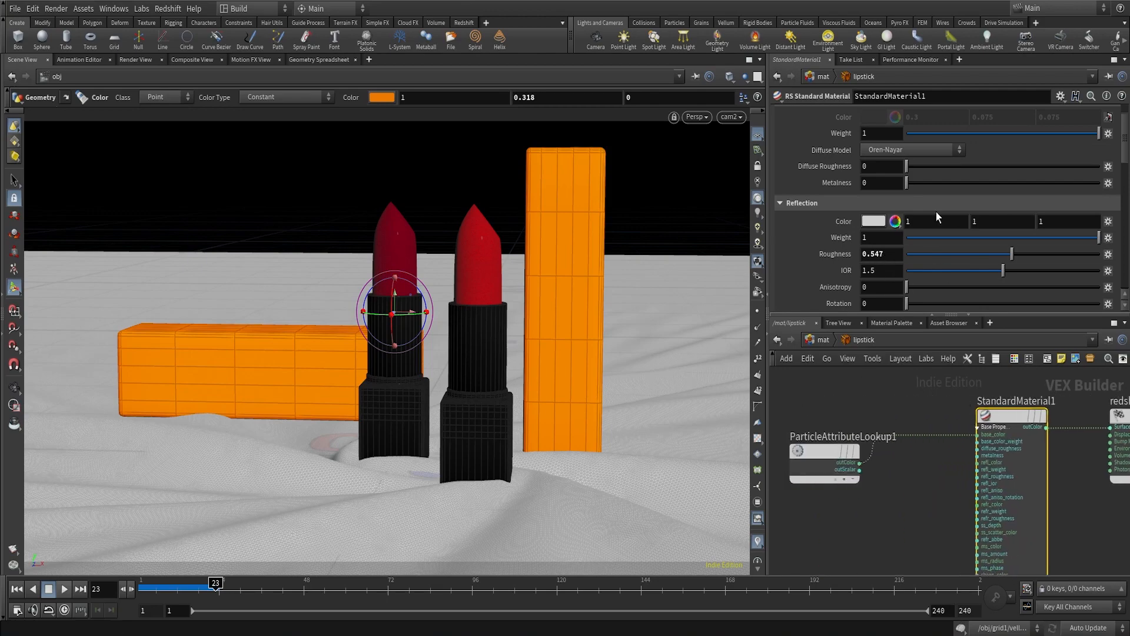
{"action": "scroll", "coordinate": [936, 215], "scroll_direction": "up", "scroll_amount": 2}
Examine the ParticleAttributeLookup1 node's attribute name and its color connection to StandardMaterial1
{"action": "scroll", "coordinate": [834, 448], "scroll_direction": "up", "scroll_amount": 3}
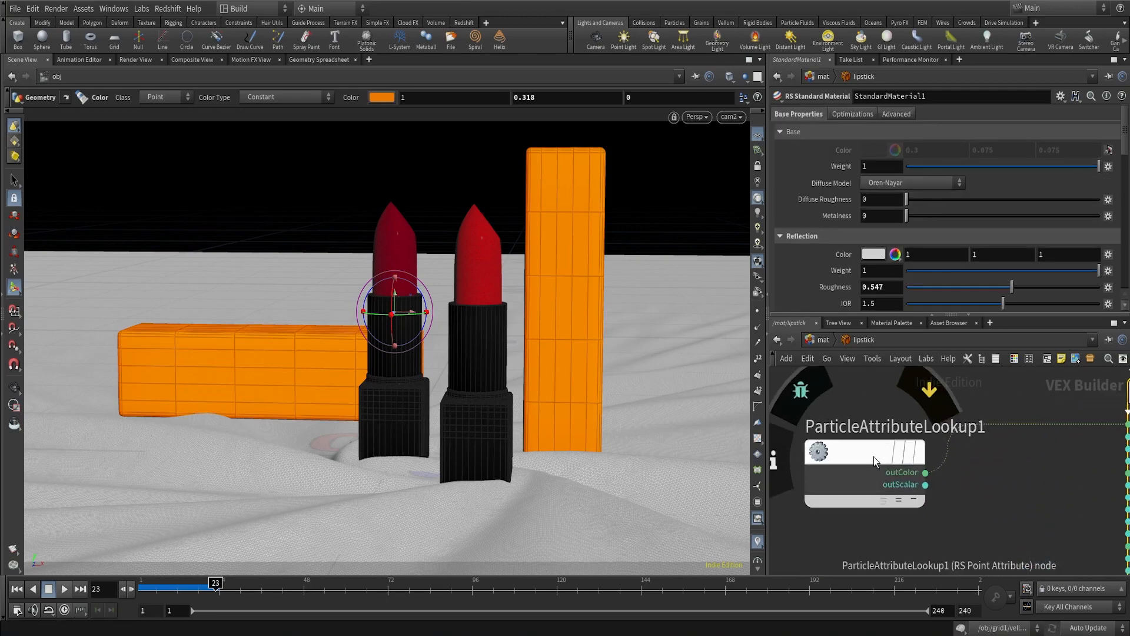
{"action": "left_click", "coordinate": [859, 449]}
{"action": "scroll", "coordinate": [859, 444], "scroll_direction": "up", "scroll_amount": 1}
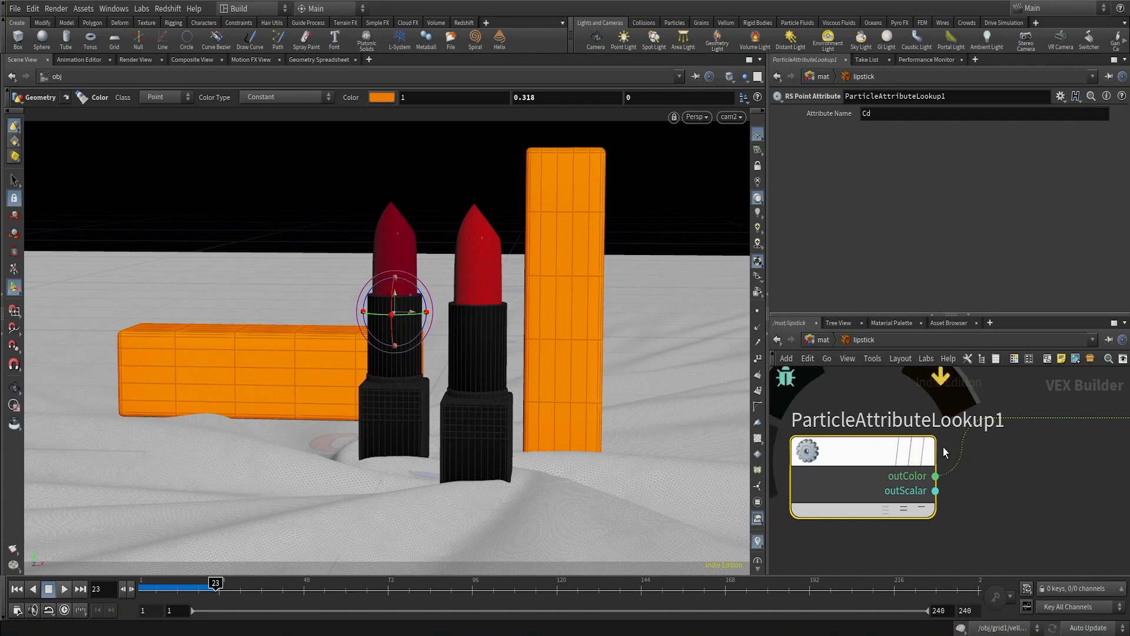
{"action": "scroll", "coordinate": [1025, 473], "scroll_direction": "down", "scroll_amount": 3}
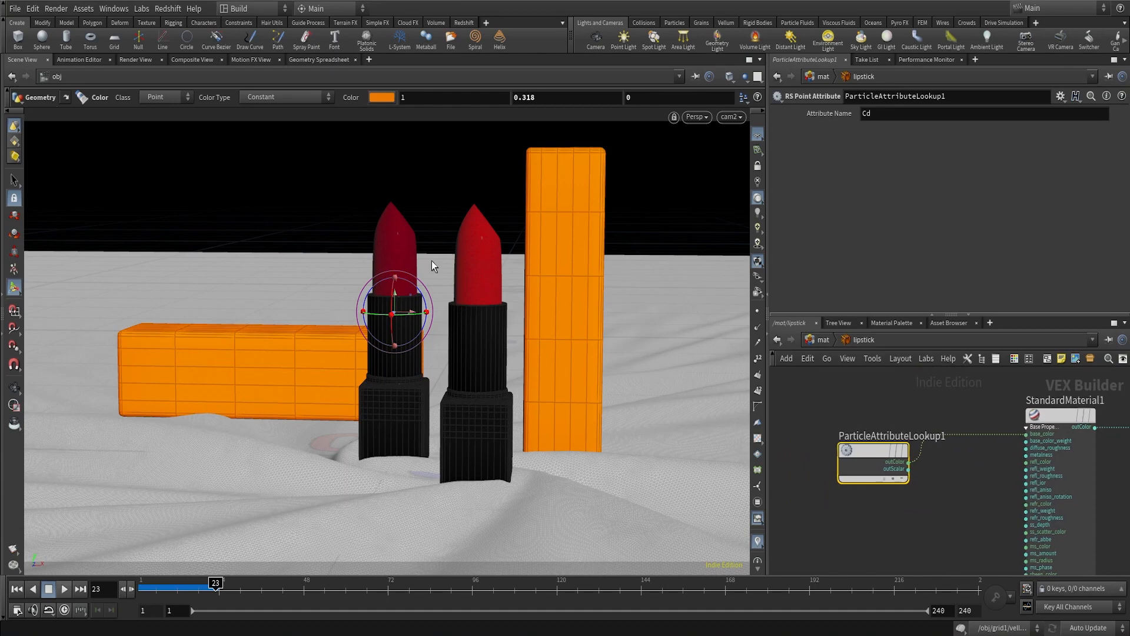
Return to the mat context, open the ground material, and examine Material1's base properties and preset list
{"action": "left_click", "coordinate": [823, 339]}
{"action": "double_click", "coordinate": [853, 482]}
{"action": "scroll", "coordinate": [854, 482], "scroll_direction": "up", "scroll_amount": 3}
{"action": "left_click", "coordinate": [813, 415]}
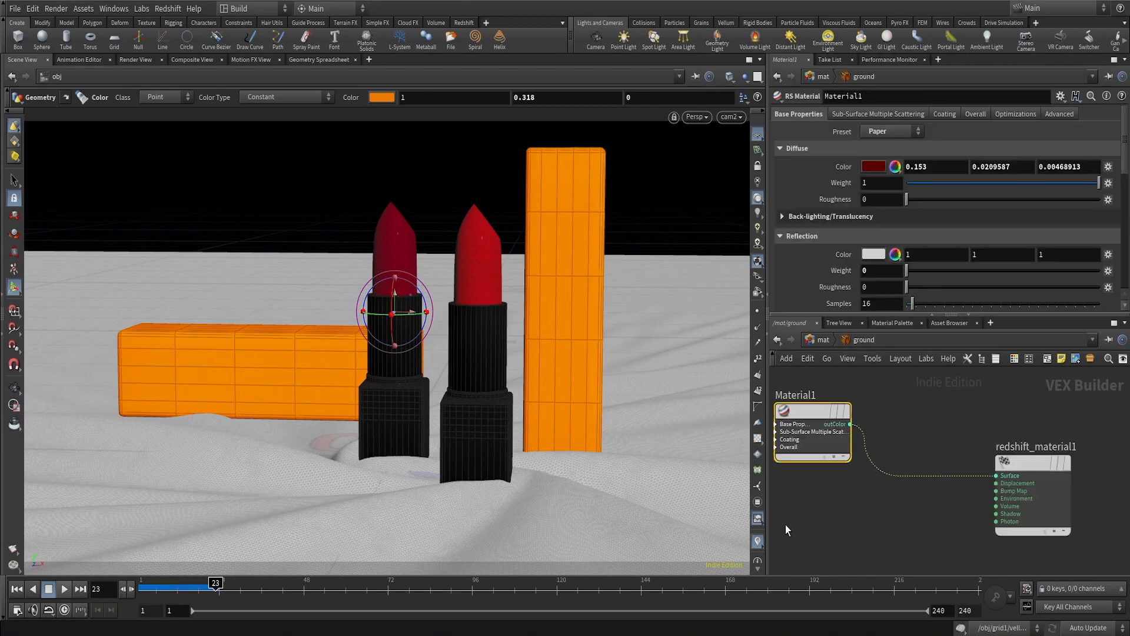
{"action": "scroll", "coordinate": [825, 509], "scroll_direction": "down", "scroll_amount": 1}
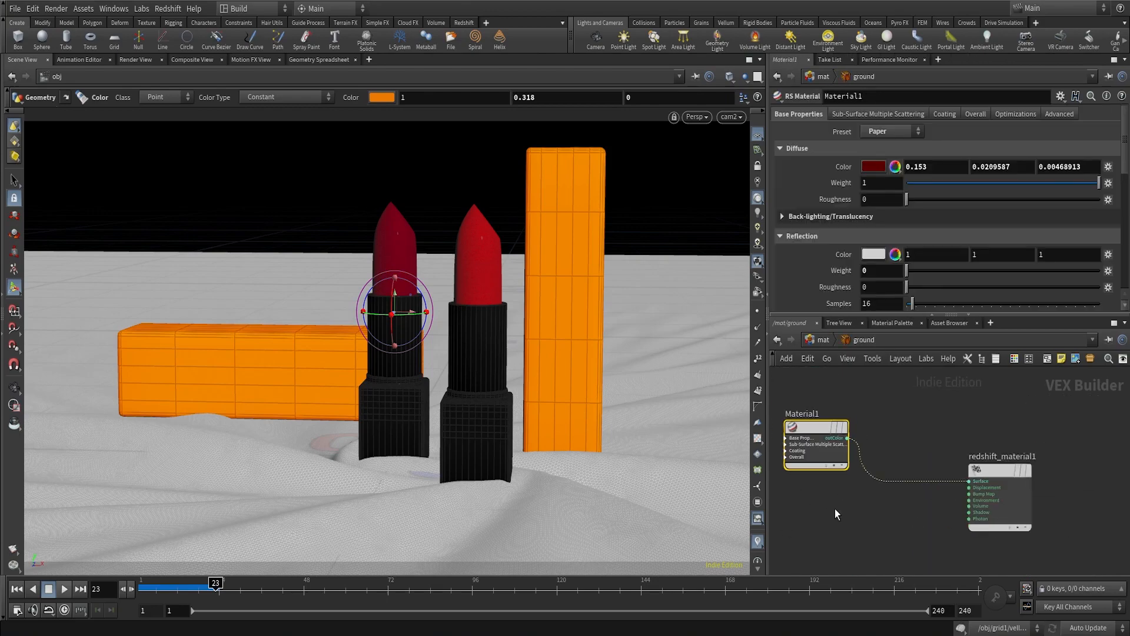
{"action": "middle_click_drag", "start_coordinate": [836, 508], "coordinate": [874, 509]}
{"action": "scroll", "coordinate": [856, 450], "scroll_direction": "up", "scroll_amount": 1}
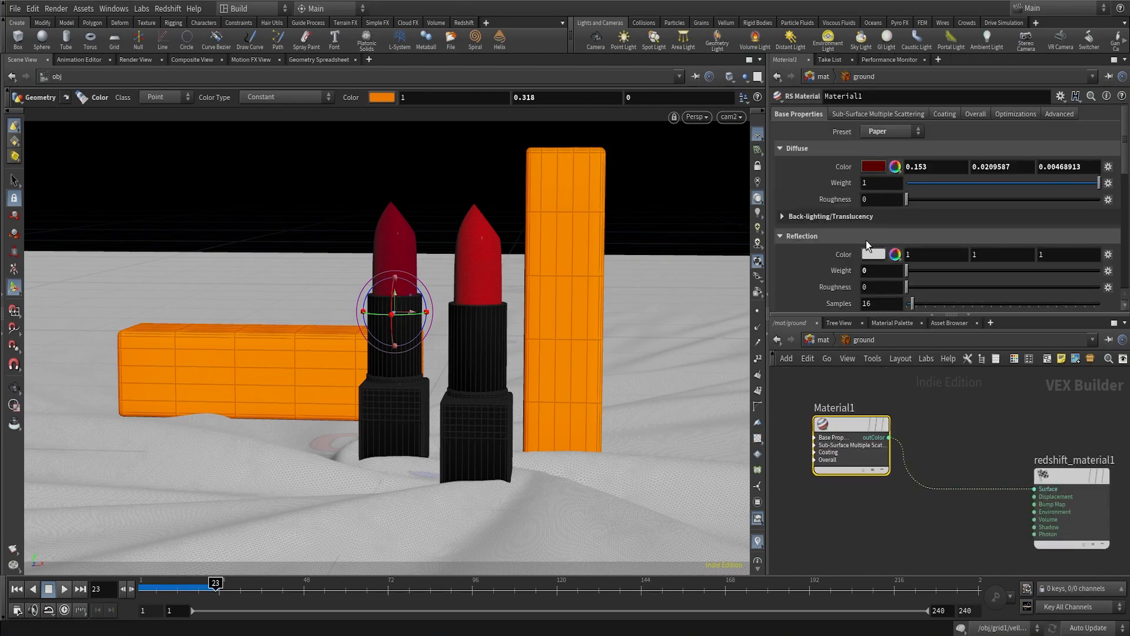
{"action": "left_click", "coordinate": [873, 136]}
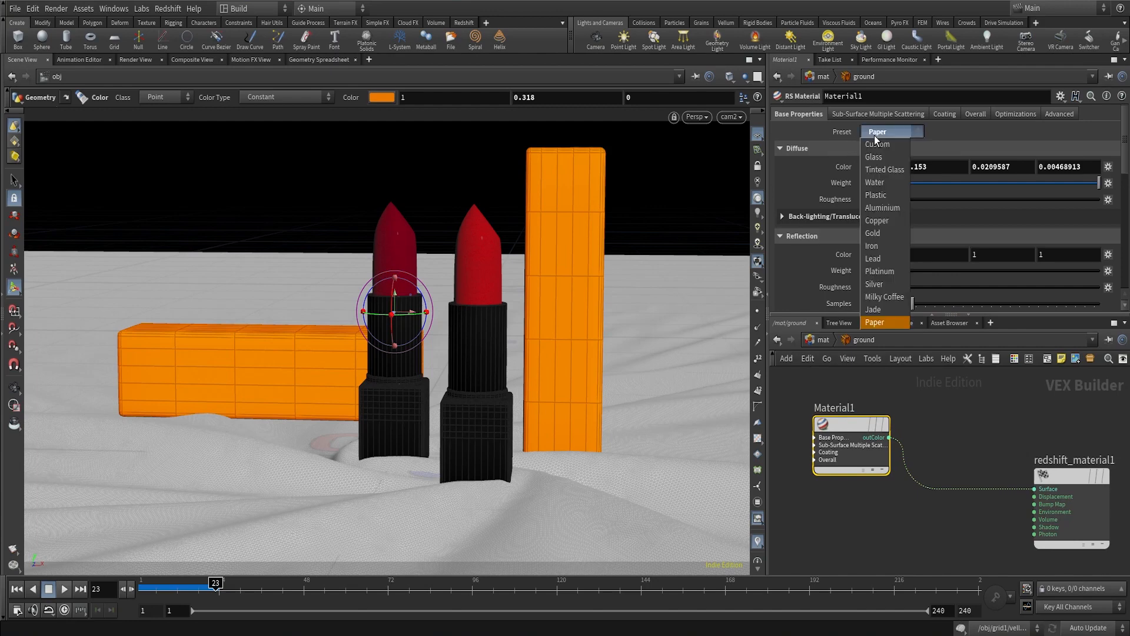
{"action": "left_click", "coordinate": [840, 131]}
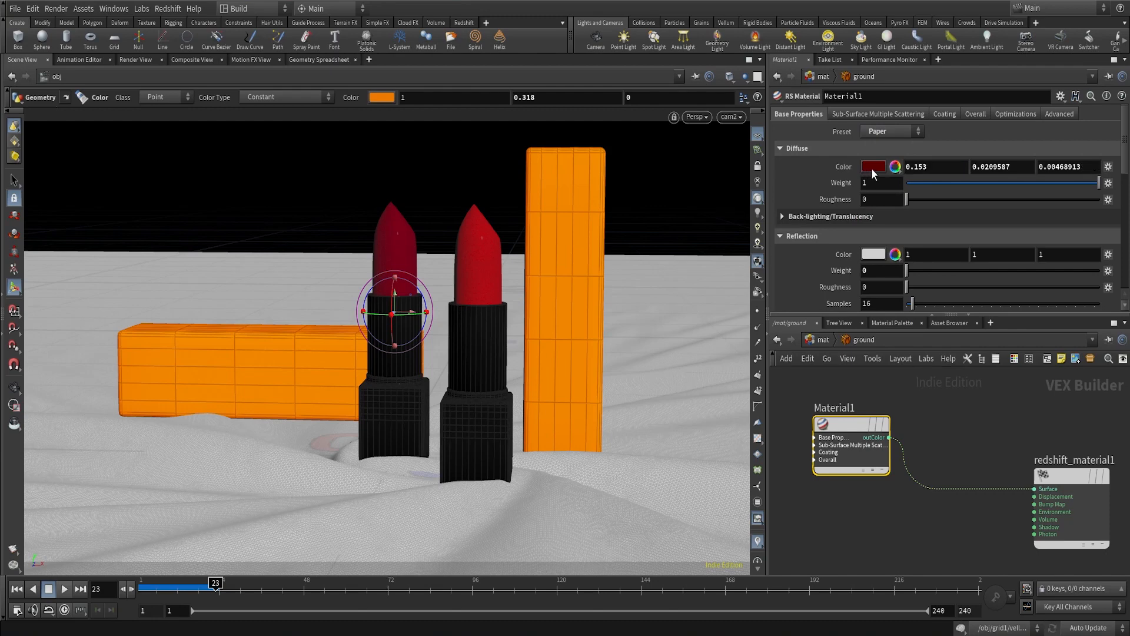
Expand the Back-lighting/Translucency section of the ground's Material1 and examine its translucency, reflection and sheen parameters
{"action": "scroll", "coordinate": [827, 230], "scroll_direction": "down", "scroll_amount": 1}
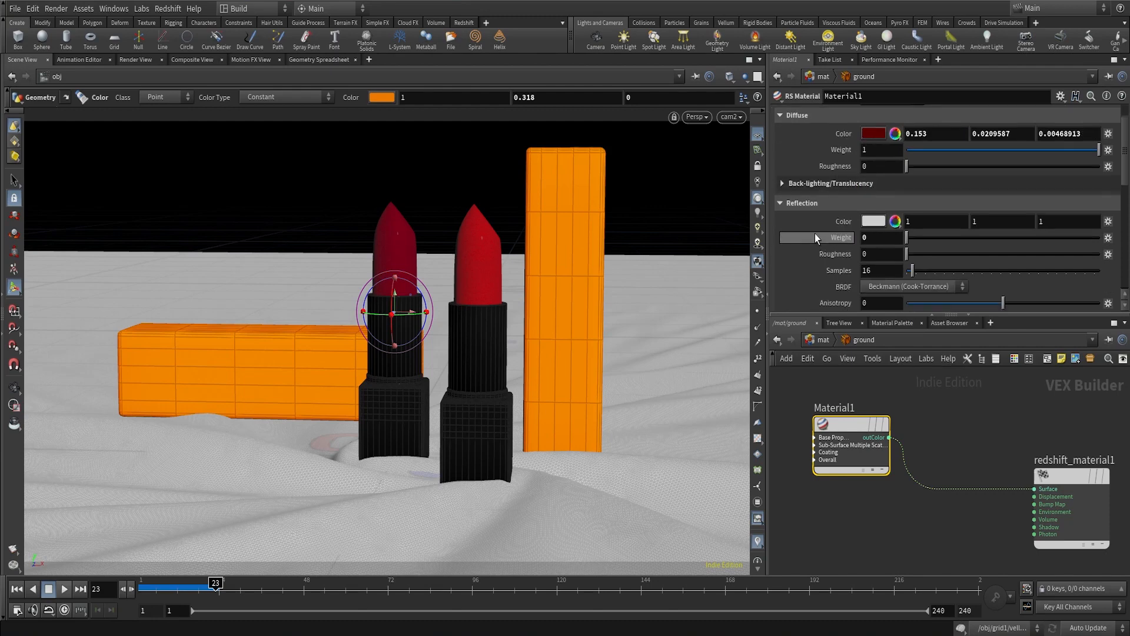
{"action": "left_click", "coordinate": [778, 184]}
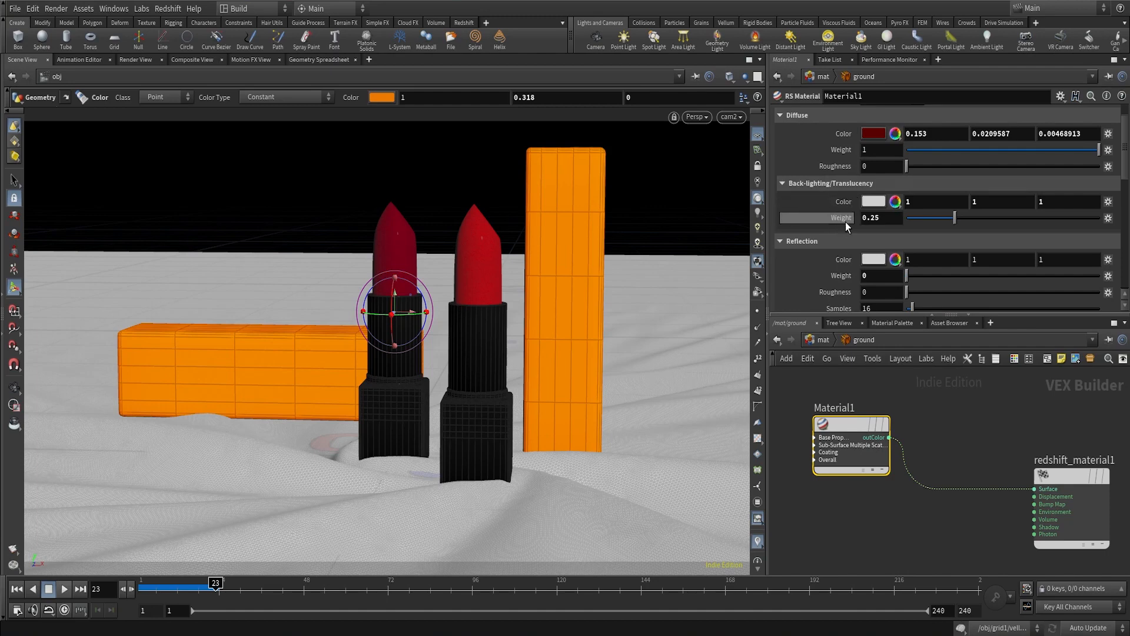
{"action": "scroll", "coordinate": [824, 267], "scroll_direction": "down", "scroll_amount": 4}
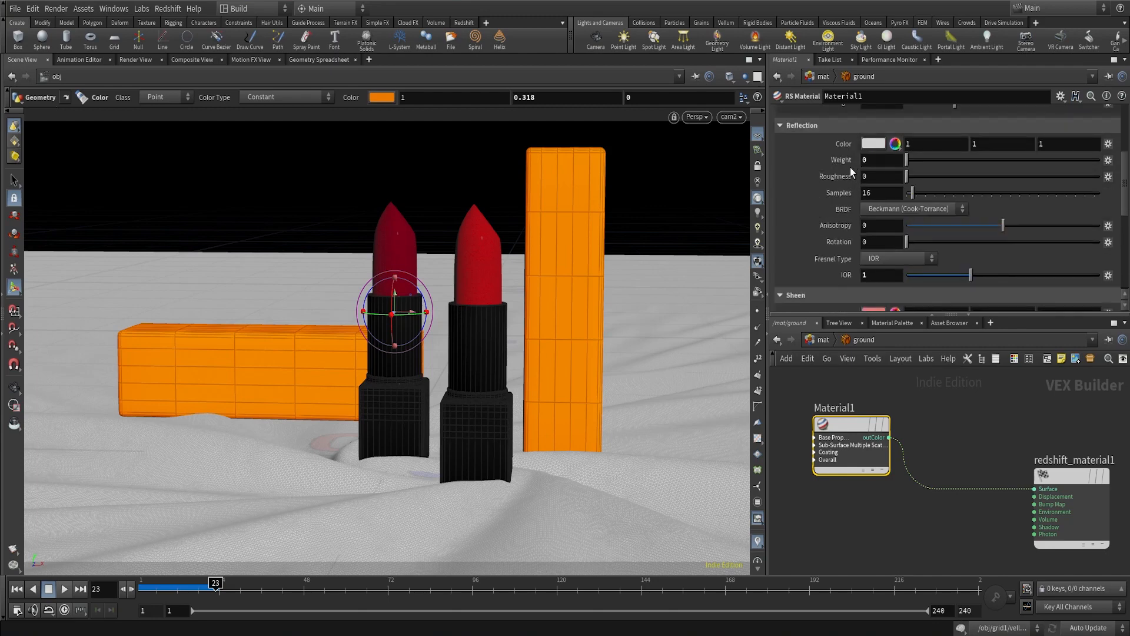
{"action": "scroll", "coordinate": [815, 221], "scroll_direction": "down", "scroll_amount": 4}
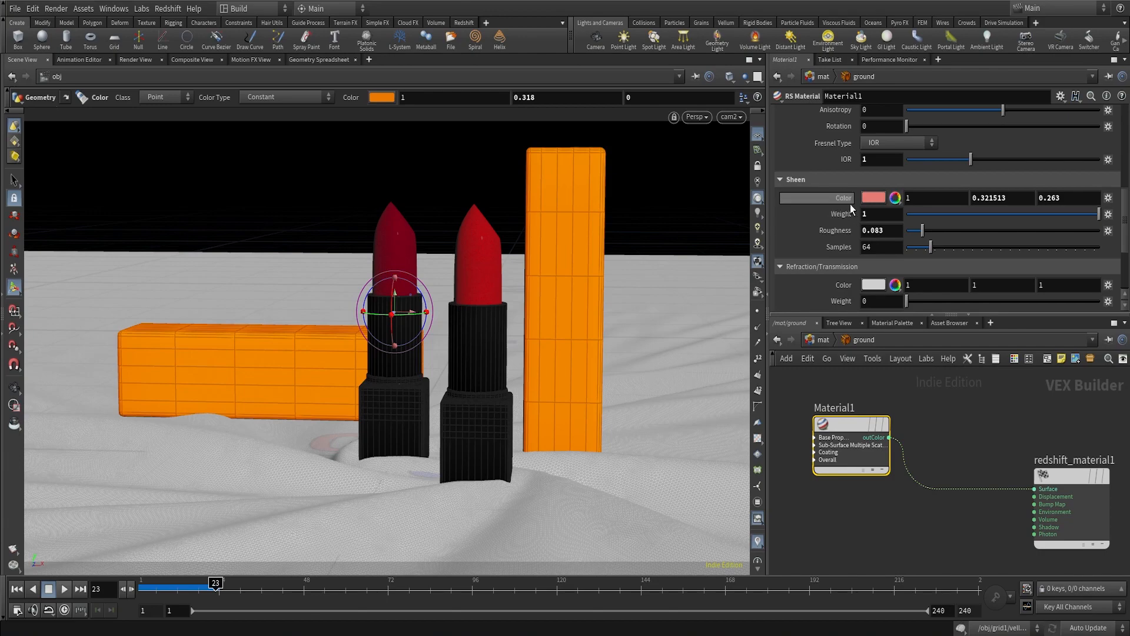
{"action": "scroll", "coordinate": [849, 203], "scroll_direction": "up", "scroll_amount": 5}
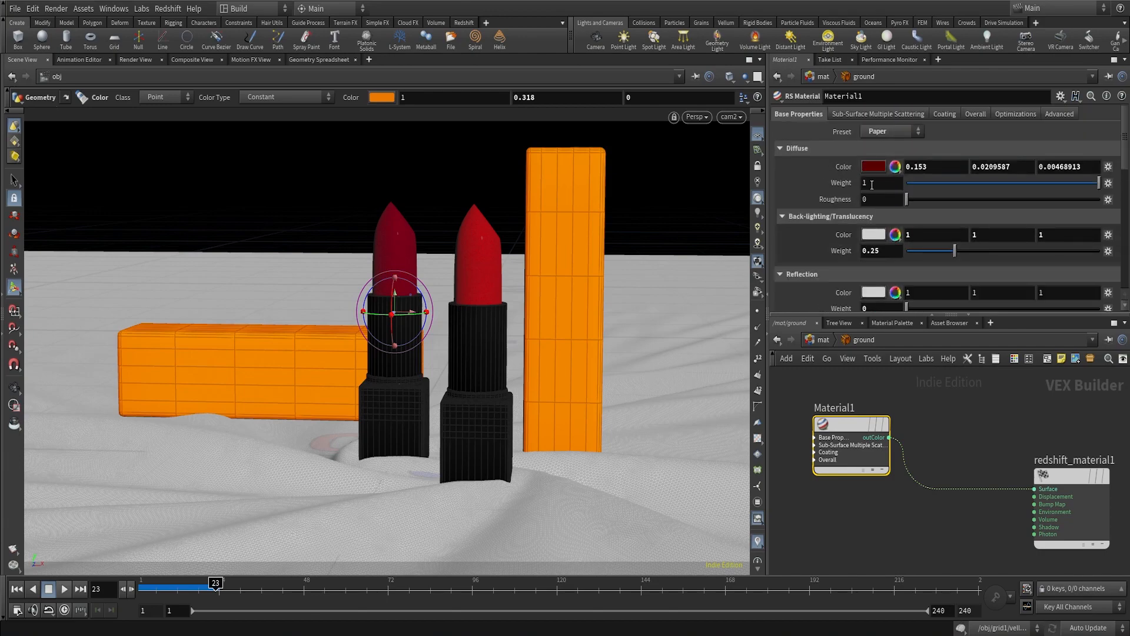
{"action": "scroll", "coordinate": [874, 176], "scroll_direction": "down", "scroll_amount": 5}
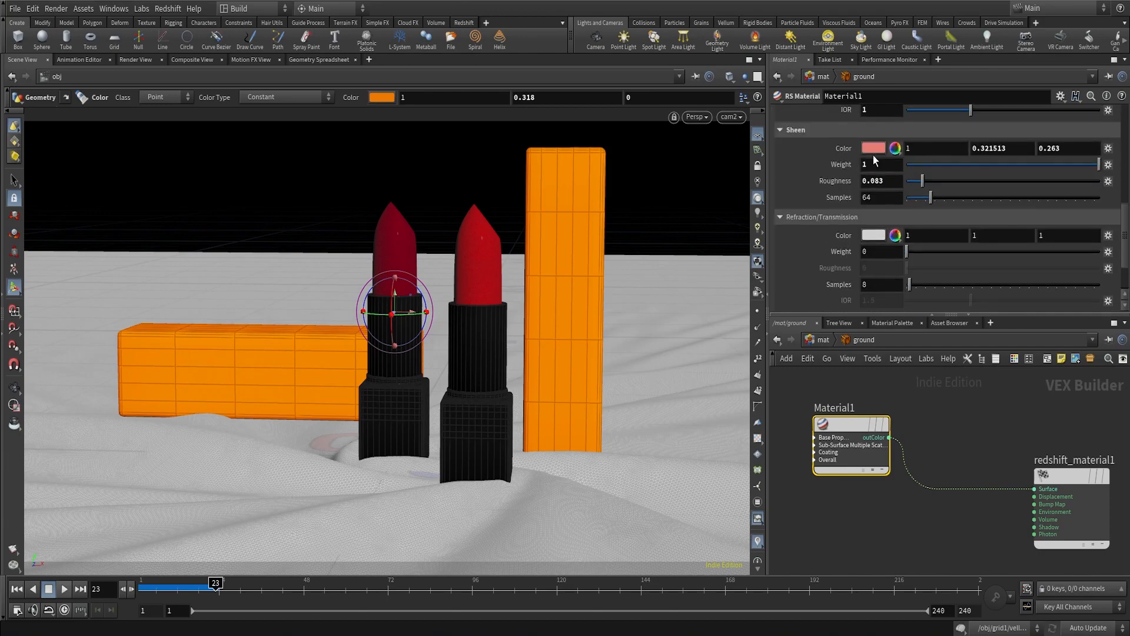
Inspect the Sheen color and the Diffuse color of the ground's Material1 in the color editor, then review the Sheen parameters
{"action": "left_click", "coordinate": [874, 148]}
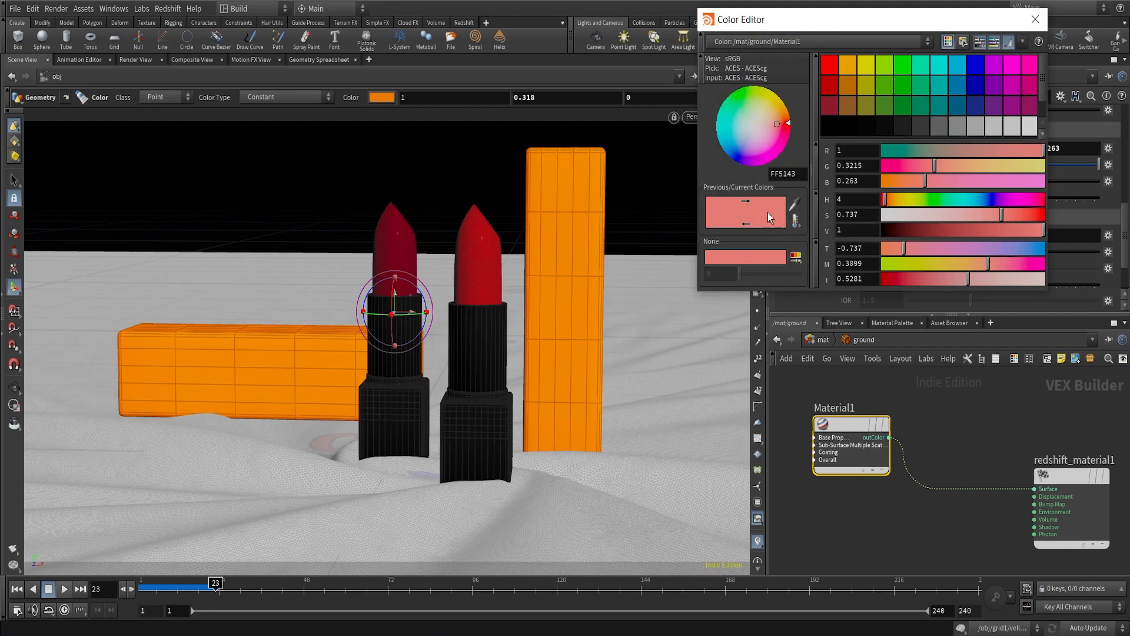
{"action": "left_click", "coordinate": [1038, 20]}
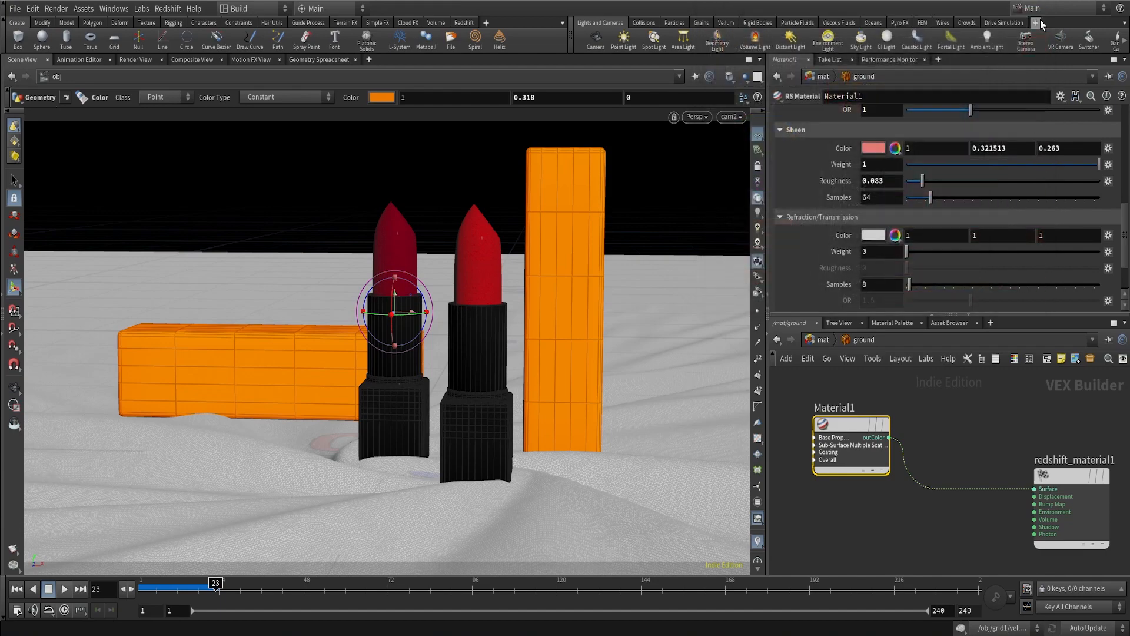
{"action": "scroll", "coordinate": [888, 198], "scroll_direction": "up", "scroll_amount": 10}
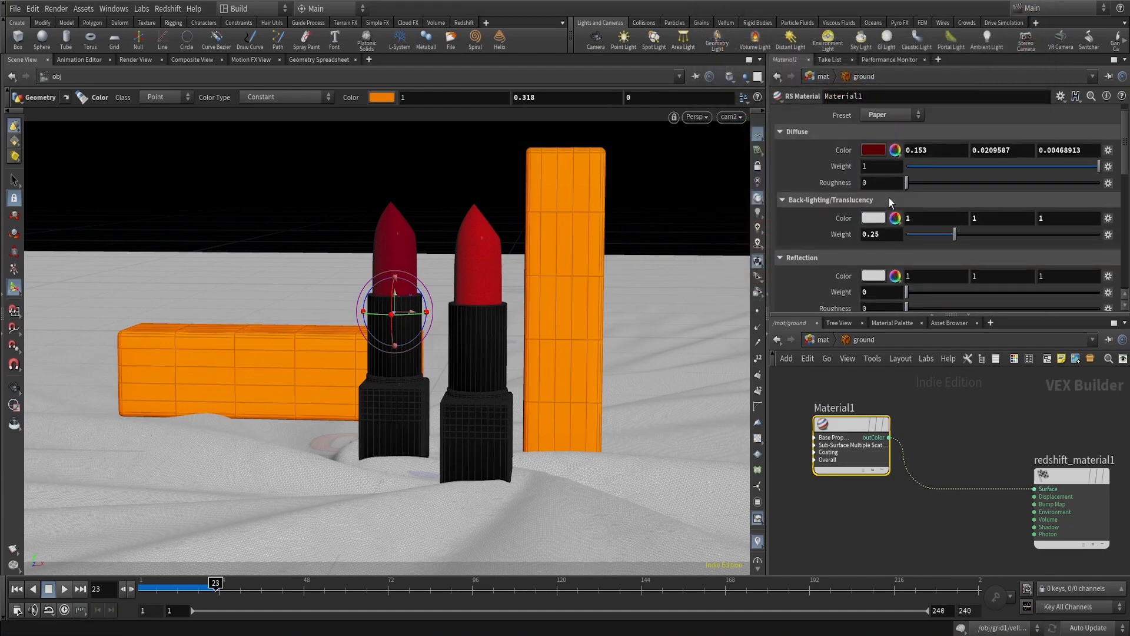
{"action": "left_click", "coordinate": [872, 150]}
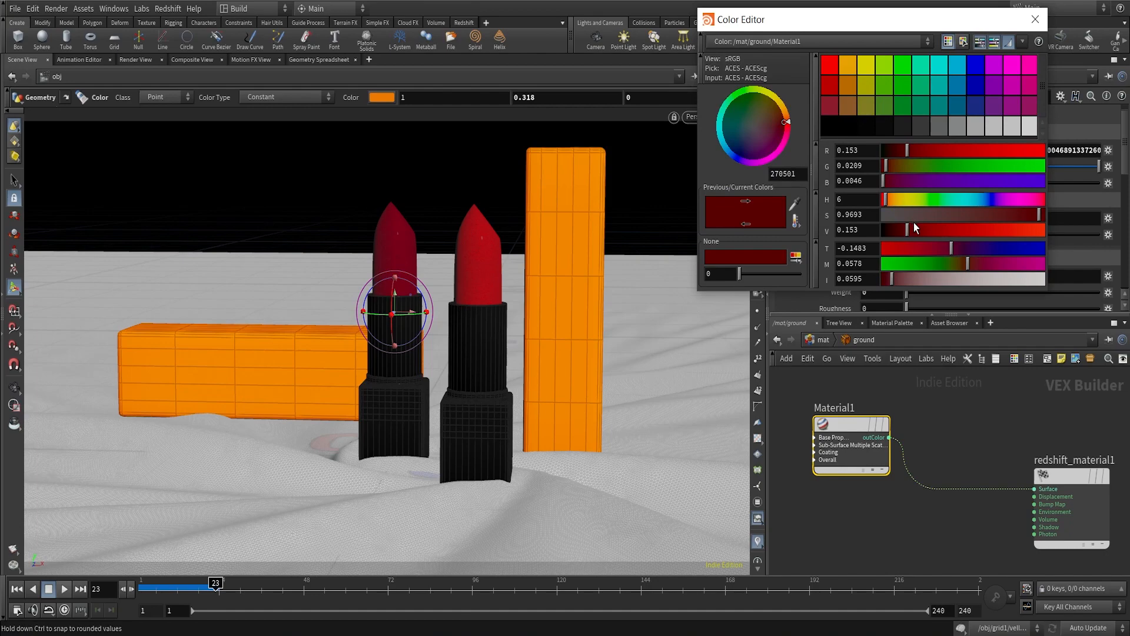
{"action": "left_click", "coordinate": [1035, 19]}
{"action": "scroll", "coordinate": [842, 244], "scroll_direction": "down", "scroll_amount": 6}
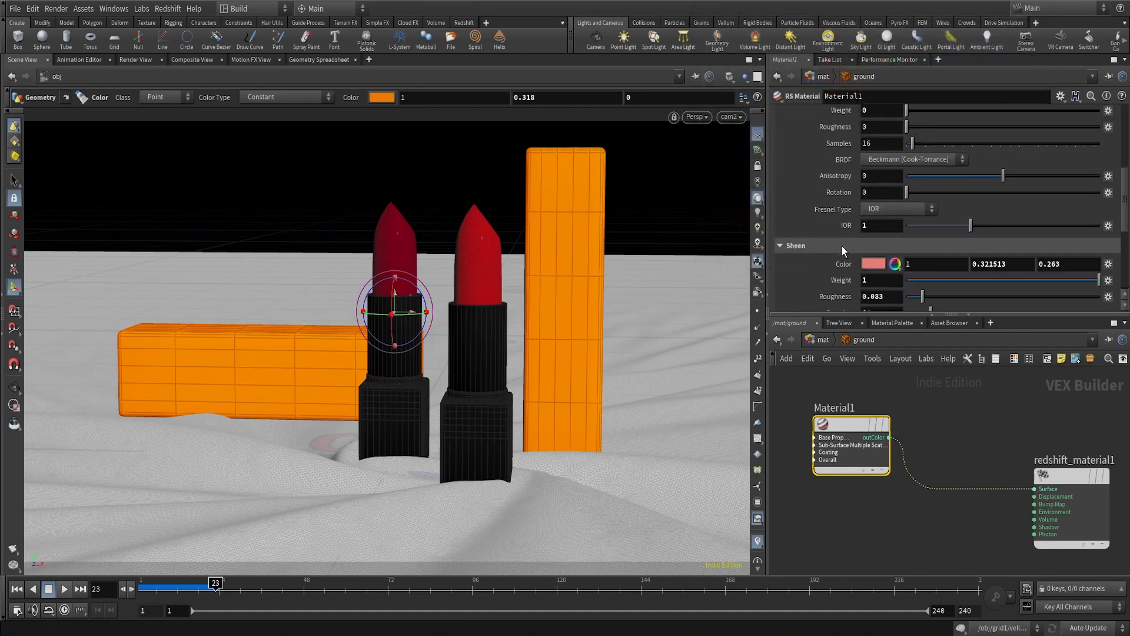
{"action": "scroll", "coordinate": [842, 246], "scroll_direction": "down", "scroll_amount": 2}
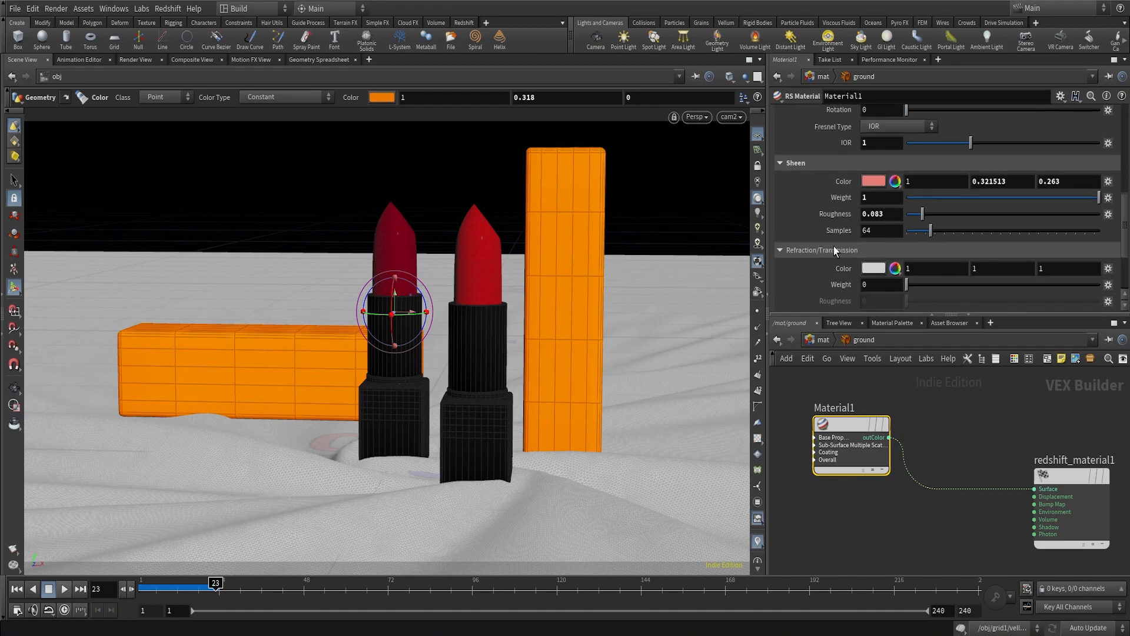
Return to the mat context, open the holder material, and select Material1 to examine its preset and diffuse properties
{"action": "key", "text": "u"}
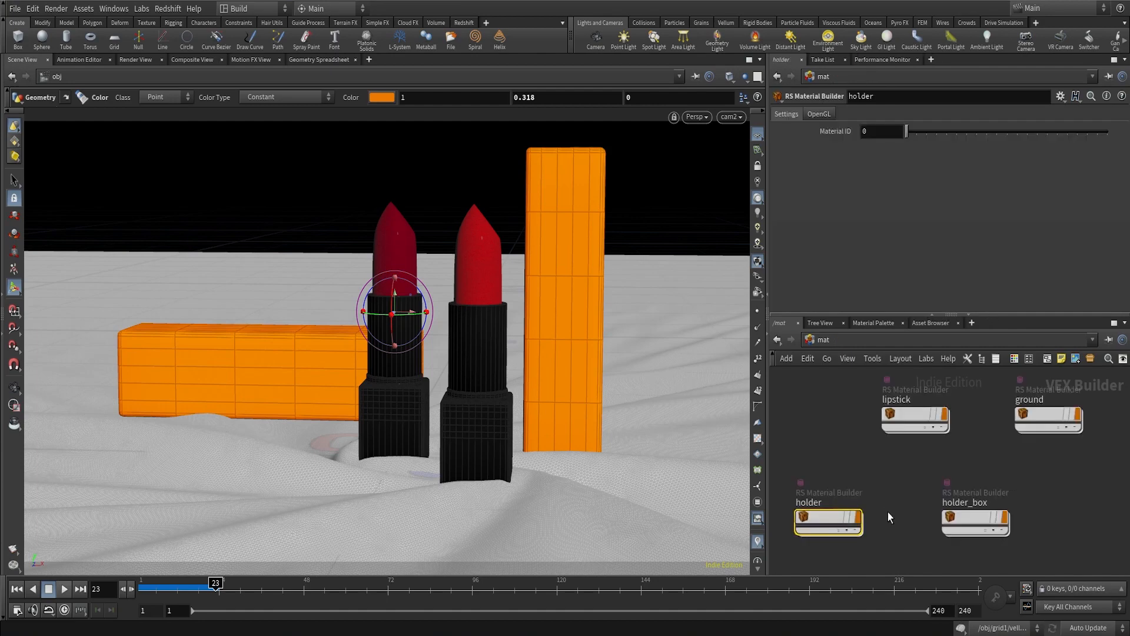
{"action": "double_click", "coordinate": [823, 514]}
{"action": "scroll", "coordinate": [841, 518], "scroll_direction": "up", "scroll_amount": 4}
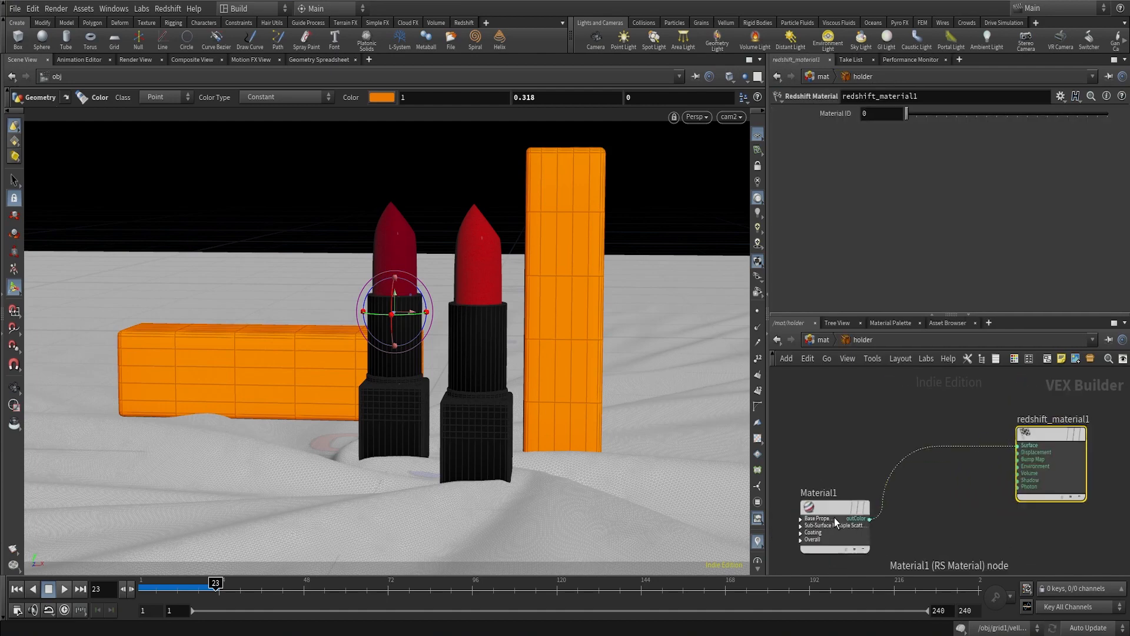
{"action": "middle_click_drag", "start_coordinate": [913, 468], "coordinate": [914, 514]}
{"action": "scroll", "coordinate": [914, 514], "scroll_direction": "up", "scroll_amount": 2}
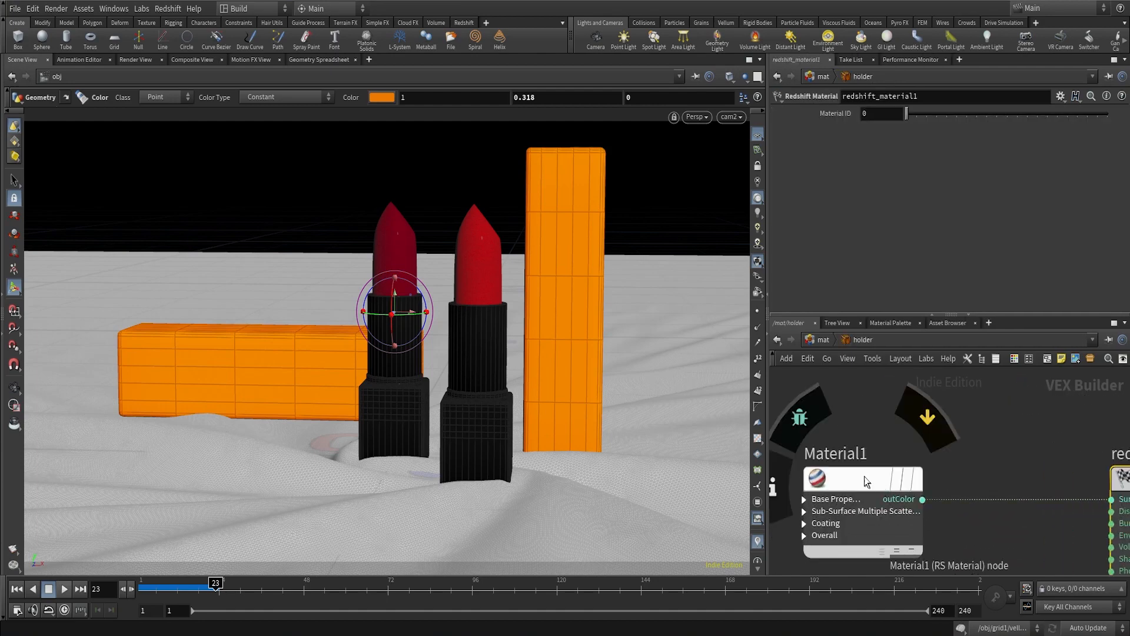
{"action": "left_click", "coordinate": [863, 476]}
{"action": "scroll", "coordinate": [889, 247], "scroll_direction": "up", "scroll_amount": 5}
{"action": "scroll", "coordinate": [896, 193], "scroll_direction": "up", "scroll_amount": 2}
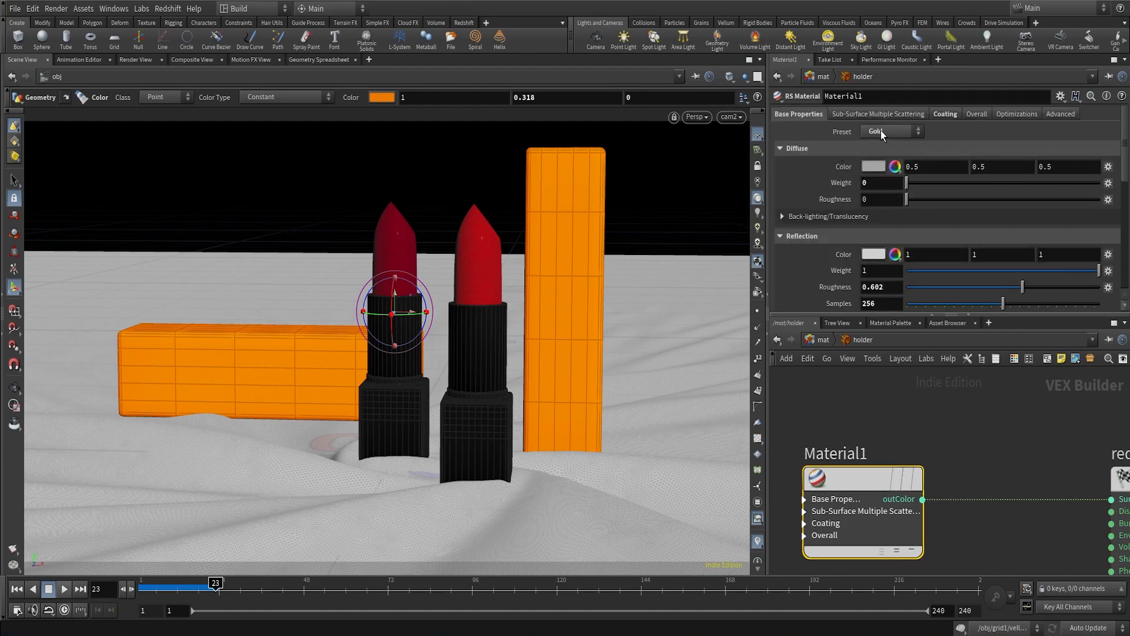
Examine the reflection parameters of the holder's Material1 and inspect its Metal Edge Tint in the color editor
{"action": "scroll", "coordinate": [842, 235], "scroll_direction": "down", "scroll_amount": 3}
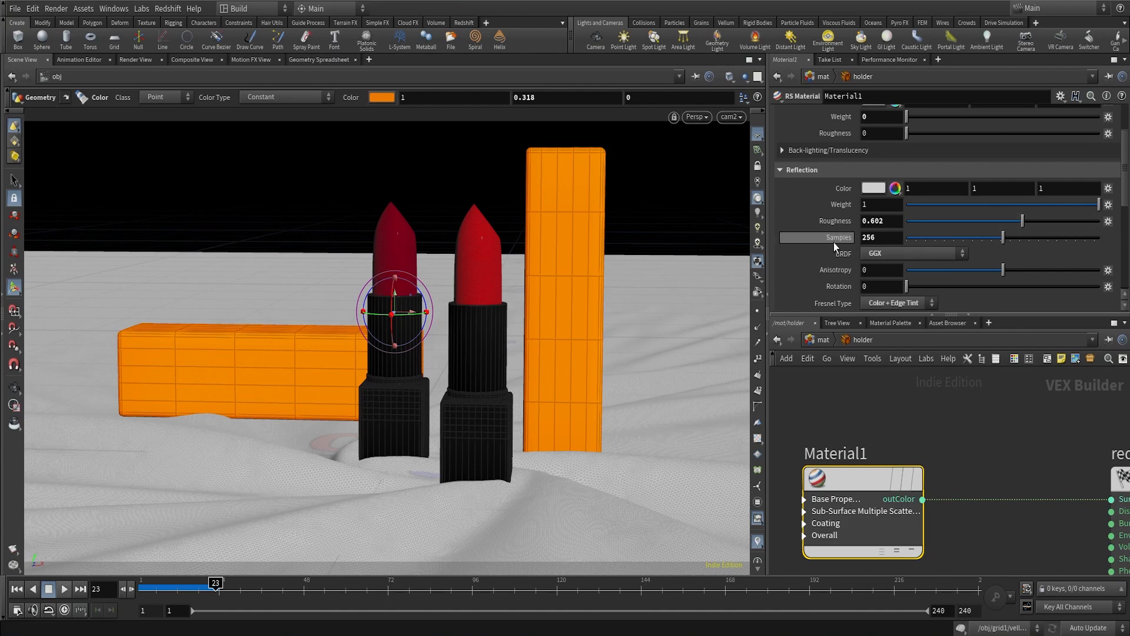
{"action": "scroll", "coordinate": [834, 243], "scroll_direction": "down", "scroll_amount": 4}
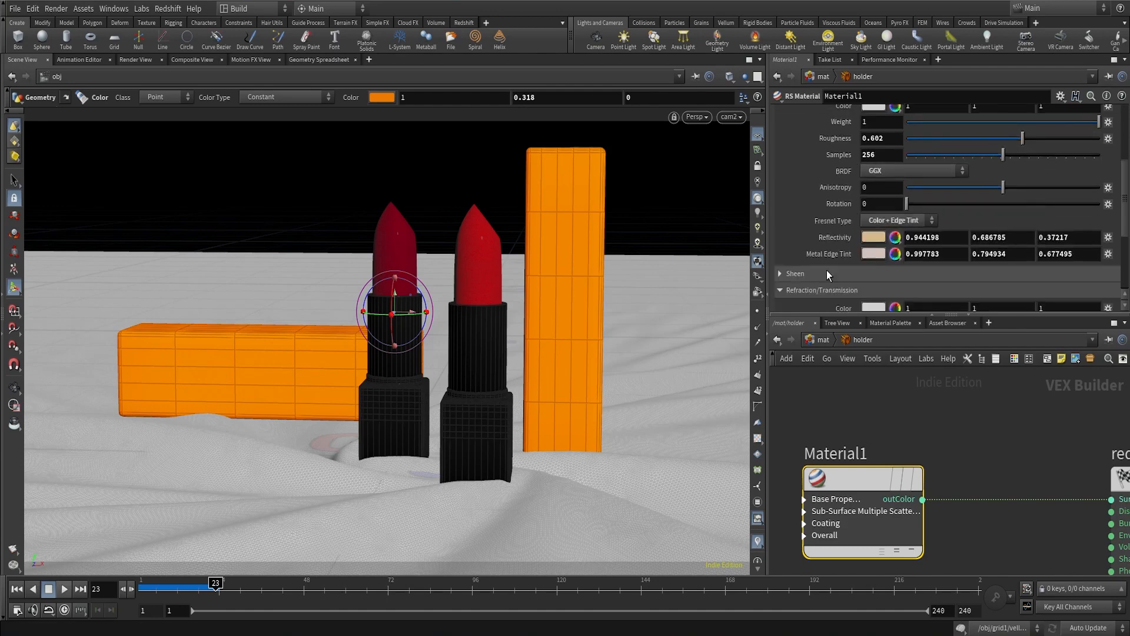
{"action": "left_click", "coordinate": [877, 253]}
{"action": "left_click_drag", "start_coordinate": [916, 28], "coordinate": [572, 242]}
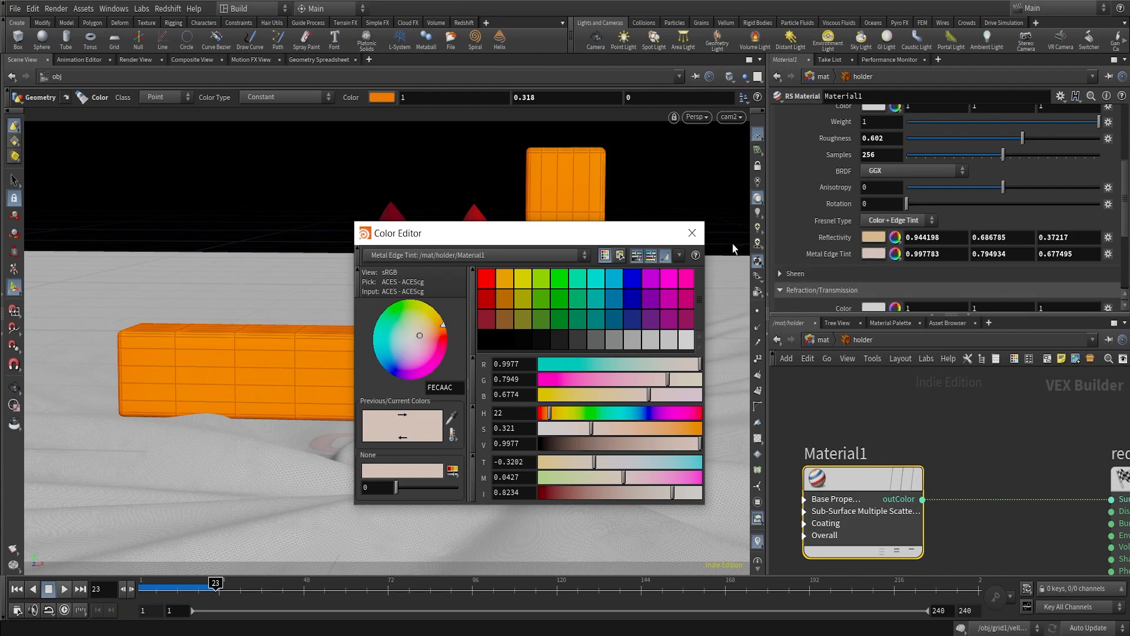
{"action": "left_click", "coordinate": [699, 234]}
Return to the mat context, open the holder_box material, and examine MaterialBlender1's layer blend parameters
{"action": "key", "text": "u"}
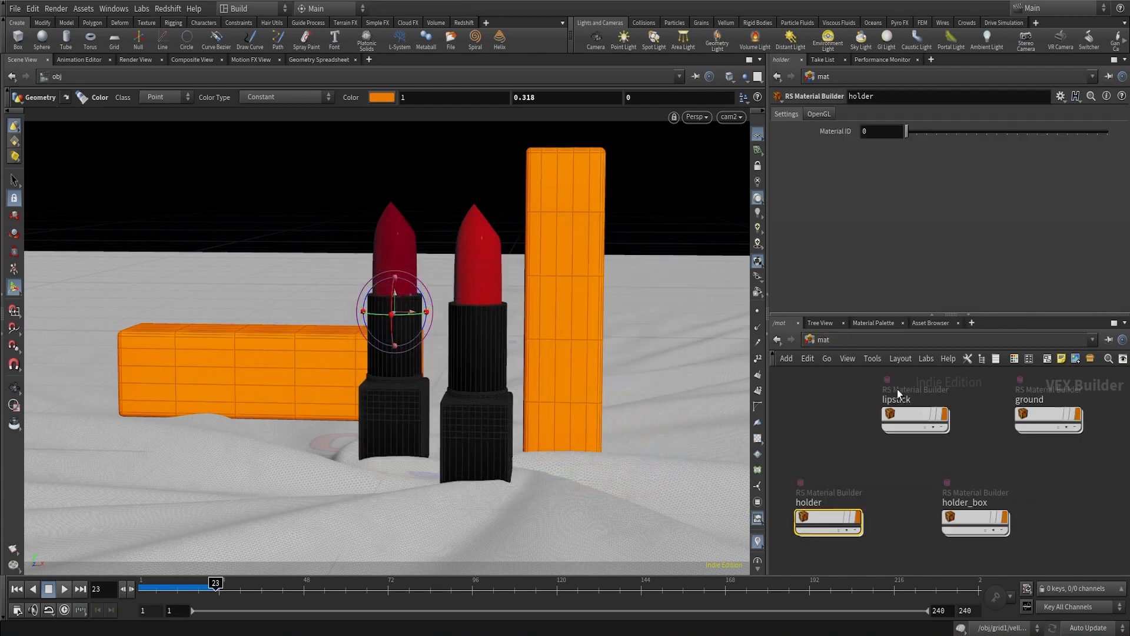
{"action": "key", "text": "i"}
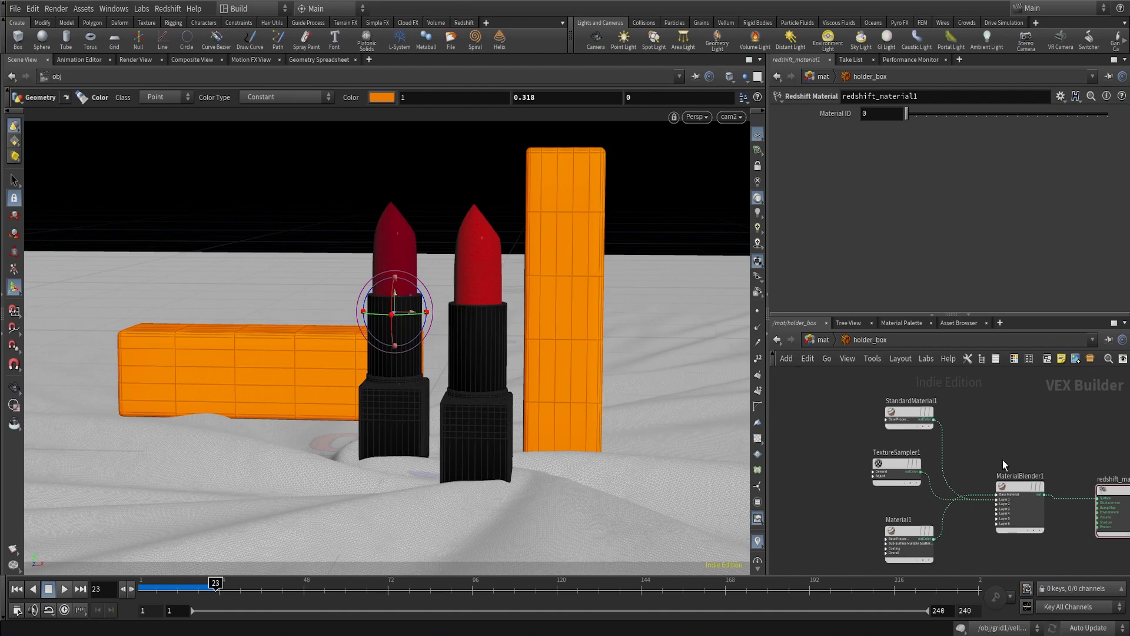
{"action": "middle_click_drag", "start_coordinate": [1005, 434], "coordinate": [913, 434]}
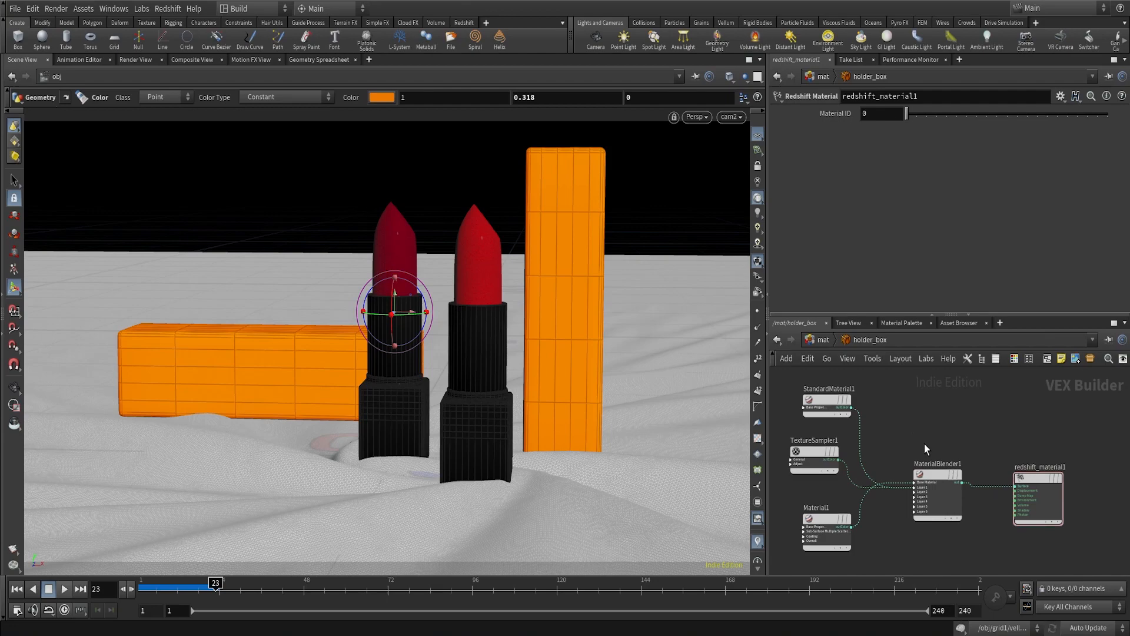
{"action": "scroll", "coordinate": [924, 444], "scroll_direction": "up", "scroll_amount": 5}
{"action": "left_click", "coordinate": [943, 510]}
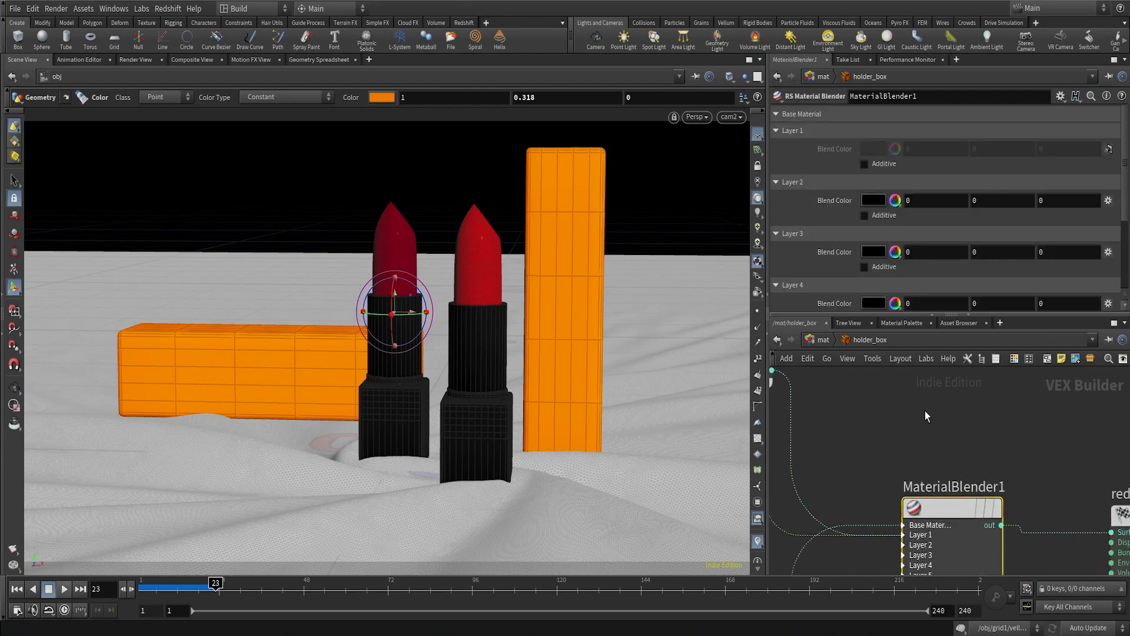
Select holder_box's StandardMaterial1, review its base properties, and inspect its Base color in the color editor
{"action": "scroll", "coordinate": [924, 415], "scroll_direction": "down", "scroll_amount": 3}
{"action": "middle_click_drag", "start_coordinate": [929, 426], "coordinate": [1033, 467]}
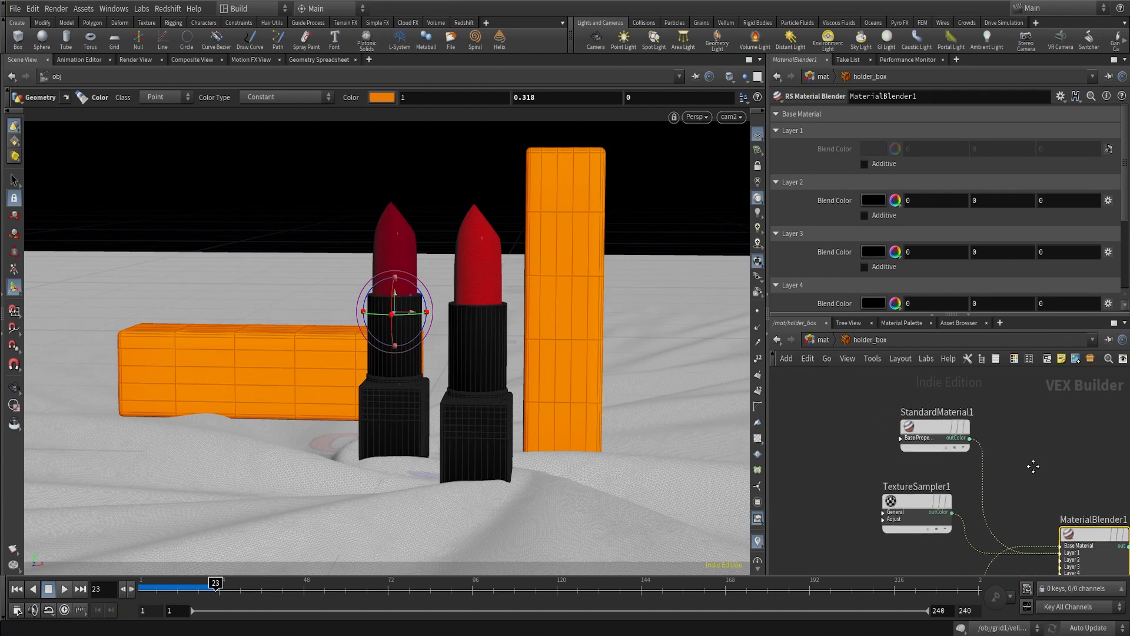
{"action": "scroll", "coordinate": [945, 444], "scroll_direction": "up", "scroll_amount": 1}
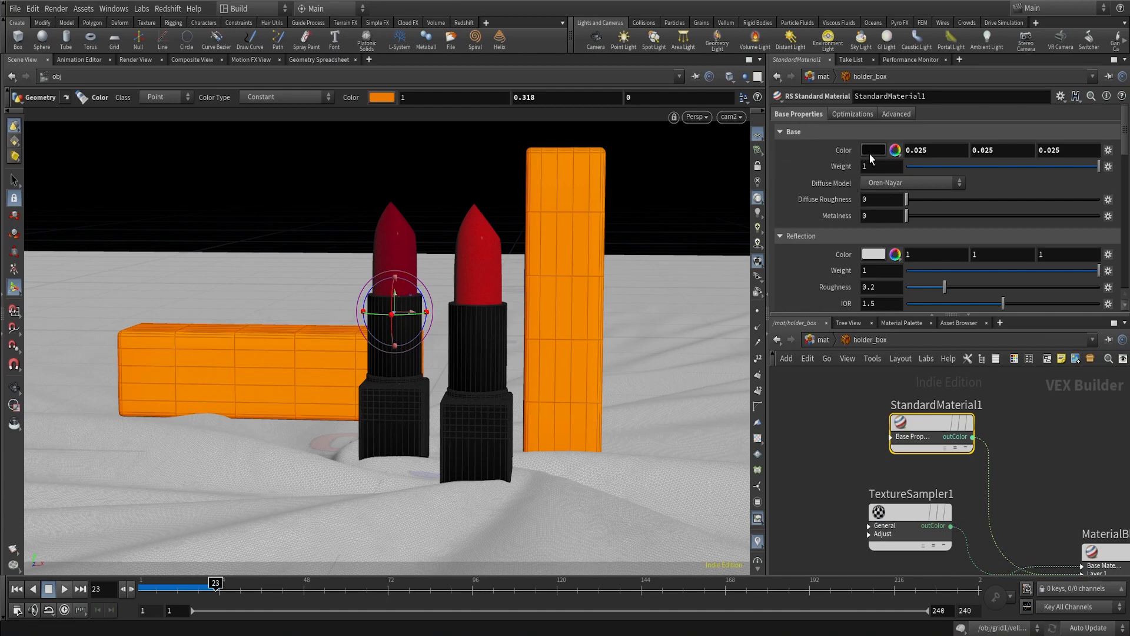
{"action": "scroll", "coordinate": [875, 218], "scroll_direction": "down", "scroll_amount": 10}
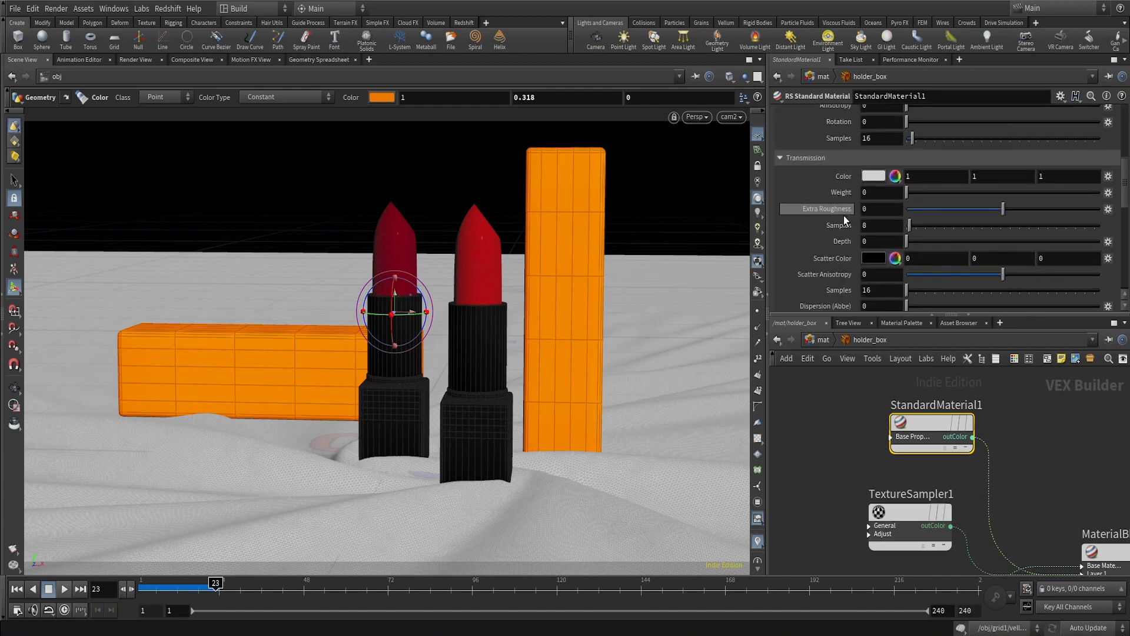
{"action": "scroll", "coordinate": [842, 220], "scroll_direction": "down", "scroll_amount": 8}
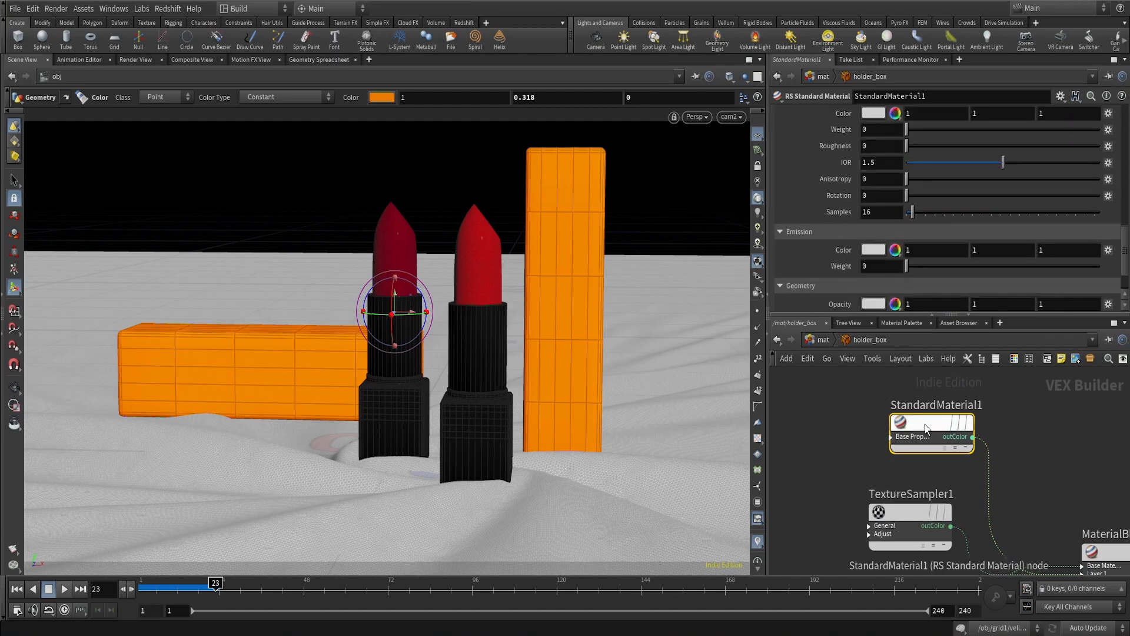
{"action": "scroll", "coordinate": [871, 153], "scroll_direction": "up", "scroll_amount": 5}
{"action": "scroll", "coordinate": [859, 195], "scroll_direction": "up", "scroll_amount": 10}
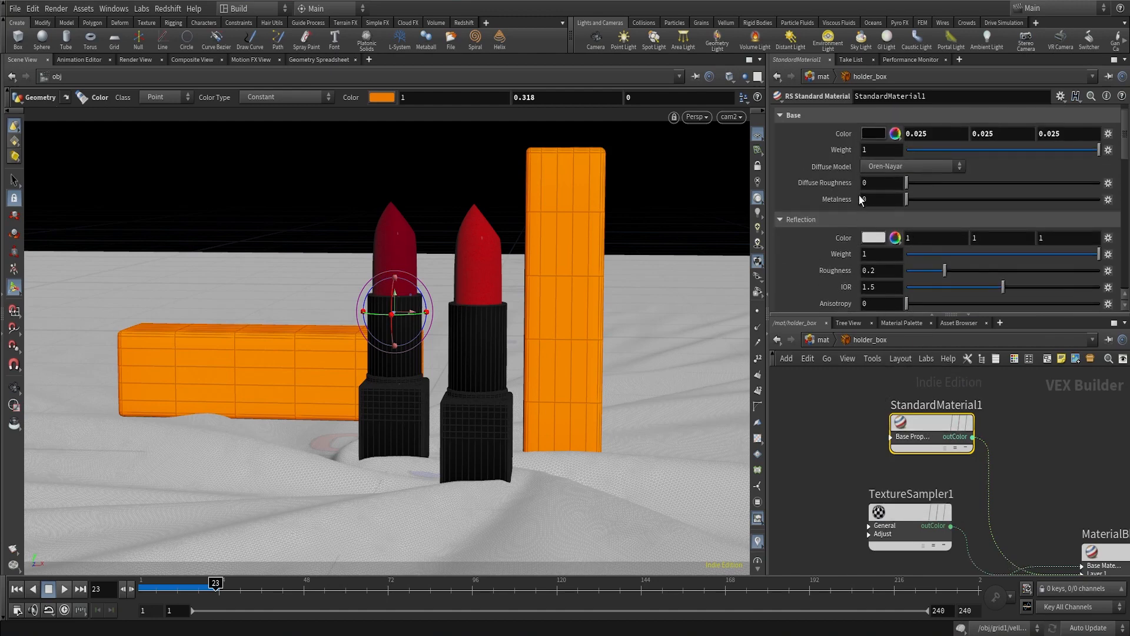
{"action": "left_click", "coordinate": [876, 148]}
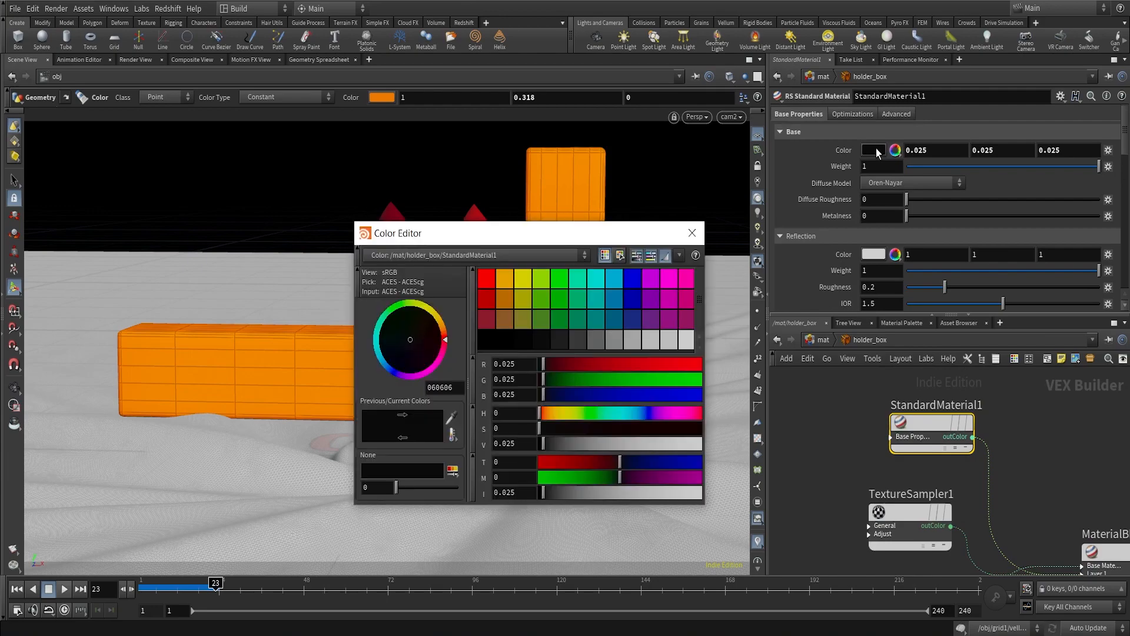
{"action": "left_click", "coordinate": [692, 232]}
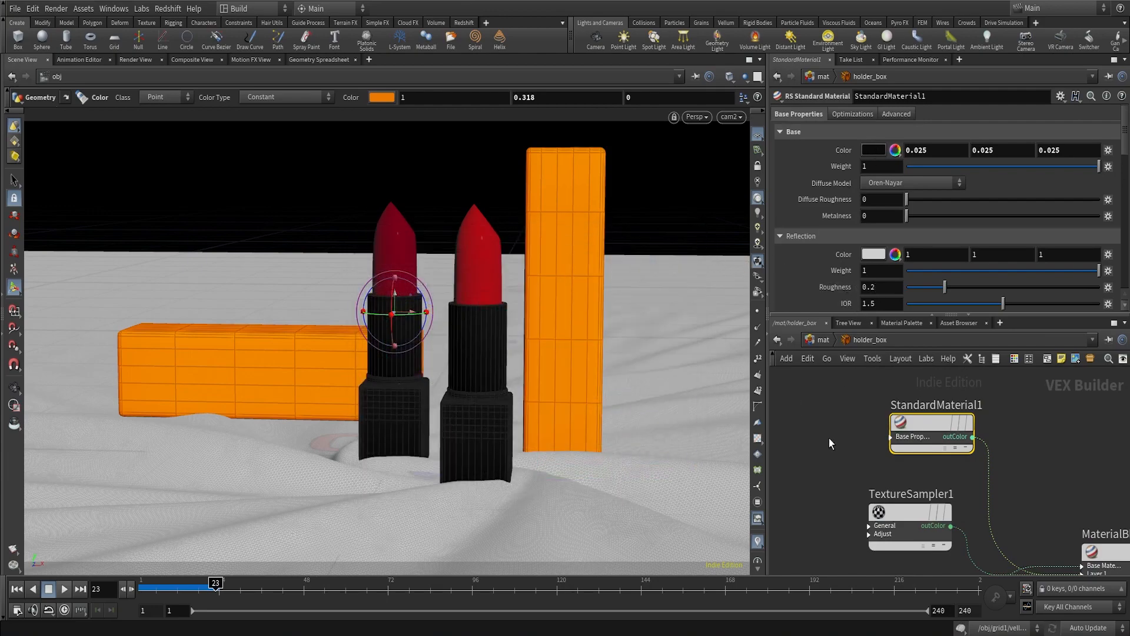
Select Material1 in the holder_box network and examine its preset, diffuse and reflection properties
{"action": "scroll", "coordinate": [829, 438], "scroll_direction": "down", "scroll_amount": 5}
{"action": "middle_click_drag", "start_coordinate": [818, 454], "coordinate": [818, 422]}
{"action": "scroll", "coordinate": [854, 454], "scroll_direction": "up", "scroll_amount": 4}
{"action": "middle_click_drag", "start_coordinate": [932, 516], "coordinate": [934, 500]}
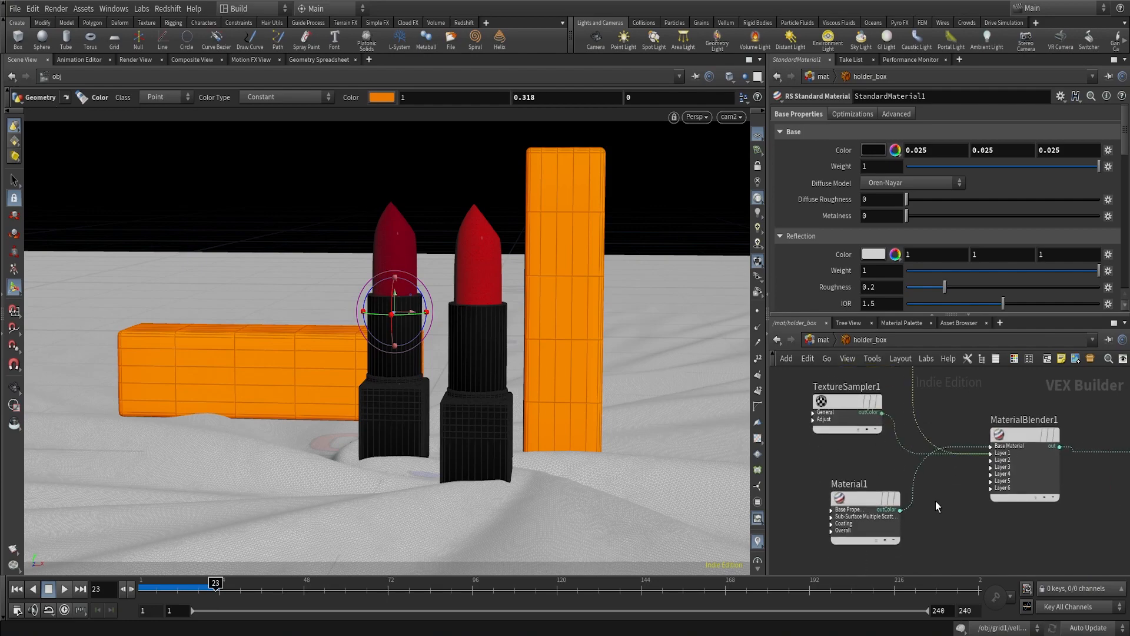
{"action": "scroll", "coordinate": [894, 505], "scroll_direction": "up", "scroll_amount": 2}
{"action": "left_click", "coordinate": [846, 498]}
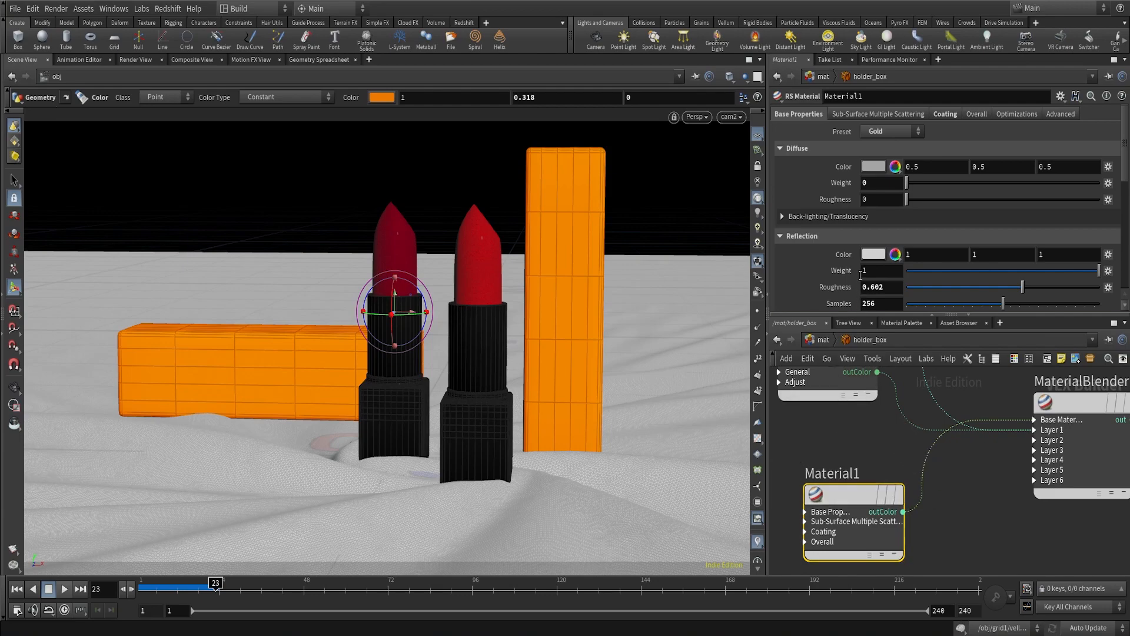
{"action": "scroll", "coordinate": [819, 269], "scroll_direction": "down", "scroll_amount": 9}
{"action": "scroll", "coordinate": [819, 269], "scroll_direction": "up", "scroll_amount": 9}
Show the whole holder_box network and select StandardMaterial1 and Material1 in turn to compare the two blended materials
{"action": "scroll", "coordinate": [945, 485], "scroll_direction": "down", "scroll_amount": 6}
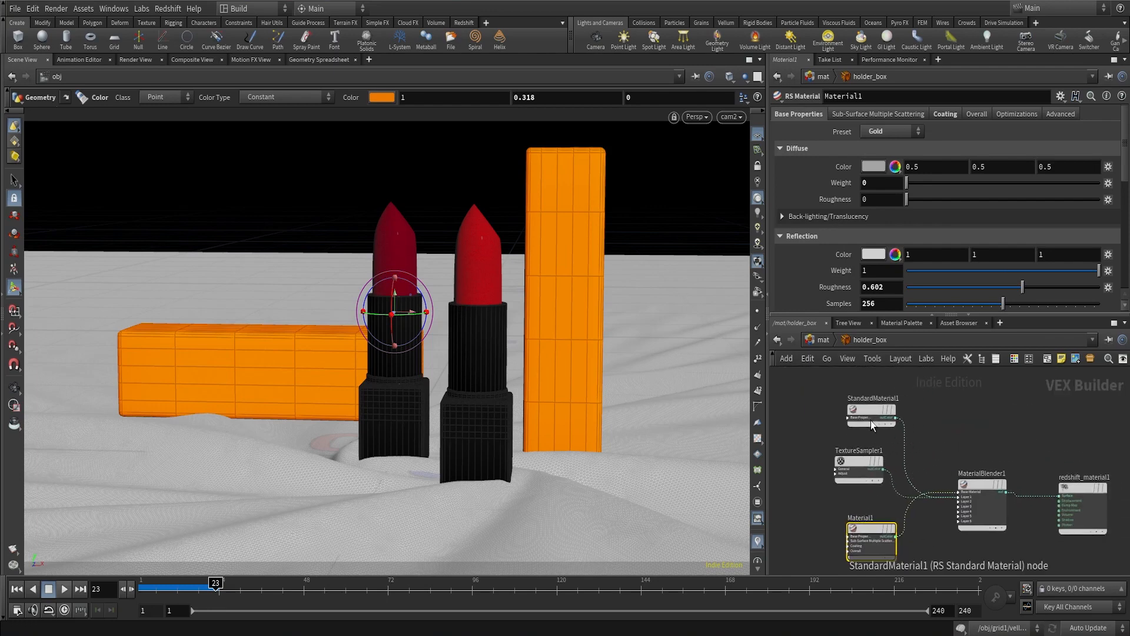
{"action": "left_click", "coordinate": [867, 410]}
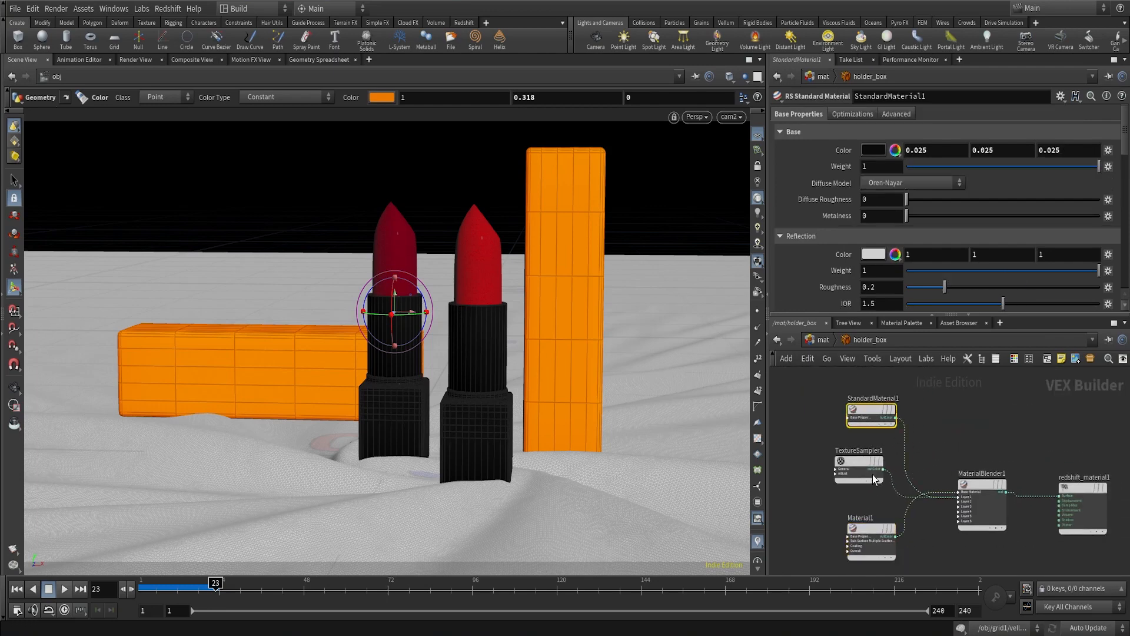
{"action": "left_click", "coordinate": [874, 531]}
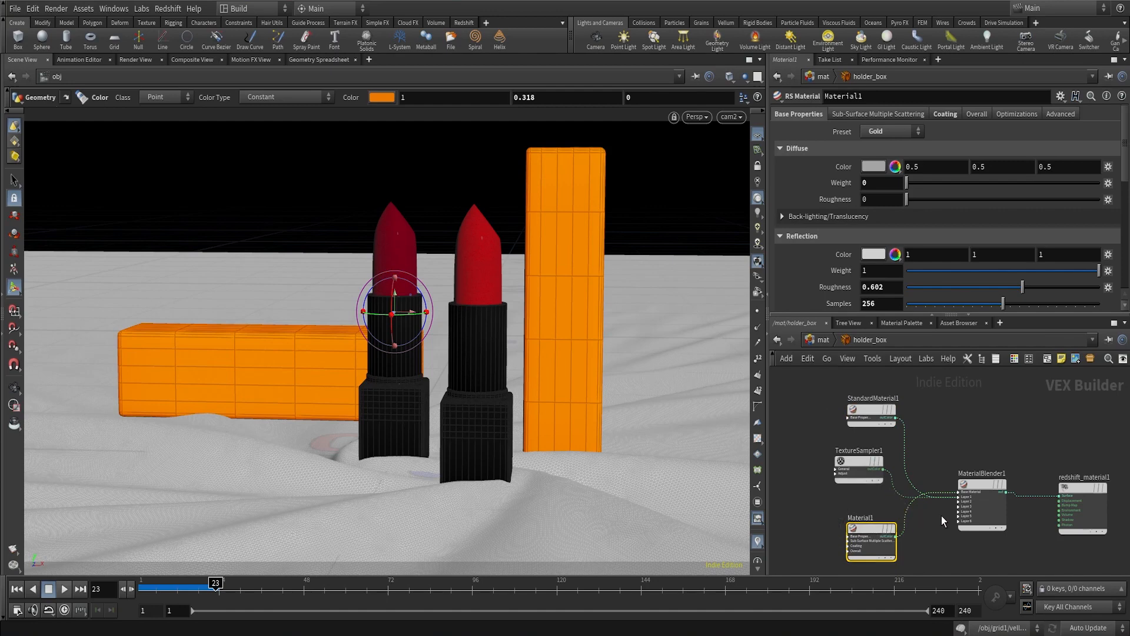
Inspect TextureSampler1's image settings and trace how the texture and both materials connect into MaterialBlender1
{"action": "left_click", "coordinate": [854, 461]}
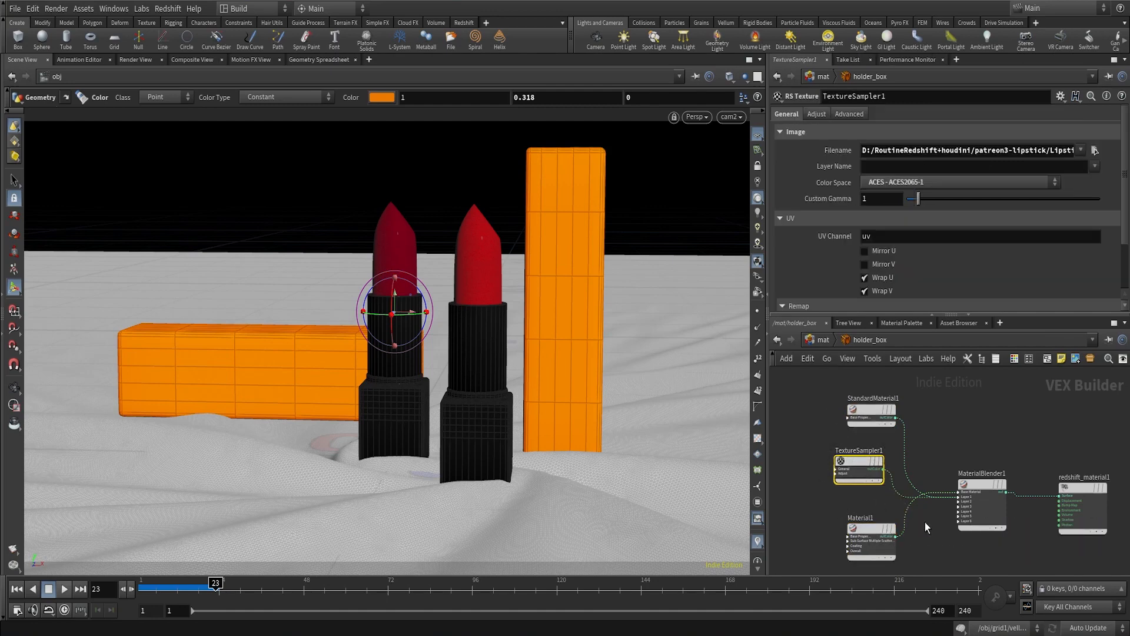
{"action": "middle_click_drag", "start_coordinate": [946, 530], "coordinate": [887, 512]}
{"action": "scroll", "coordinate": [918, 501], "scroll_direction": "up", "scroll_amount": 5}
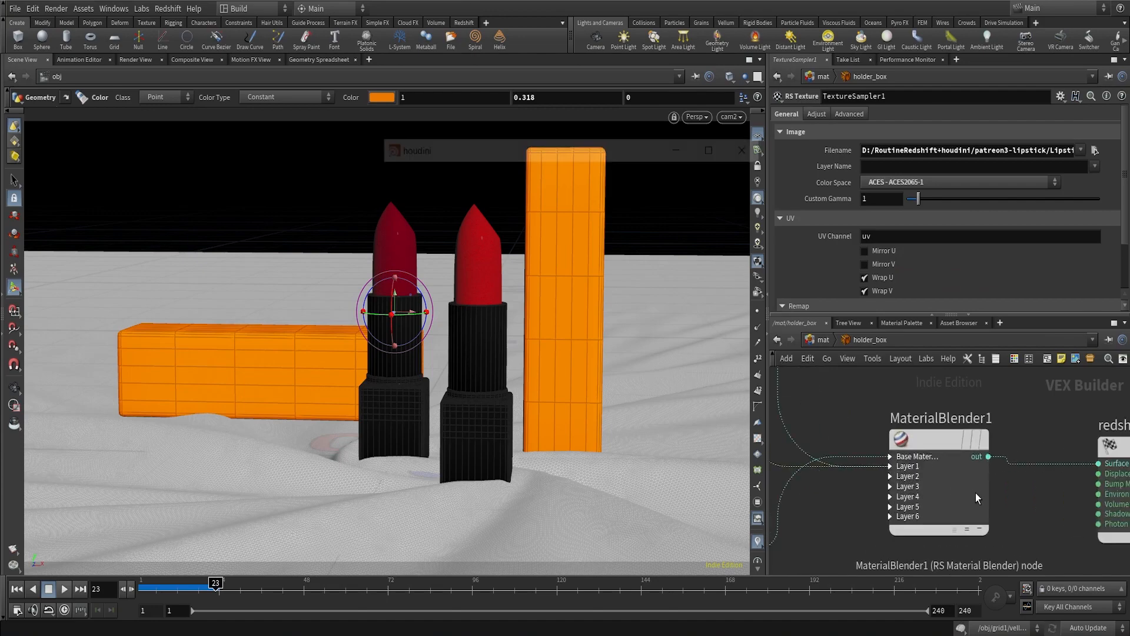
{"action": "left_click", "coordinate": [976, 492]}
{"action": "scroll", "coordinate": [989, 477], "scroll_direction": "up", "scroll_amount": 5}
{"action": "scroll", "coordinate": [913, 488], "scroll_direction": "down", "scroll_amount": 6}
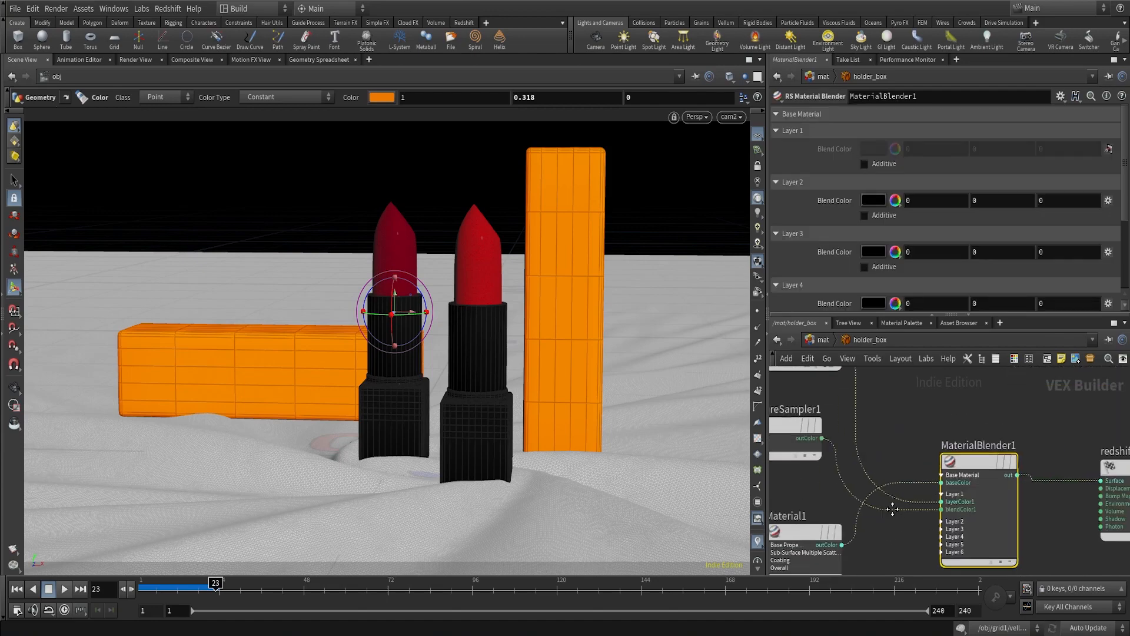
{"action": "middle_click_drag", "start_coordinate": [900, 408], "coordinate": [898, 481]}
{"action": "scroll", "coordinate": [920, 469], "scroll_direction": "up", "scroll_amount": 1}
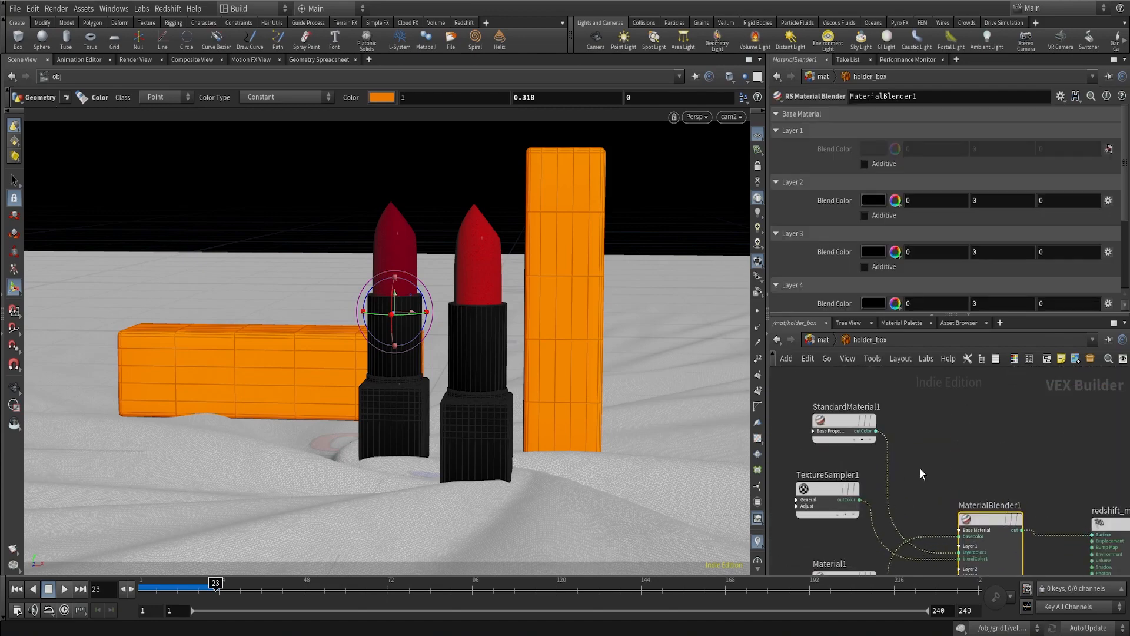
{"action": "mouse_move", "coordinate": [945, 522]}
{"action": "middle_mouse_down"}
{"action": "mouse_move", "coordinate": [917, 483]}
{"action": "mouse_move", "coordinate": [923, 540]}
{"action": "mouse_move", "coordinate": [942, 535]}
{"action": "middle_mouse_up"}
{"action": "scroll", "coordinate": [933, 518], "scroll_direction": "up", "scroll_amount": 3}
{"action": "scroll", "coordinate": [875, 460], "scroll_direction": "down", "scroll_amount": 3}
Review StandardMaterial1's base properties and examine its connection to MaterialBlender1's Layer 1 input
{"action": "left_click", "coordinate": [843, 422]}
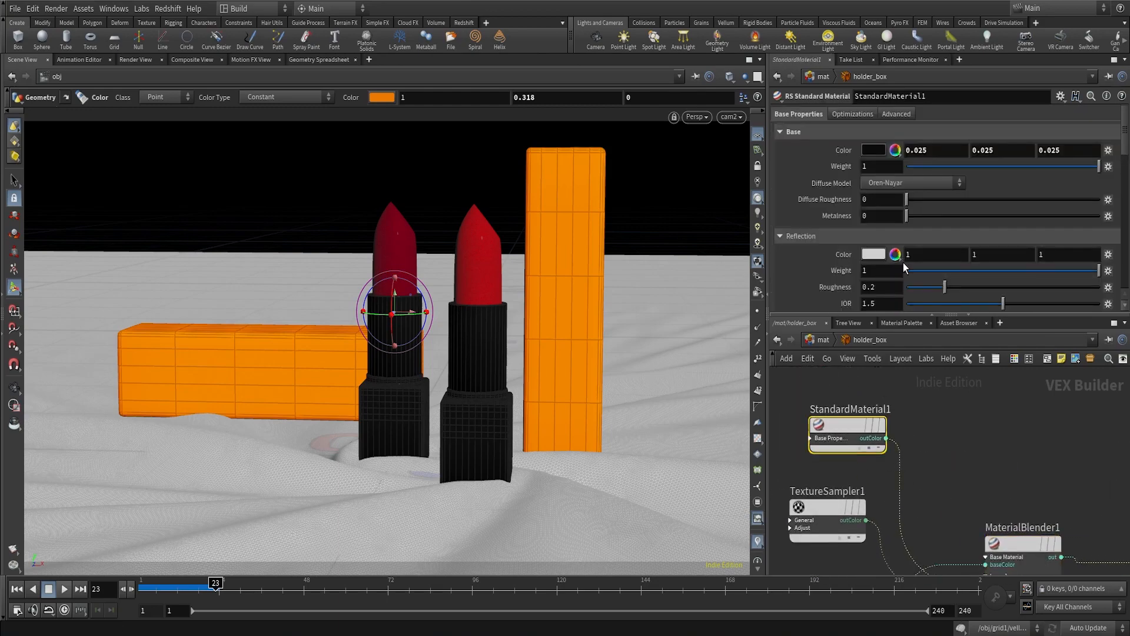
{"action": "middle_click_drag", "start_coordinate": [945, 451], "coordinate": [925, 385]}
{"action": "scroll", "coordinate": [949, 534], "scroll_direction": "up", "scroll_amount": 3}
{"action": "middle_click_drag", "start_coordinate": [910, 526], "coordinate": [935, 499]}
{"action": "scroll", "coordinate": [976, 501], "scroll_direction": "up", "scroll_amount": 3}
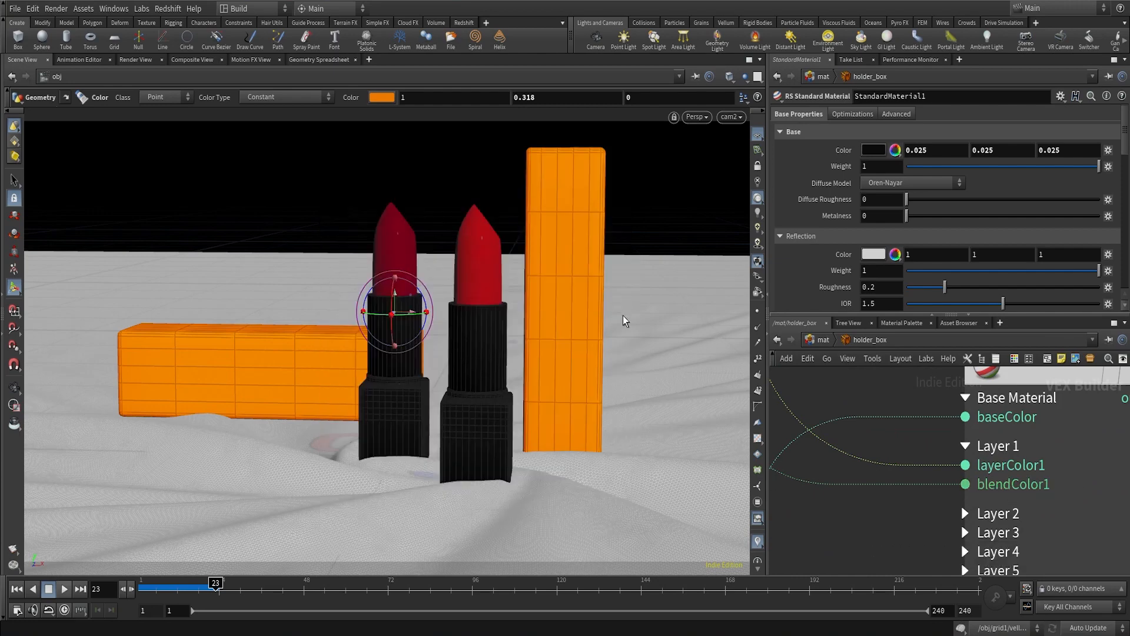
Leave the holder_box material and switch the network from mat to the obj context
{"action": "key", "text": "u"}
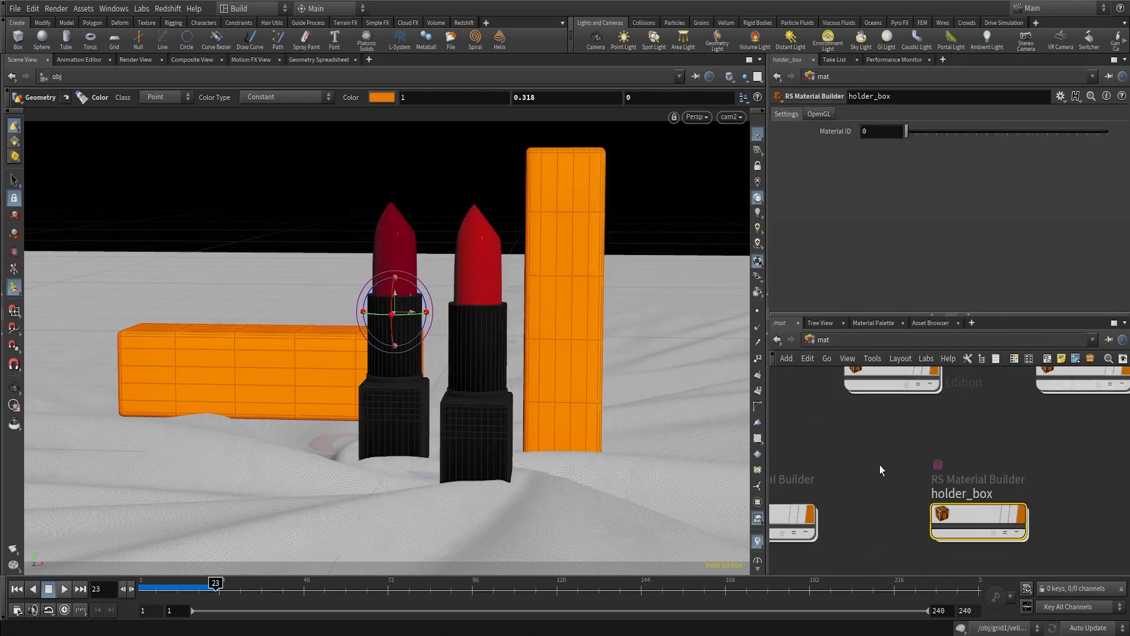
{"action": "left_click", "coordinate": [877, 339]}
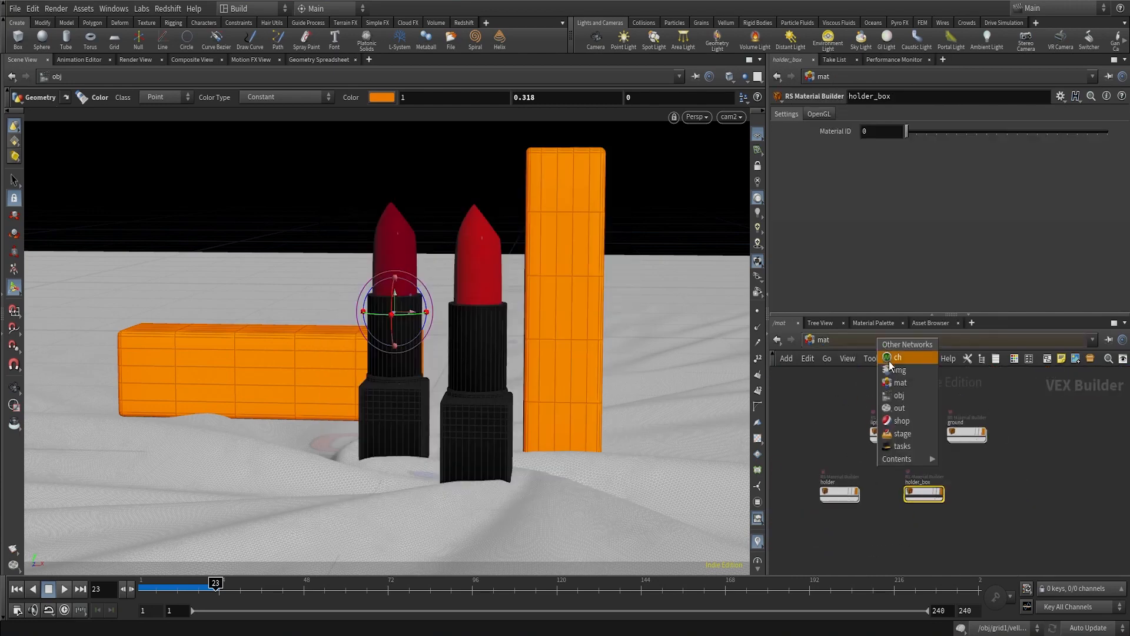
{"action": "left_click", "coordinate": [822, 384]}
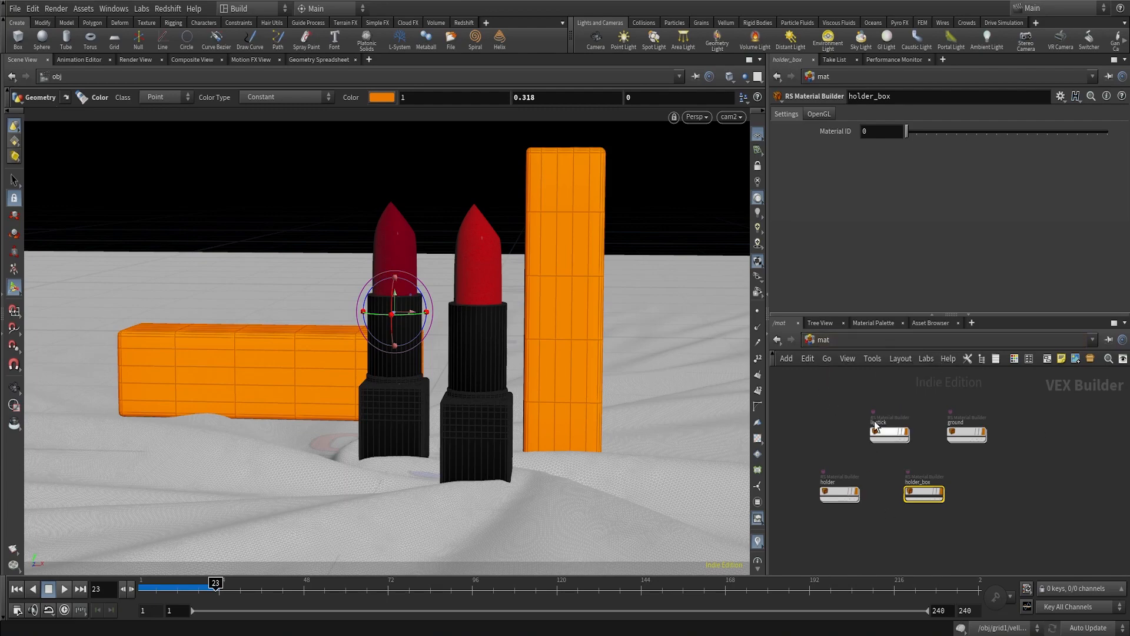
{"action": "left_click", "coordinate": [888, 335]}
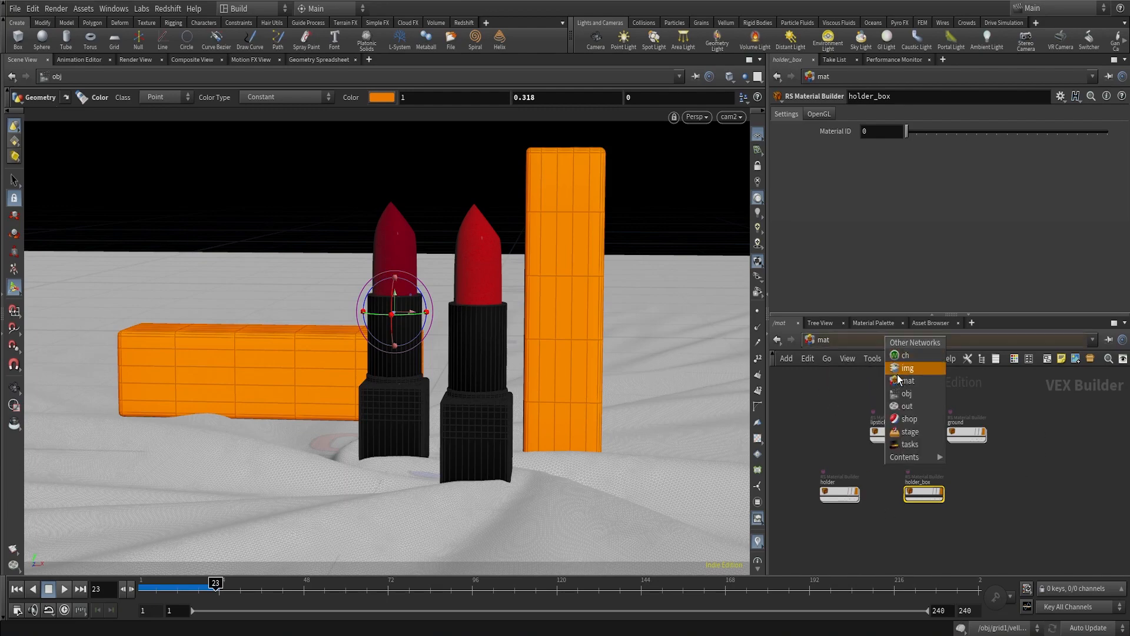
{"action": "left_click", "coordinate": [899, 394]}
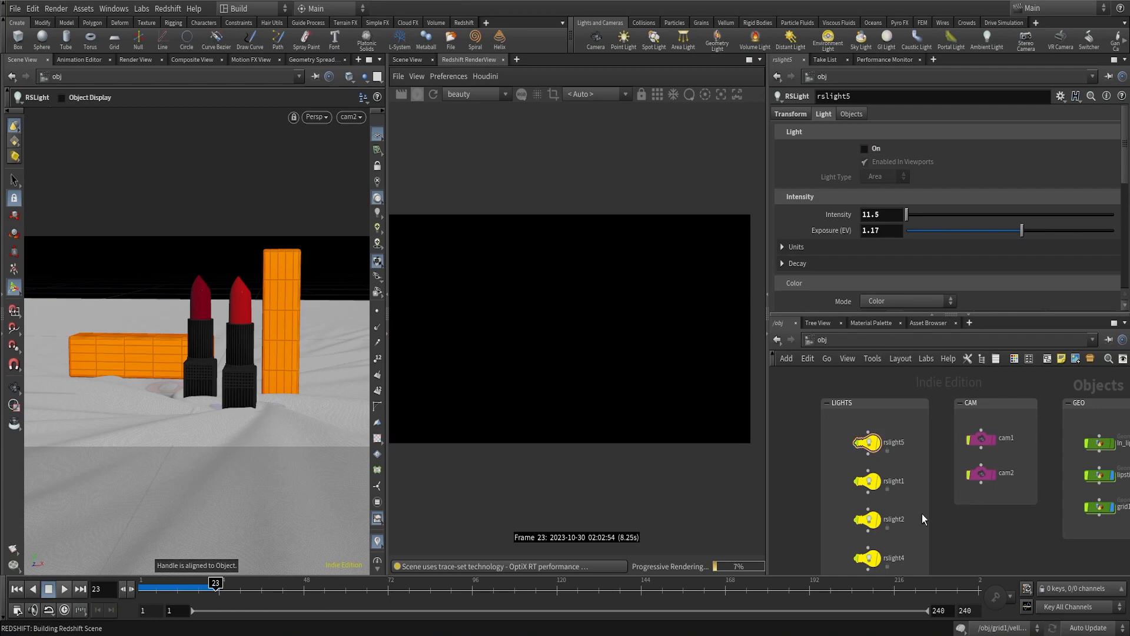
Select rslight1, enable its viewport display, and view the light's placement relative to the lipsticks
{"action": "scroll", "coordinate": [916, 501], "scroll_direction": "up", "scroll_amount": 3}
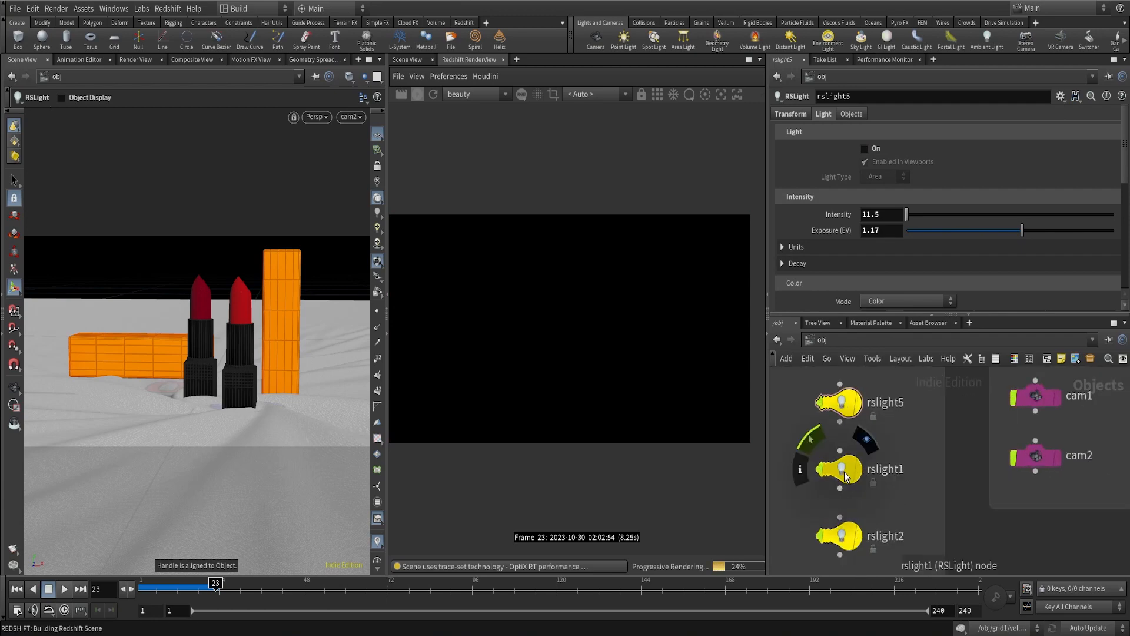
{"action": "left_click", "coordinate": [843, 471]}
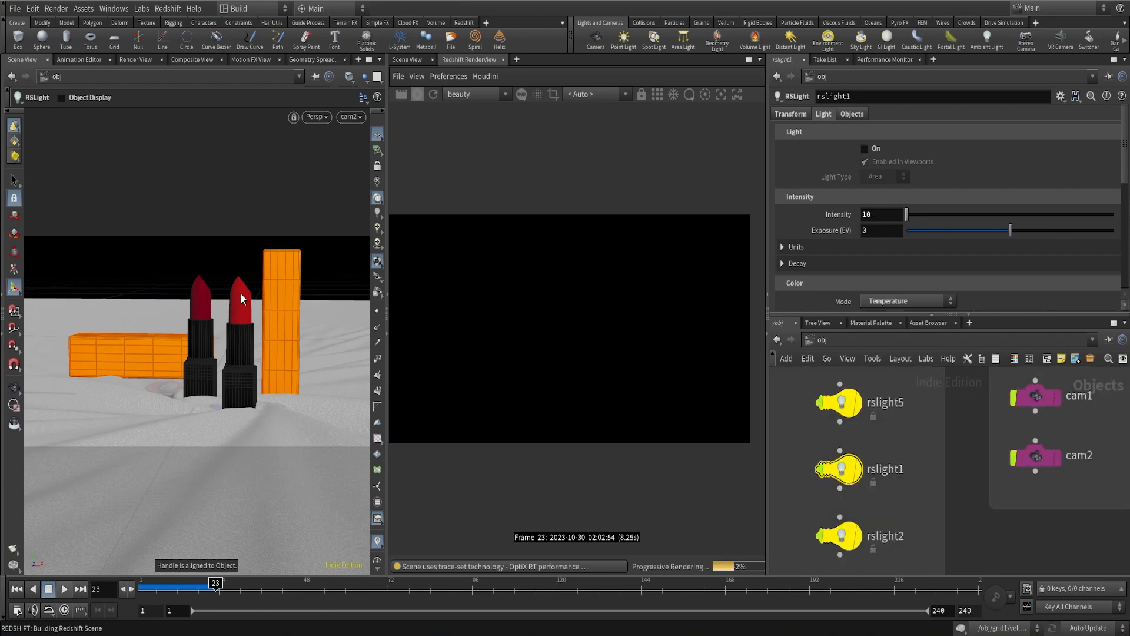
{"action": "key", "text": "Escape"}
{"action": "left_click_drag", "start_coordinate": [241, 294], "coordinate": [149, 394]}
{"action": "middle_click_drag", "start_coordinate": [149, 393], "coordinate": [203, 386]}
{"action": "right_click_drag", "start_coordinate": [203, 386], "coordinate": [291, 306]}
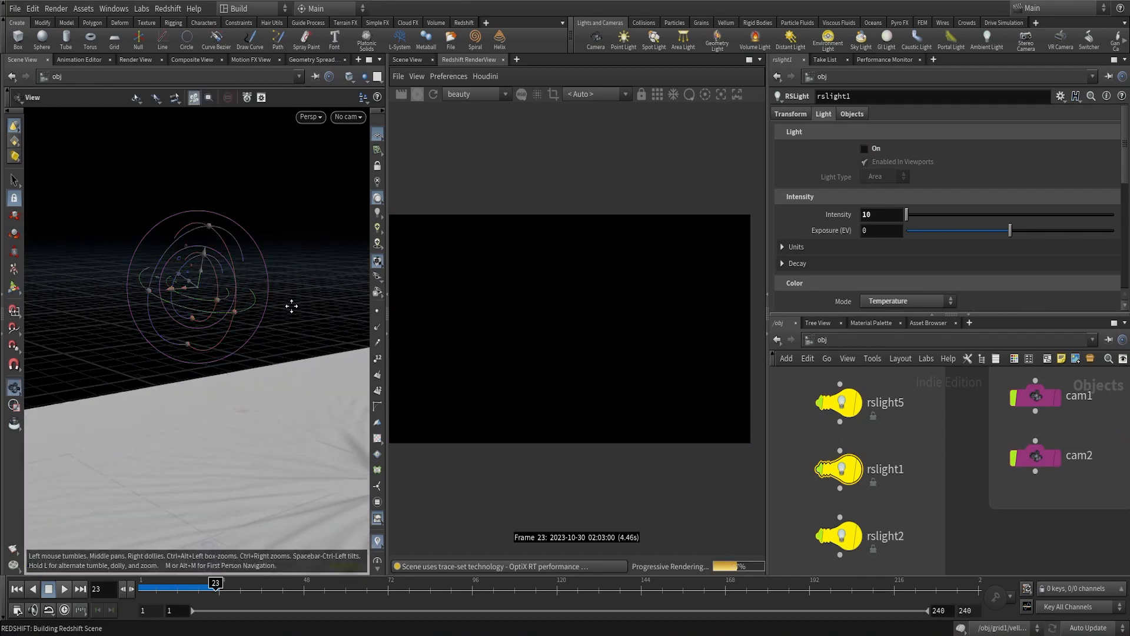
{"action": "middle_click_drag", "start_coordinate": [292, 306], "coordinate": [179, 289], "text": "alt"}
{"action": "left_click", "coordinate": [859, 474]}
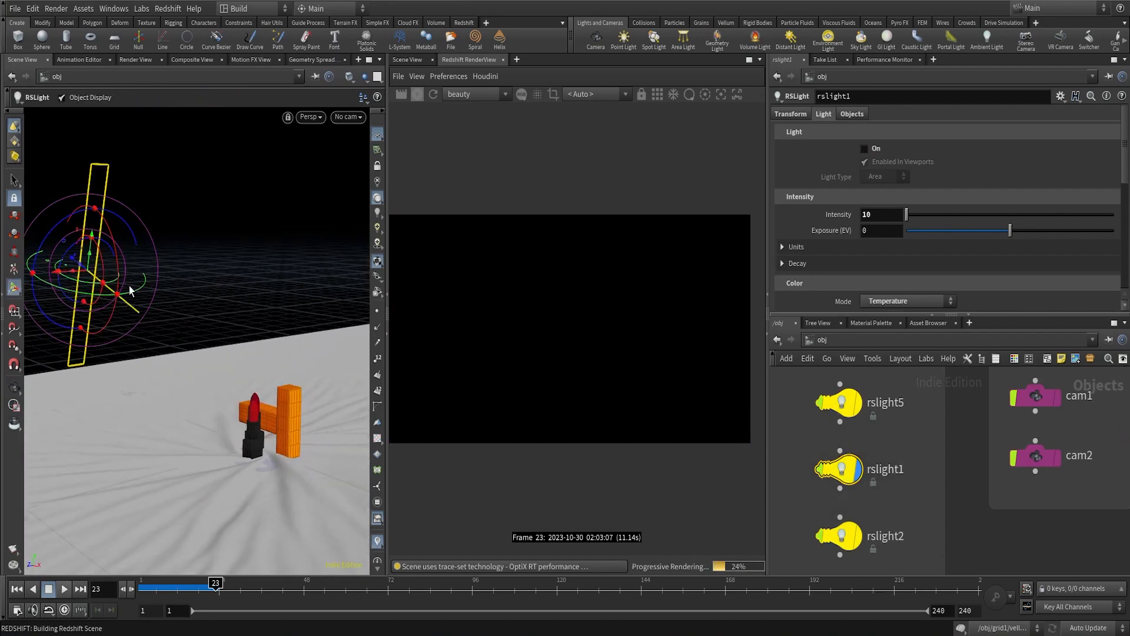
{"action": "right_click_drag", "start_coordinate": [122, 252], "coordinate": [122, 327], "text": "alt"}
{"action": "left_click_drag", "start_coordinate": [121, 328], "coordinate": [142, 339], "text": "alt"}
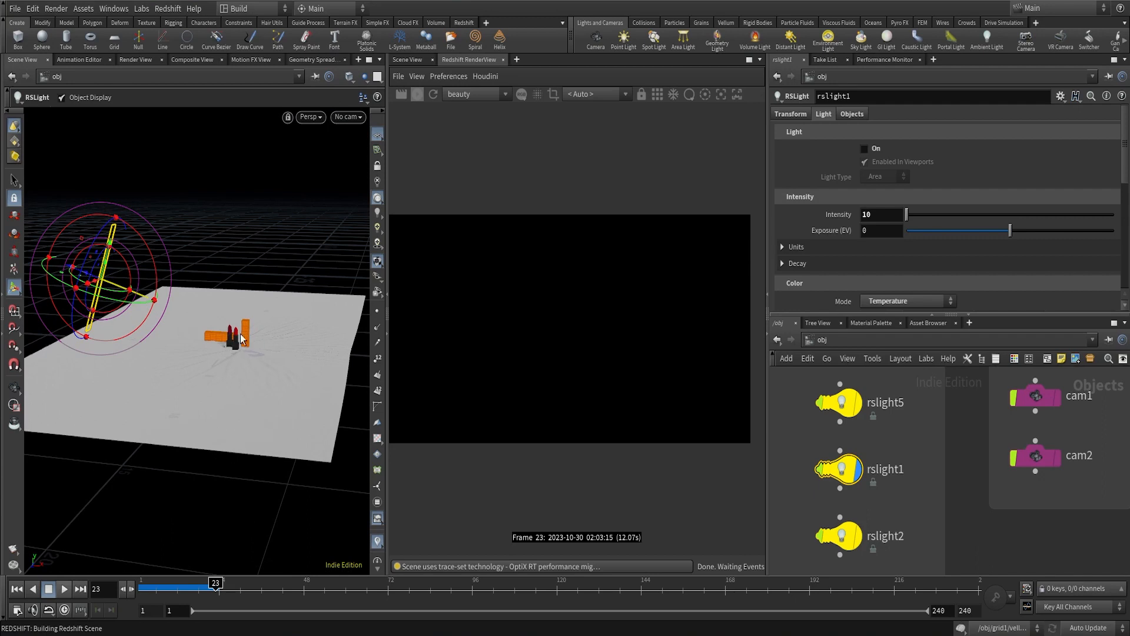
Turn on rslight1 and render the scene through cam2 and finally cam1 in the Redshift RenderView
{"action": "left_click", "coordinate": [864, 149]}
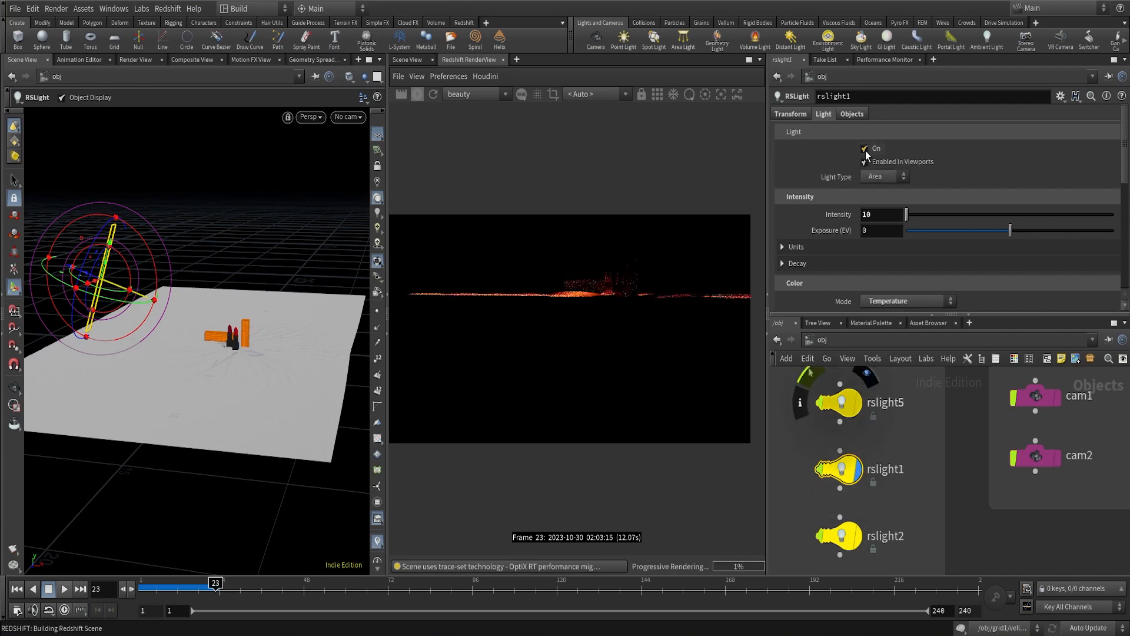
{"action": "left_click", "coordinate": [586, 96]}
{"action": "left_click", "coordinate": [588, 127]}
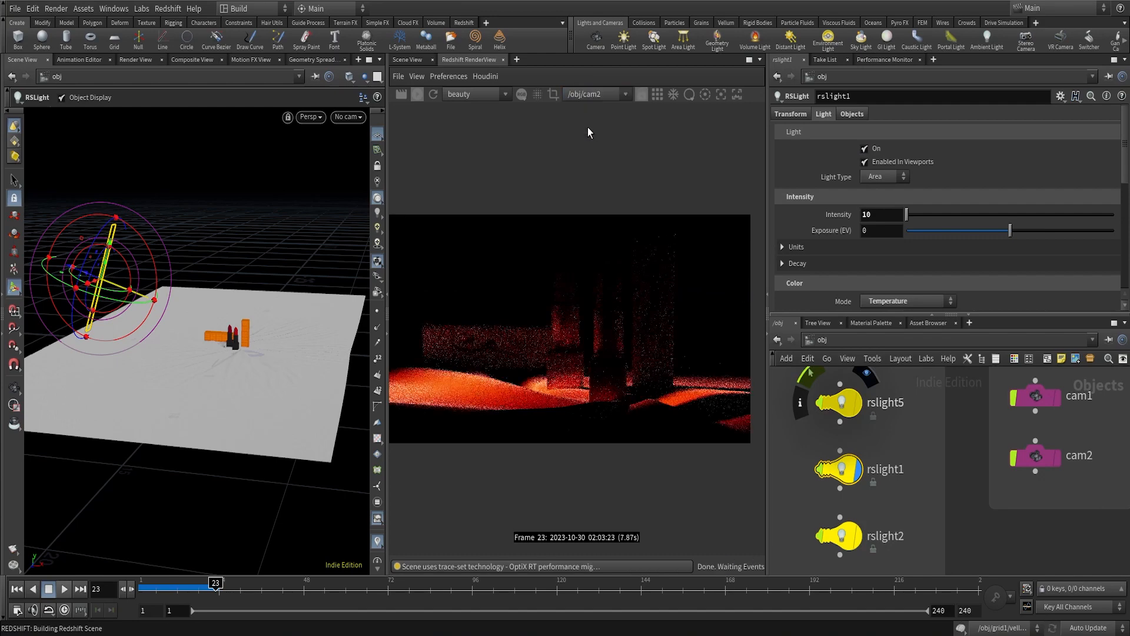
{"action": "left_click", "coordinate": [587, 96]}
{"action": "left_click", "coordinate": [588, 118]}
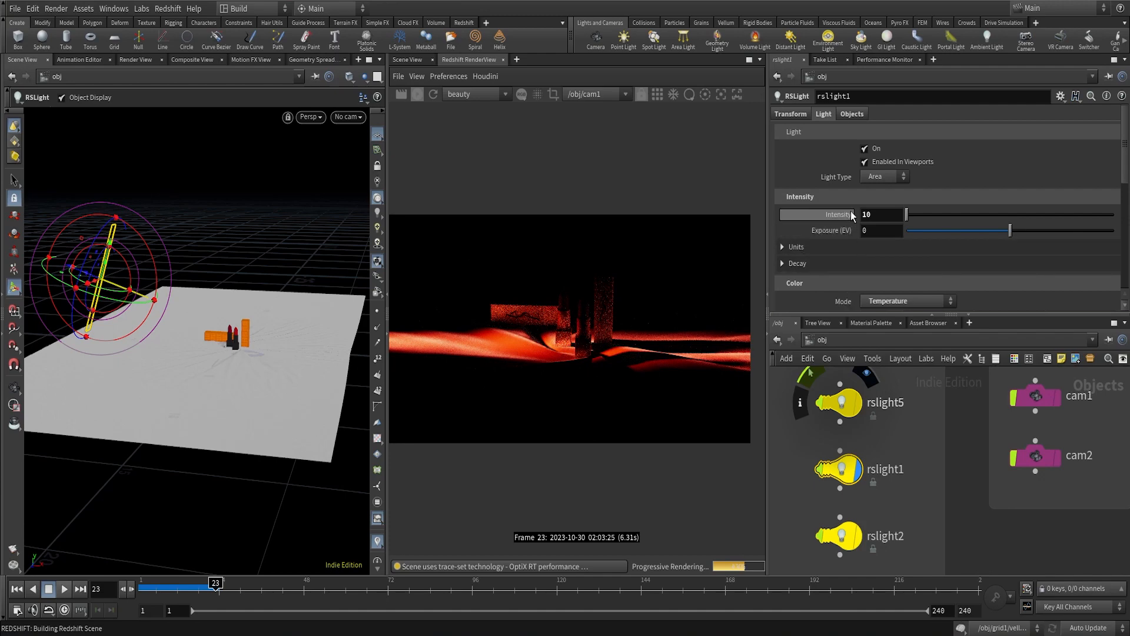
Examine rslight1's color temperature, area shape, size and spread, and inspect its angle around the scene
{"action": "scroll", "coordinate": [854, 246], "scroll_direction": "down", "scroll_amount": 8}
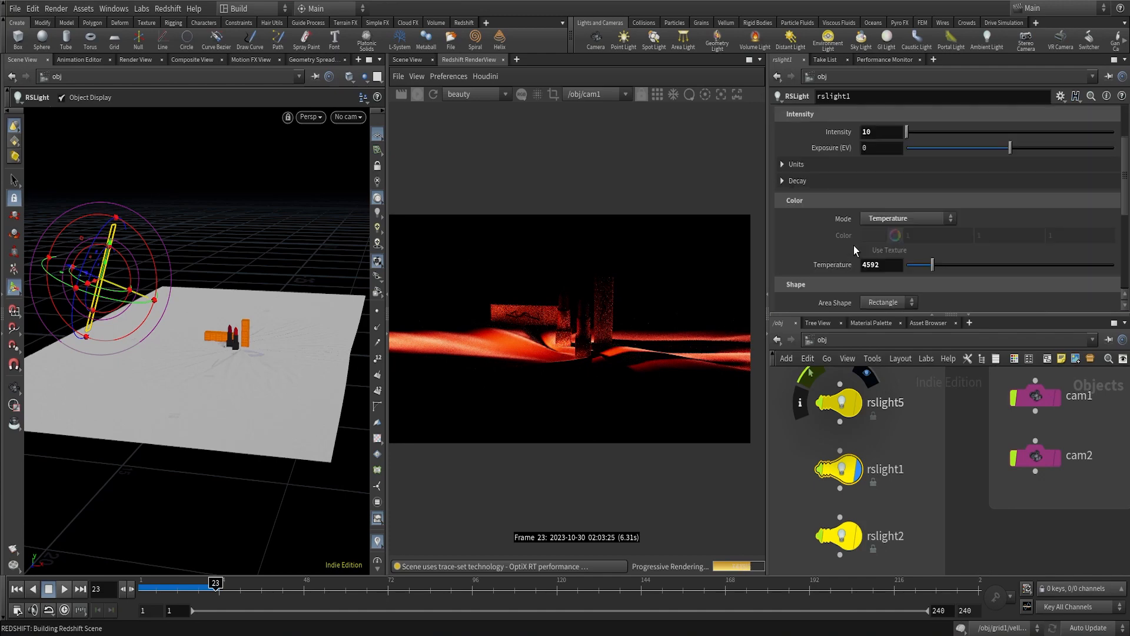
{"action": "scroll", "coordinate": [824, 266], "scroll_direction": "up", "scroll_amount": 1}
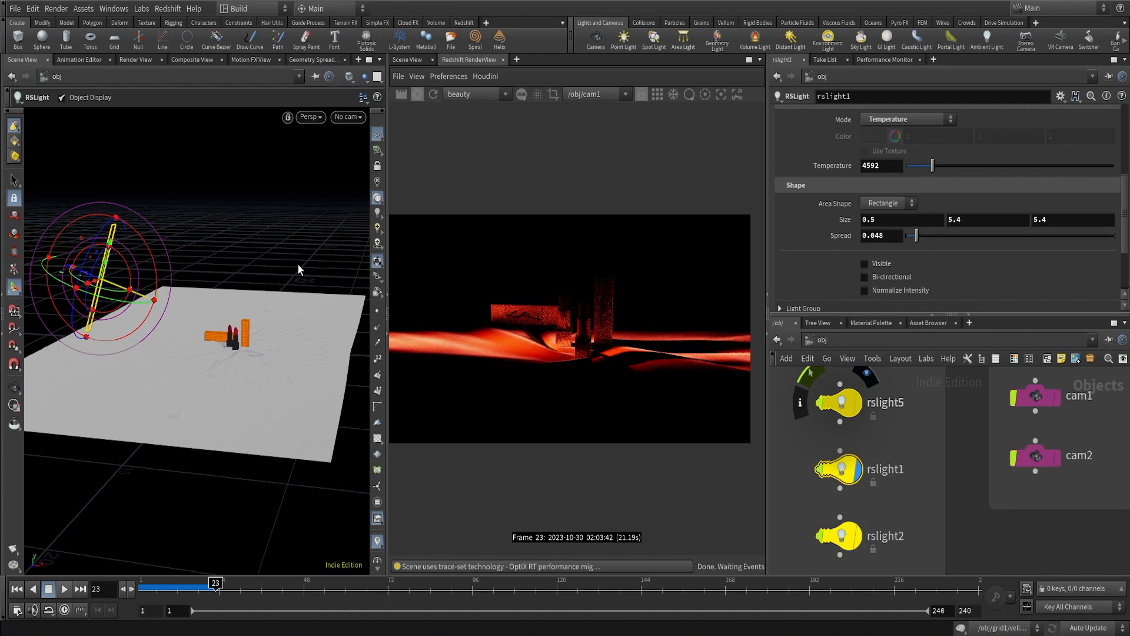
{"action": "key", "text": "Escape"}
{"action": "left_click_drag", "start_coordinate": [152, 285], "coordinate": [83, 255]}
{"action": "key", "text": "Return"}
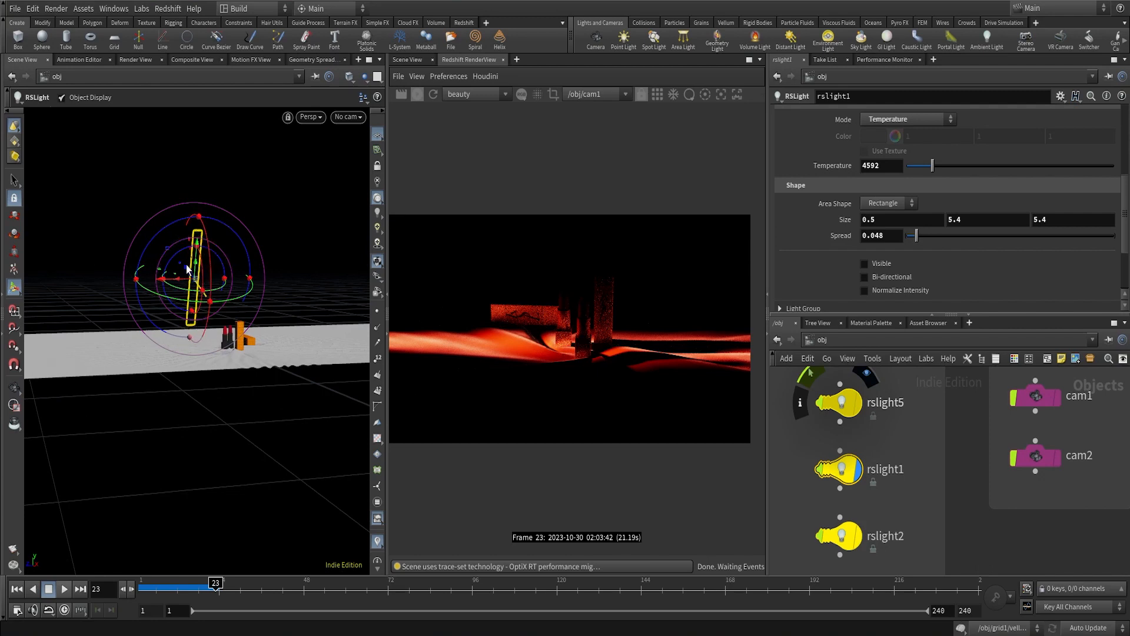
{"action": "left_click_drag", "start_coordinate": [189, 268], "coordinate": [252, 266], "text": "alt"}
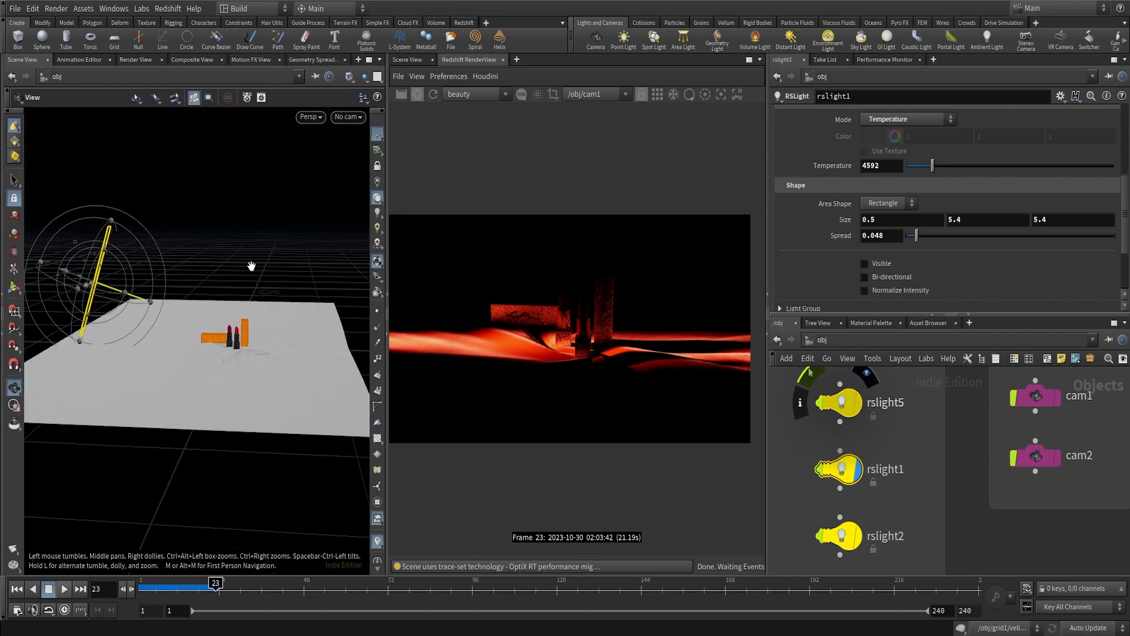
{"action": "right_click_drag", "start_coordinate": [251, 265], "coordinate": [295, 262], "text": "alt"}
Look through cam1 in the scene viewport and review rslight1's remaining light settings
{"action": "left_click", "coordinate": [349, 117]}
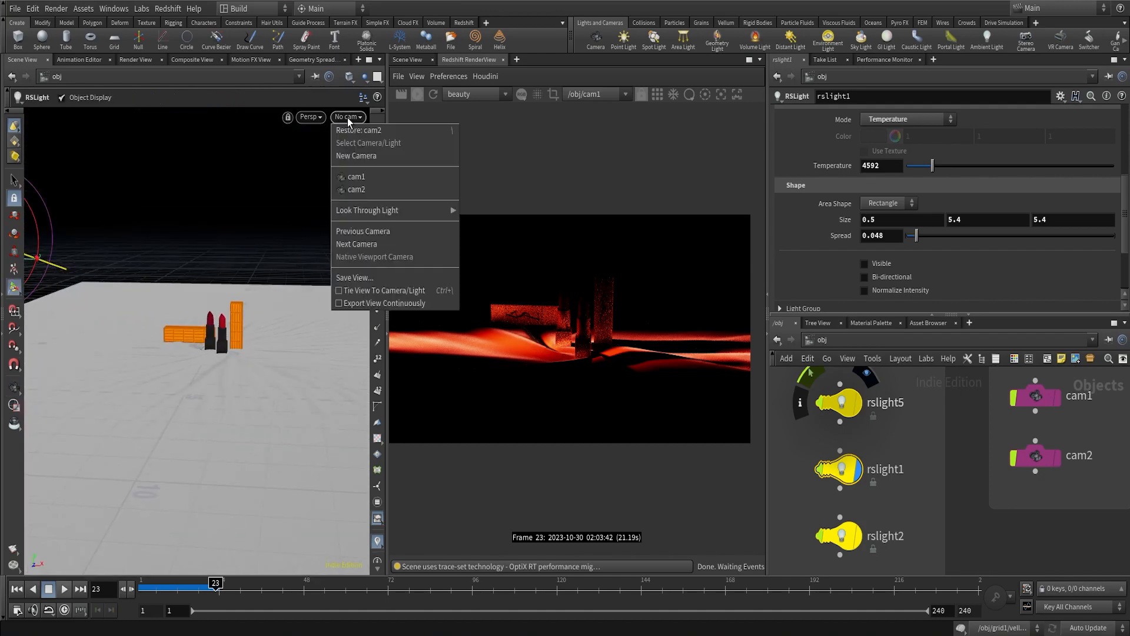
{"action": "left_click", "coordinate": [358, 187]}
{"action": "left_click", "coordinate": [351, 117]}
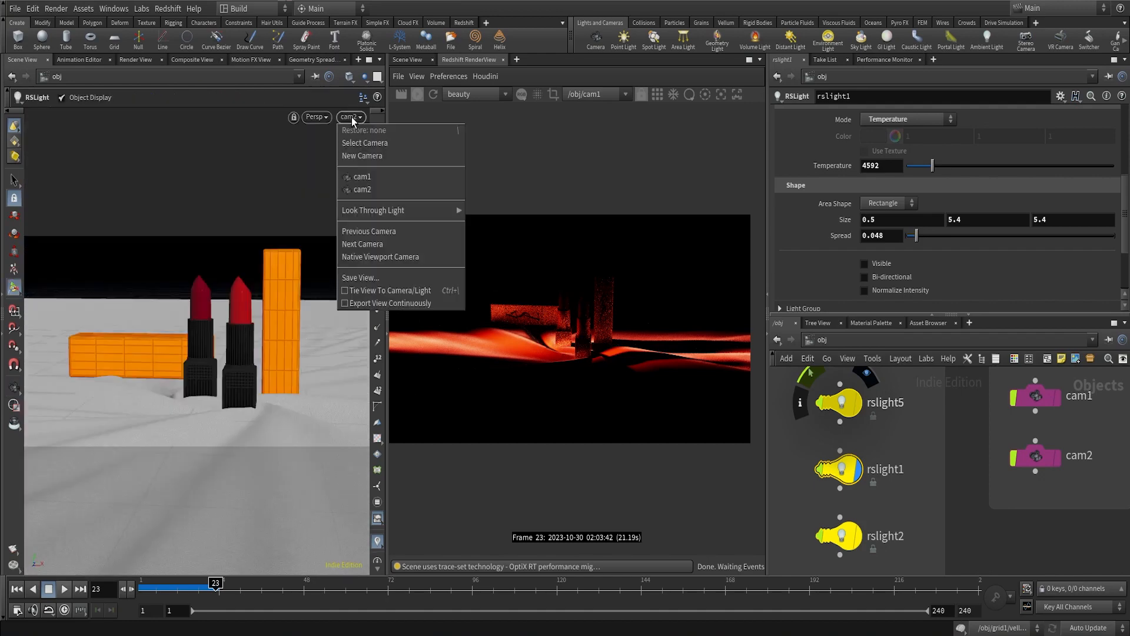
{"action": "left_click", "coordinate": [360, 179]}
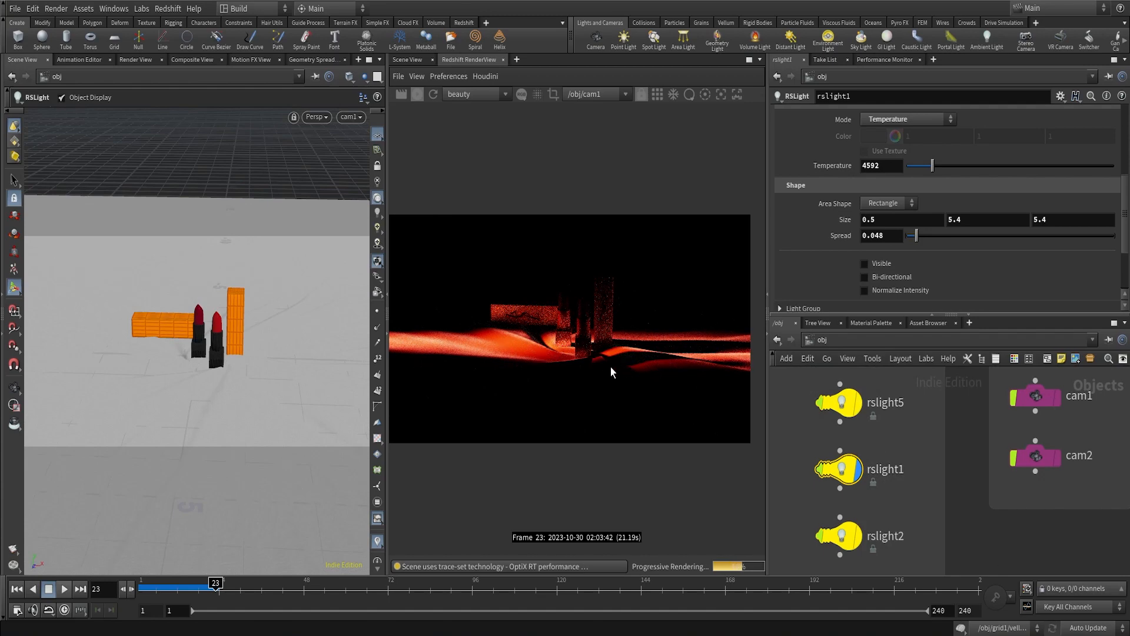
{"action": "scroll", "coordinate": [837, 246], "scroll_direction": "down", "scroll_amount": 3}
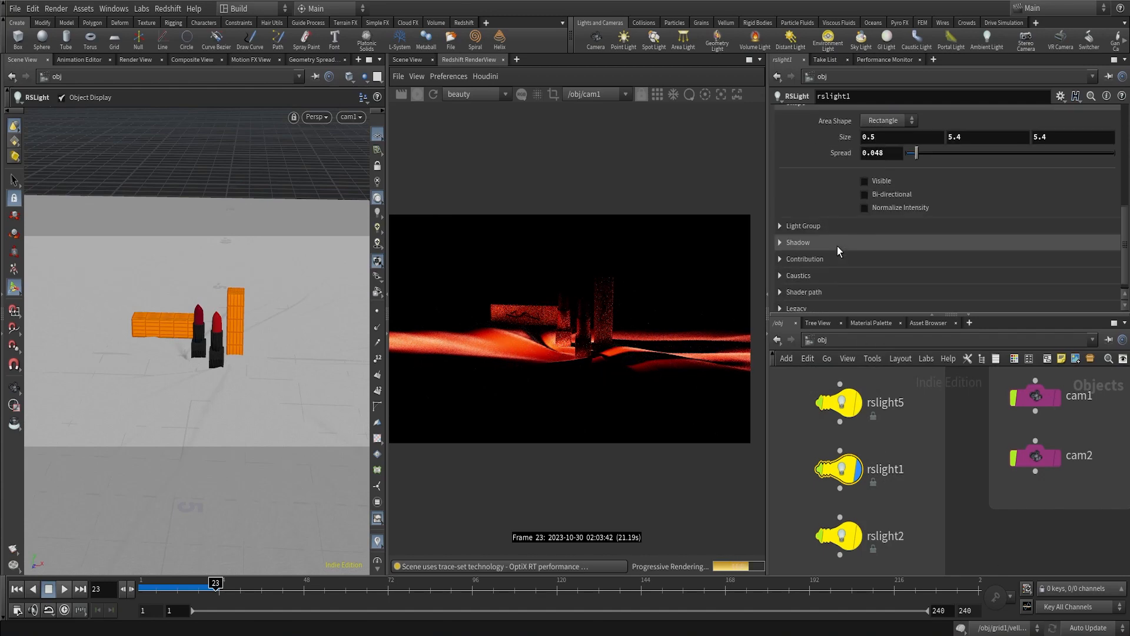
{"action": "scroll", "coordinate": [838, 253], "scroll_direction": "up", "scroll_amount": 4}
{"action": "scroll", "coordinate": [895, 479], "scroll_direction": "down", "scroll_amount": 2}
{"action": "scroll", "coordinate": [880, 489], "scroll_direction": "up", "scroll_amount": 2}
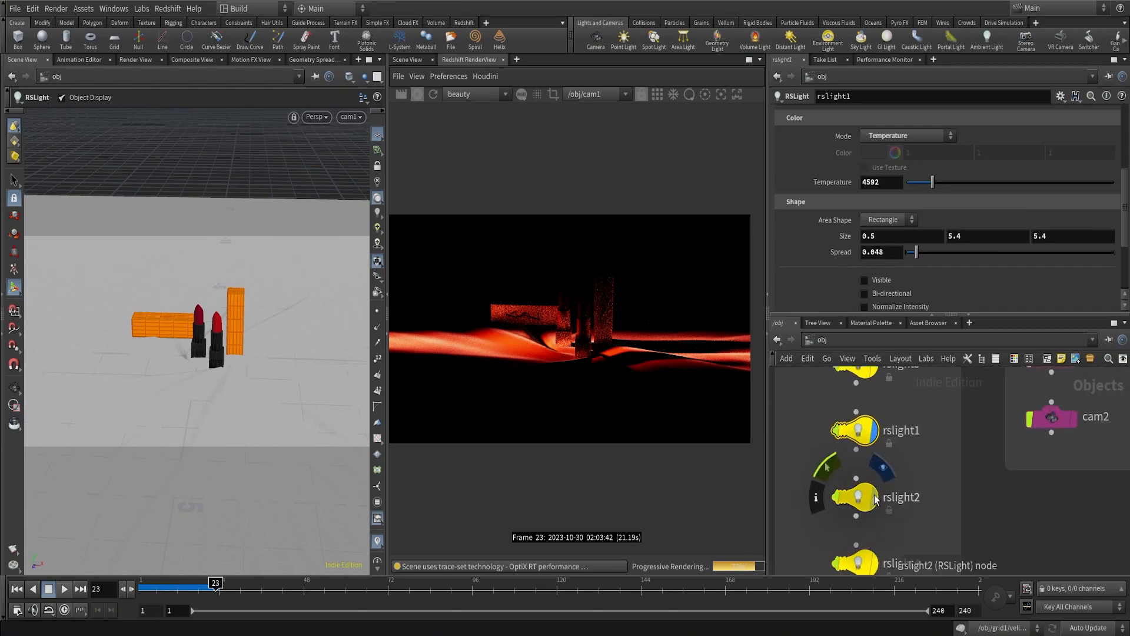
Select rslight2, enable its viewport display, and inspect the disc light's placement beside the lipsticks
{"action": "left_click", "coordinate": [866, 495]}
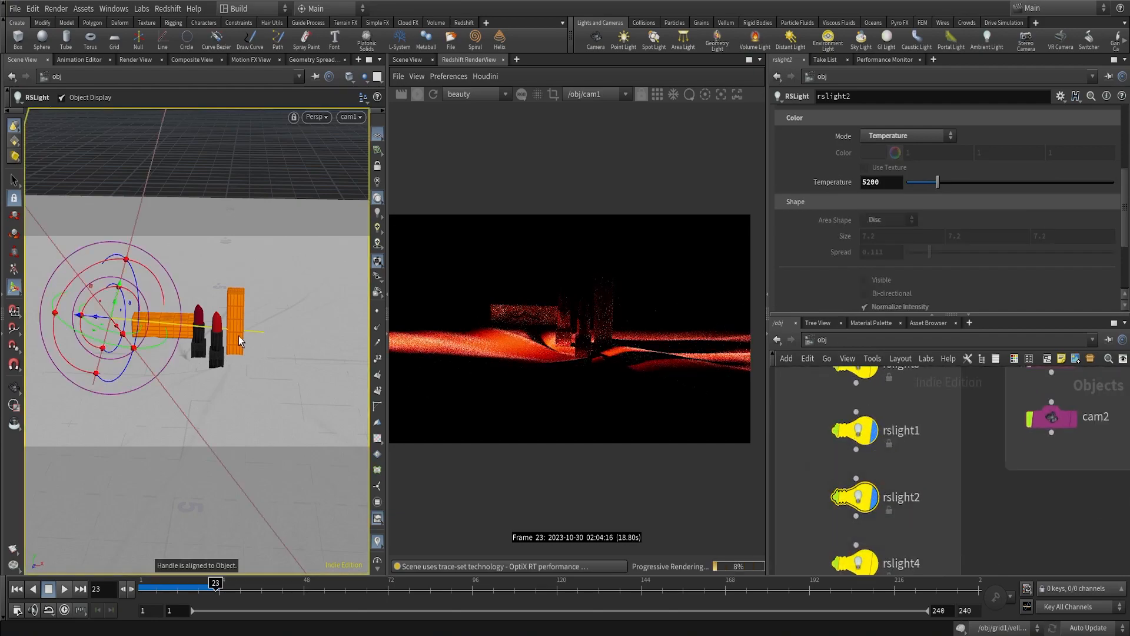
{"action": "right_click_drag", "start_coordinate": [274, 298], "coordinate": [130, 413], "text": "alt"}
{"action": "left_click_drag", "start_coordinate": [232, 349], "coordinate": [178, 350], "text": "alt"}
{"action": "right_click_drag", "start_coordinate": [227, 332], "coordinate": [288, 282], "text": "alt"}
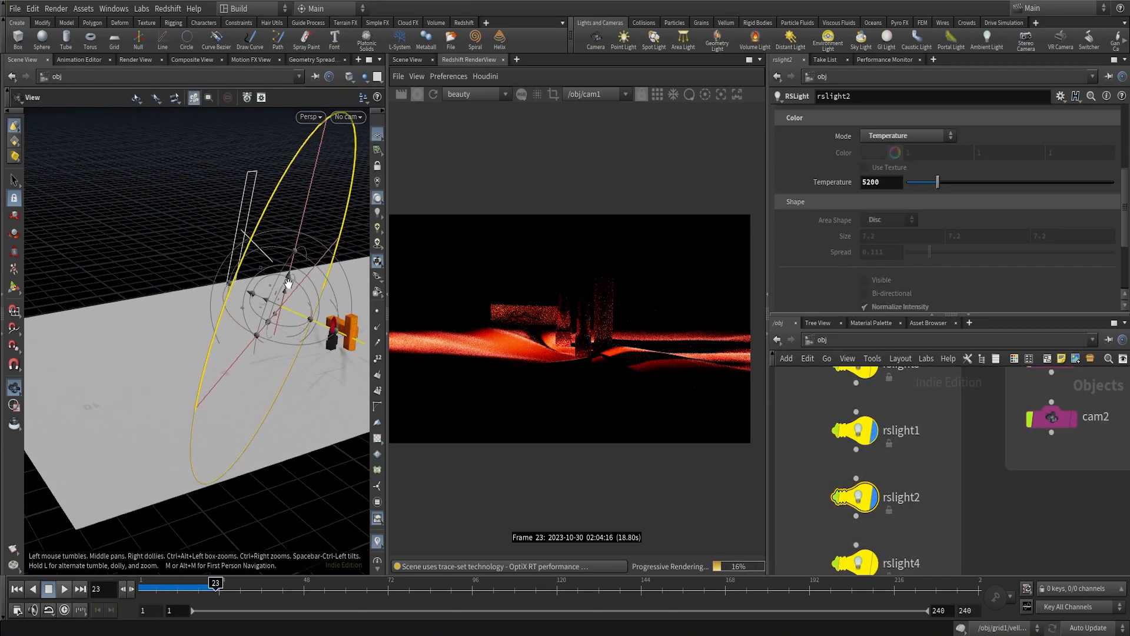
{"action": "middle_click_drag", "start_coordinate": [289, 283], "coordinate": [203, 308], "text": "alt"}
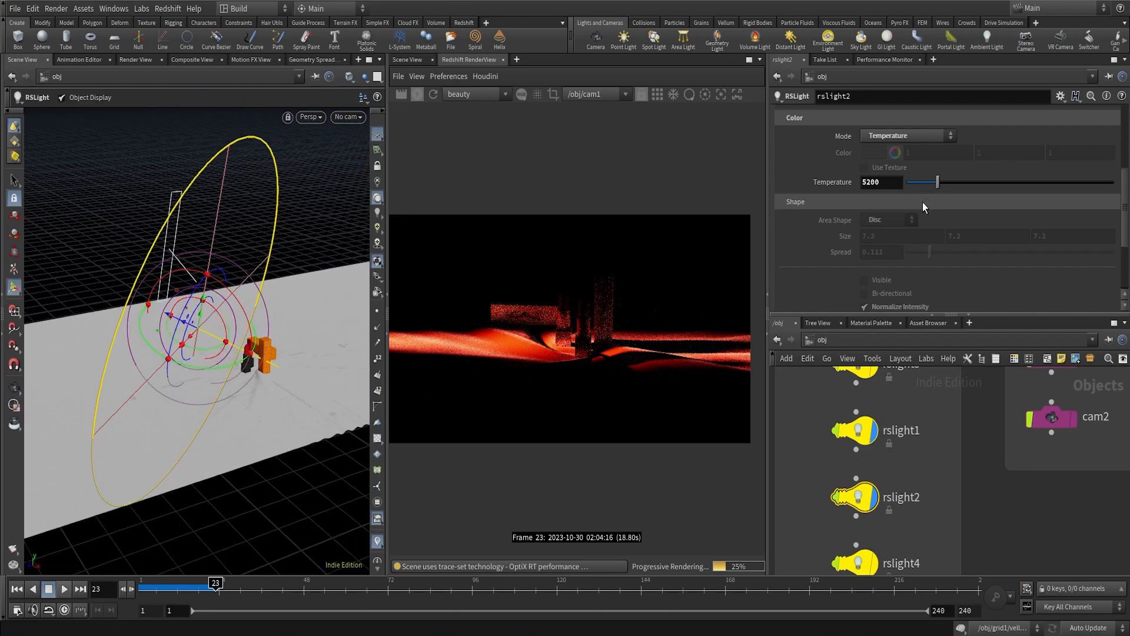
Turn on rslight2 and review its intensity, exposure and color temperature settings
{"action": "scroll", "coordinate": [899, 168], "scroll_direction": "up", "scroll_amount": 2}
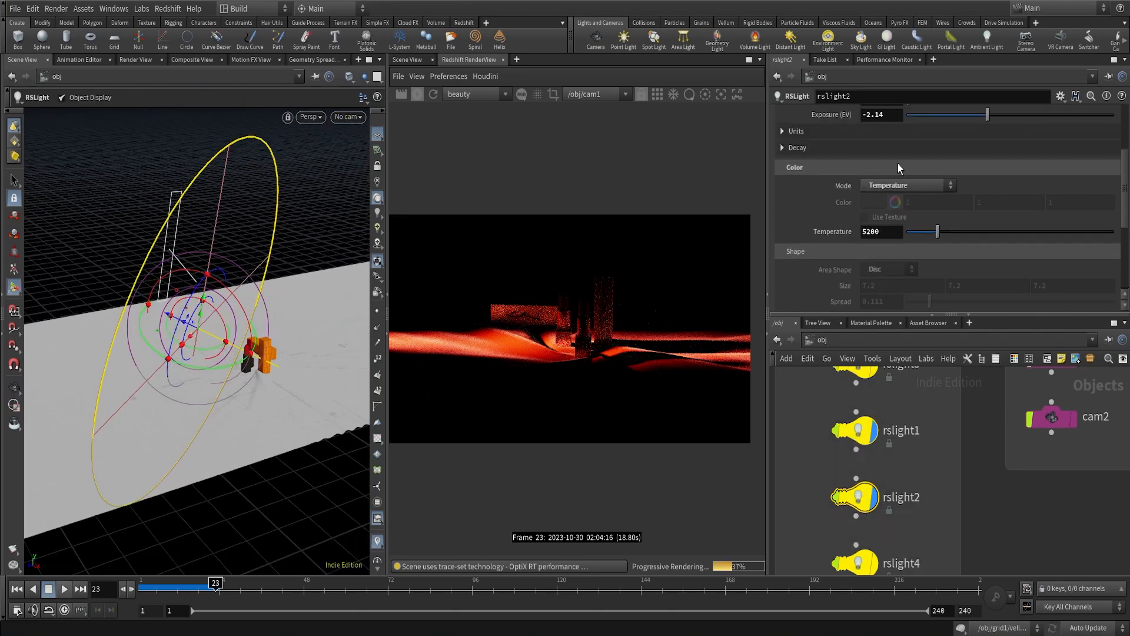
{"action": "scroll", "coordinate": [892, 188], "scroll_direction": "up", "scroll_amount": 3}
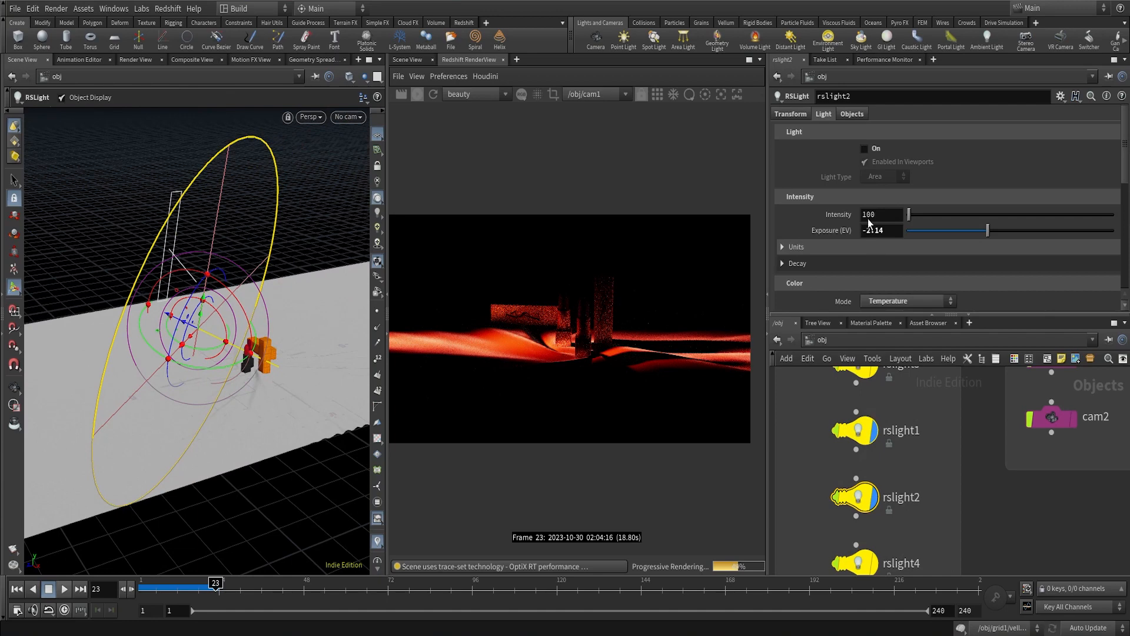
{"action": "left_click", "coordinate": [864, 150]}
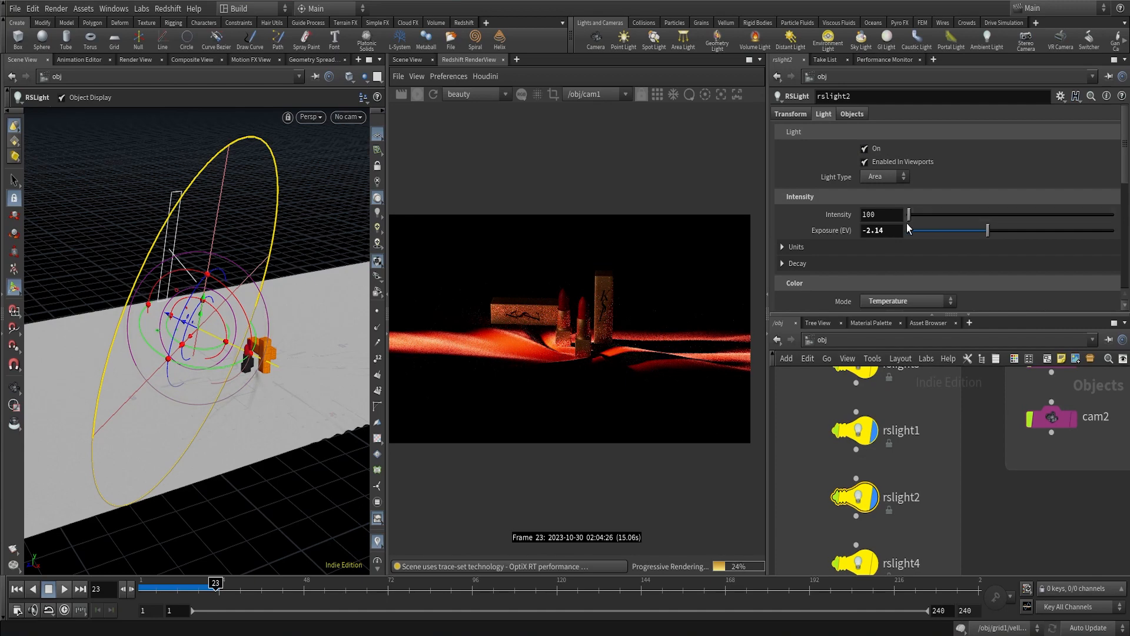
{"action": "scroll", "coordinate": [907, 228], "scroll_direction": "down", "scroll_amount": 3}
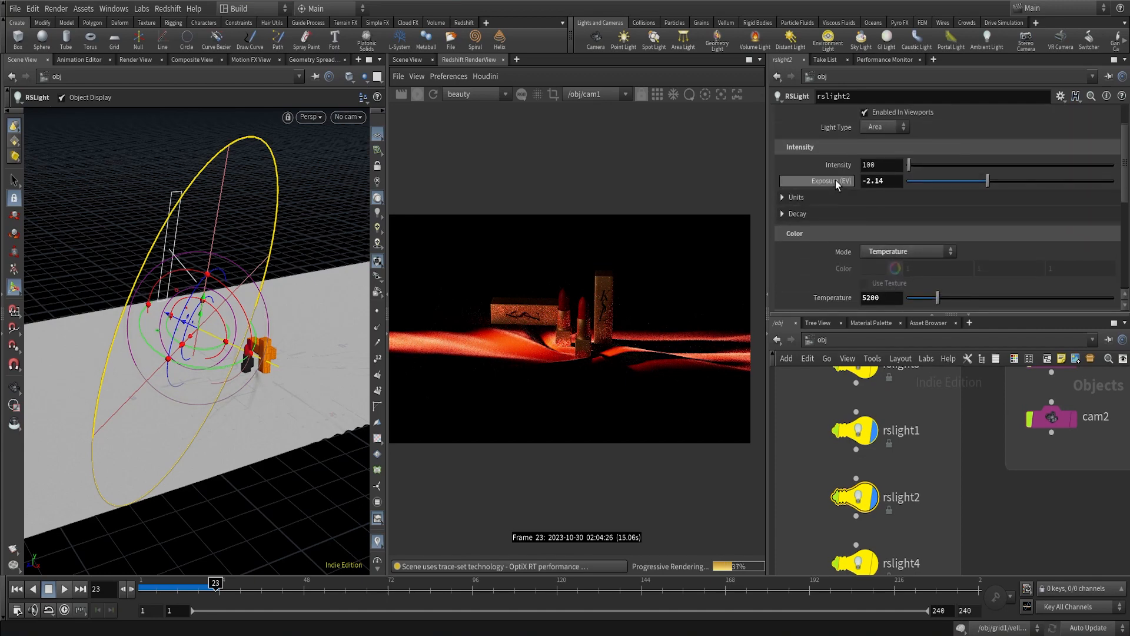
Review rslight2's color temperature, area shape, size and spread, and switch the light off to compare its effect in the render
{"action": "scroll", "coordinate": [840, 230], "scroll_direction": "down", "scroll_amount": 4}
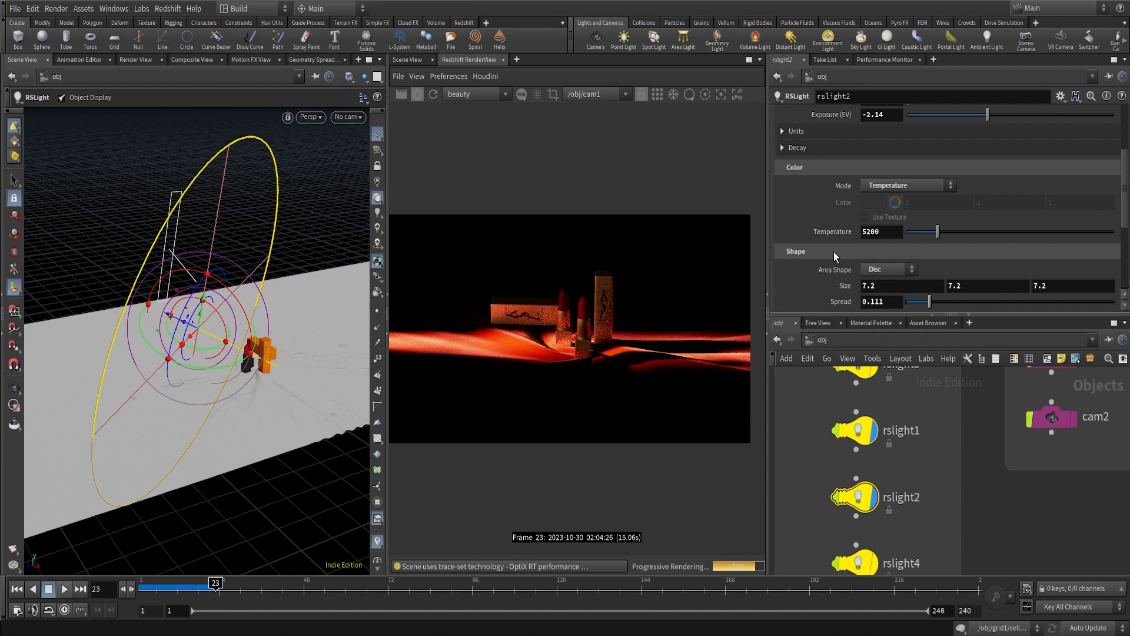
{"action": "scroll", "coordinate": [834, 252], "scroll_direction": "down", "scroll_amount": 4}
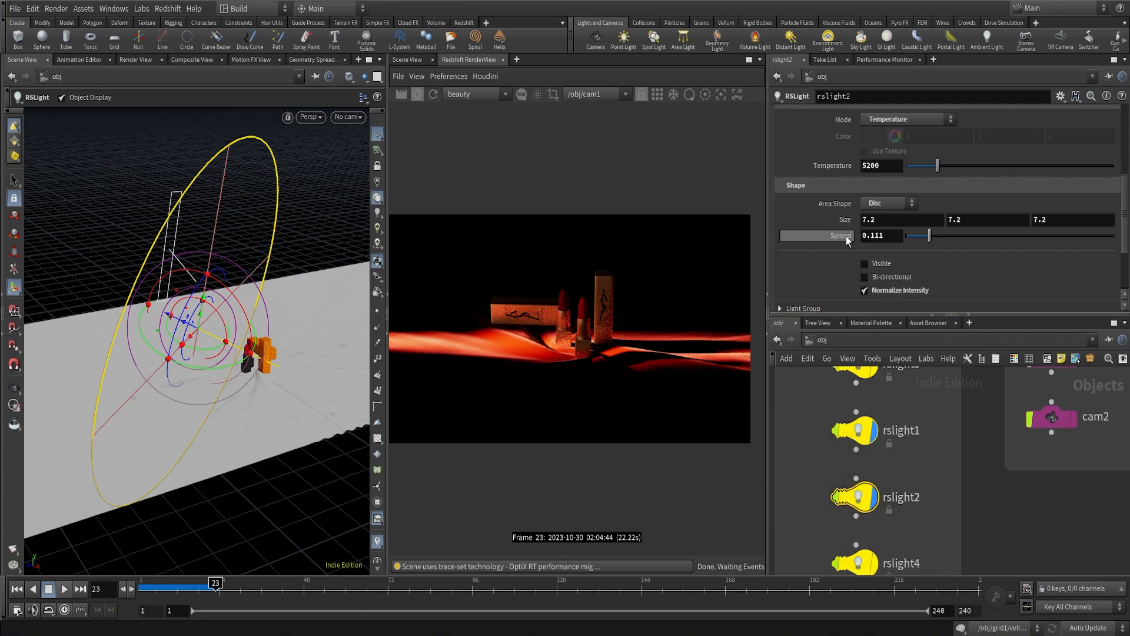
{"action": "scroll", "coordinate": [848, 203], "scroll_direction": "up", "scroll_amount": 3}
{"action": "scroll", "coordinate": [848, 203], "scroll_direction": "up", "scroll_amount": 2}
{"action": "left_click", "coordinate": [863, 149]}
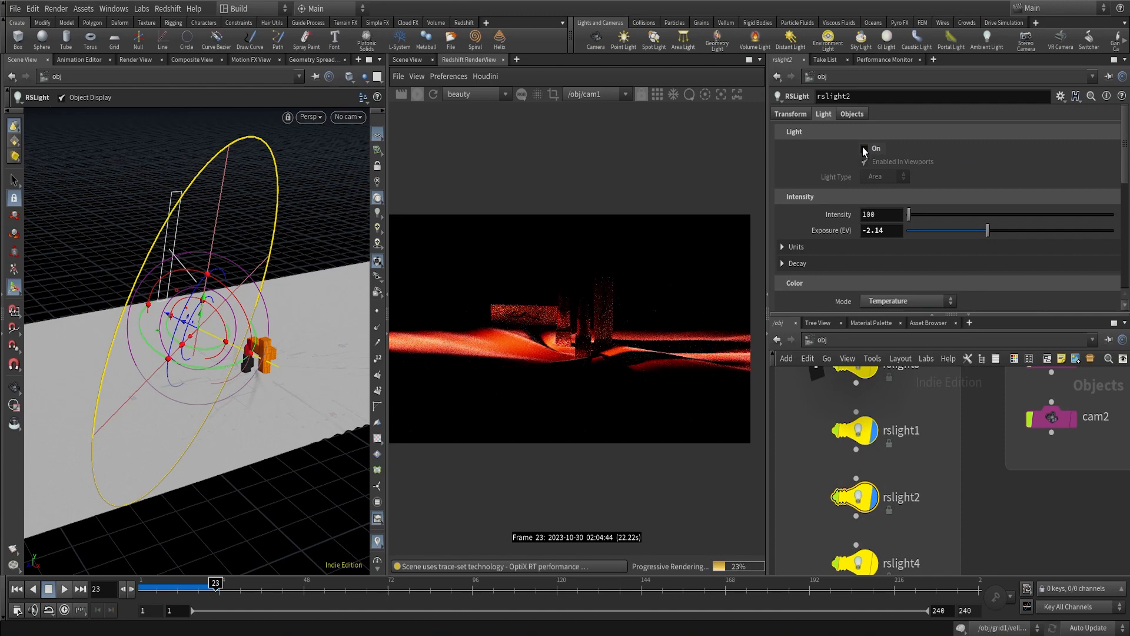
Enable the viewport display of rslight2 and rslight4, and select rslight4
{"action": "scroll", "coordinate": [871, 442], "scroll_direction": "down", "scroll_amount": 2}
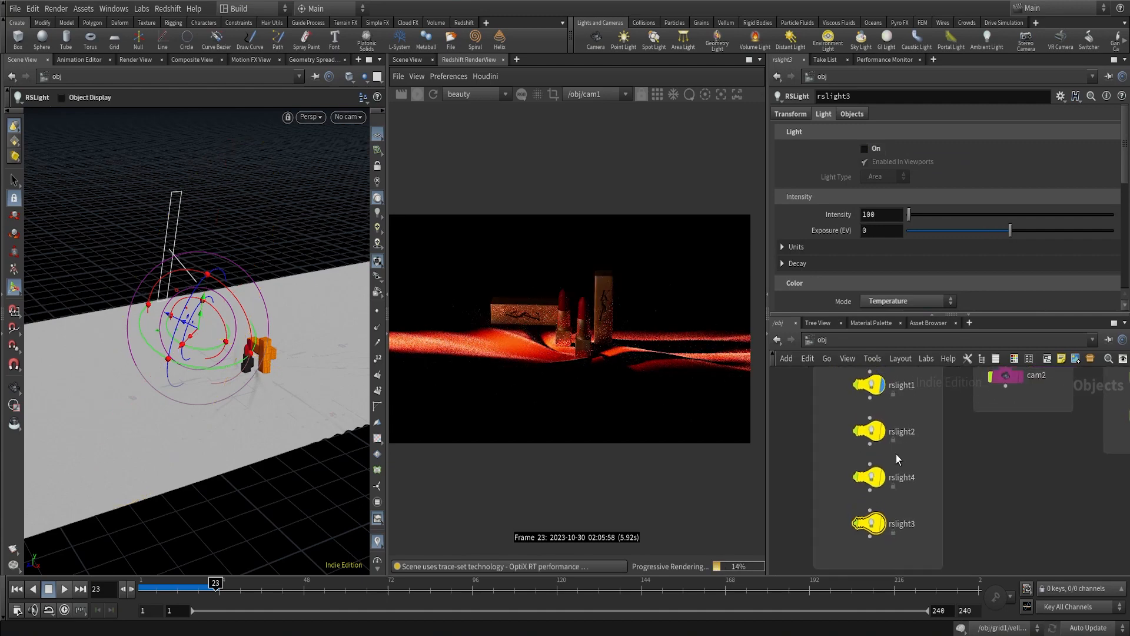
{"action": "scroll", "coordinate": [871, 471], "scroll_direction": "up", "scroll_amount": 2}
{"action": "left_click", "coordinate": [859, 544]}
{"action": "scroll", "coordinate": [883, 481], "scroll_direction": "up", "scroll_amount": 1}
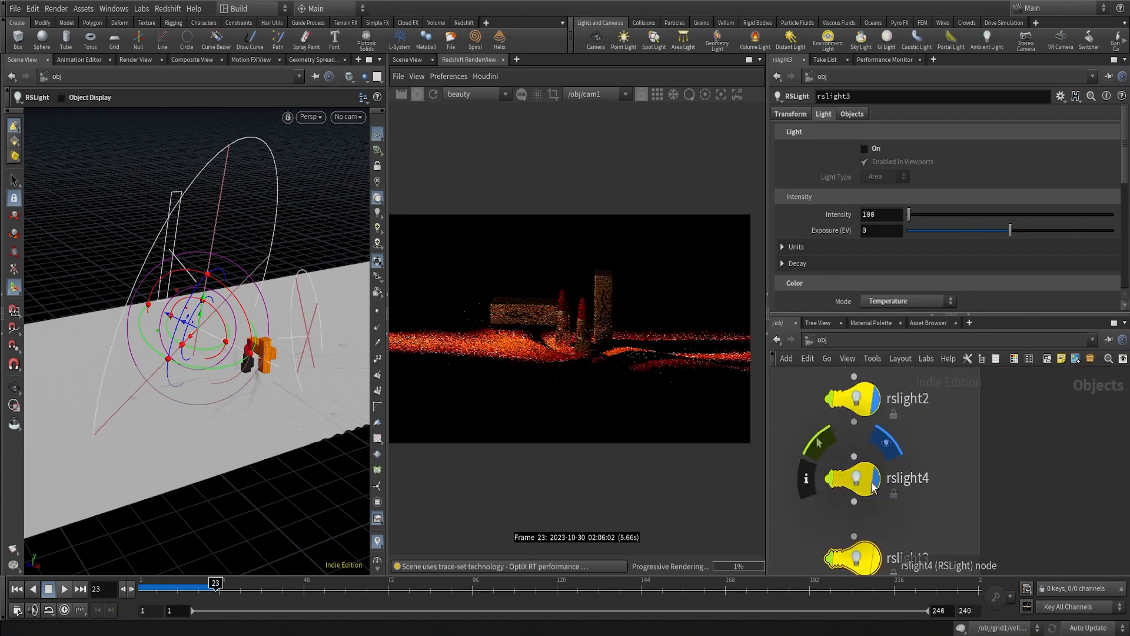
{"action": "left_click", "coordinate": [845, 480]}
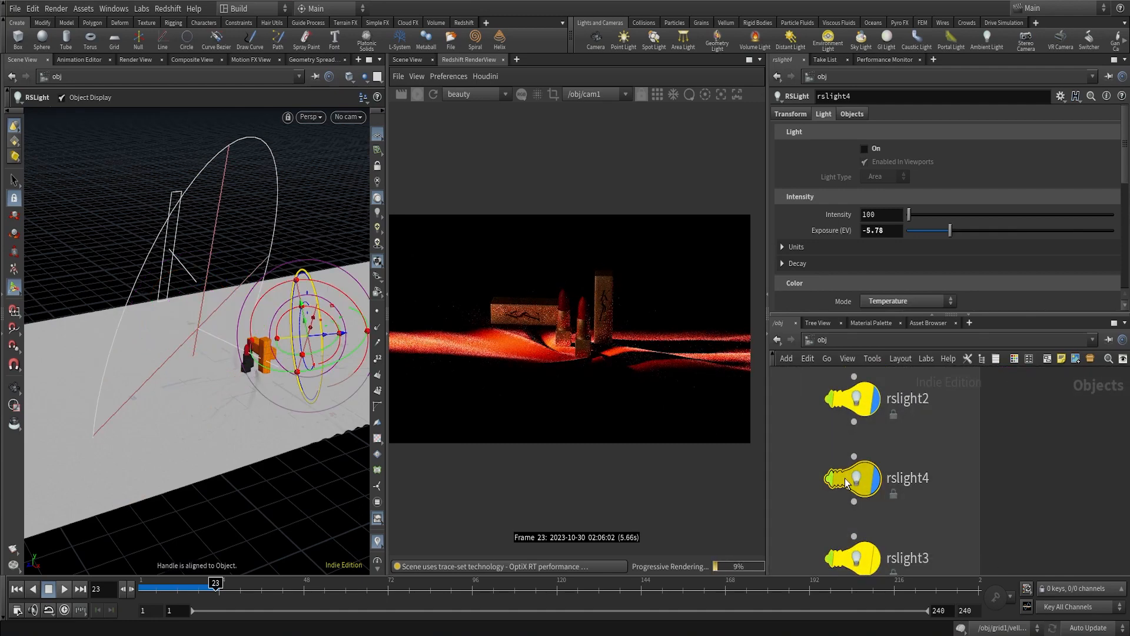
Inspect rslight4's placement around the lipsticks and boxes from several angles, undoing any accidental move of the light
{"action": "mouse_move", "coordinate": [867, 474]}
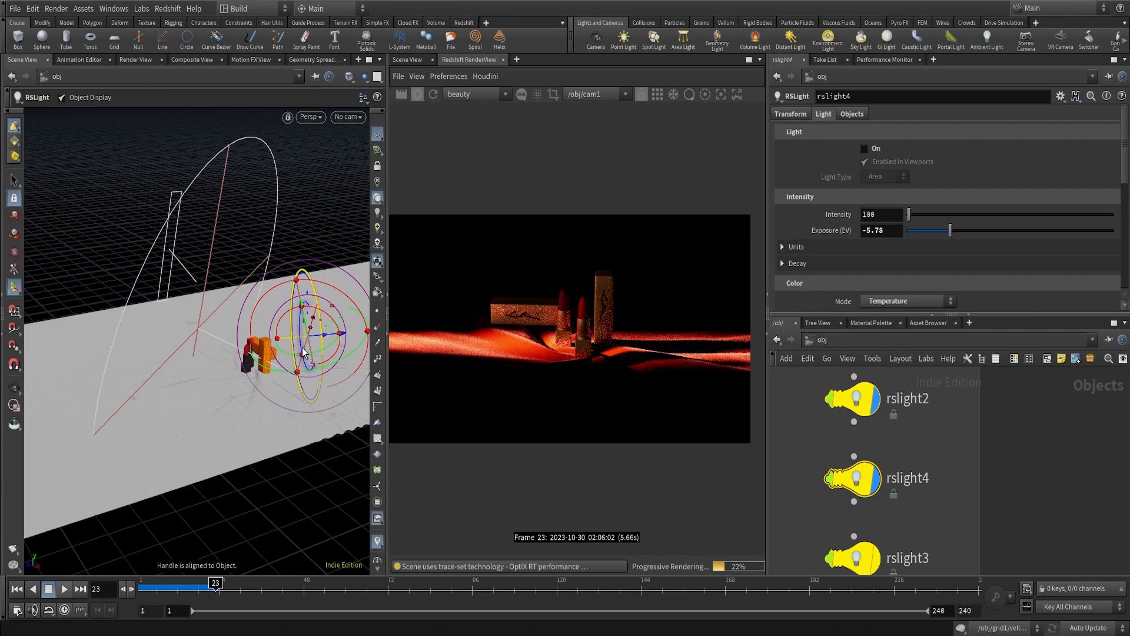
{"action": "left_click_drag", "start_coordinate": [303, 347], "coordinate": [361, 320]}
{"action": "key", "text": "ctrl+z"}
{"action": "scroll", "coordinate": [276, 334], "scroll_direction": "up", "scroll_amount": 5}
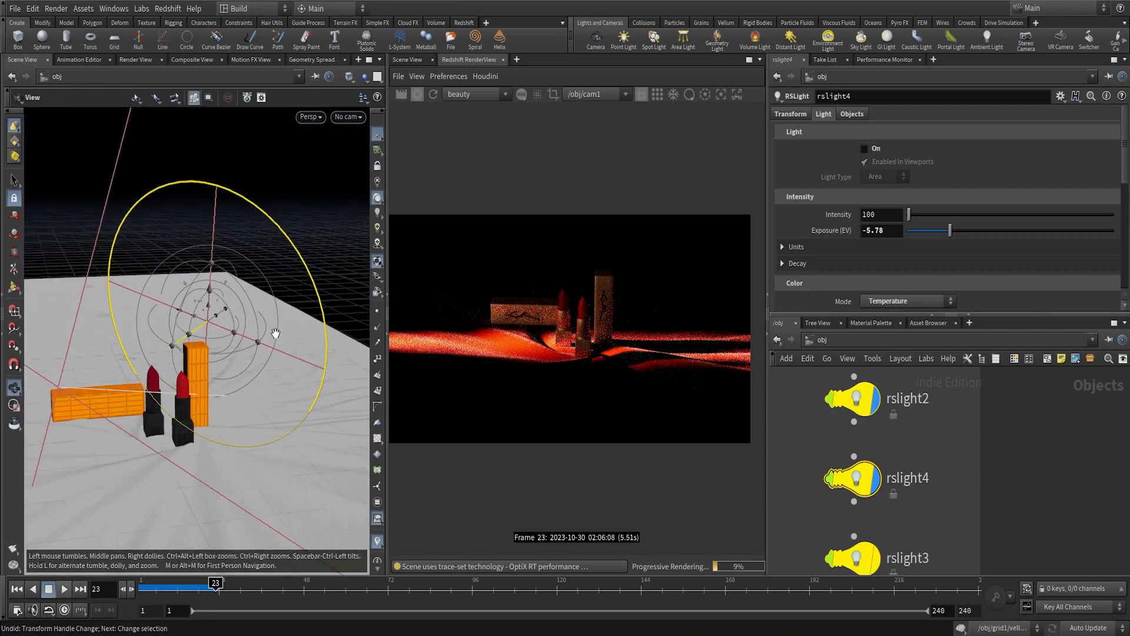
{"action": "left_click_drag", "start_coordinate": [275, 334], "coordinate": [235, 396]}
{"action": "scroll", "coordinate": [156, 381], "scroll_direction": "down", "scroll_amount": 5}
{"action": "middle_click_drag", "start_coordinate": [156, 381], "coordinate": [120, 389]}
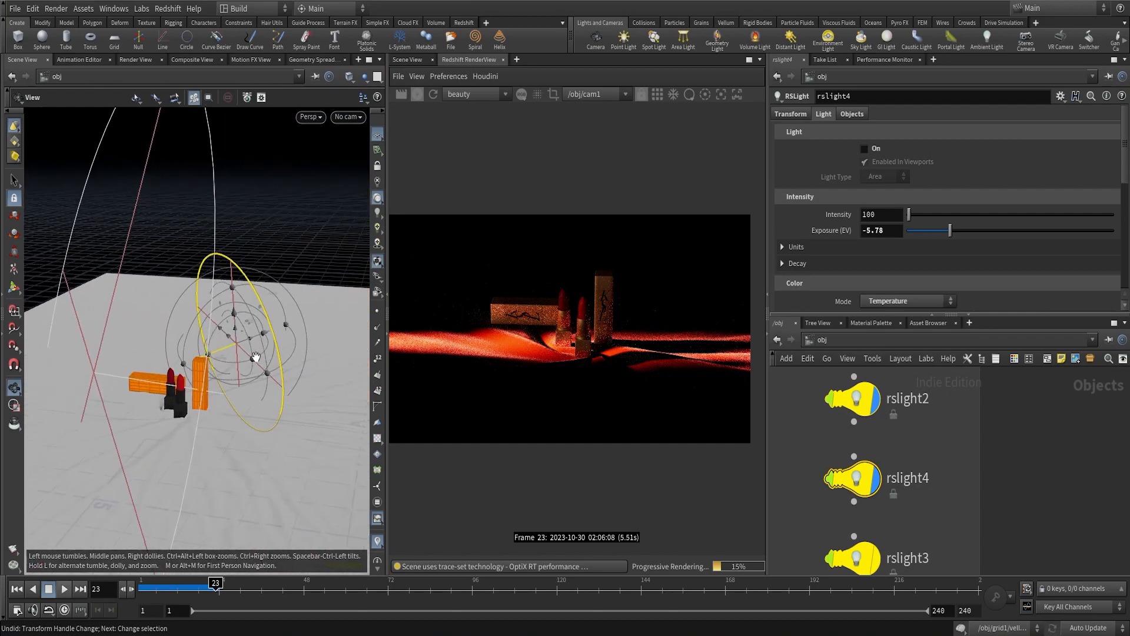
{"action": "left_click_drag", "start_coordinate": [255, 356], "coordinate": [170, 370]}
{"action": "scroll", "coordinate": [274, 340], "scroll_direction": "up", "scroll_amount": 5}
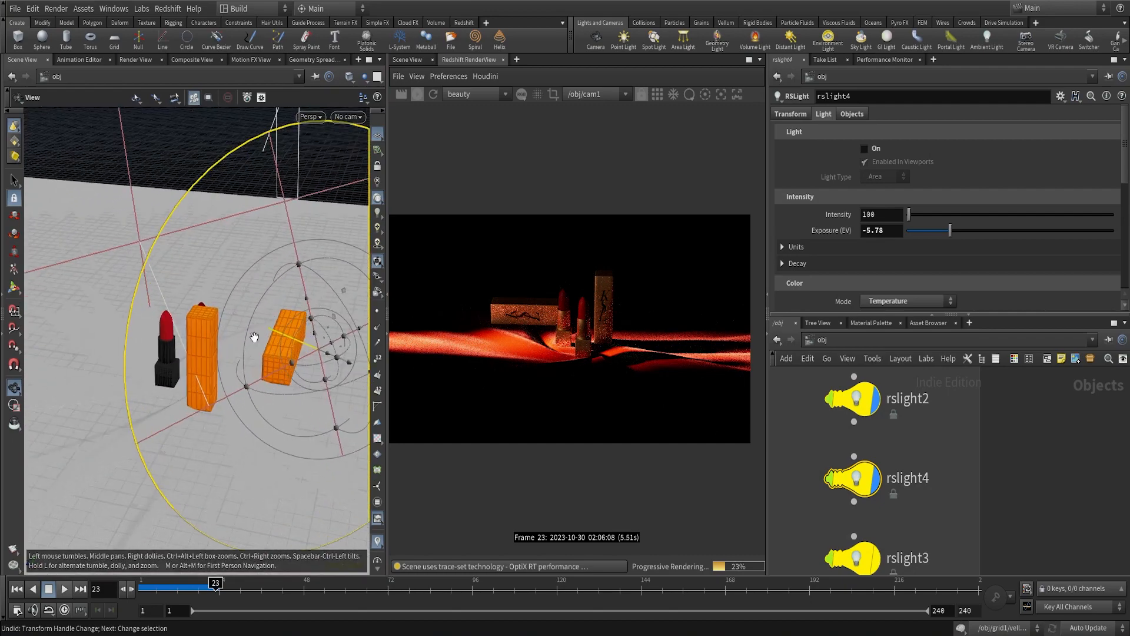
{"action": "left_click_drag", "start_coordinate": [243, 352], "coordinate": [273, 336]}
{"action": "scroll", "coordinate": [235, 368], "scroll_direction": "down", "scroll_amount": 4}
{"action": "left_click_drag", "start_coordinate": [194, 401], "coordinate": [235, 408]}
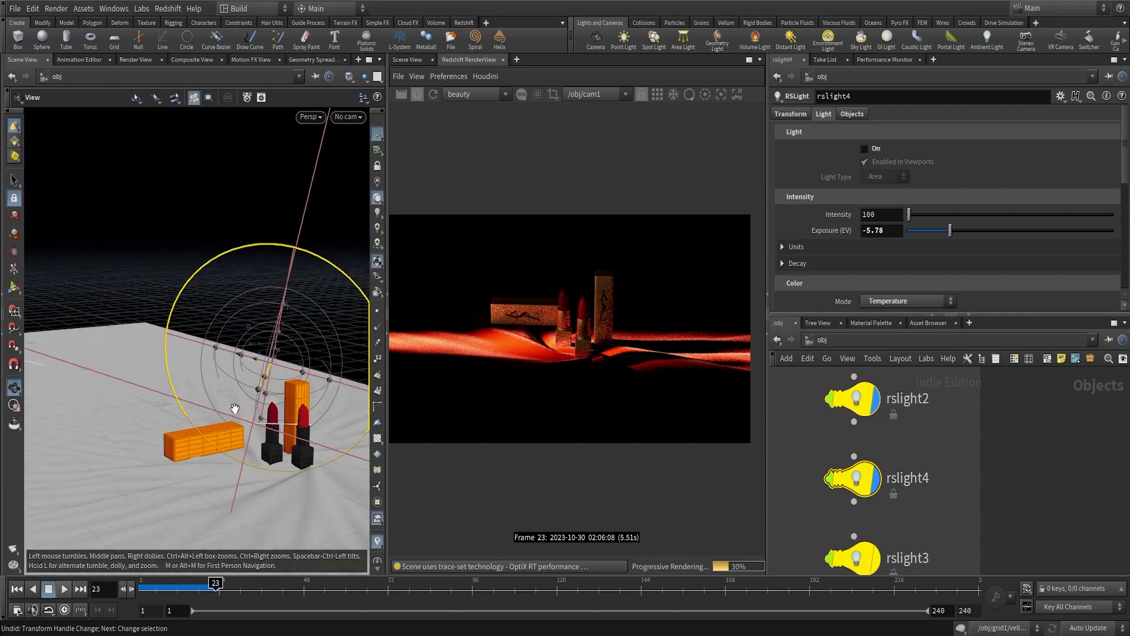
{"action": "key", "text": "Return"}
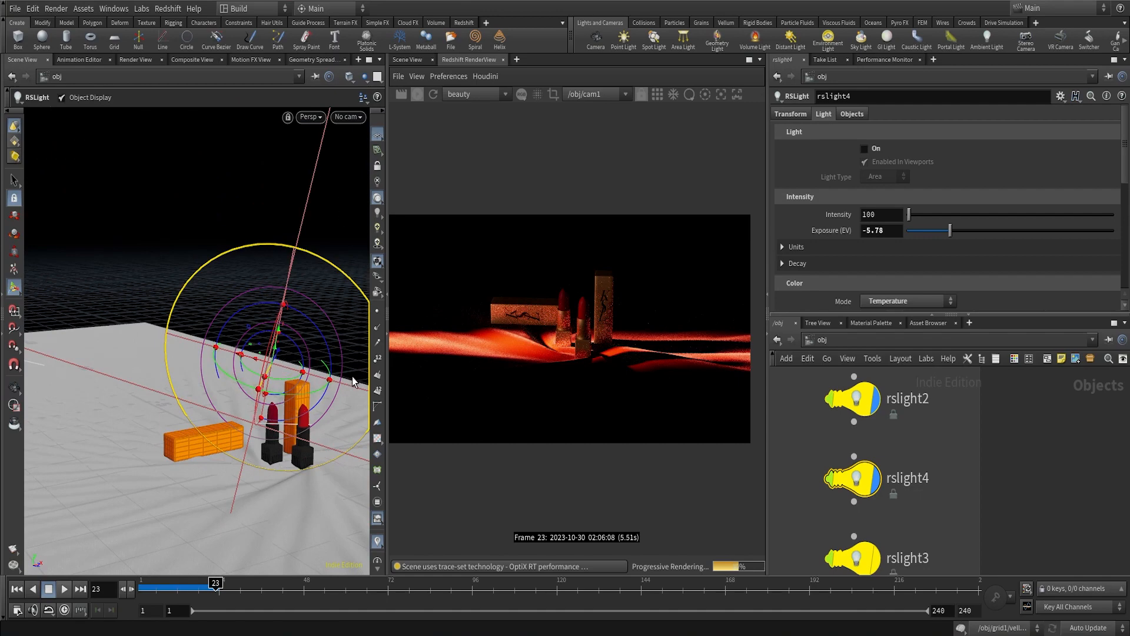
Turn on rslight4, toggling it off and on to compare its effect on the upright box and lipsticks in a close-up render
{"action": "left_click", "coordinate": [865, 148]}
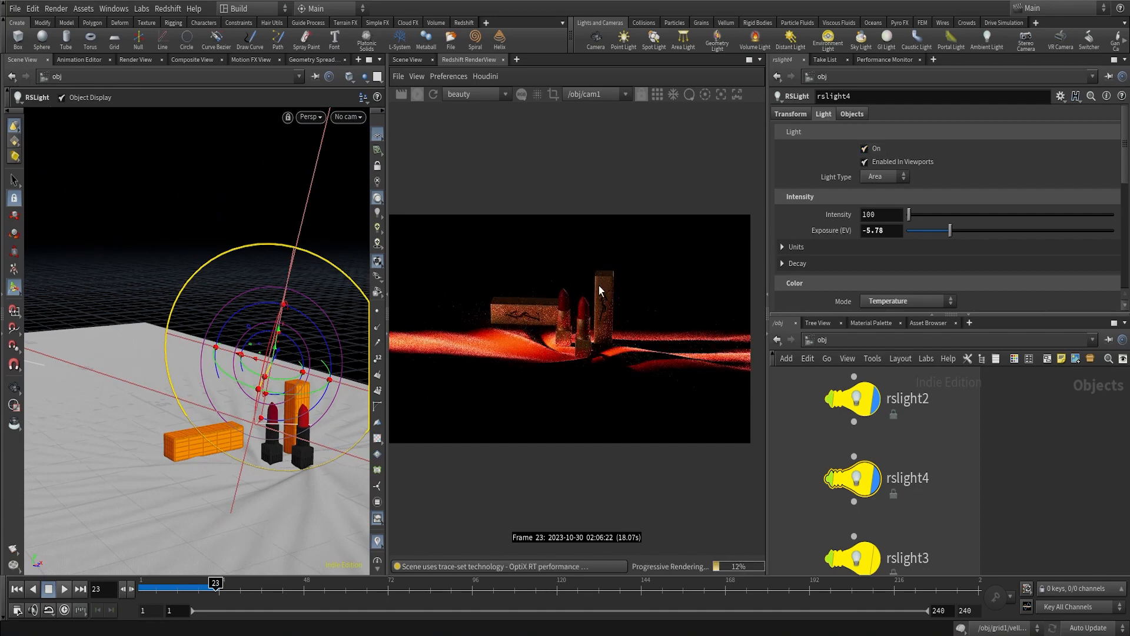
{"action": "left_click", "coordinate": [864, 149]}
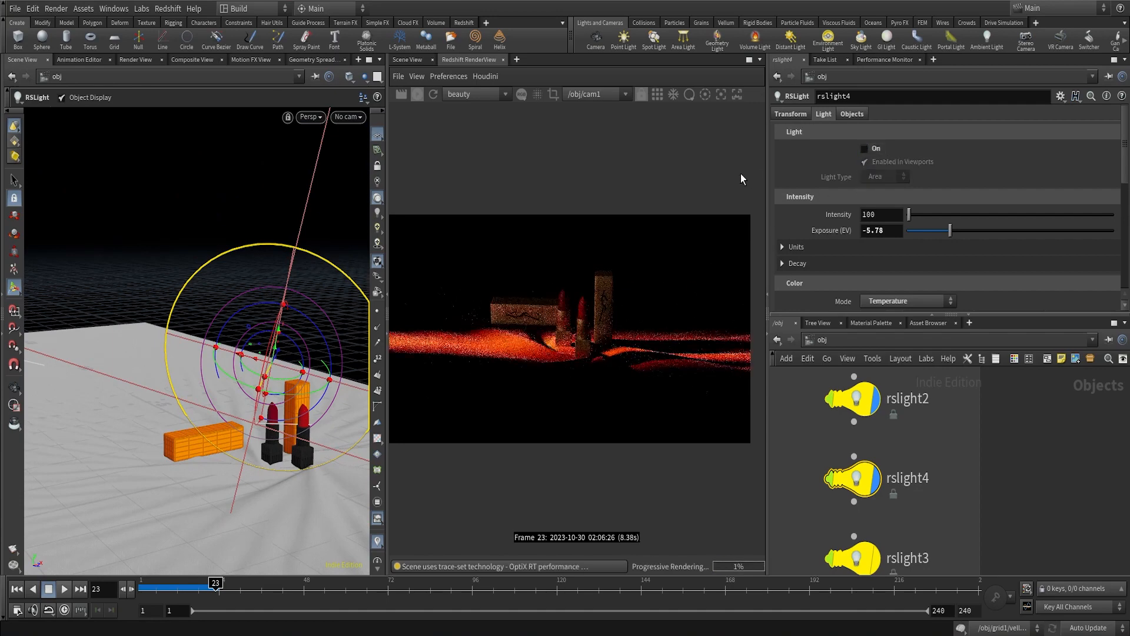
{"action": "scroll", "coordinate": [589, 309], "scroll_direction": "up", "scroll_amount": 6}
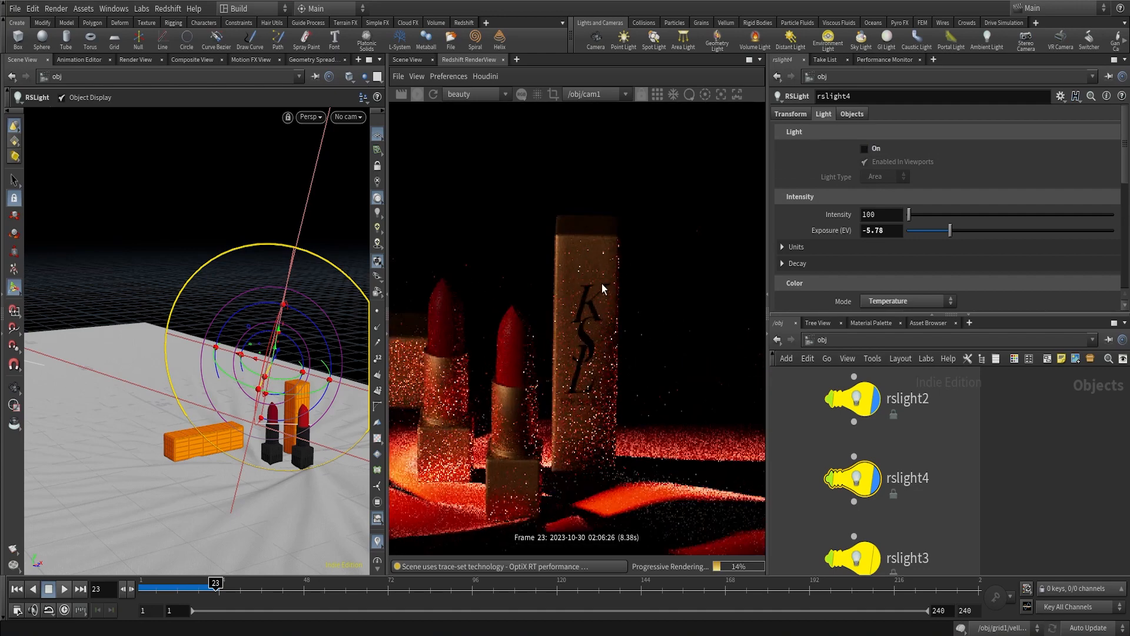
{"action": "left_click", "coordinate": [865, 149]}
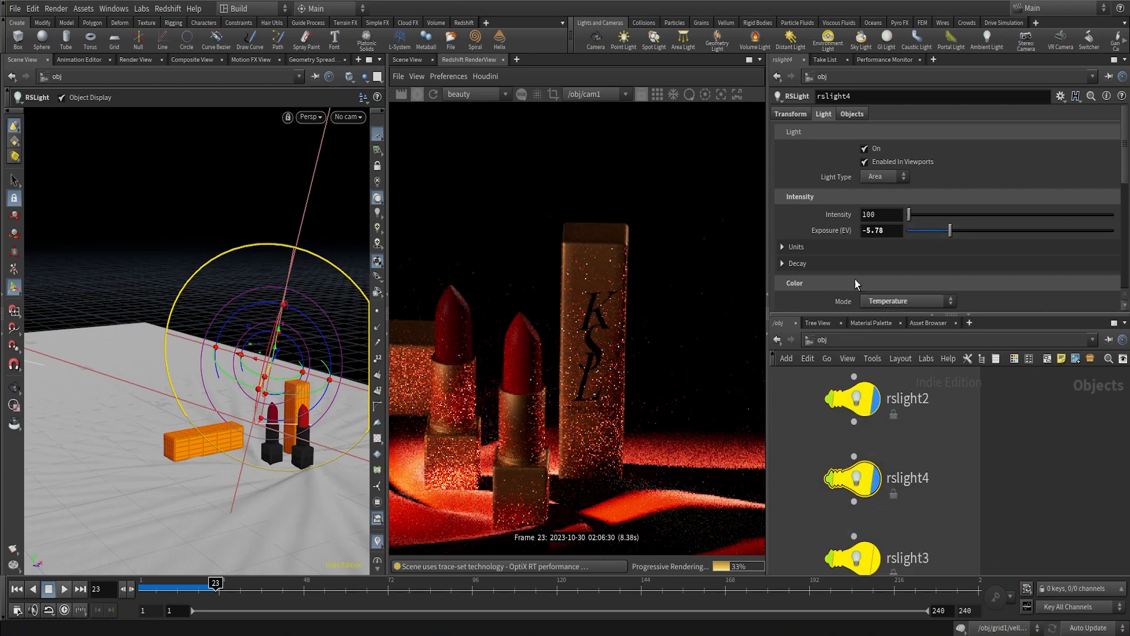
Review rslight4's intensity, exposure, color temperature, disc size and spread settings against the render
{"action": "scroll", "coordinate": [849, 244], "scroll_direction": "down", "scroll_amount": 1}
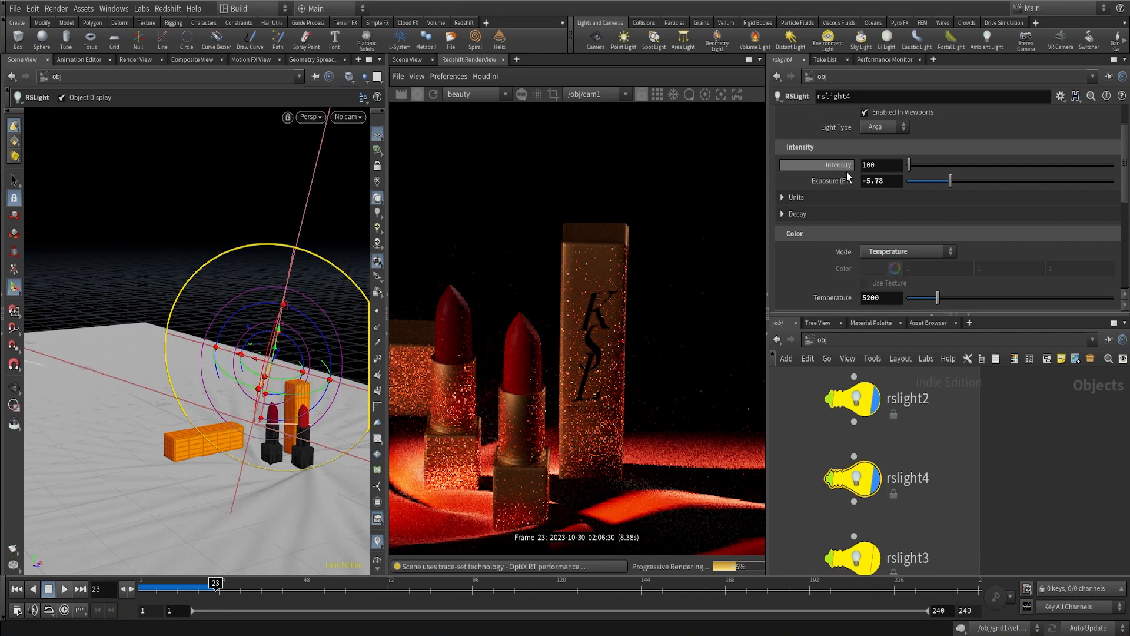
{"action": "scroll", "coordinate": [842, 192], "scroll_direction": "up", "scroll_amount": 1}
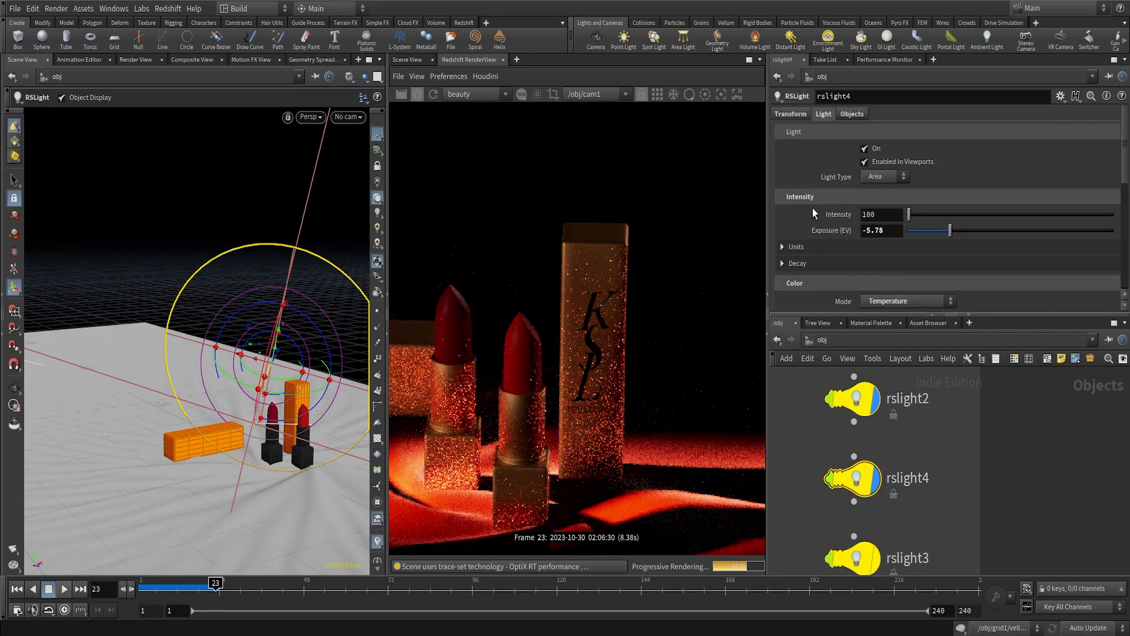
{"action": "scroll", "coordinate": [813, 207], "scroll_direction": "down", "scroll_amount": 1}
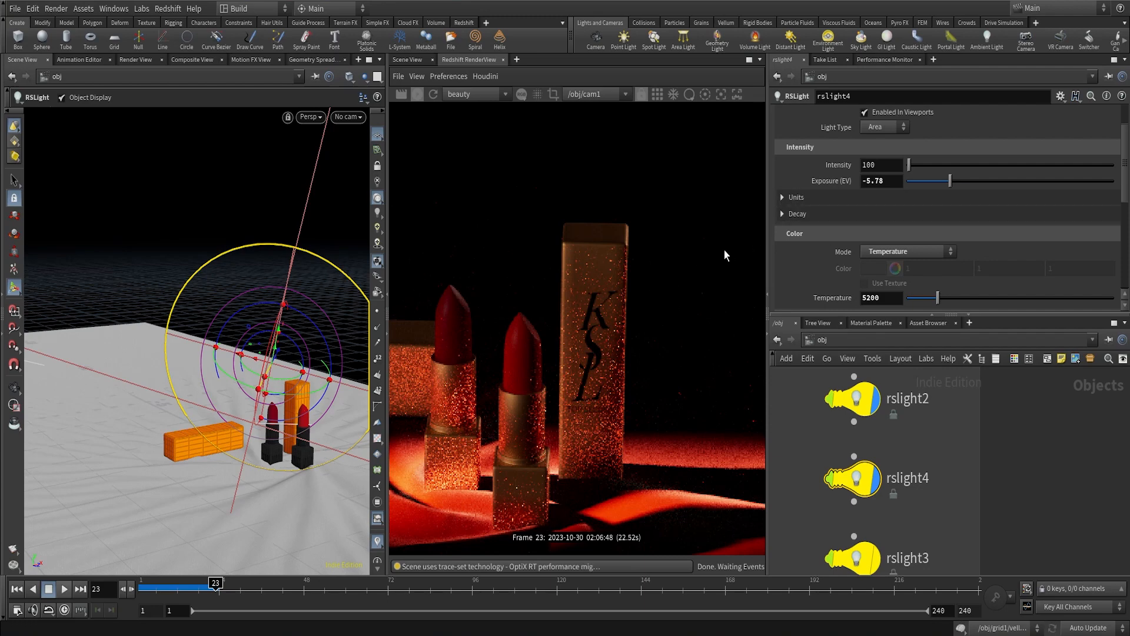
{"action": "scroll", "coordinate": [649, 294], "scroll_direction": "down", "scroll_amount": 3}
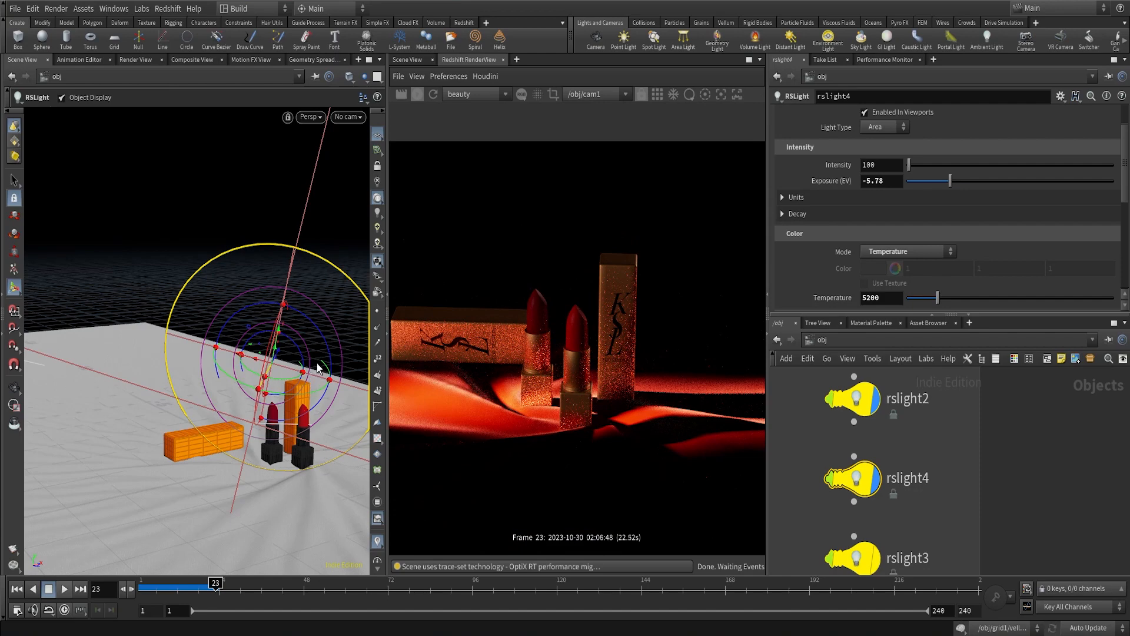
{"action": "scroll", "coordinate": [987, 205], "scroll_direction": "down", "scroll_amount": 3}
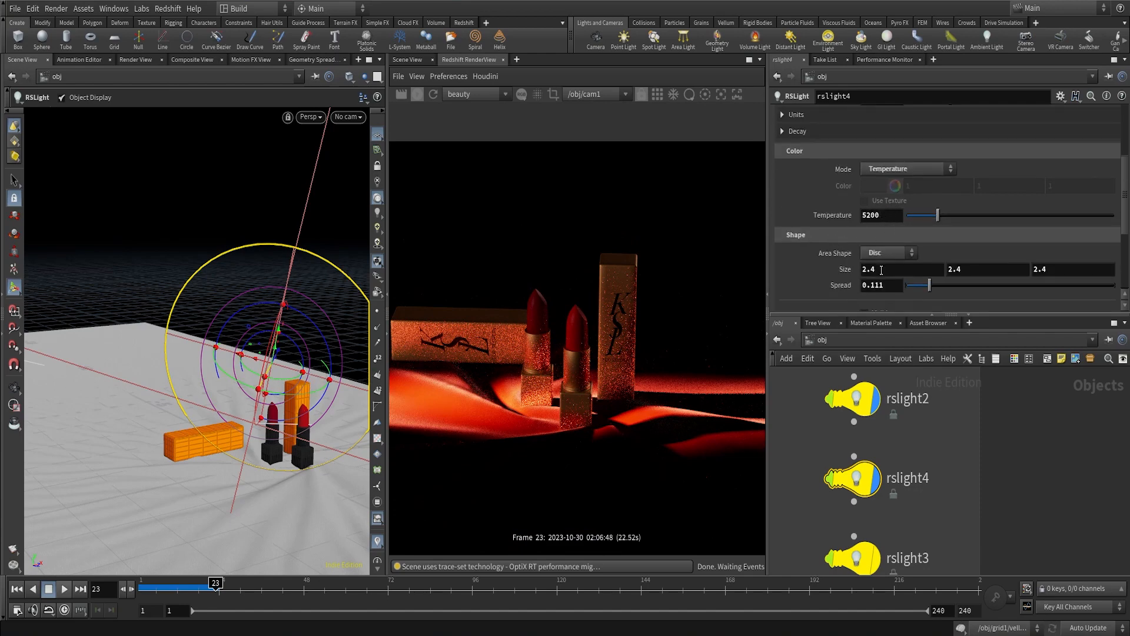
{"action": "scroll", "coordinate": [855, 297], "scroll_direction": "down", "scroll_amount": 3}
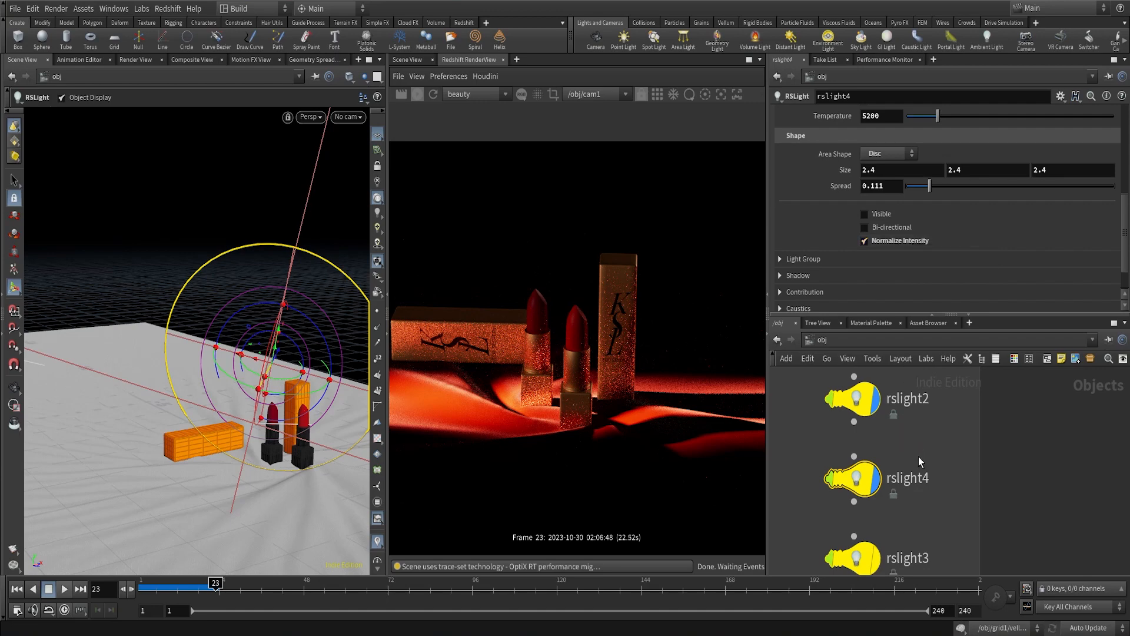
Select rslight3, enable its viewport display, and inspect where the disc light sits relative to the cloth and products
{"action": "middle_click_drag", "start_coordinate": [950, 506], "coordinate": [967, 453]}
{"action": "left_click", "coordinate": [873, 503]}
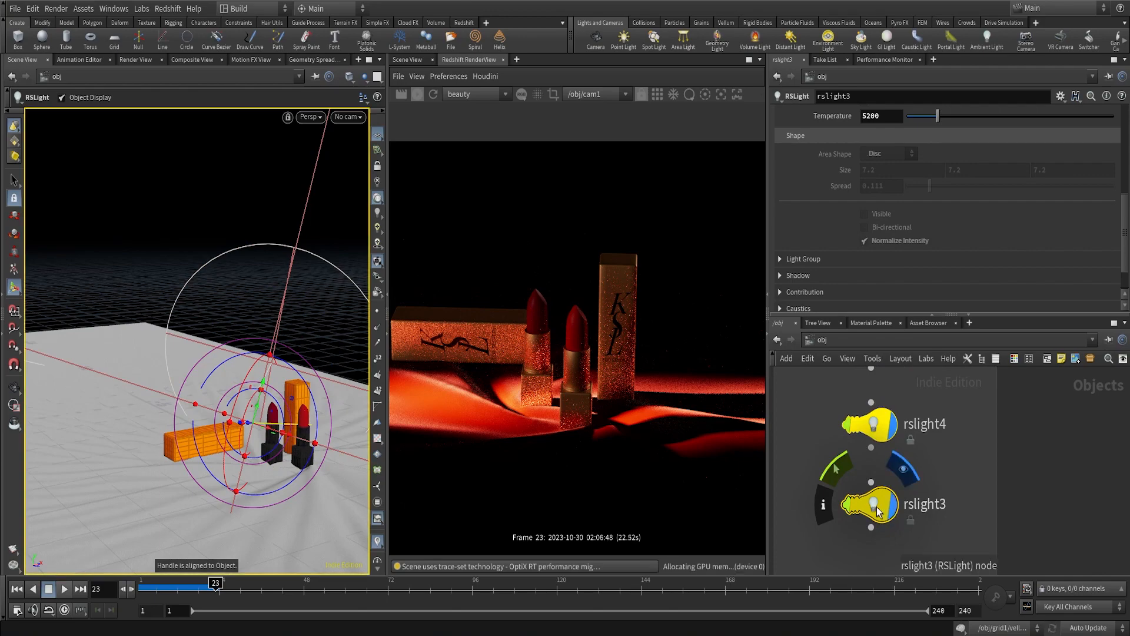
{"action": "right_click_drag", "start_coordinate": [261, 294], "coordinate": [259, 342], "text": "alt"}
{"action": "left_click_drag", "start_coordinate": [305, 329], "coordinate": [256, 335], "text": "alt"}
{"action": "middle_click_drag", "start_coordinate": [320, 296], "coordinate": [227, 312], "text": "alt"}
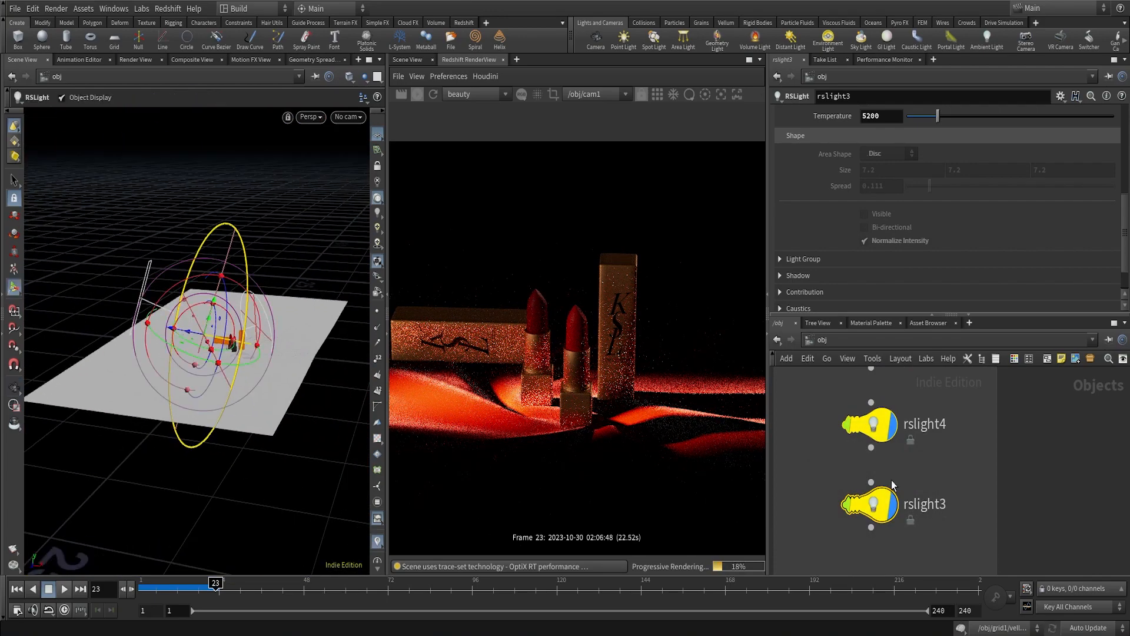
Select rslight2 to compare its position and shape settings with those of rslight3
{"action": "scroll", "coordinate": [910, 490], "scroll_direction": "down", "scroll_amount": 2}
{"action": "middle_click_drag", "start_coordinate": [956, 459], "coordinate": [969, 475]}
{"action": "scroll", "coordinate": [901, 413], "scroll_direction": "up", "scroll_amount": 2}
{"action": "left_click", "coordinate": [886, 405]}
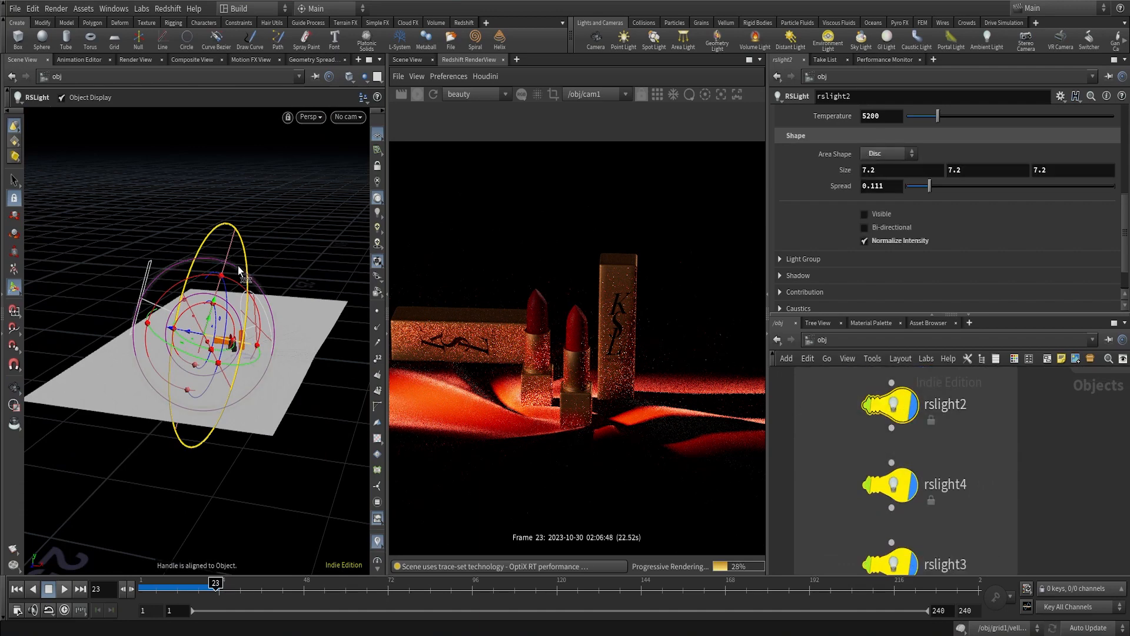
{"action": "key", "text": "Delete"}
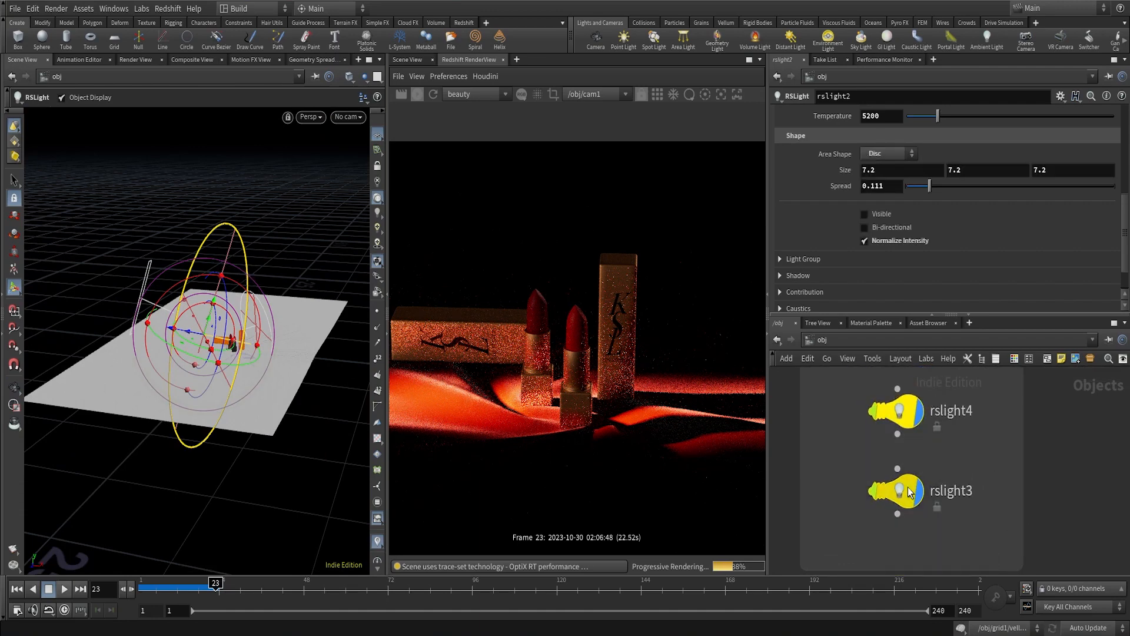
Select rslight3 again, turn the light on, and keep cam1 as the render view's camera
{"action": "scroll", "coordinate": [883, 247], "scroll_direction": "up", "scroll_amount": 5}
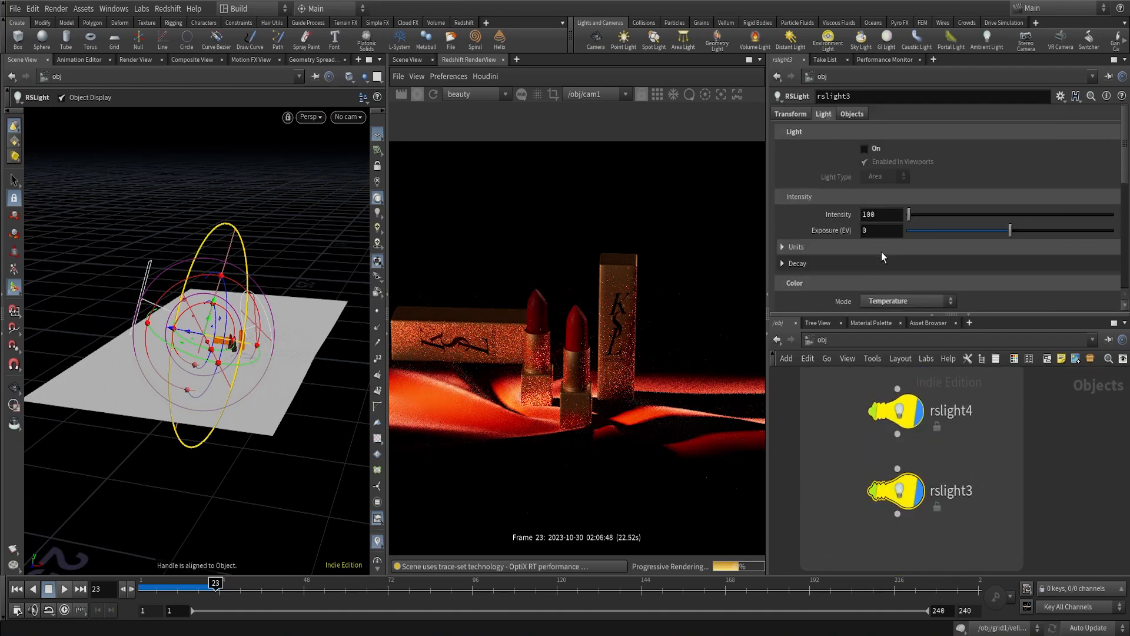
{"action": "left_click", "coordinate": [863, 149]}
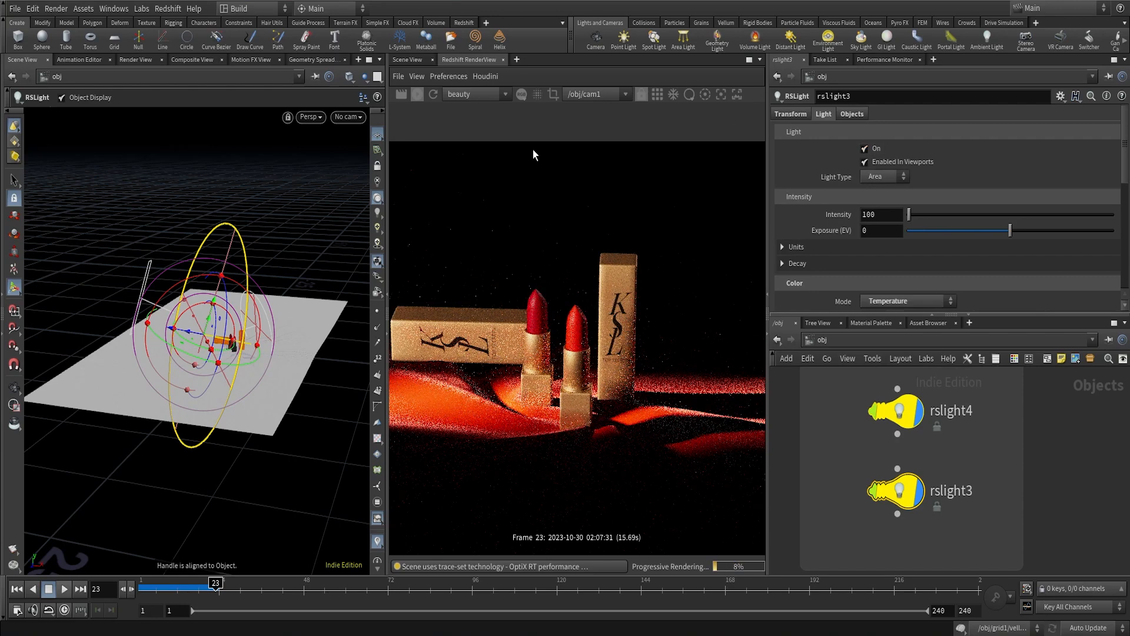
{"action": "left_click", "coordinate": [604, 95]}
{"action": "left_click", "coordinate": [601, 117]}
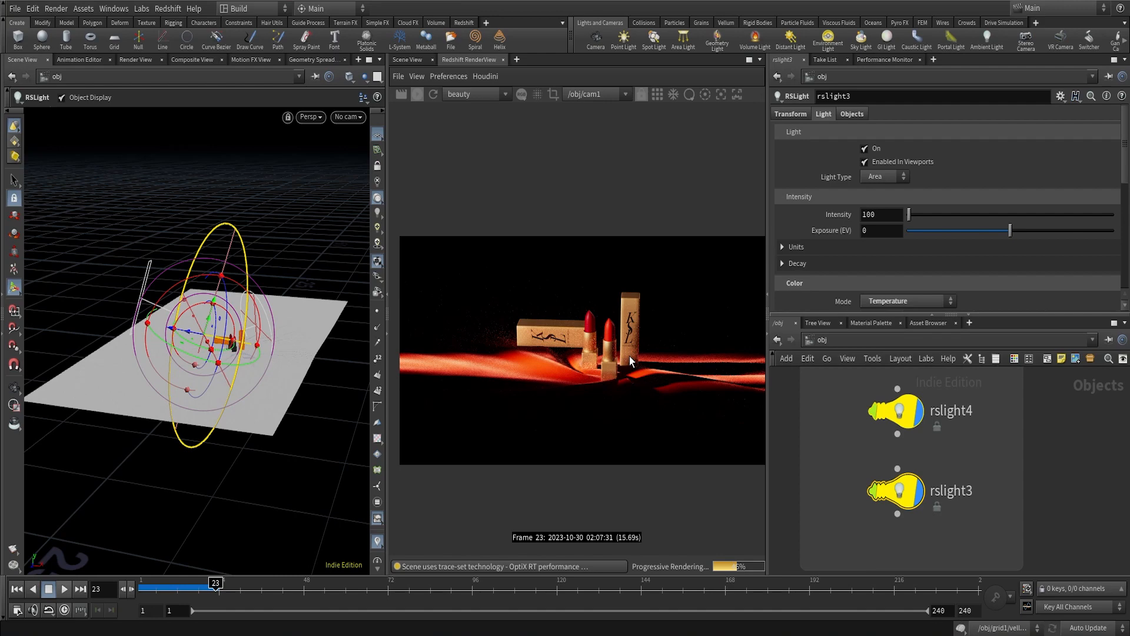
Toggle rslight3 off and on to compare its effect in the full and close-up render, leaving it on
{"action": "left_click", "coordinate": [864, 149]}
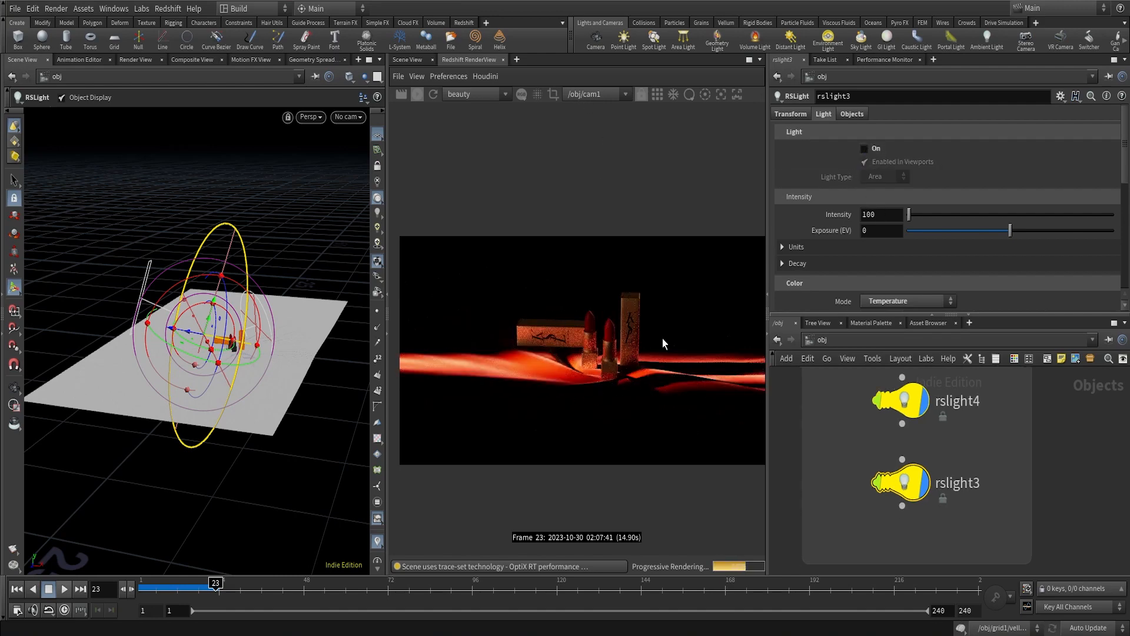
{"action": "left_click", "coordinate": [868, 150]}
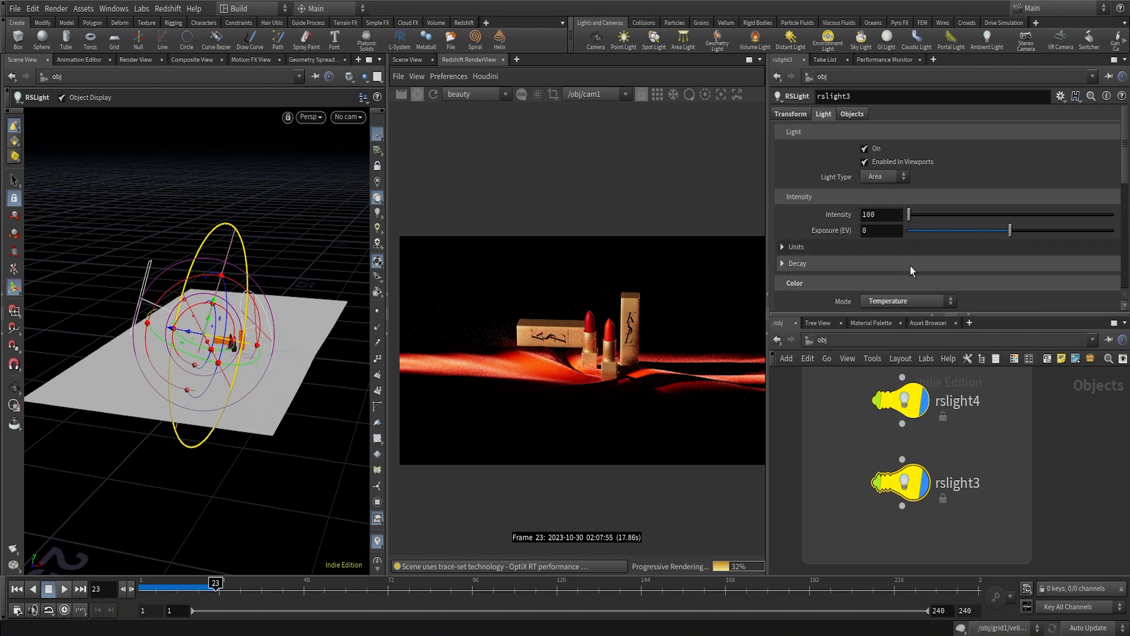
{"action": "scroll", "coordinate": [629, 326], "scroll_direction": "up", "scroll_amount": 3}
{"action": "middle_click_drag", "start_coordinate": [629, 326], "coordinate": [660, 324]}
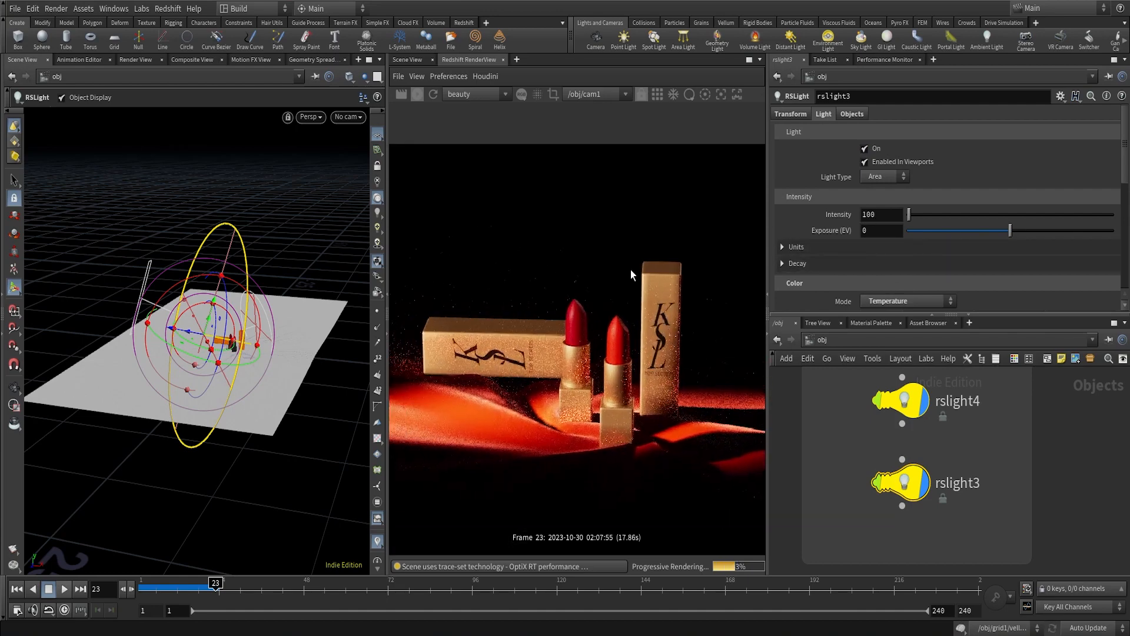
{"action": "left_click", "coordinate": [865, 148]}
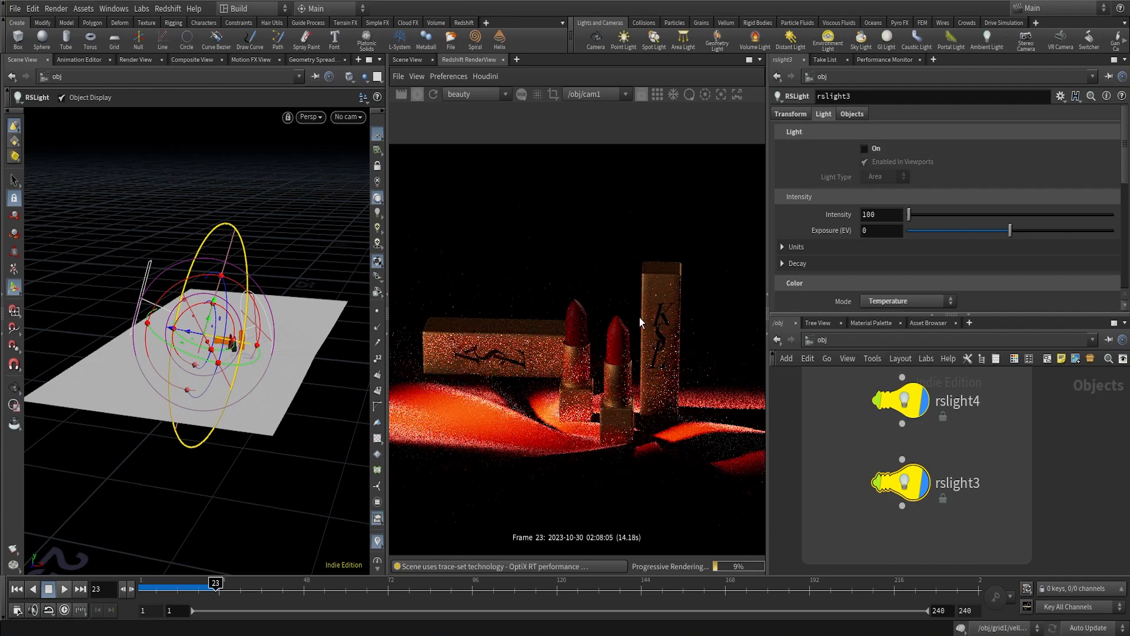
{"action": "left_click", "coordinate": [865, 149]}
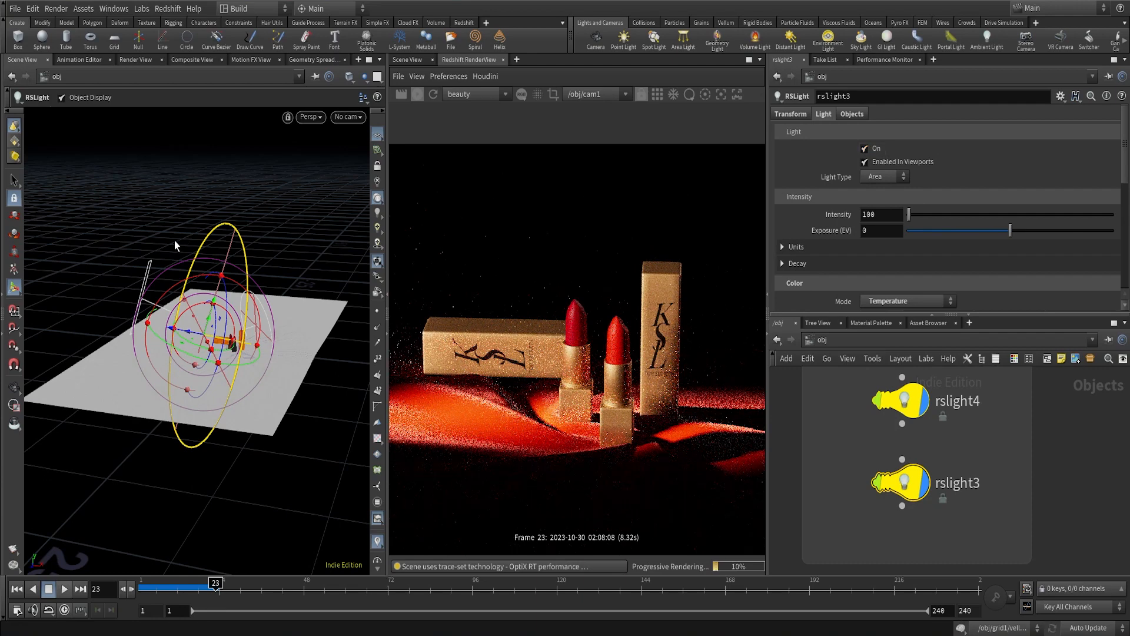
Review rslight3's intensity, color temperature and disc shape settings, including its size and spread
{"action": "scroll", "coordinate": [887, 236], "scroll_direction": "down", "scroll_amount": 5}
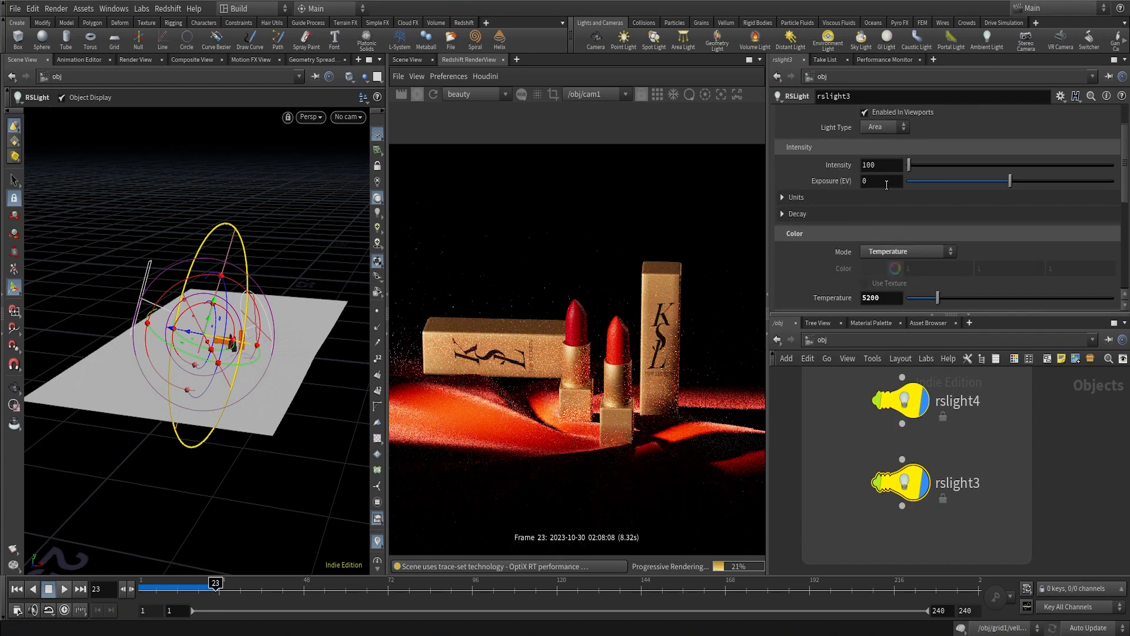
{"action": "scroll", "coordinate": [849, 286], "scroll_direction": "down", "scroll_amount": 3}
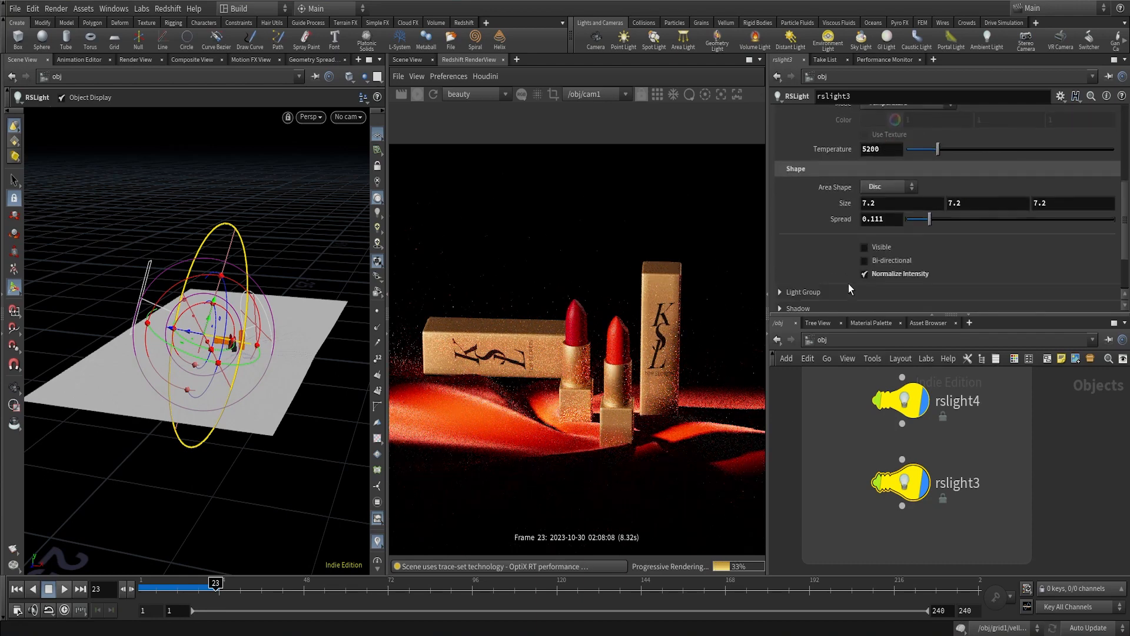
{"action": "scroll", "coordinate": [866, 261], "scroll_direction": "up", "scroll_amount": 7}
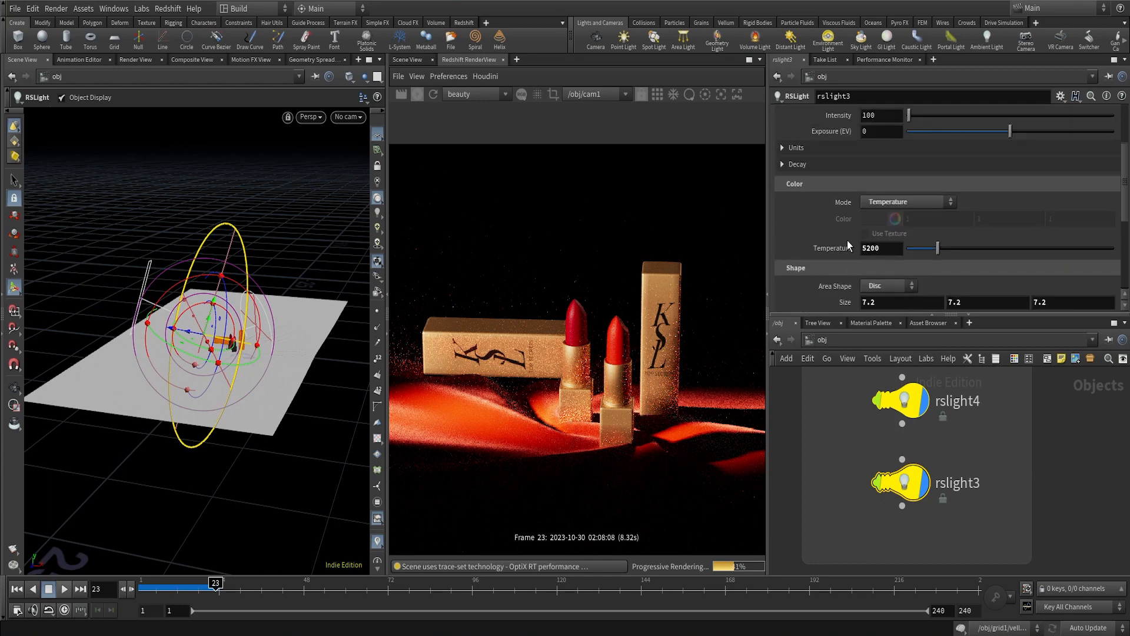
{"action": "scroll", "coordinate": [1025, 441], "scroll_direction": "down", "scroll_amount": 3}
{"action": "scroll", "coordinate": [1019, 442], "scroll_direction": "down", "scroll_amount": 1}
Select rslight2 and check its exposure and other light settings against those of rslight3
{"action": "middle_click_drag", "start_coordinate": [1019, 442], "coordinate": [986, 485]}
{"action": "scroll", "coordinate": [942, 441], "scroll_direction": "up", "scroll_amount": 4}
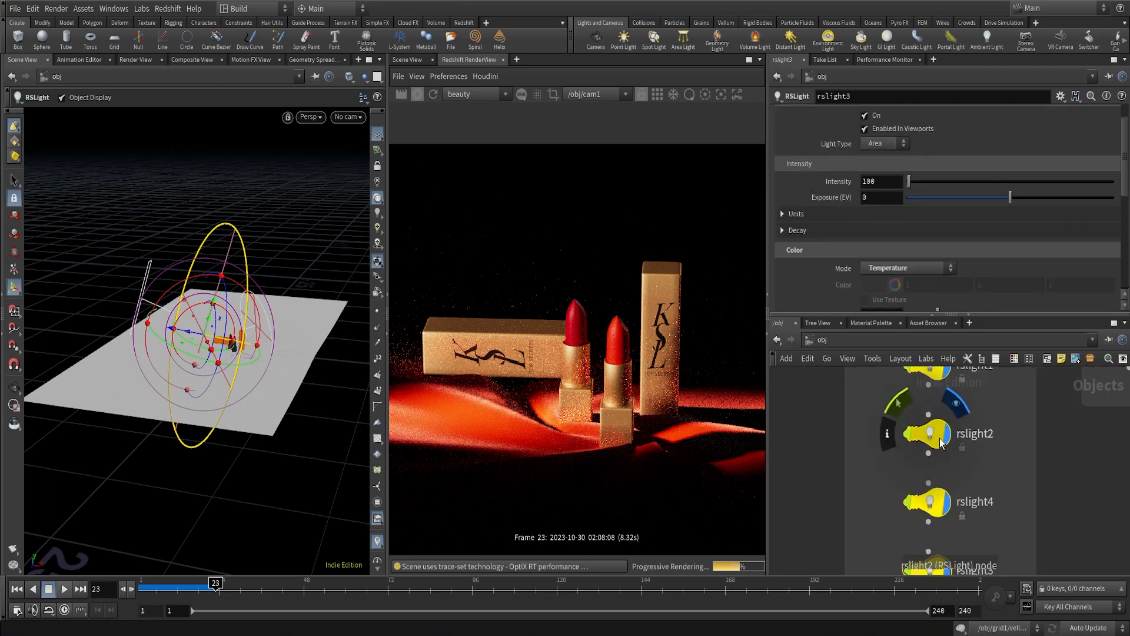
{"action": "left_click", "coordinate": [941, 437]}
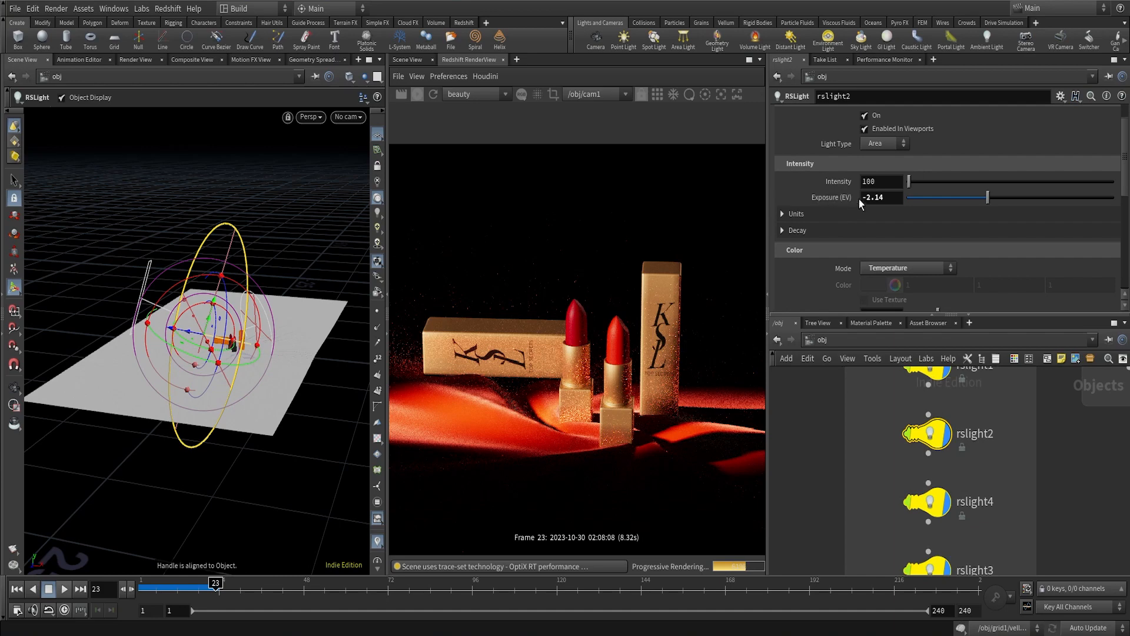
{"action": "scroll", "coordinate": [1002, 498], "scroll_direction": "down", "scroll_amount": 3}
{"action": "scroll", "coordinate": [962, 461], "scroll_direction": "up", "scroll_amount": 3}
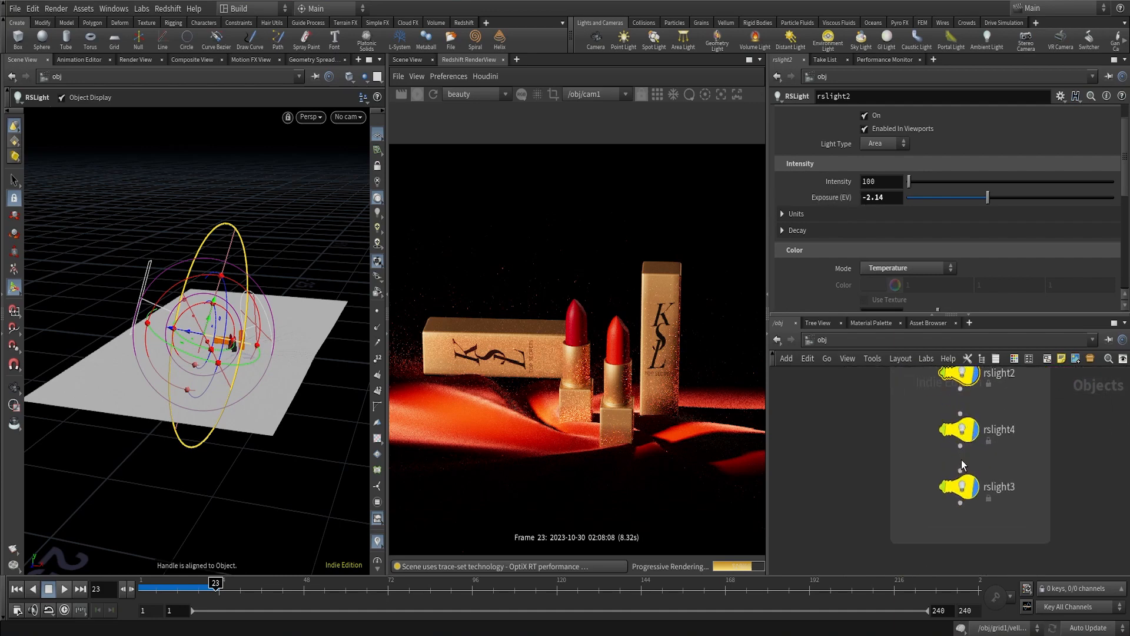
Select rslight3 again and examine its light-mesh associations to see which objects it illuminates
{"action": "left_click", "coordinate": [959, 486]}
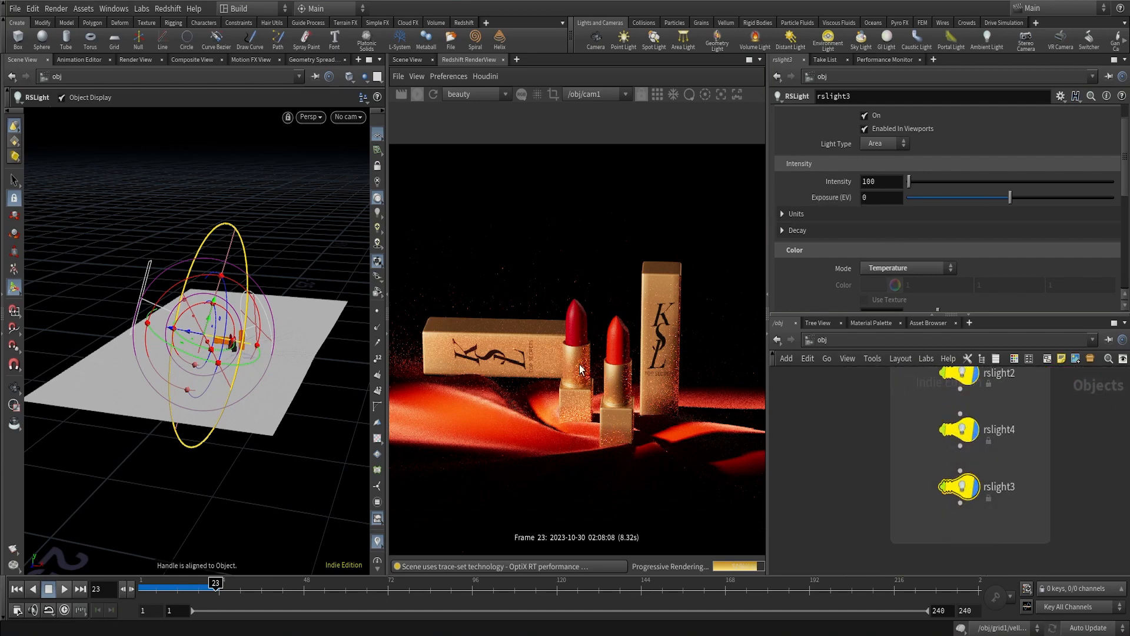
{"action": "scroll", "coordinate": [928, 253], "scroll_direction": "up", "scroll_amount": 2}
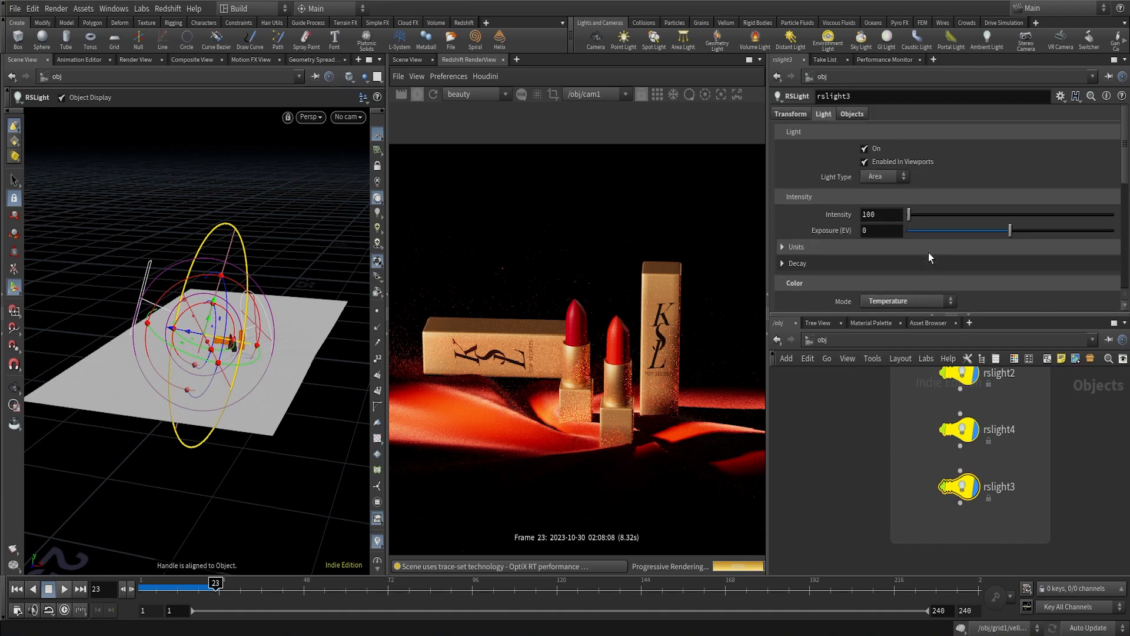
{"action": "left_click", "coordinate": [862, 114]}
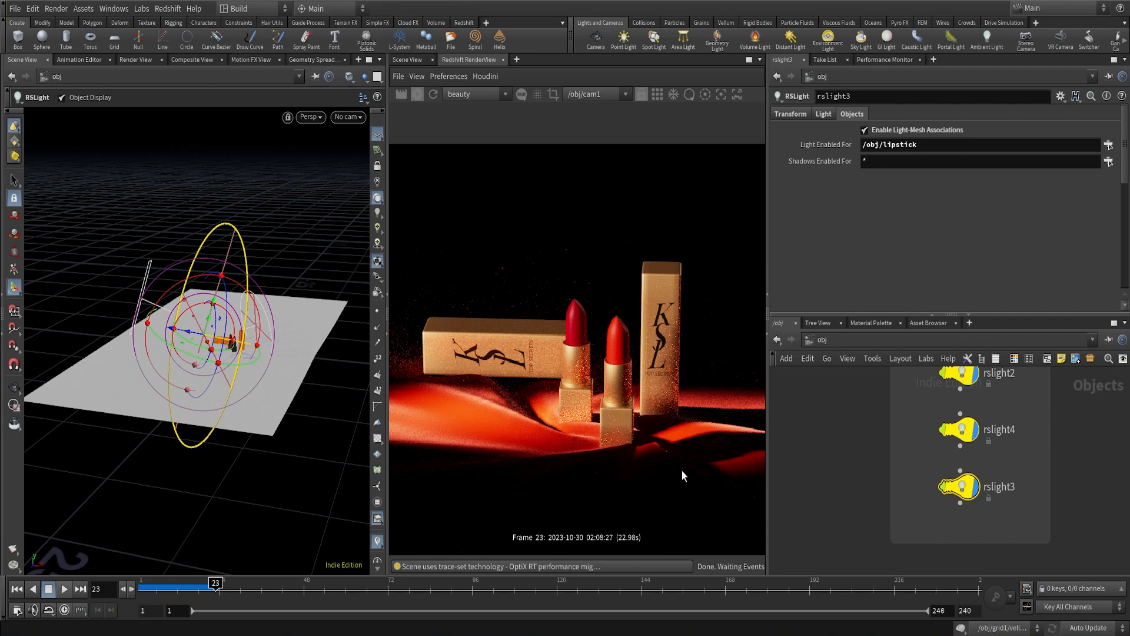
Turn rslight3 off and on again while viewing the whole cam1 frame to compare its effect on the lipsticks
{"action": "left_click", "coordinate": [824, 113]}
{"action": "left_click", "coordinate": [864, 149]}
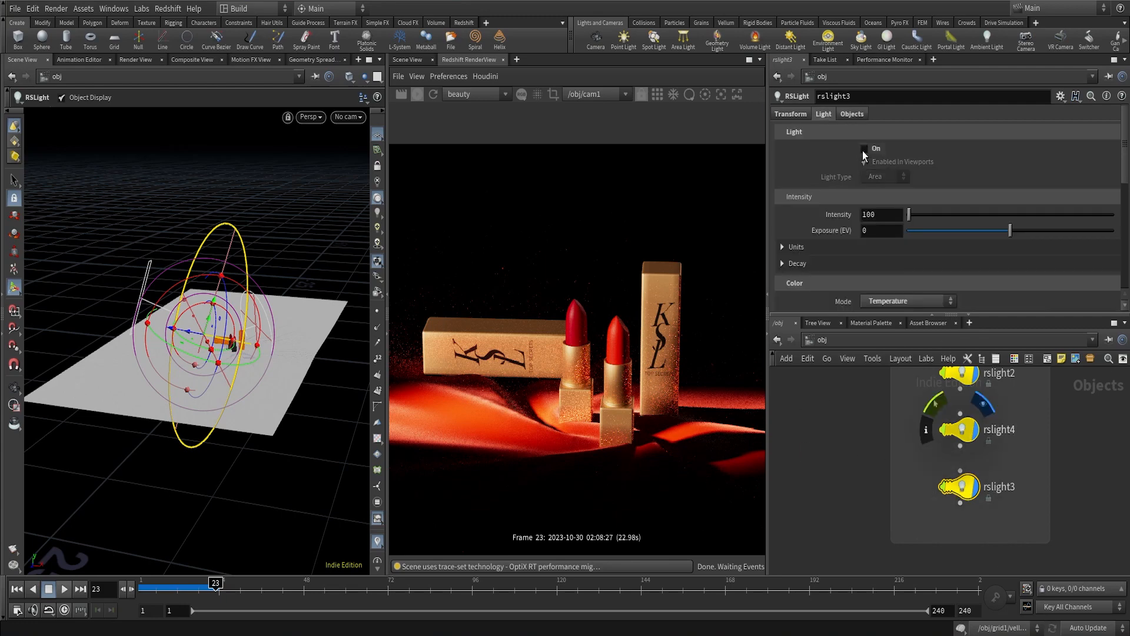
{"action": "scroll", "coordinate": [592, 396], "scroll_direction": "down", "scroll_amount": 3}
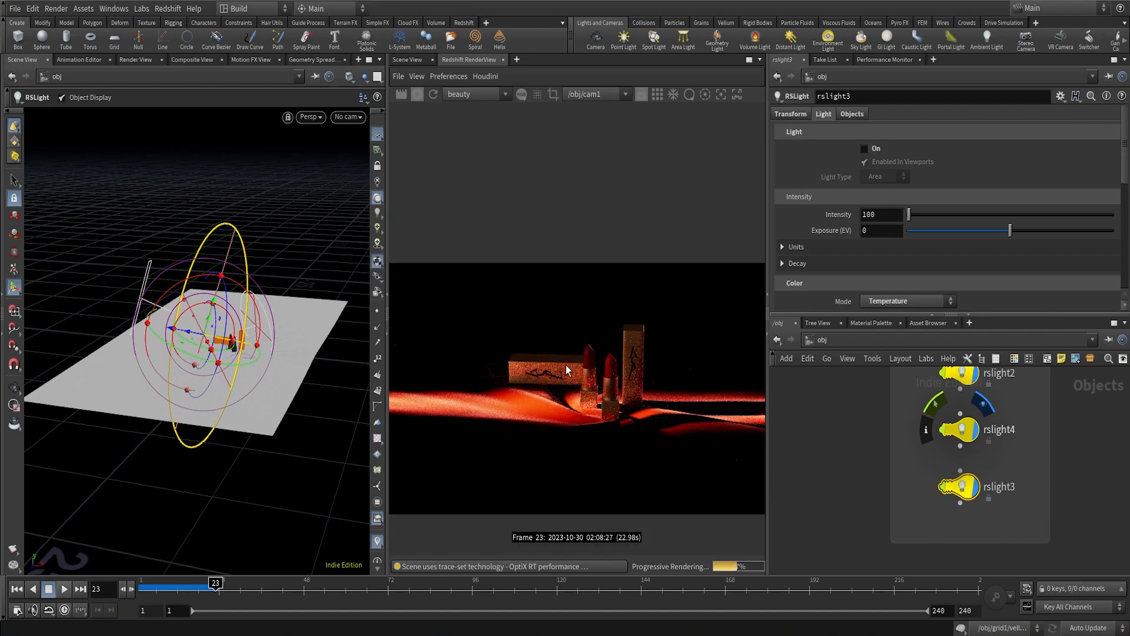
{"action": "left_click", "coordinate": [864, 149]}
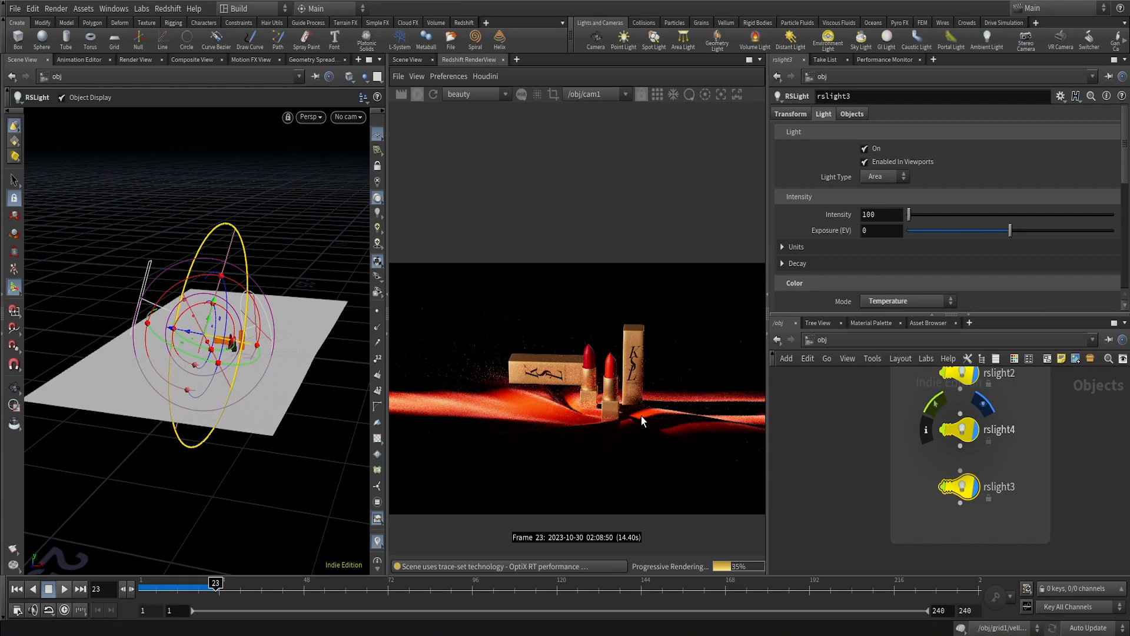
Select rslight5, enable its viewport display, and inspect its position above the cloth from another angle
{"action": "scroll", "coordinate": [1010, 453], "scroll_direction": "down", "scroll_amount": 3}
{"action": "middle_click_drag", "start_coordinate": [1012, 450], "coordinate": [965, 509]}
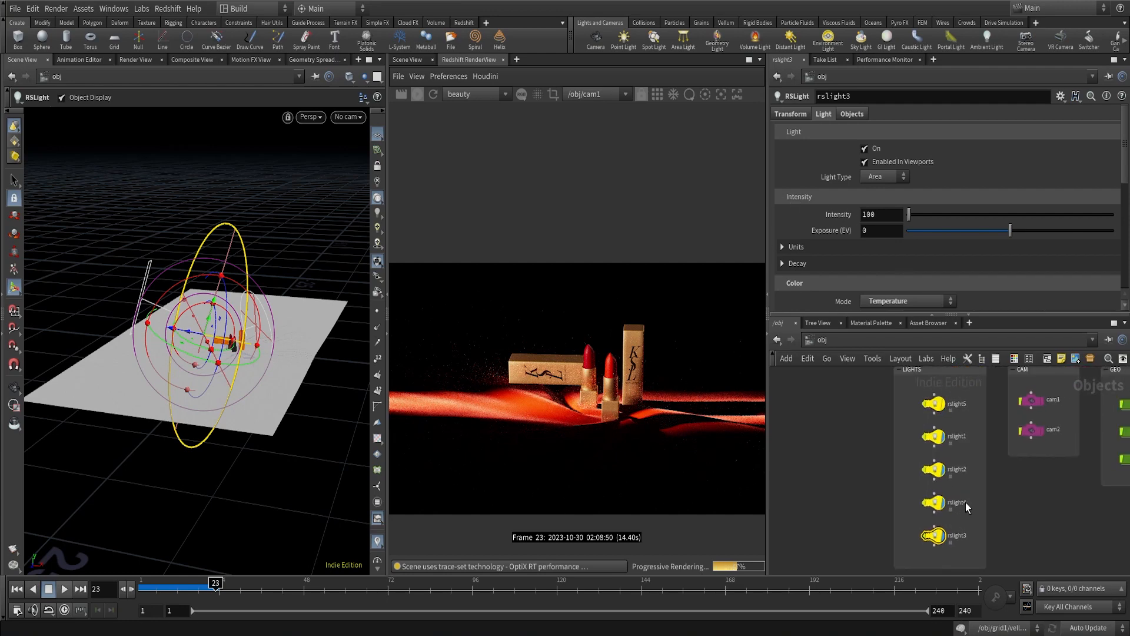
{"action": "scroll", "coordinate": [952, 401], "scroll_direction": "up", "scroll_amount": 3}
{"action": "left_click", "coordinate": [928, 408]}
{"action": "scroll", "coordinate": [929, 411], "scroll_direction": "up", "scroll_amount": 2}
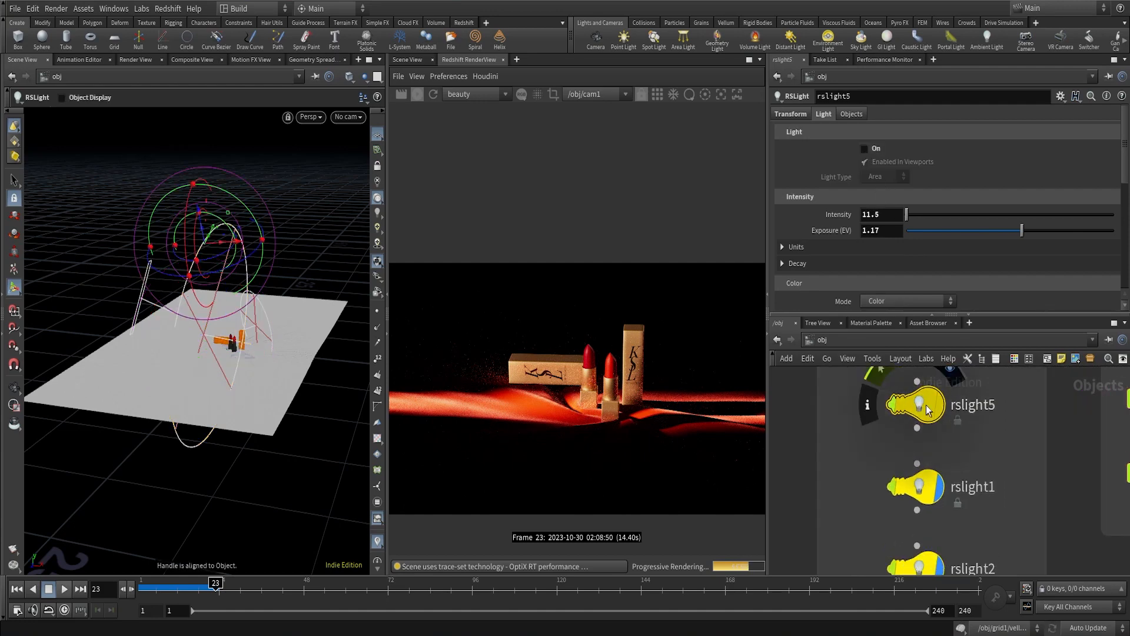
{"action": "left_click", "coordinate": [940, 407]}
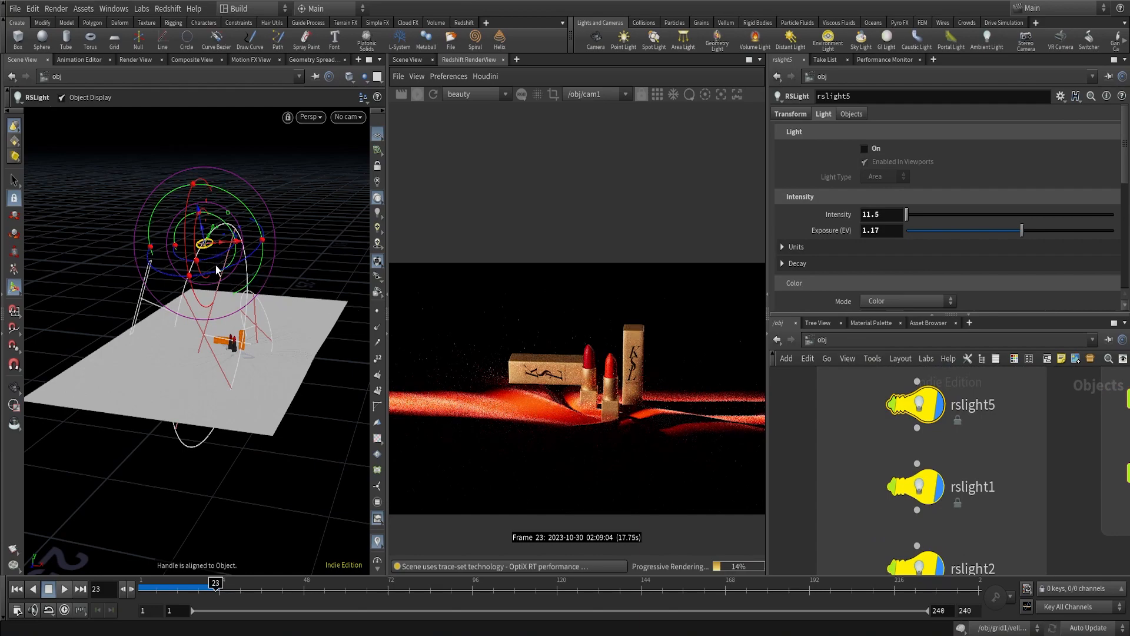
{"action": "left_click_drag", "start_coordinate": [218, 261], "coordinate": [165, 284], "text": "alt"}
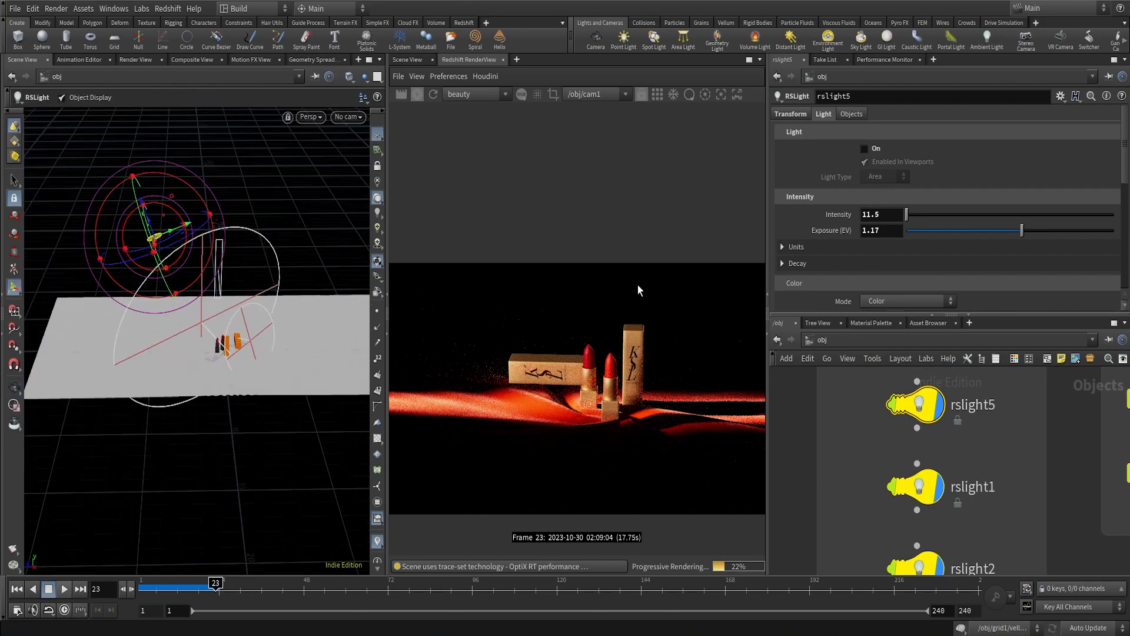
Turn rslight5 on with an exposure of 1.19, and review its color mode and disc shape settings
{"action": "left_click", "coordinate": [864, 148]}
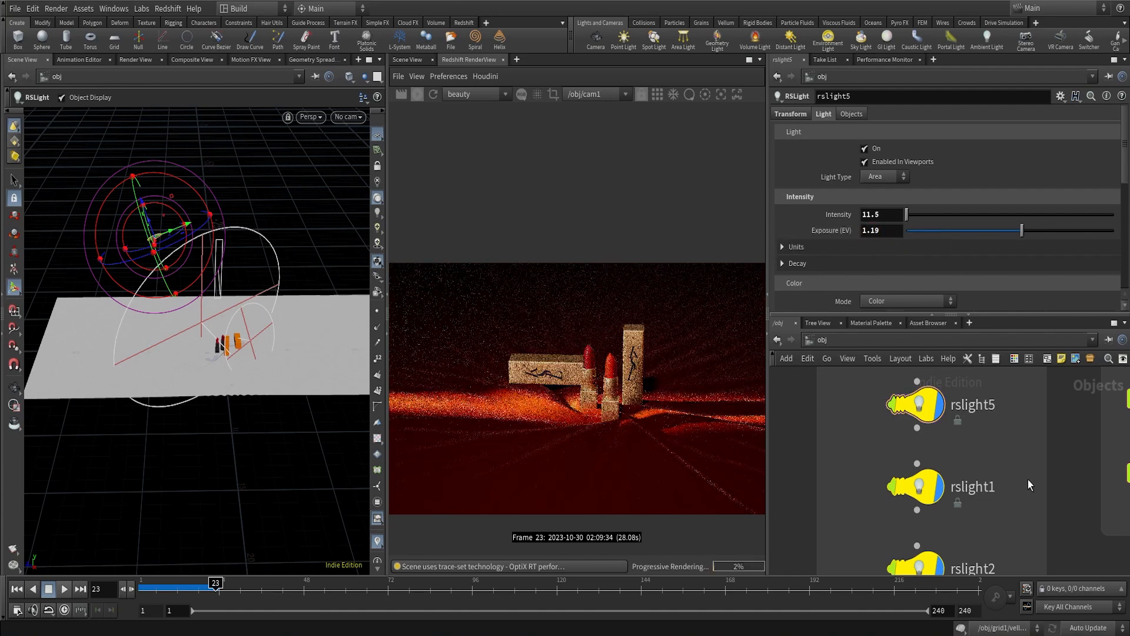
{"action": "scroll", "coordinate": [864, 297], "scroll_direction": "down", "scroll_amount": 5}
{"action": "scroll", "coordinate": [828, 270], "scroll_direction": "down", "scroll_amount": 3}
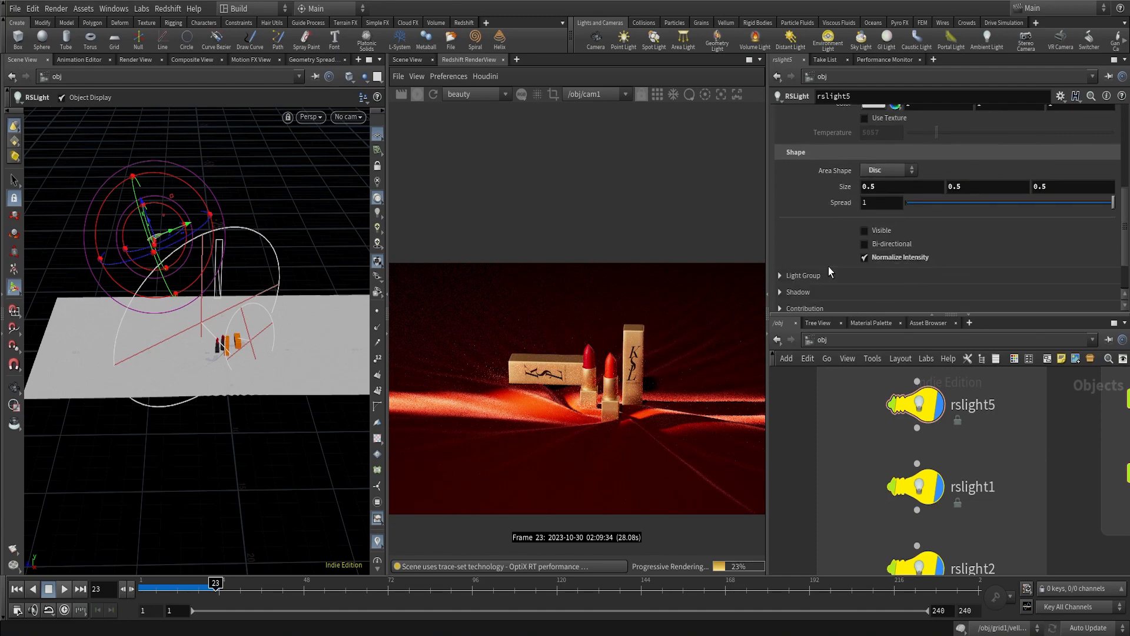
{"action": "scroll", "coordinate": [830, 265], "scroll_direction": "up", "scroll_amount": 4}
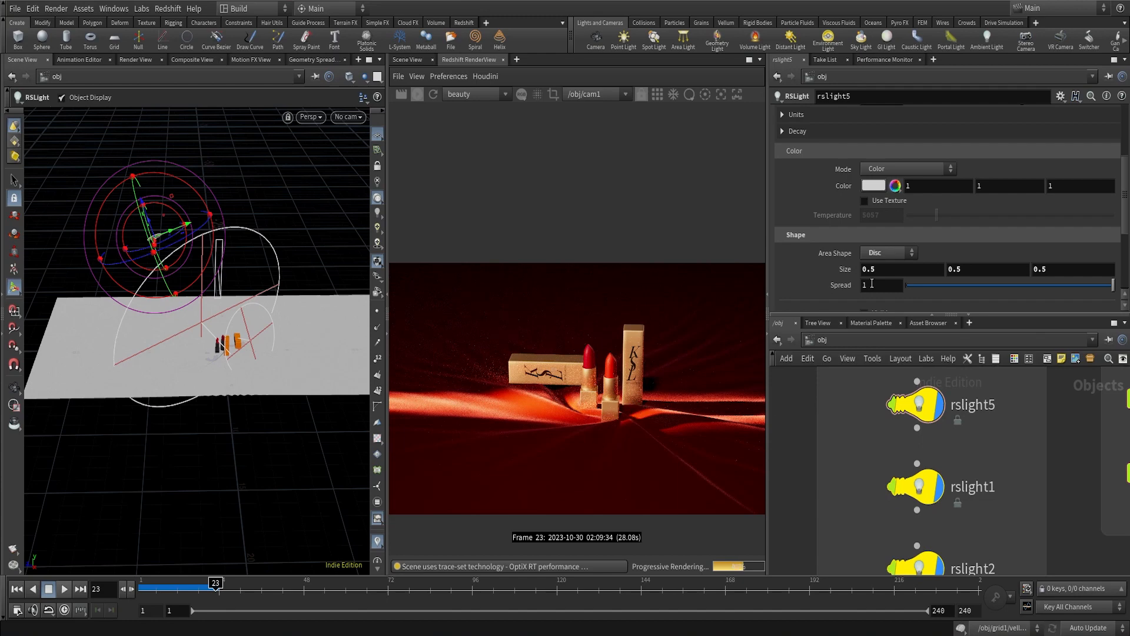
Examine the complete cam1 render with rslight5 on in the enlarged render view
{"action": "scroll", "coordinate": [865, 295], "scroll_direction": "down", "scroll_amount": 2}
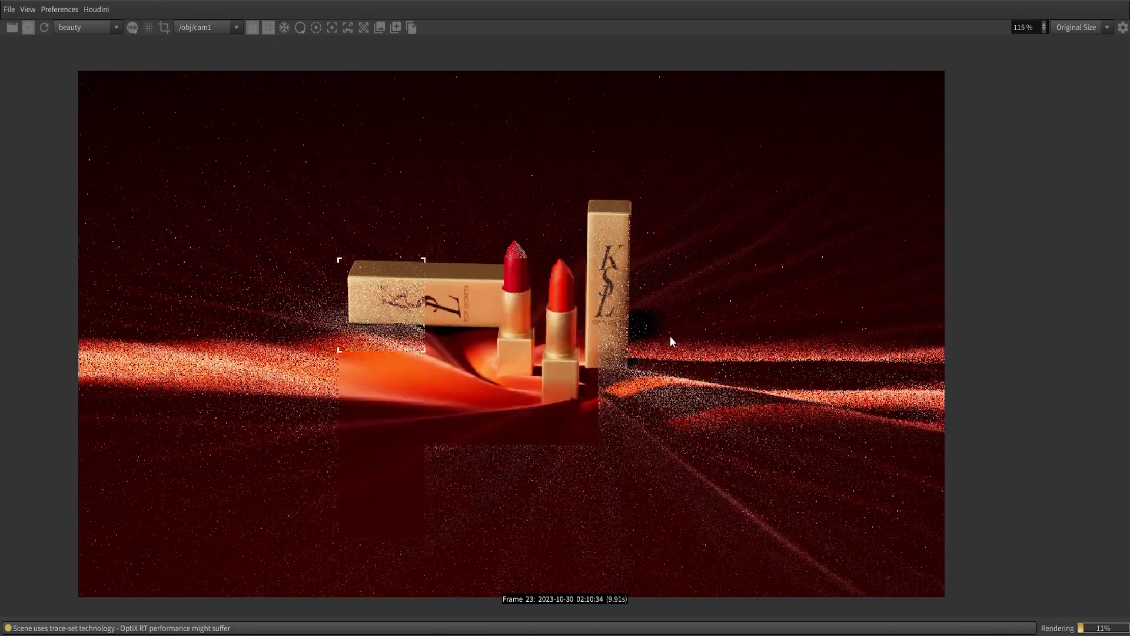
{"action": "scroll", "coordinate": [694, 292], "scroll_direction": "down", "scroll_amount": 1}
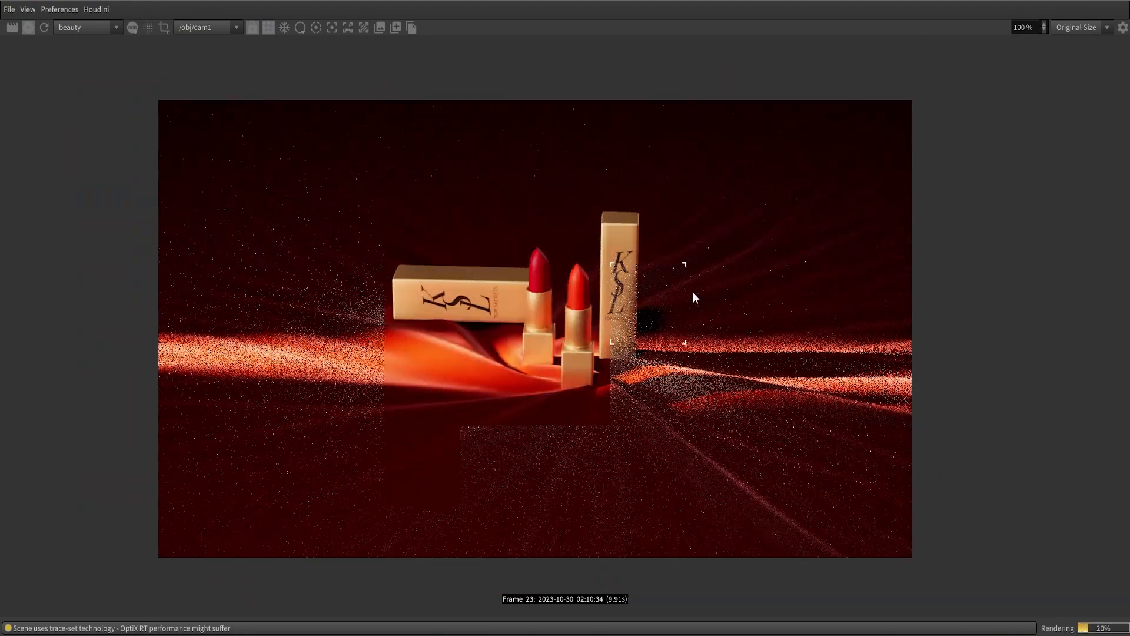